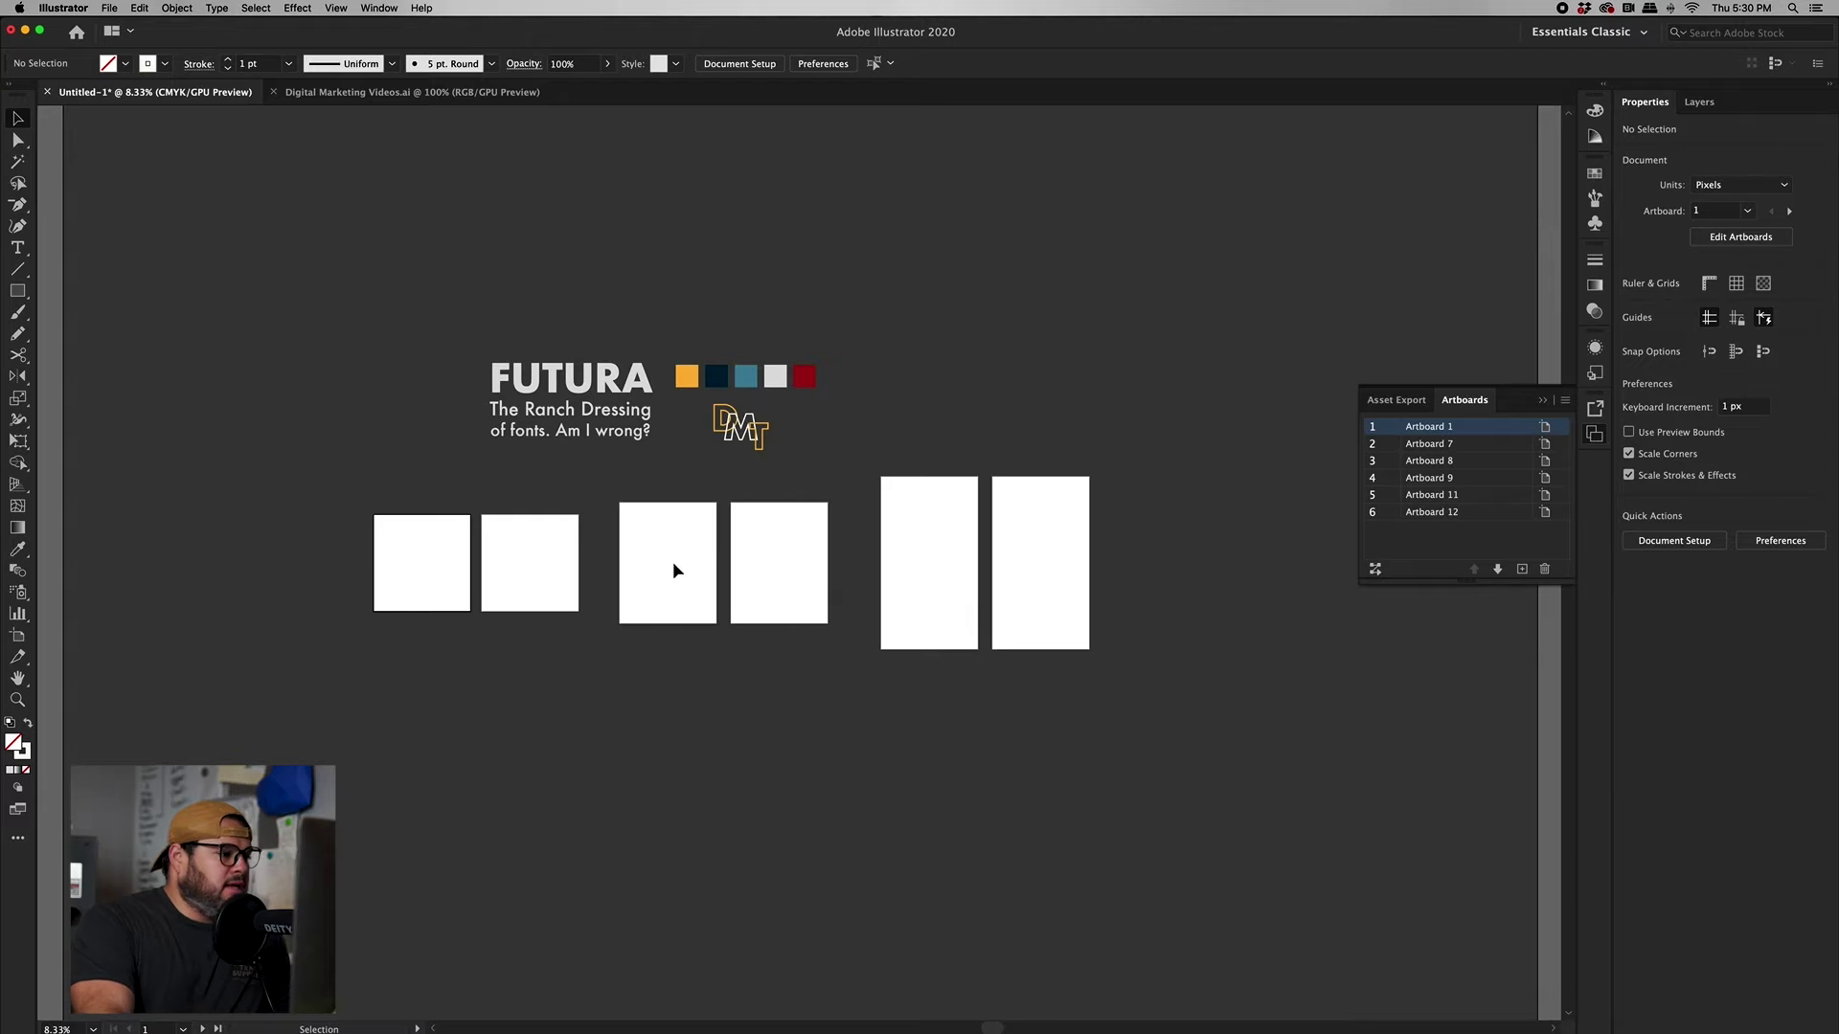
scroll(500, 505, "up", 1)
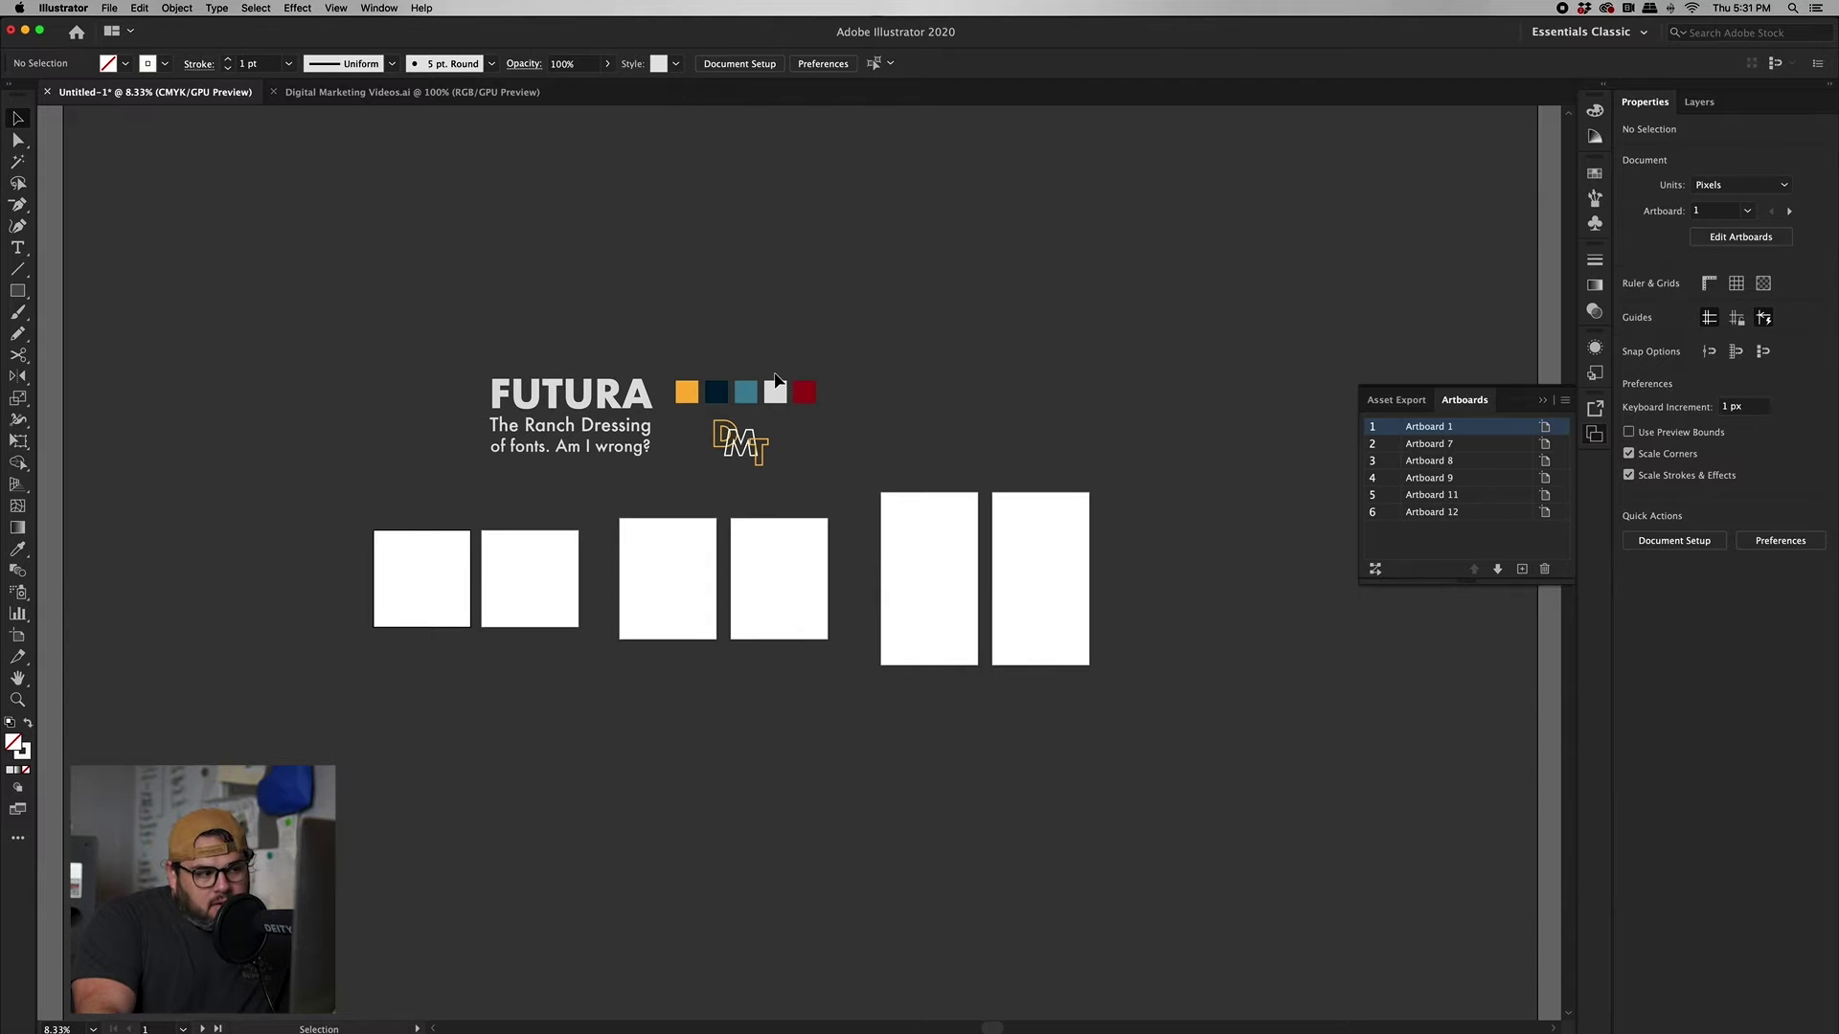
left_click(737, 449)
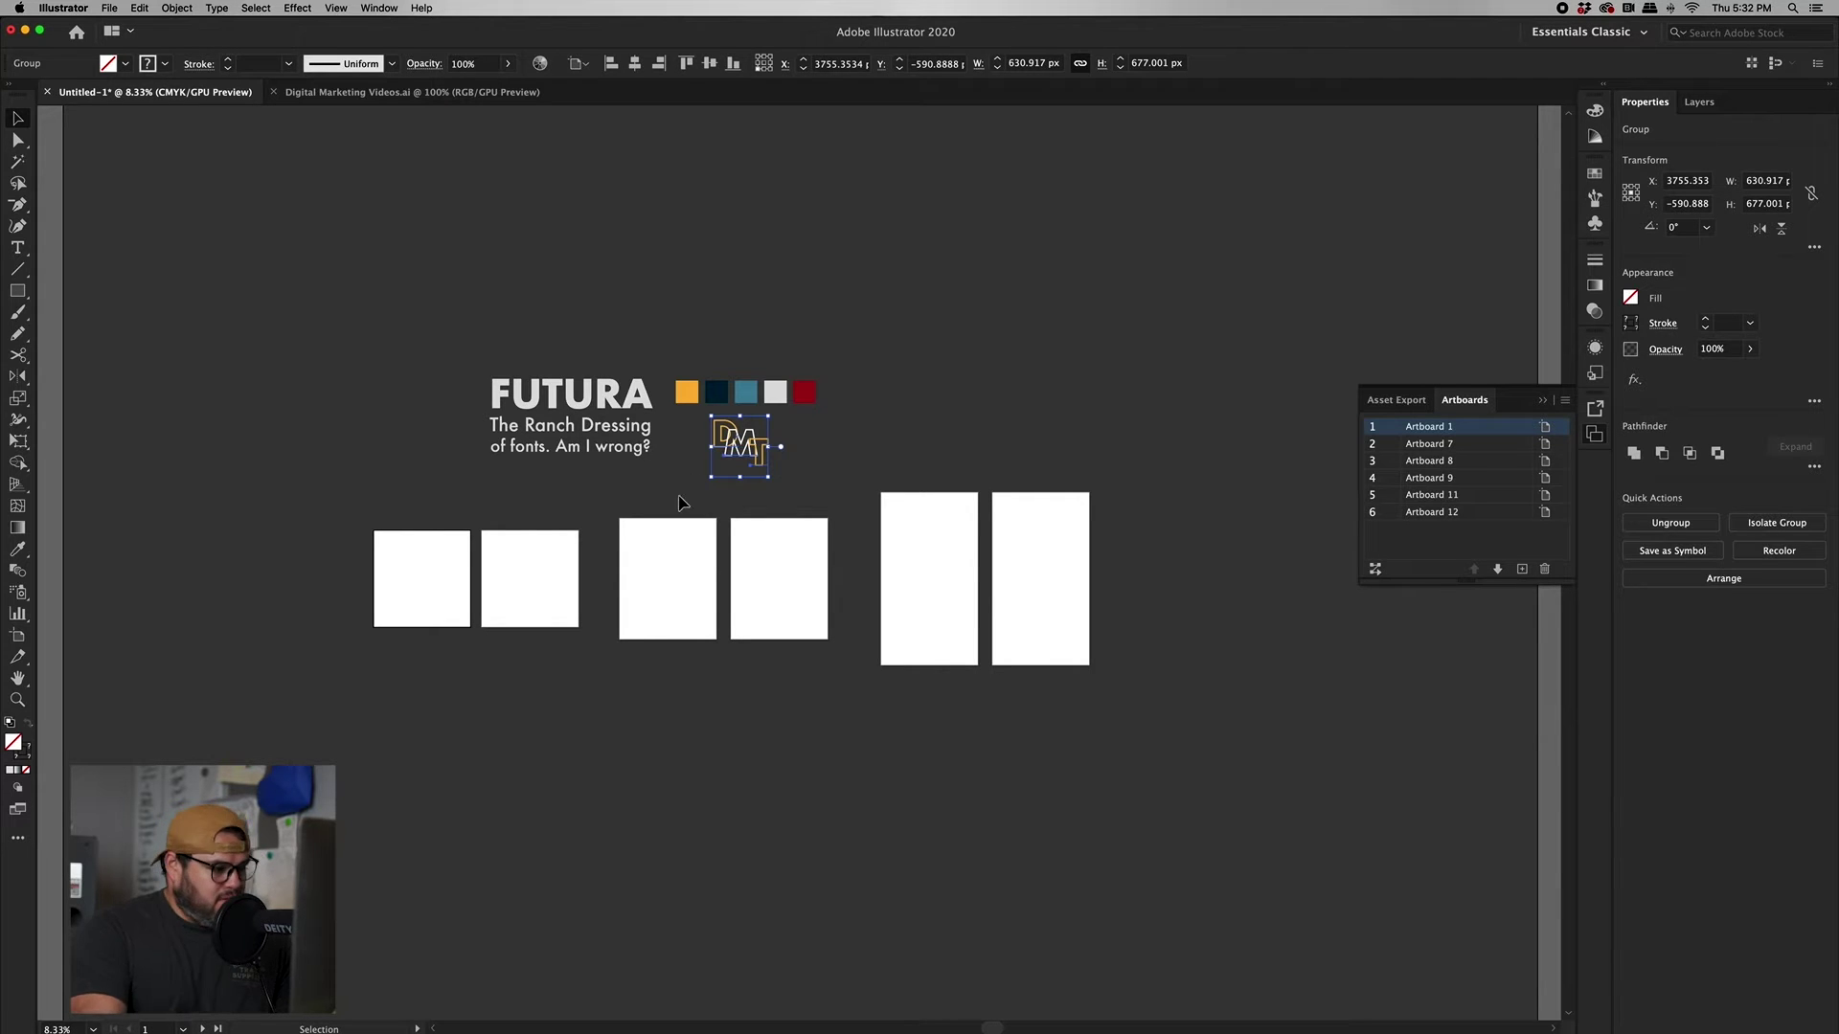
left_click(486, 585)
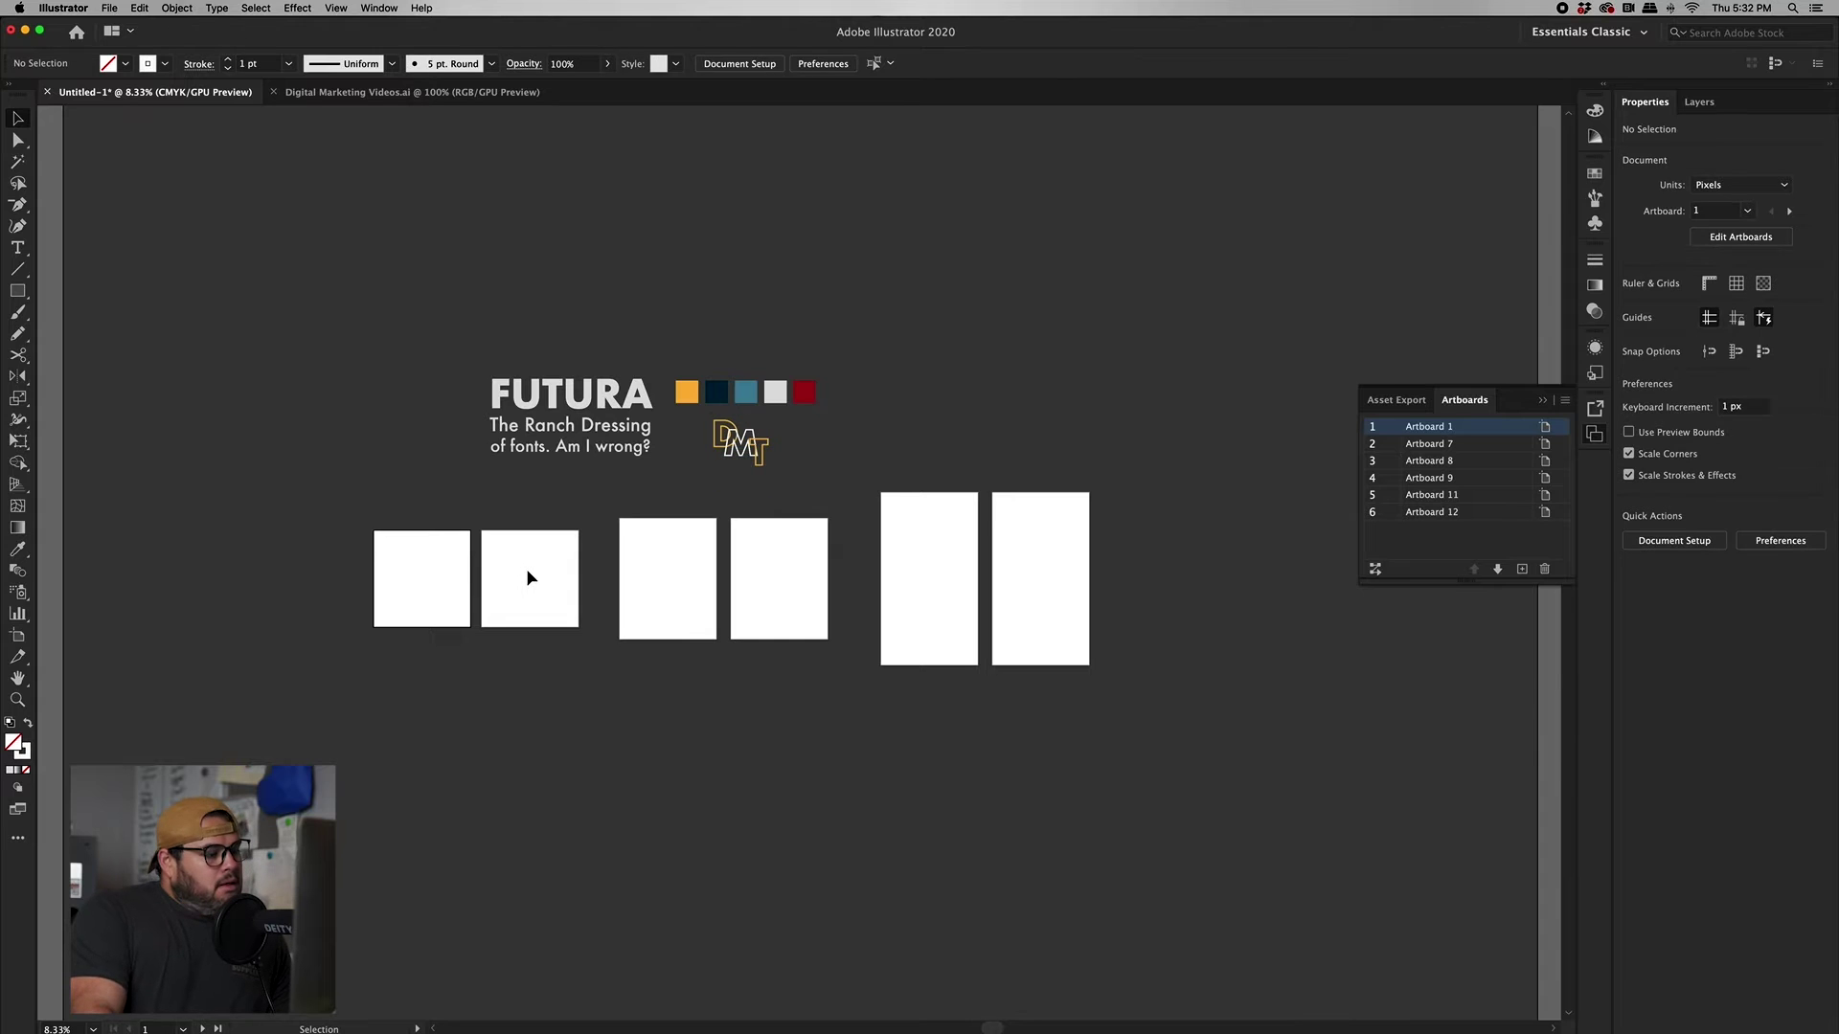
left_click(631, 570)
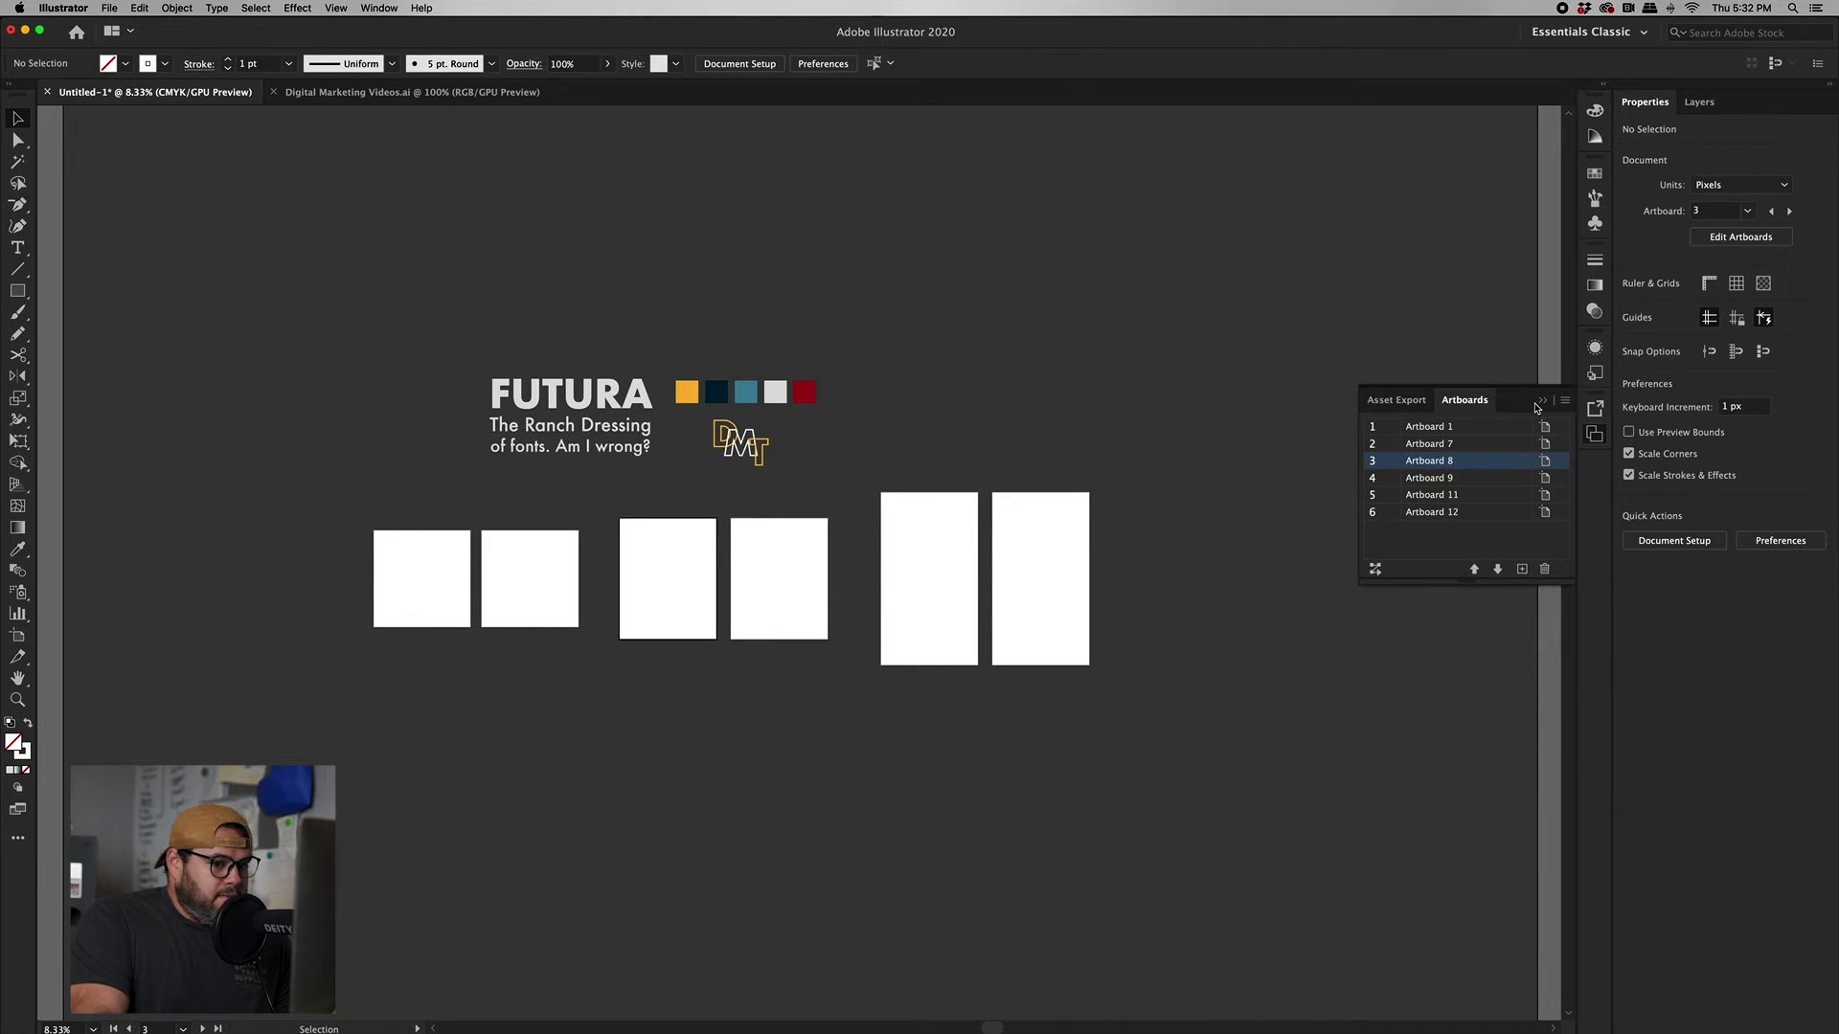
- Review the name and dimensions of Artboard 1 in its Artboard Options, and close them
left_click(1543, 406)
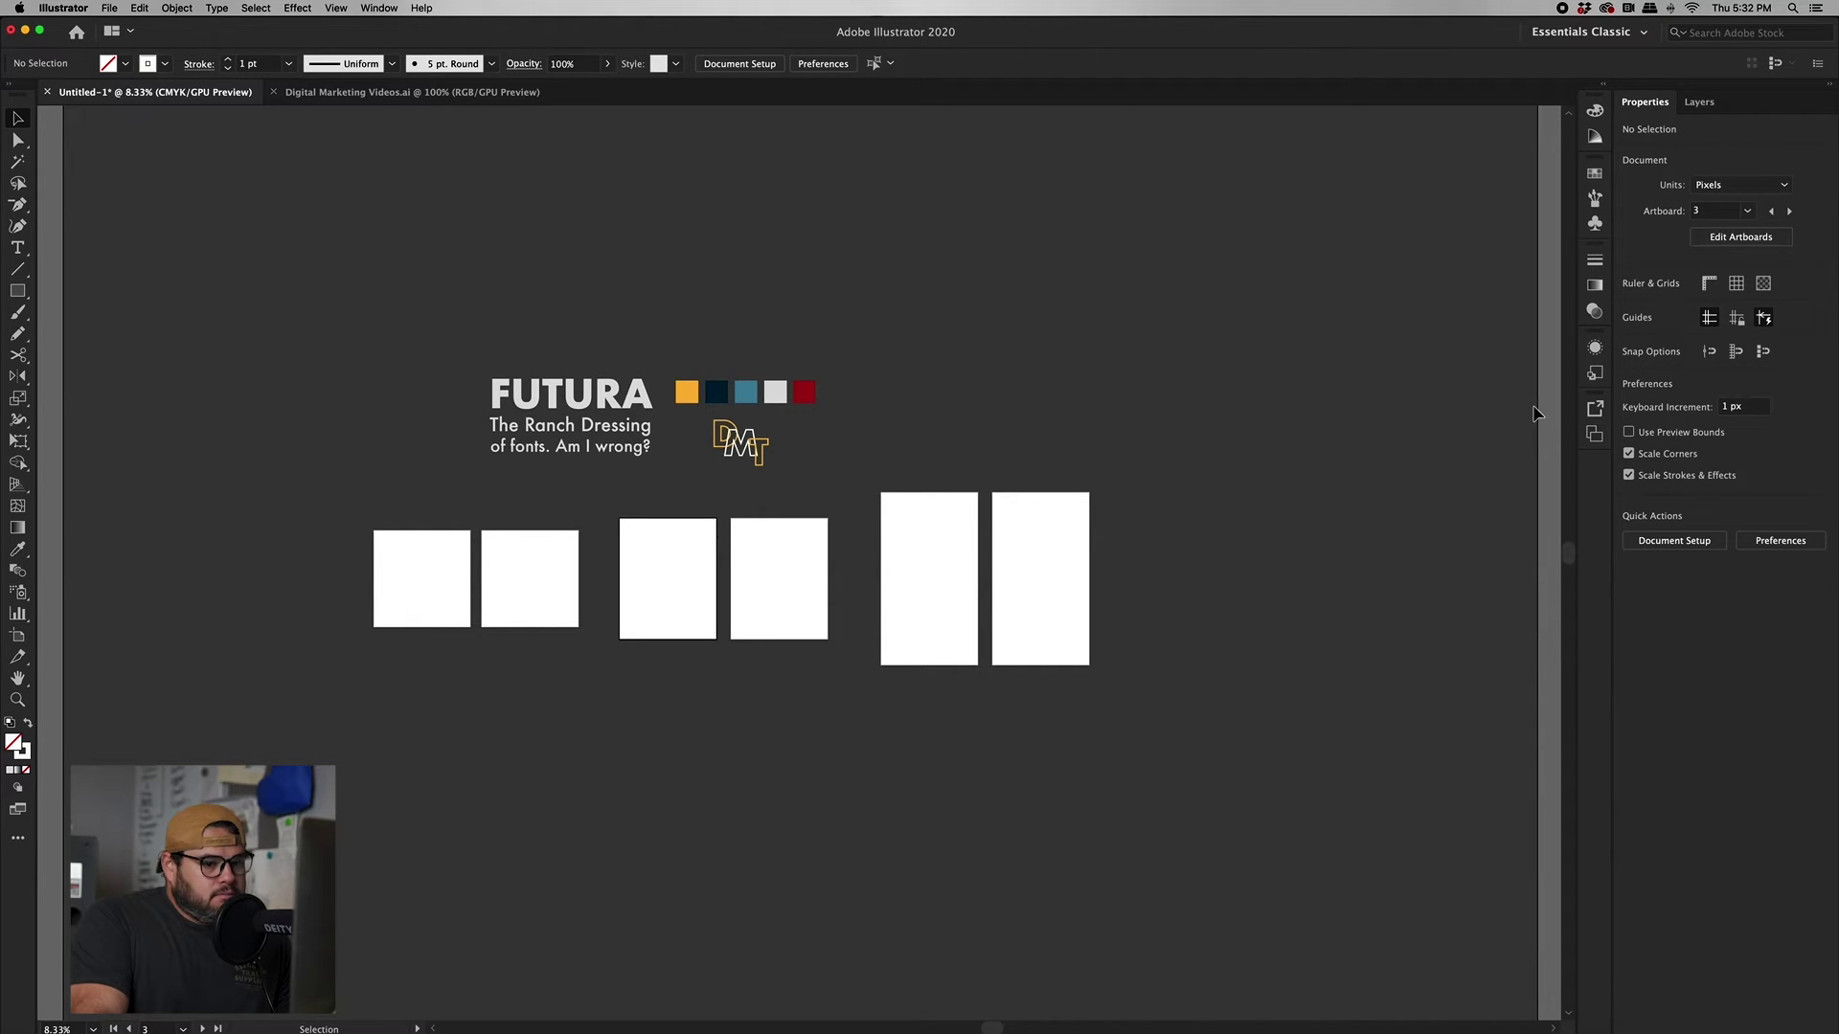
left_click(1593, 434)
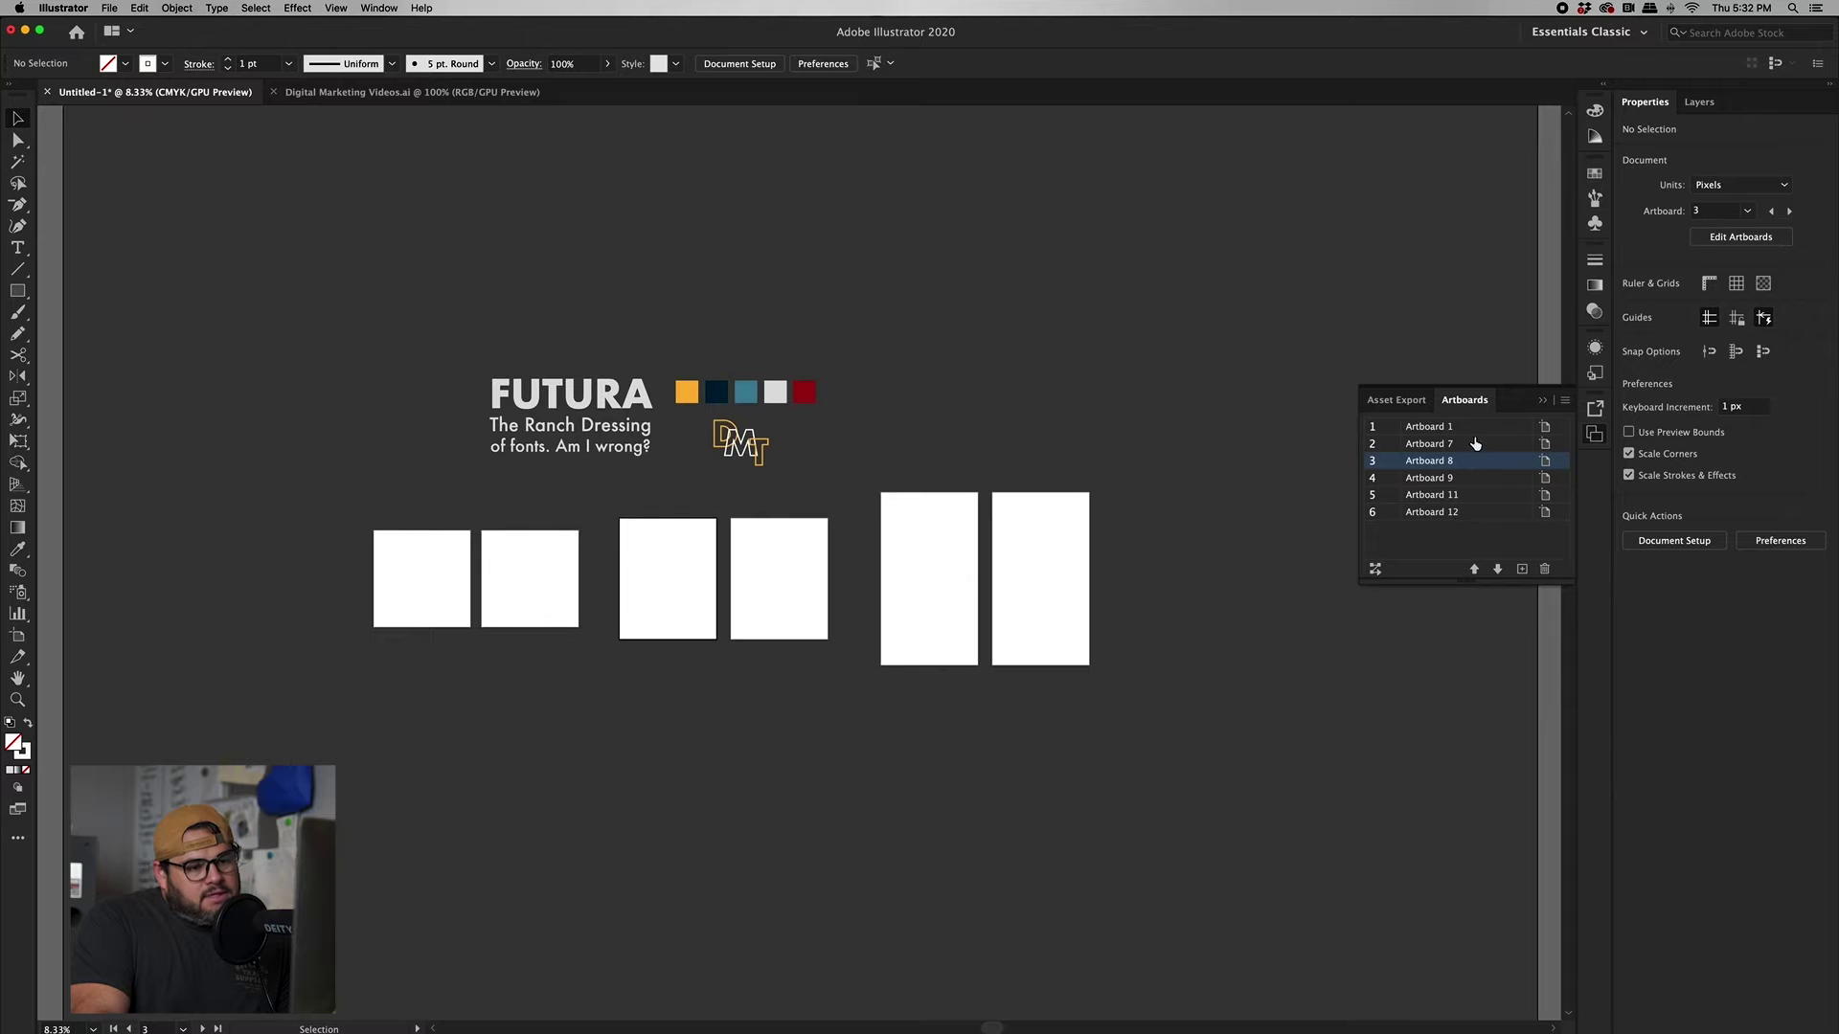
double_click(1547, 429)
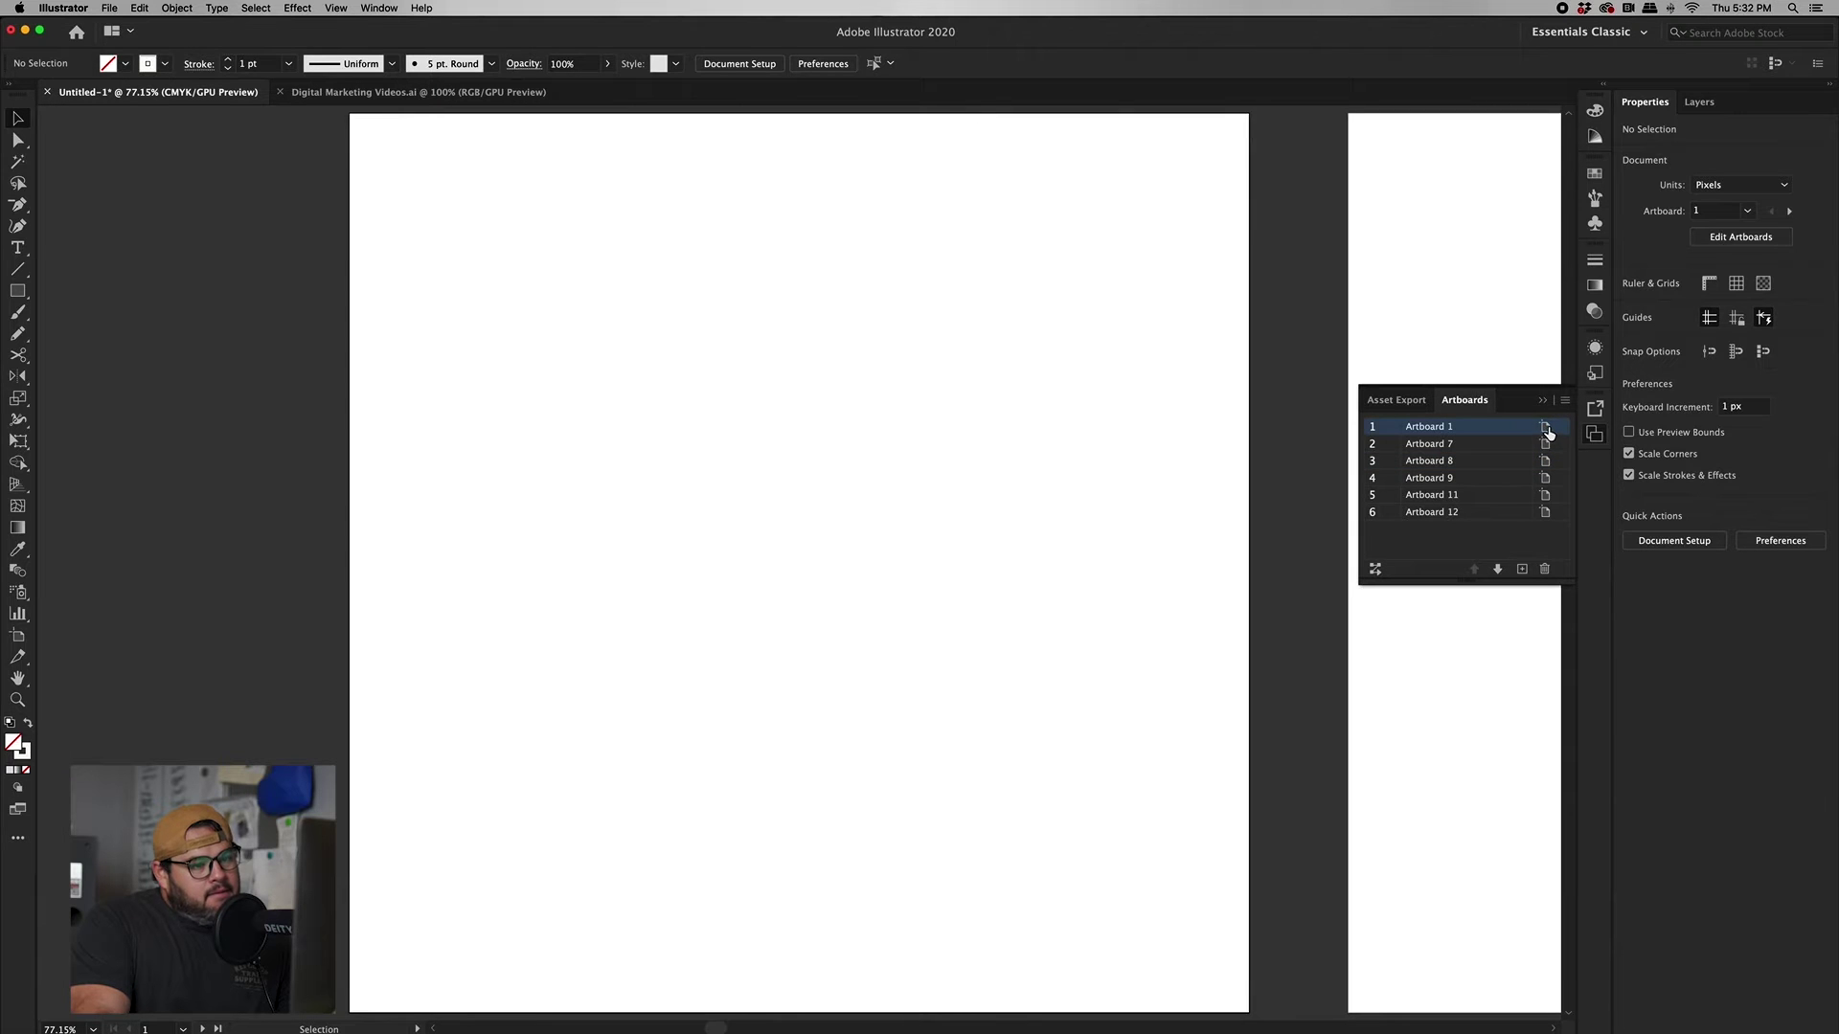
left_click(1546, 429)
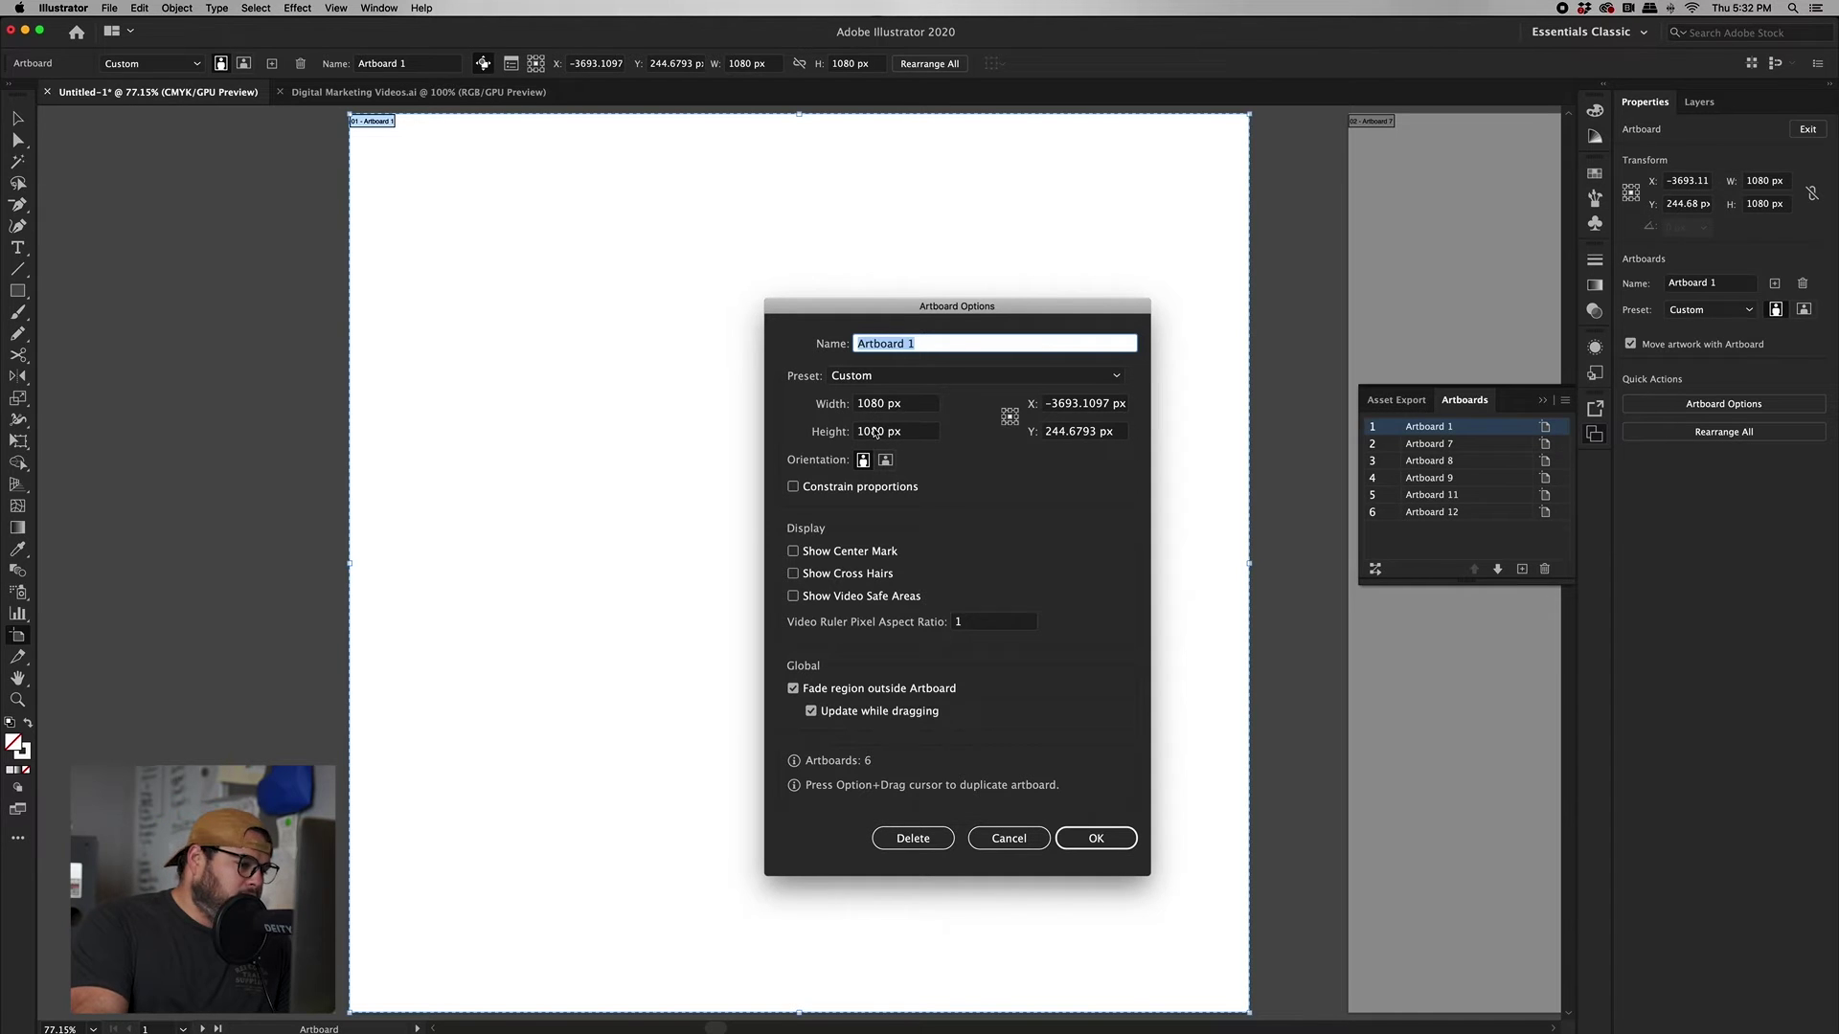
left_click(1070, 850)
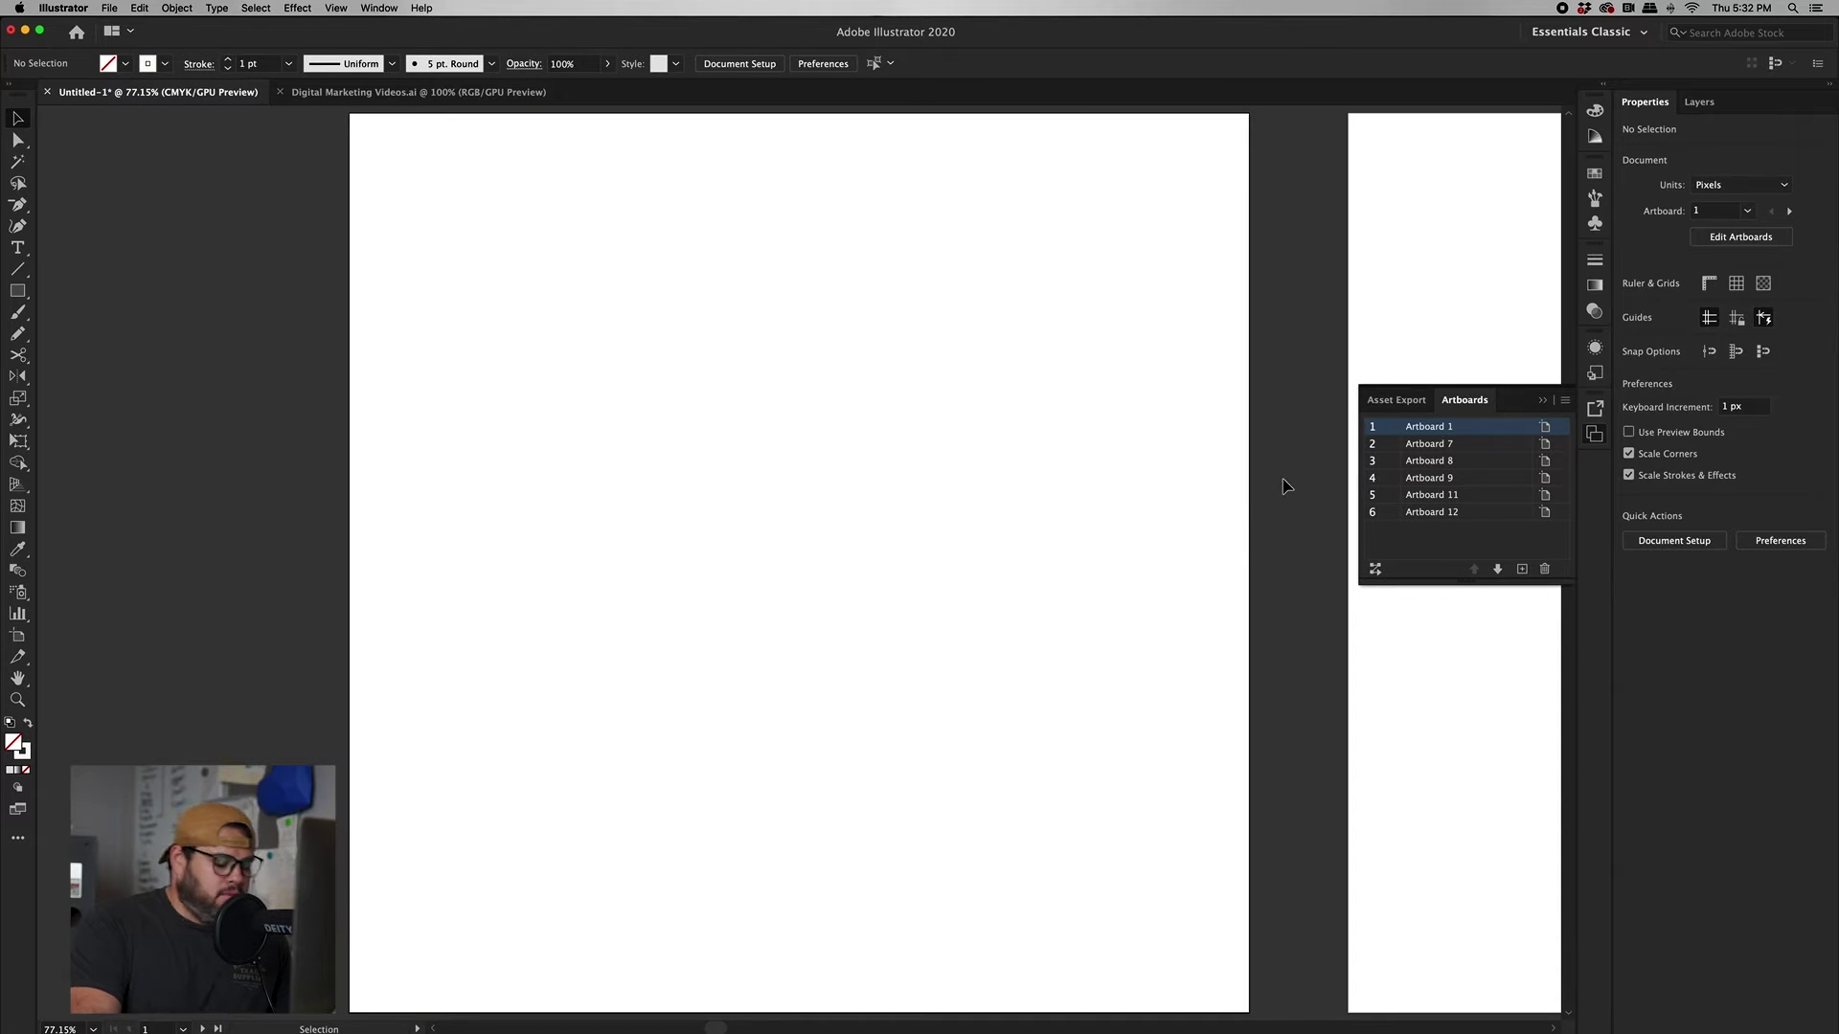
- Try adding a 1080 × 1080 px artboard beside the two tall artboards, and remove it again
key("super+minus")
key("super+minus")
key("super+minus")
key("super+minus")
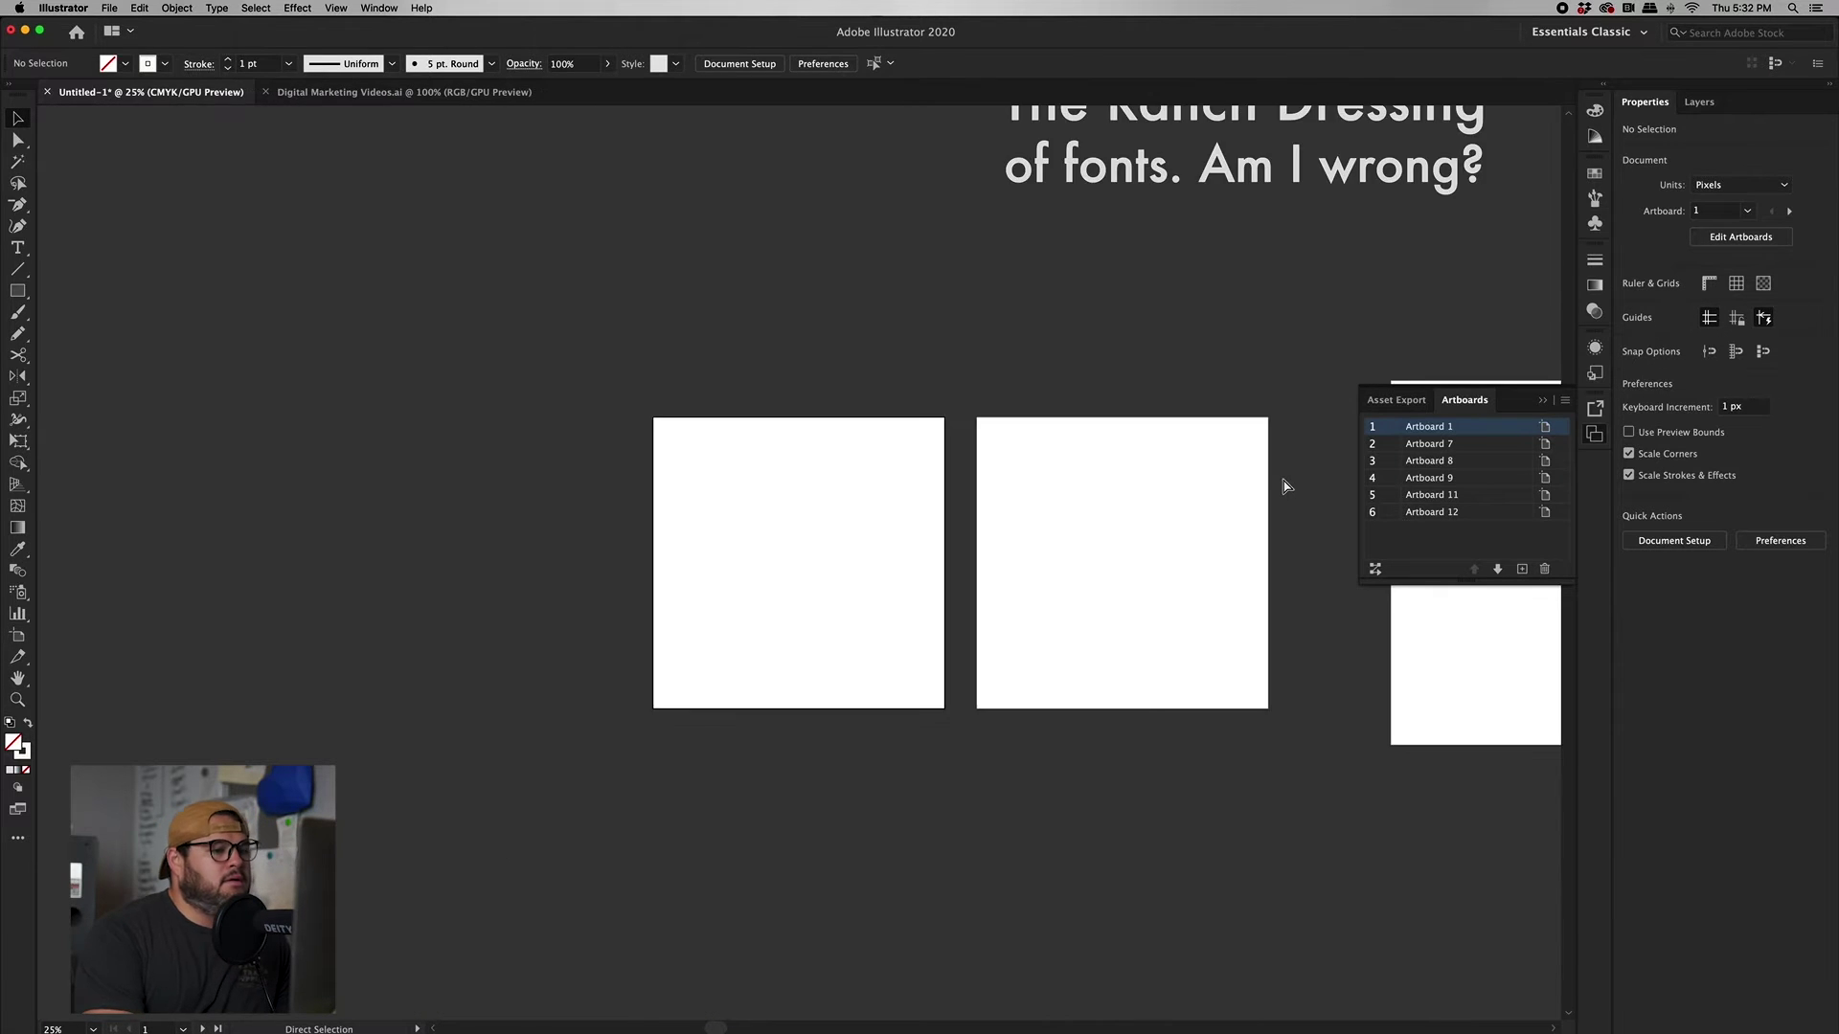
key("super+minus")
key("super+minus")
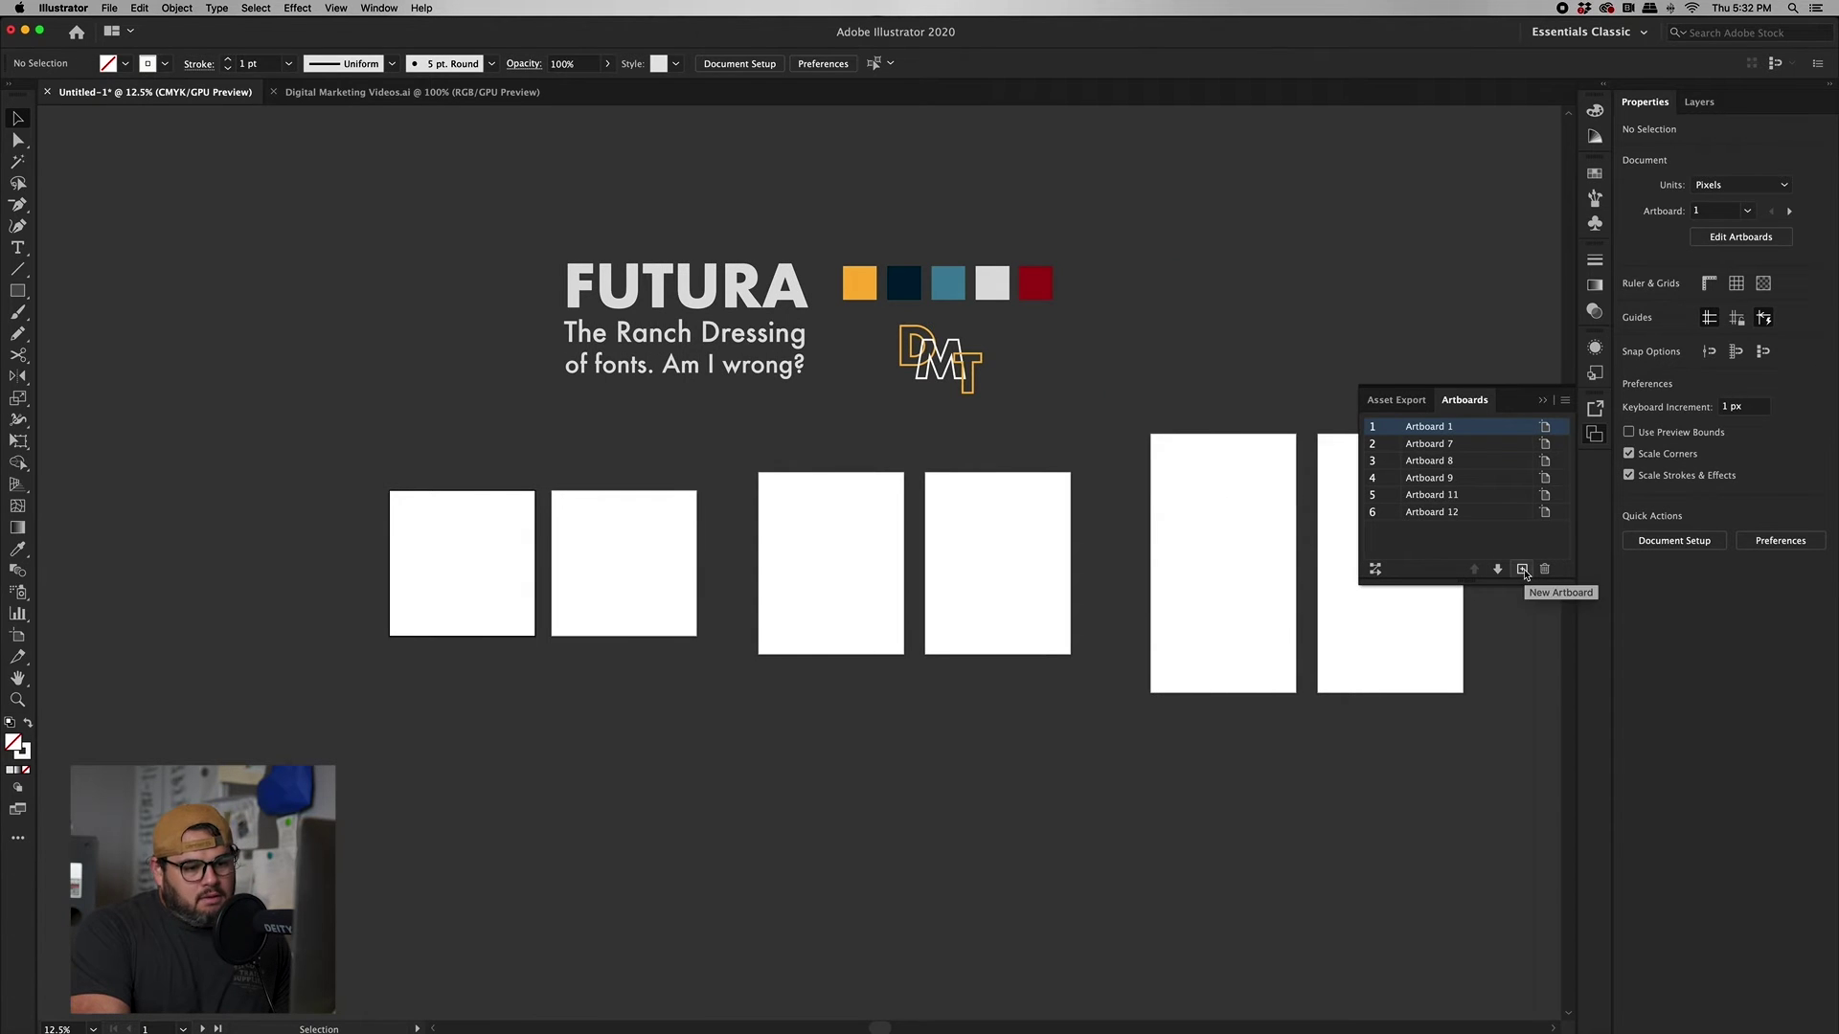
scroll(1262, 628, "right", 5)
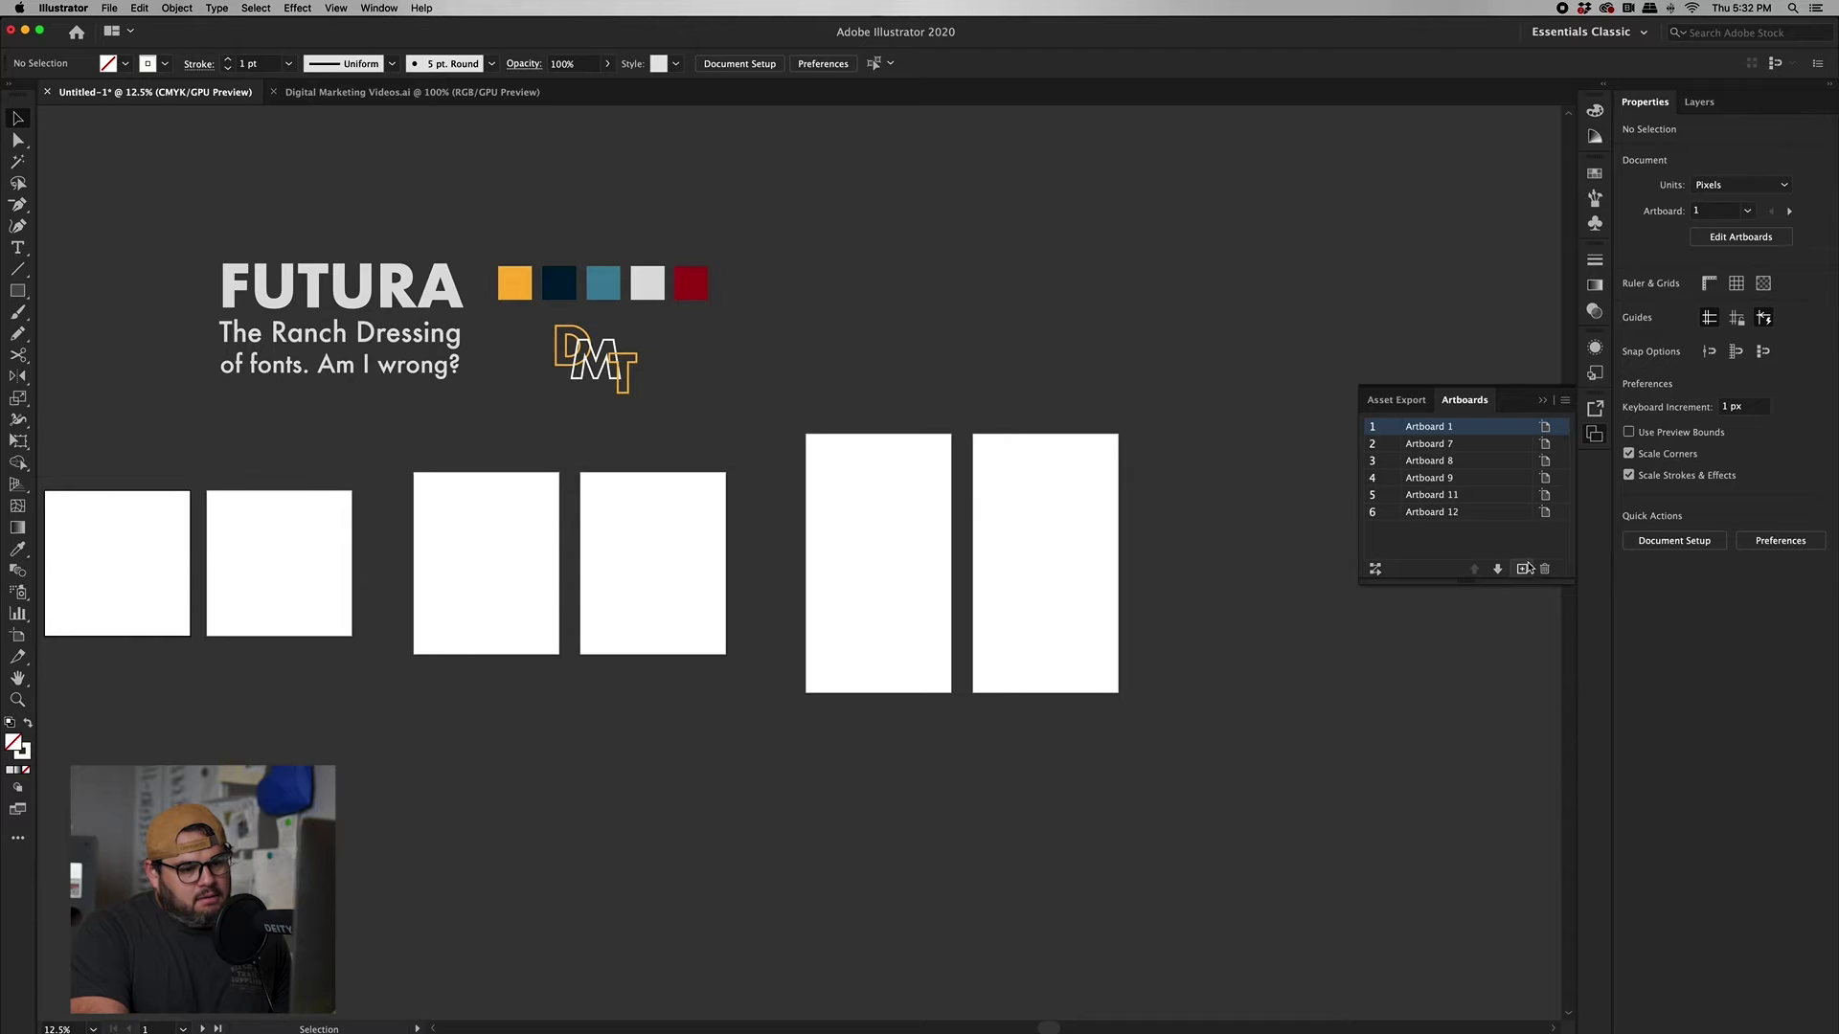
left_click(1524, 568)
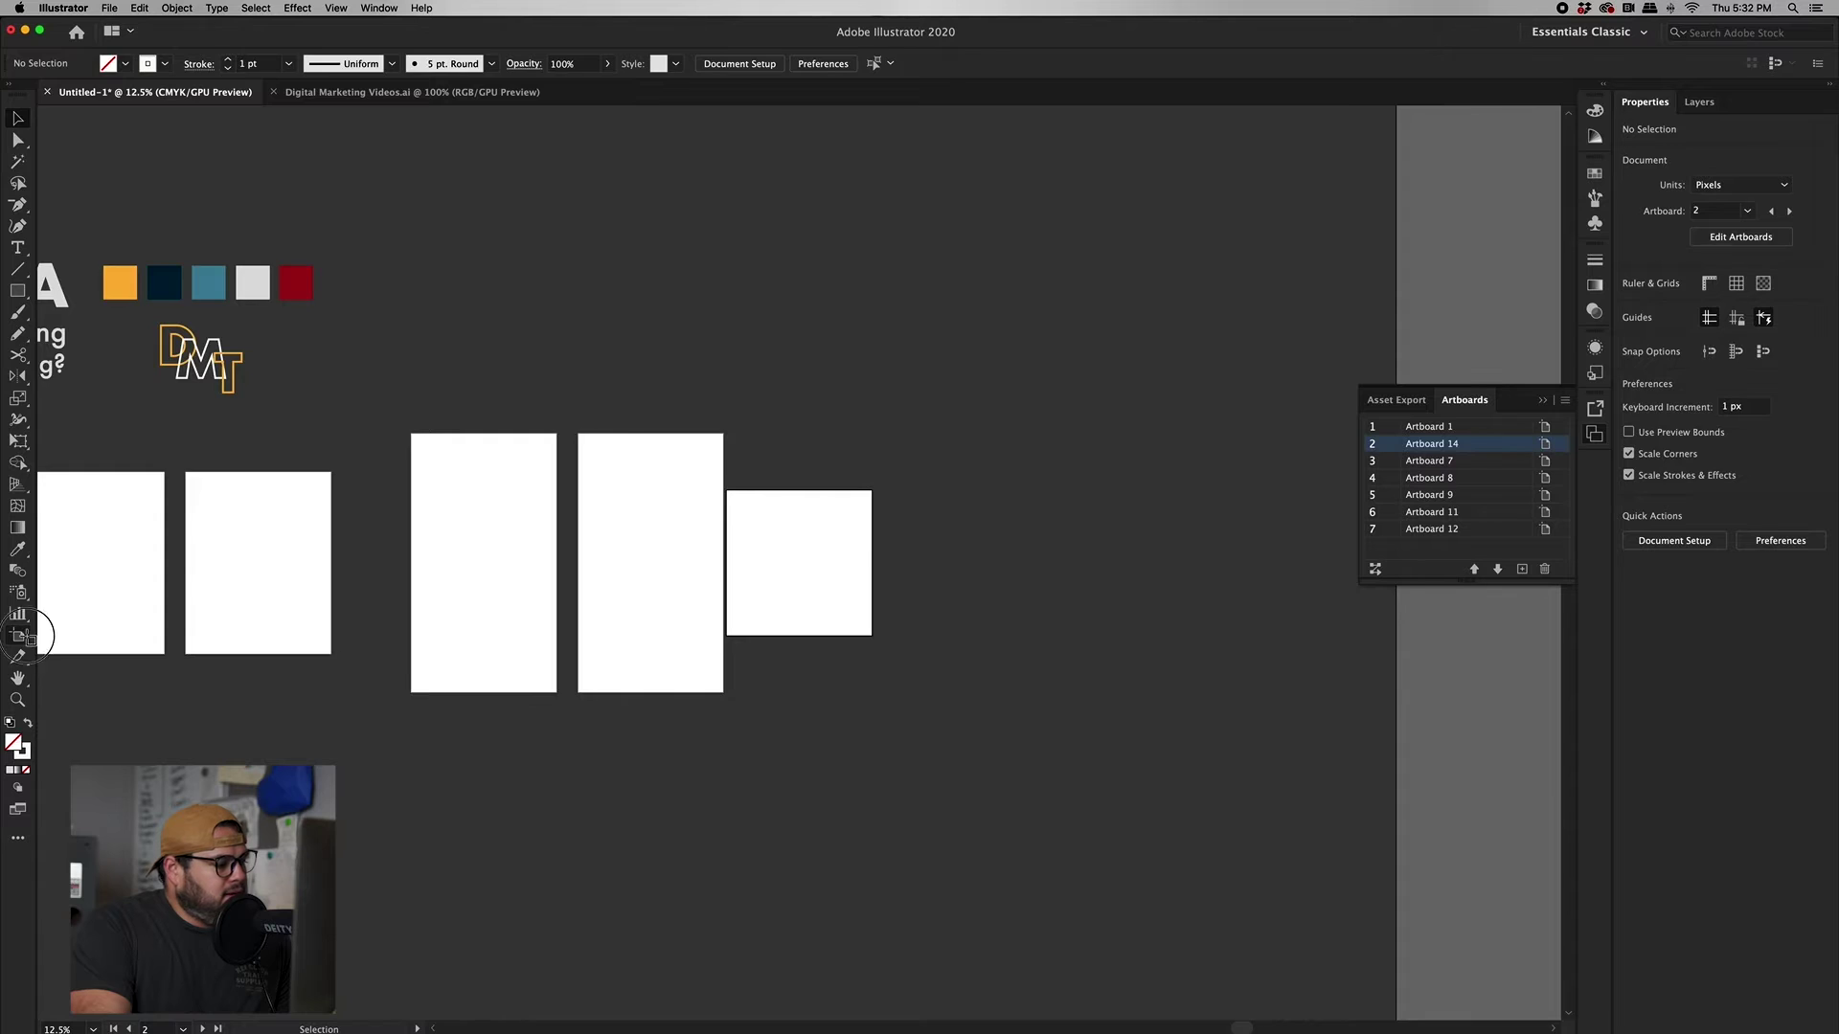
left_click(18, 636)
left_click_drag(767, 562, 801, 564)
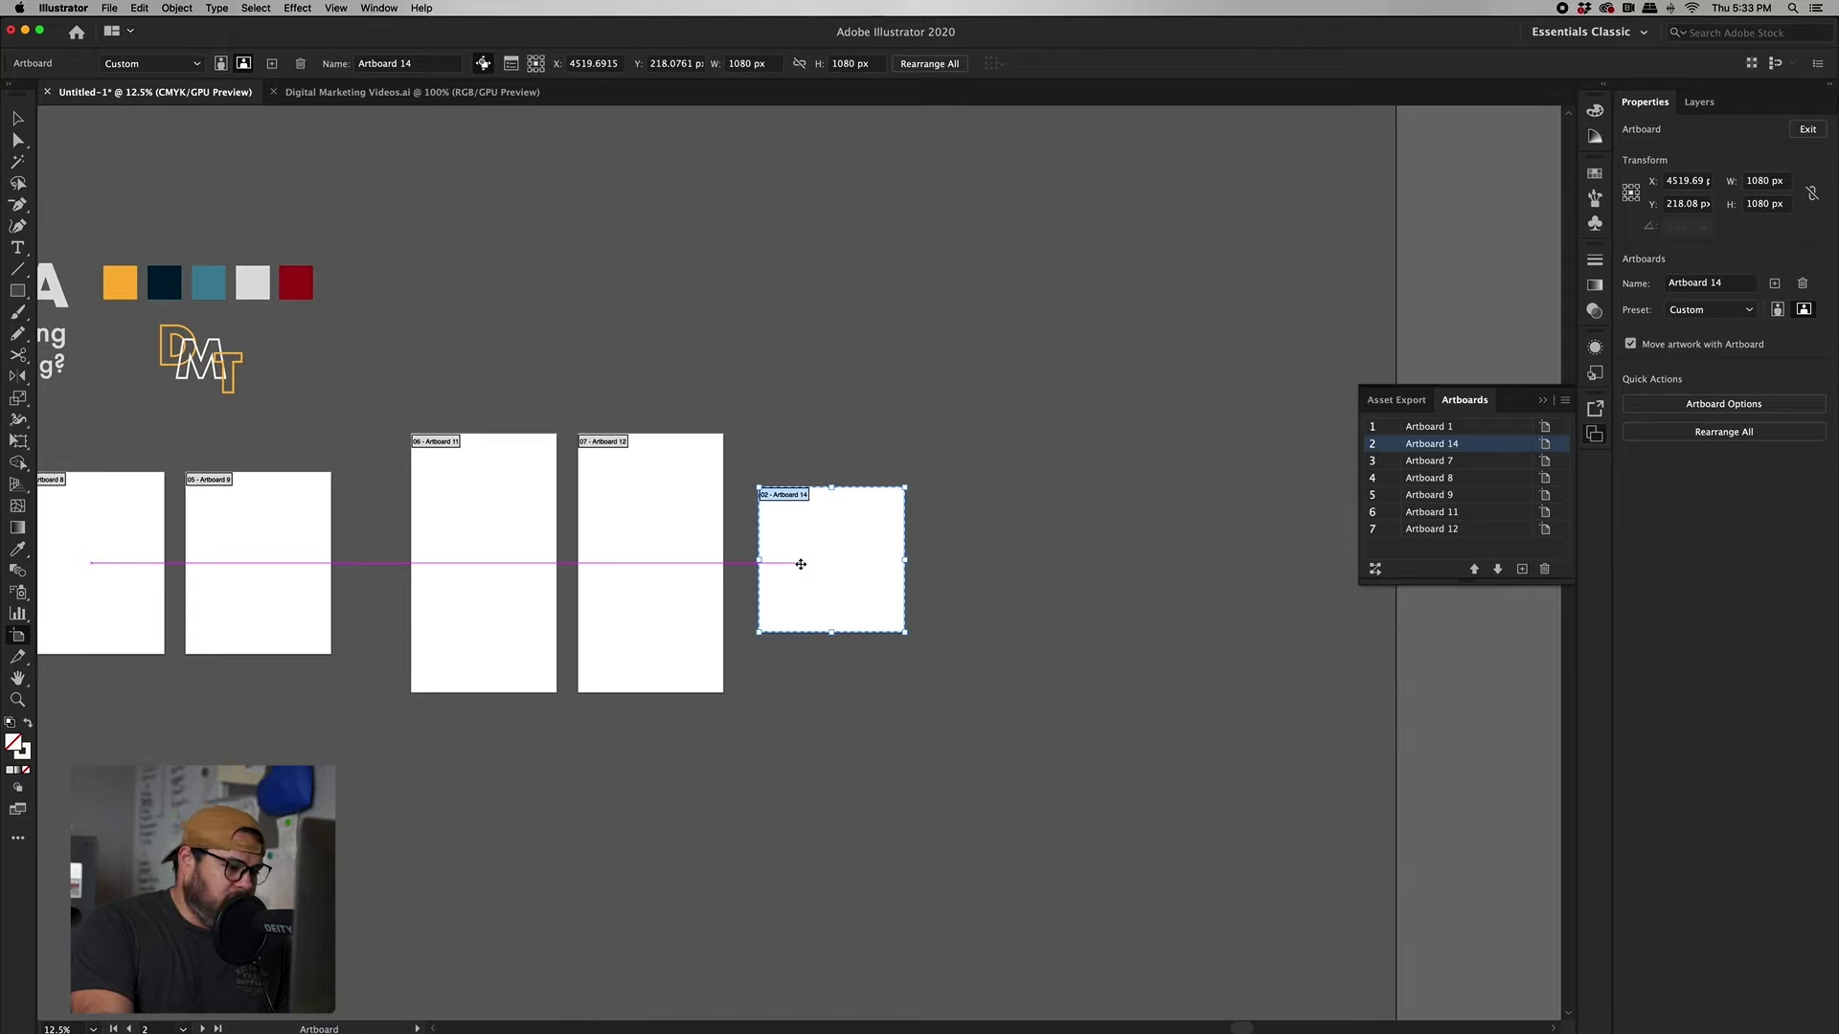
key("Delete")
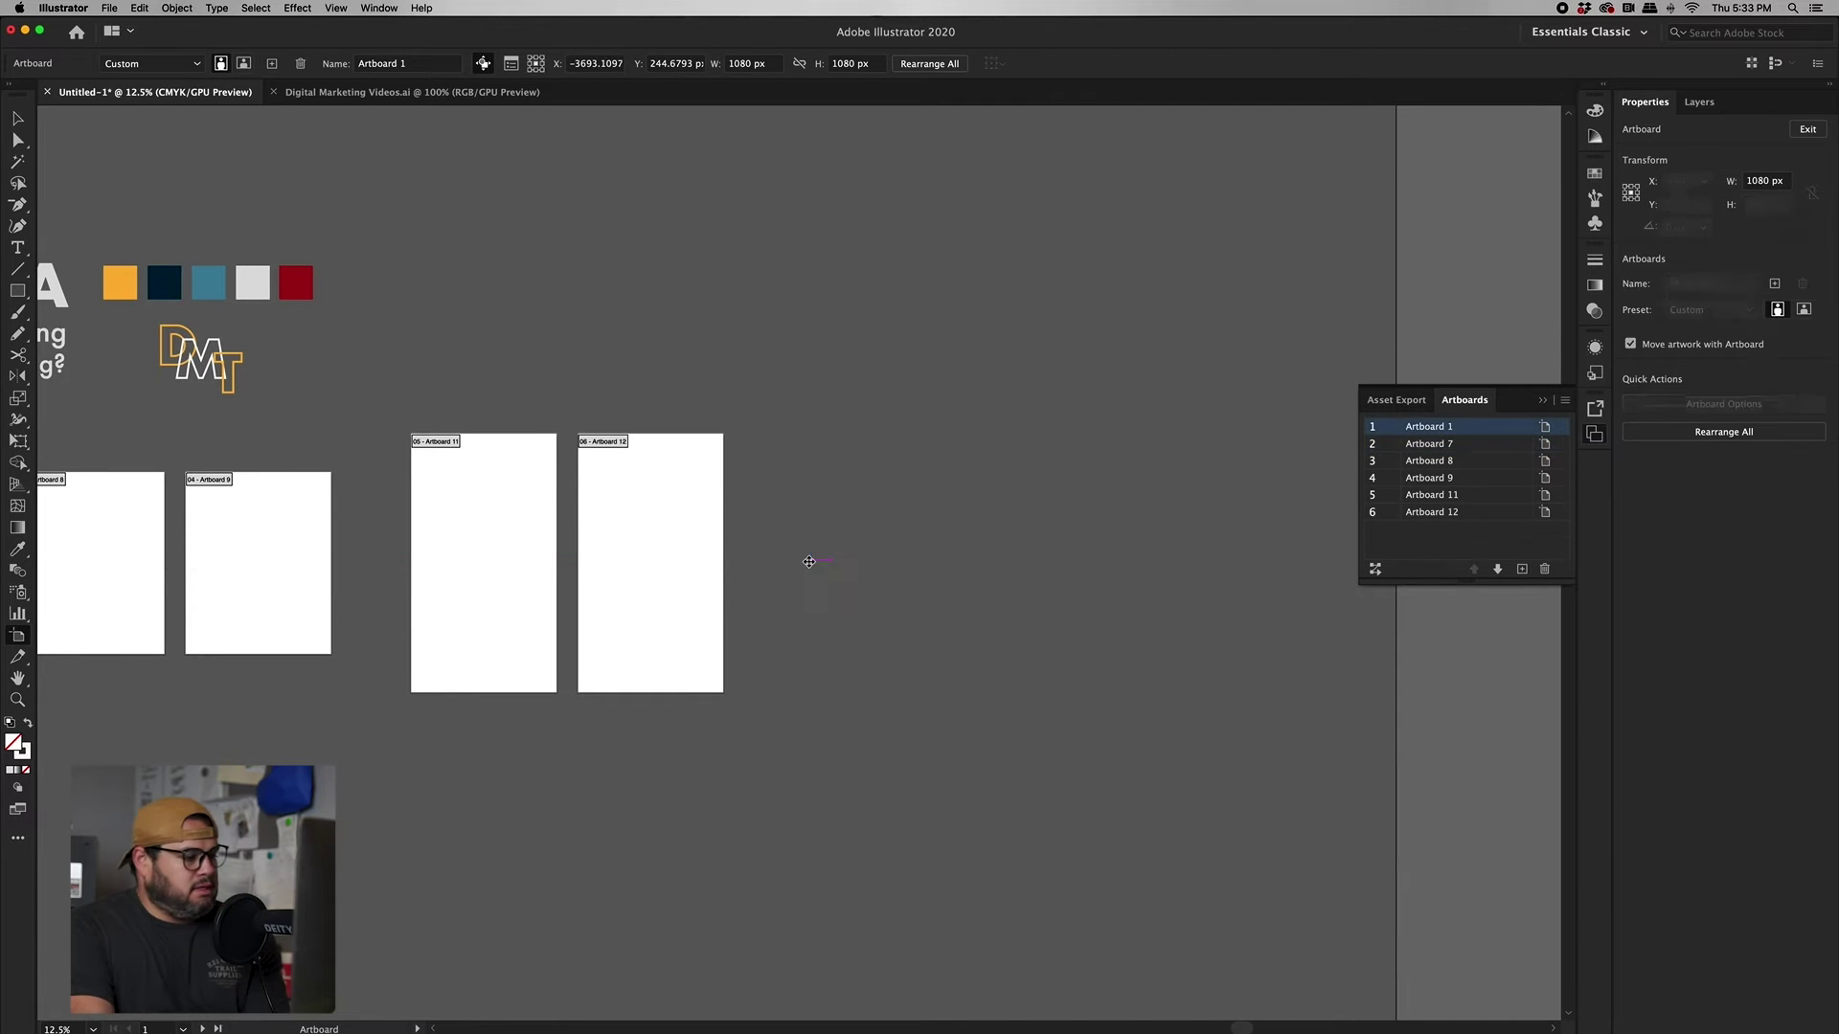
- Try widening Artboard 12 to about 1568 px from its outer edge, and leave artboard editing
left_click(598, 567)
mouse_move(723, 562)
left_mouse_down()
mouse_move(789, 568)
mouse_move(726, 563)
left_mouse_up()
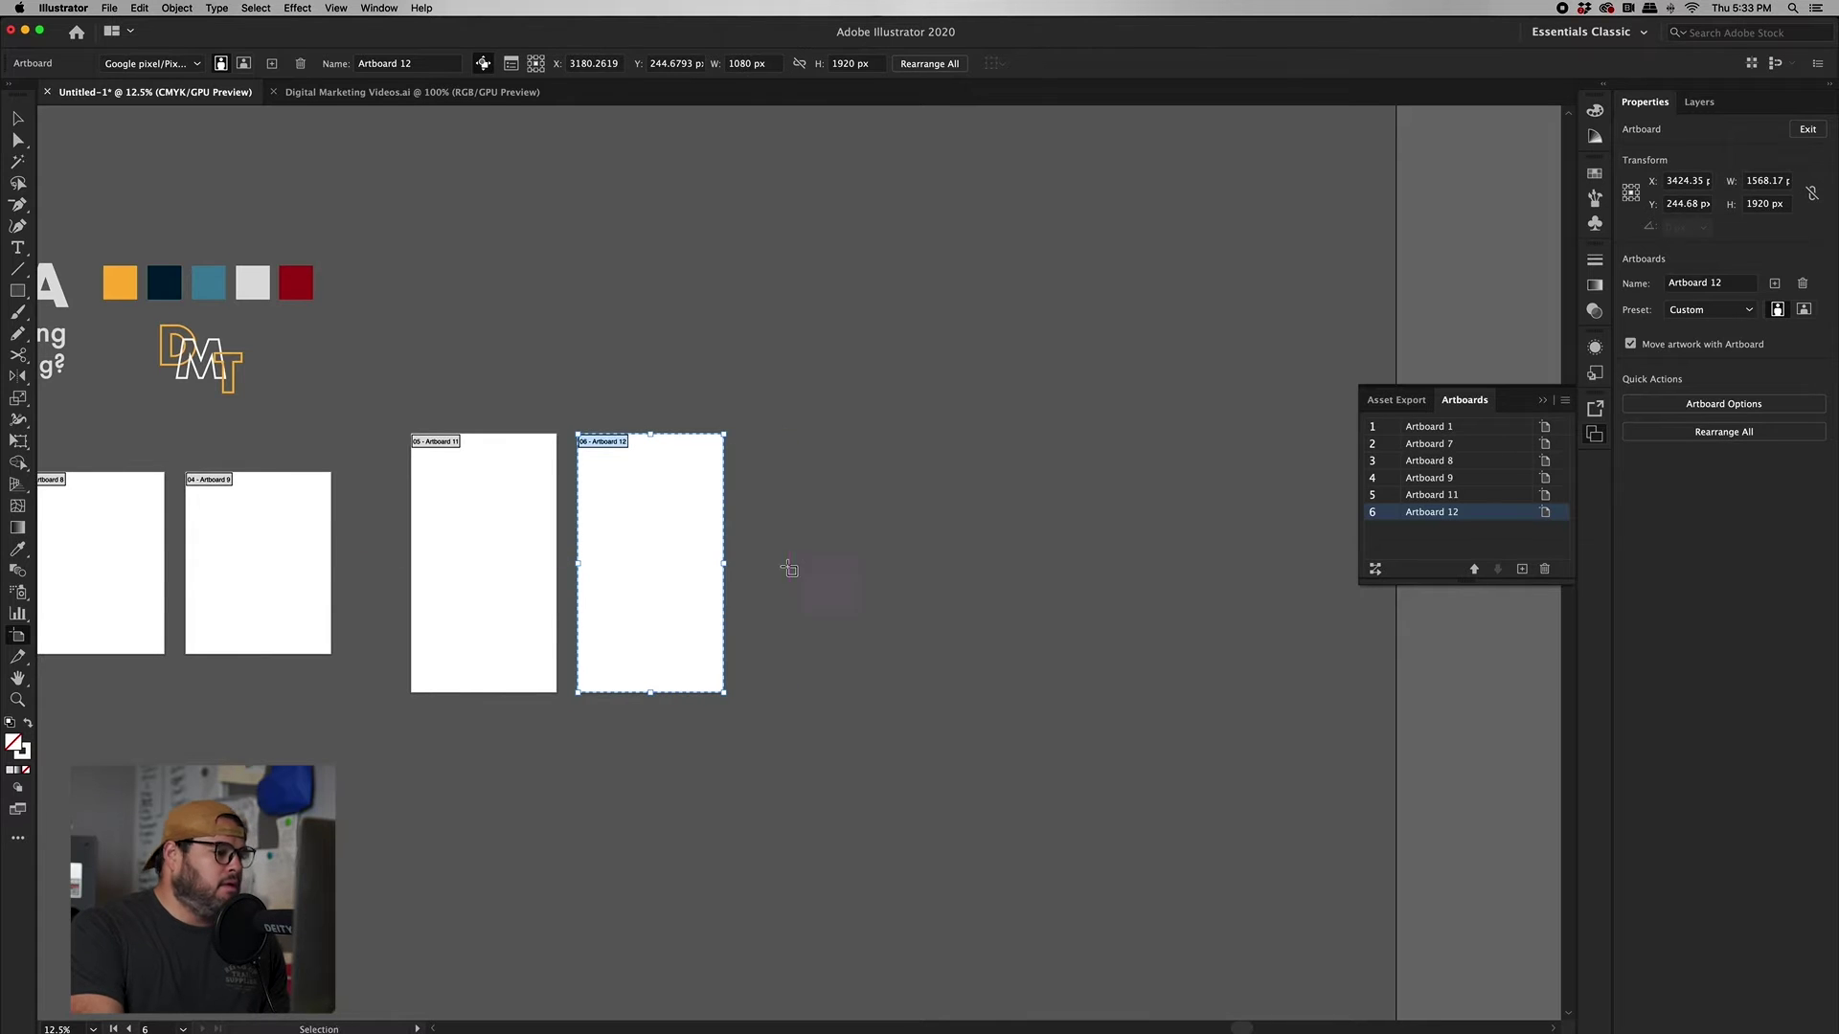
left_click(19, 120)
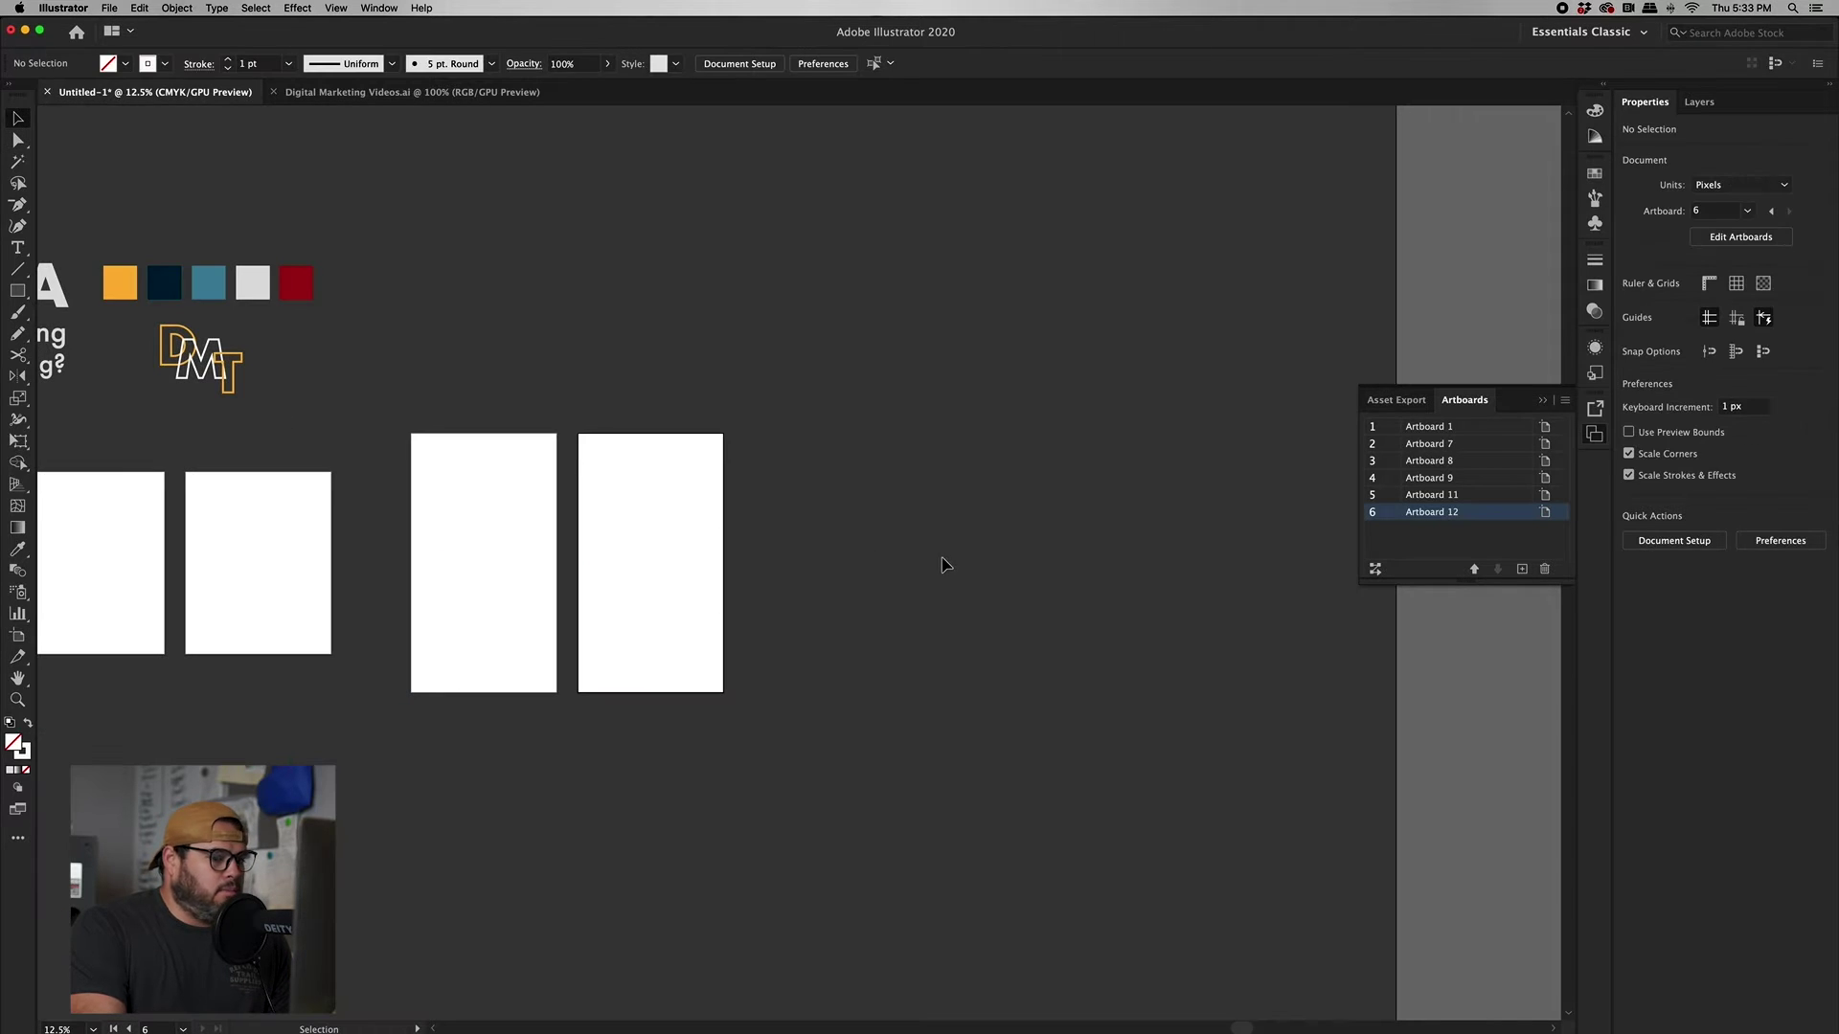
scroll(836, 583, "left", 5)
scroll(835, 577, "left", 7)
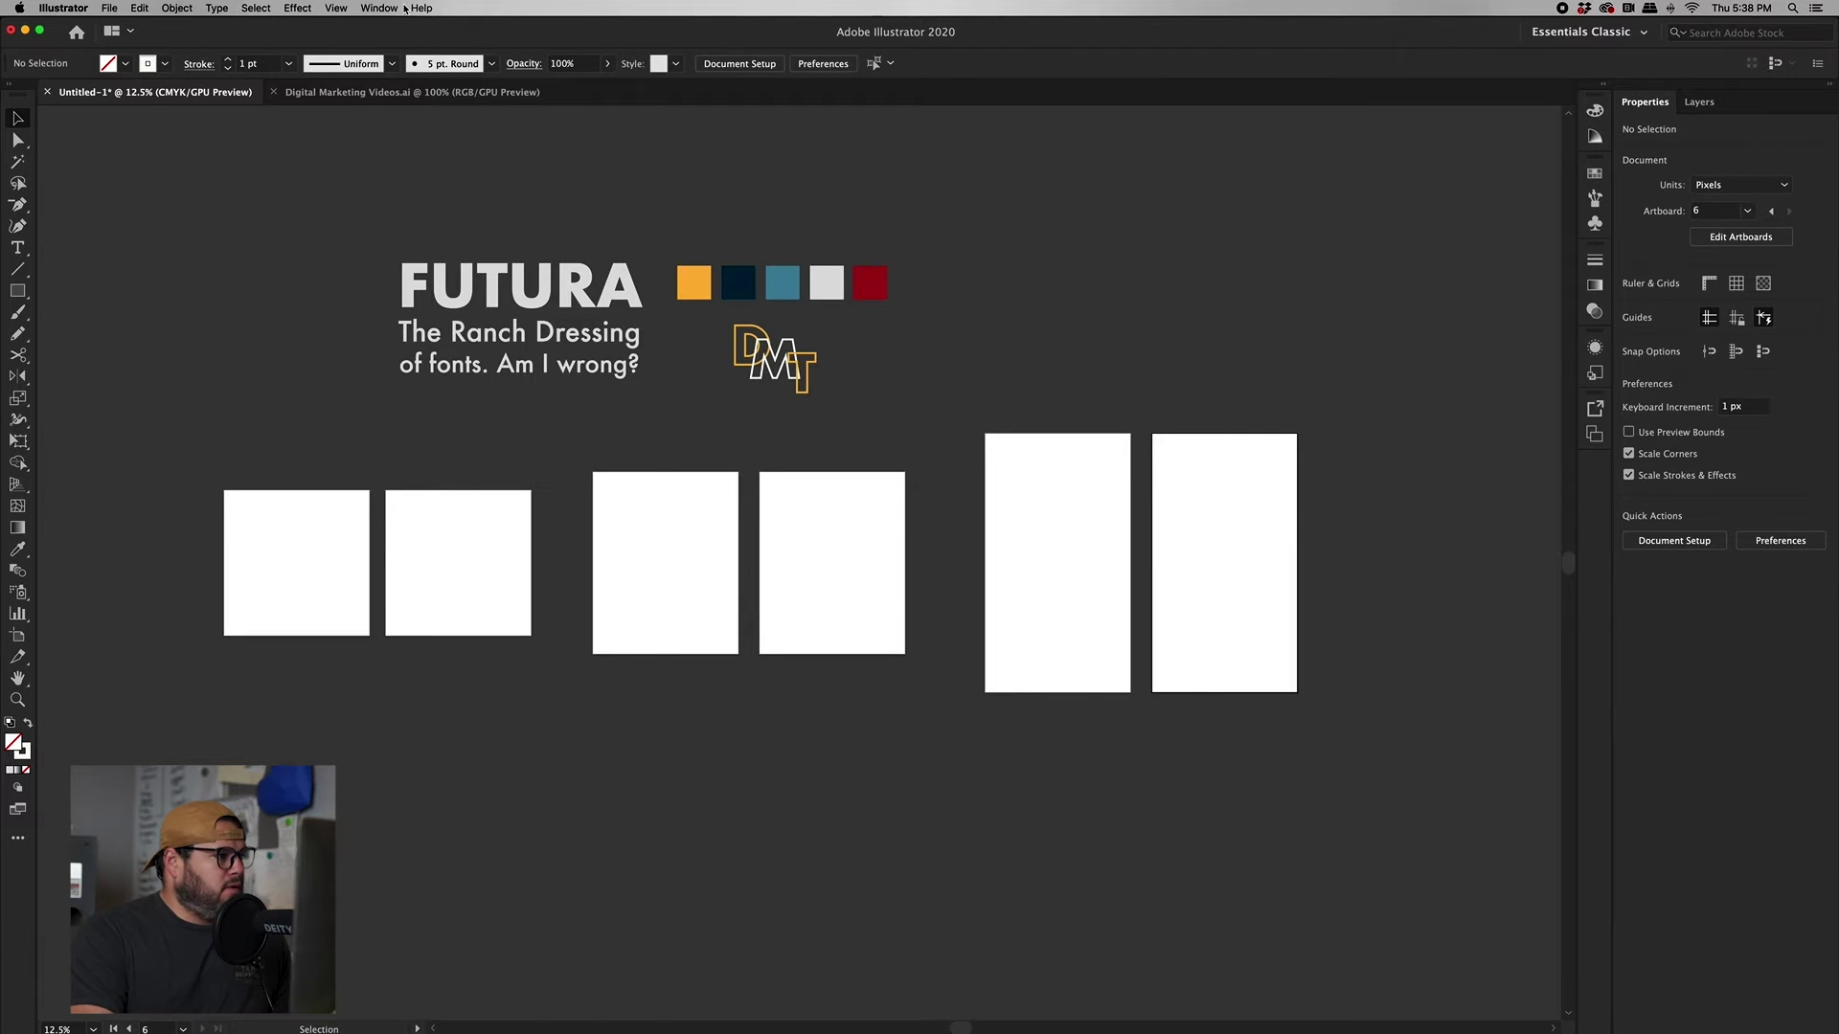
- Reset the Essentials Classic workspace to its default layout
left_click(383, 9)
mouse_move(421, 74)
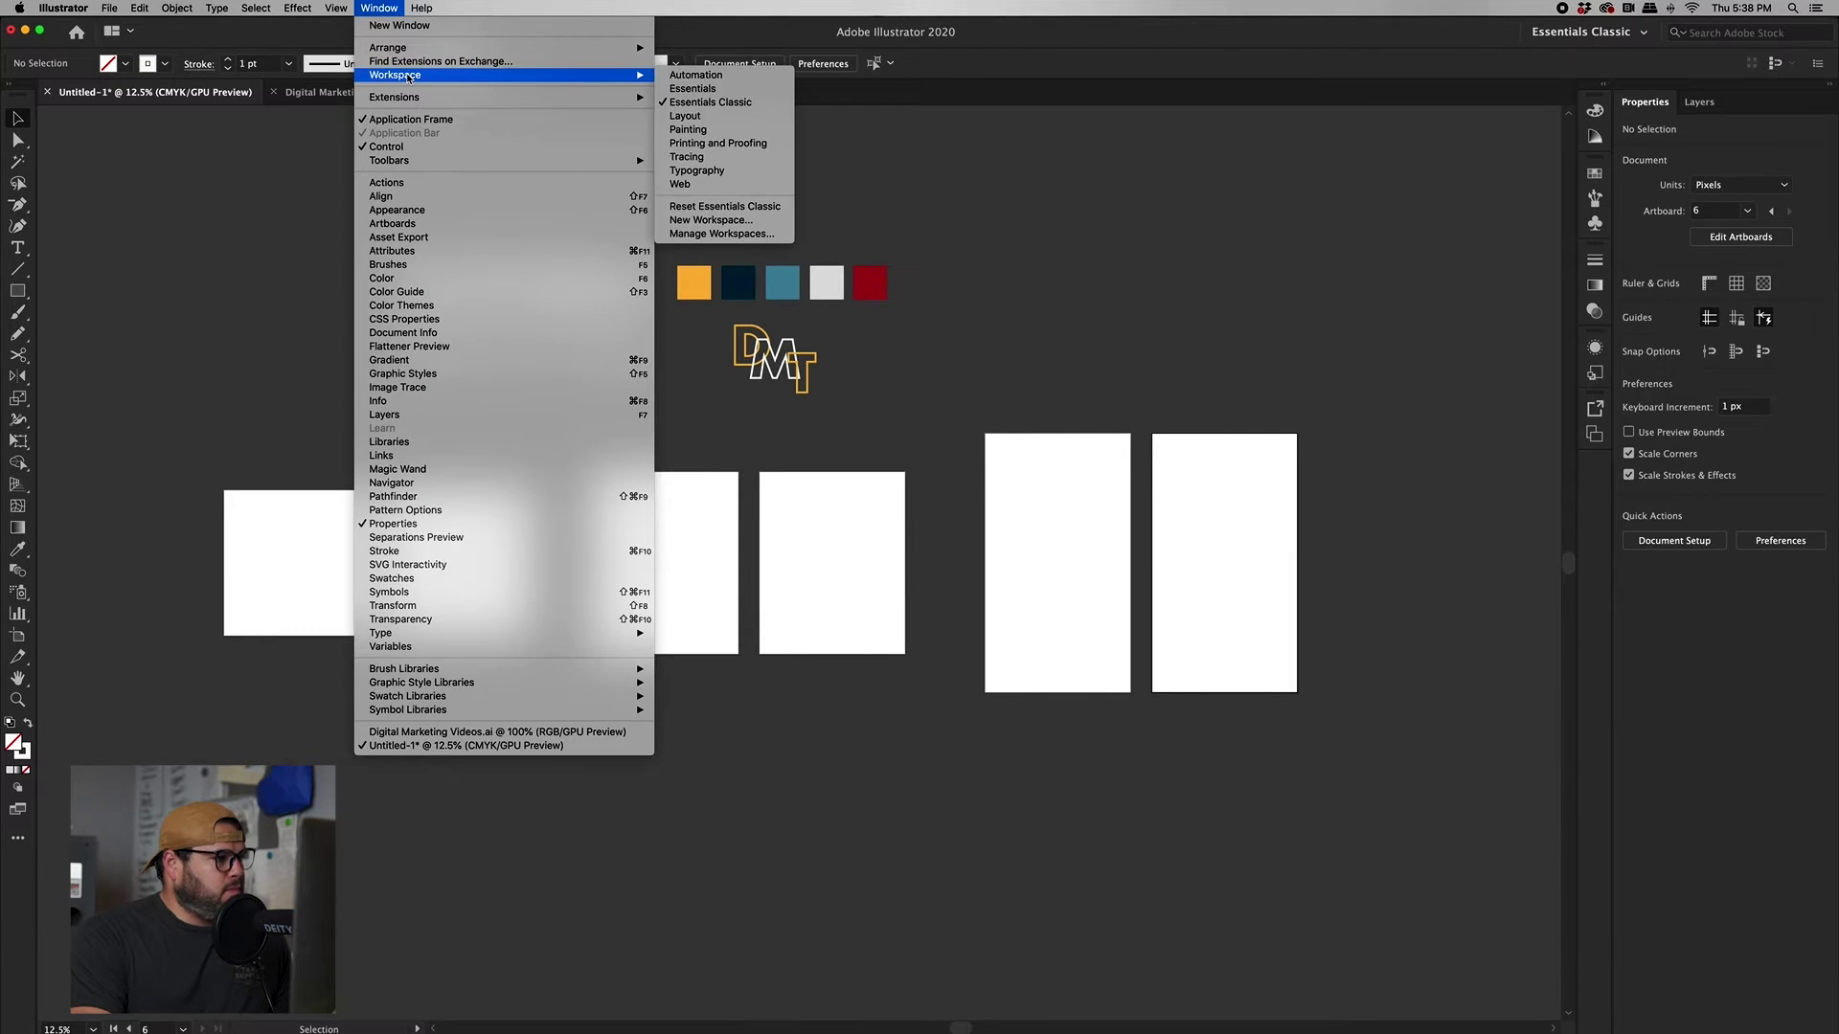
left_click(753, 215)
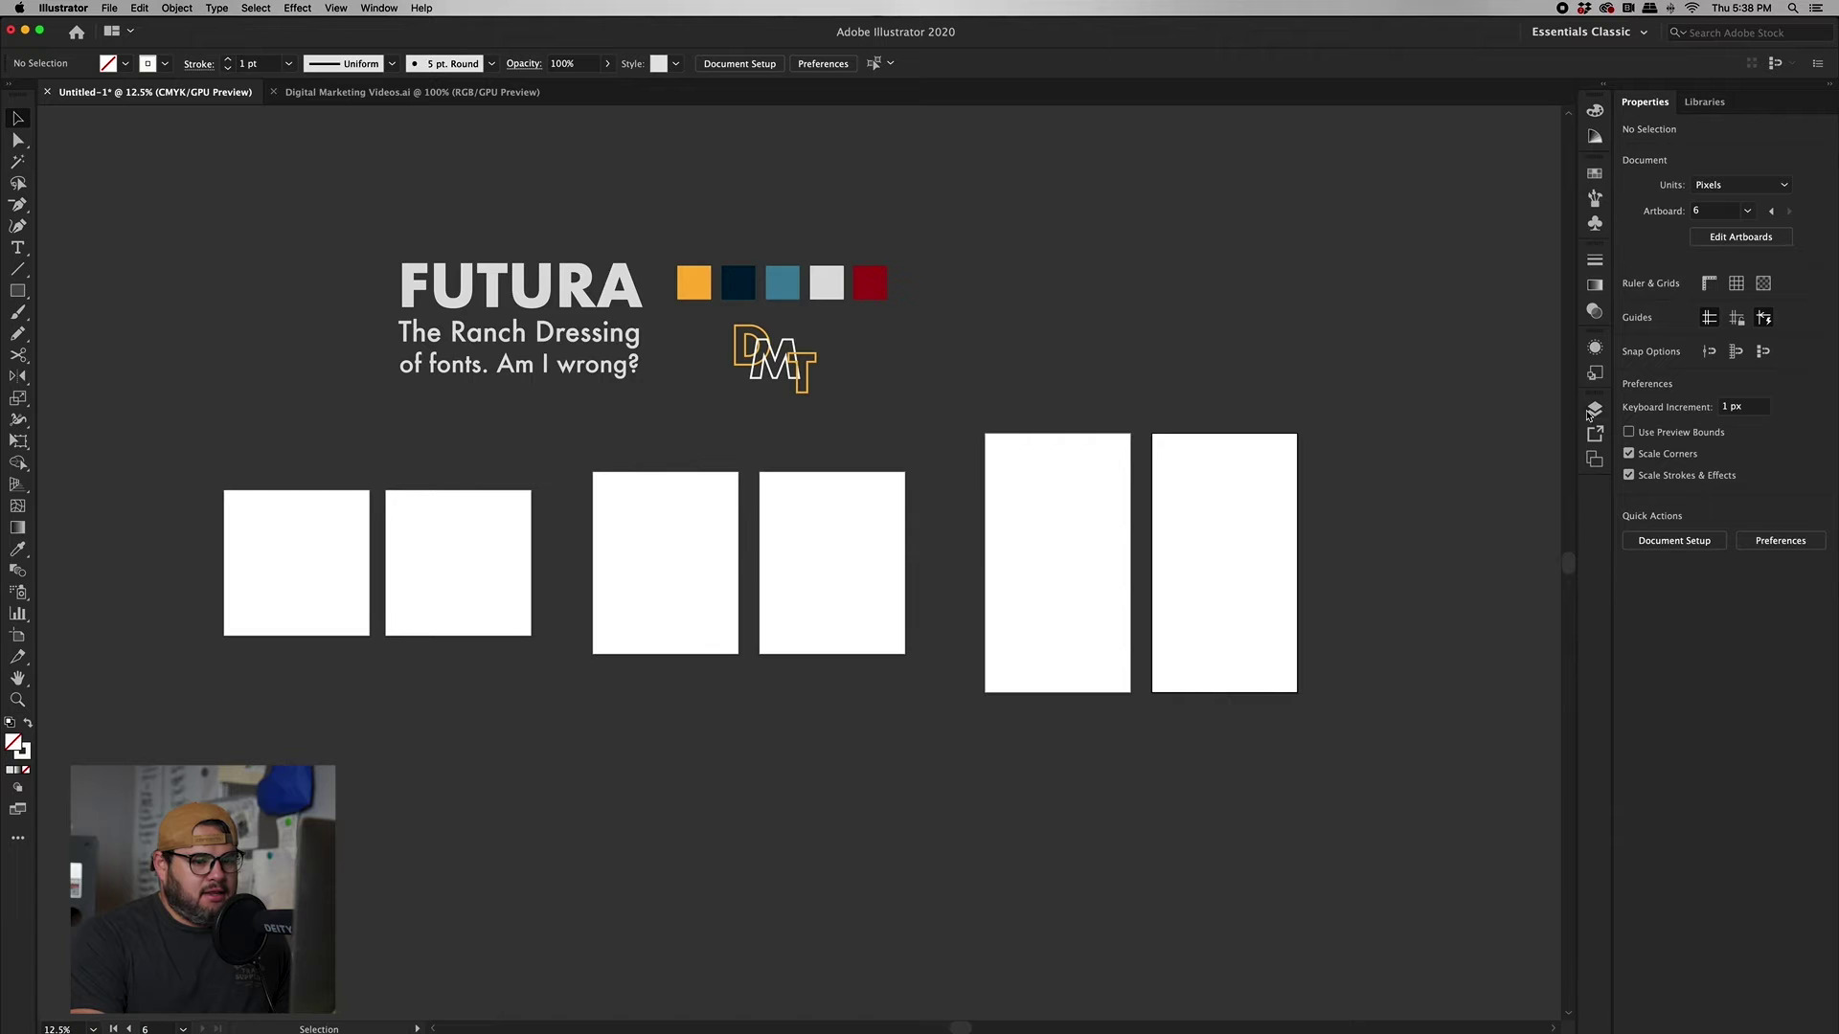
- Close the Libraries panel and dock Layers beside Properties, leaving Properties in front
right_click(1697, 107)
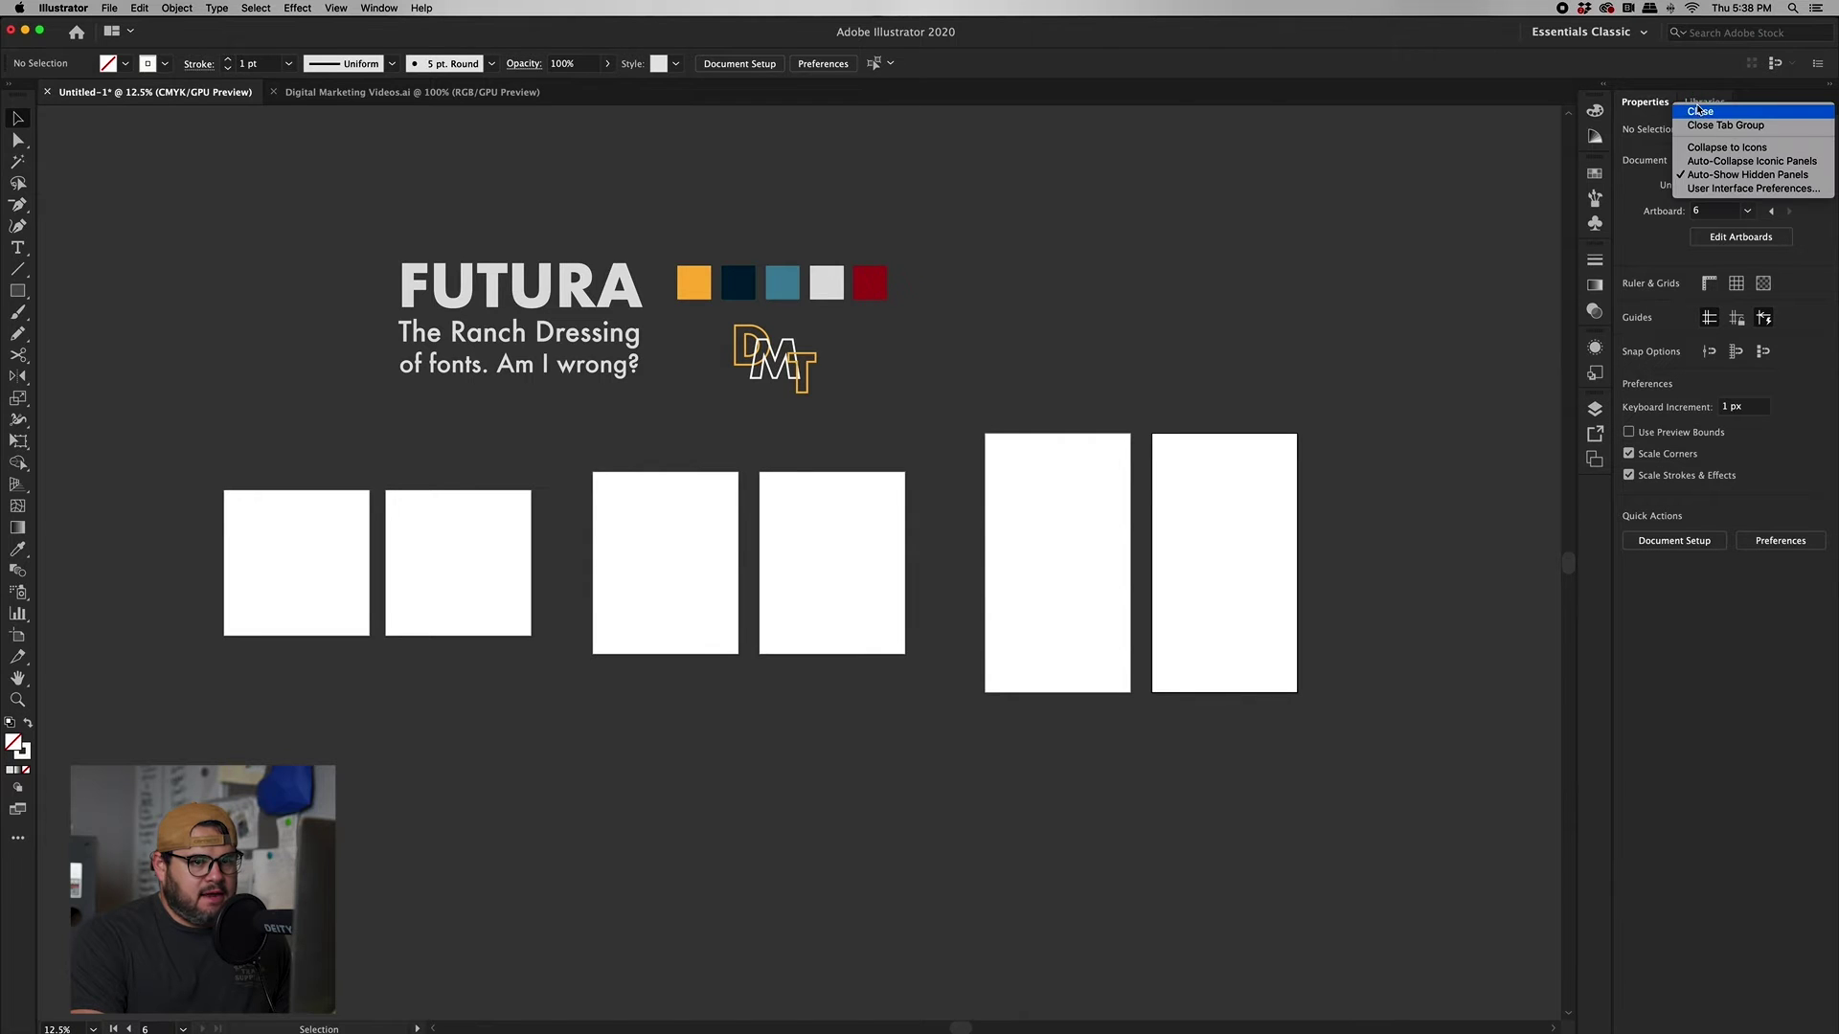
left_click(1701, 112)
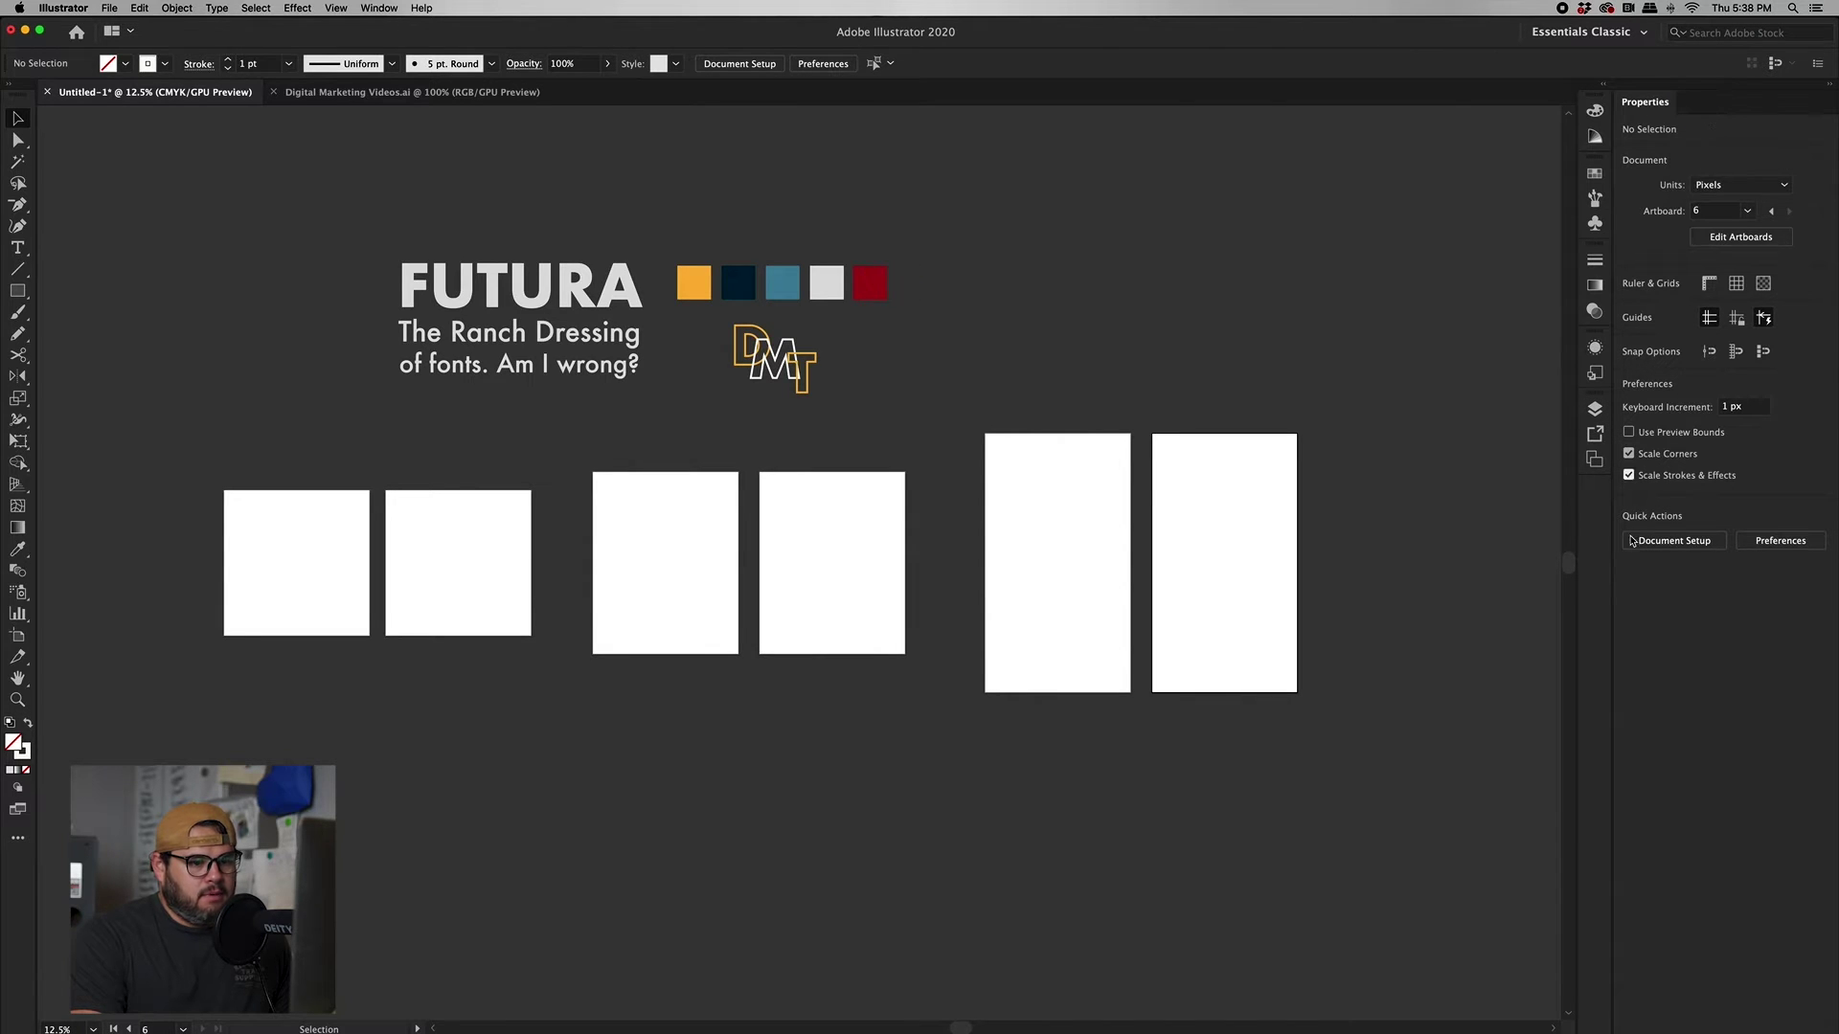
left_click_drag(1625, 362, 1697, 102)
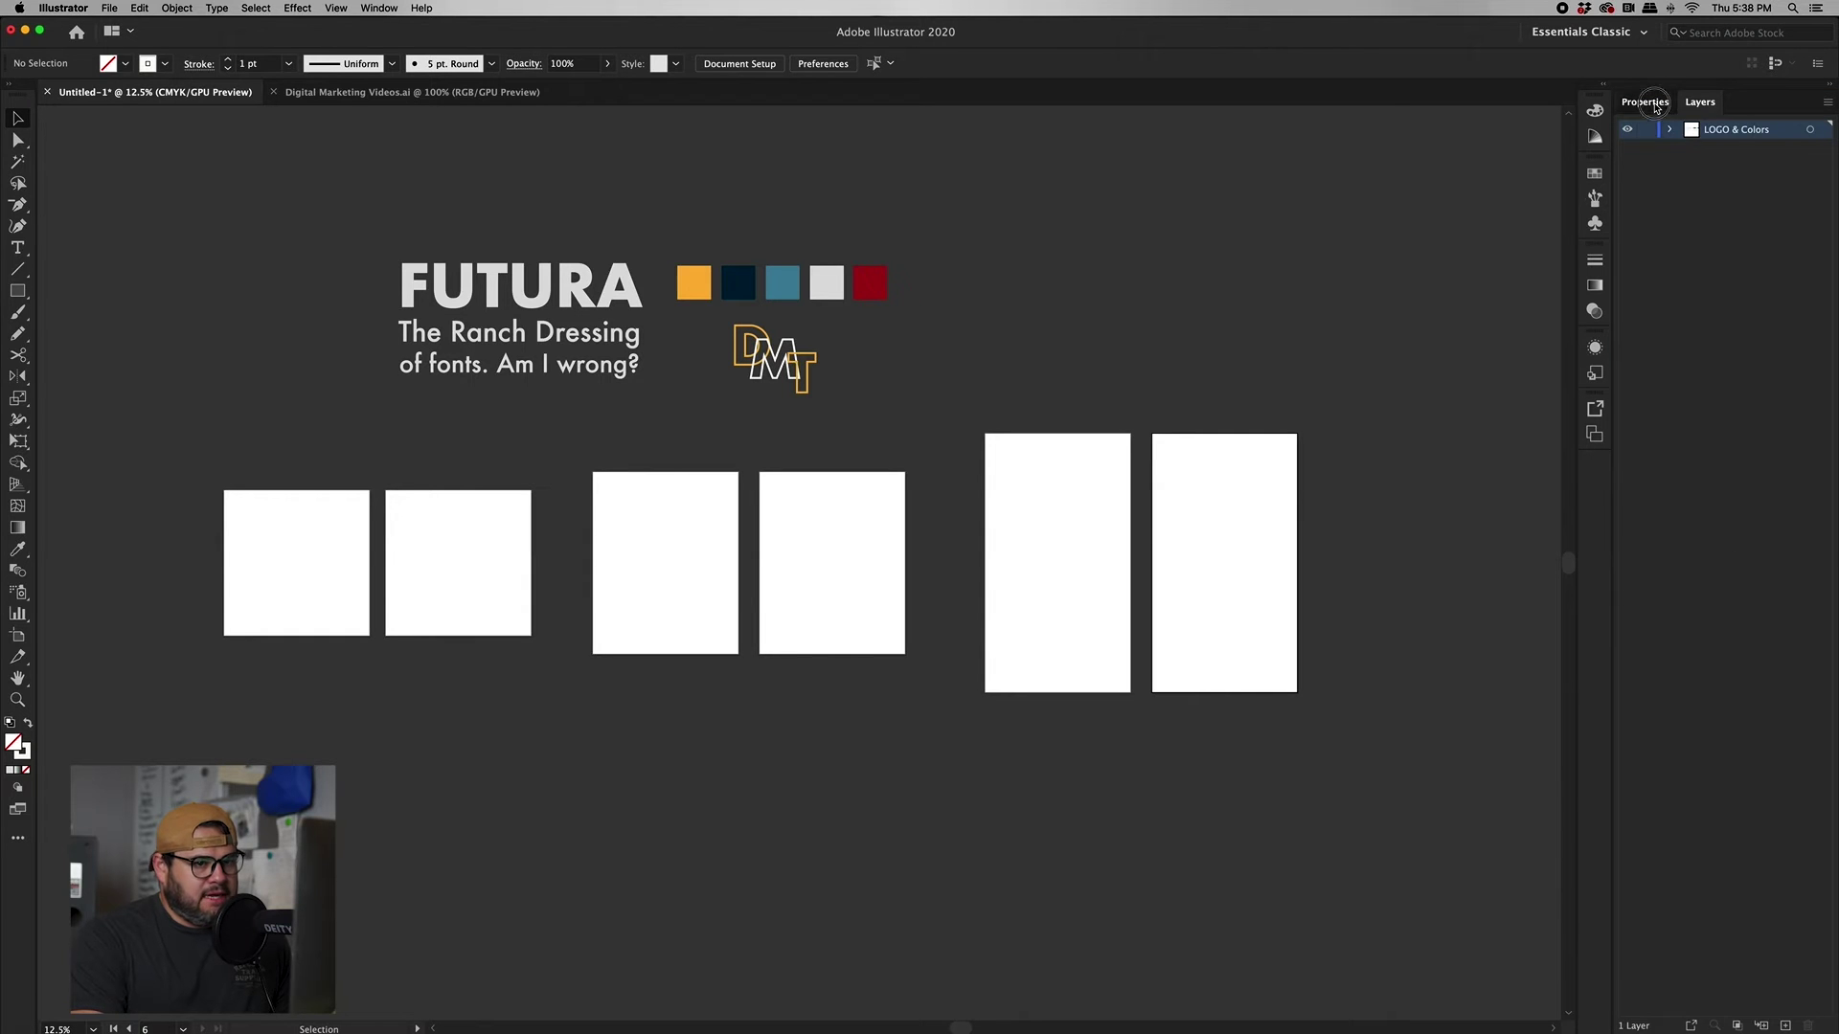
left_click(1644, 101)
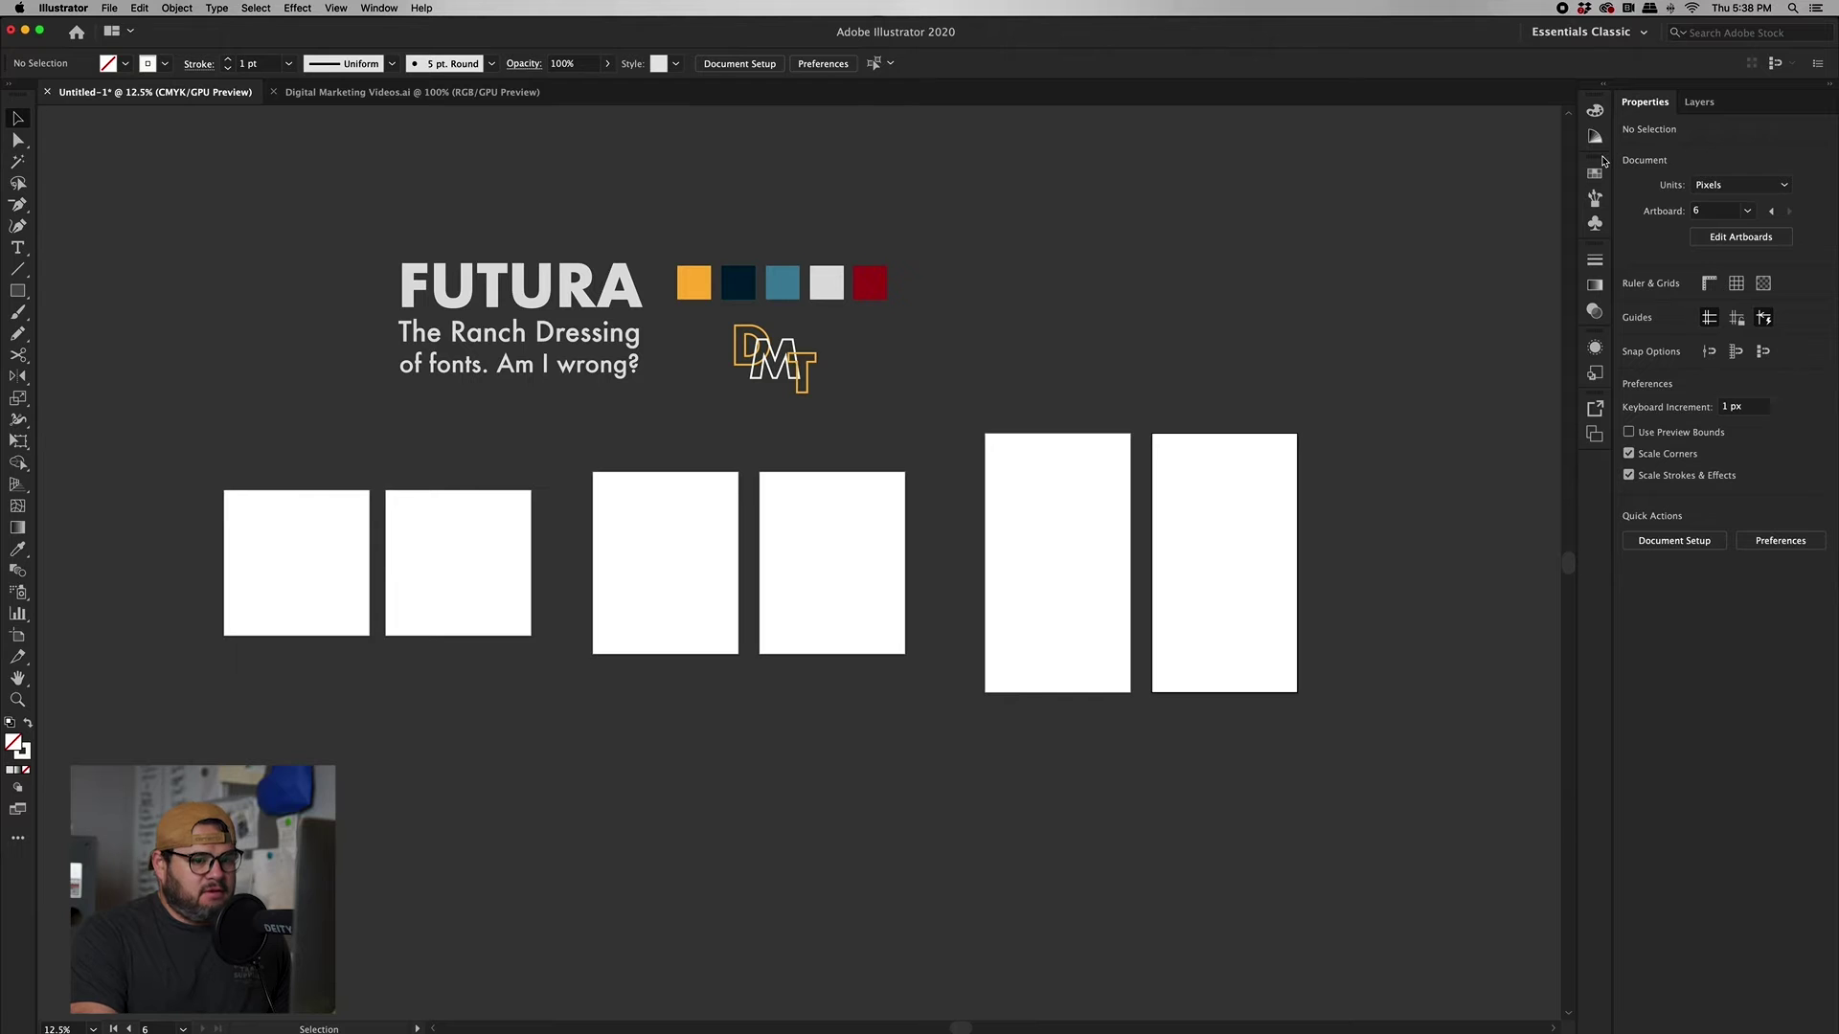
left_click(378, 7)
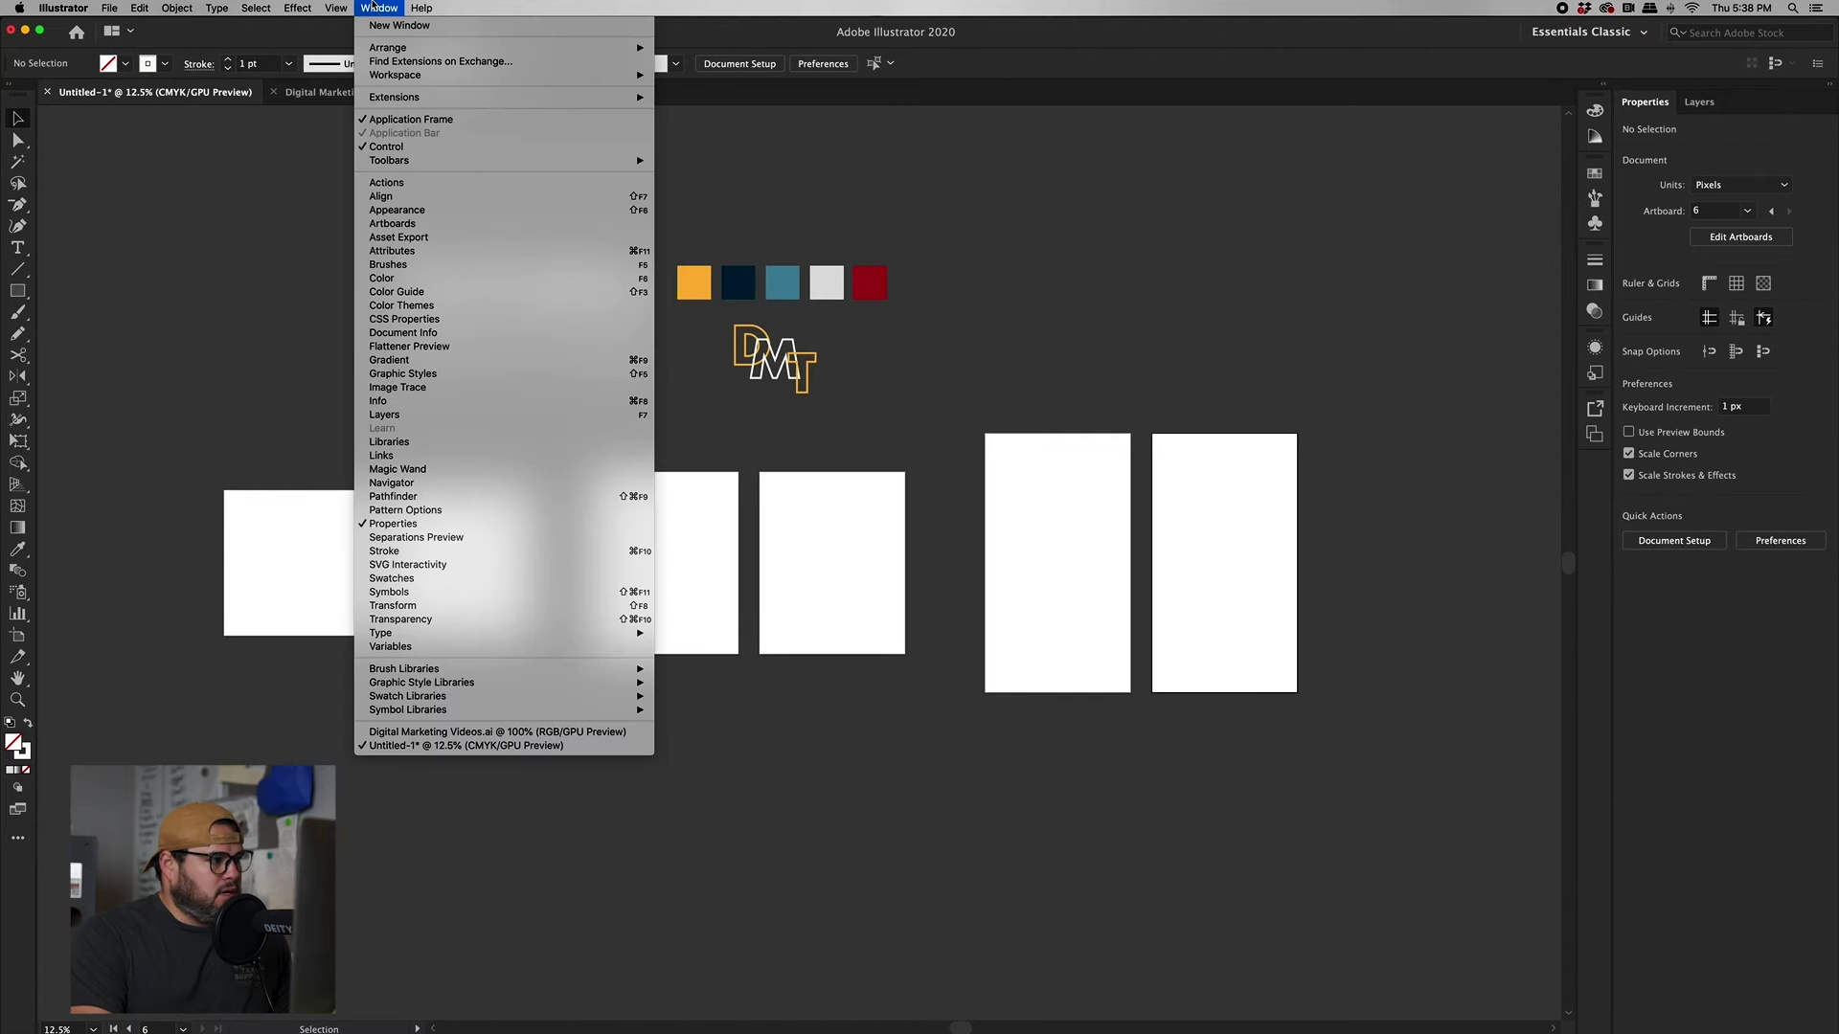
mouse_move(390, 76)
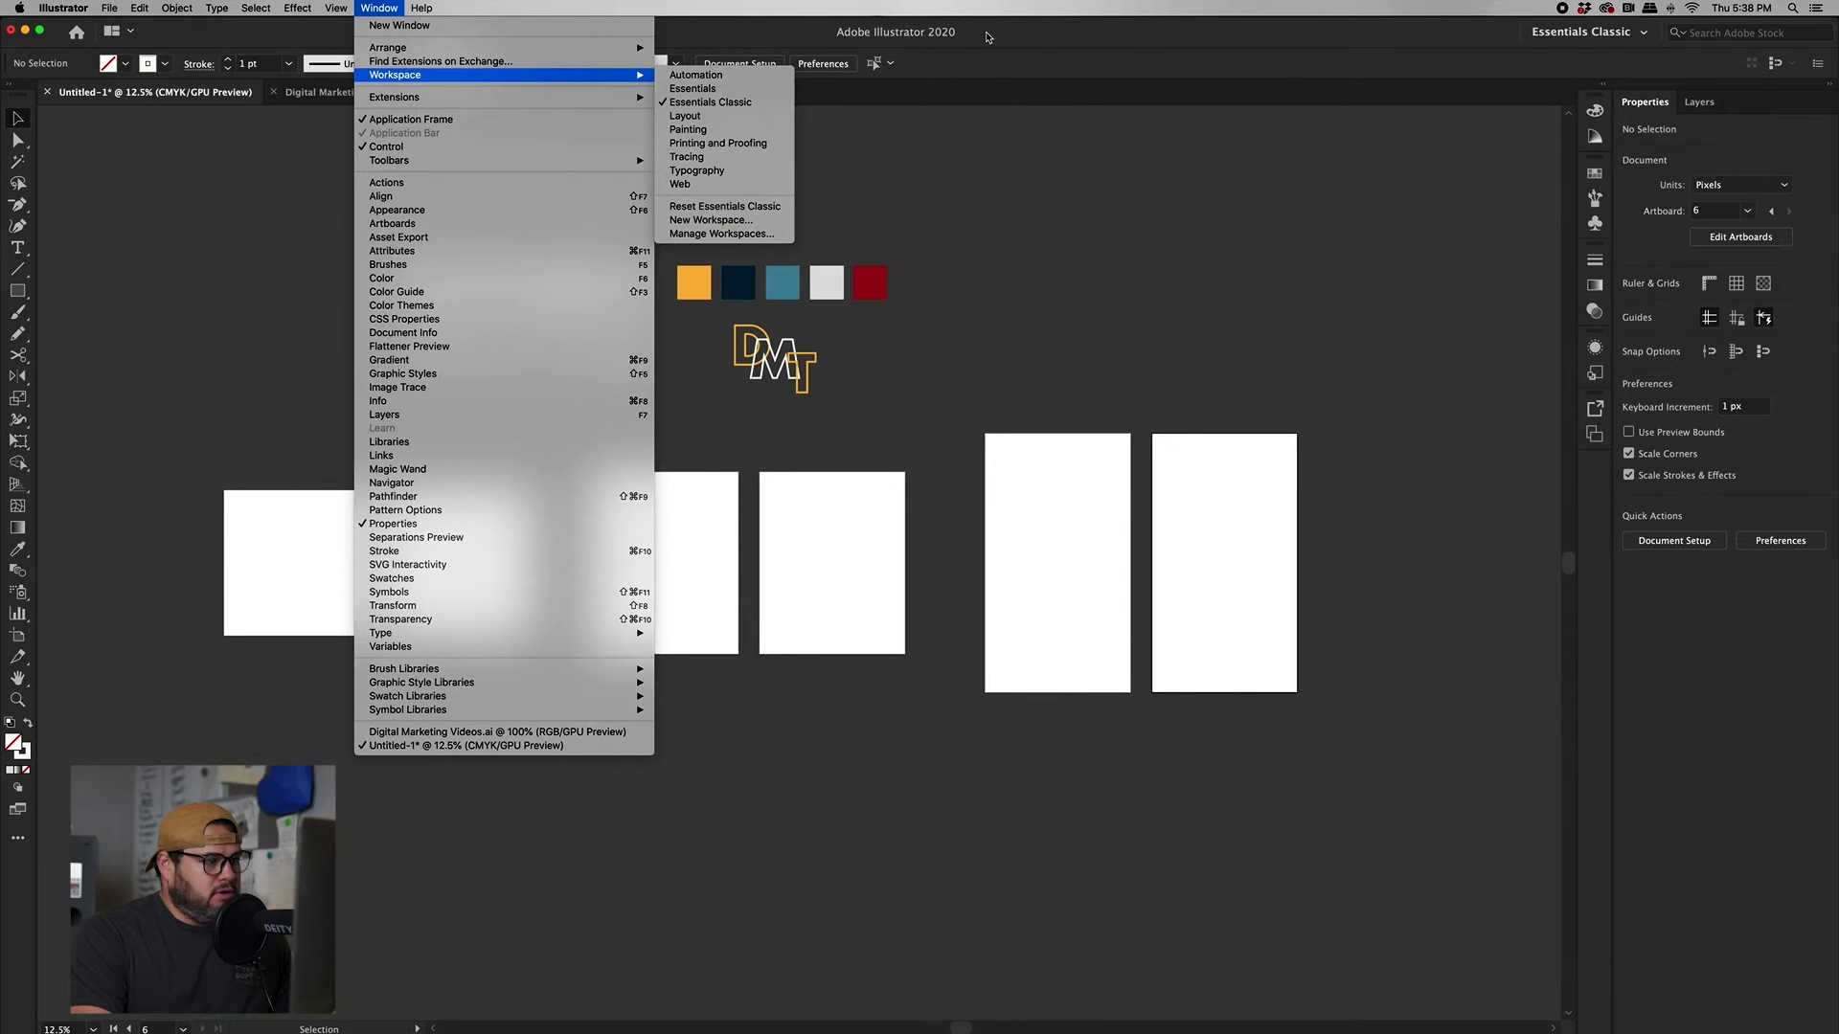
left_click(984, 43)
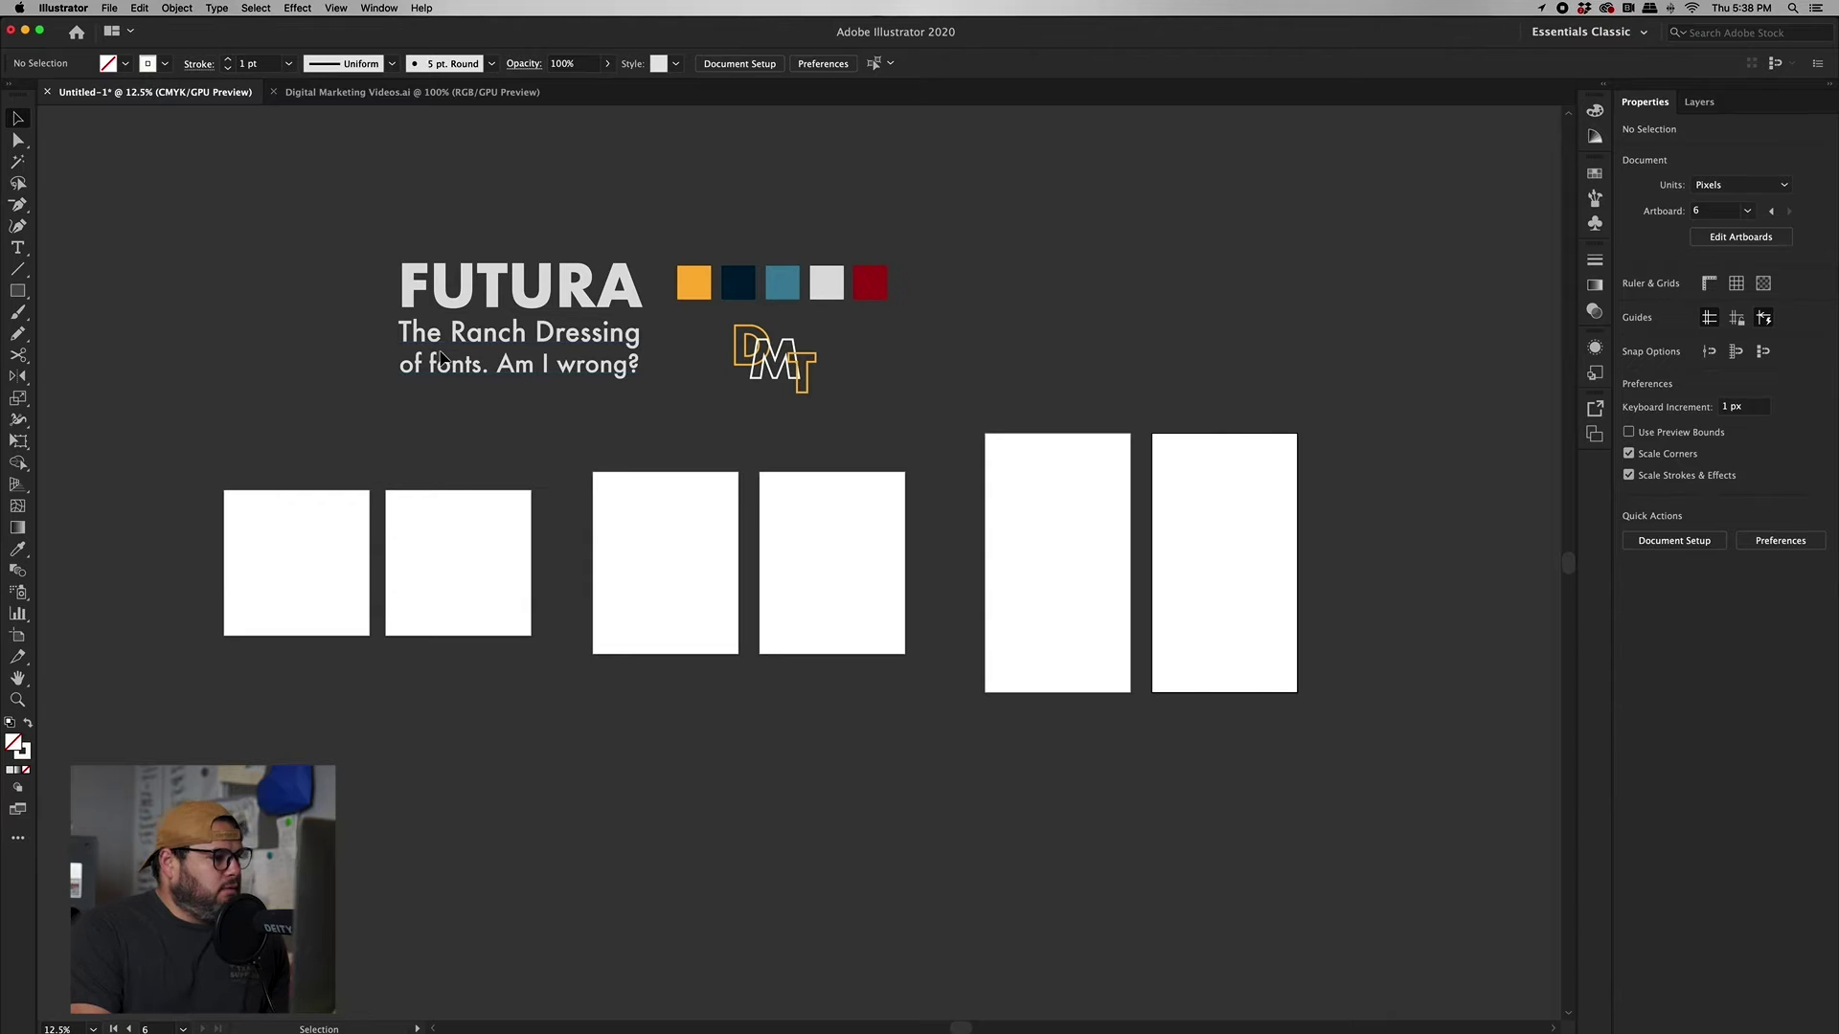
- Switch to Finder, open the Digital Mar drive, and minimize the window
mouse_move(503, 1006)
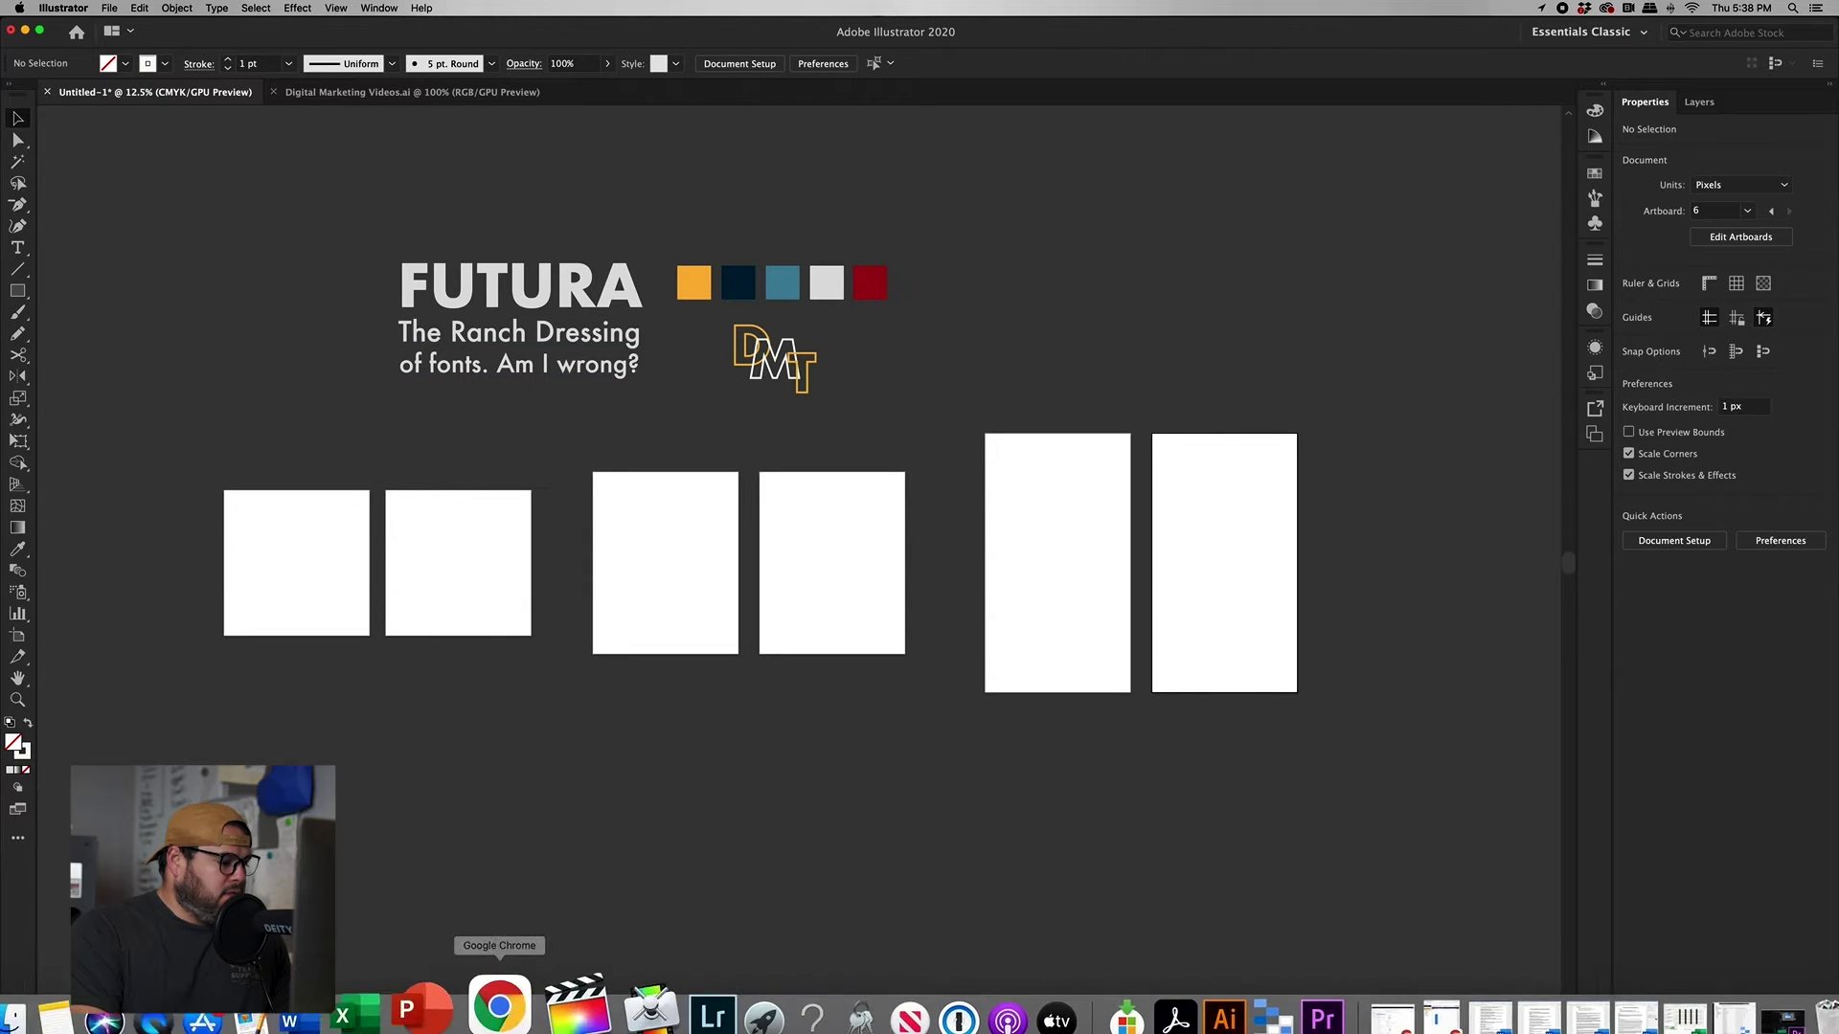
left_click(52, 1004)
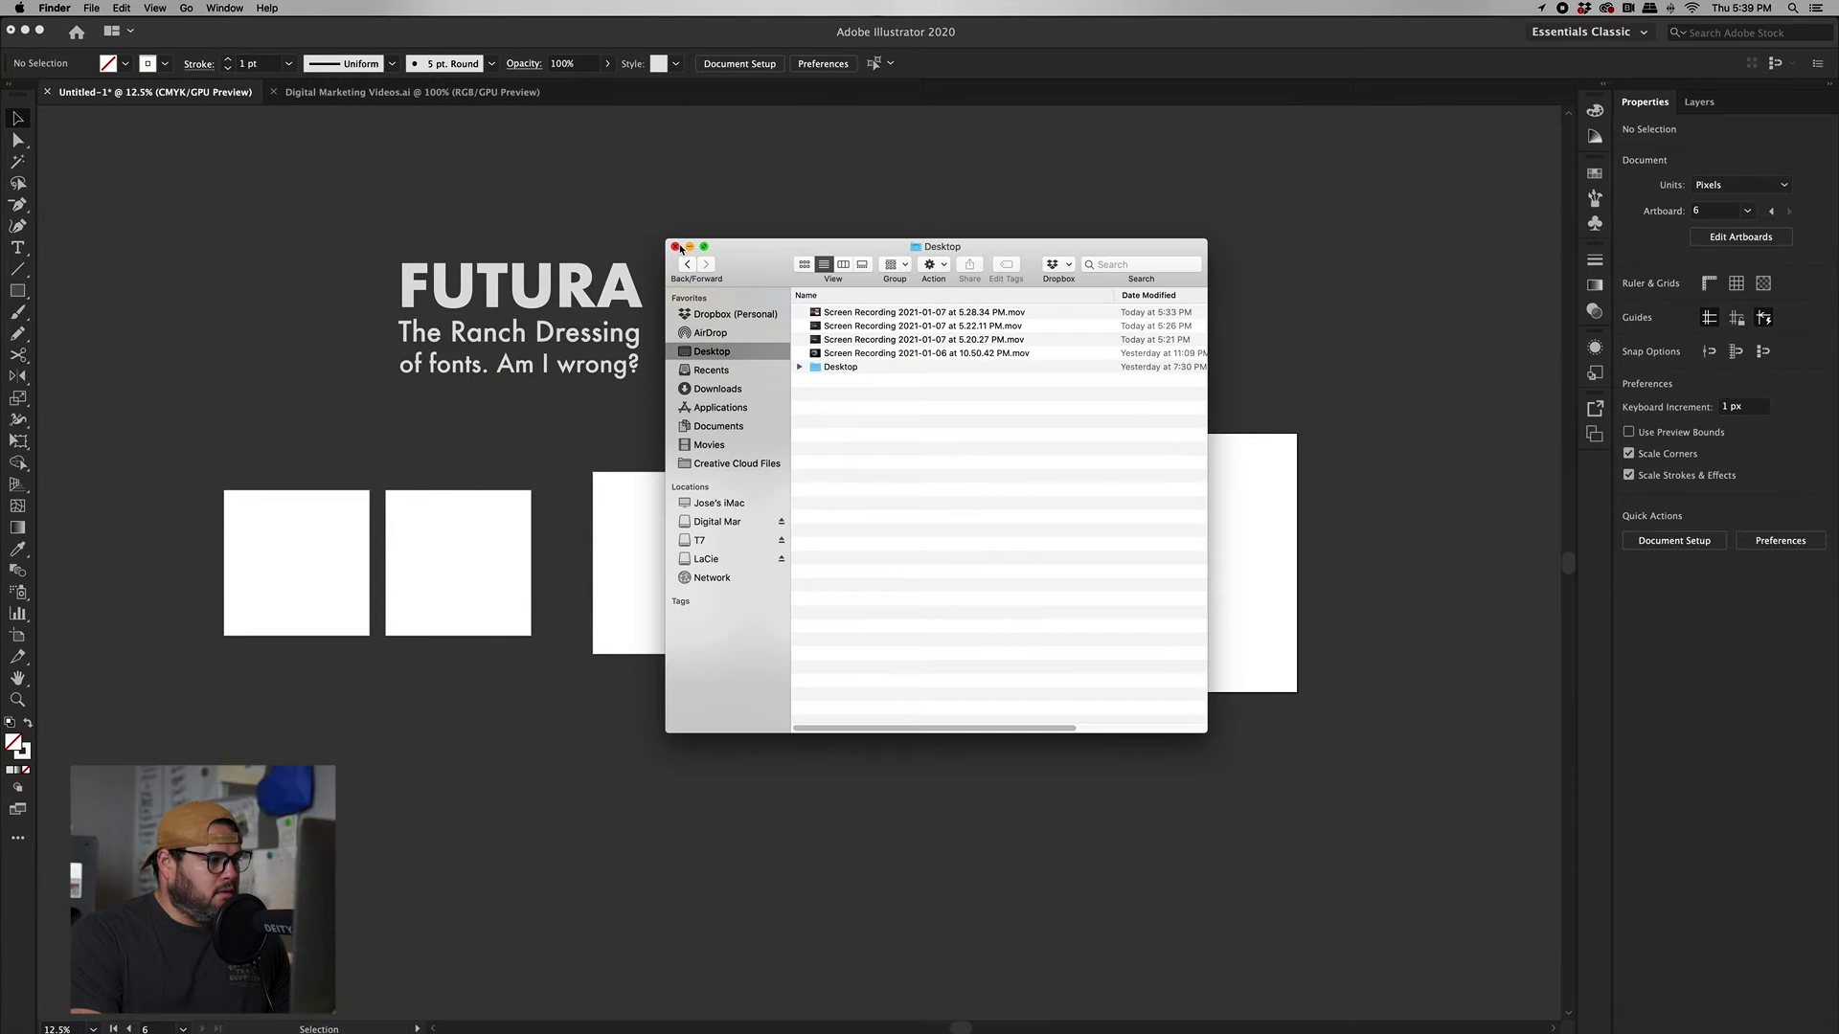
left_click(713, 523)
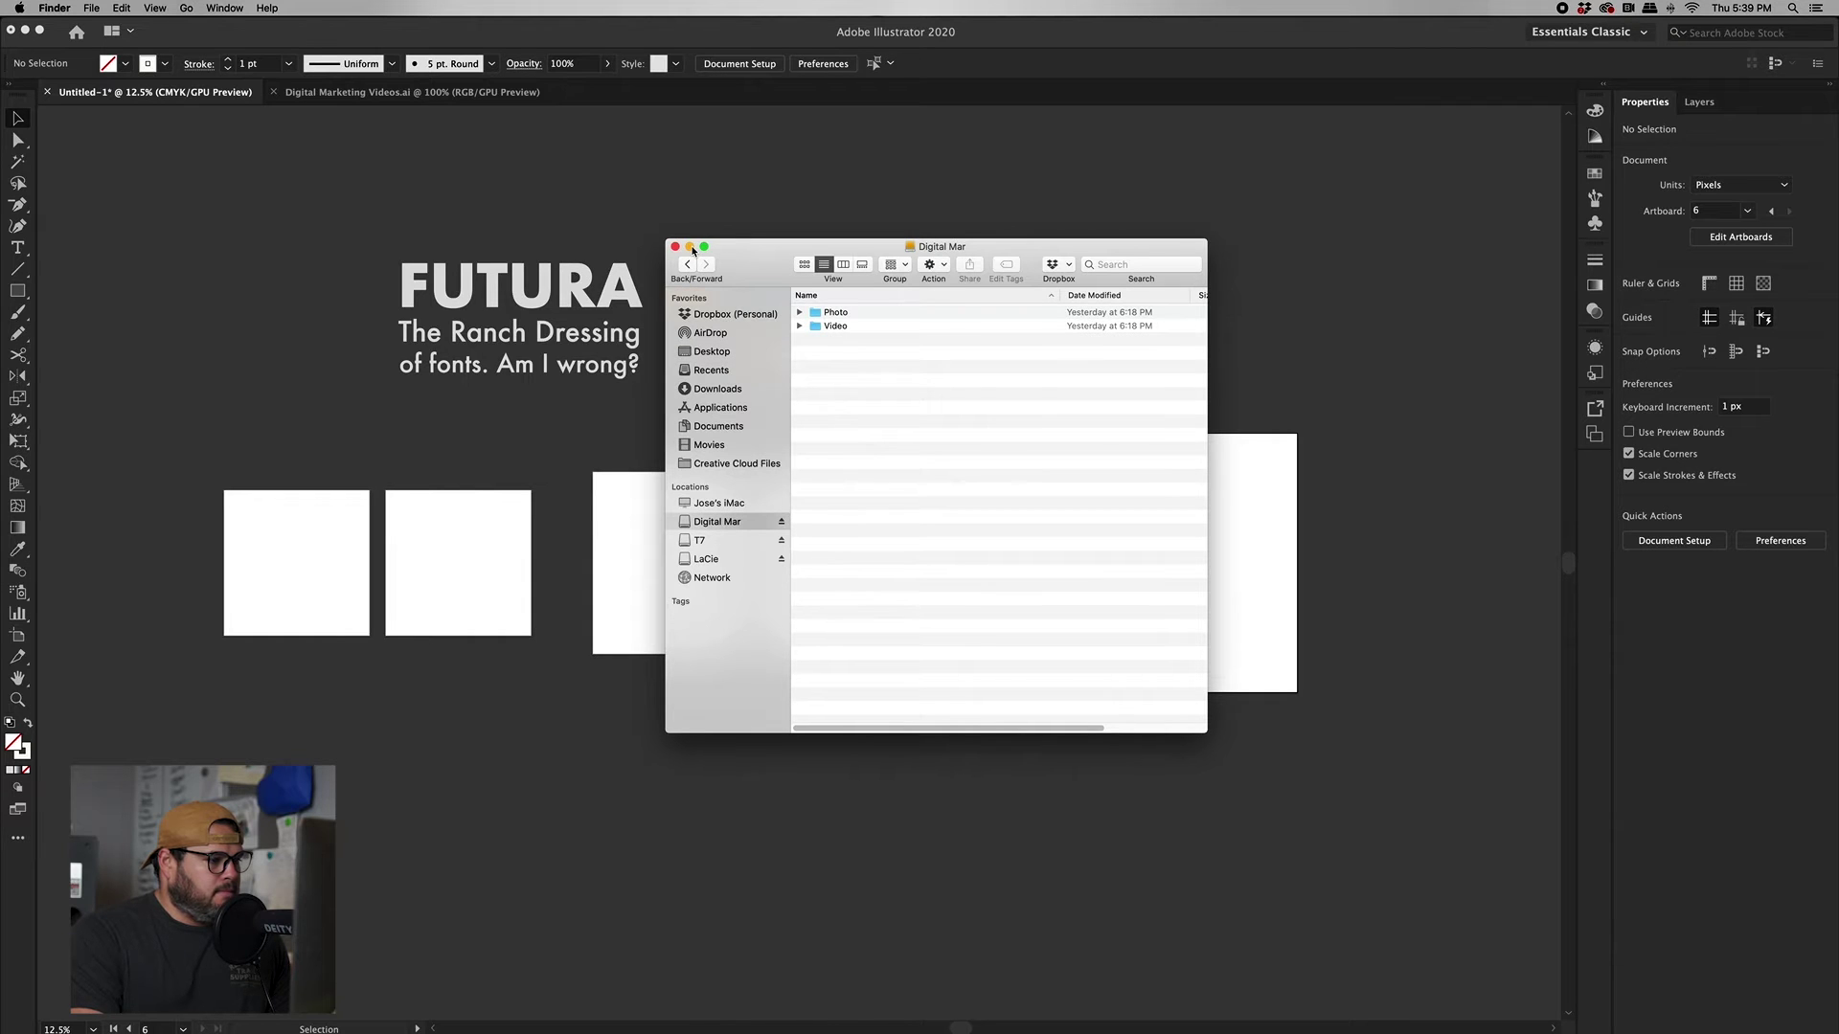
left_click(689, 247)
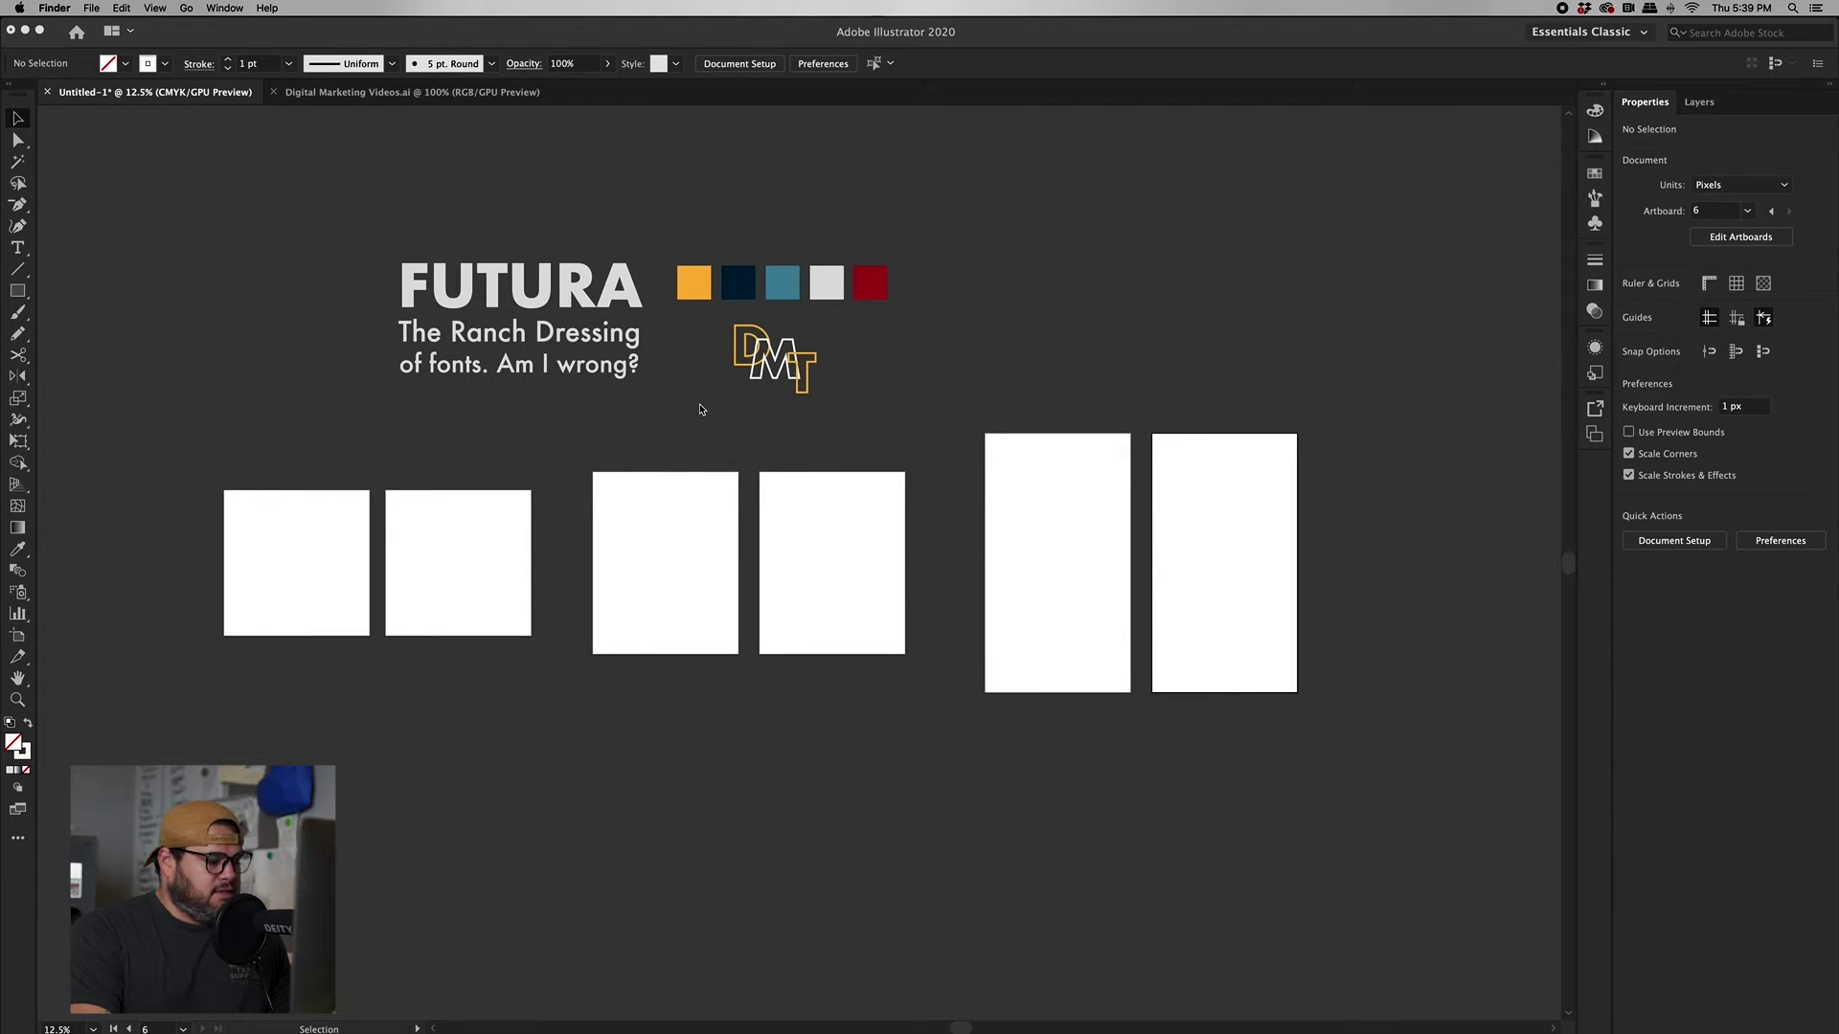
- Restore the Finder window in column view and open the Exports folder inside Photo > 210107_GearPhotos
mouse_move(370, 1032)
left_click(61, 1013)
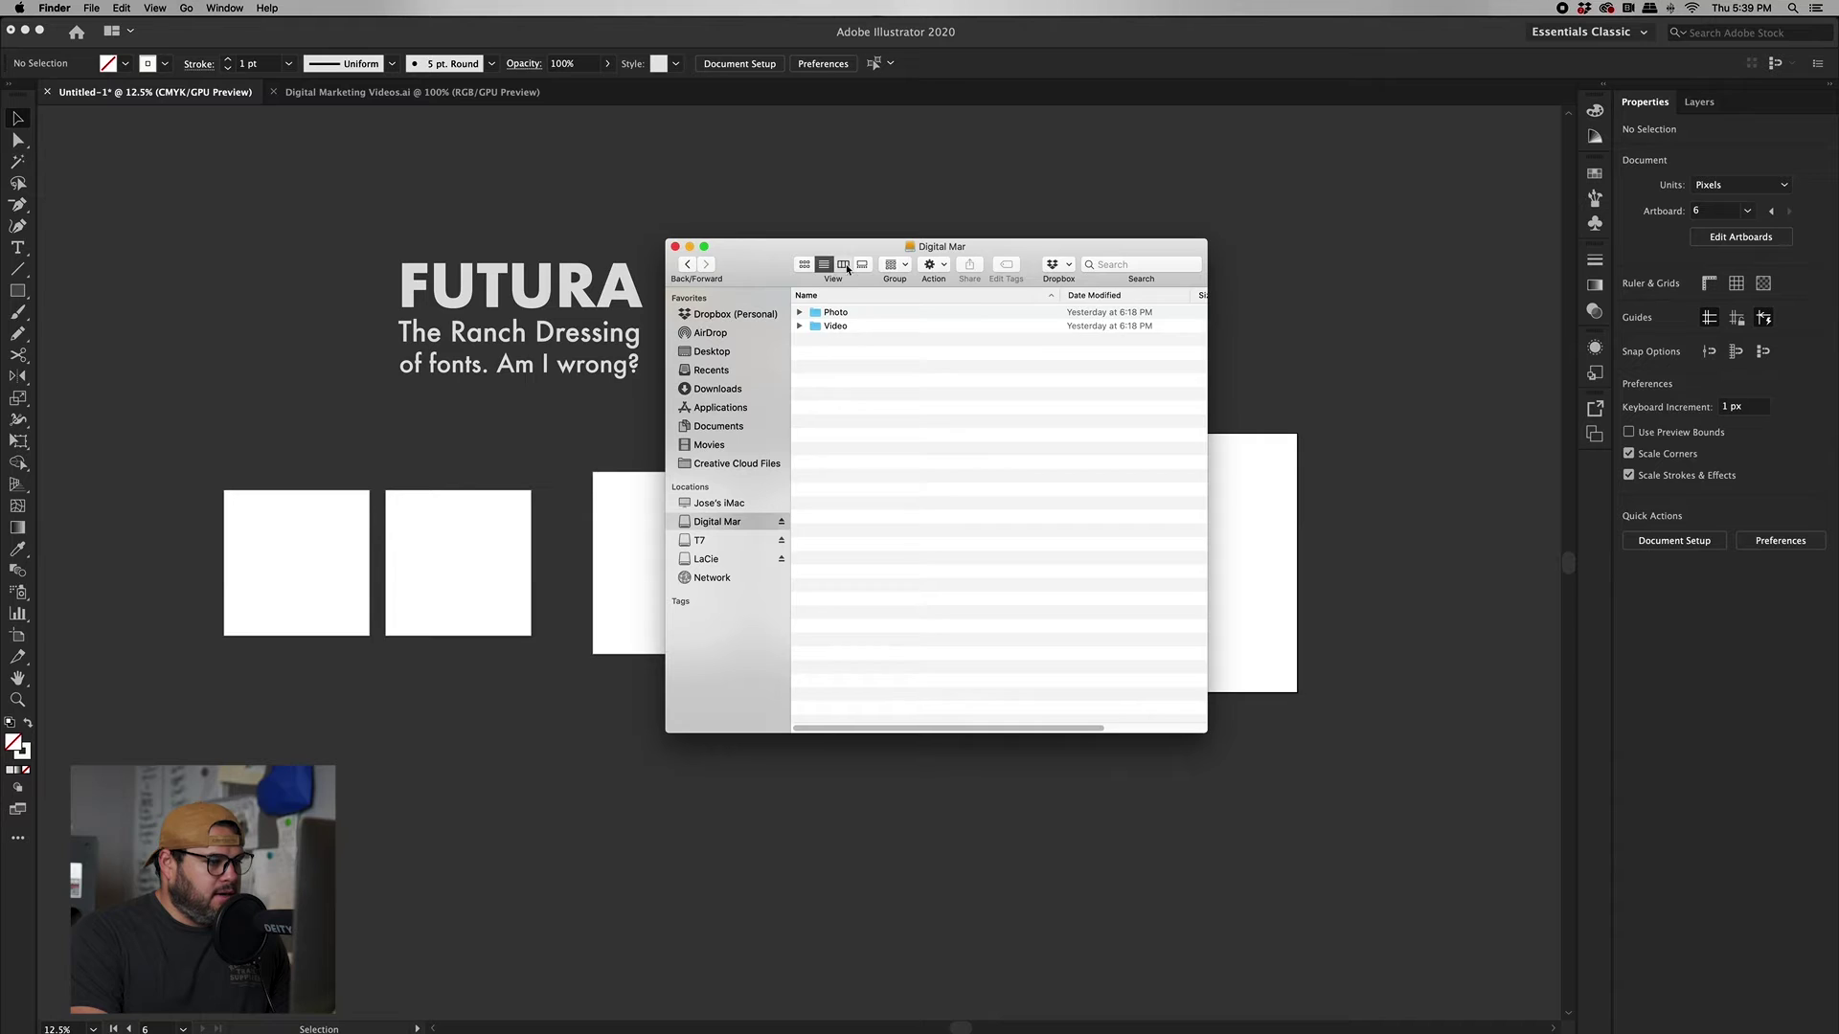
left_click(843, 265)
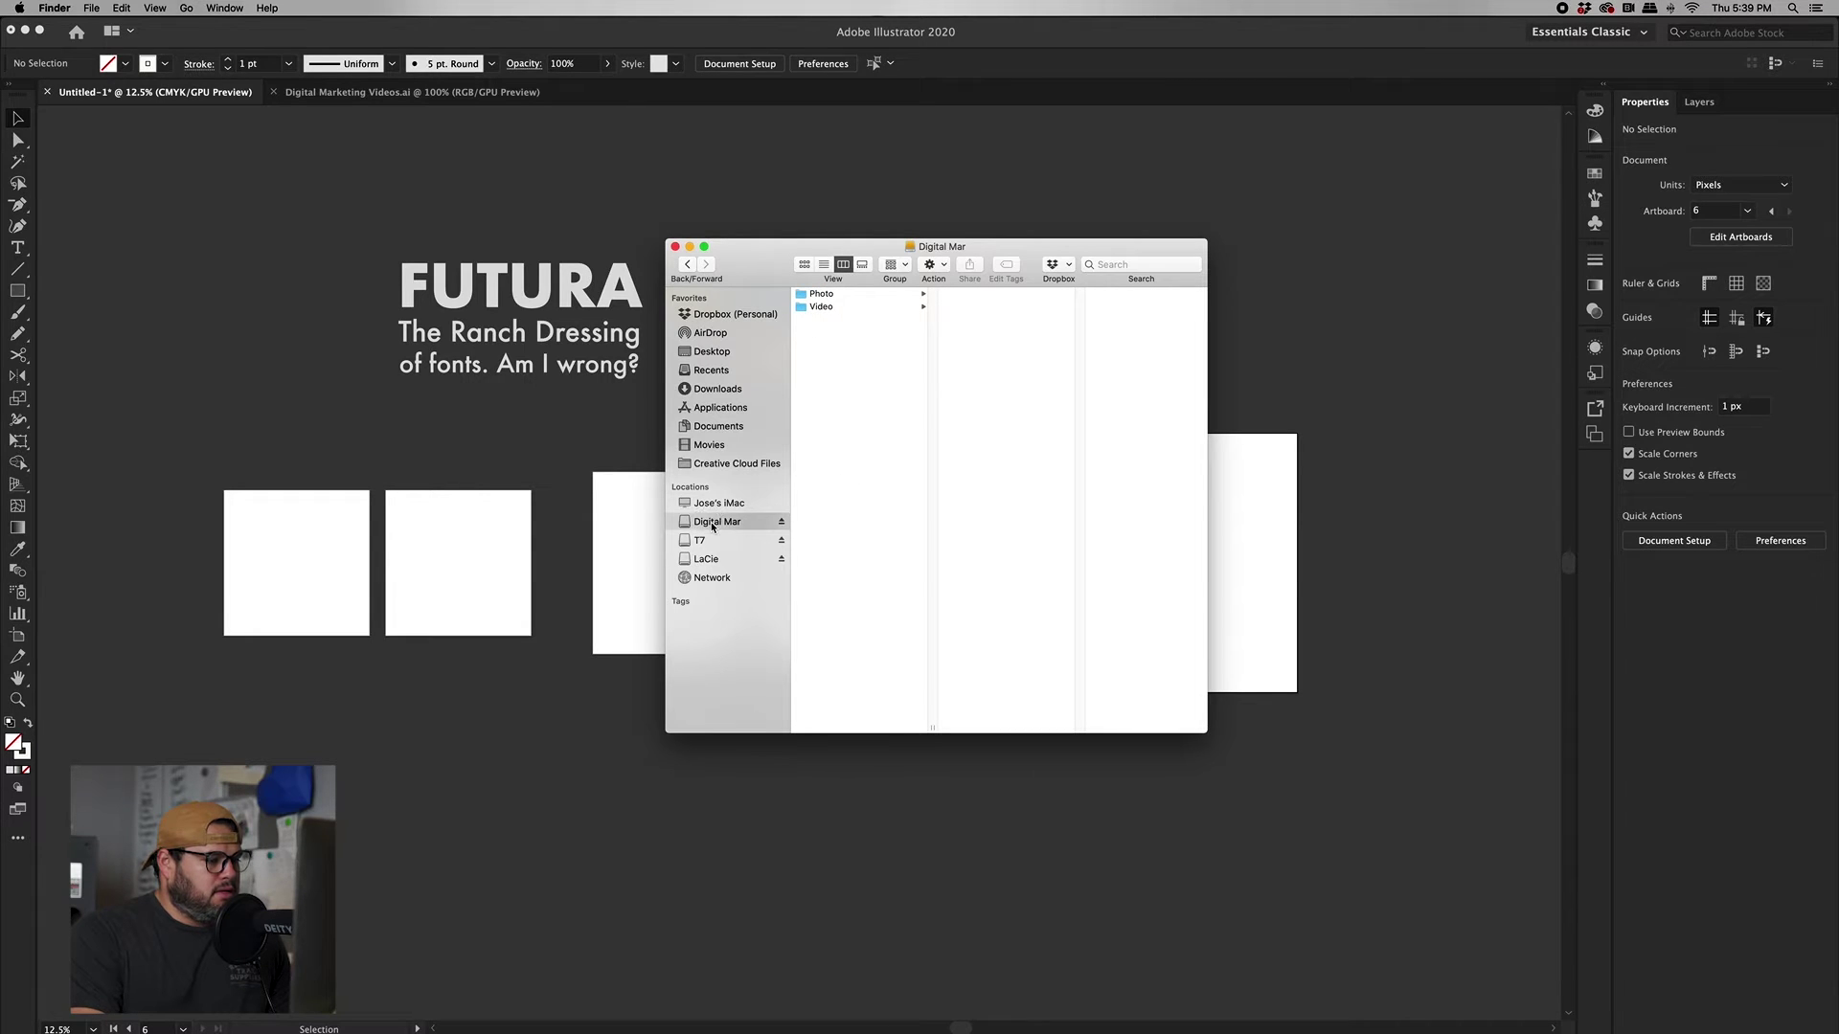
left_click(886, 294)
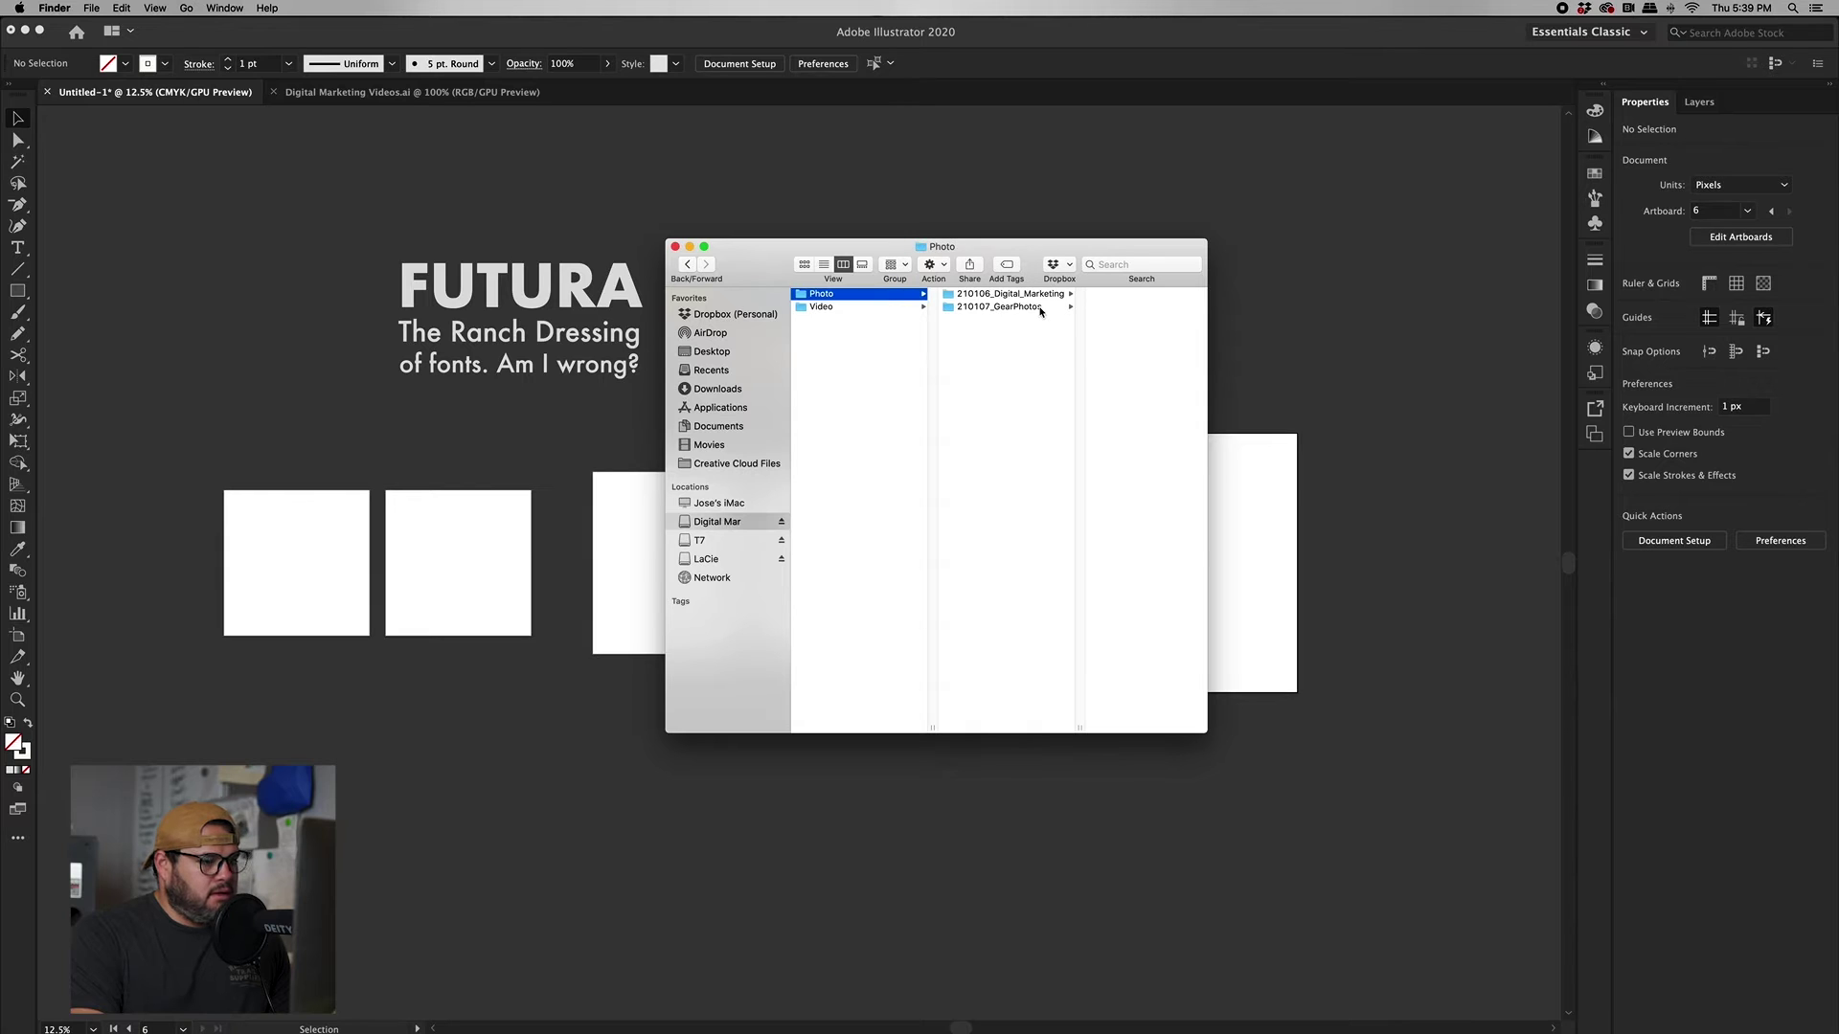
left_click(1040, 306)
left_click(1082, 294)
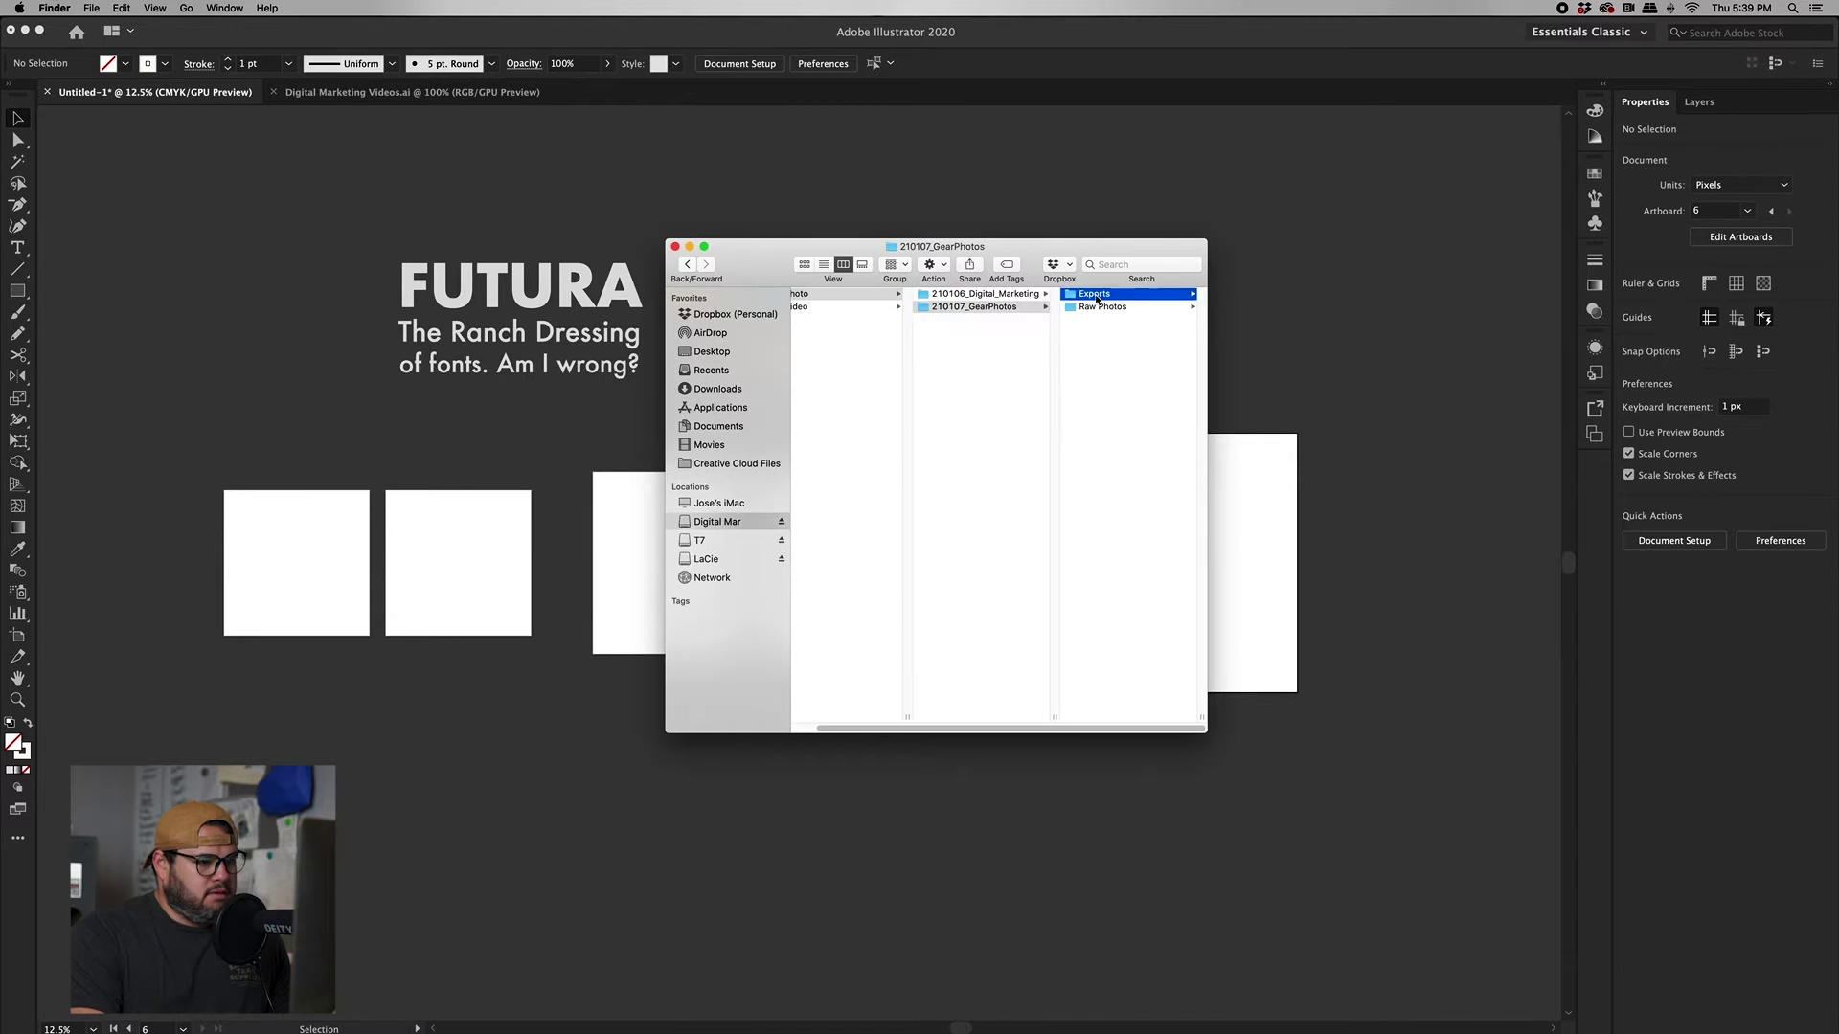
- Place all four JPGs from the Exports folder on the blank canvas beyond the last artboard and close the Finder window
left_click(1108, 390)
key("cmd+a")
left_click_drag(965, 326, 1457, 264)
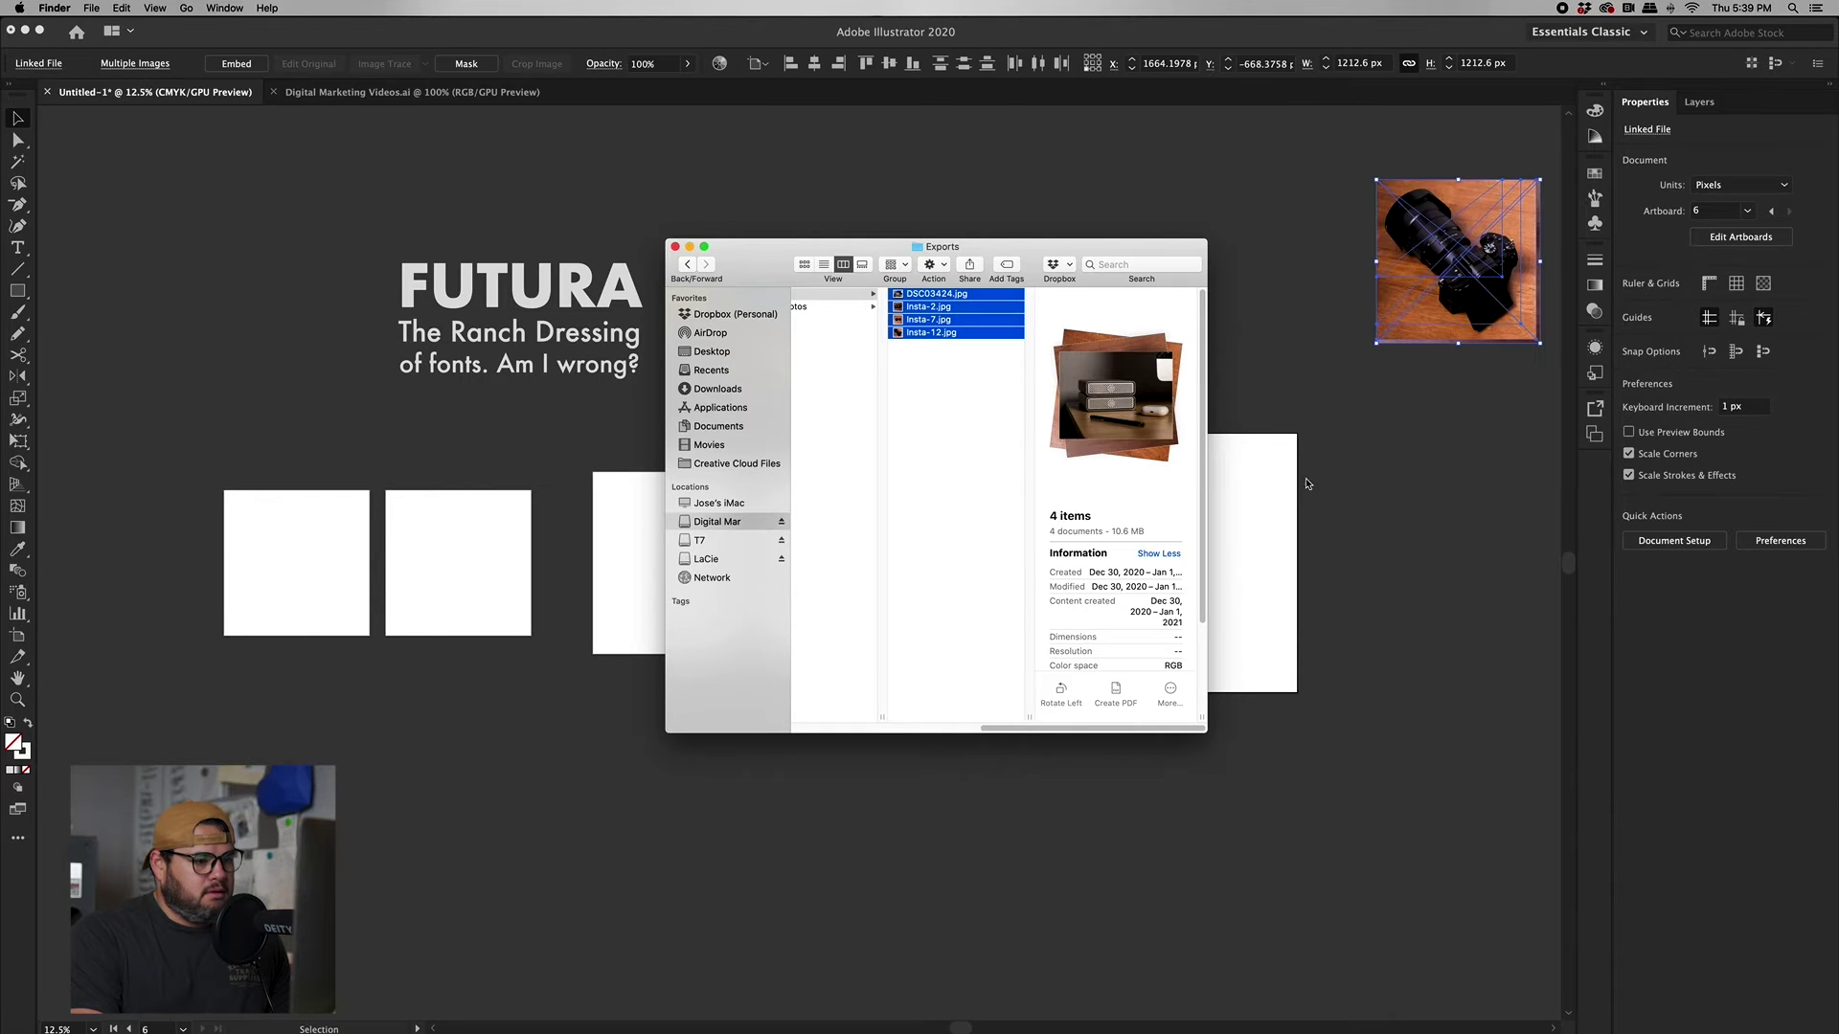
left_click(675, 247)
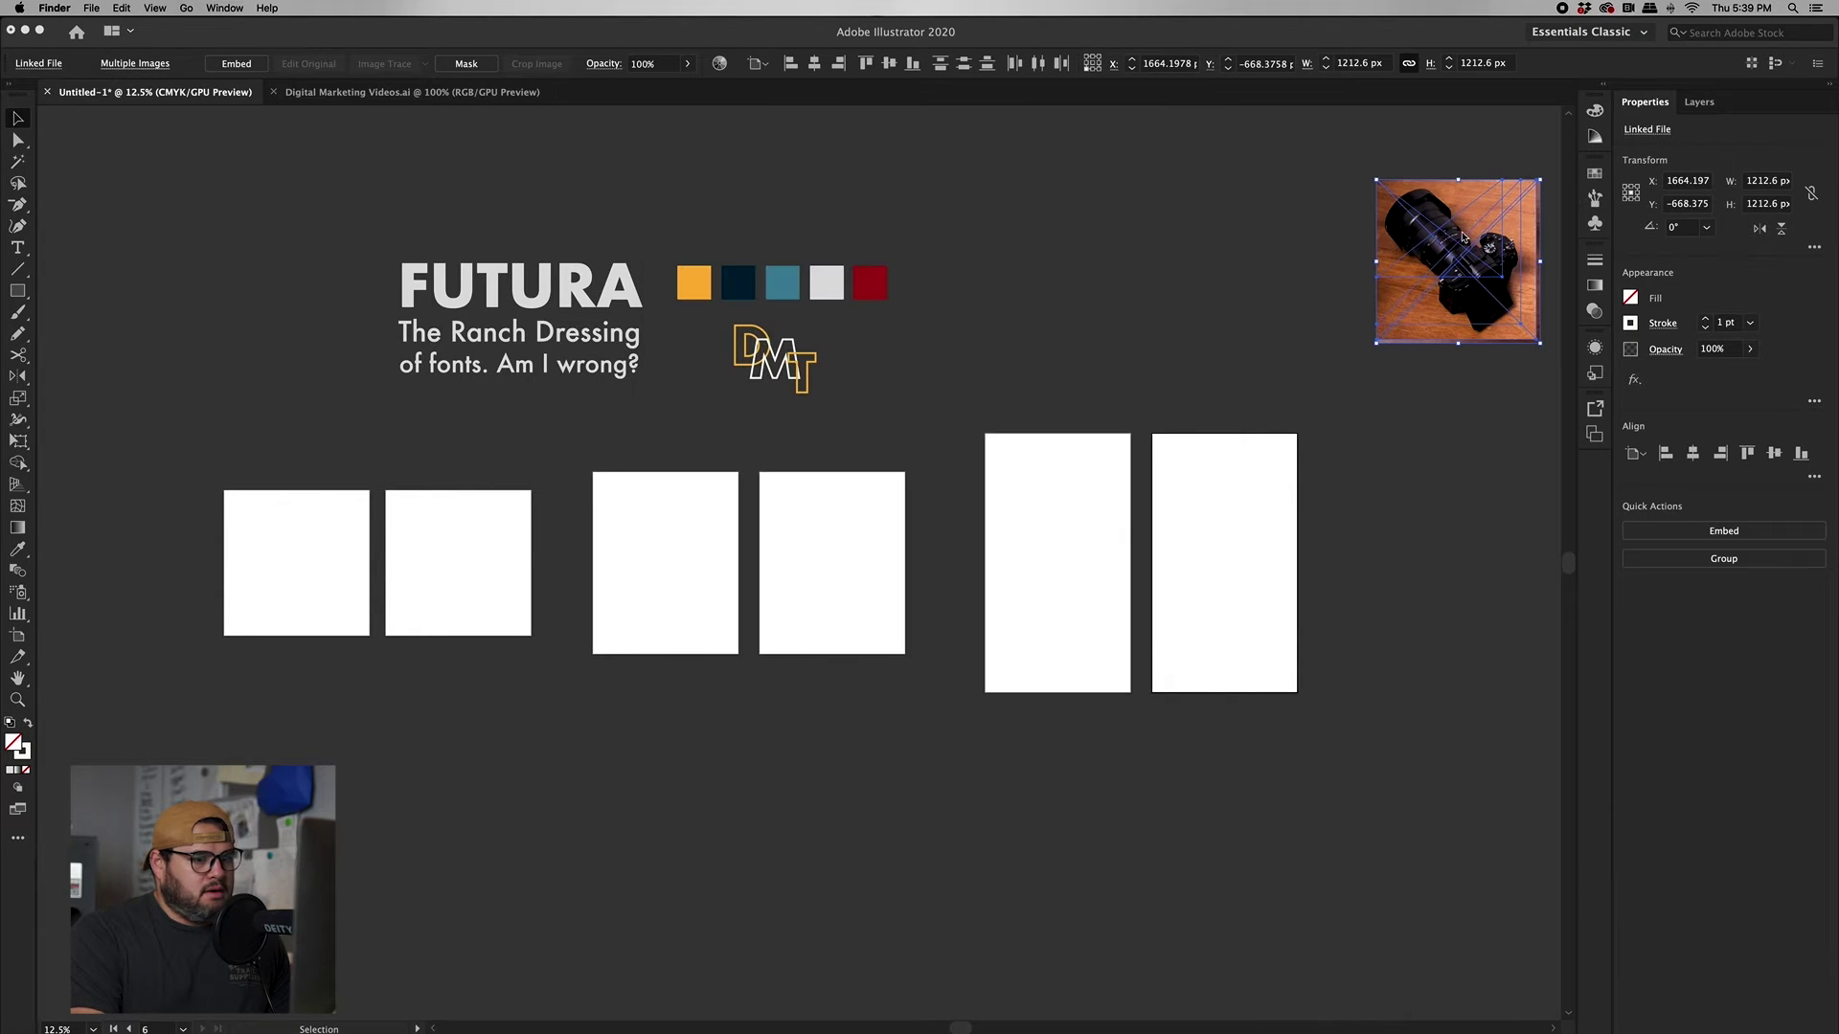
- Separate the stacked gear photos so each sits on its own in the empty canvas area above the artboards
left_click(1394, 257)
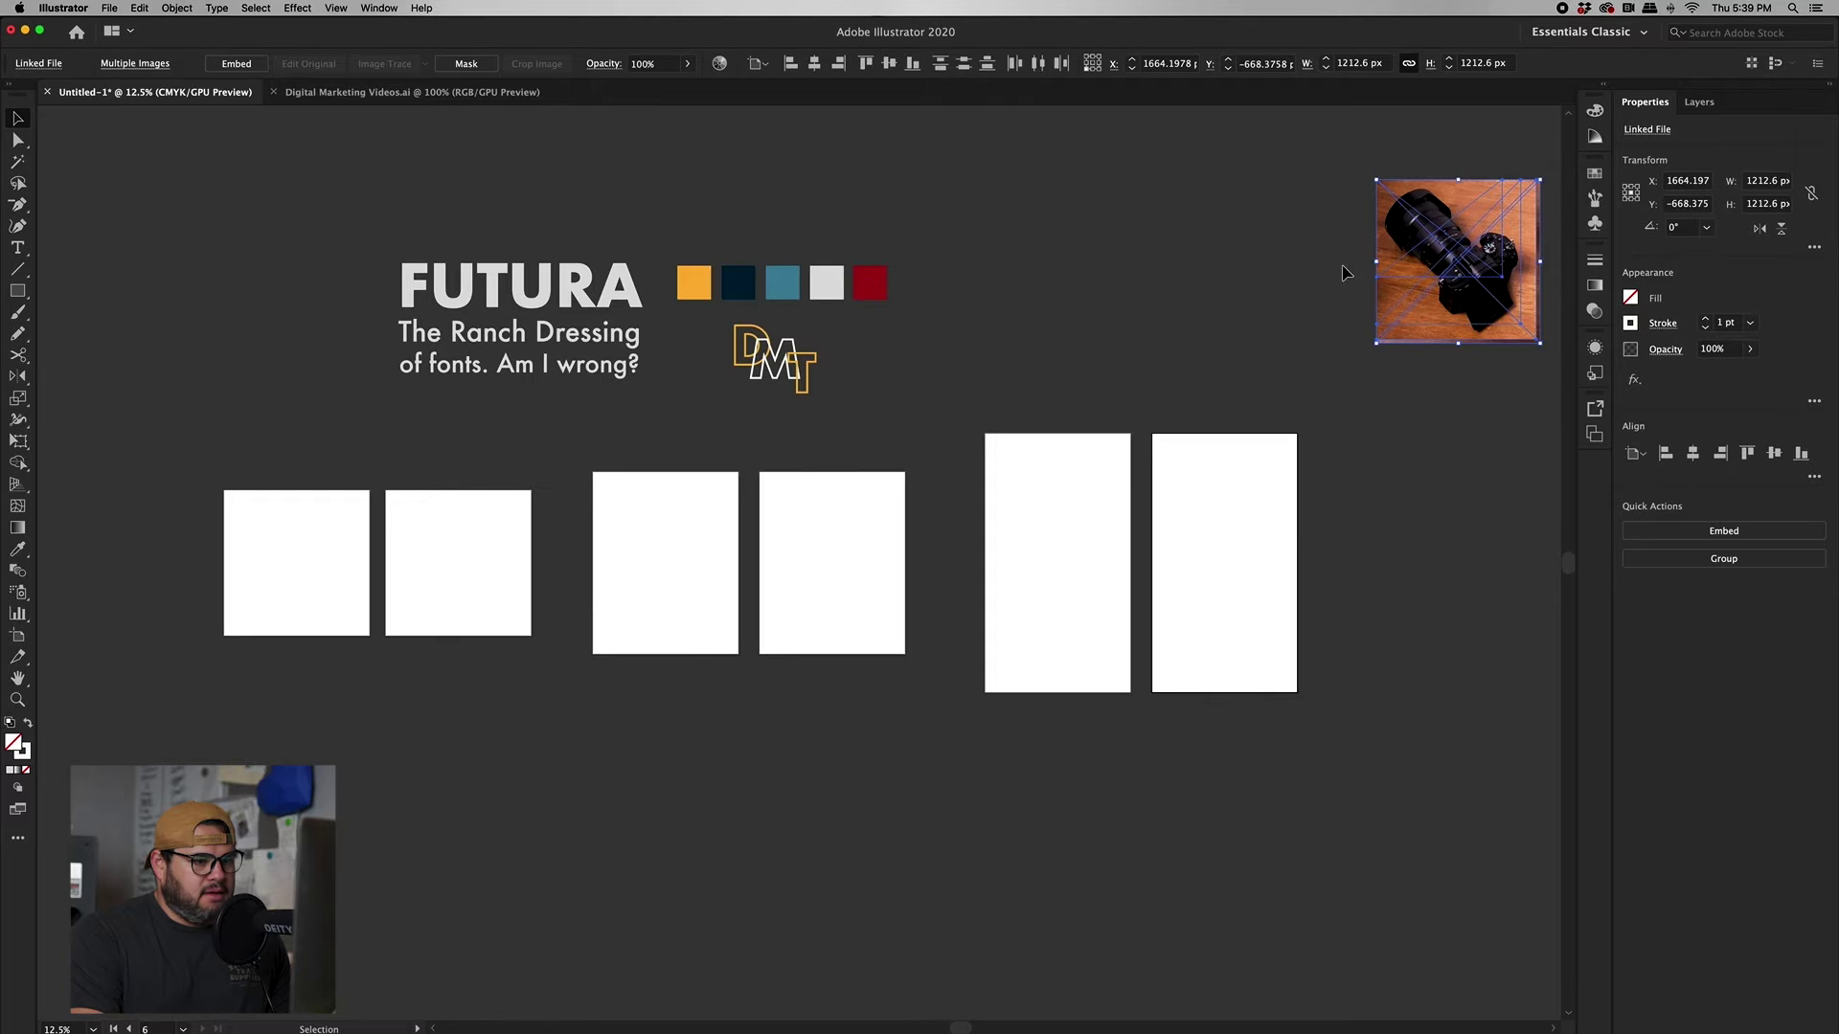
left_click(1437, 264)
left_click_drag(1437, 263, 1235, 270)
left_click_drag(1405, 299, 1021, 308)
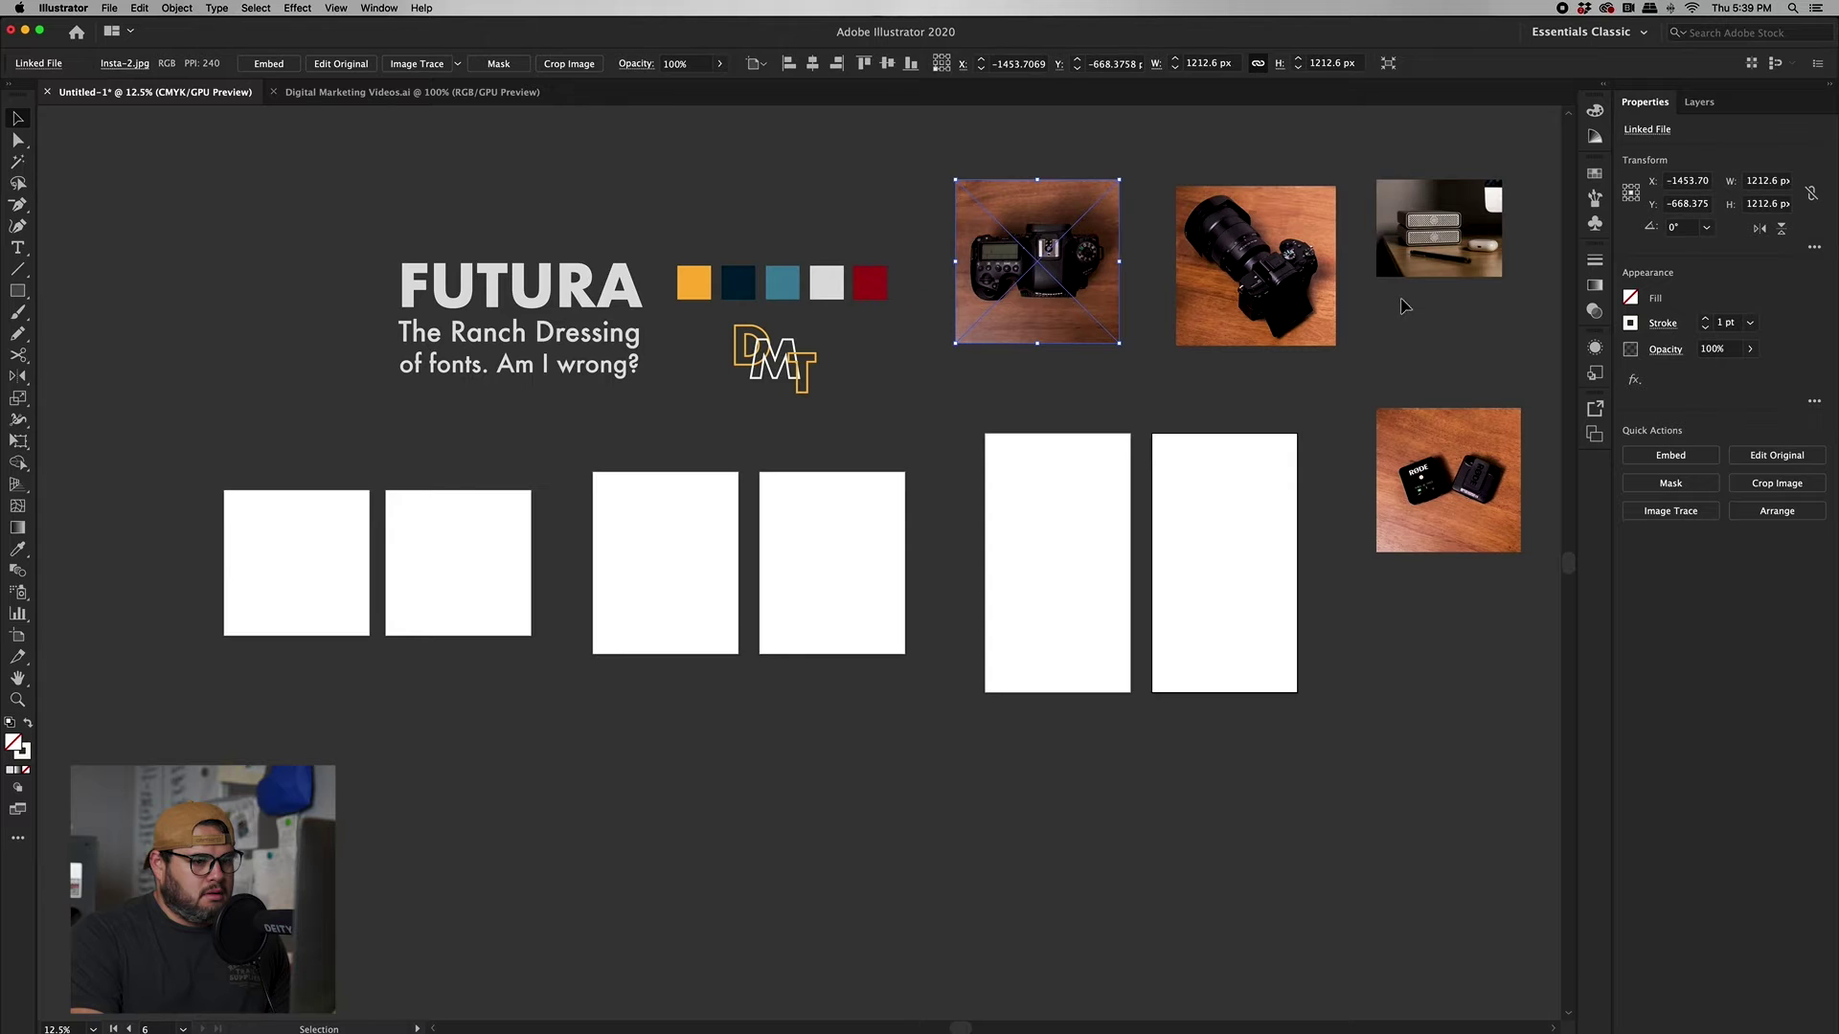
left_click_drag(1436, 270, 1436, 300)
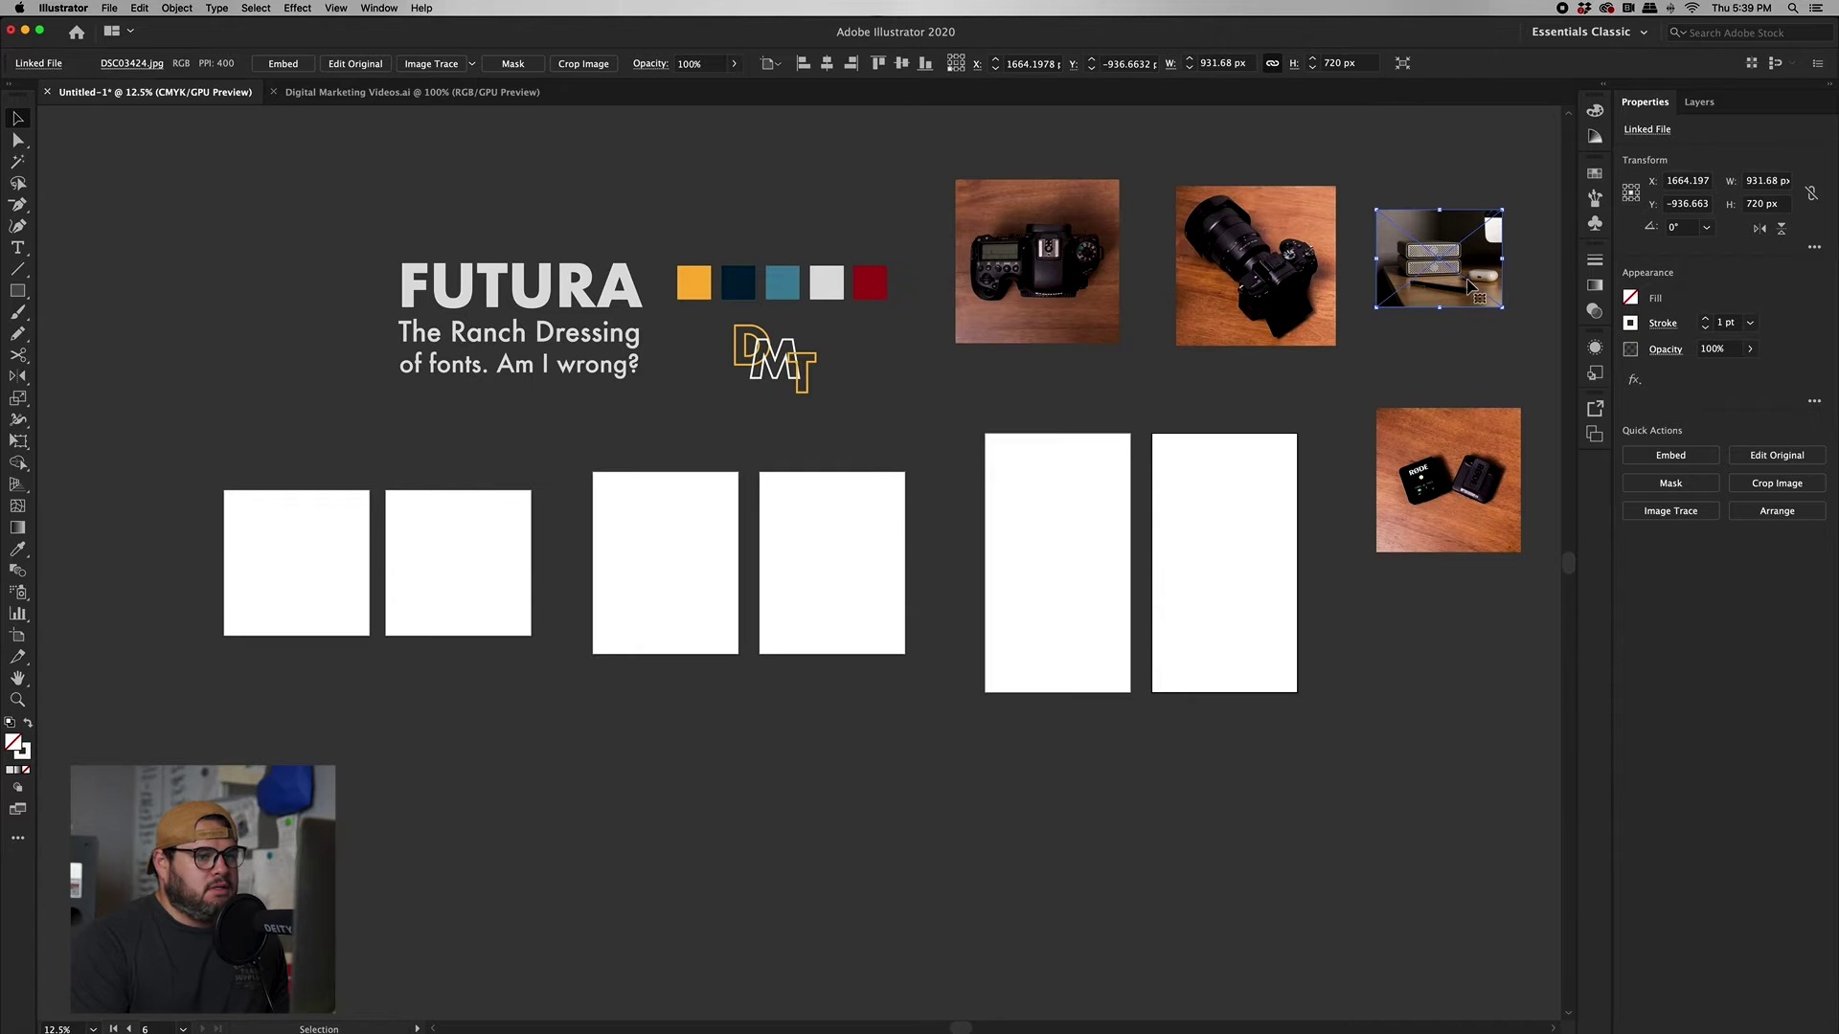
- Move the speaker photo DSC03424.jpg onto the first square artboard and scale it proportionally to about 1639 by 1267 px
left_click_drag(1471, 284, 272, 632)
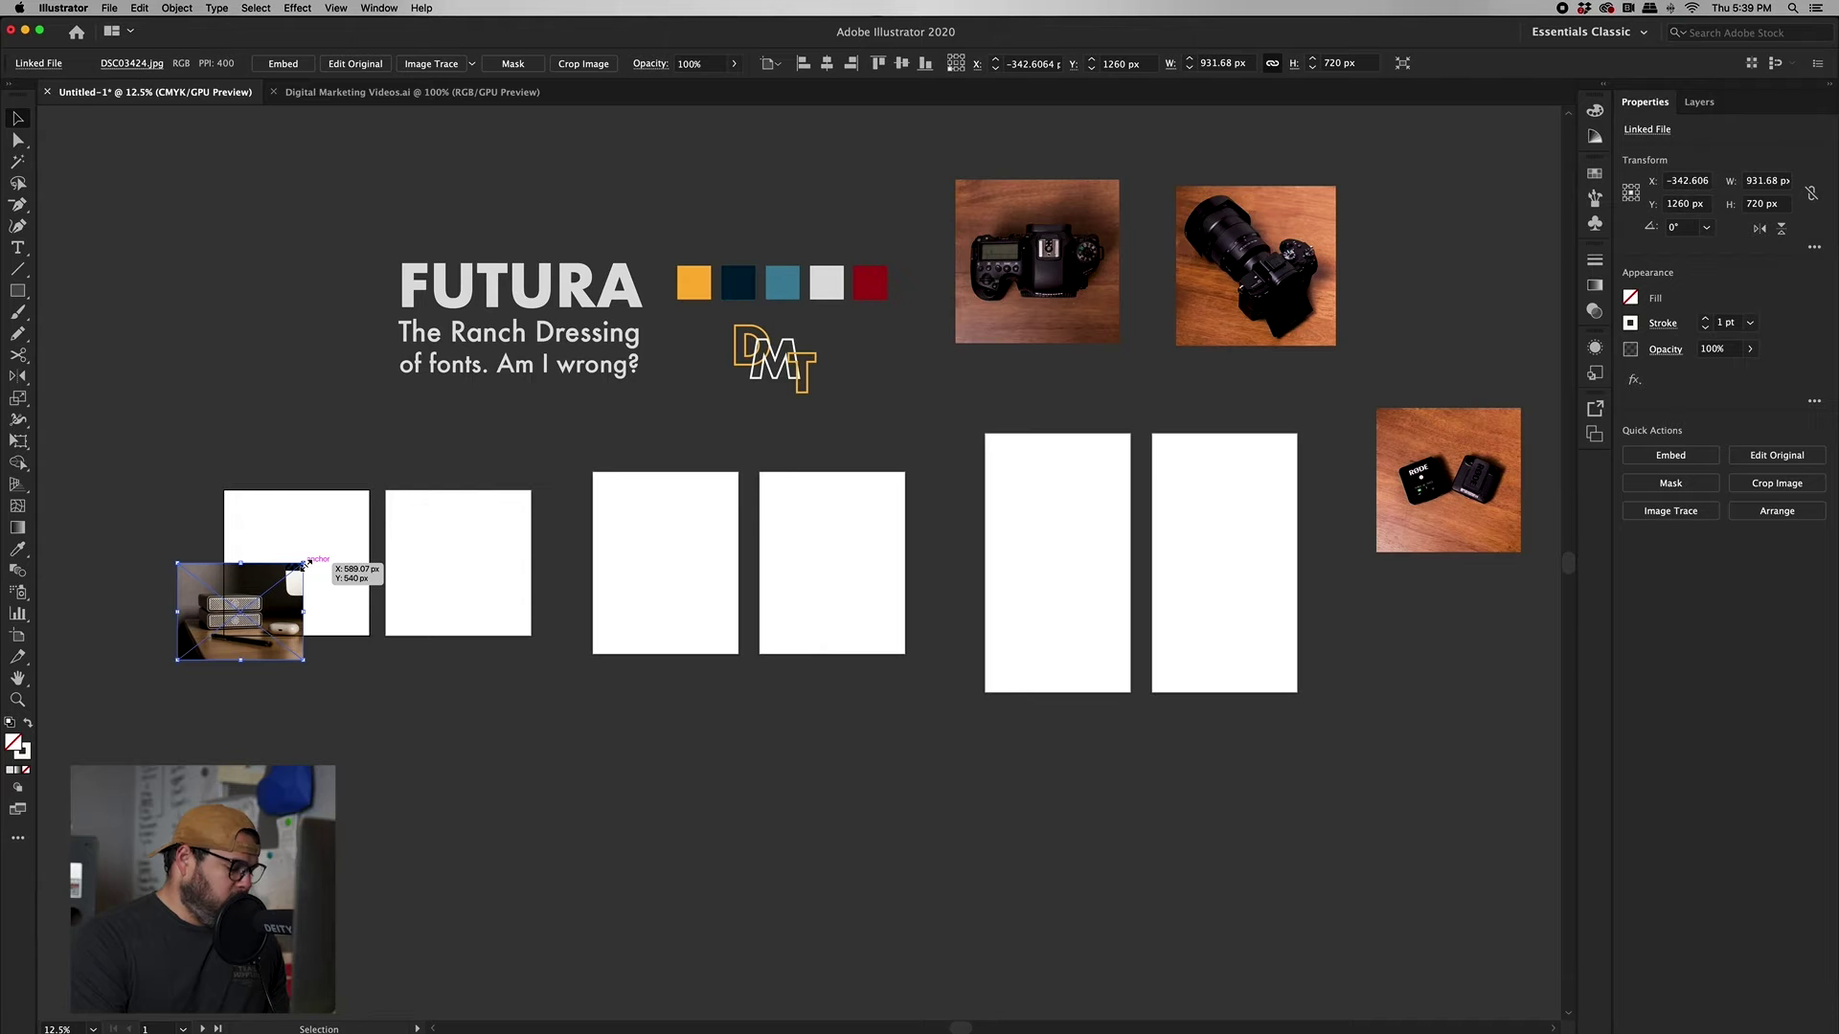
mouse_move(305, 563)
left_mouse_down()
mouse_move(371, 500)
mouse_move(291, 567)
left_mouse_up()
left_click_drag(185, 639, 302, 629)
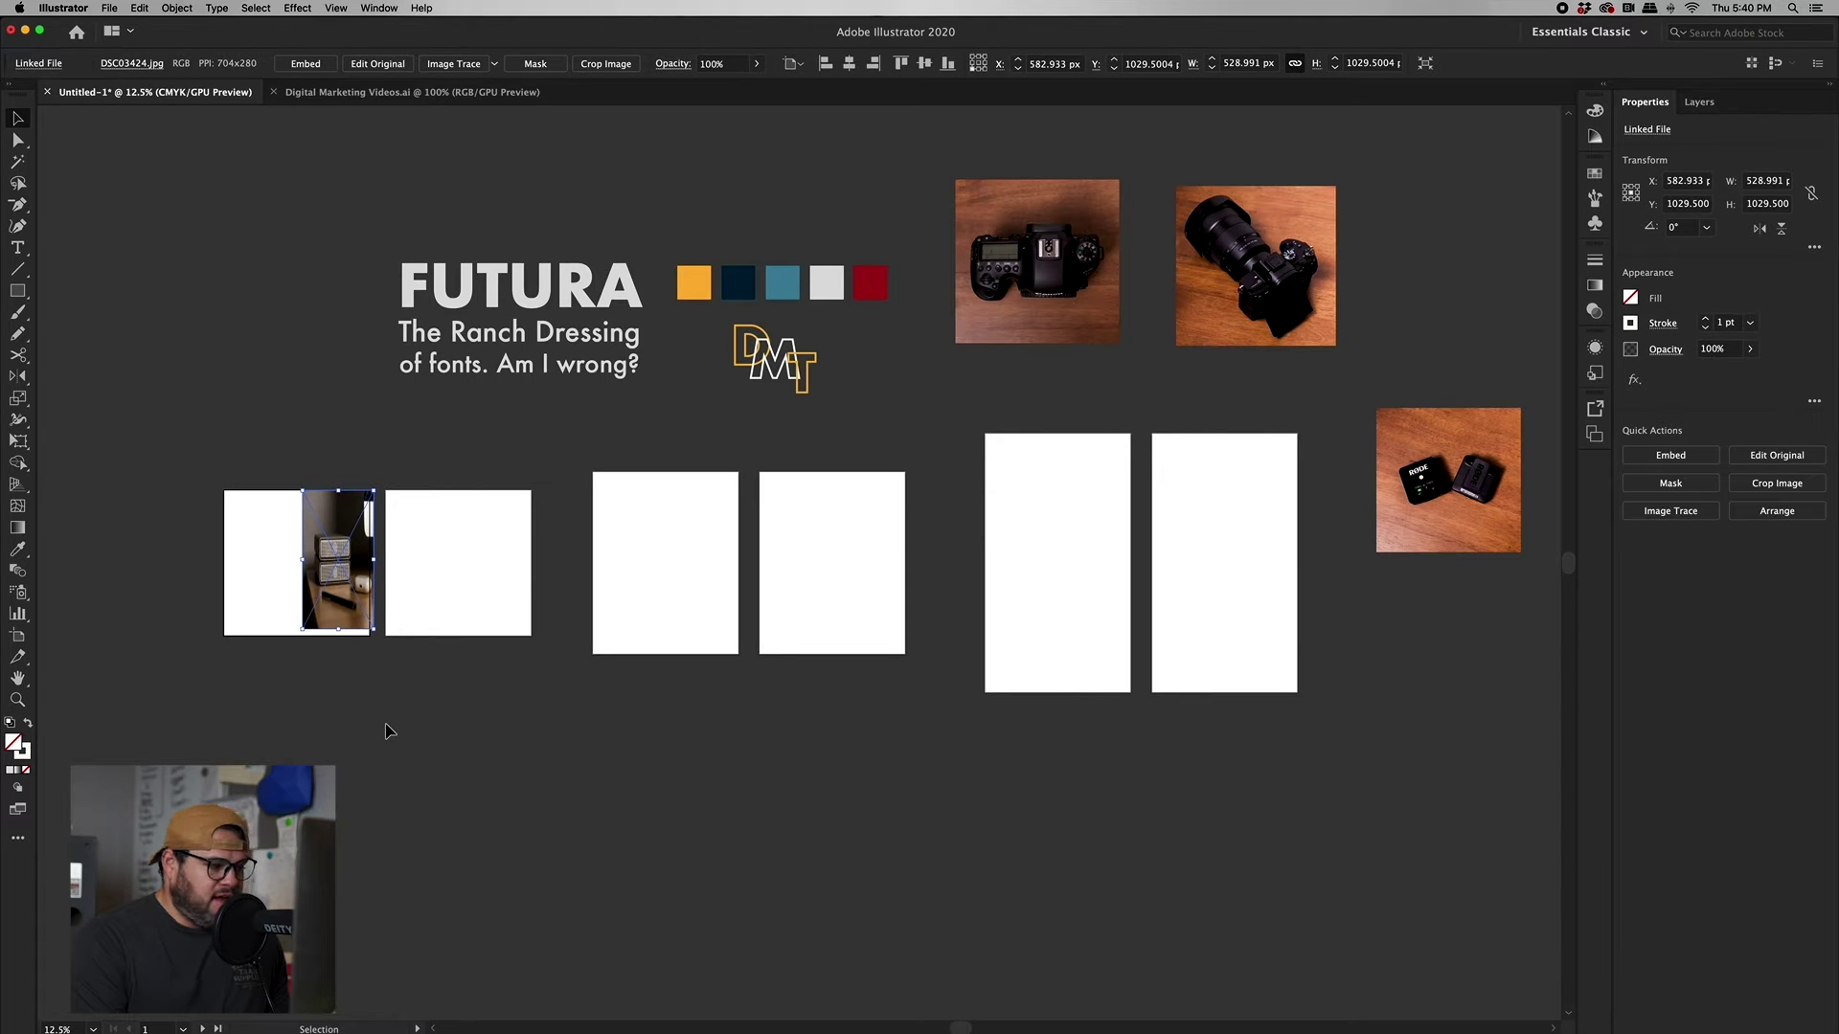
key("super+z")
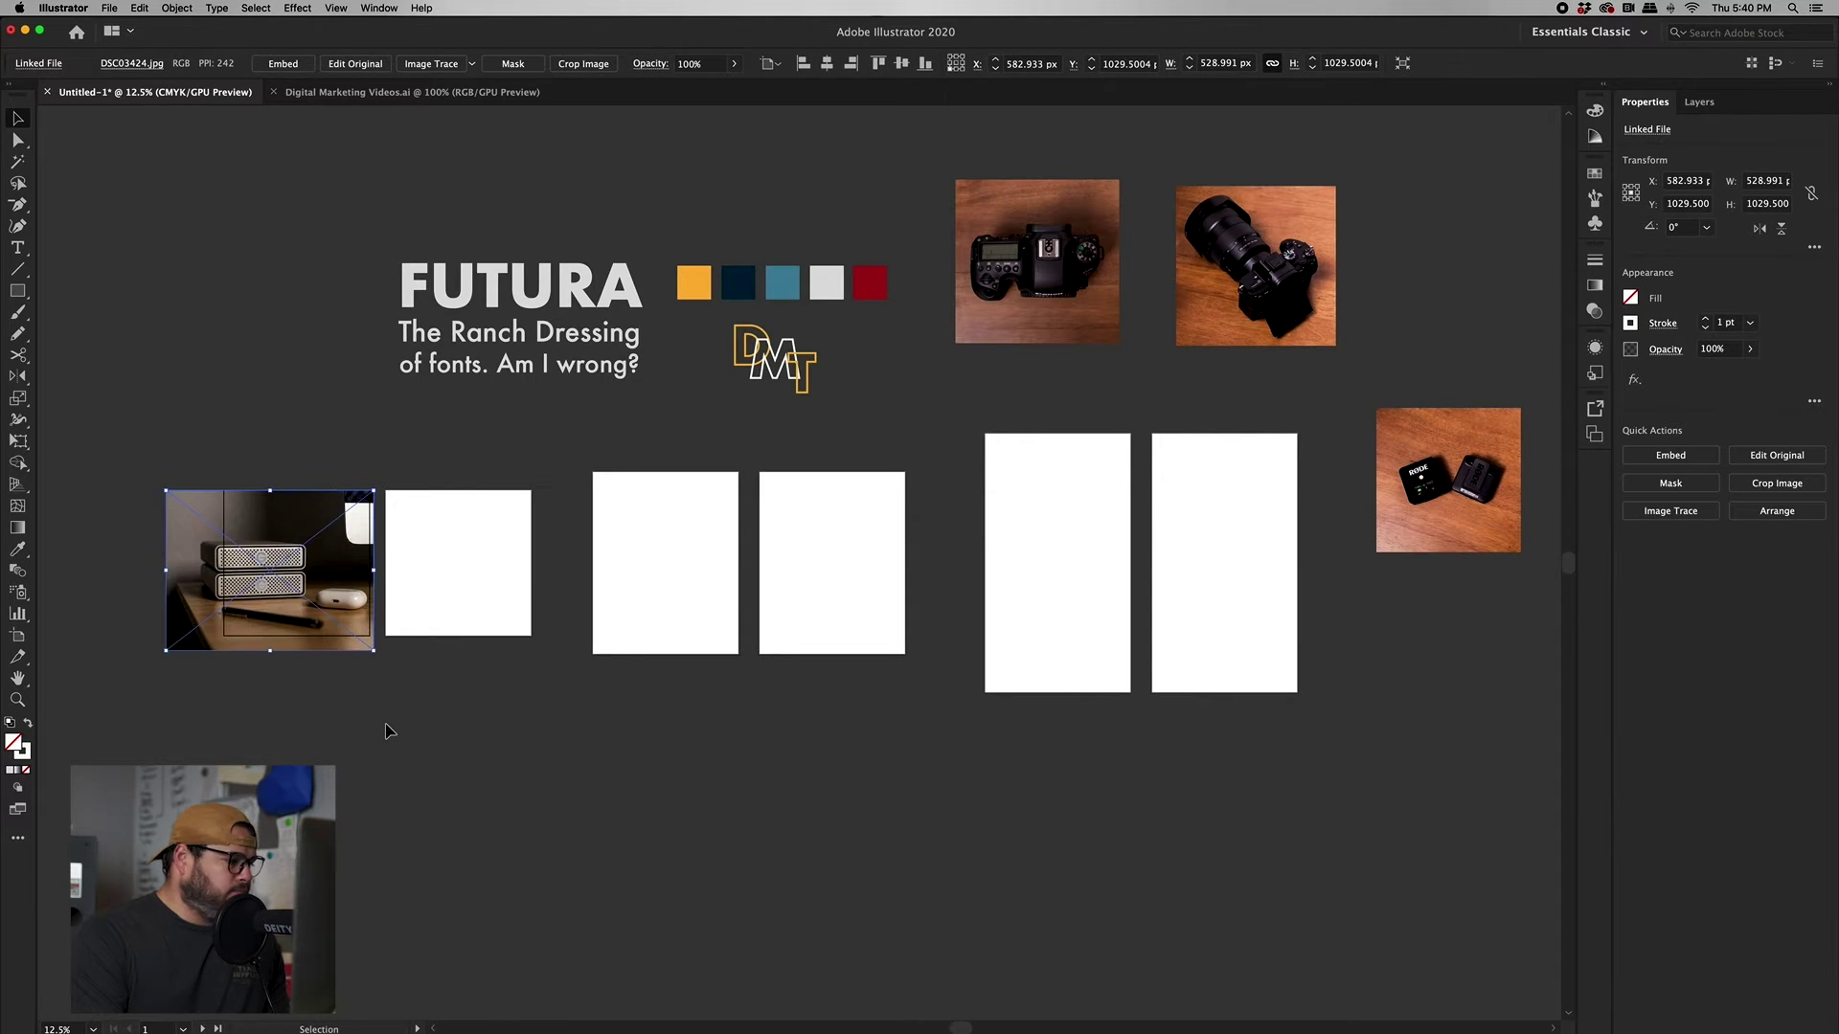
left_click_drag(165, 652, 286, 606)
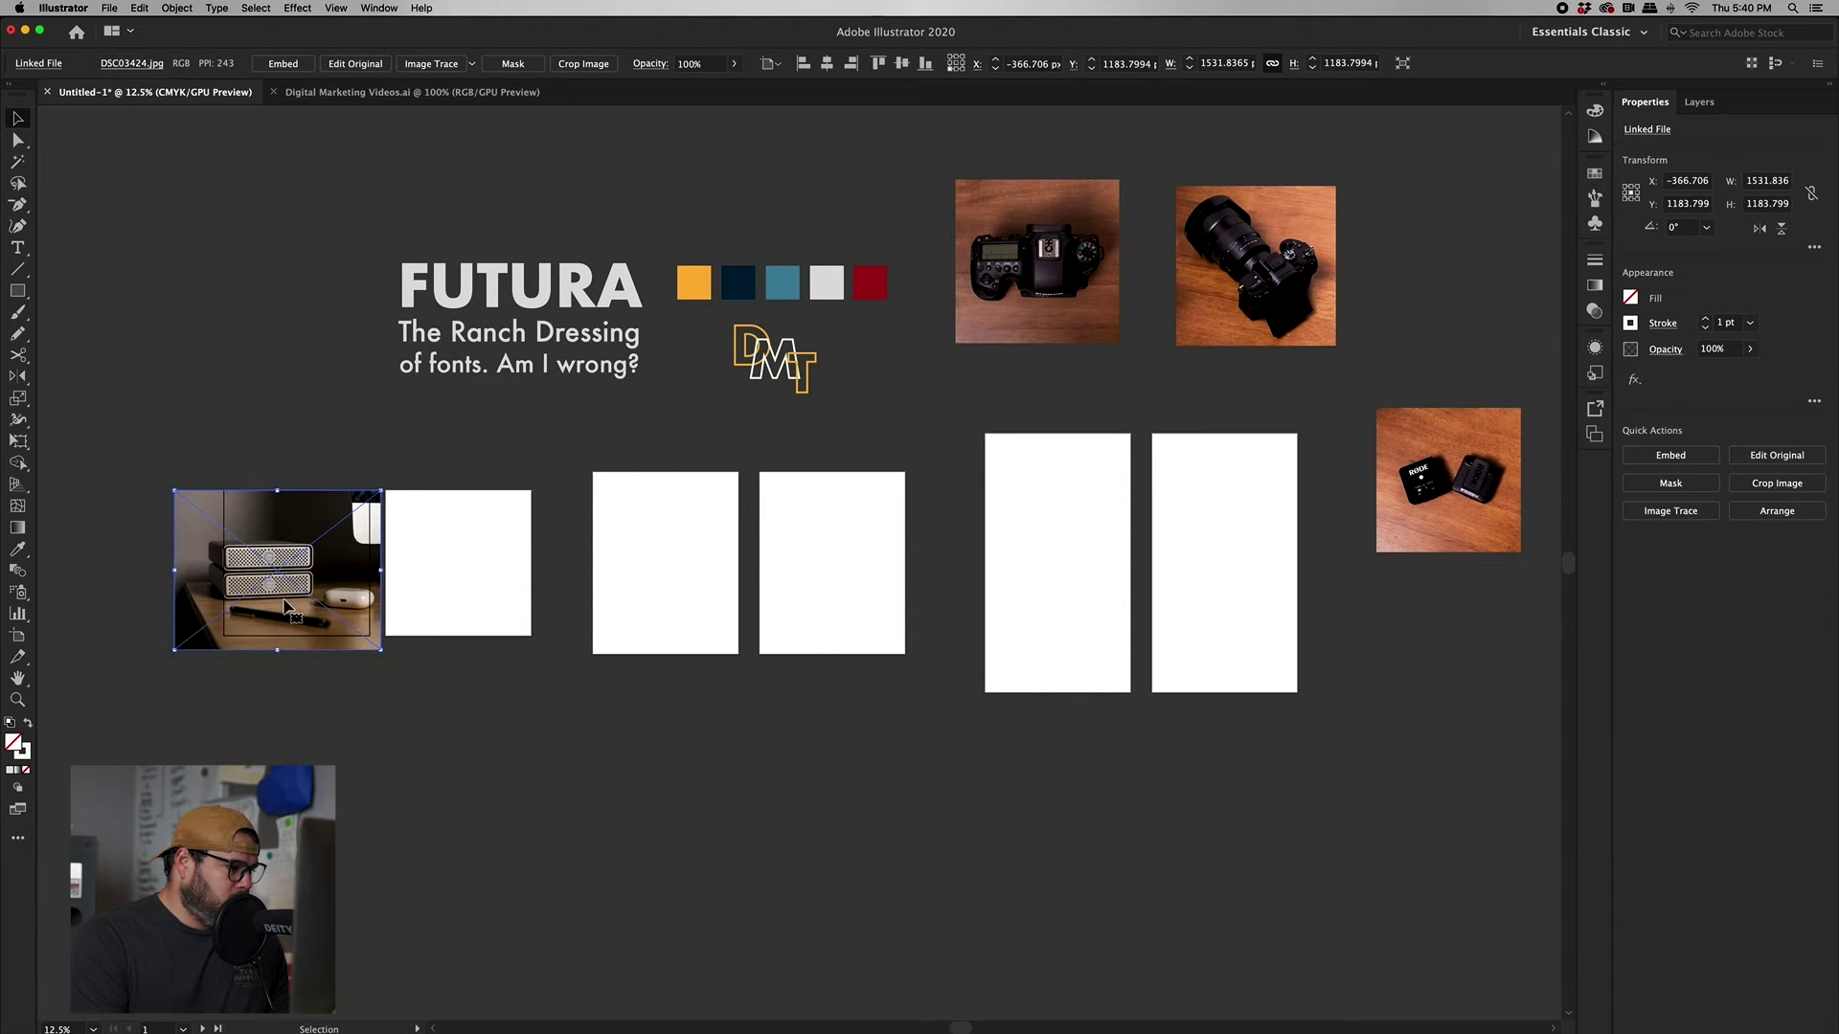
left_click_drag(365, 510, 369, 504)
left_click_drag(171, 649, 158, 665)
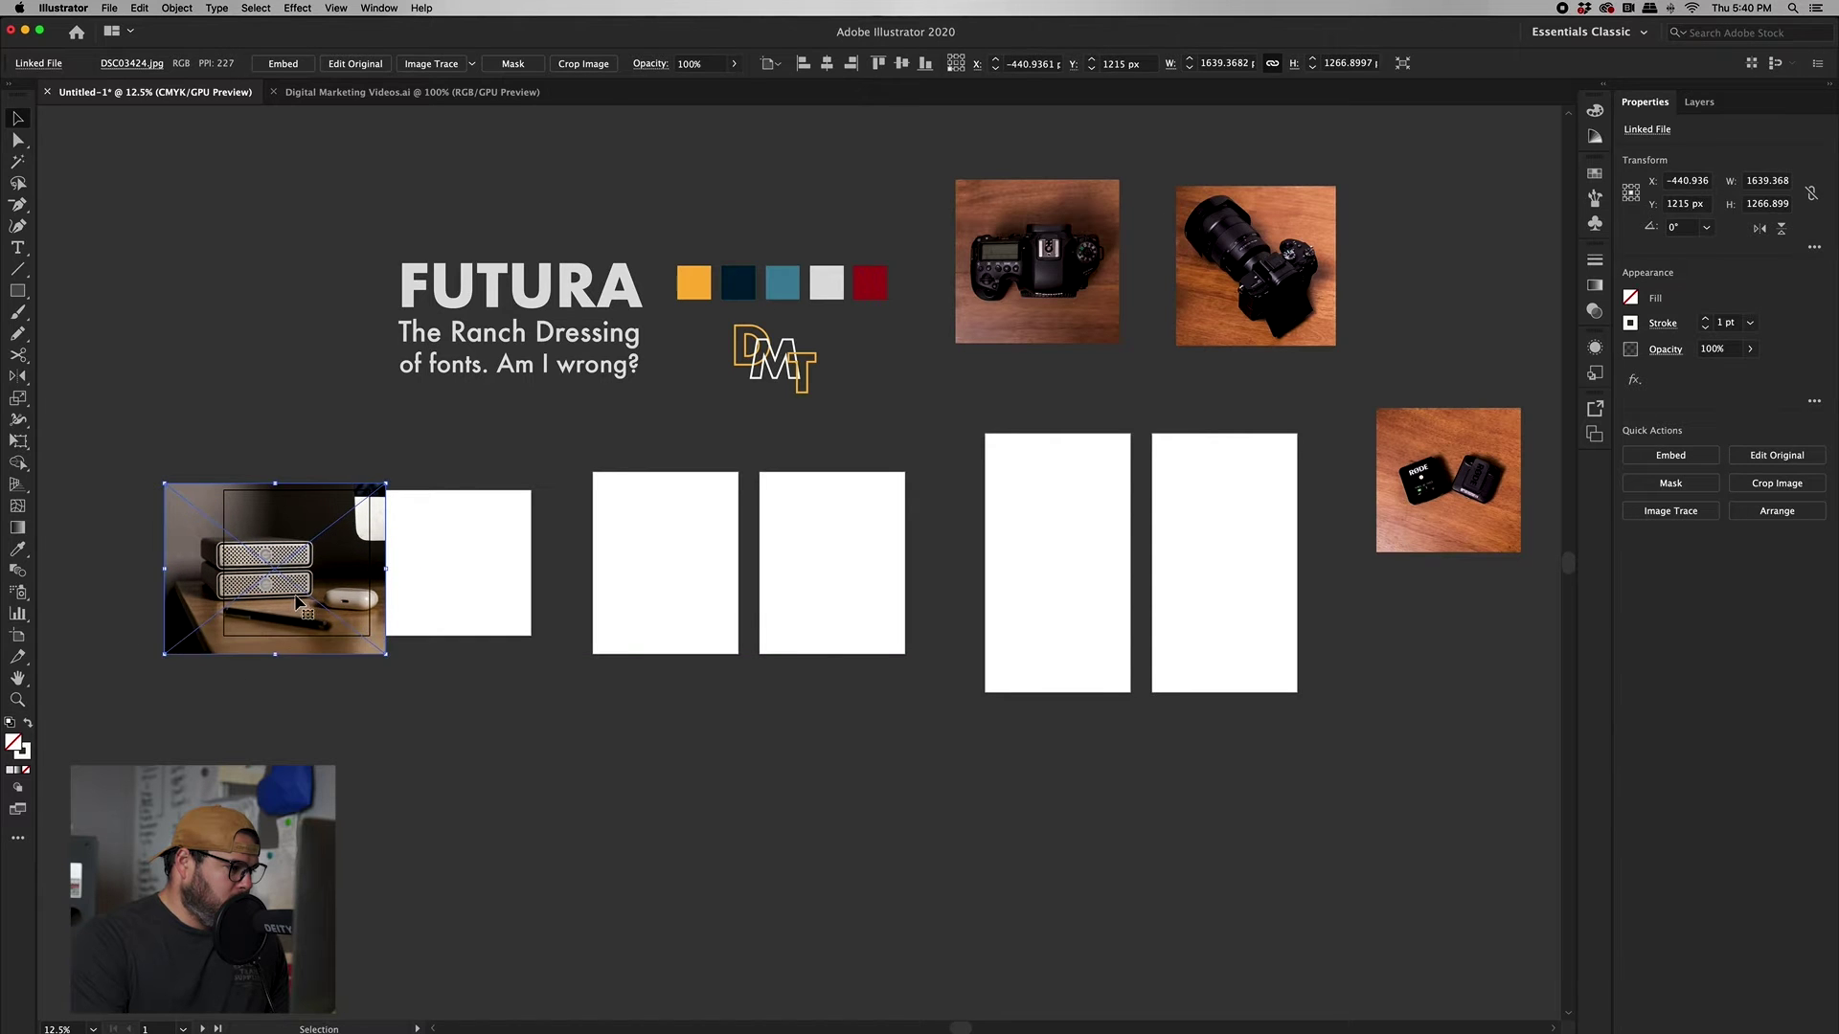
left_click_drag(295, 608, 316, 606)
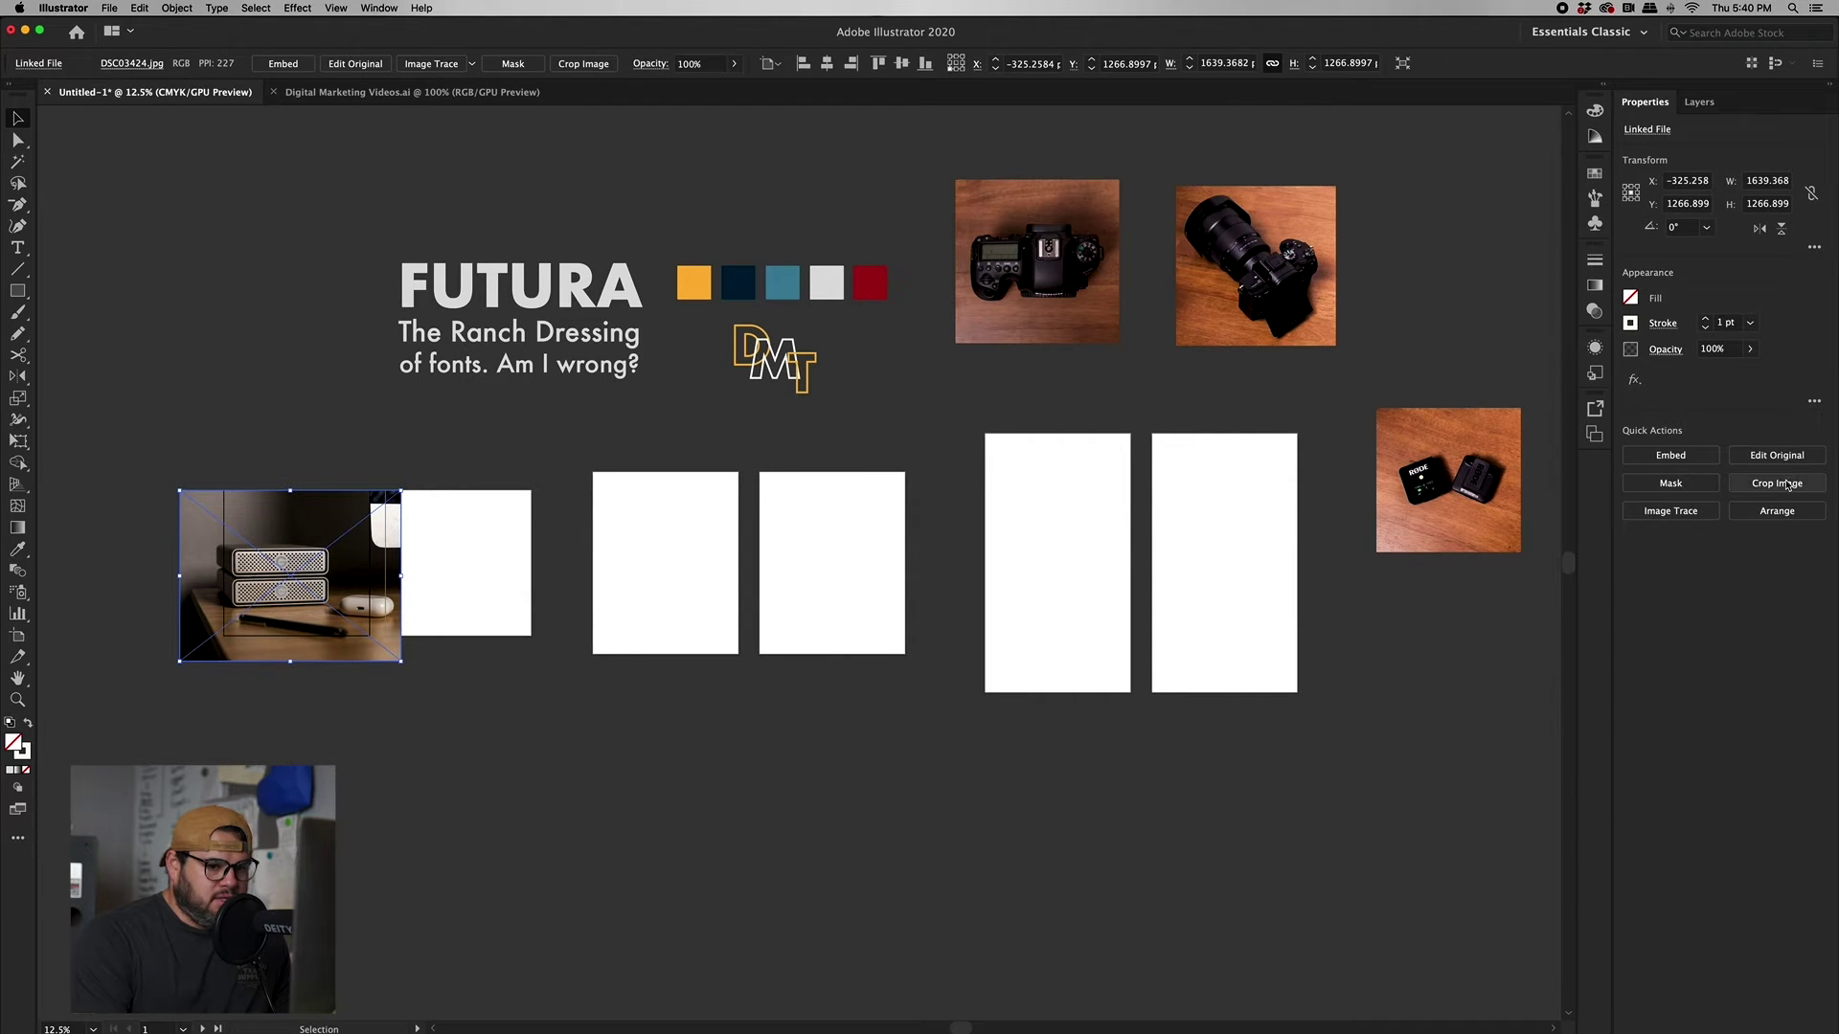
- Crop the speaker photo to about 1156 by 1115 px, slightly beyond the edges of the first square artboard
left_click(1786, 484)
left_click(1090, 555)
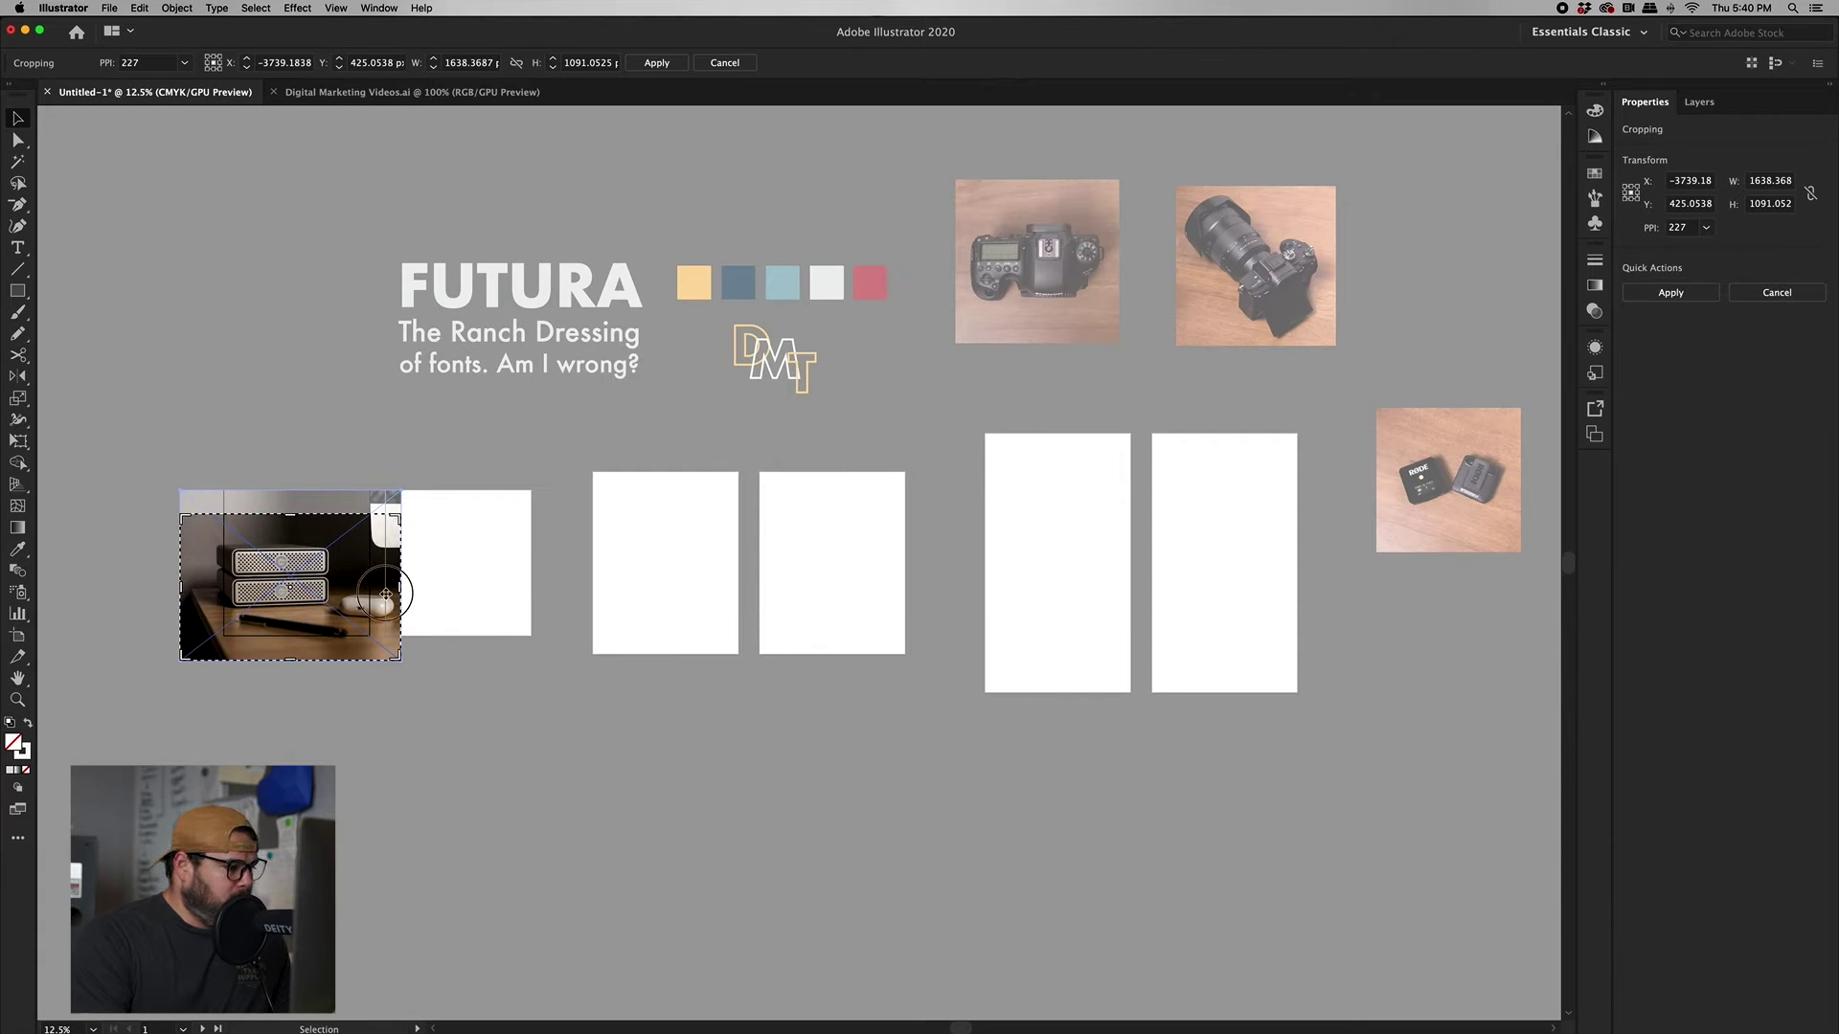
left_click_drag(399, 594, 374, 594)
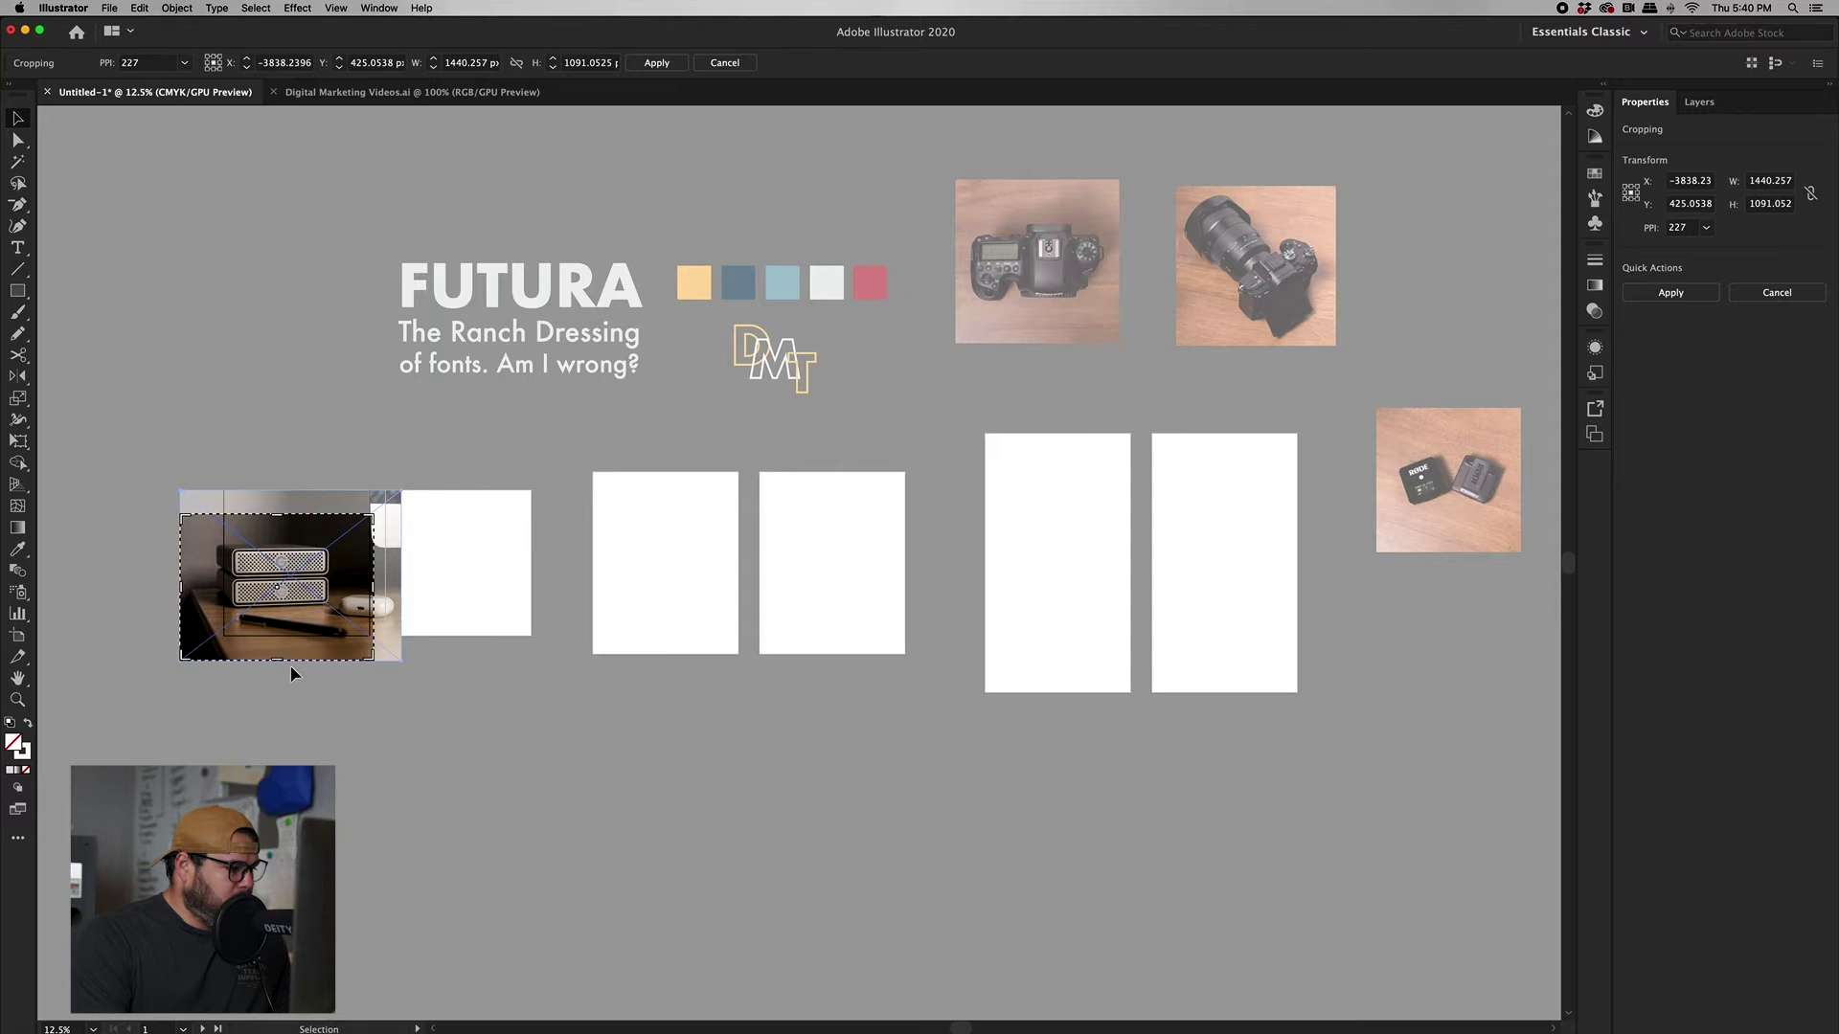
left_click_drag(284, 661, 284, 640)
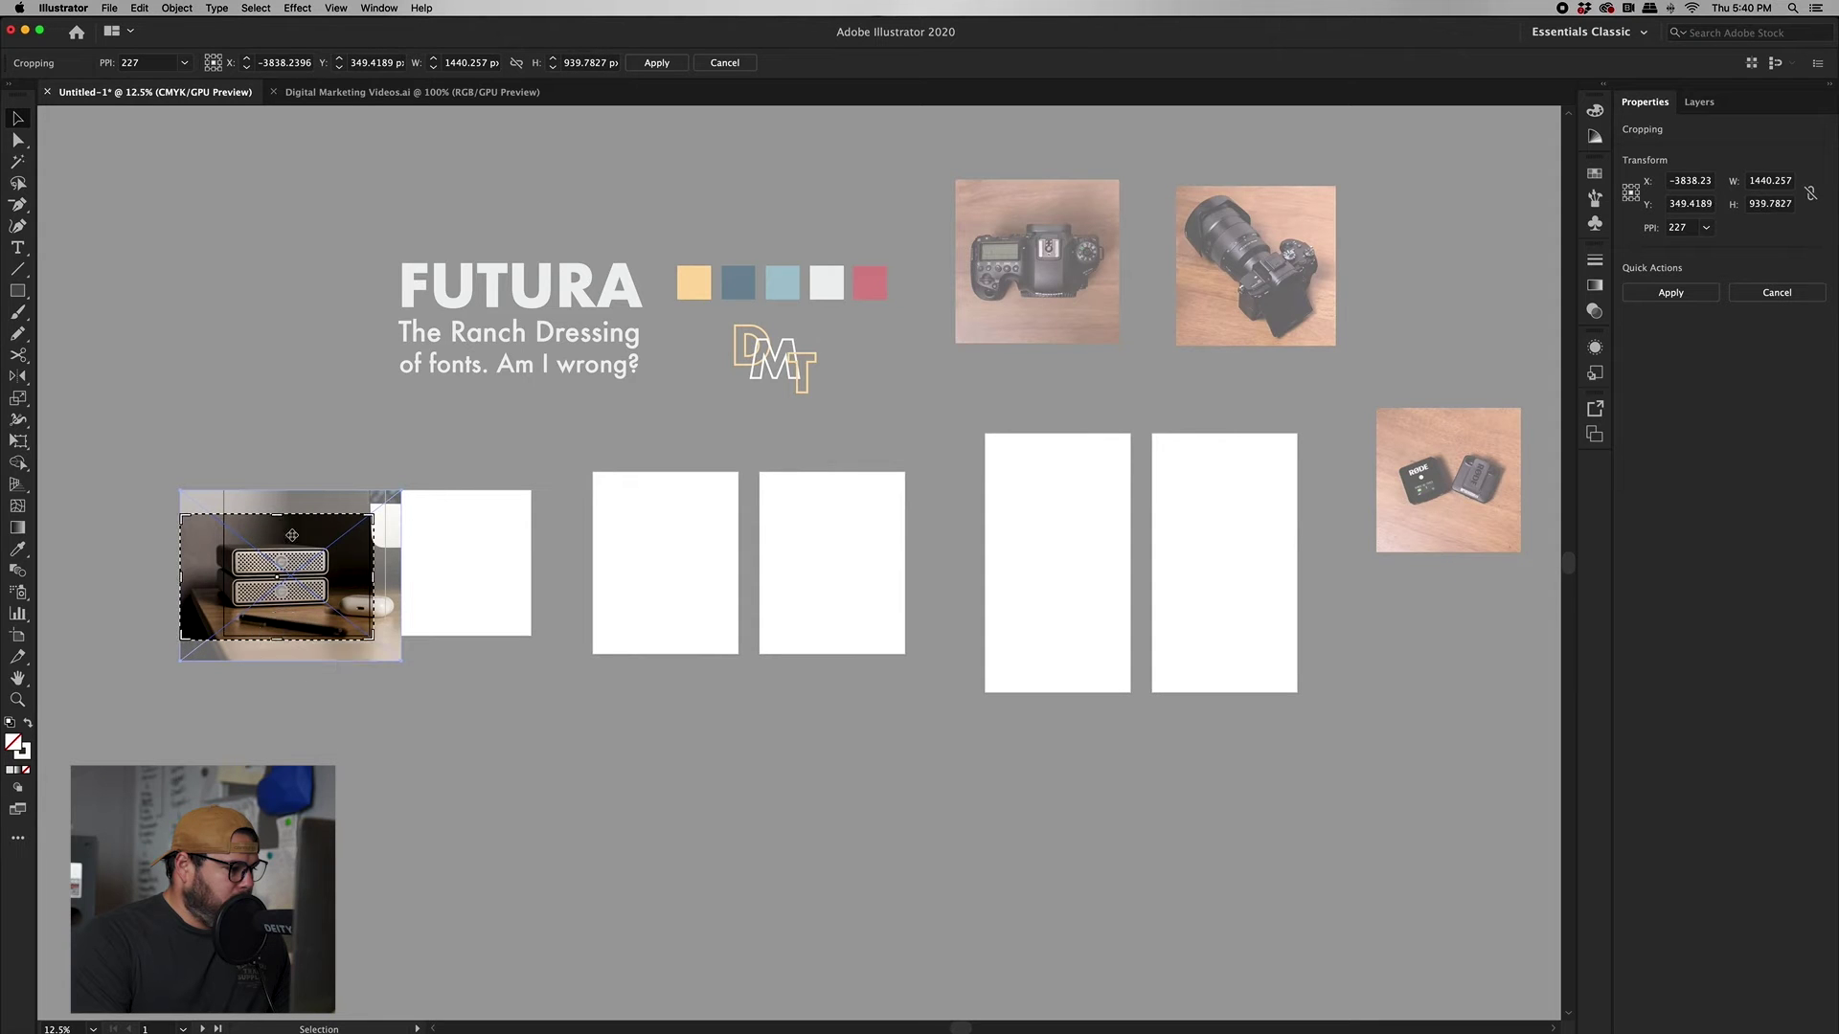
left_click_drag(282, 518, 277, 491)
left_click_drag(183, 567, 222, 563)
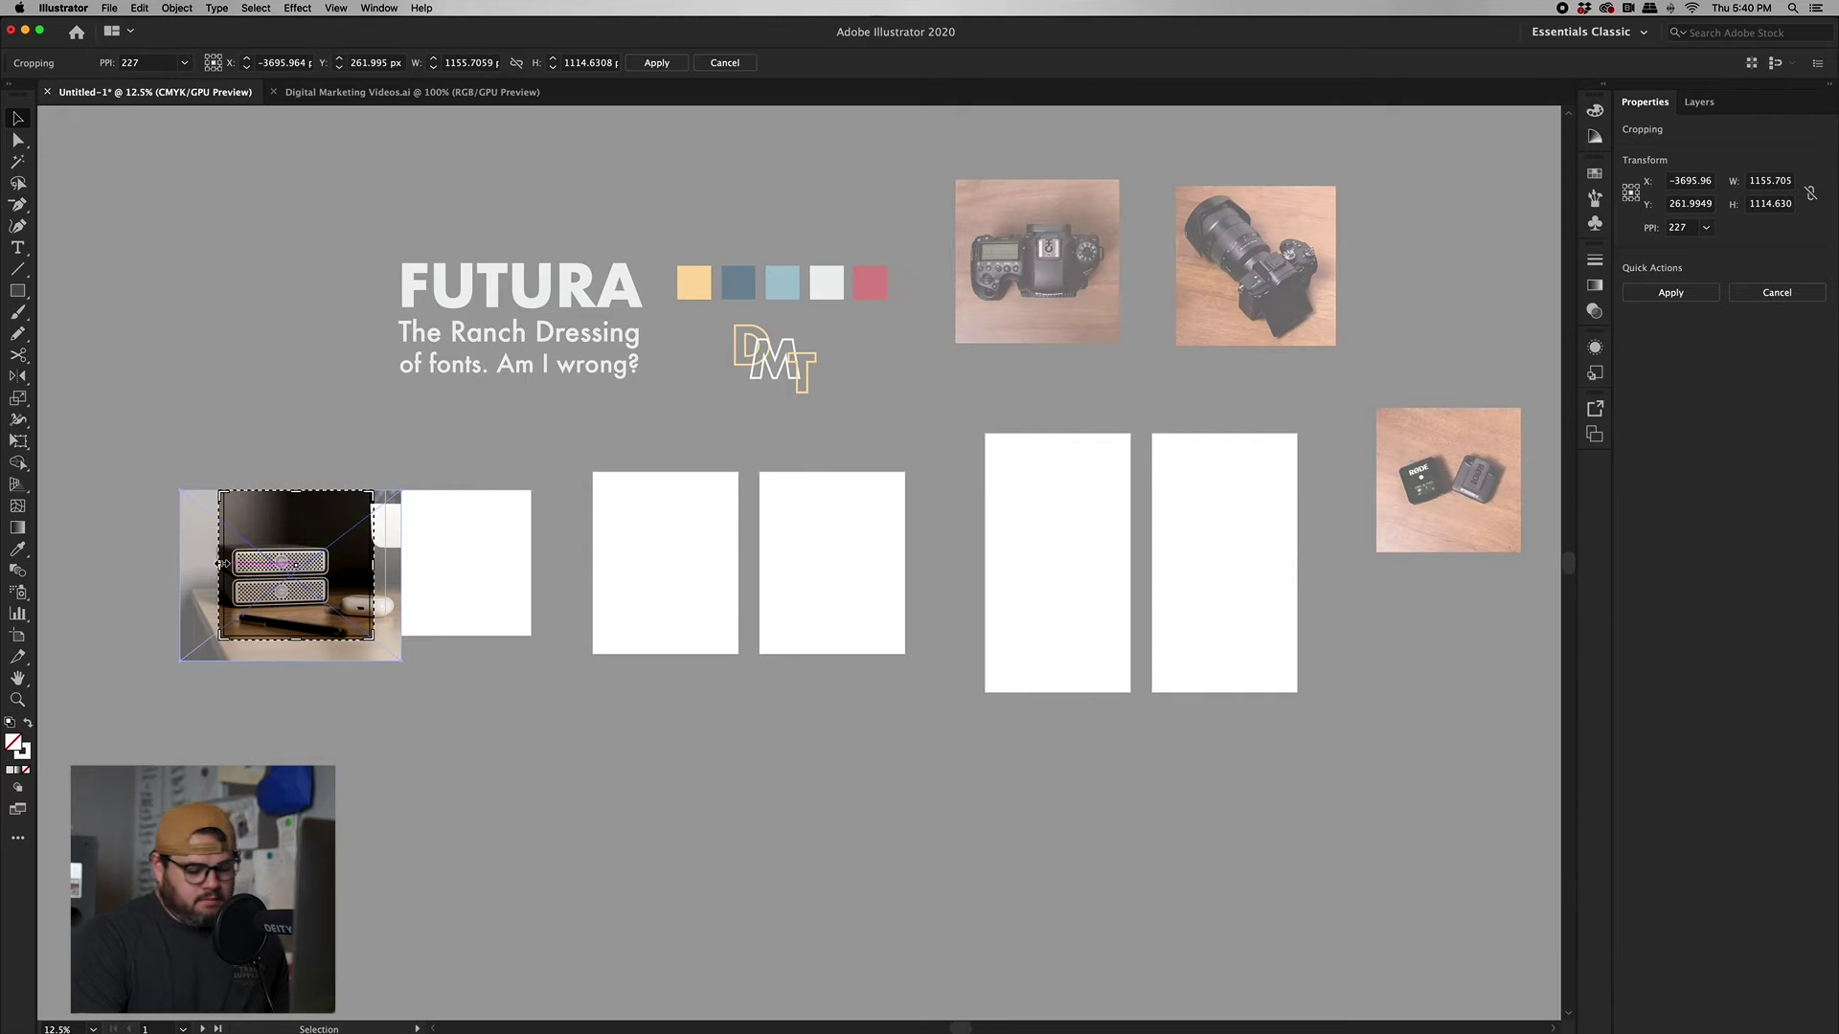
key("Return")
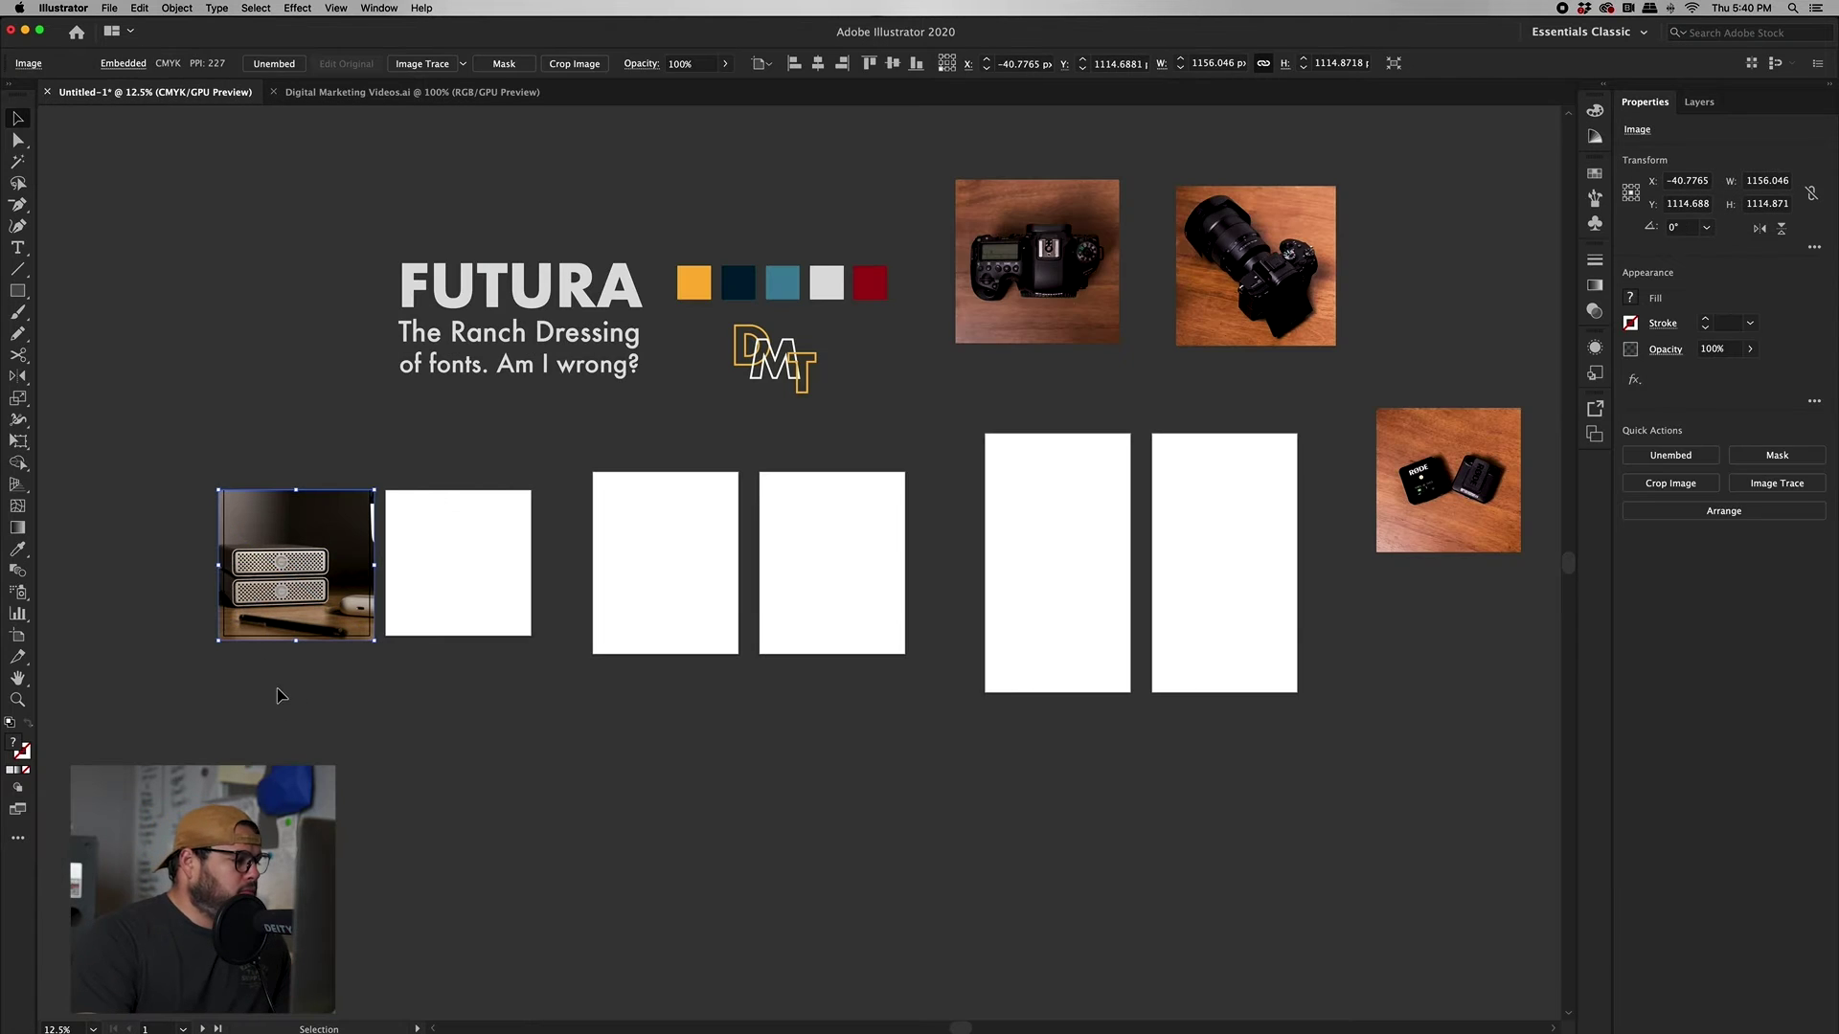
- Move Insta-2.jpg over the second square artboard, rotate it to 270°, and scale it proportionally to about 1748 px square
left_click_drag(1333, 343, 1391, 218)
left_click(1099, 285)
left_click_drag(1100, 285, 566, 598)
left_click_drag(595, 492, 691, 449)
left_click_drag(571, 540, 536, 573)
left_click_drag(606, 467, 504, 614)
left_click_drag(565, 691, 605, 715)
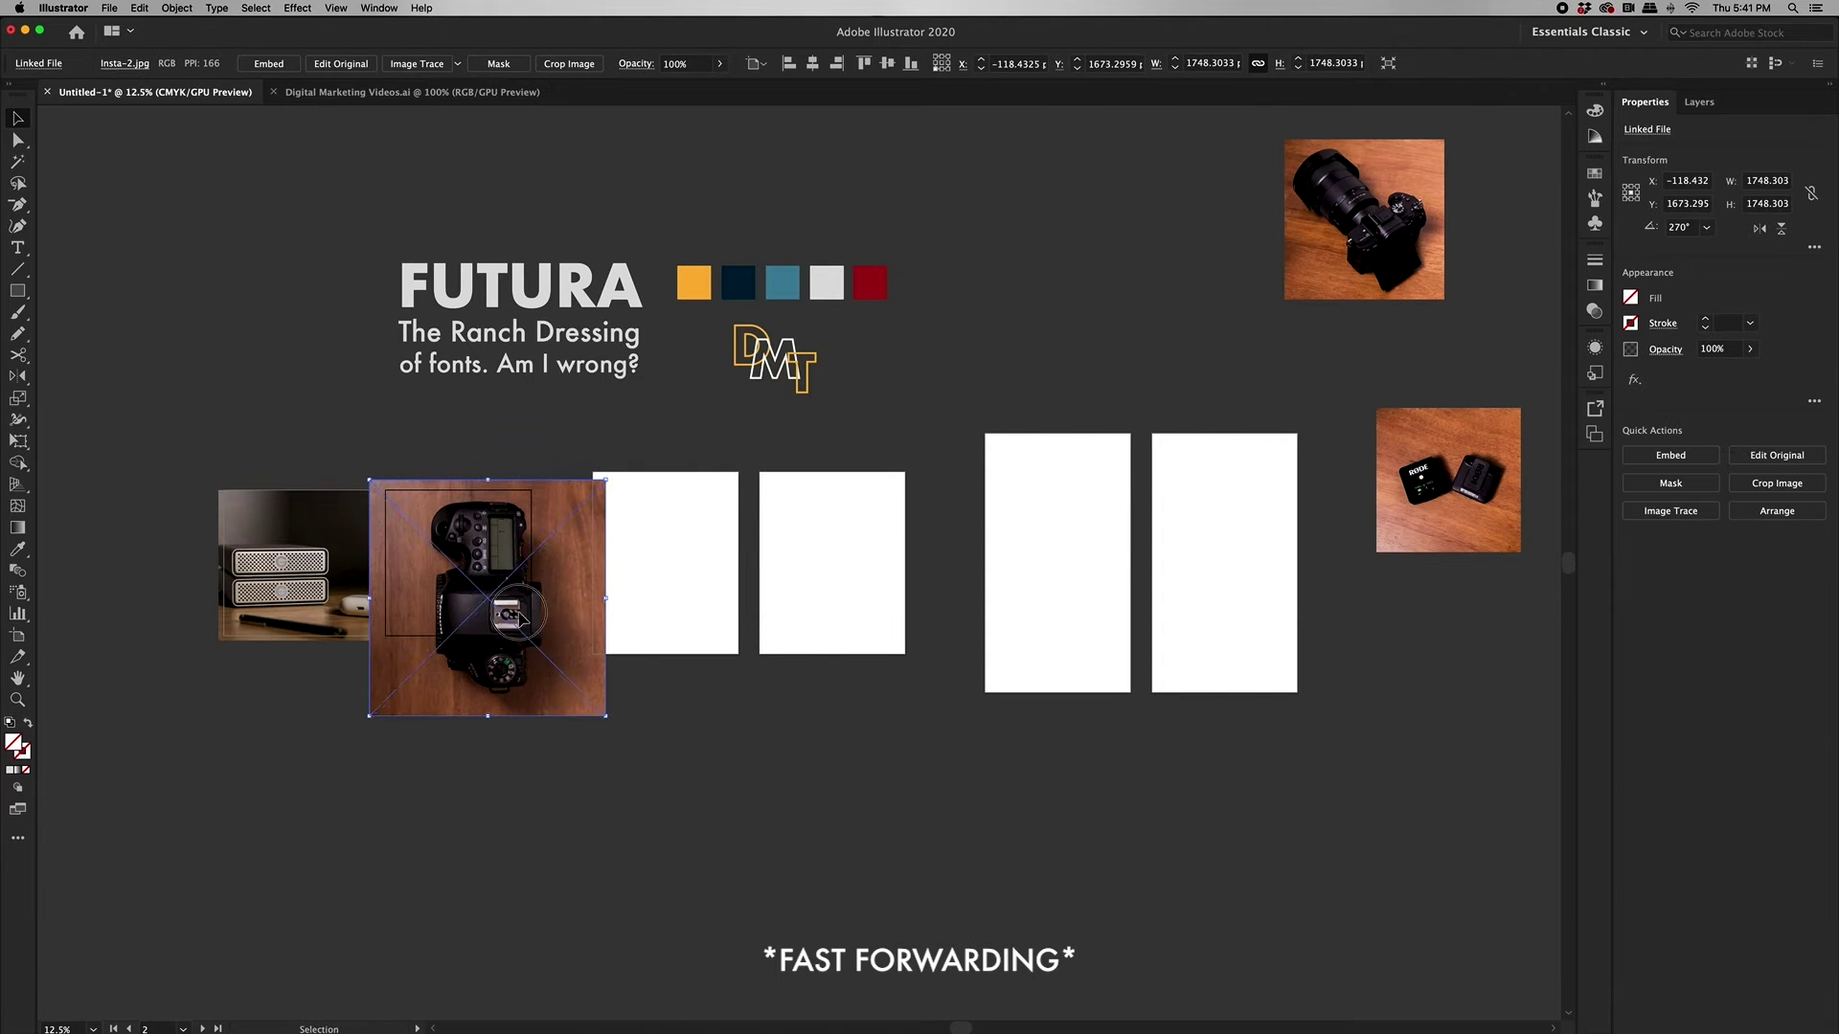
- Crop the rotated camera photo to about 1151 by 1142 px, just past the edges of the second square artboard
left_click(1767, 489)
key("Return")
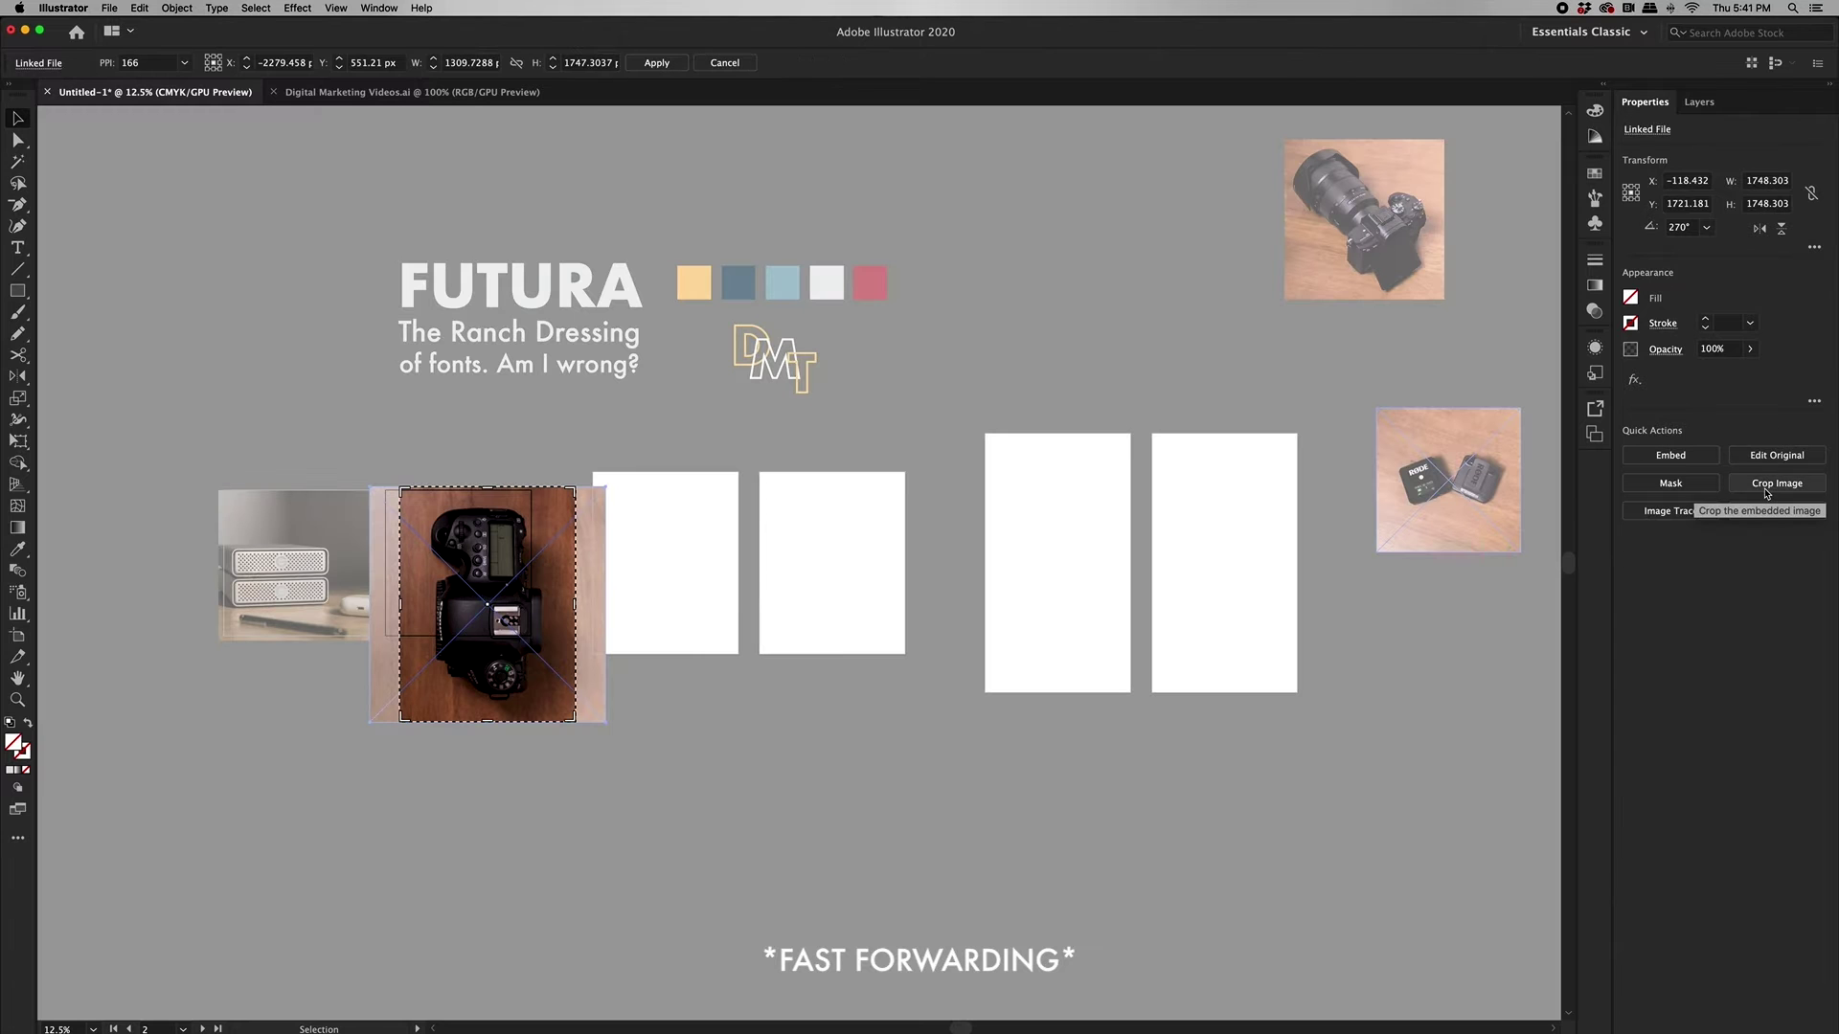
left_click_drag(487, 721, 487, 639)
left_click_drag(400, 565, 381, 566)
left_click_drag(576, 566, 538, 569)
key("Return")
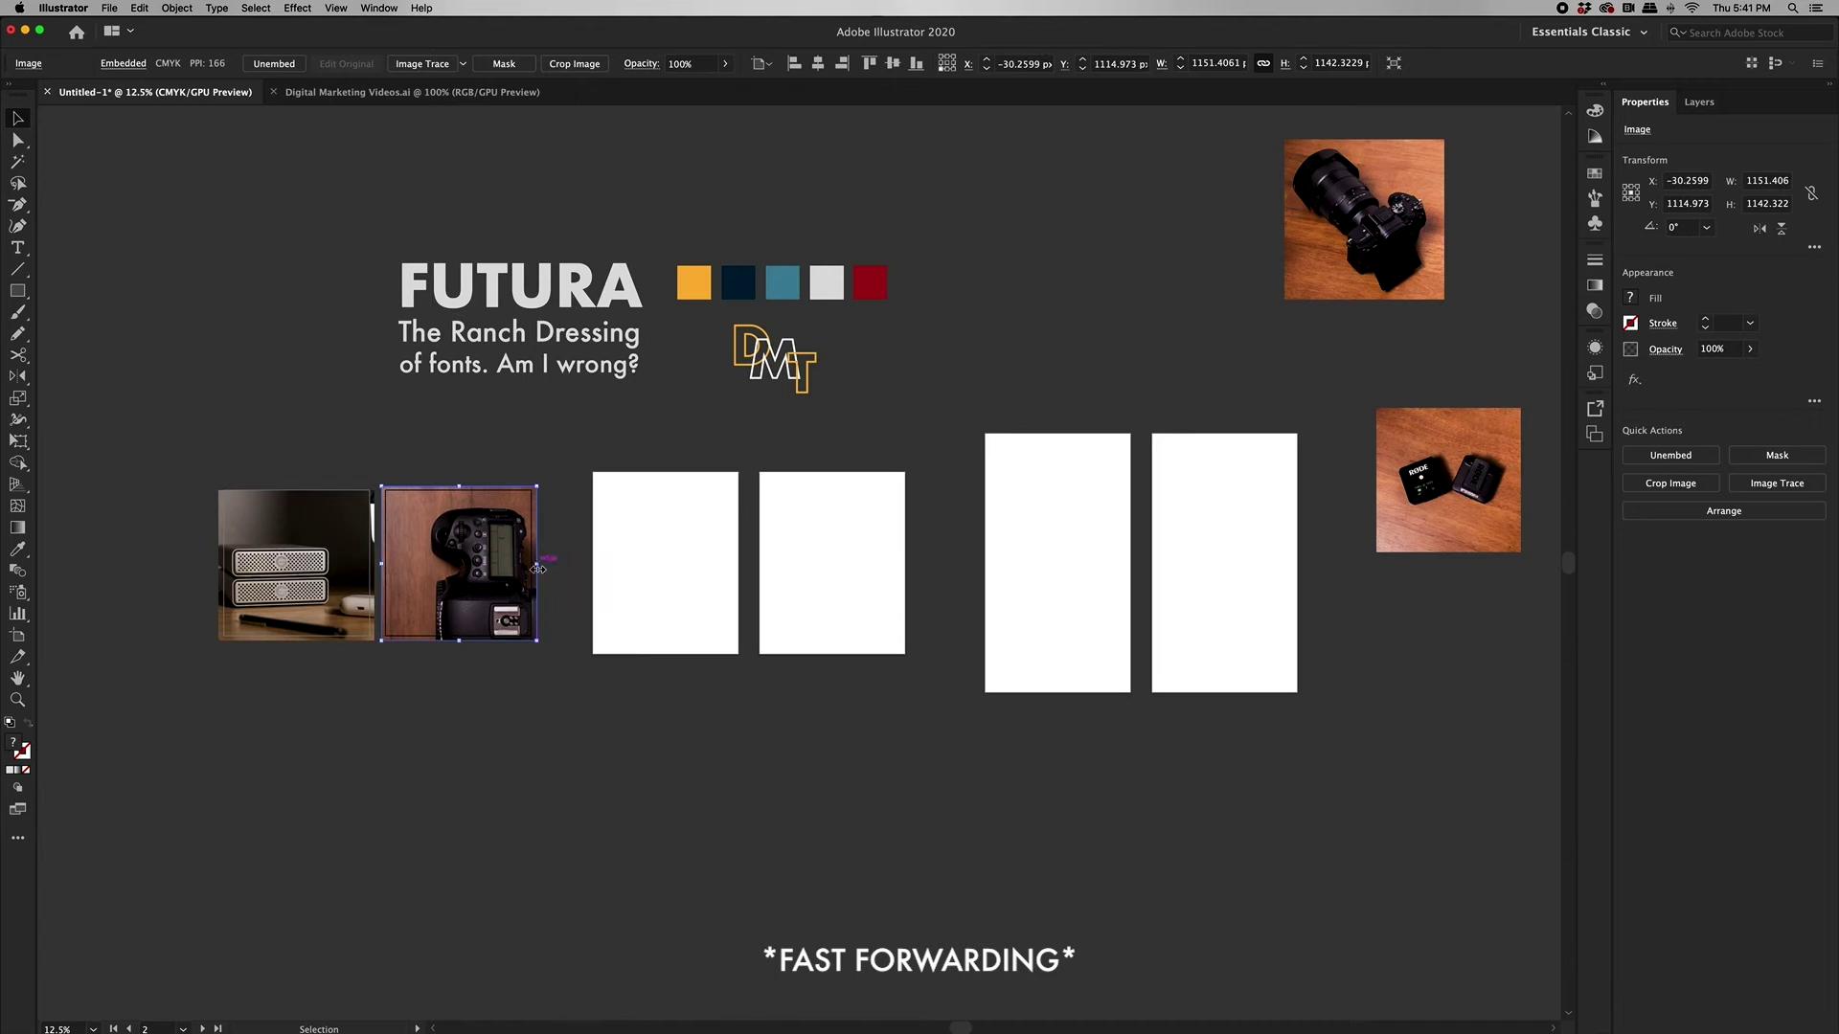
- Enlarge the camera-with-lens photo to about 2127 px square over artboard 3 and crop it slightly outside the artboard's edges
left_click_drag(1433, 151, 833, 433)
left_click_drag(679, 656, 616, 656)
left_click(1778, 483)
left_click(1089, 551)
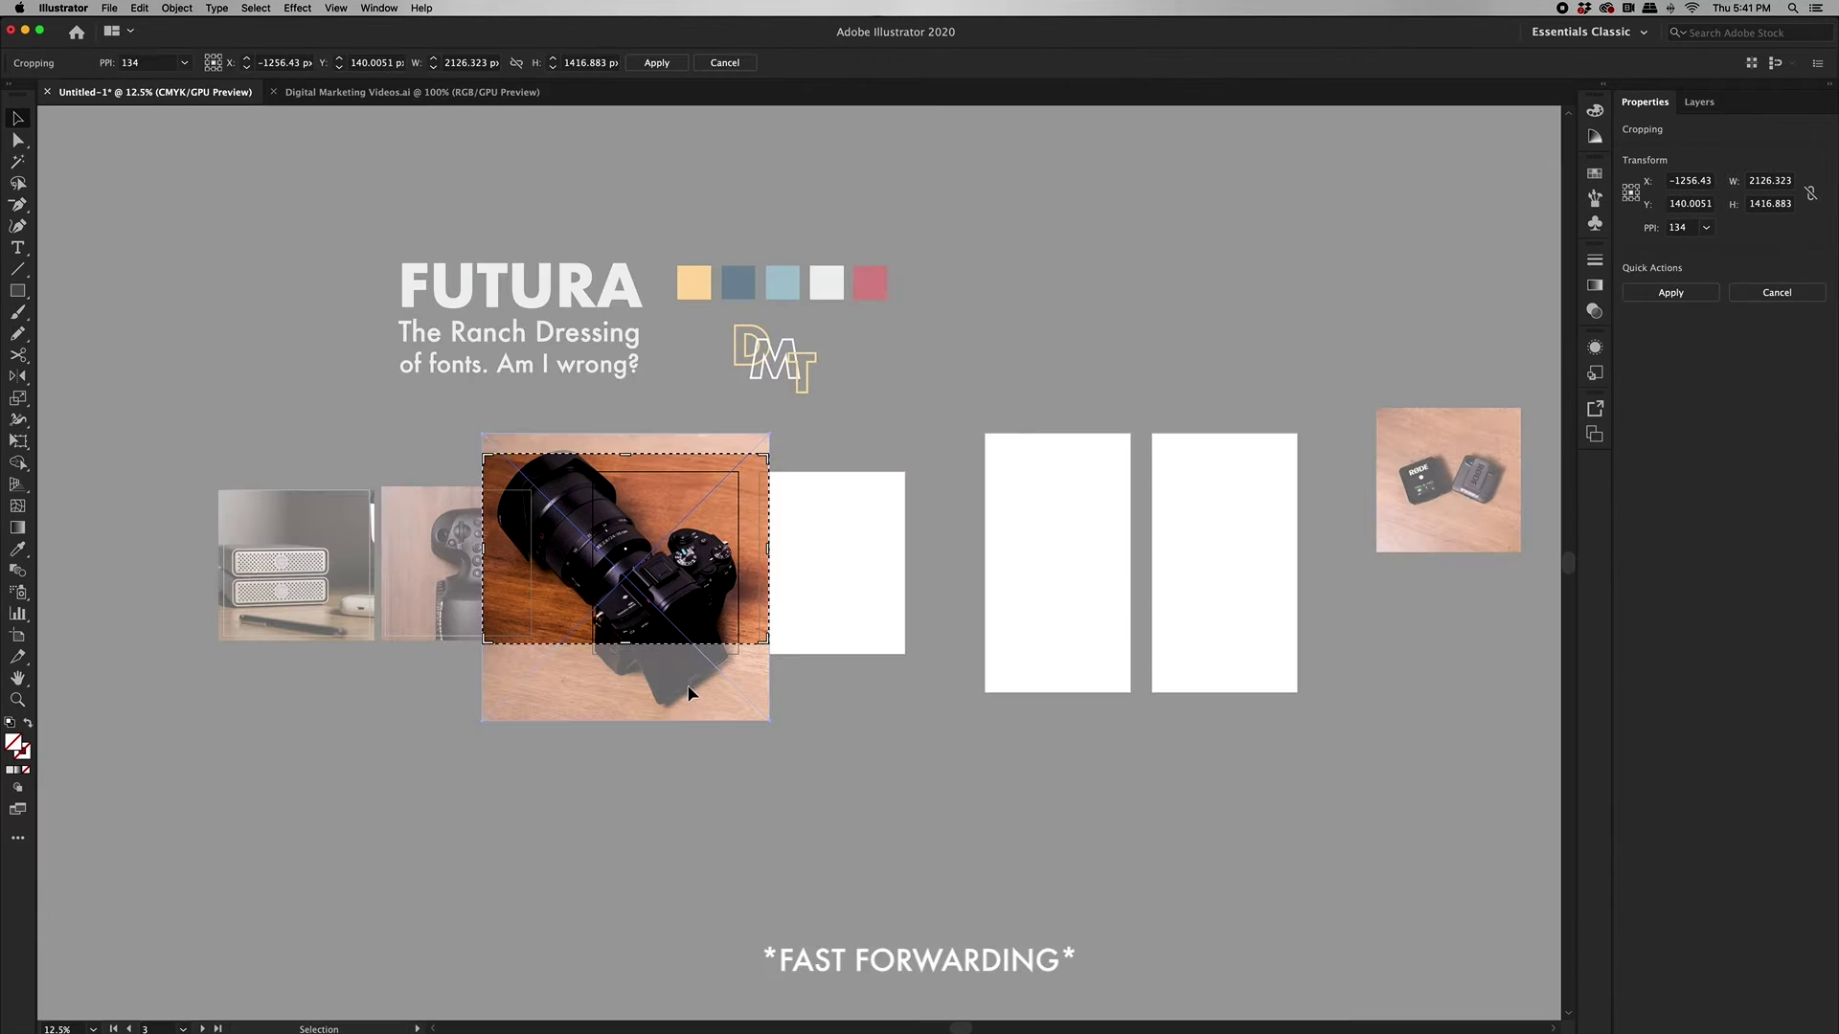
left_click_drag(771, 549, 740, 549)
left_click_drag(624, 642, 624, 664)
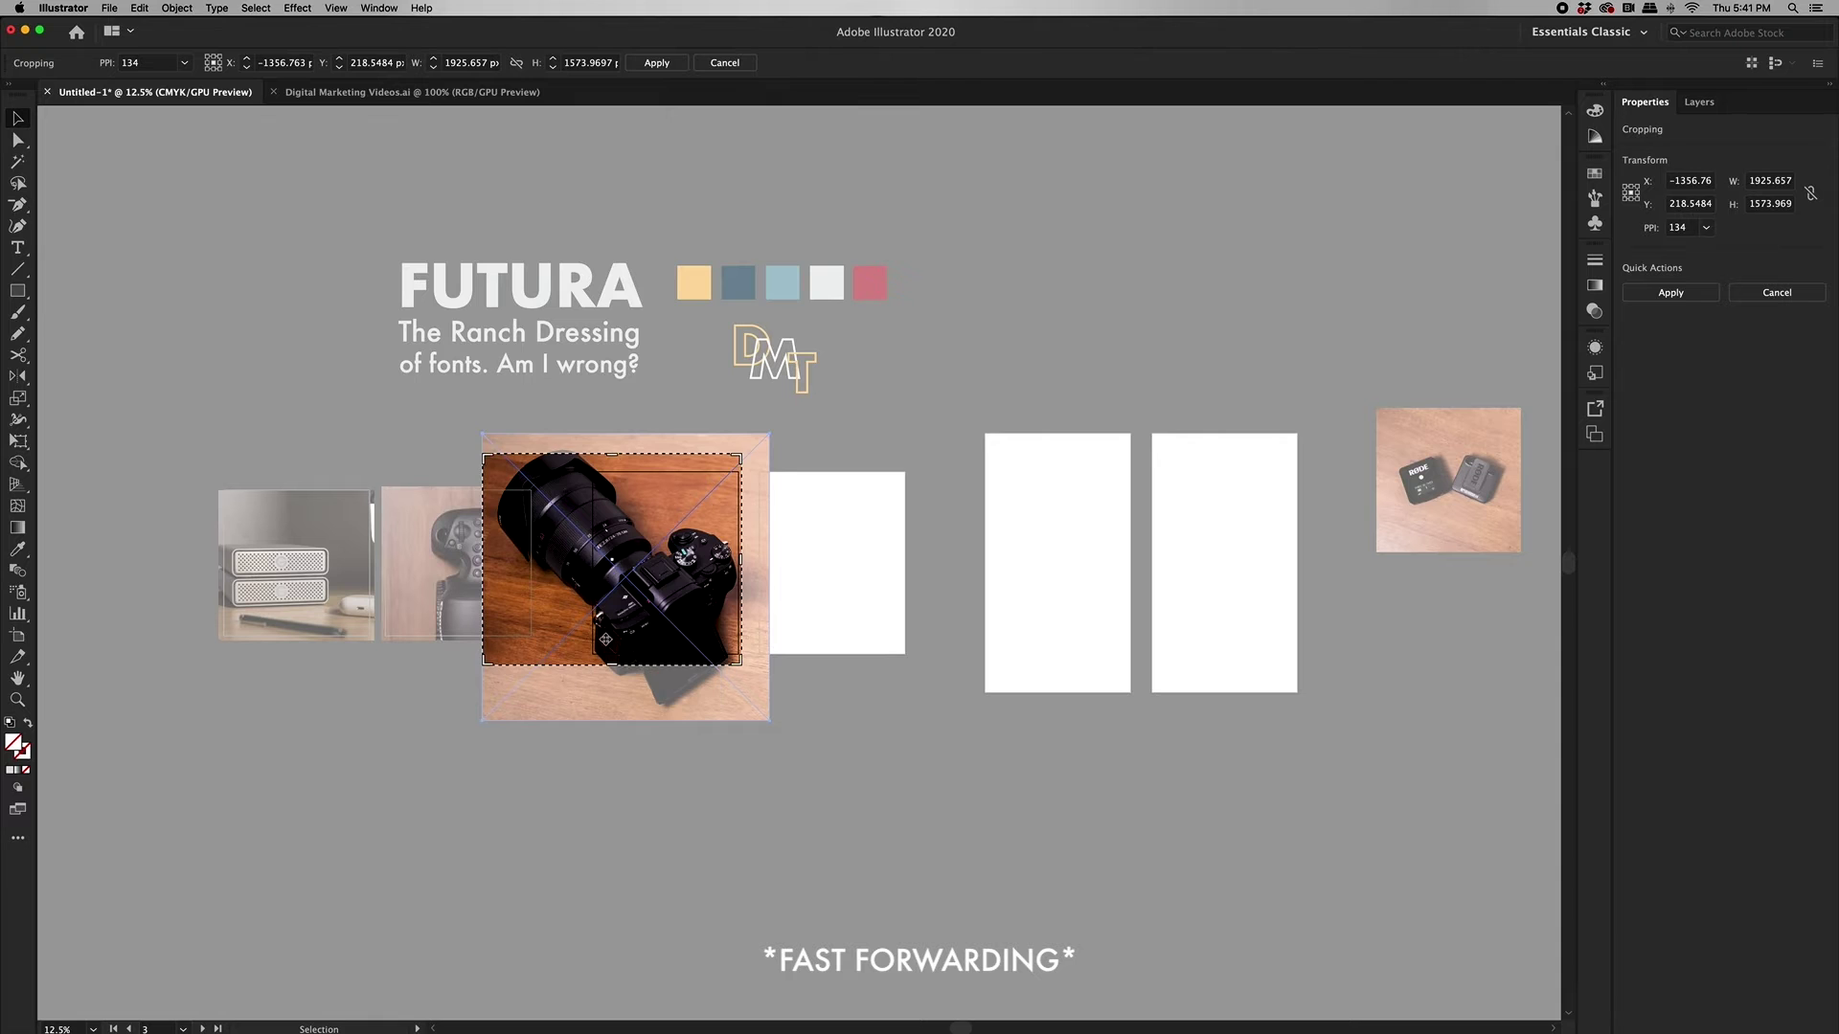
left_click_drag(525, 555, 586, 554)
left_click_drag(669, 456, 670, 467)
key("Return")
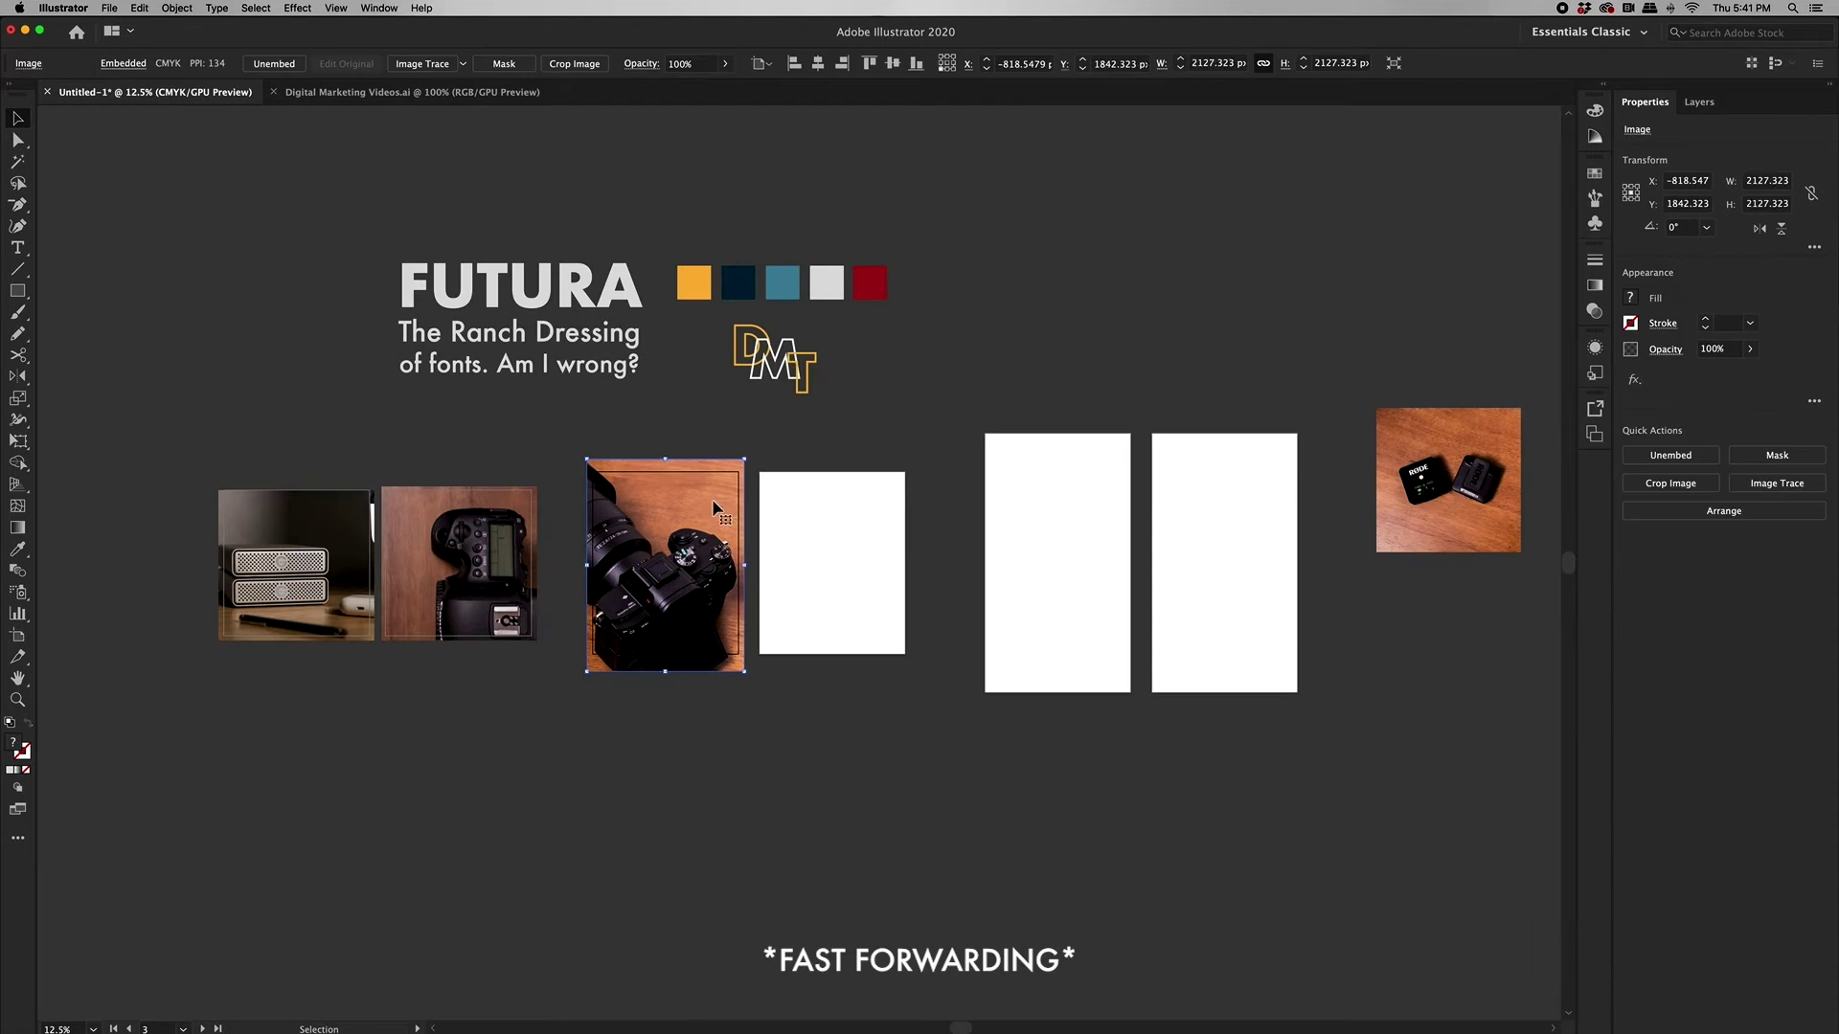
- Move Insta-7.jpg over artboard 4, rotate it to about 315°, and scale it proportionally to about 2605 px square
left_click(1482, 496)
left_click_drag(1527, 405, 1415, 370)
left_click_drag(1515, 514, 893, 562)
left_click_drag(908, 462, 989, 689)
left_click_drag(817, 616, 772, 627)
left_click_drag(948, 463, 992, 585)
left_click_drag(831, 418, 827, 375)
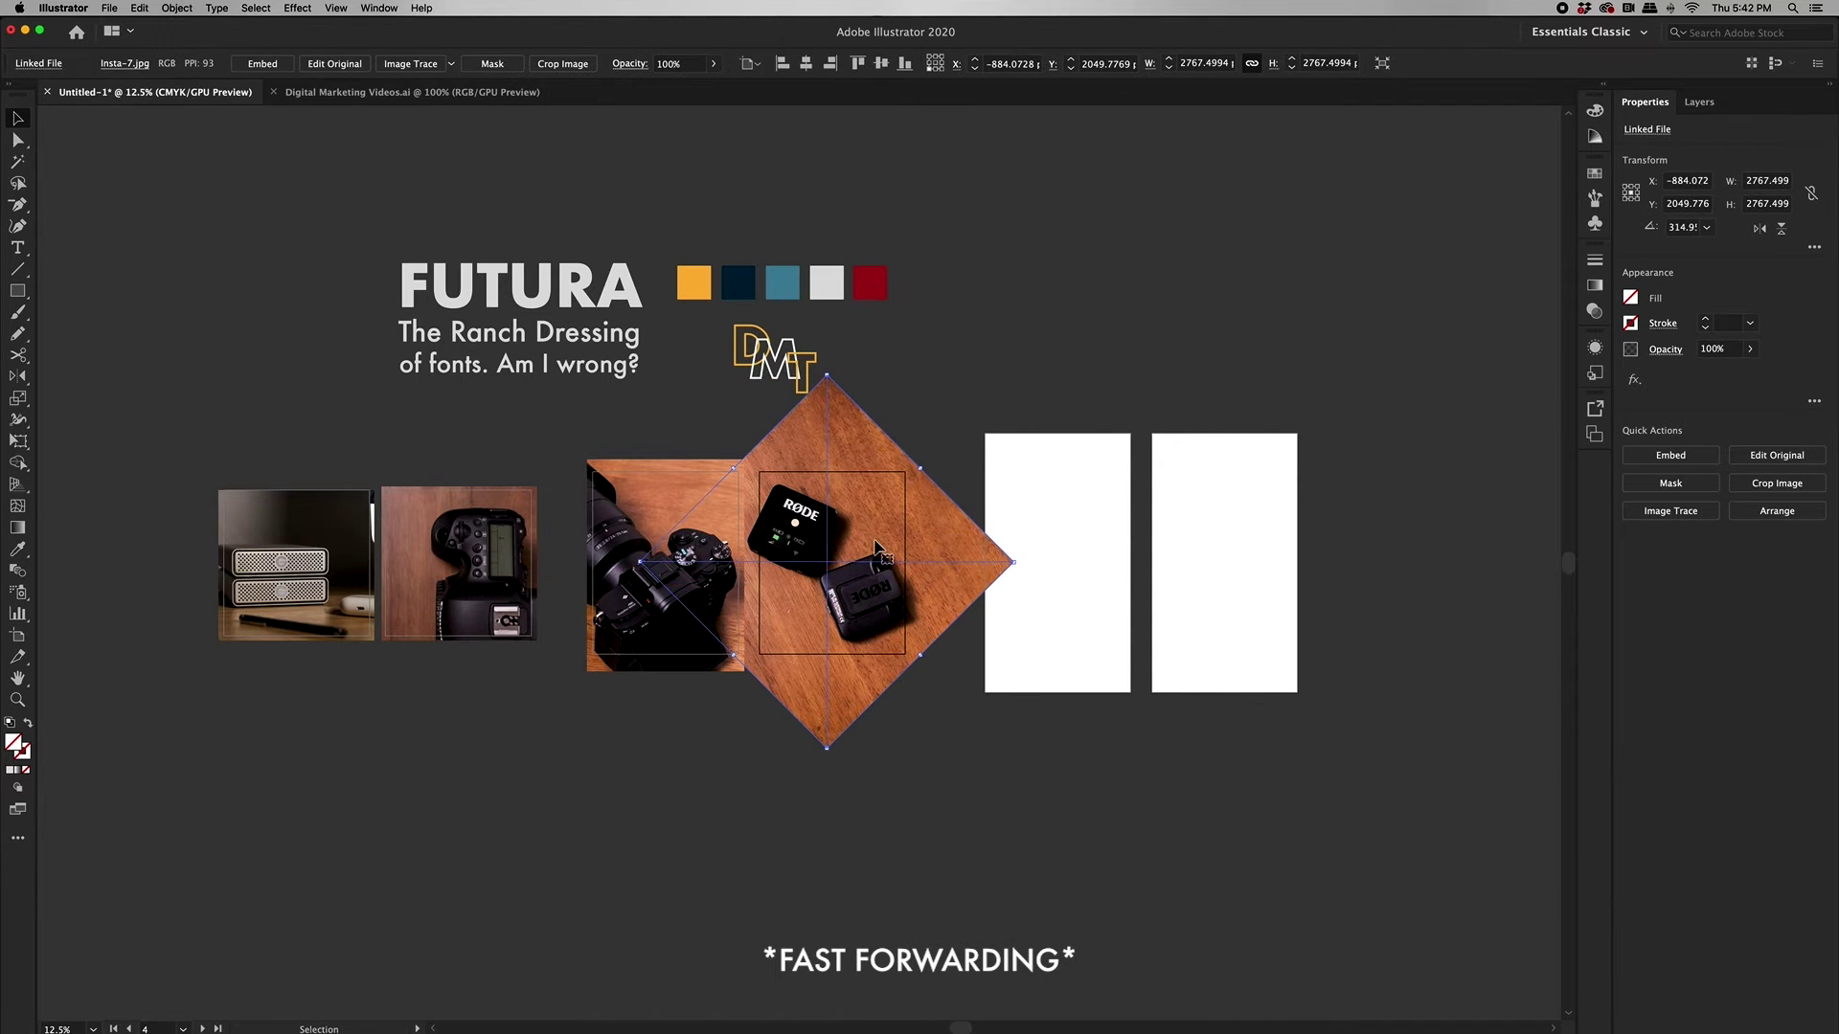
left_click_drag(831, 747, 825, 731)
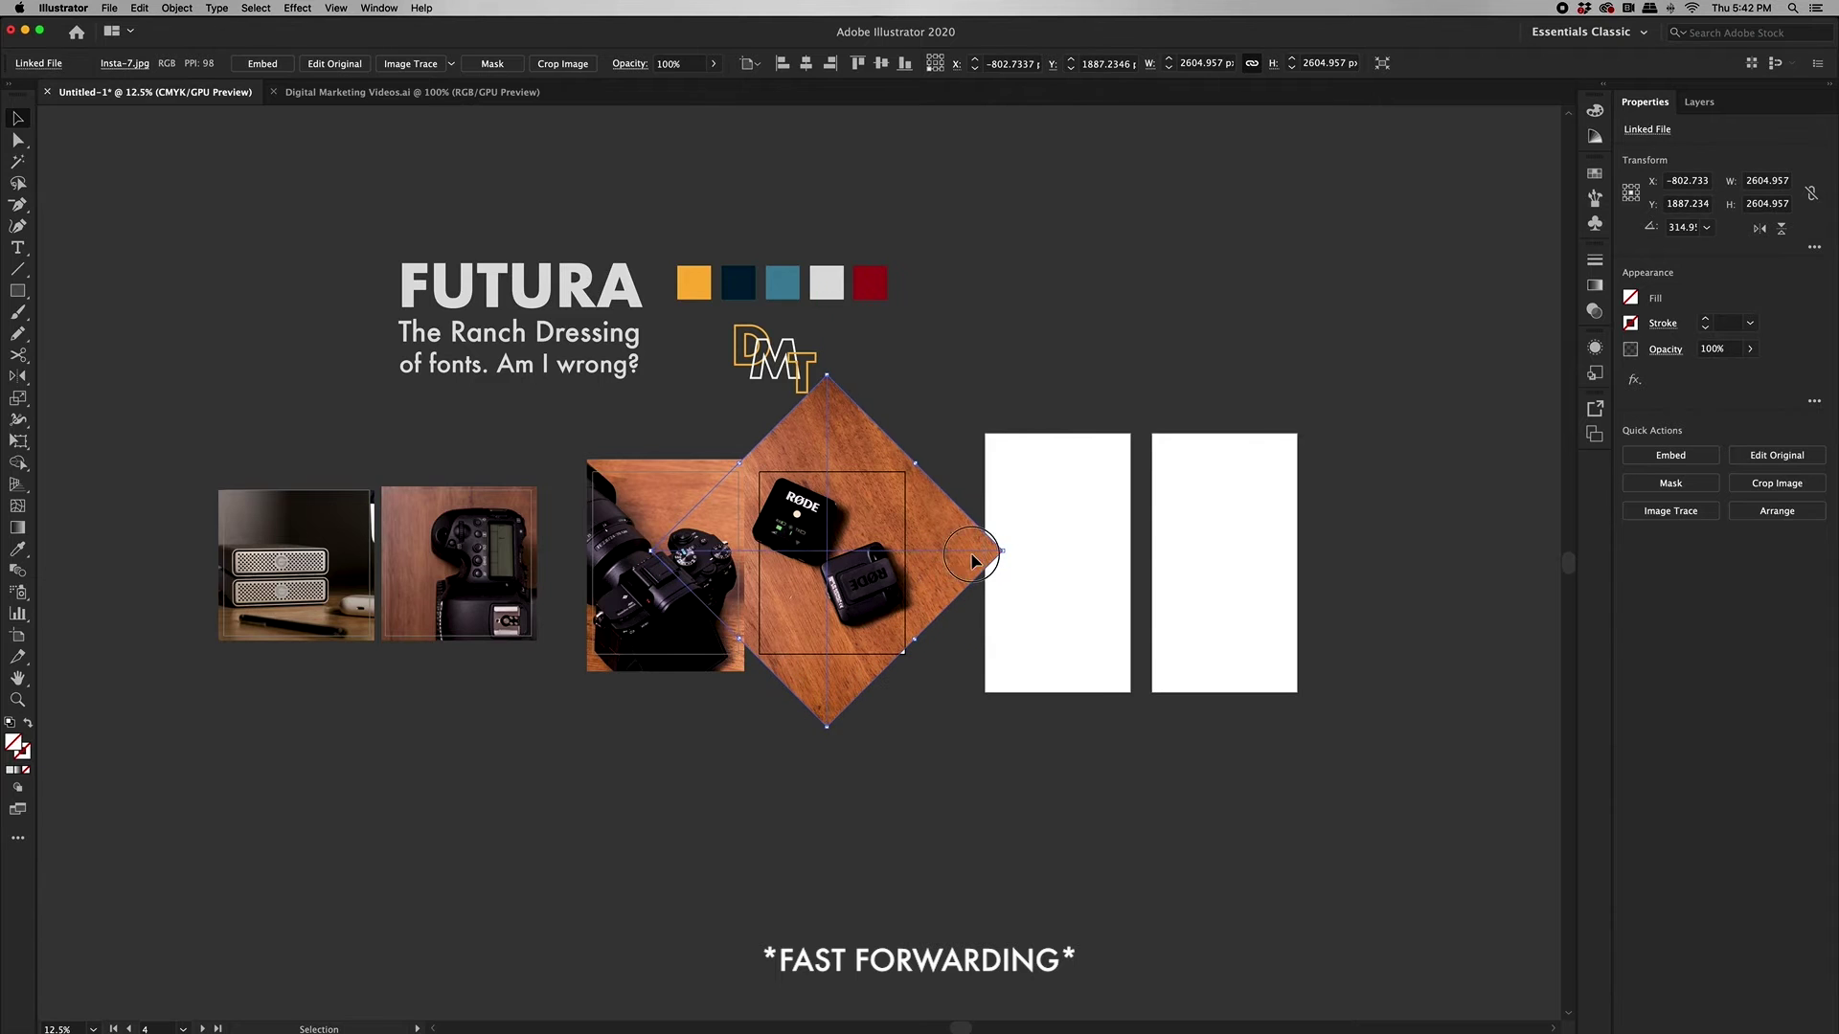
- Crop the rotated microphone photo to about 1137 by 1428 px, slightly larger than artboard 4
left_click(1776, 482)
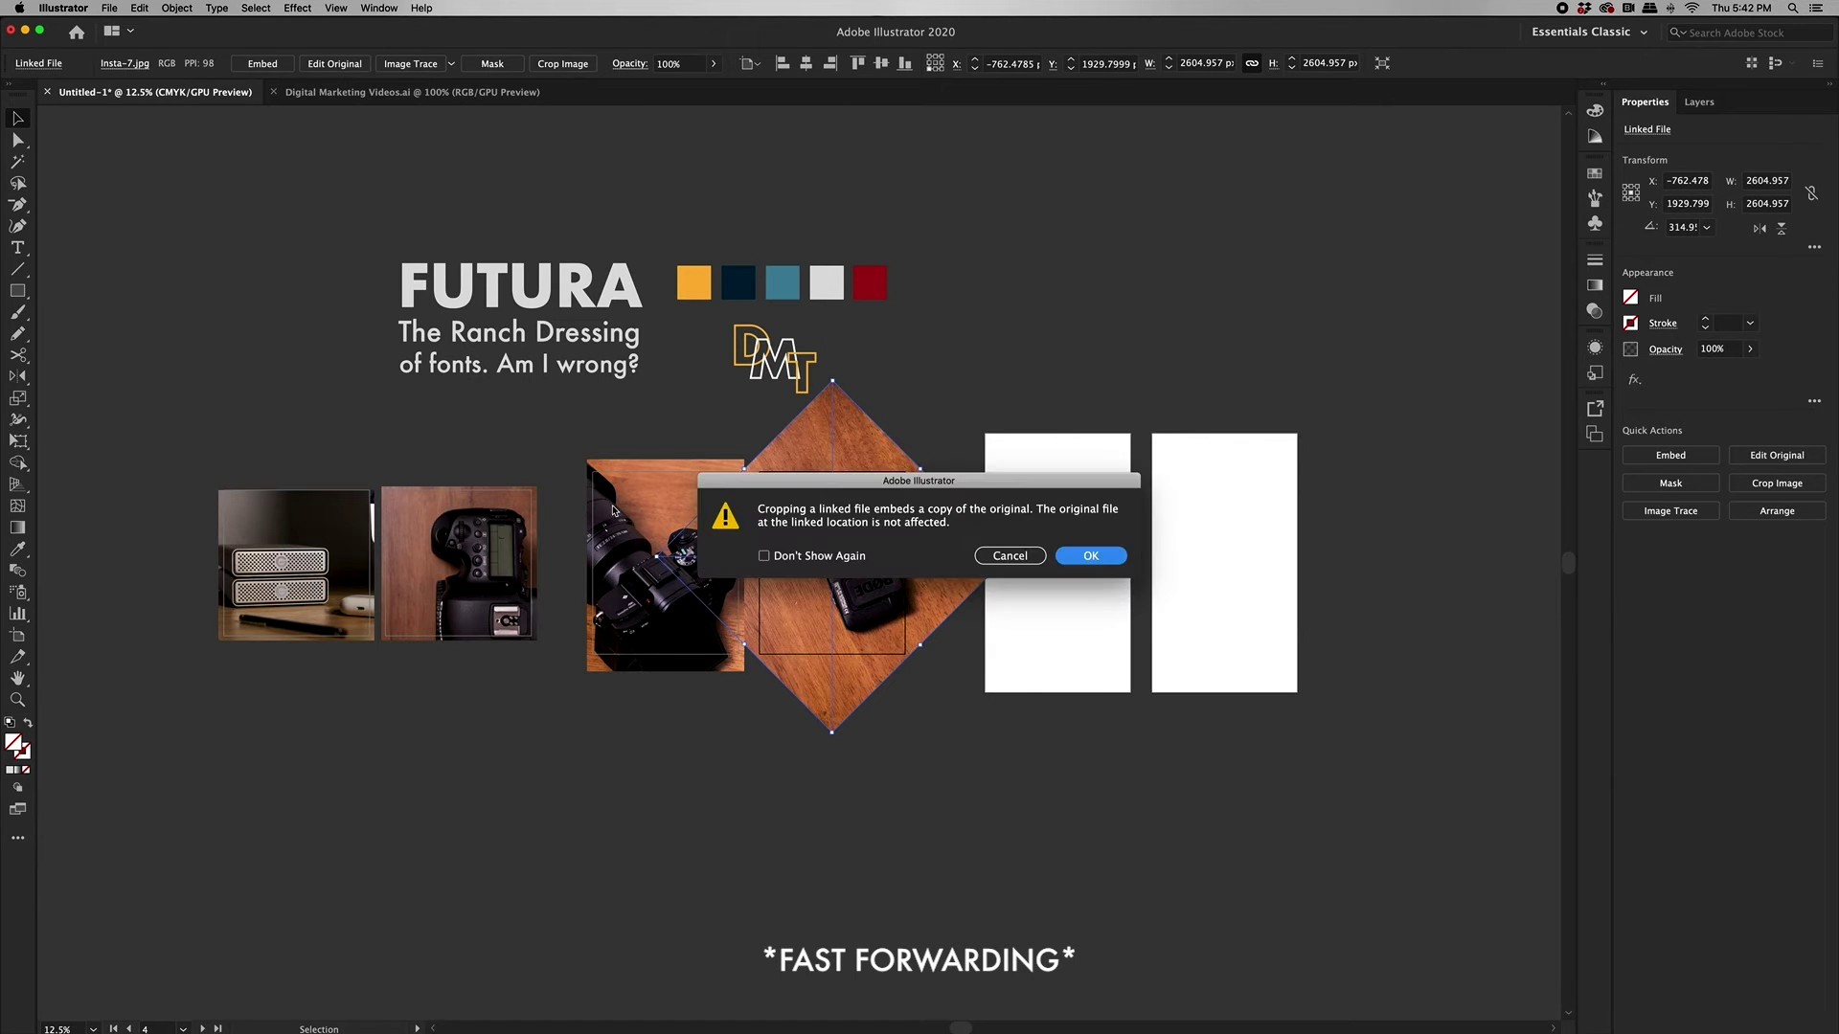
left_click(1099, 563)
left_click_drag(979, 384, 898, 487)
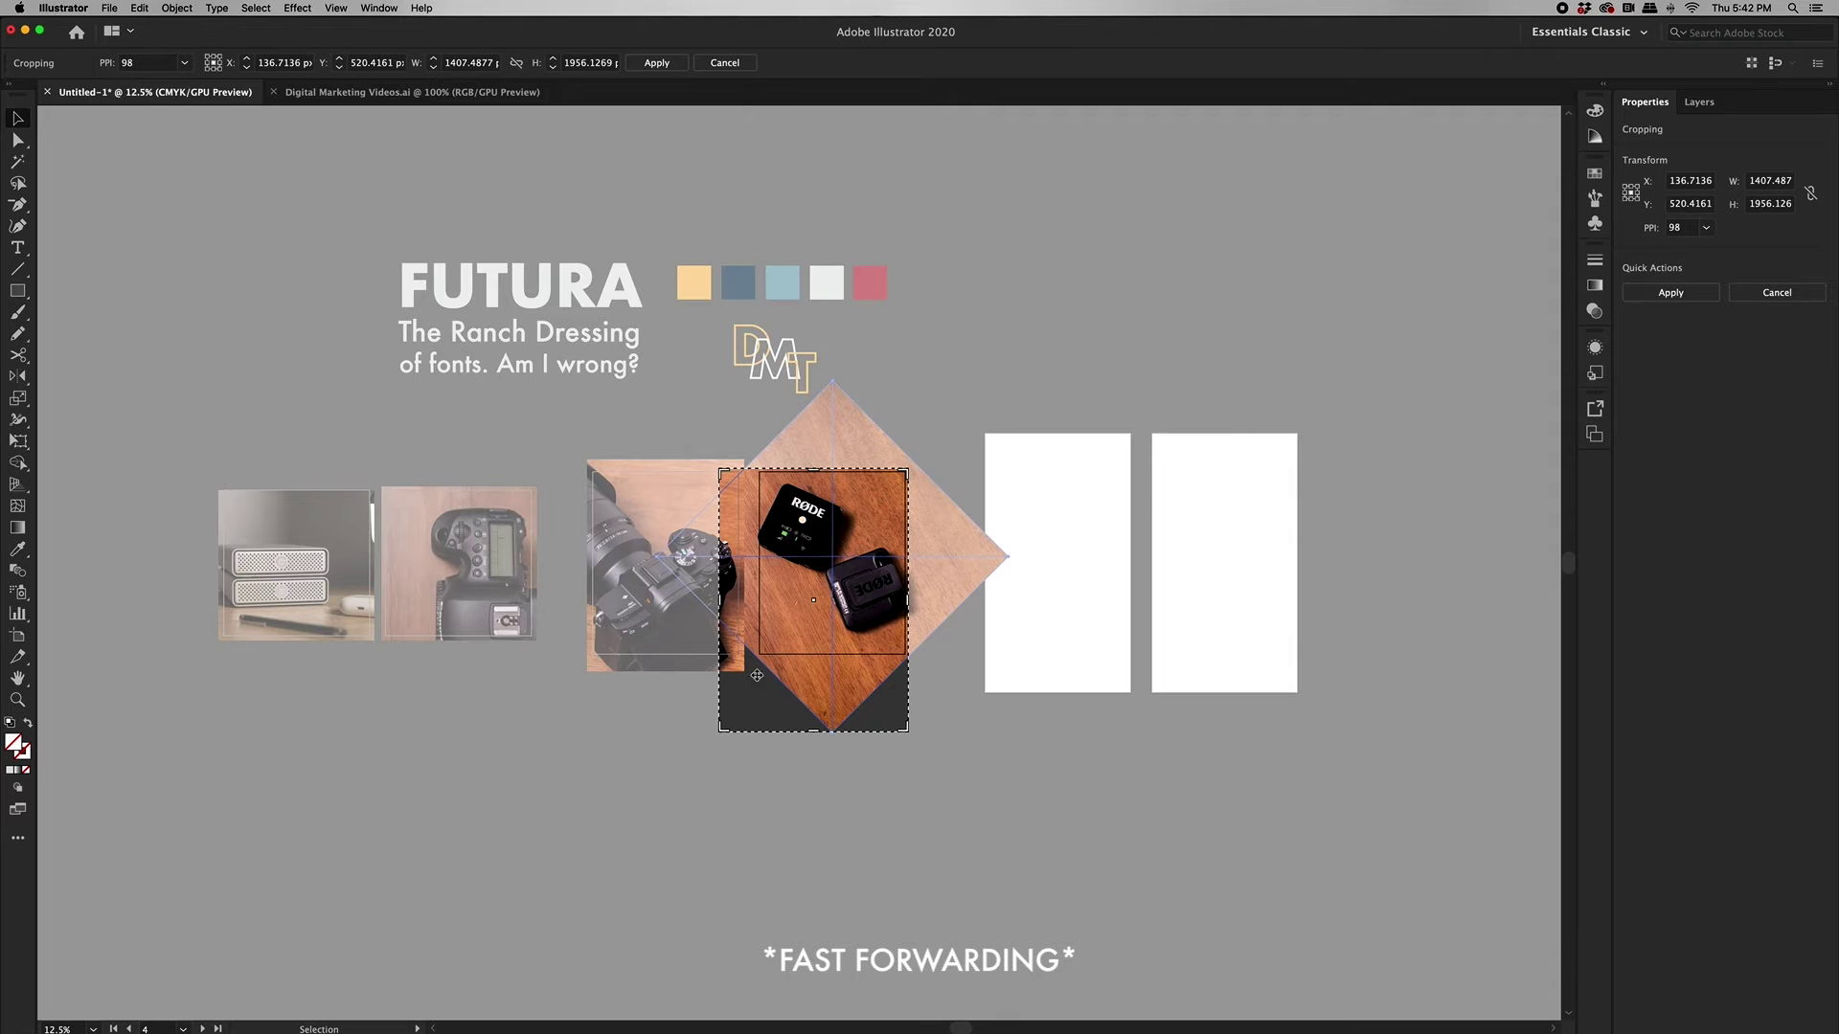
left_click_drag(721, 733, 756, 659)
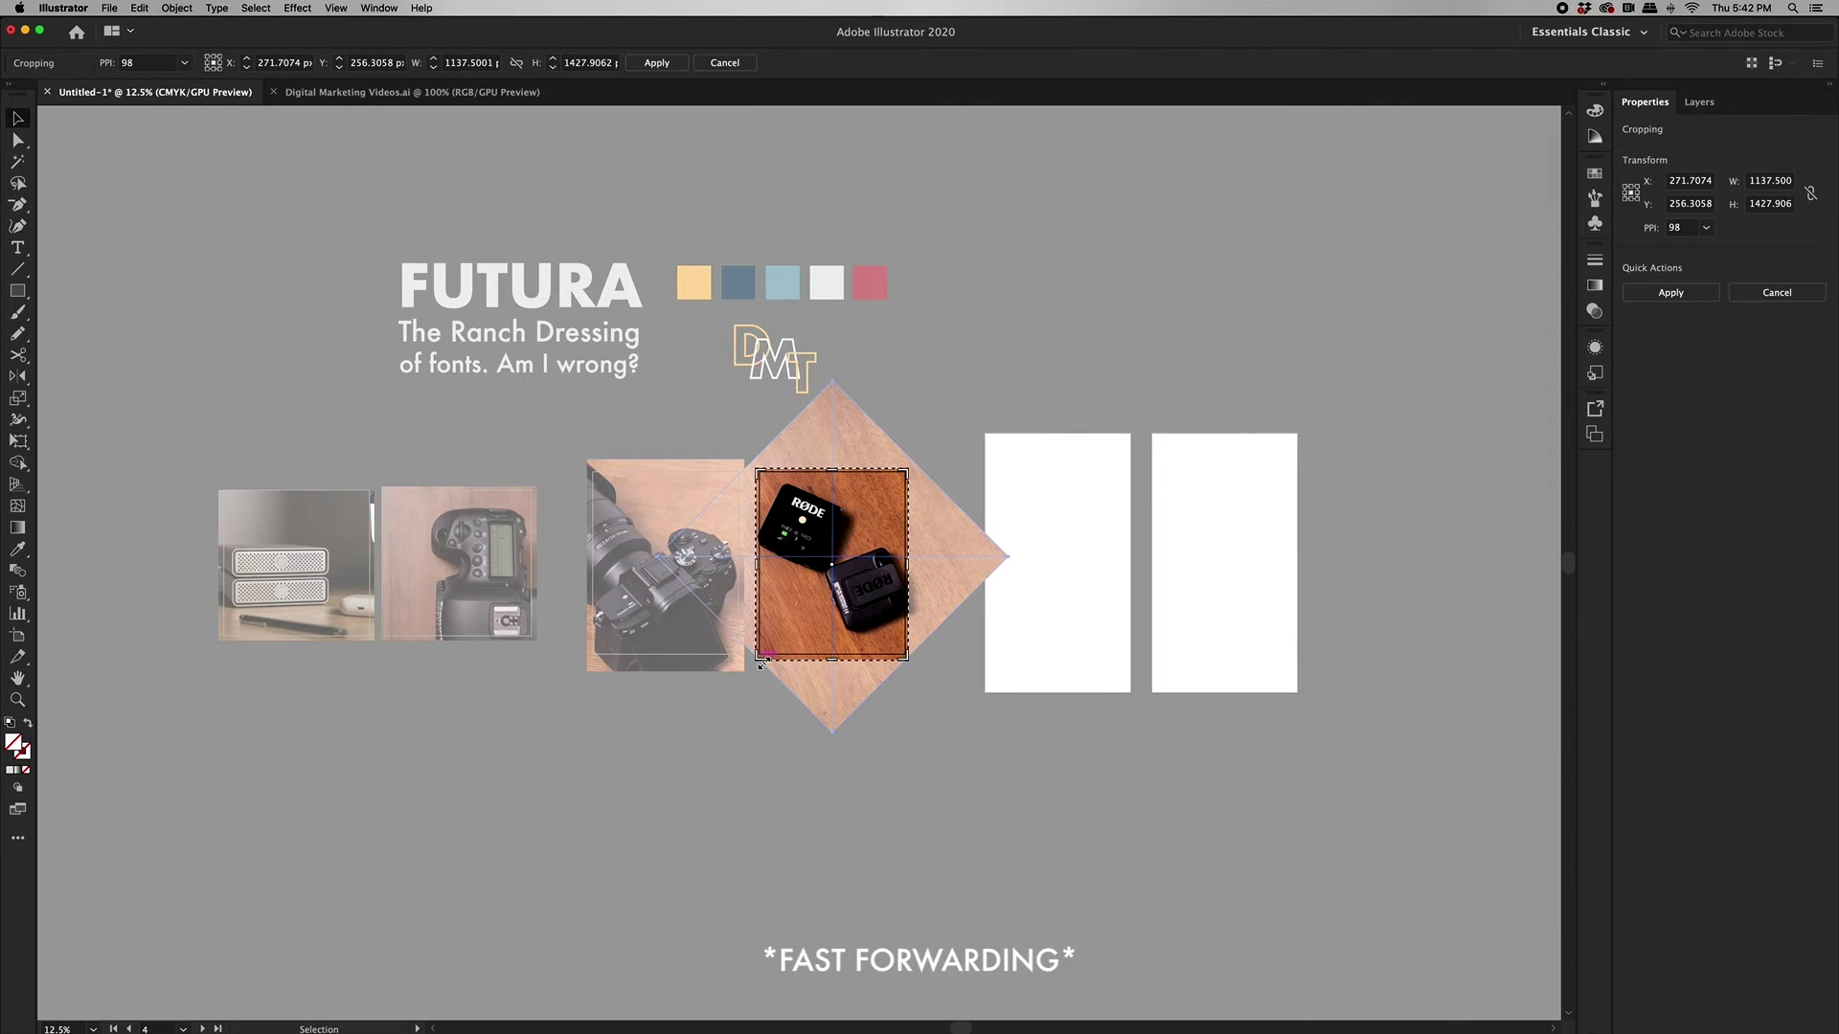
key("Return")
- Duplicate the cropped camera-with-lens photo onto artboard 5 and scale the copy proportionally to about 1517 by 2048 px
left_click(640, 575)
left_click_drag(639, 574, 1032, 543)
left_click_drag(1138, 640, 1185, 755)
left_click_drag(1101, 670, 1052, 664)
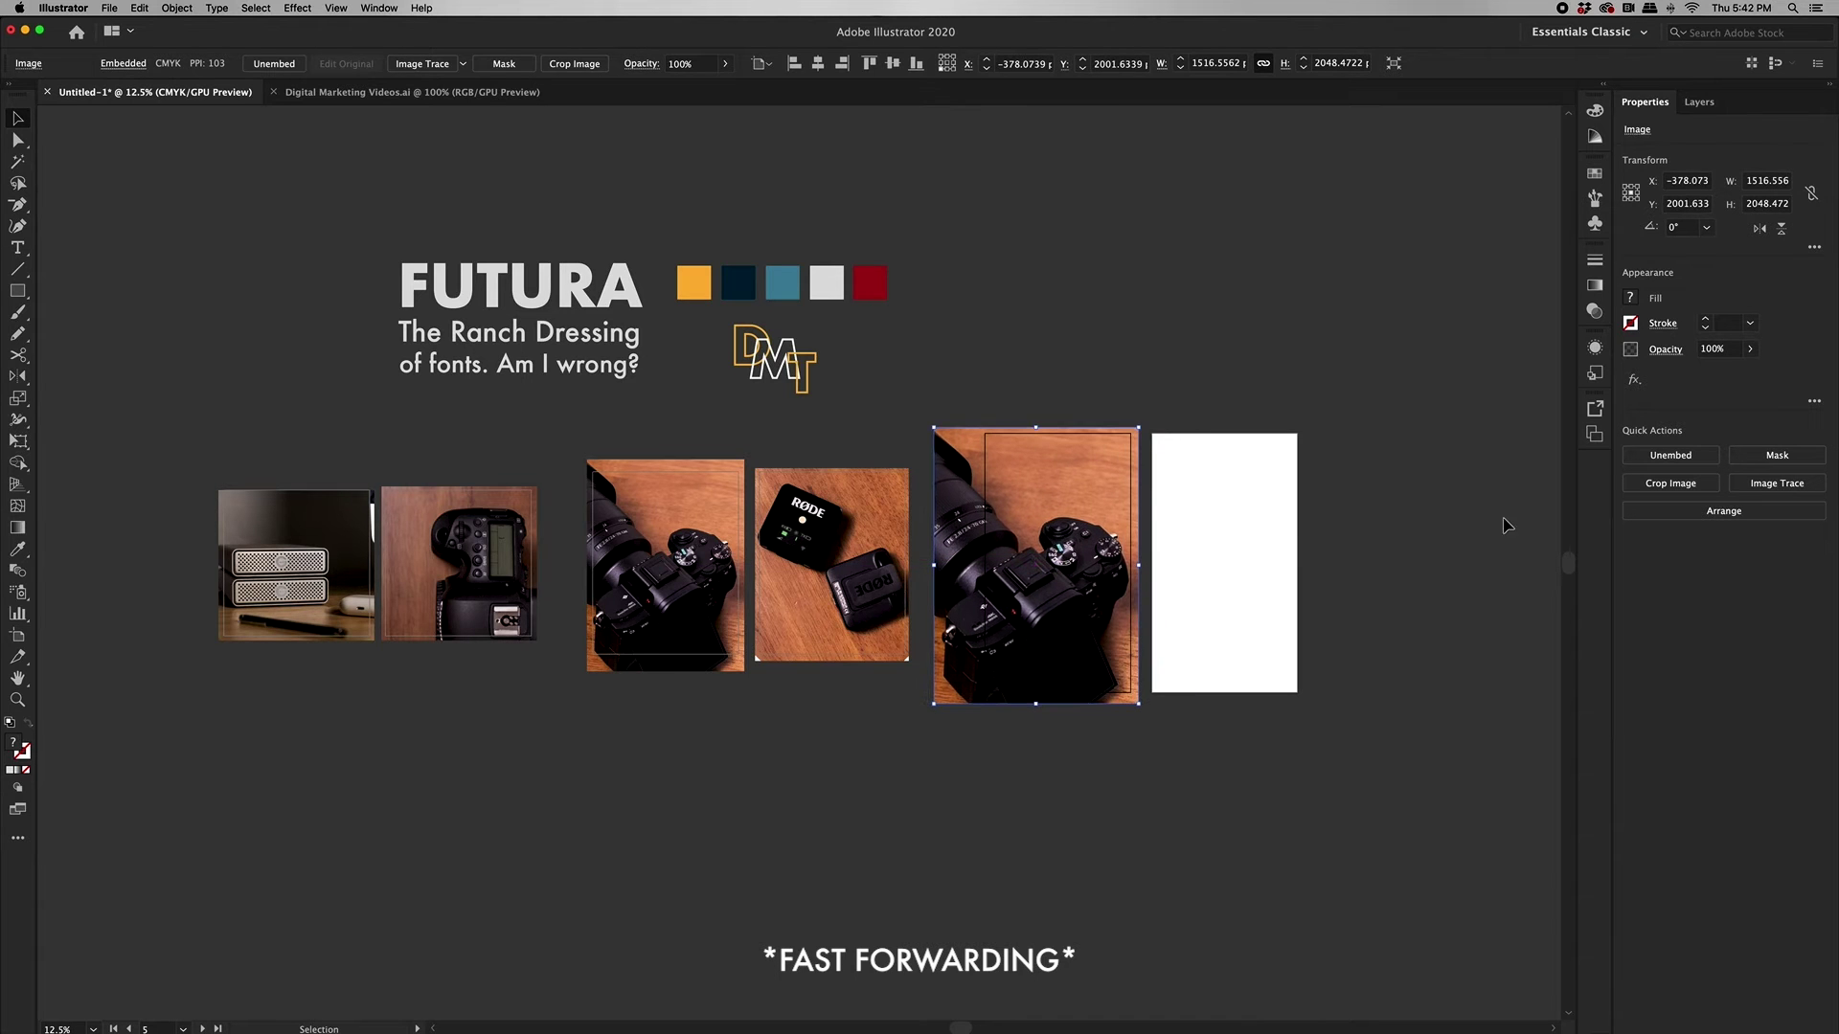
- Crop the enlarged camera copy so it extends only slightly beyond the edges of artboard 5
left_click(1701, 486)
left_click_drag(944, 531, 975, 533)
left_click_drag(1055, 634, 1064, 696)
key("Return")
- Duplicate the cropped speaker photo onto artboard 6 and scale the copy proportionally to about 2231 by 2151 px
left_click(290, 586)
left_click_drag(289, 585, 1240, 526)
left_click_drag(1325, 580, 1475, 777)
mouse_move(1321, 632)
left_mouse_down()
mouse_move(1173, 620)
mouse_move(1296, 622)
left_mouse_up()
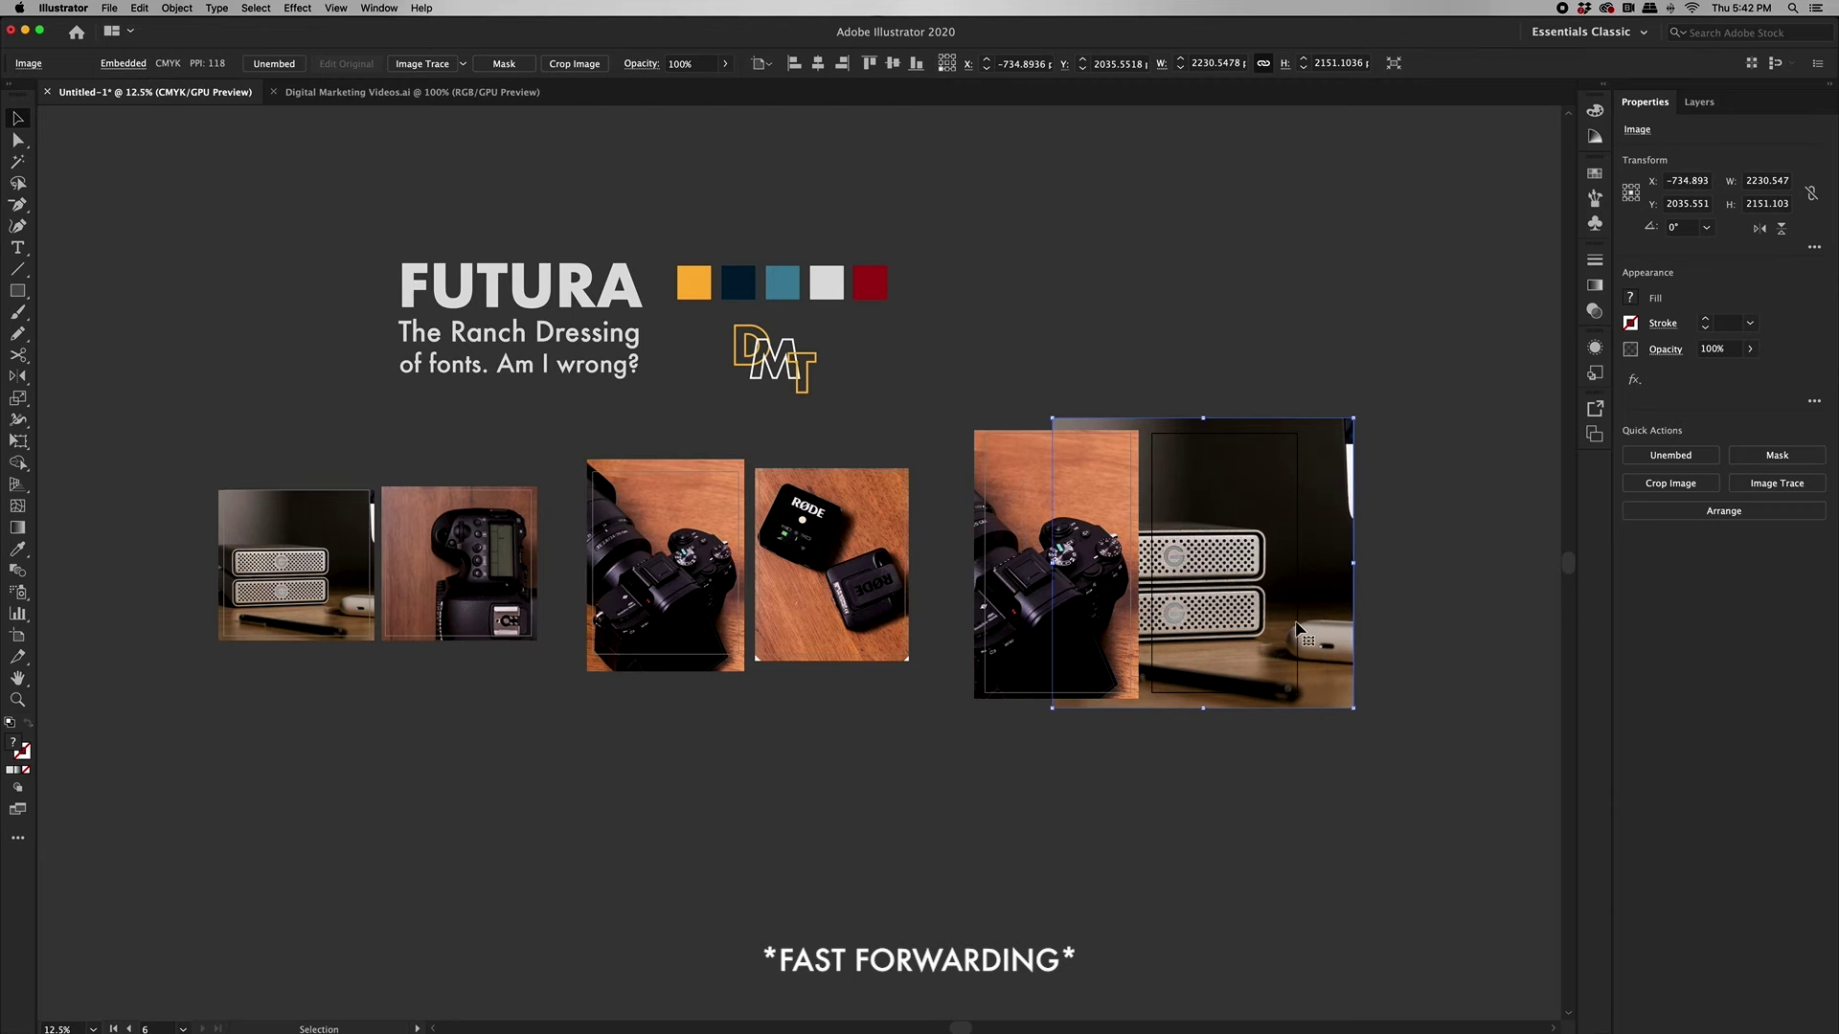
- Crop the speaker copy to about 1155 by 2048 px, slightly beyond the edges of artboard 6, and deselect it
left_click(1670, 482)
left_click_drag(1177, 688, 1177, 697)
left_click_drag(1053, 594, 1147, 593)
left_click_drag(1216, 494, 1215, 424)
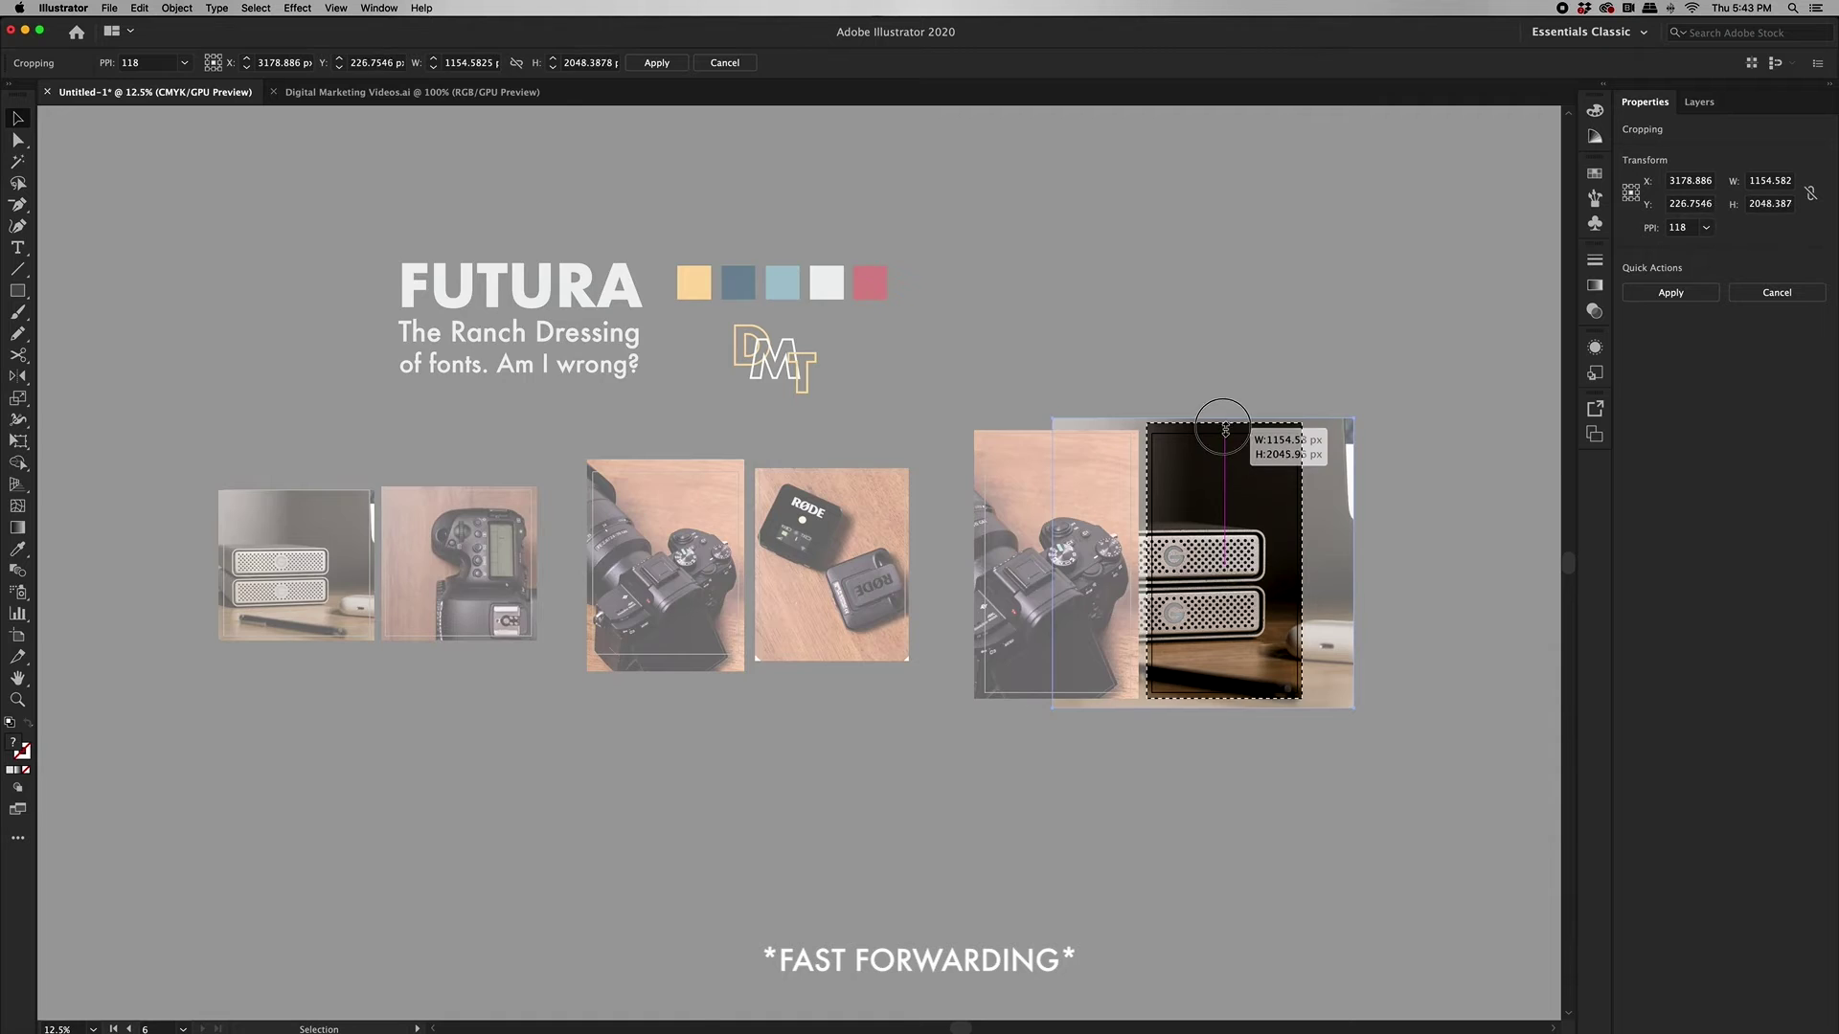
key("Return")
left_click(1301, 329)
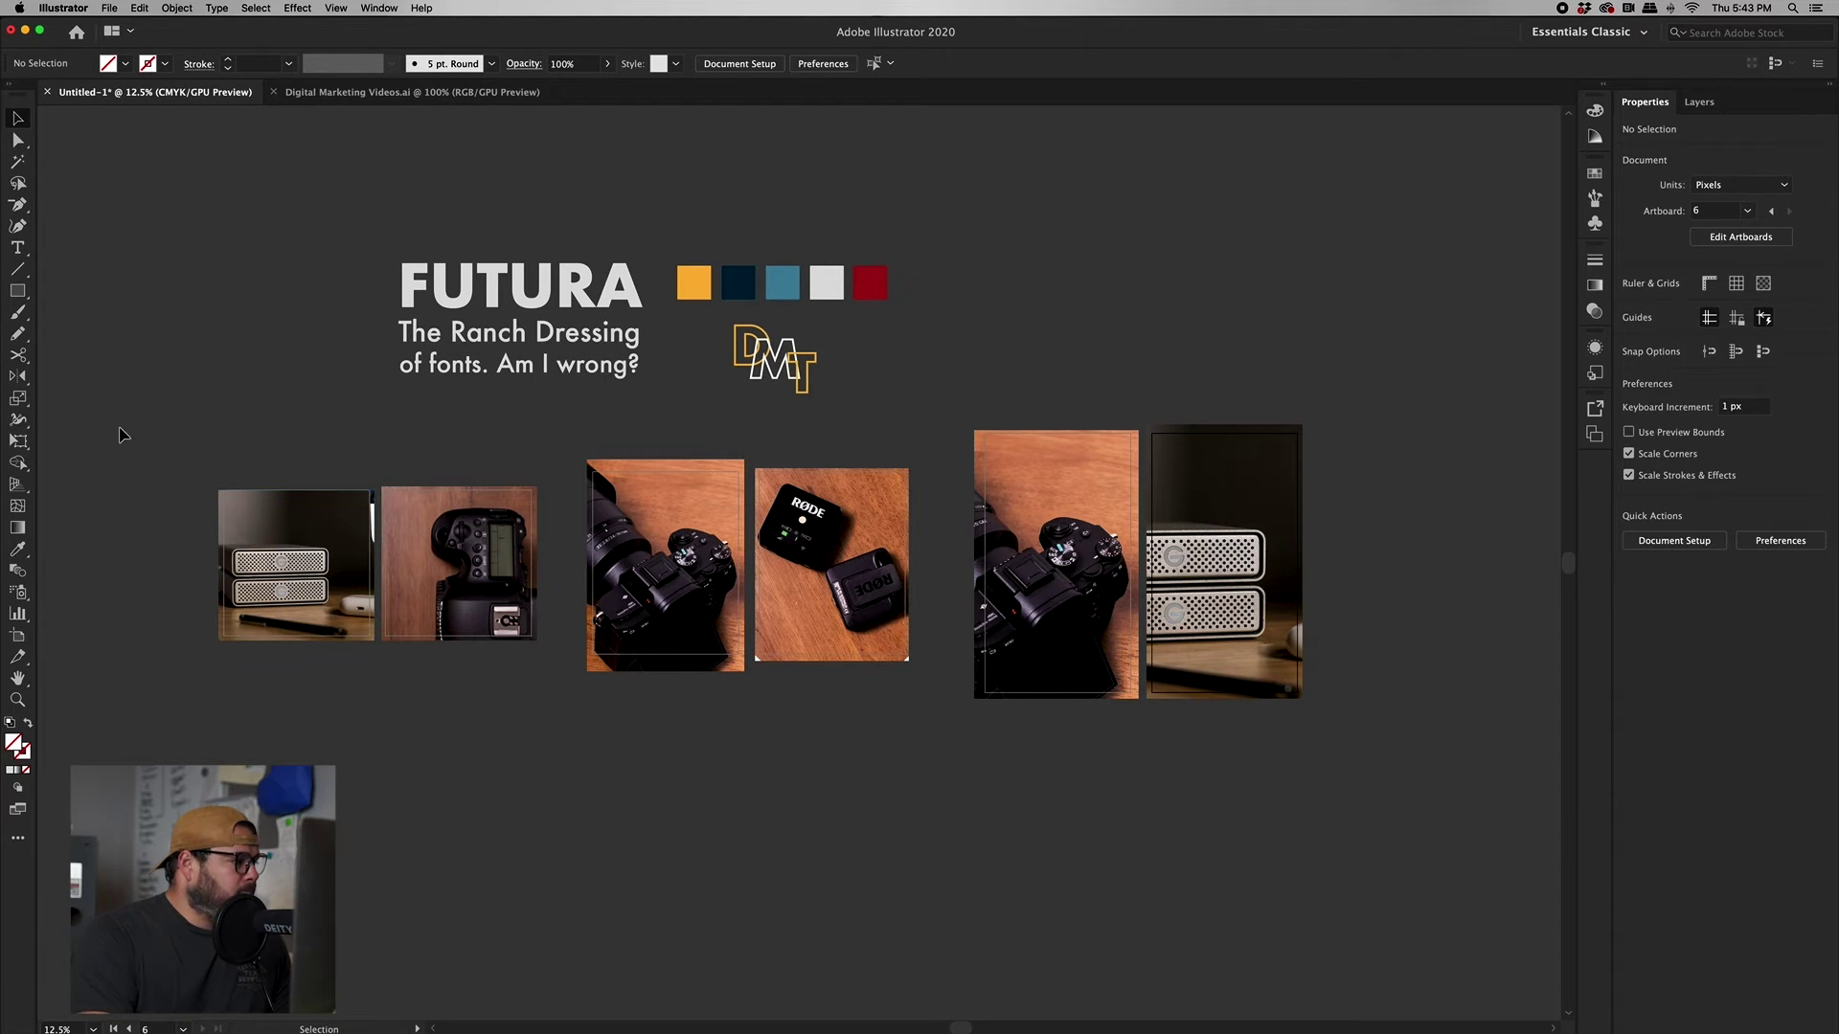
- Draw a rectangle about 580 by 1602 px over the right half of artboard 1 and fill it with the navy swatch's colour
left_click(17, 295)
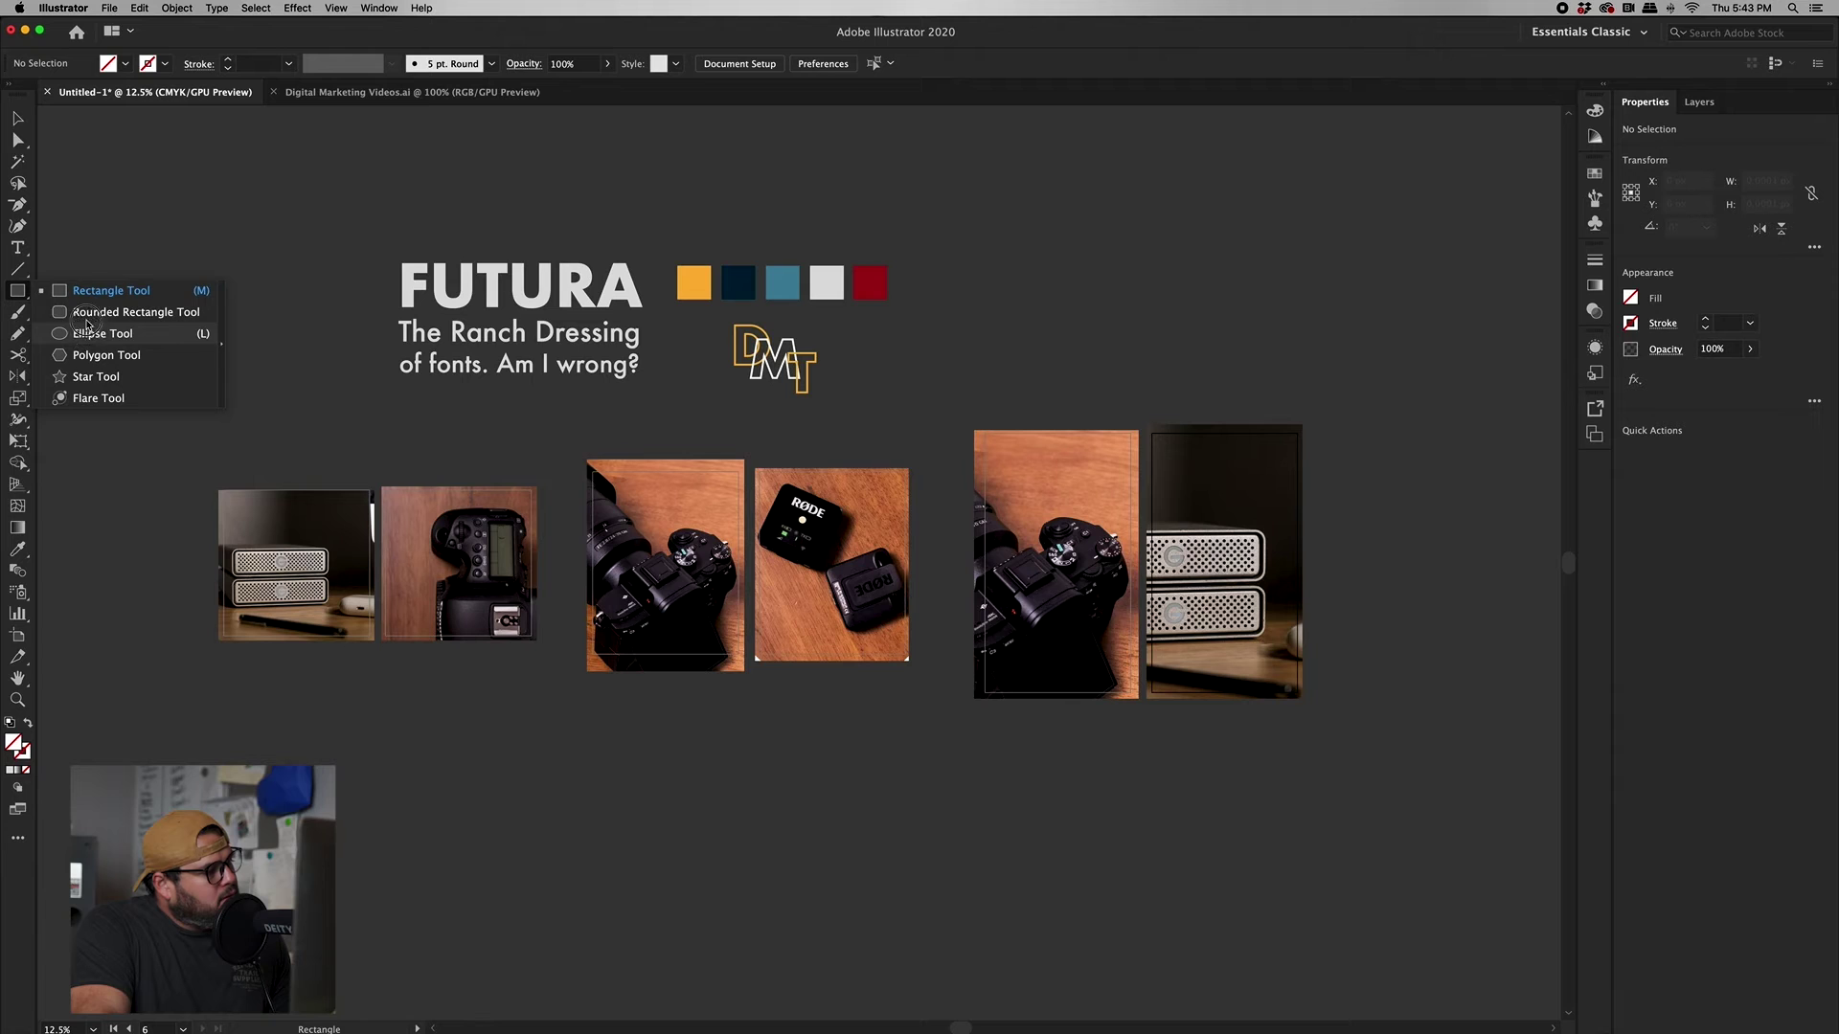
left_click(88, 298)
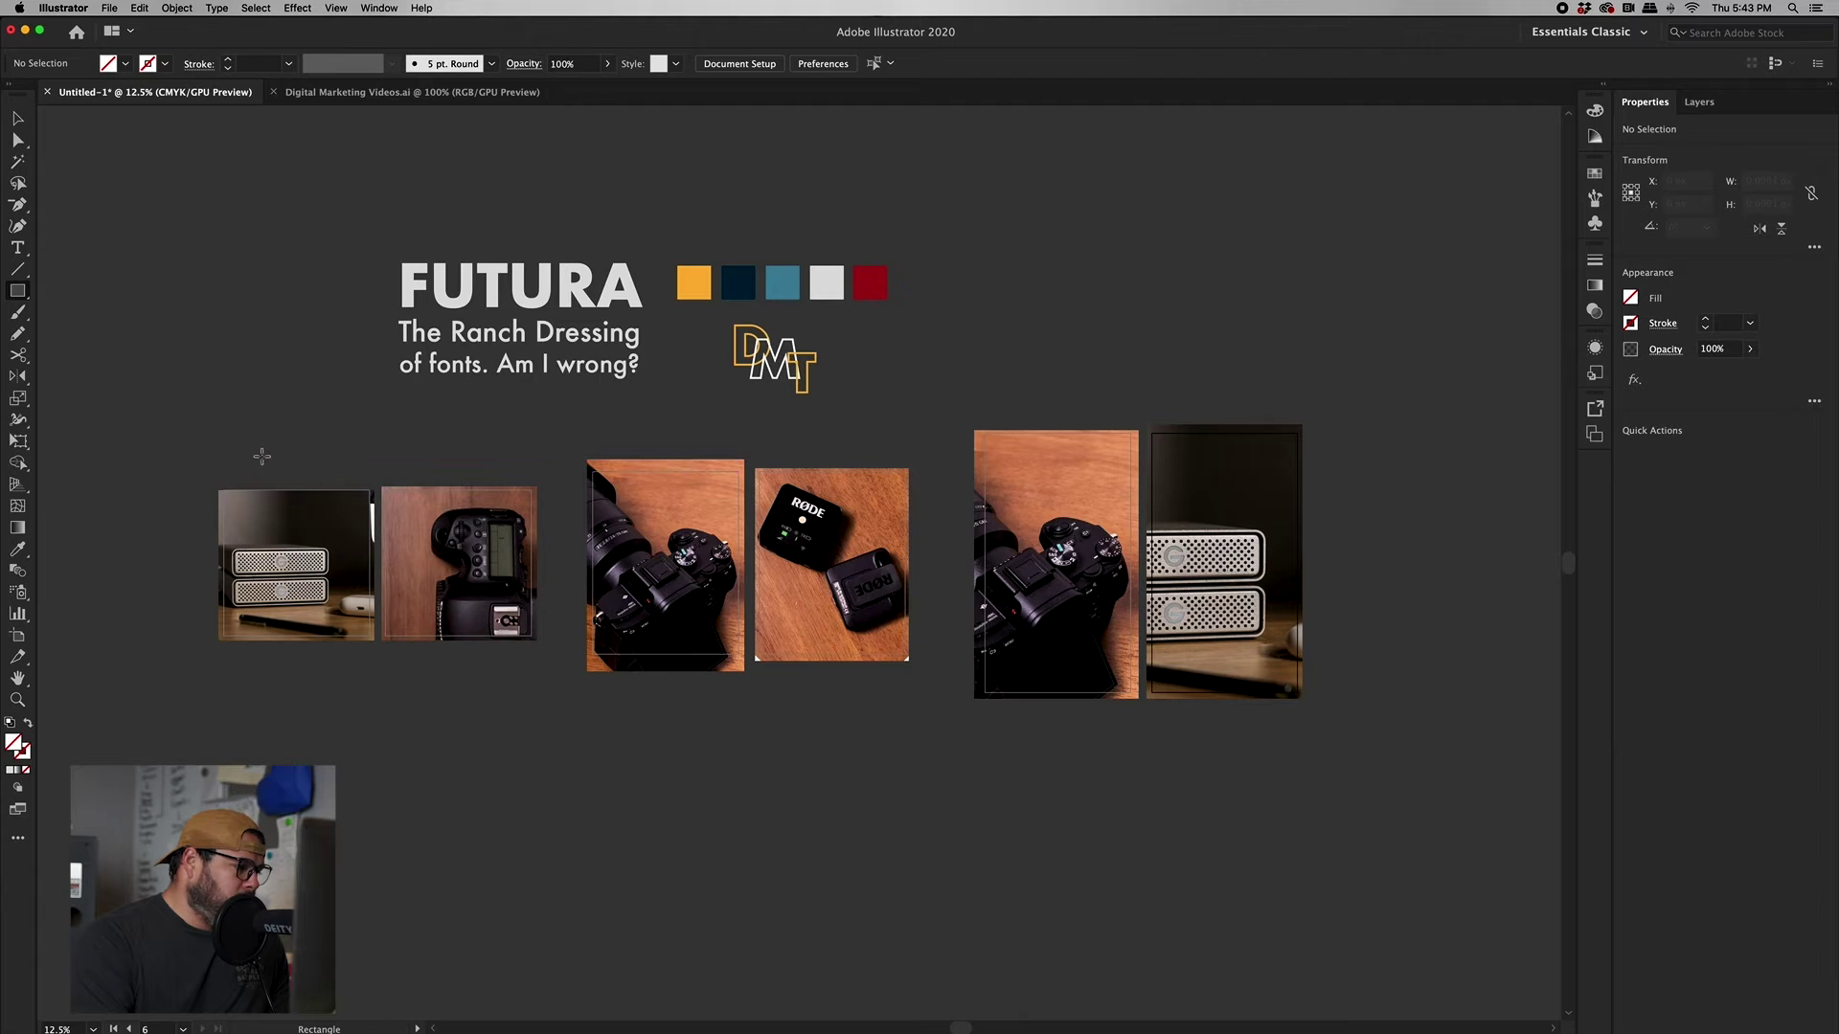
left_click_drag(304, 450, 381, 665)
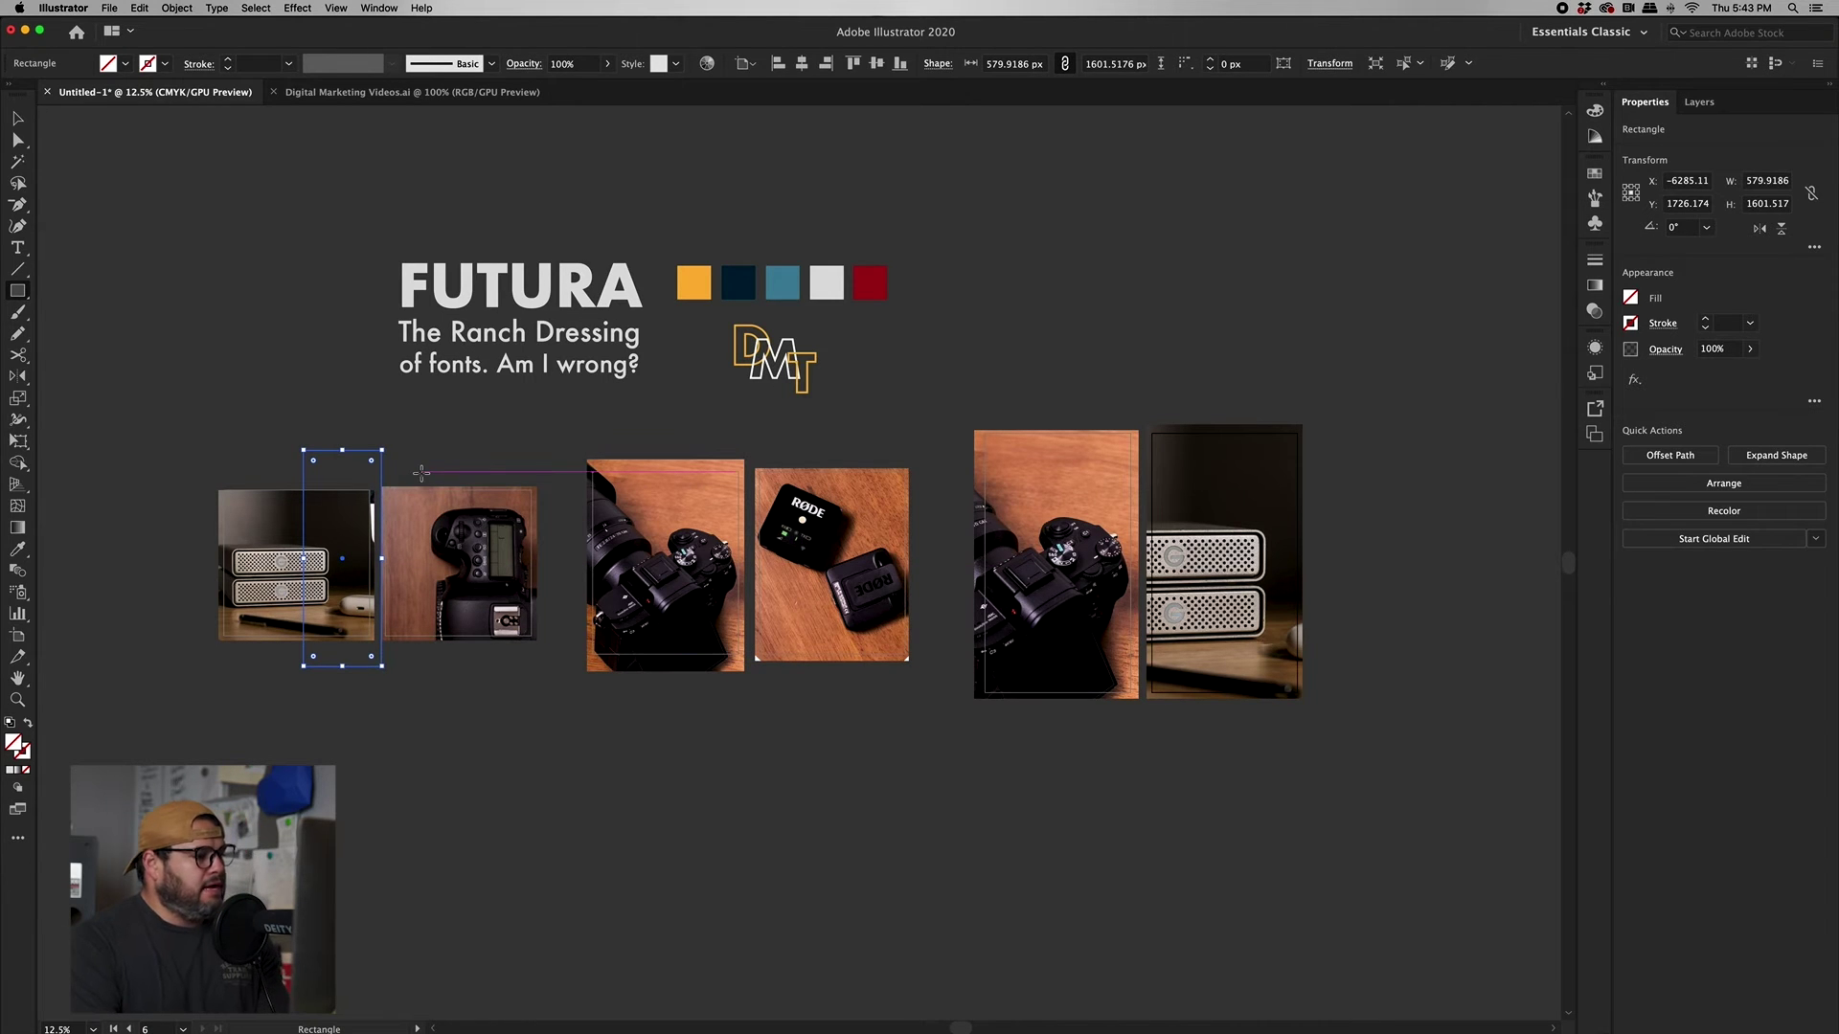
key("i")
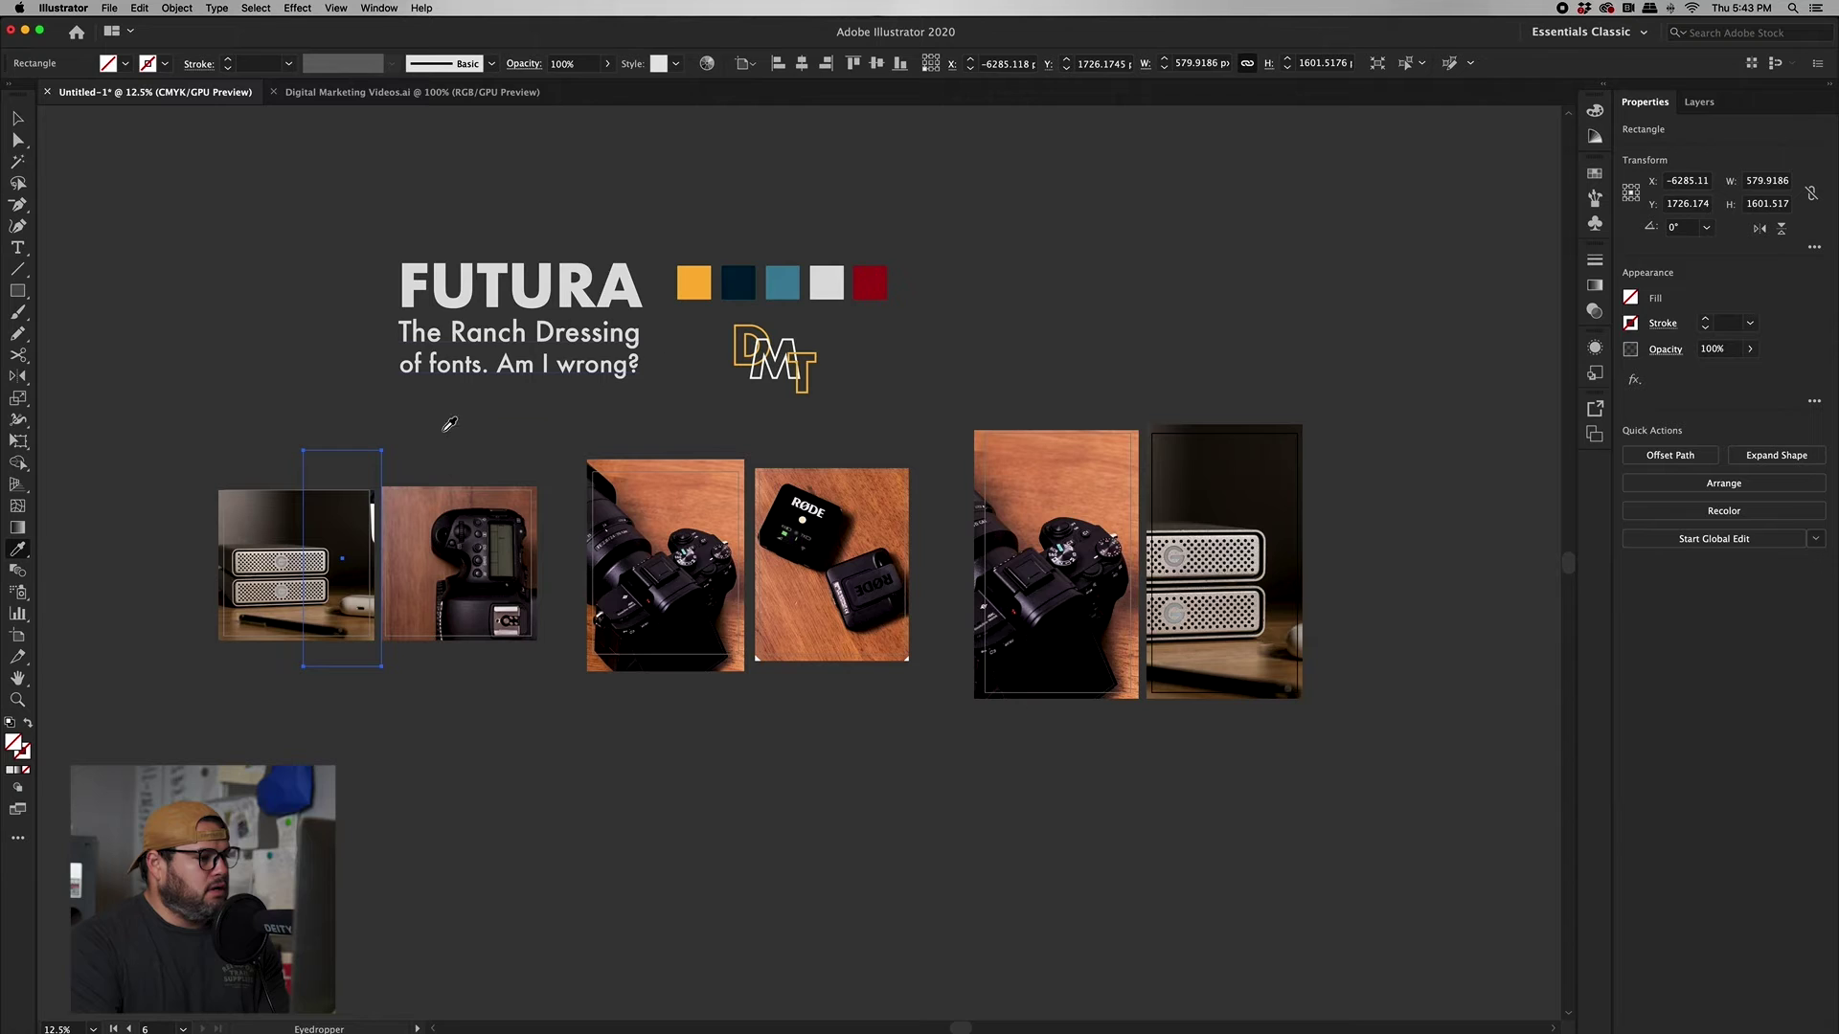
left_click(738, 271)
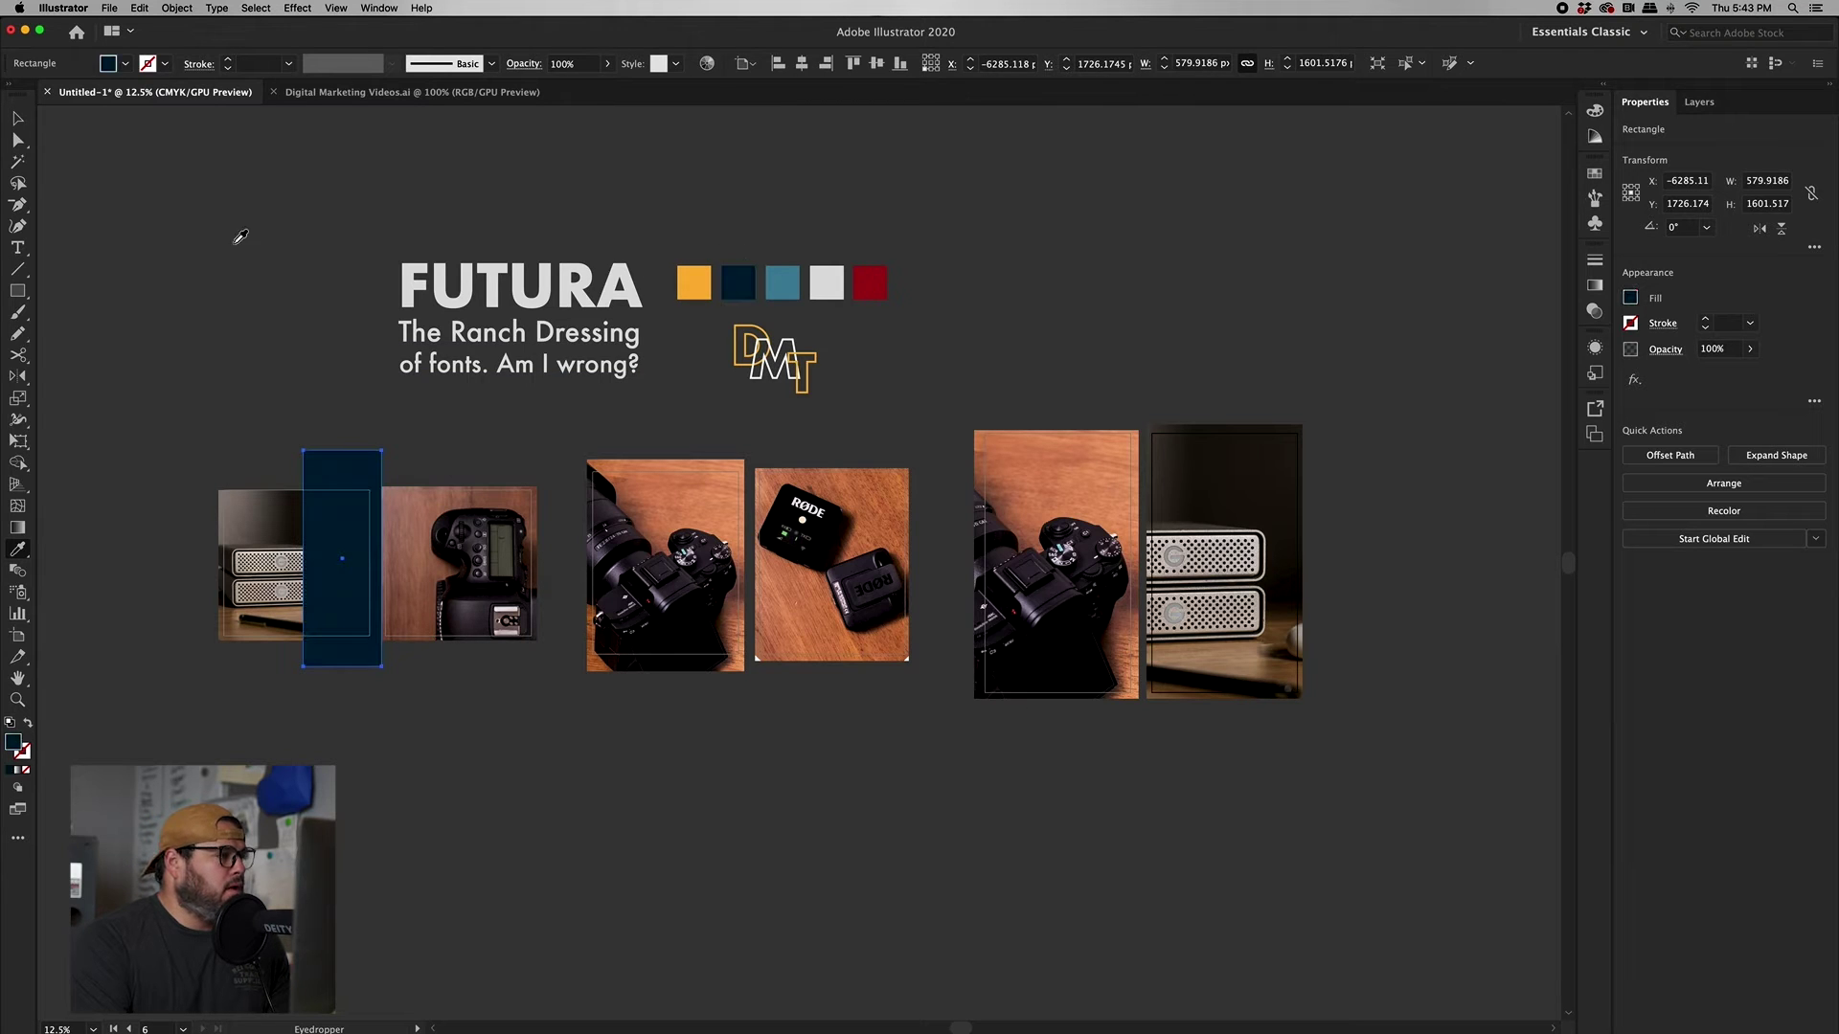
- Align the navy rectangle with the right edge of the speaker photo on artboard 1 and set its opacity to 50%
left_click(17, 118)
left_click_drag(361, 484, 356, 488)
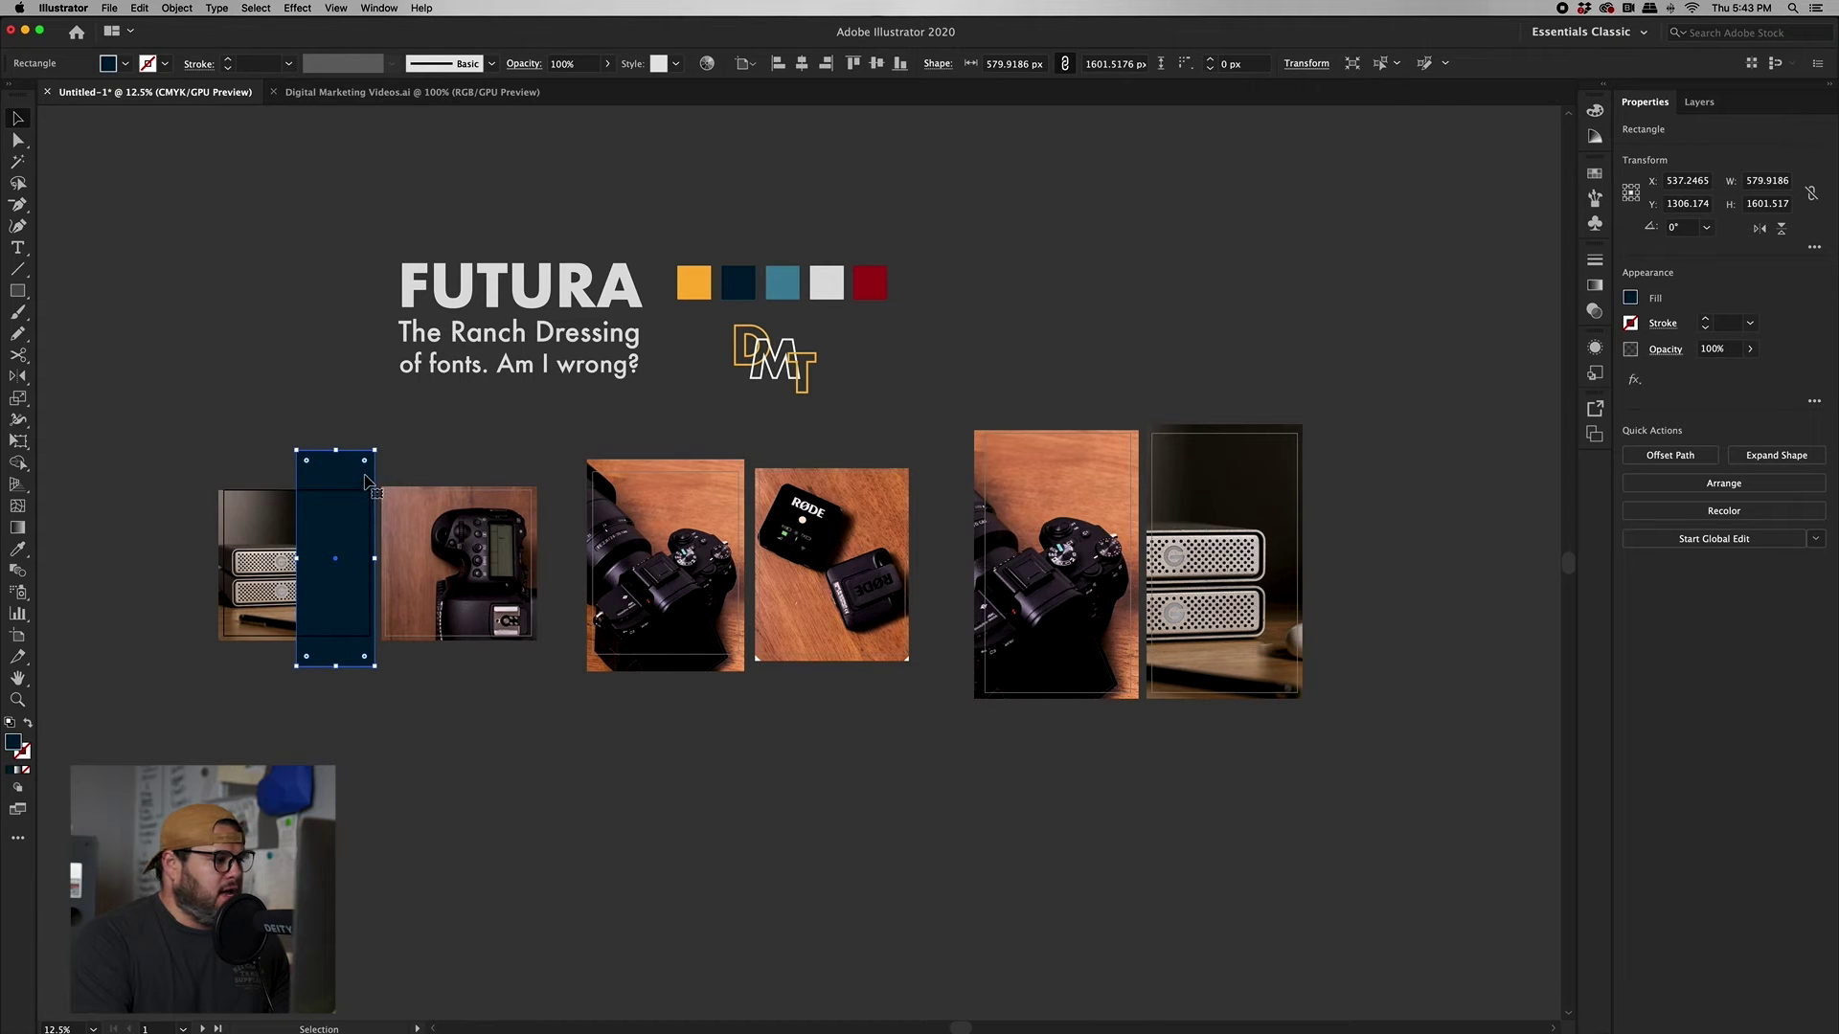
left_click(1750, 349)
left_click_drag(1748, 371, 1714, 376)
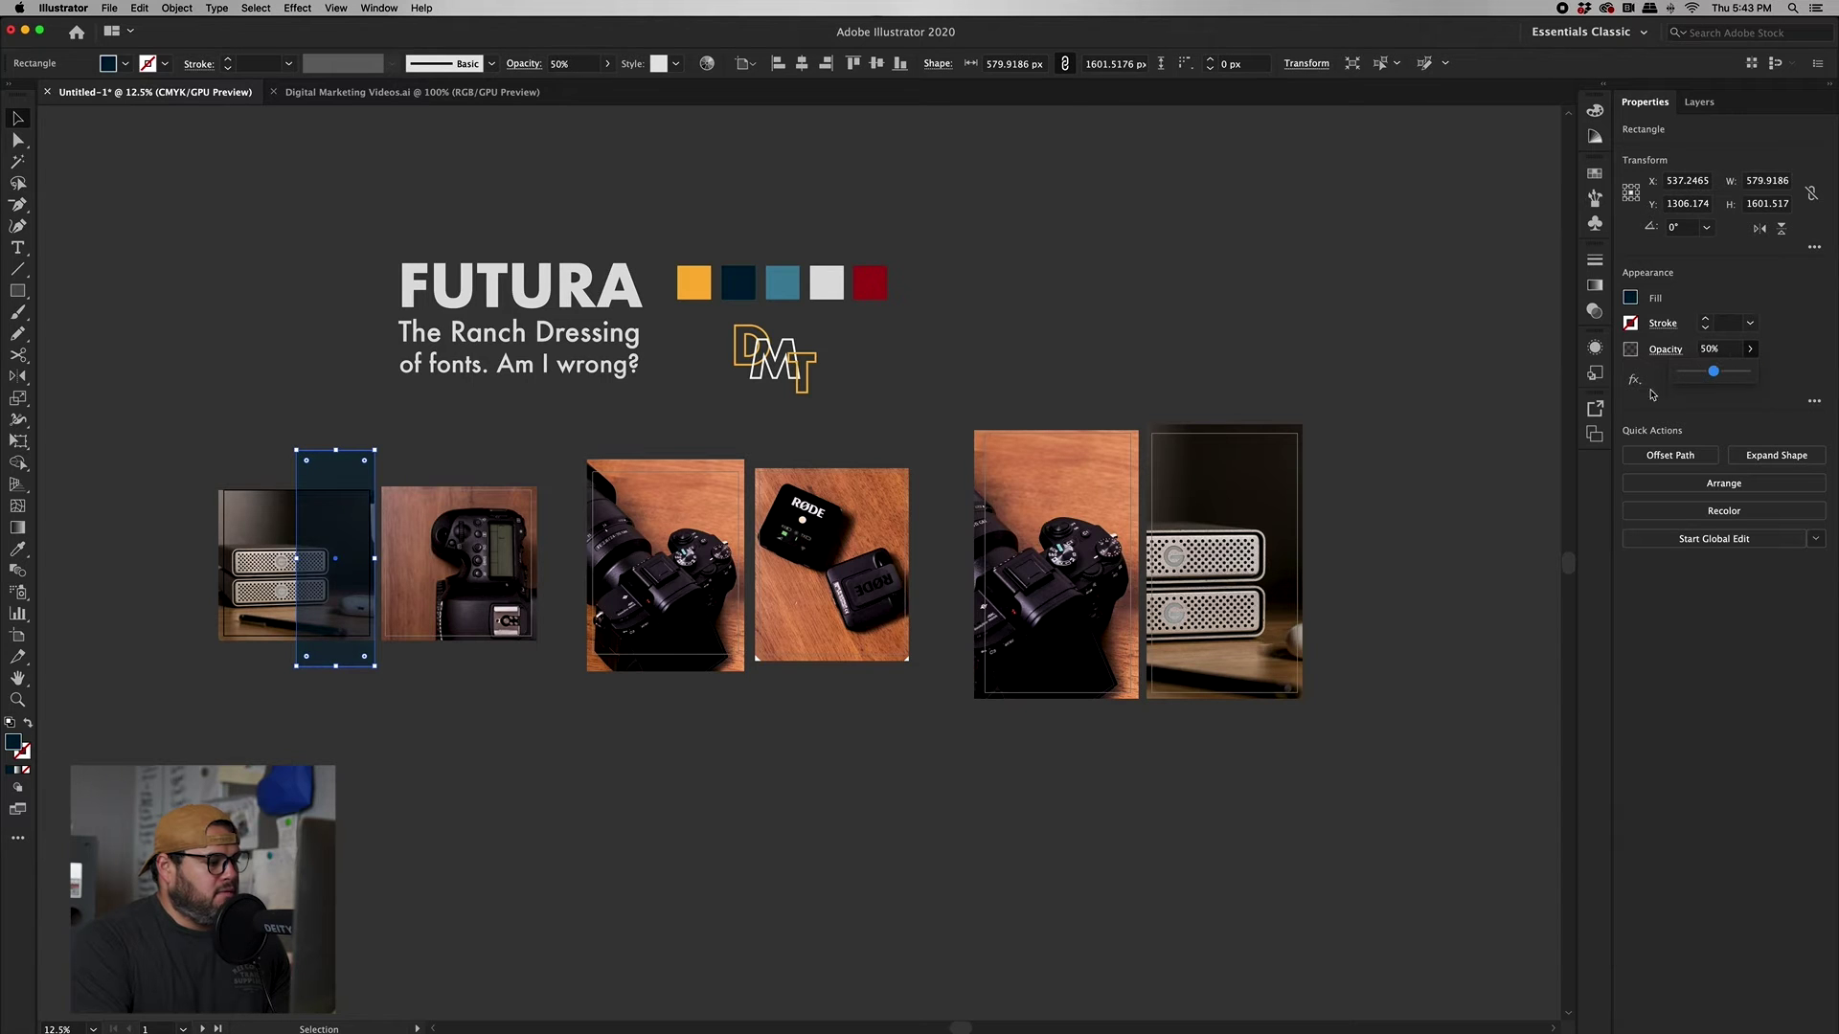
- Widen and shorten the navy overlay on artboard 1 to about 684 by 1221 px
left_click_drag(296, 558, 282, 558)
left_click_drag(328, 450, 328, 486)
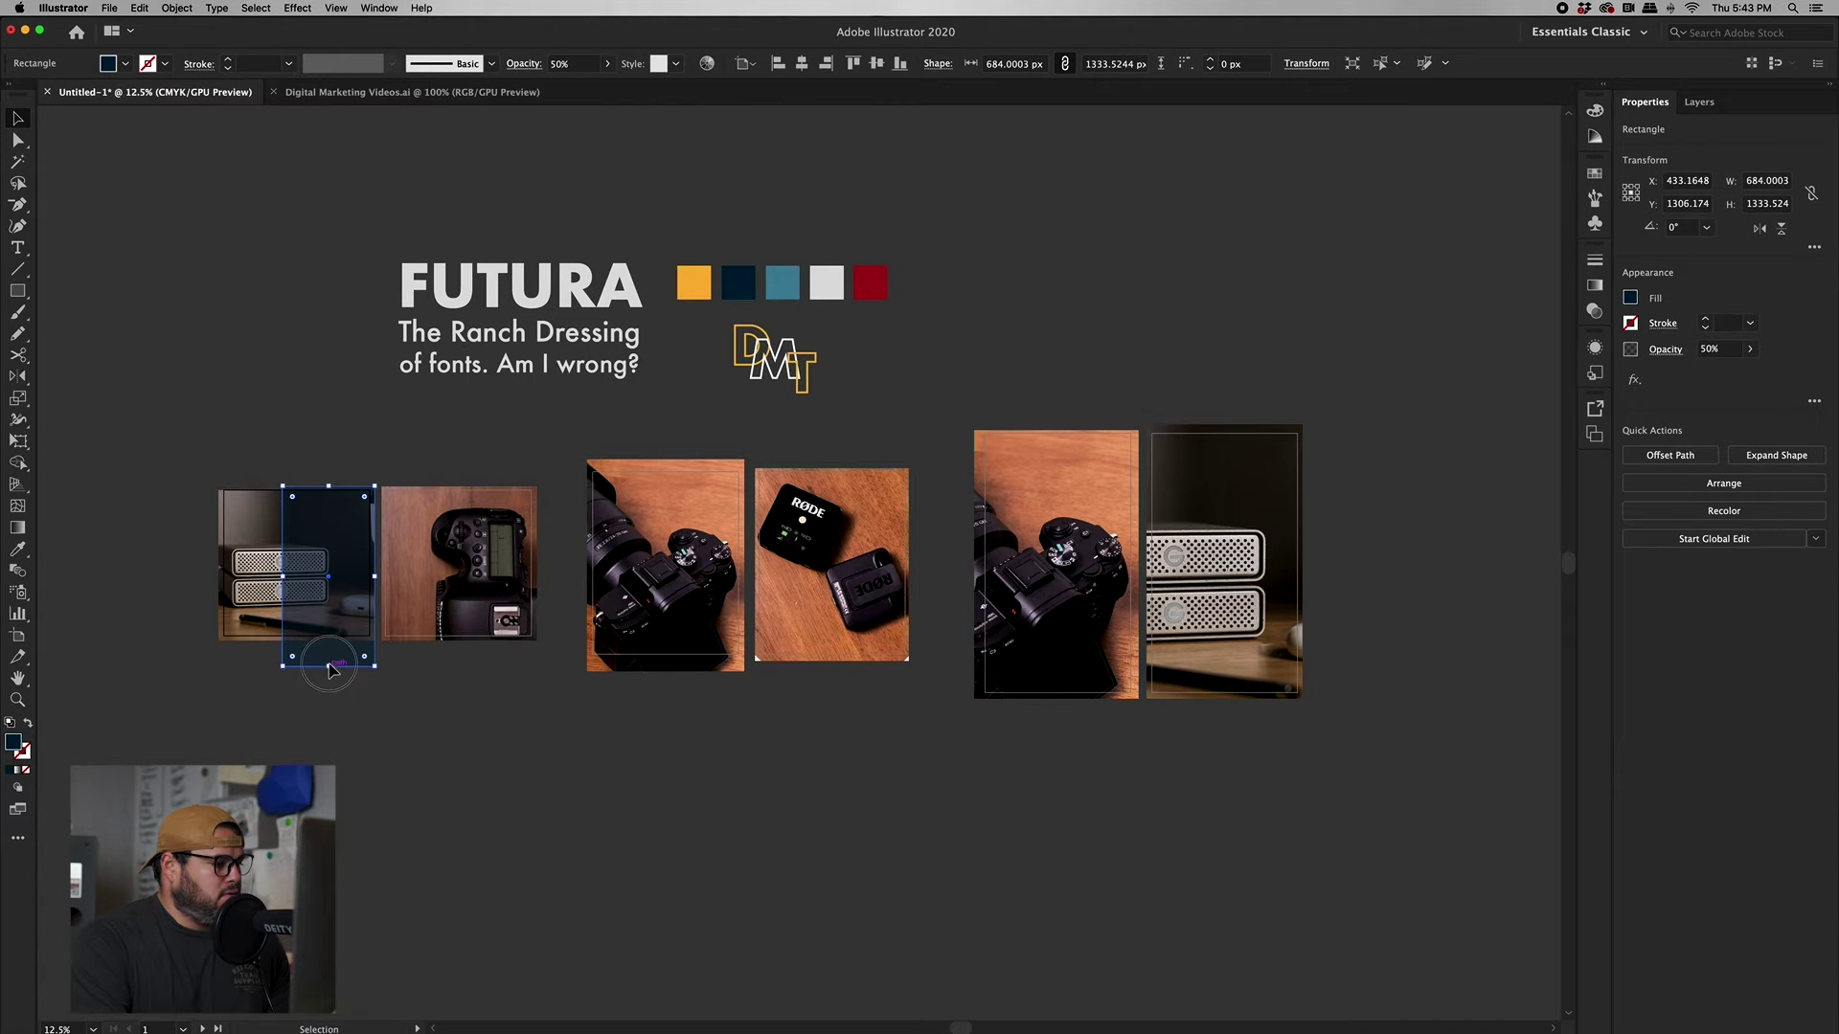
left_click_drag(329, 665, 331, 646)
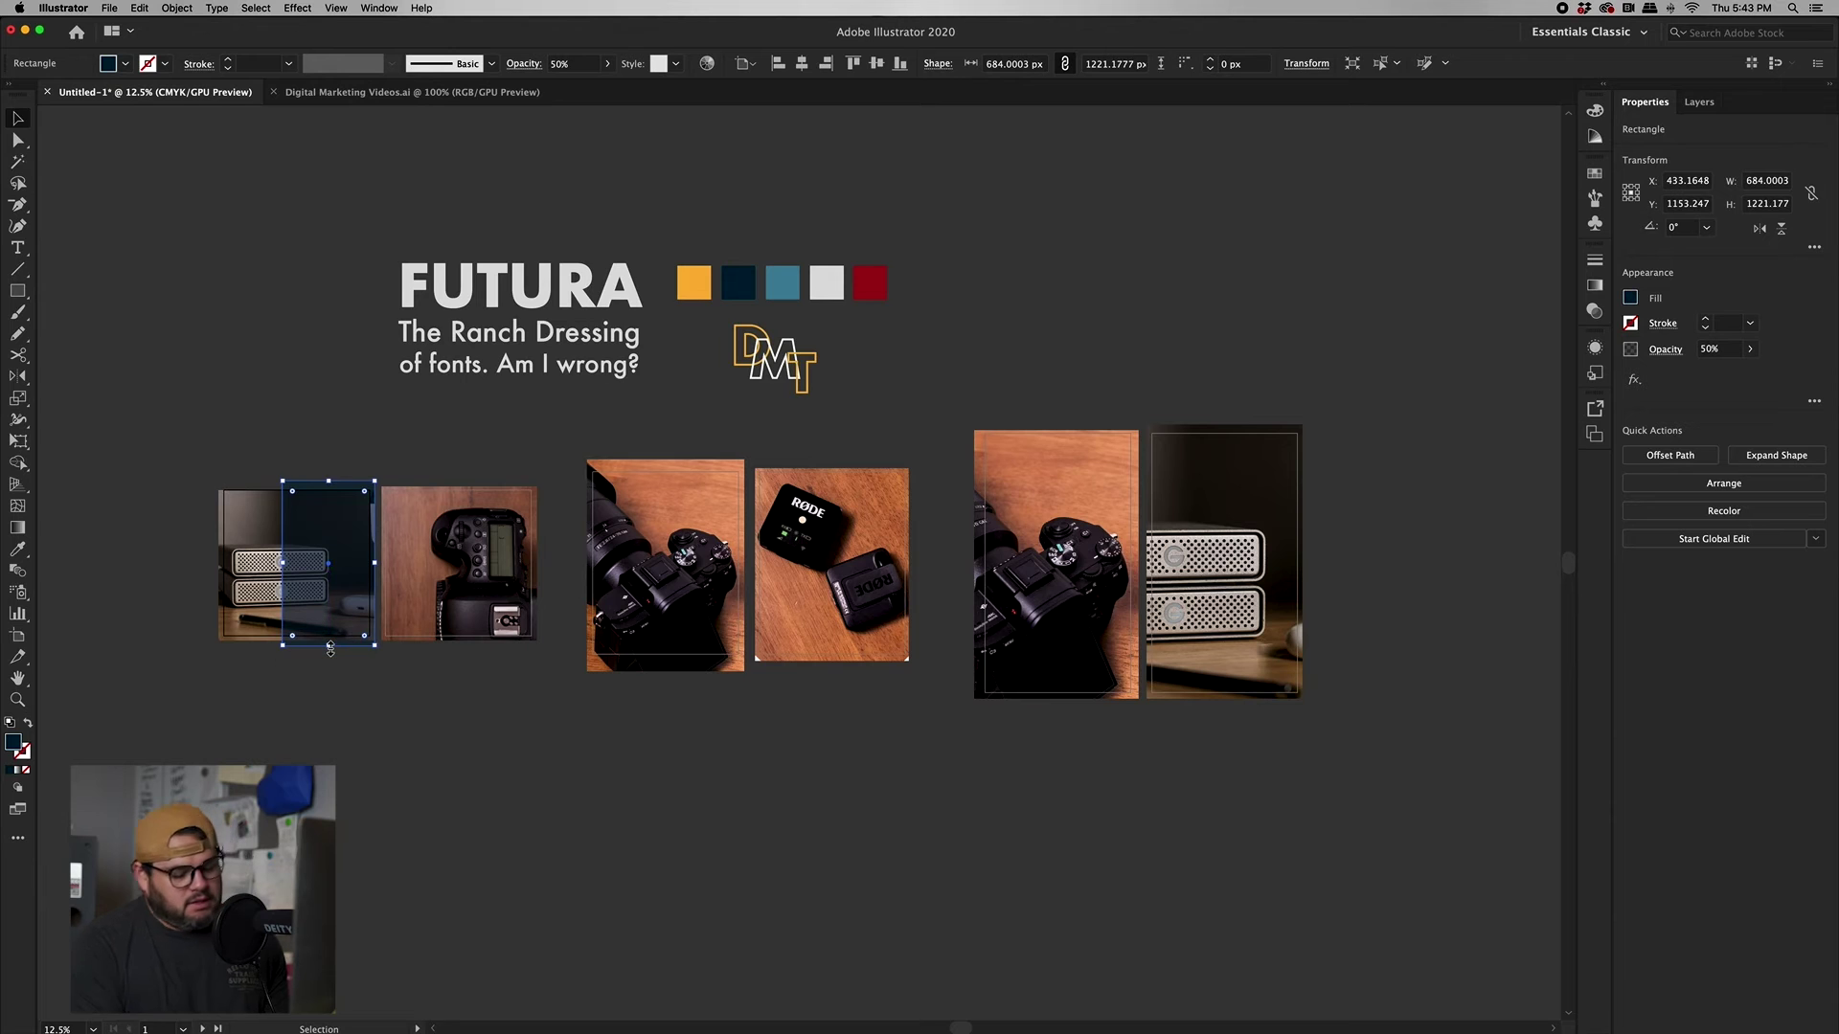
- Trim the navy overlay's upper and lower edges to just beyond artboard 1's height and deselect it
key("super+equal")
key("super+equal")
key("super+equal")
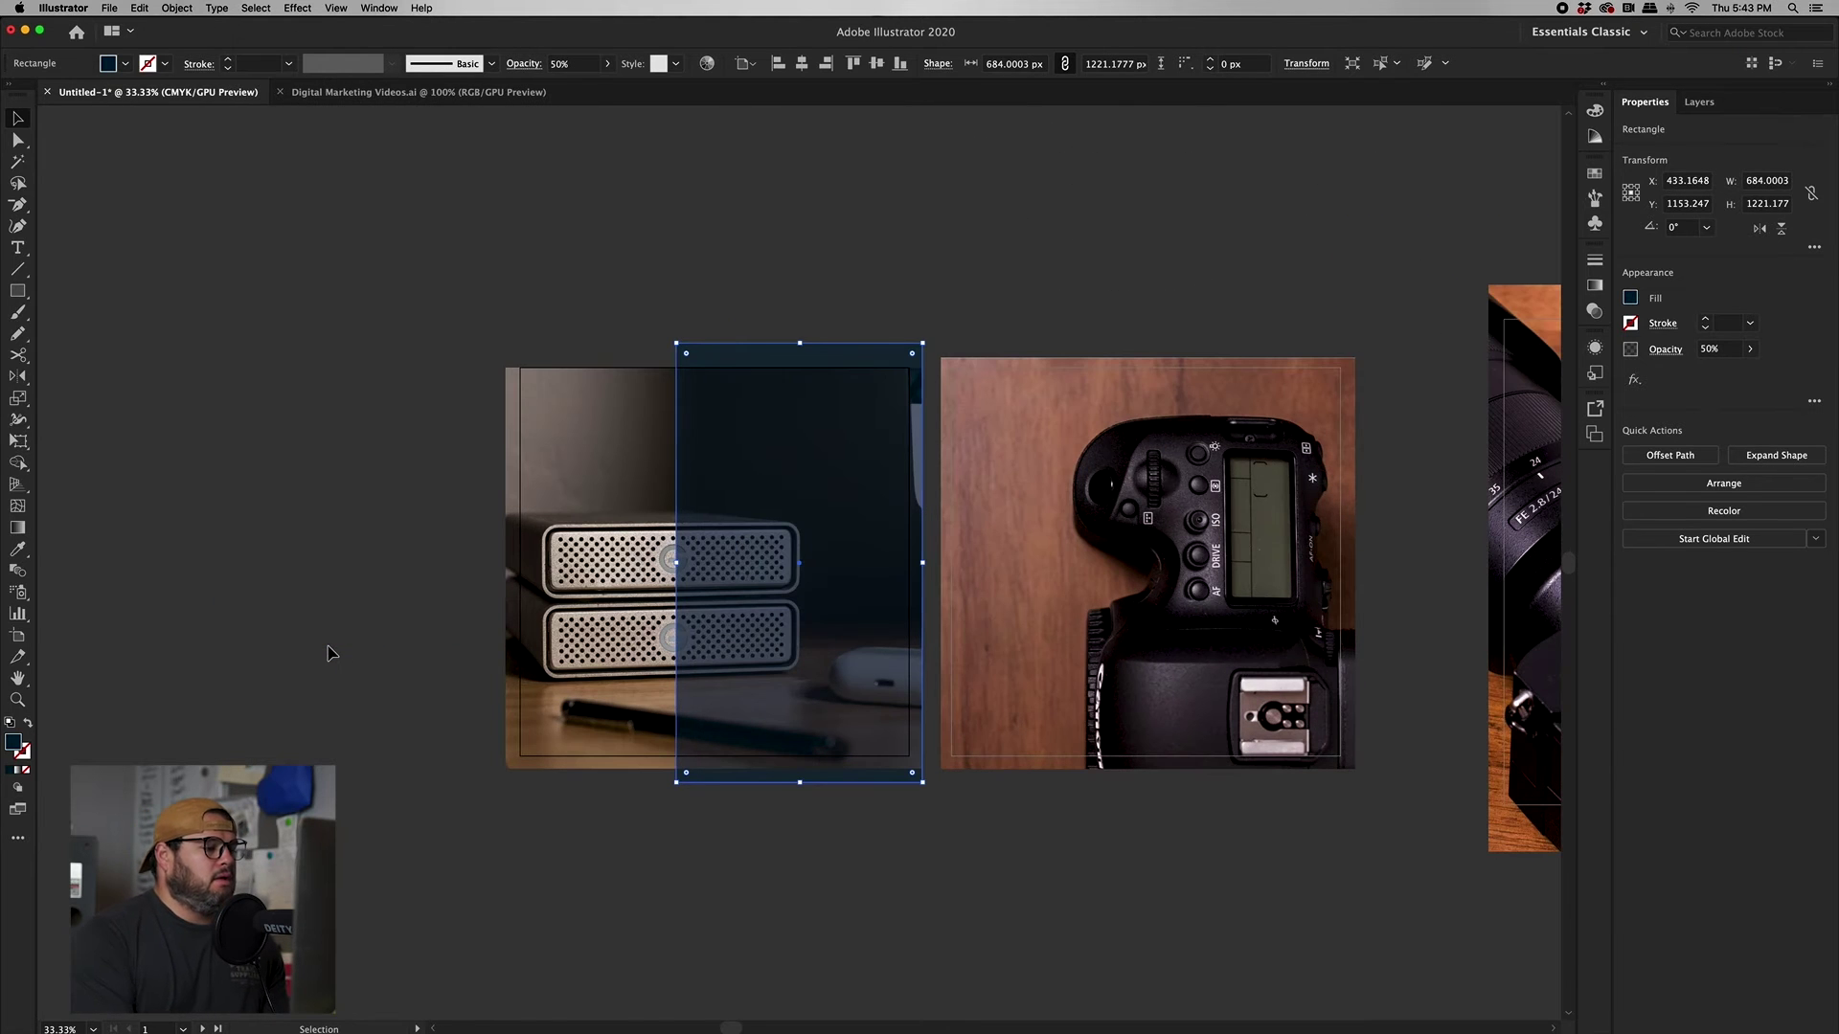
left_click(370, 328)
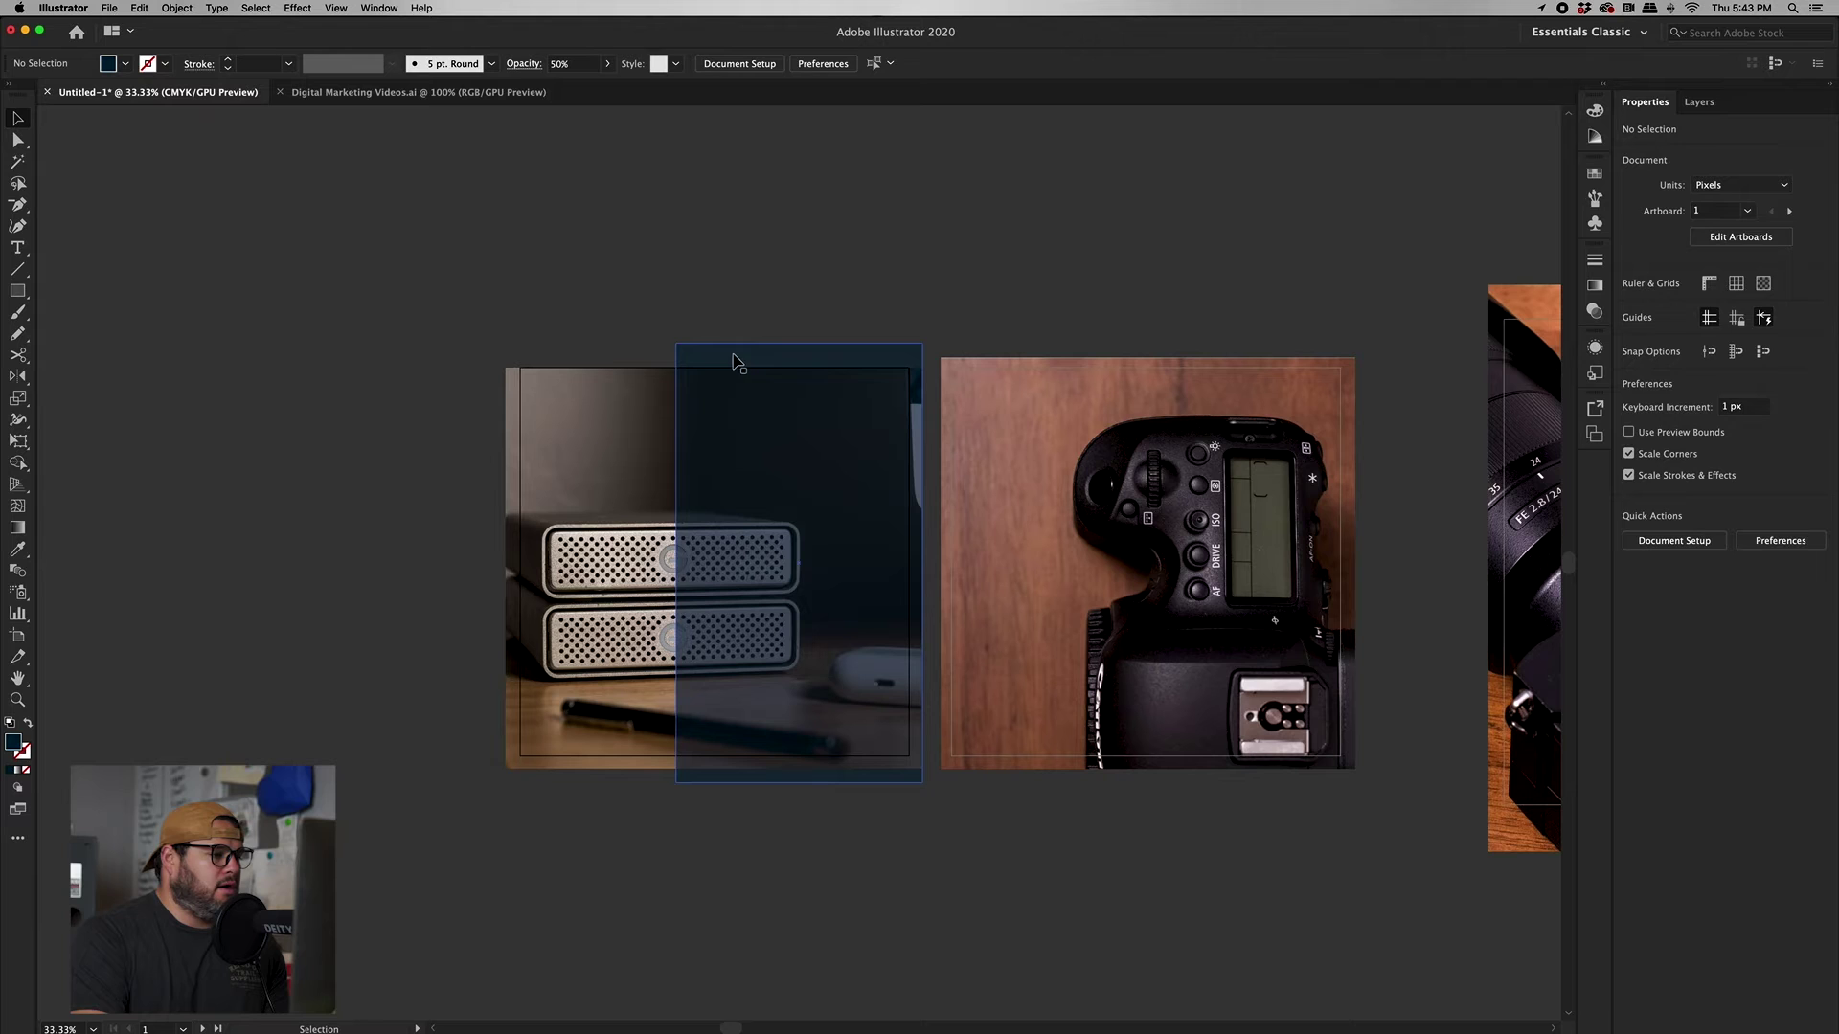
left_click(803, 354)
left_click_drag(799, 344, 802, 367)
left_click_drag(803, 781, 801, 763)
left_click(439, 460)
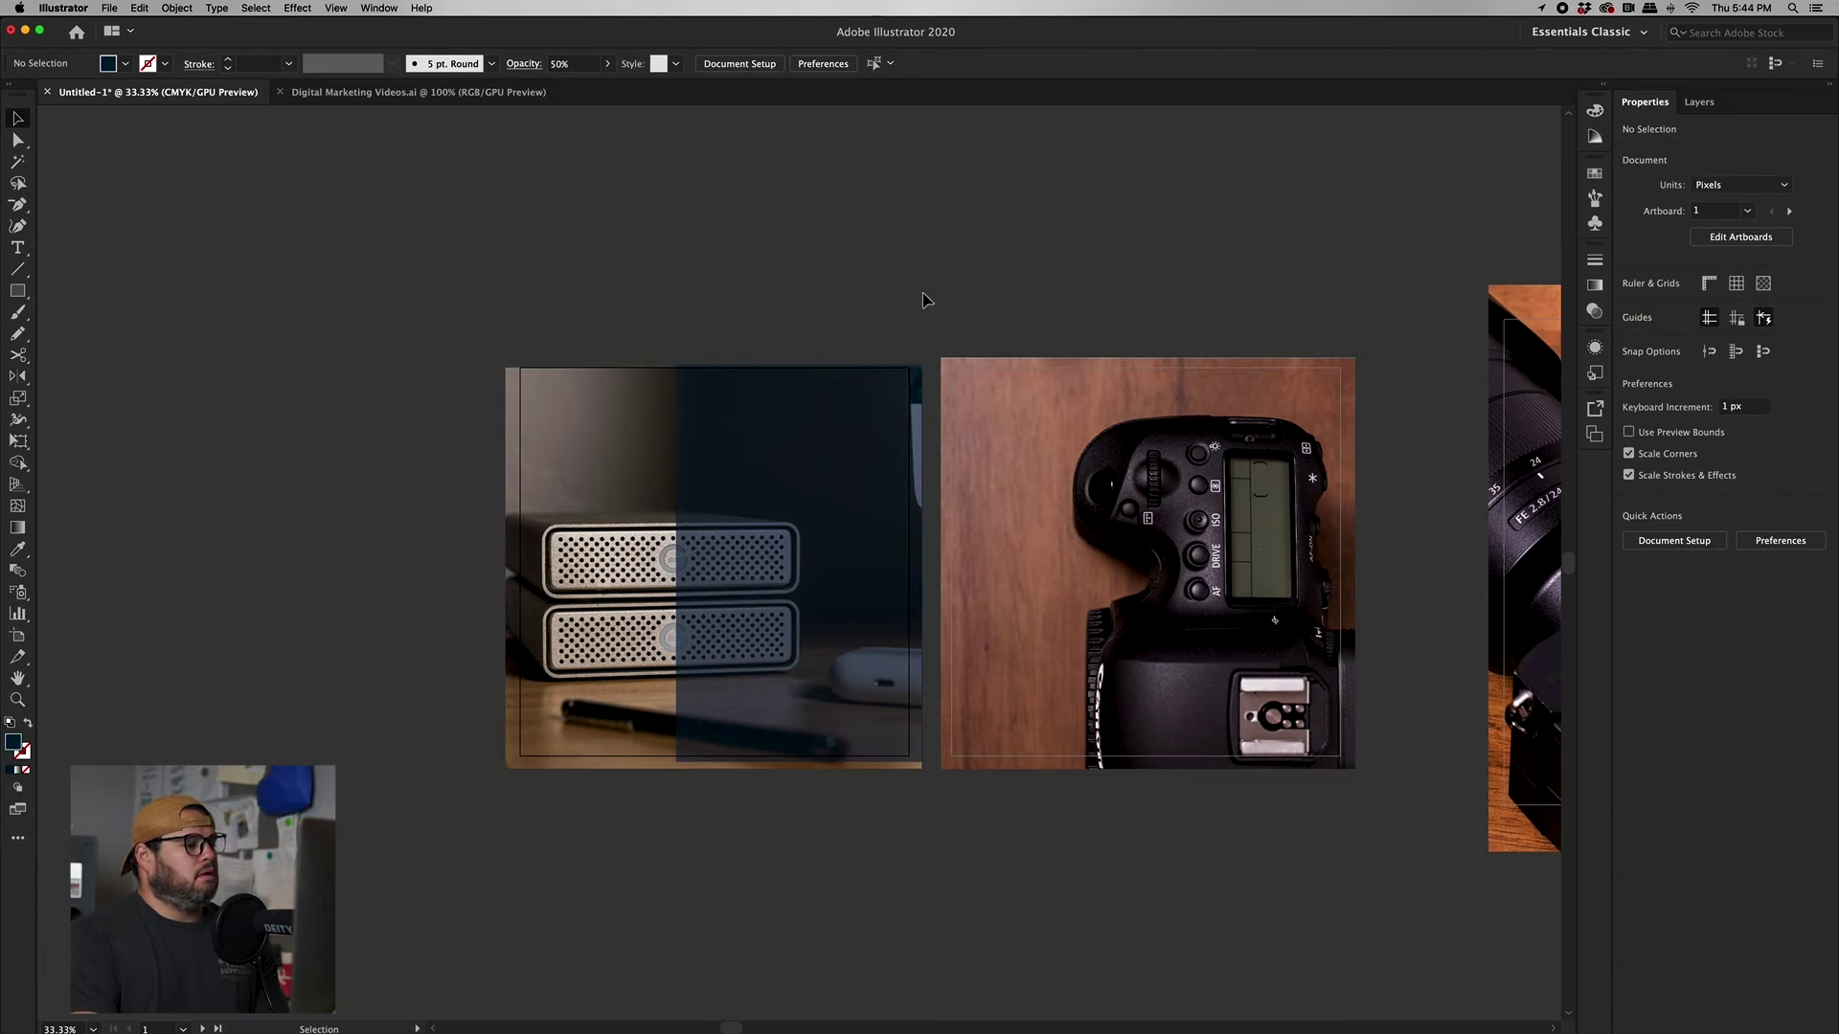
- Duplicate the FUTURA heading near artboard 1 and change the copy's text to STORAGE
scroll(922, 300, "right", 5)
key("super+minus")
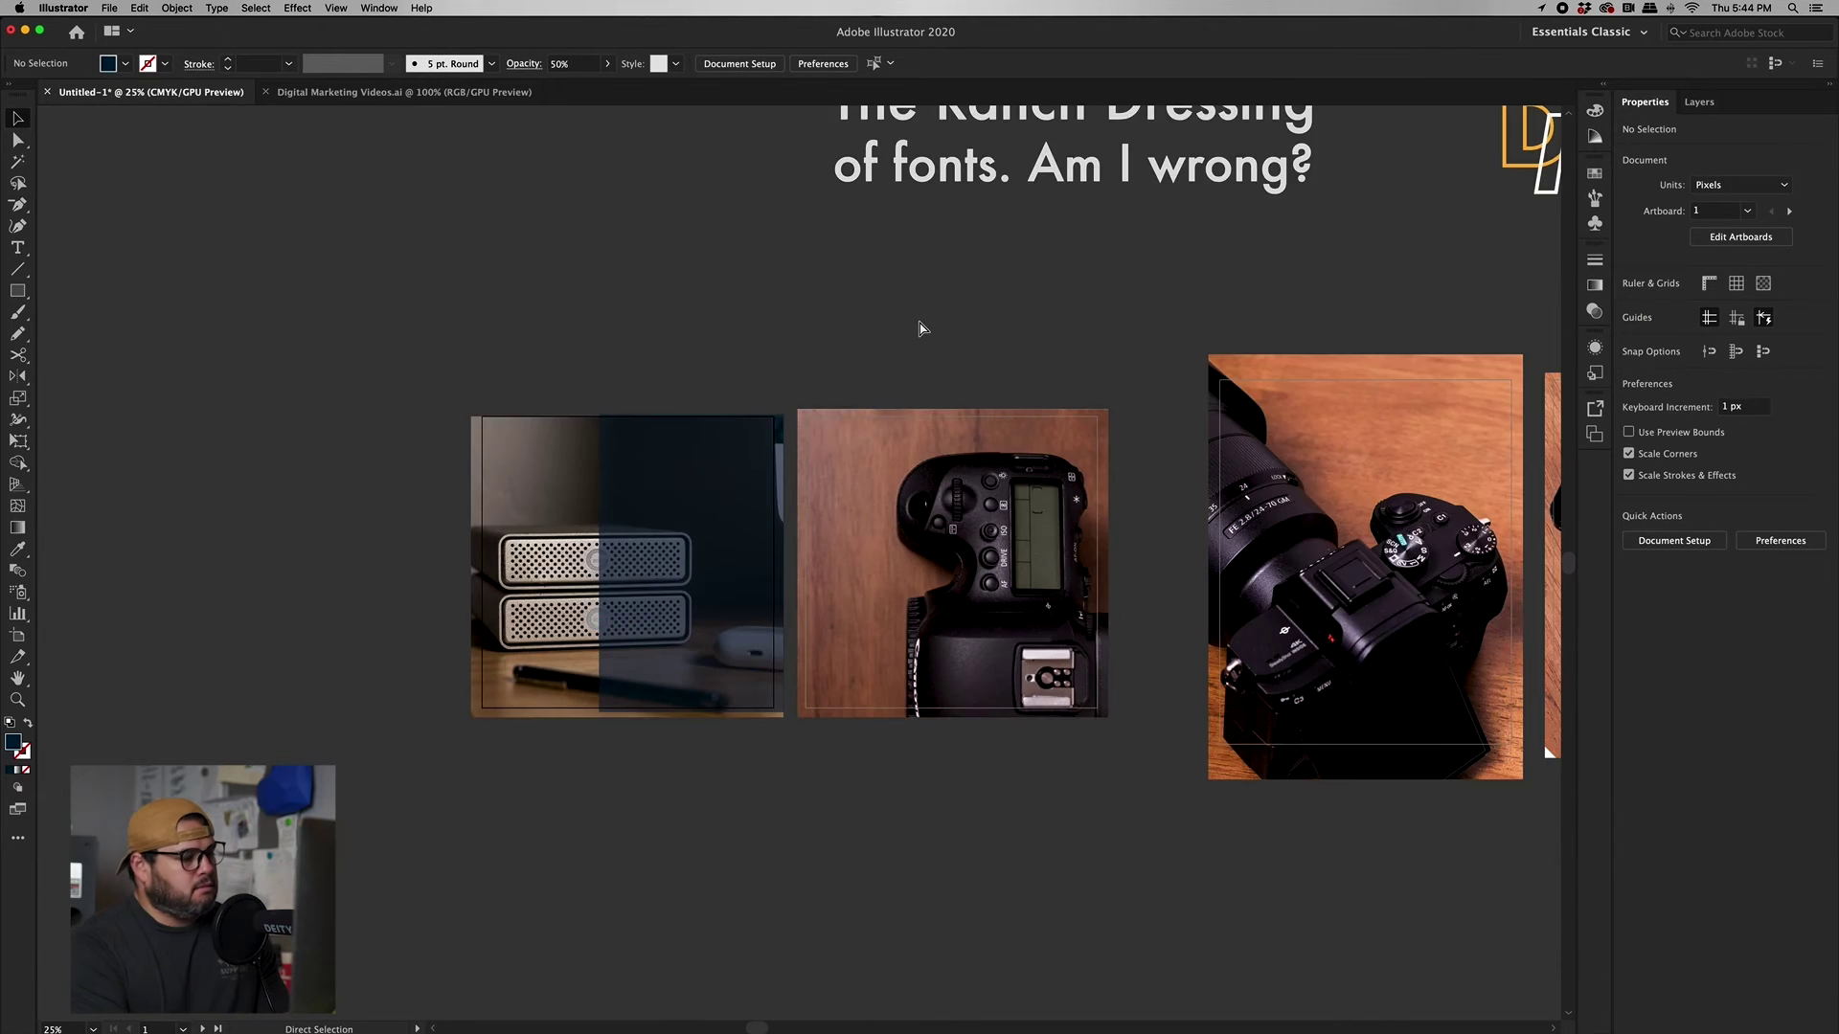
key("super+minus")
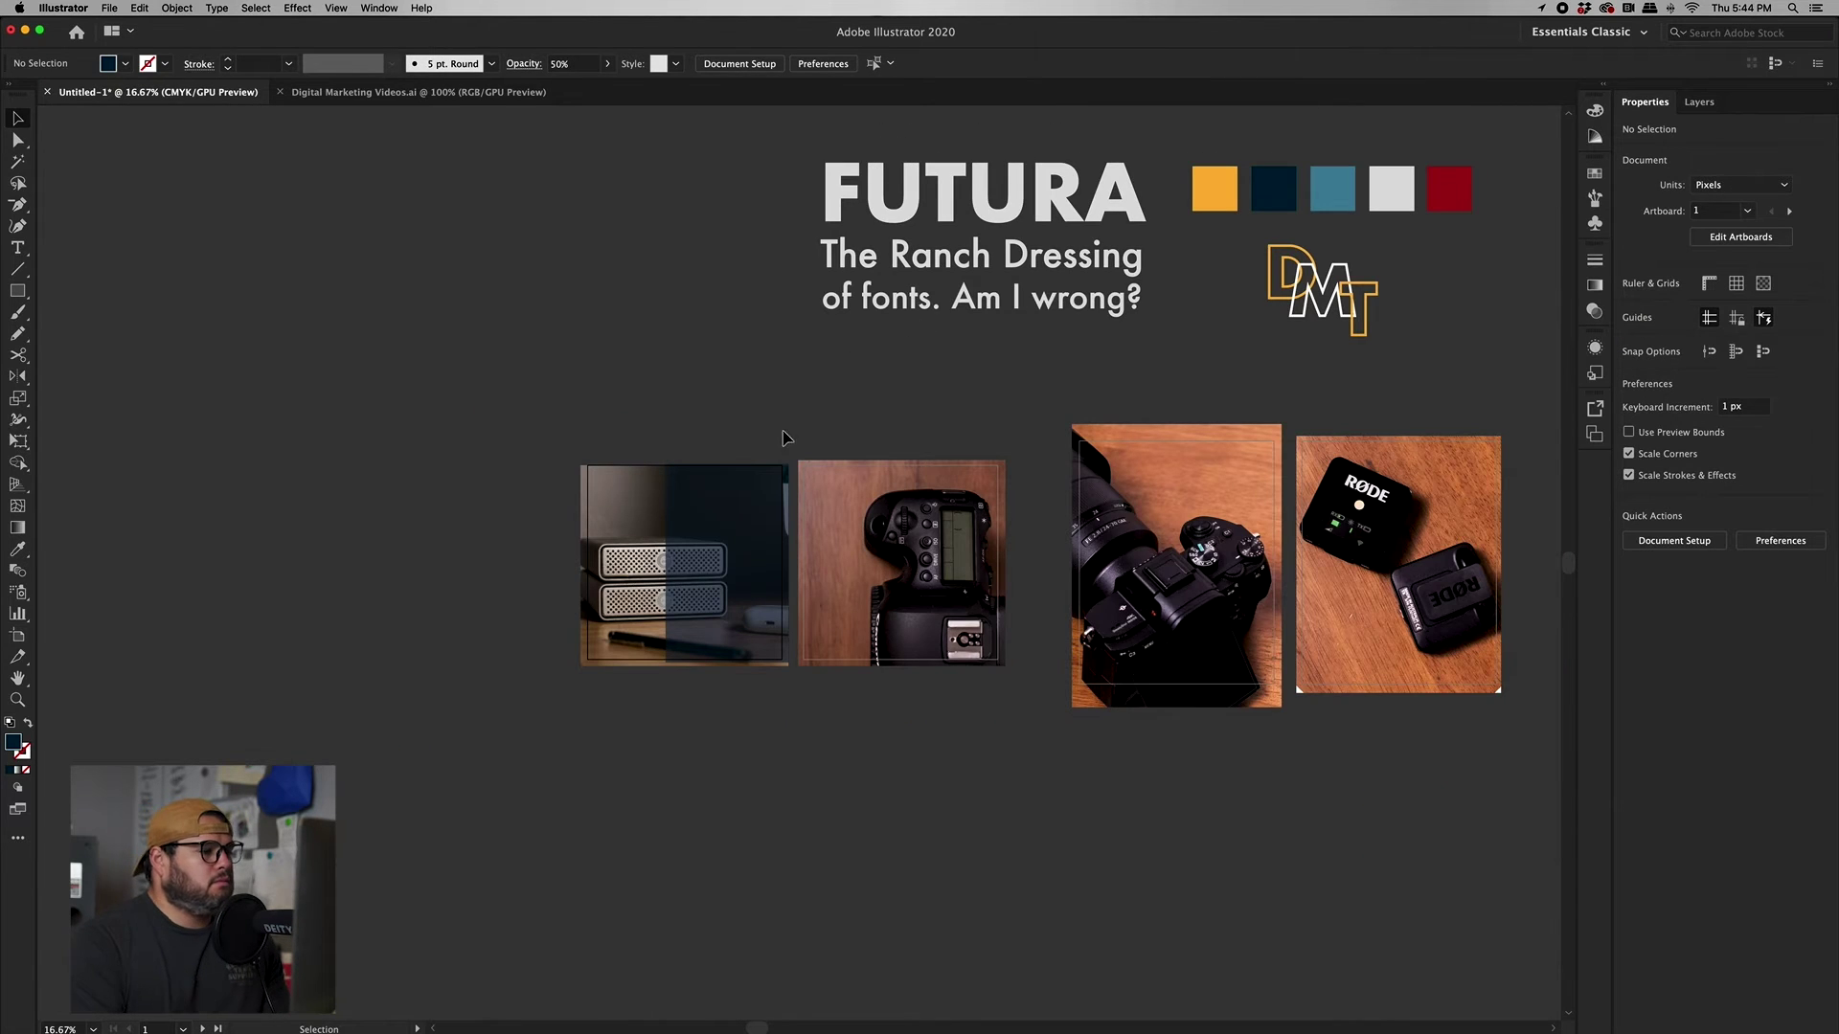
left_click(1001, 213)
left_click_drag(1001, 220, 626, 454)
double_click(756, 431)
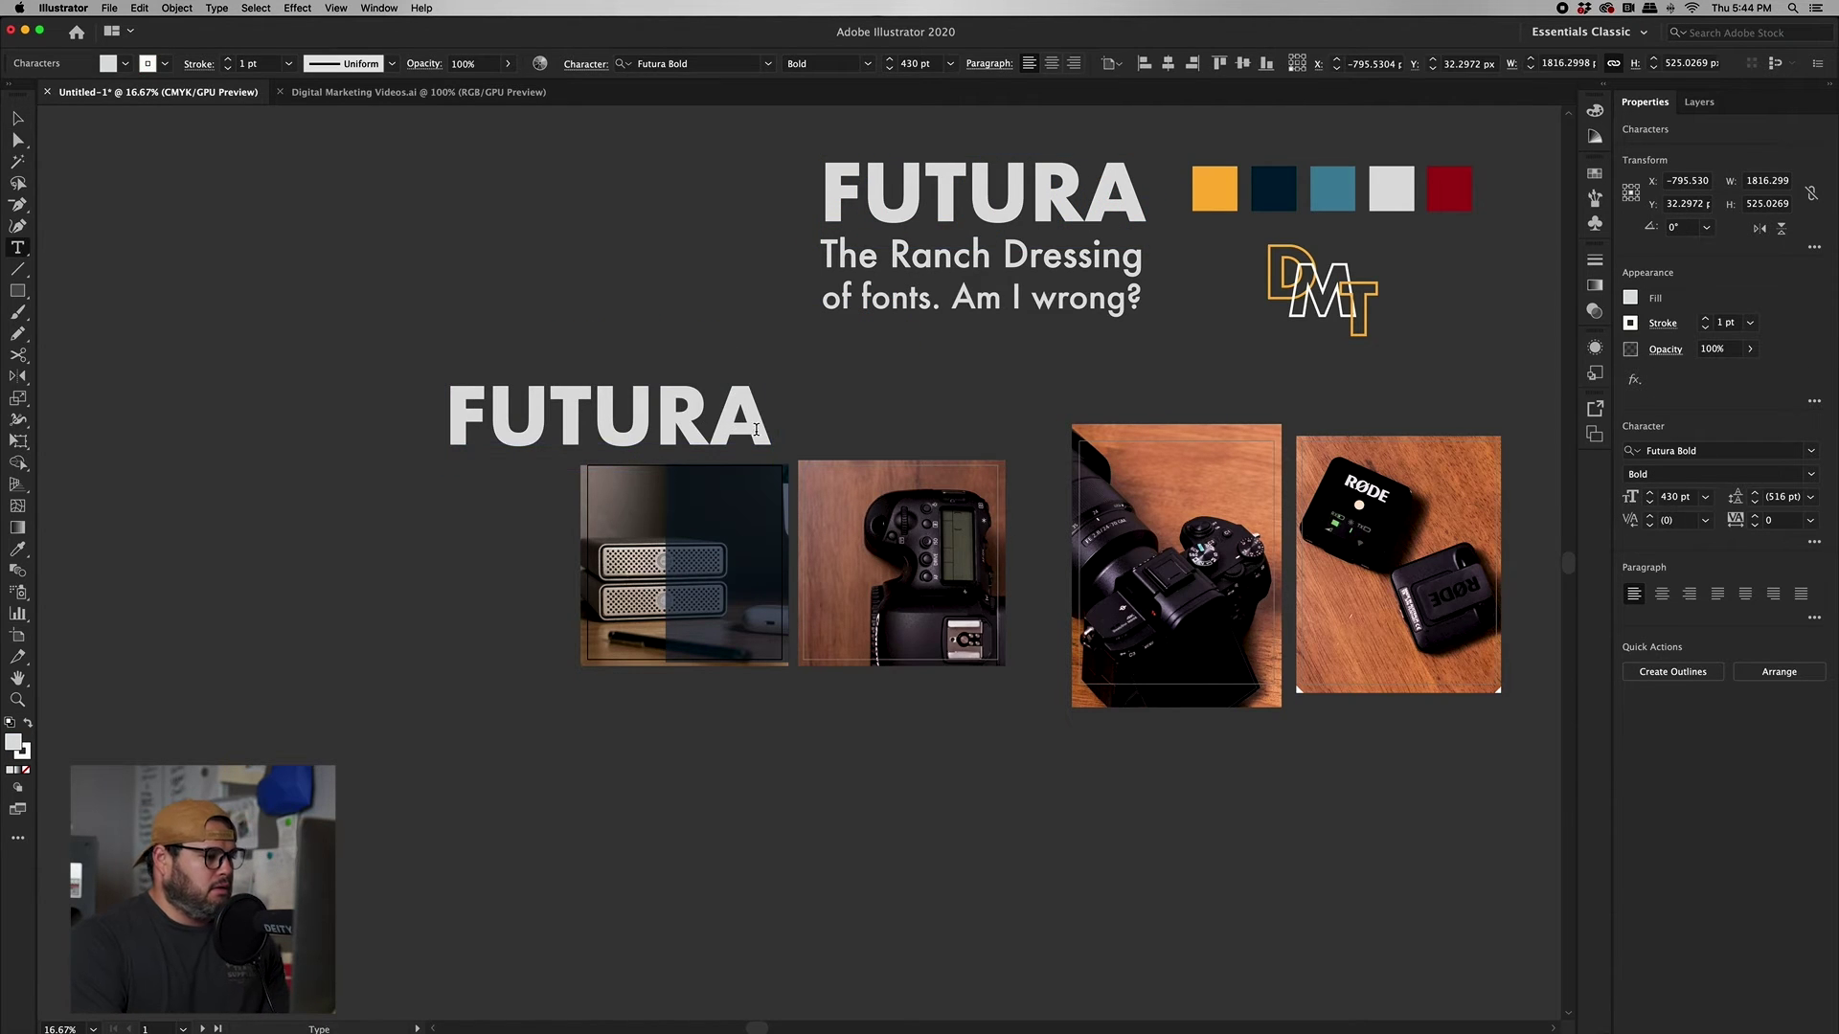
left_click_drag(757, 432, 320, 369)
type("STORAT")
key("BackSpace")
type("GE")
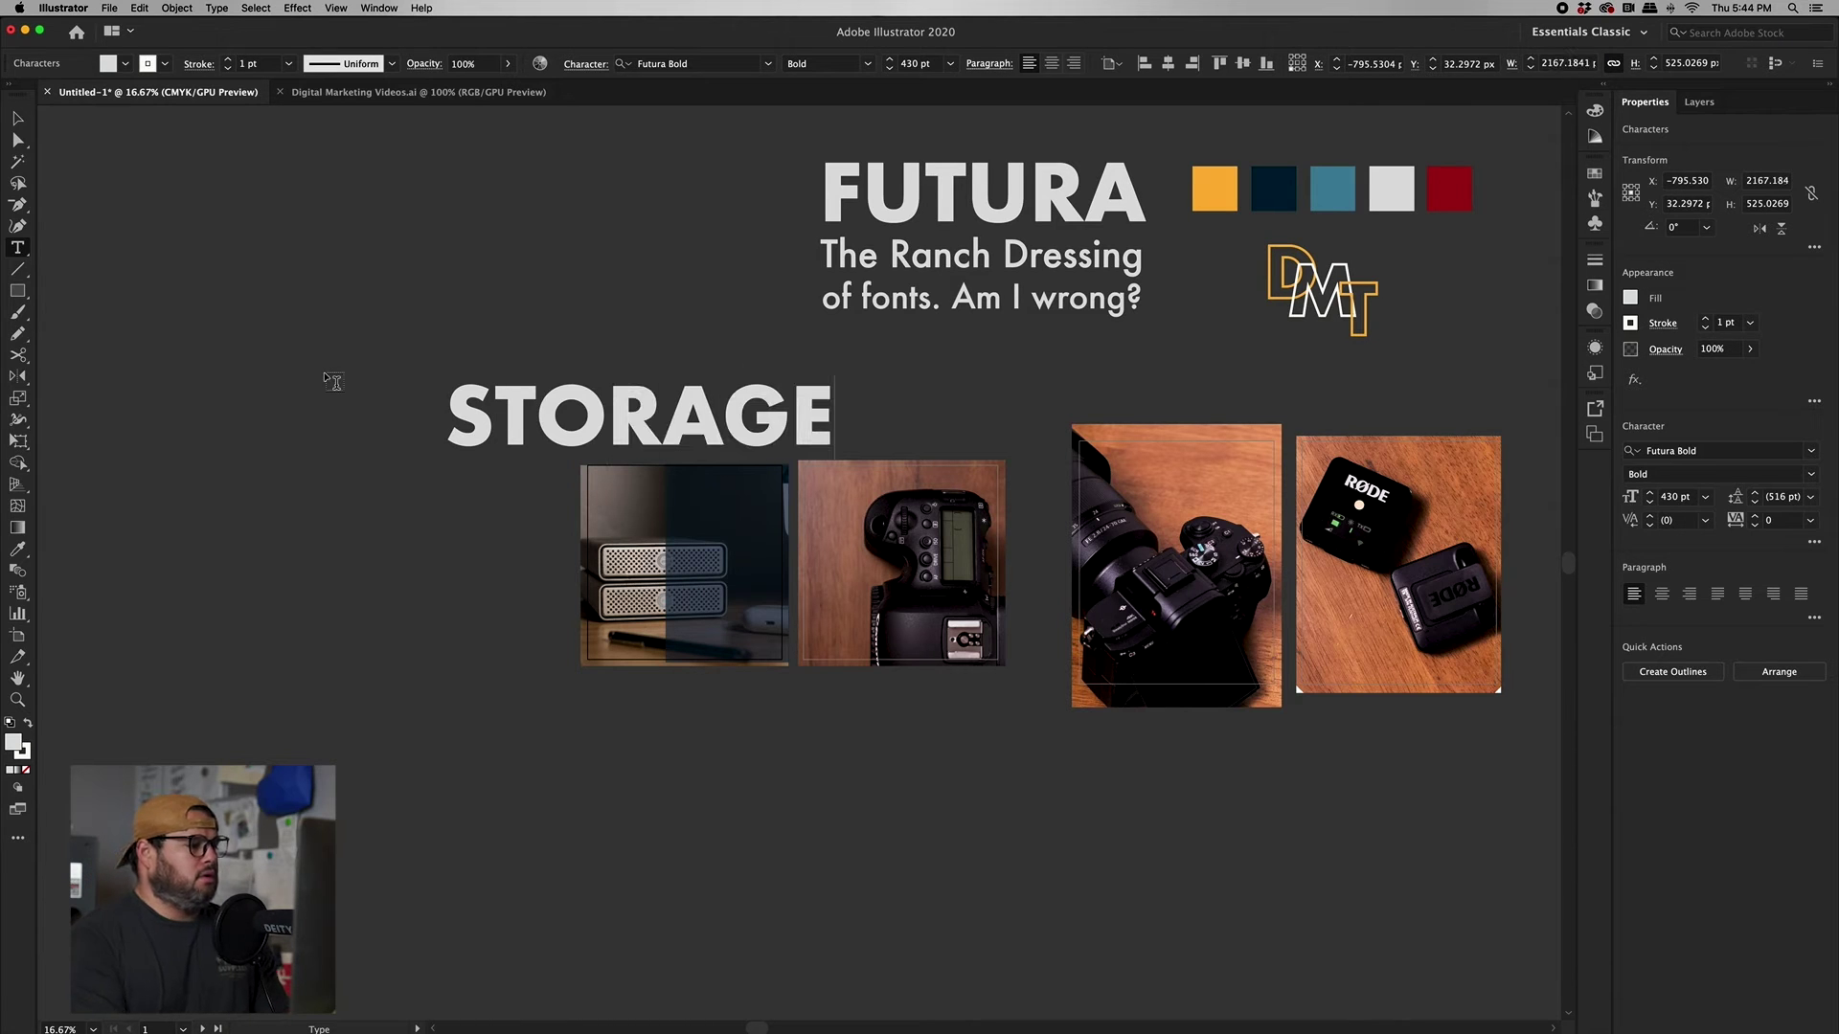
left_click(17, 118)
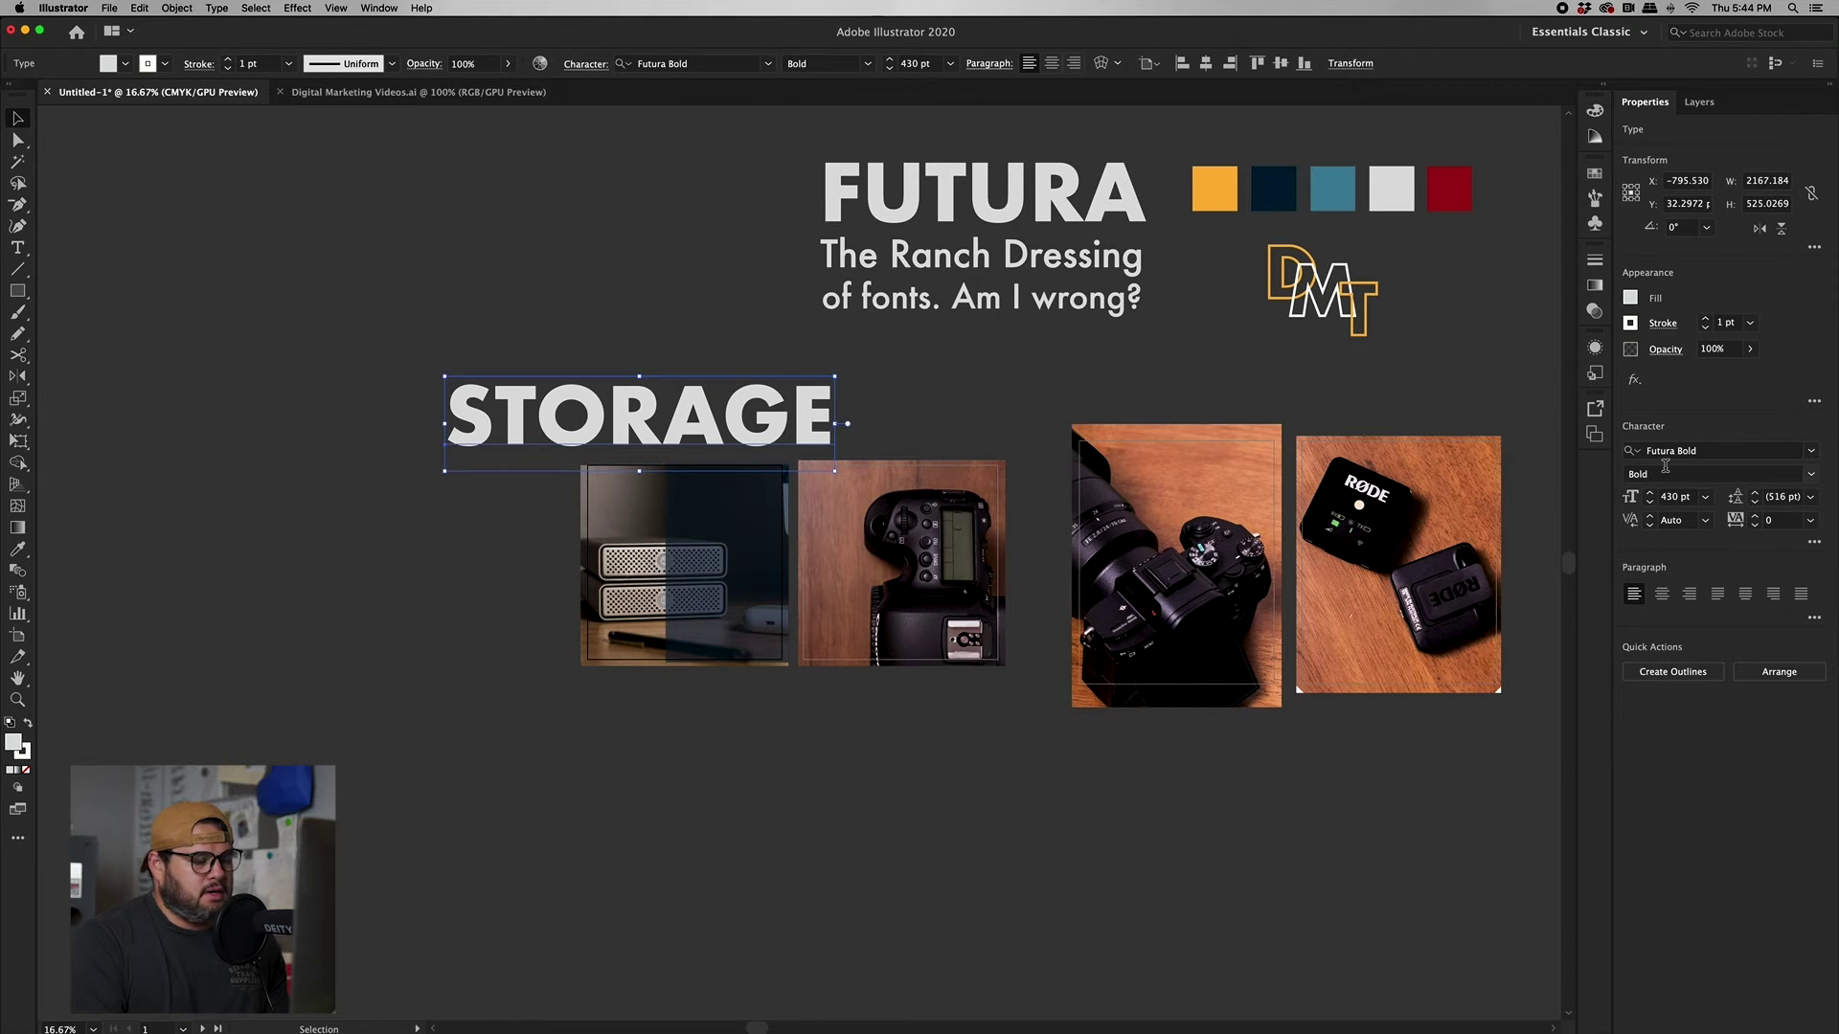
- Reduce the STORAGE heading's font size to 200 pt and further to 150 pt
left_click(1704, 498)
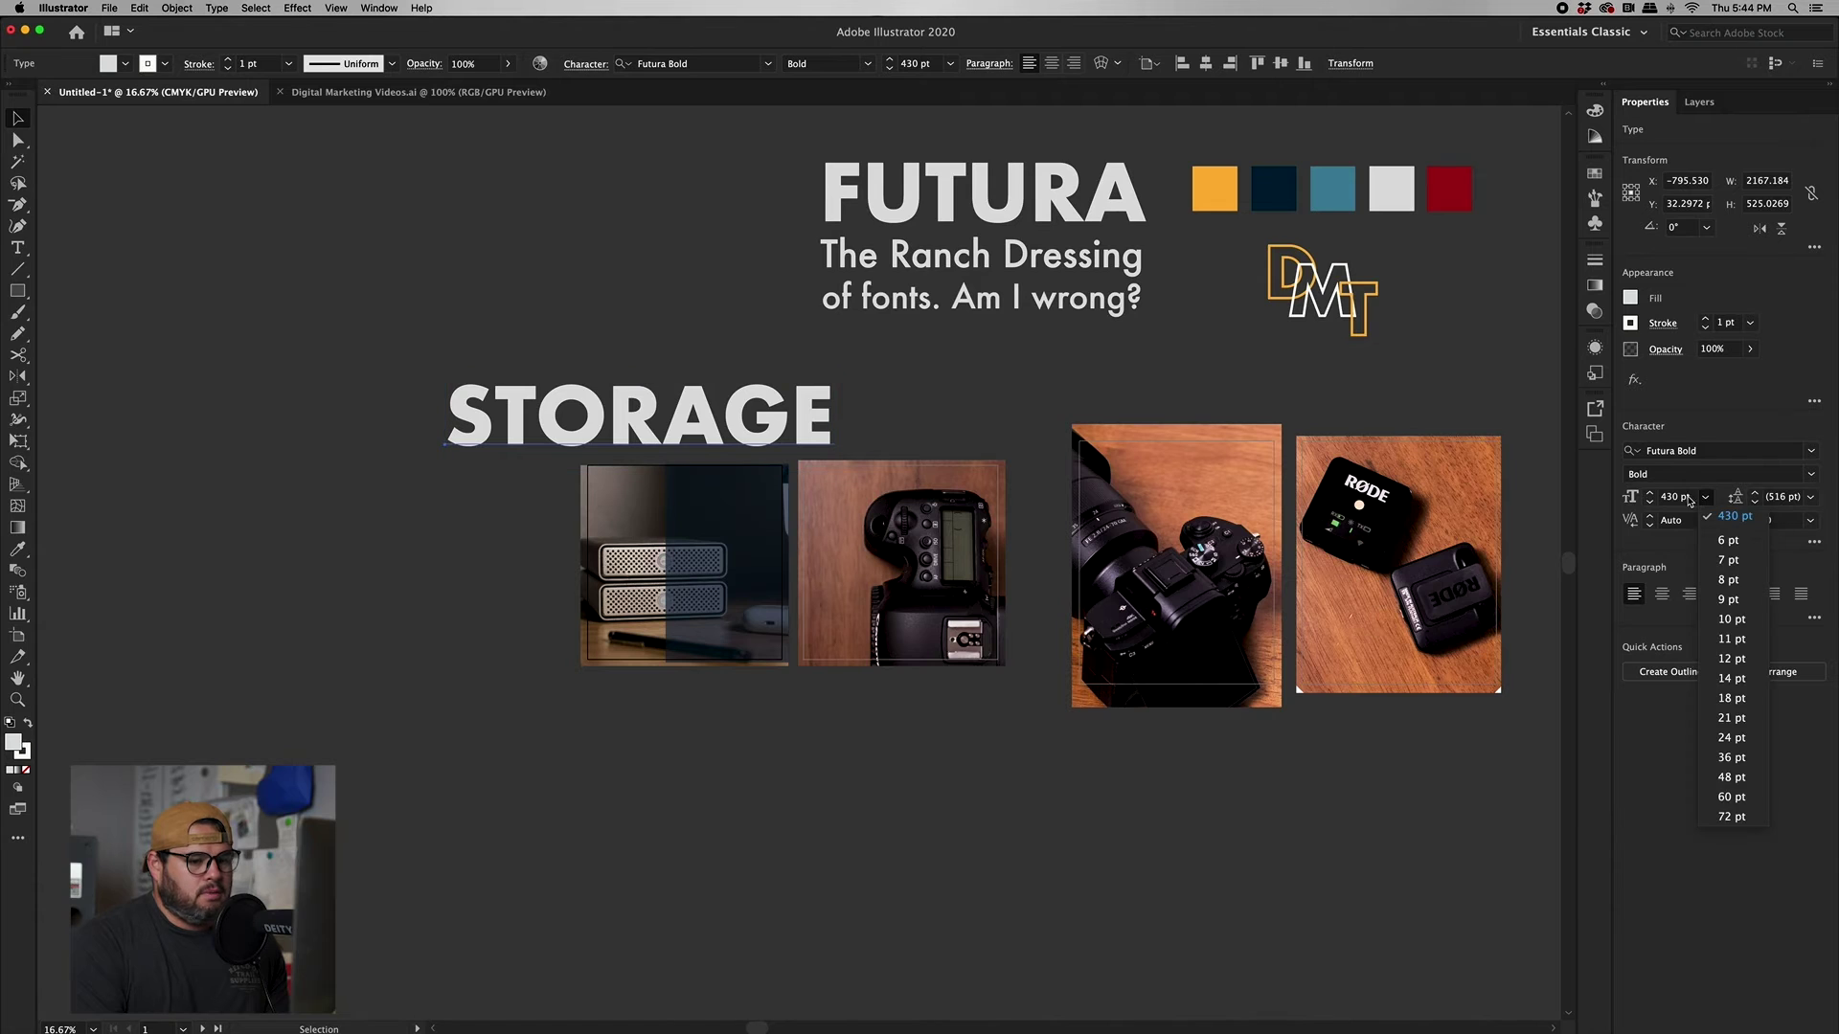
left_click(1671, 497)
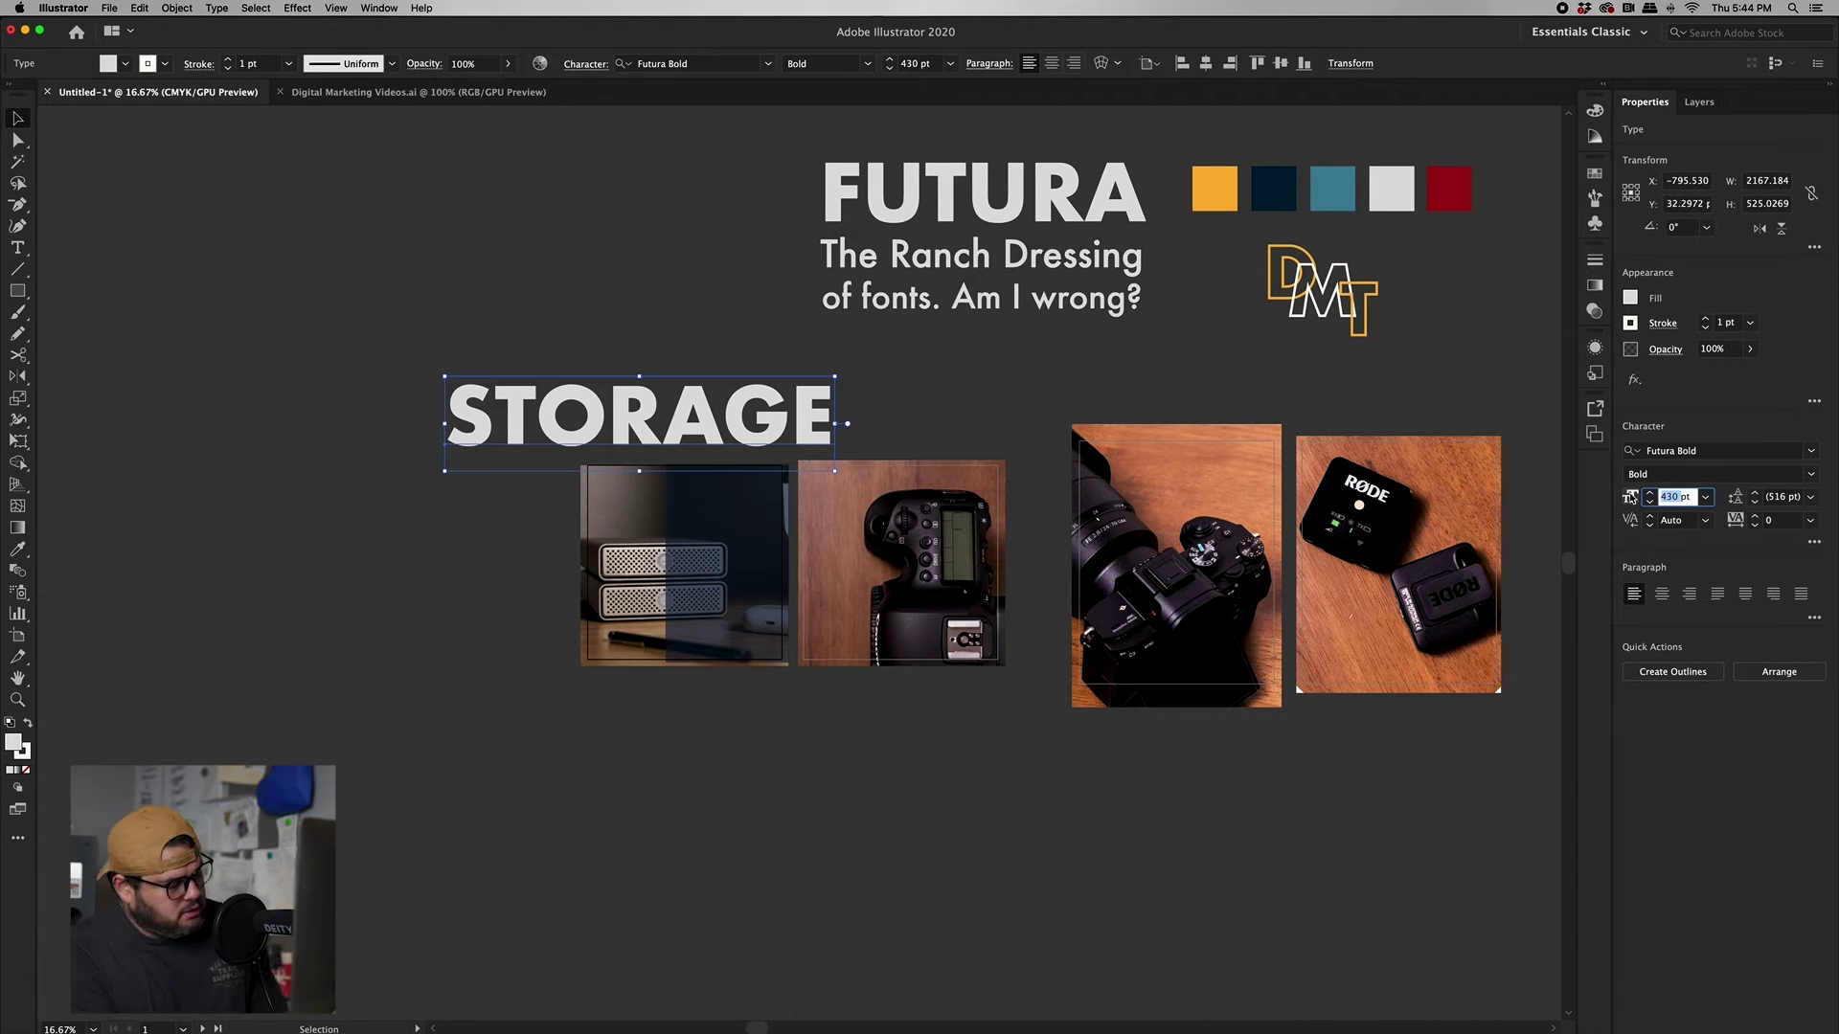
type("200")
key("Return")
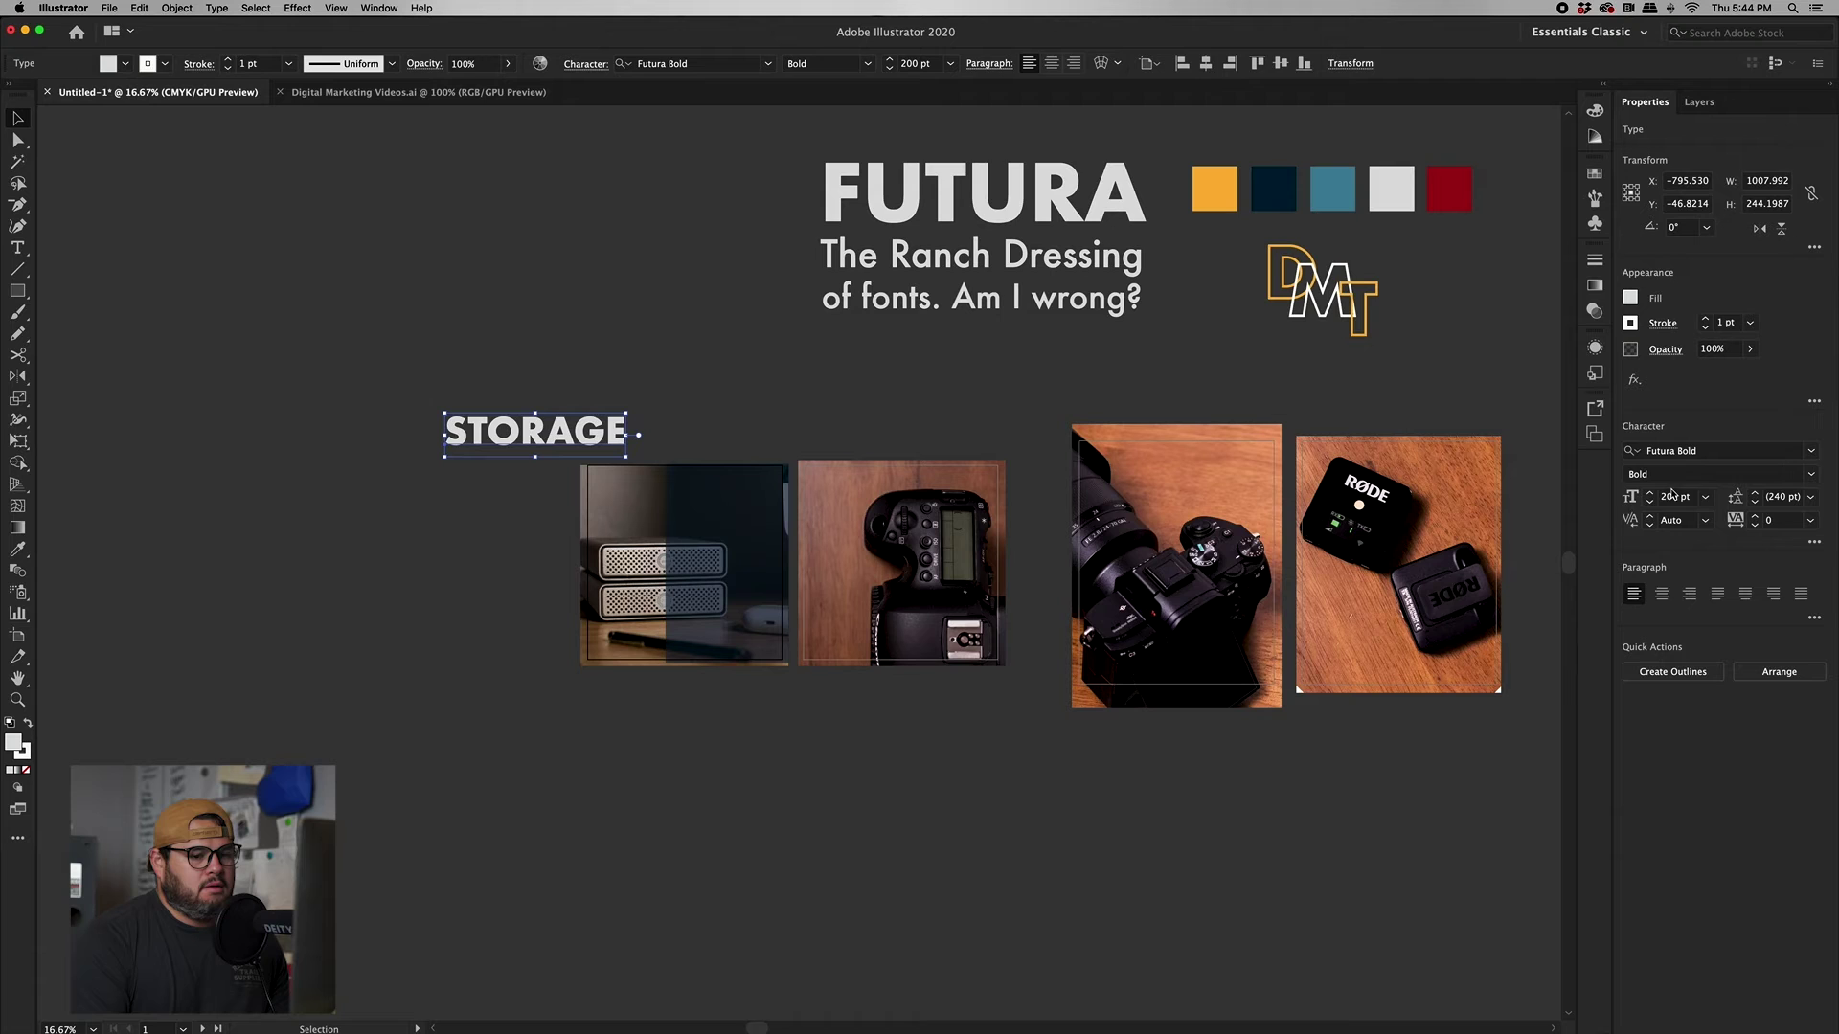
left_click(1676, 496)
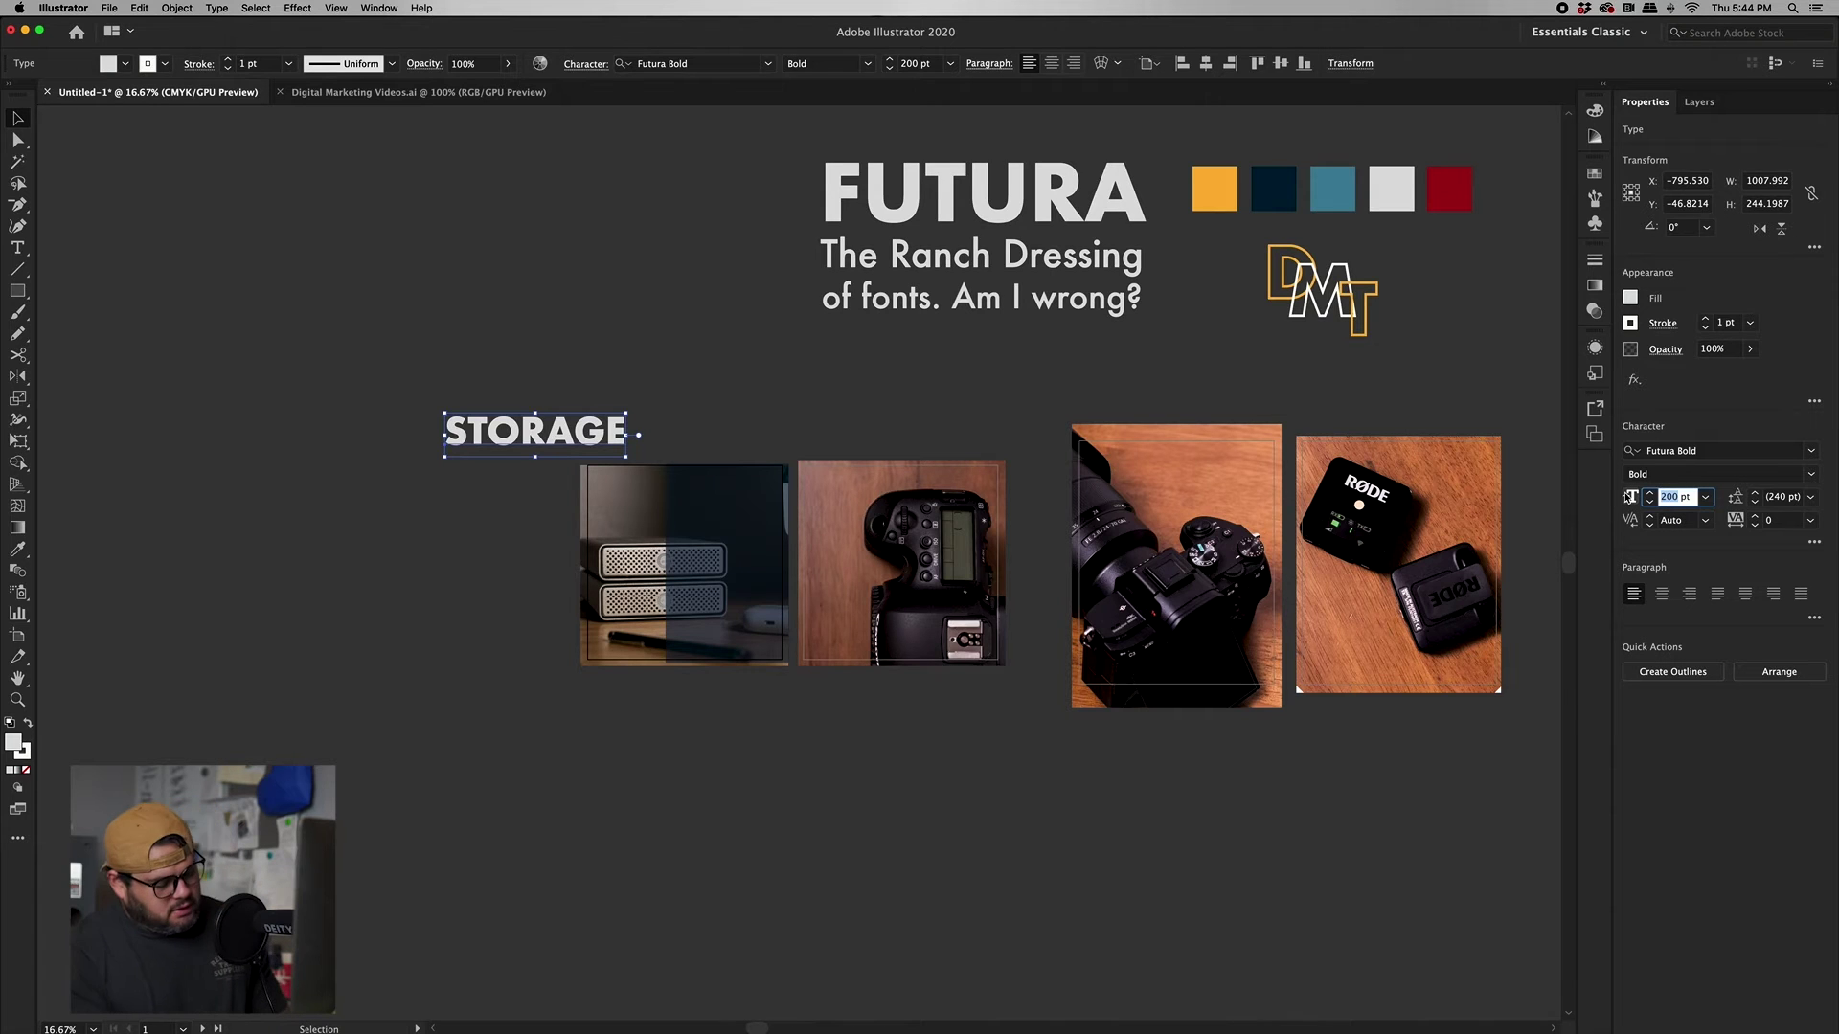
key("Return")
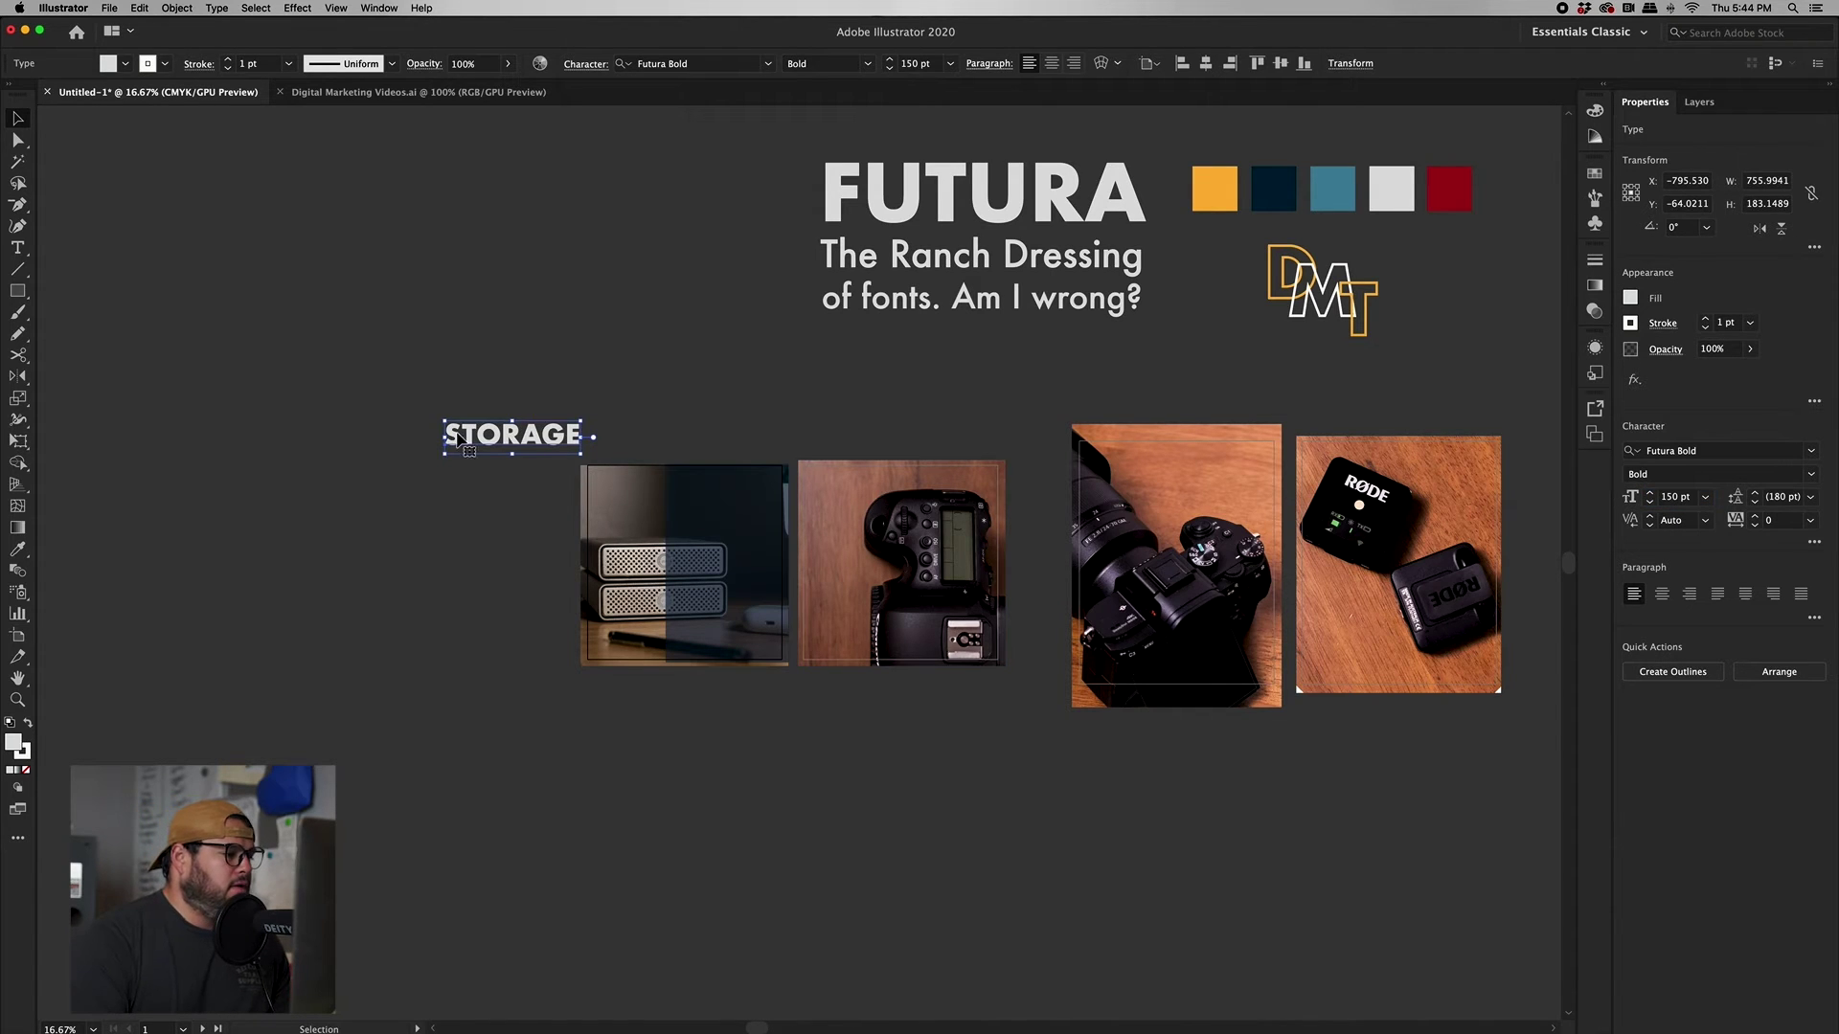
- Move the STORAGE heading onto artboard 1 and bring it to the front
left_click_drag(506, 451, 646, 513)
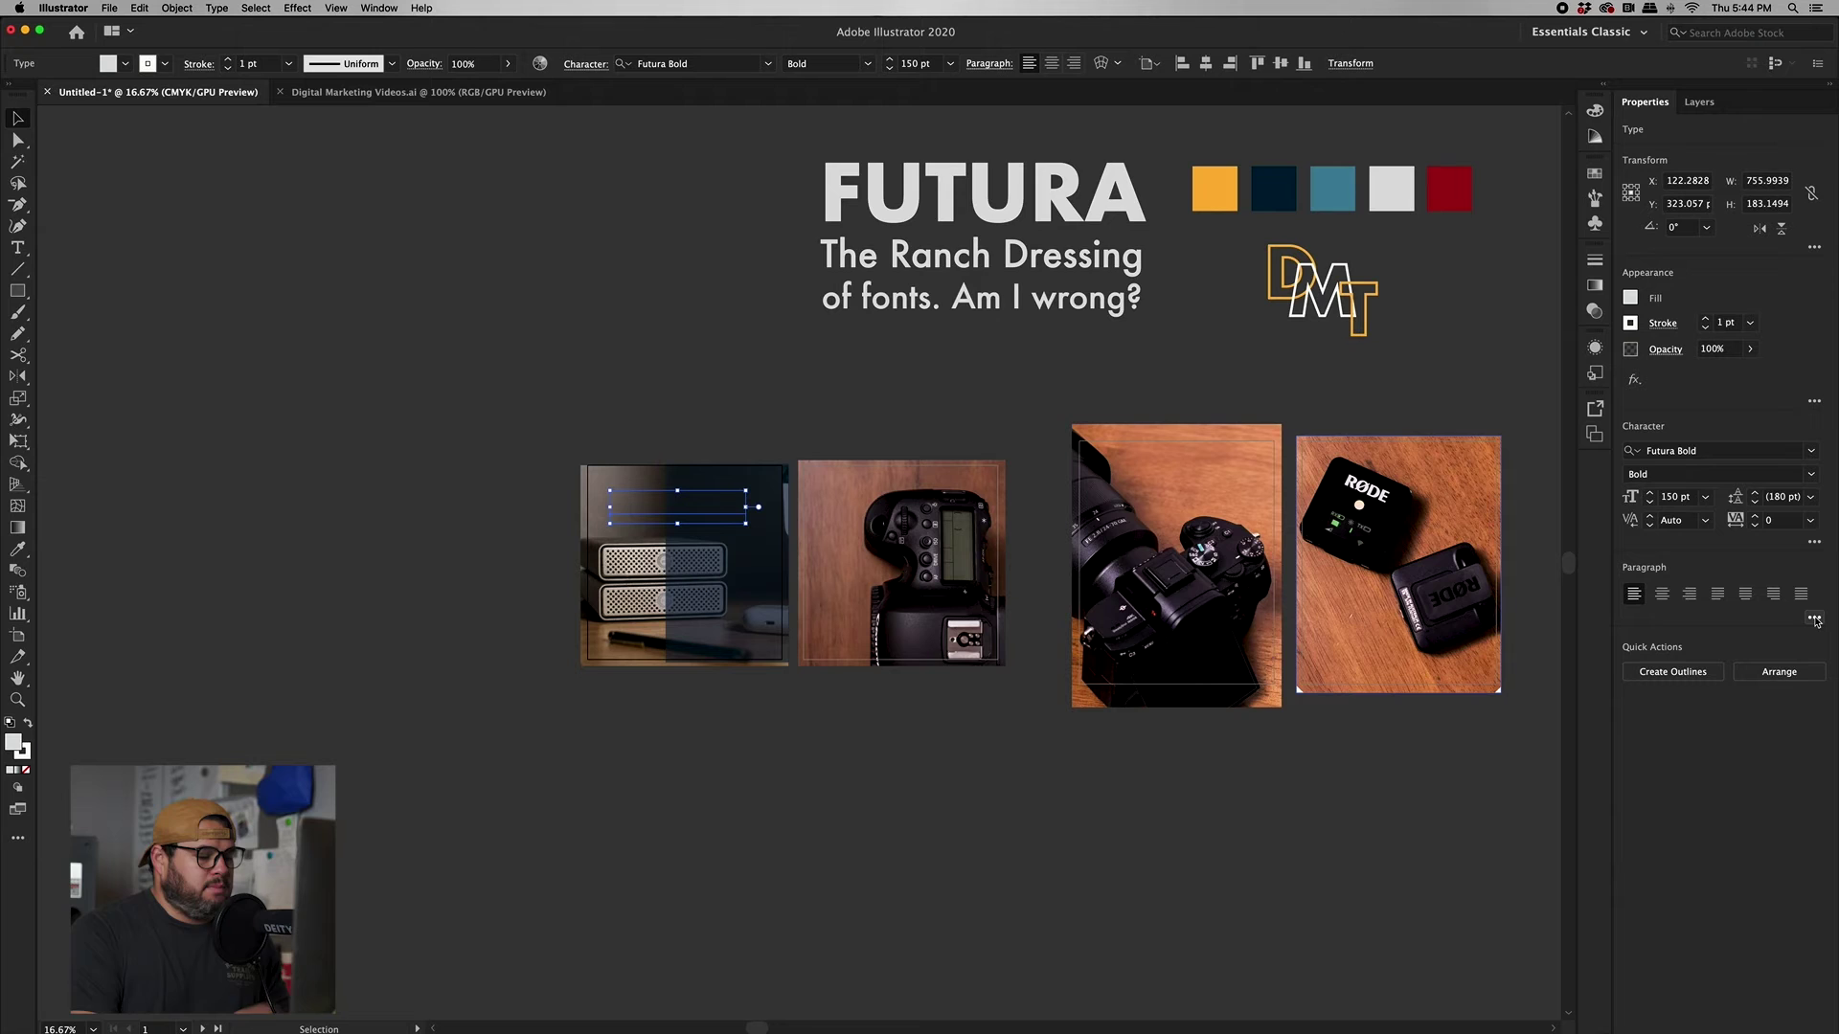
left_click(1772, 677)
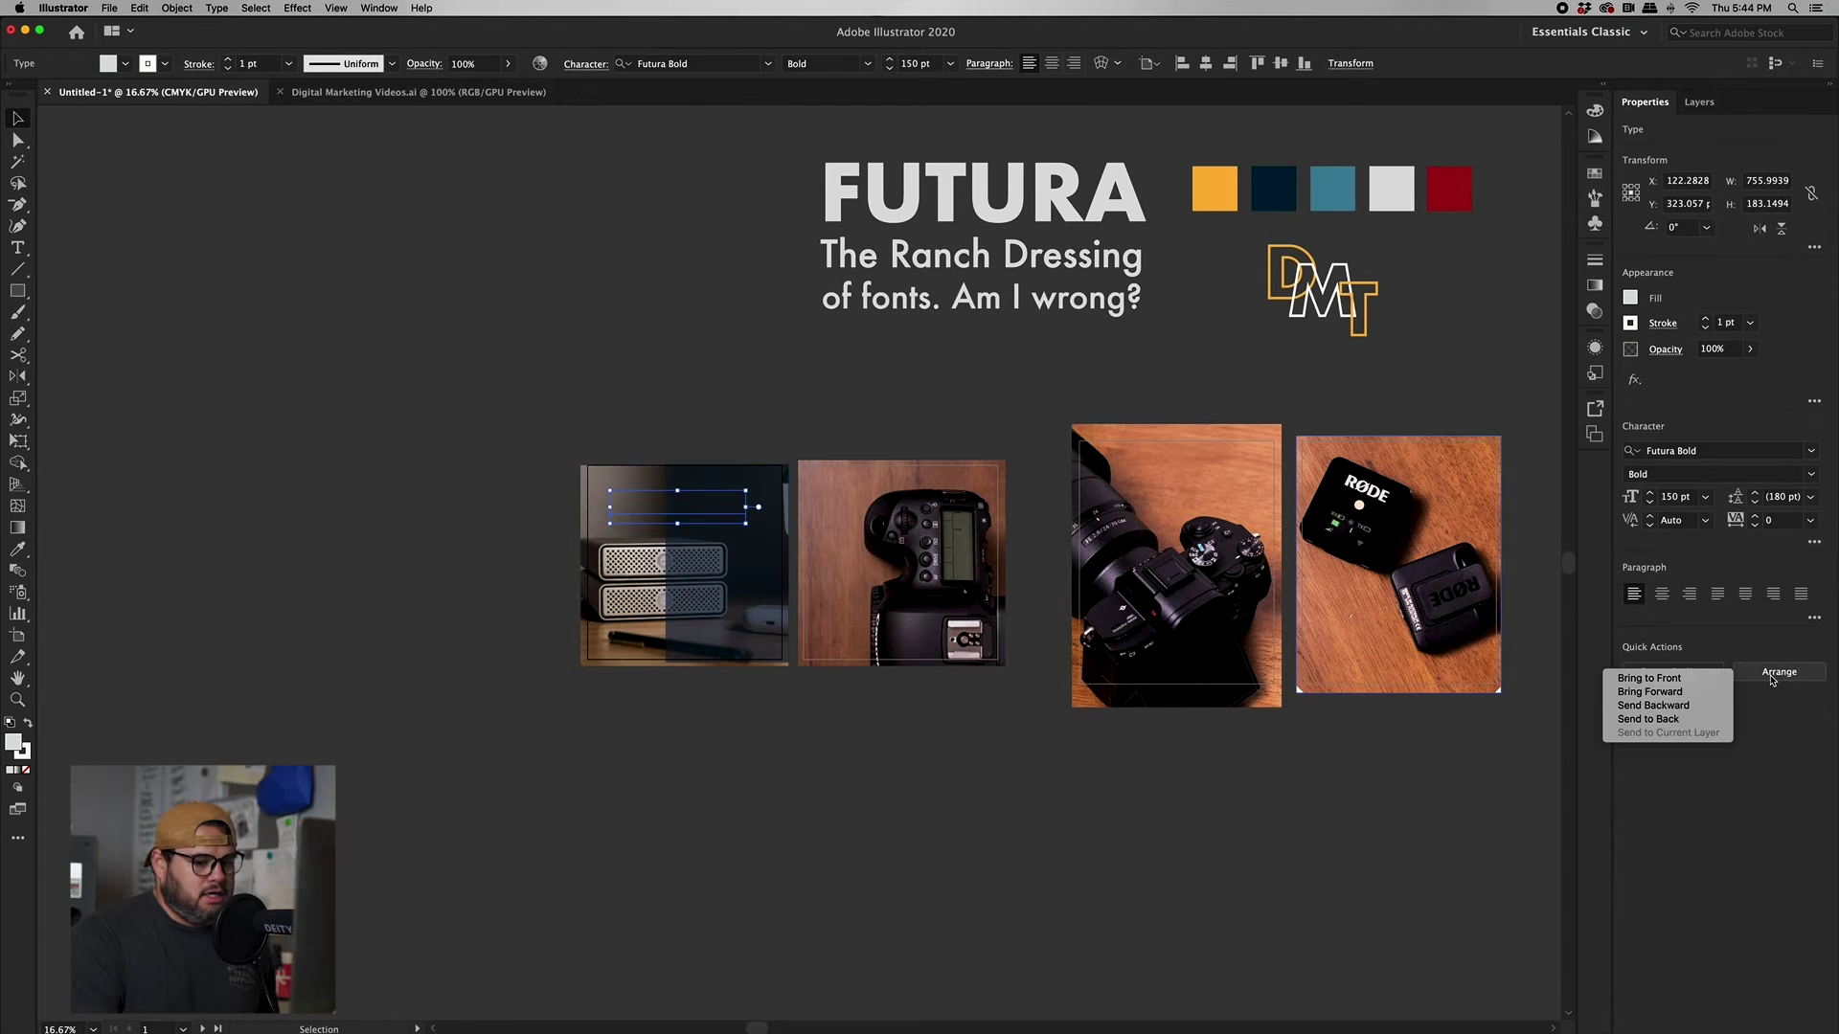
left_click(1684, 679)
- Set the STORAGE heading's font size to 80 pt and centre it horizontally on the navy overlay
left_click(1631, 498)
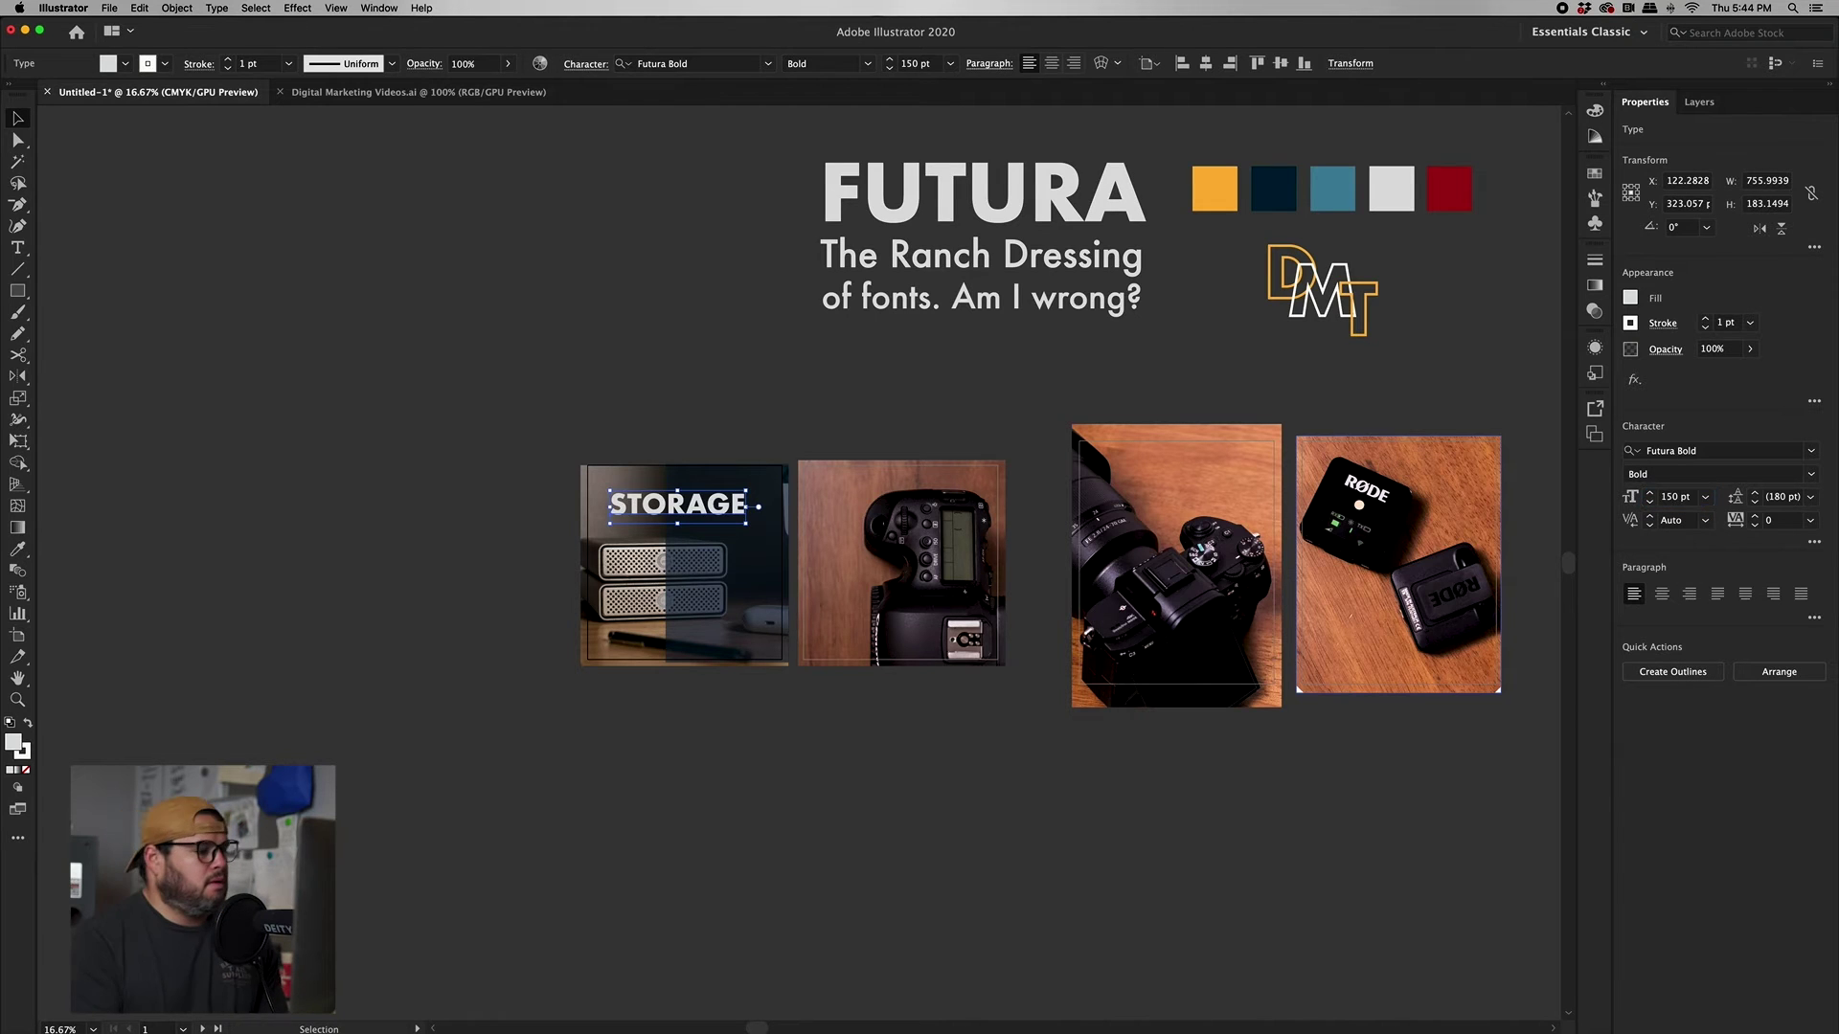
left_click(1671, 495)
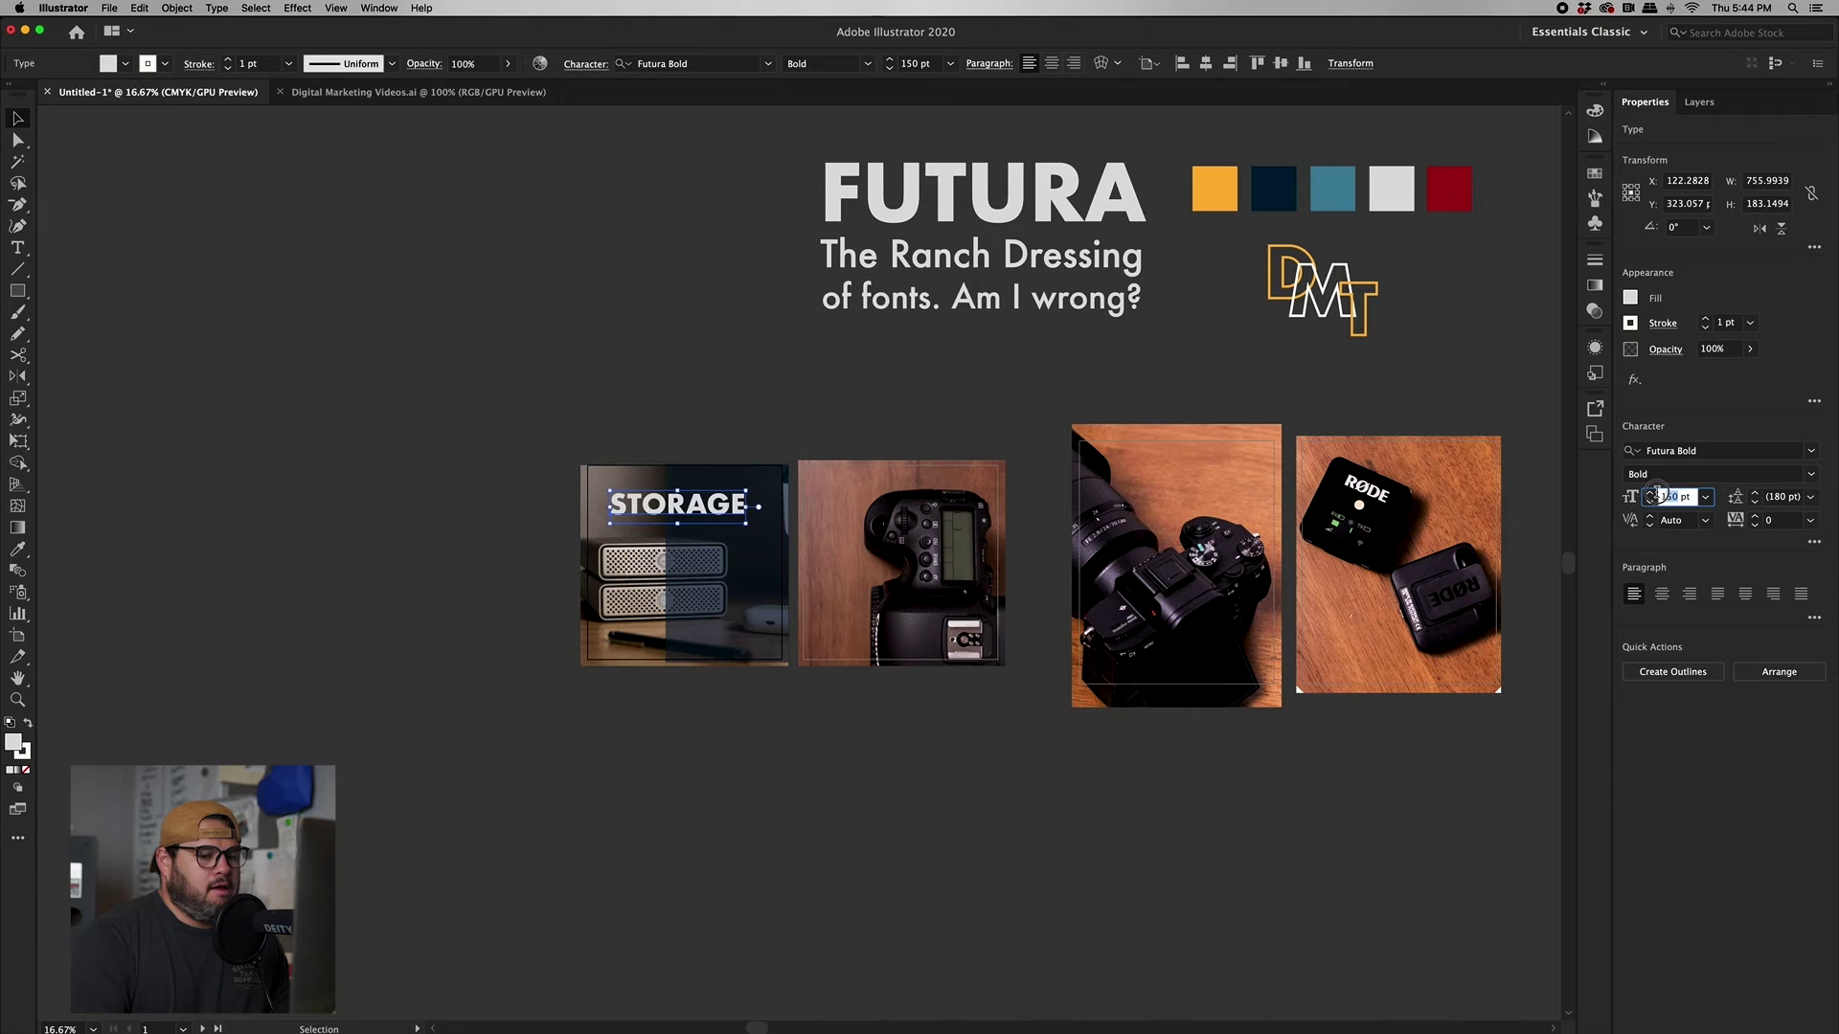
type("80")
key("Return")
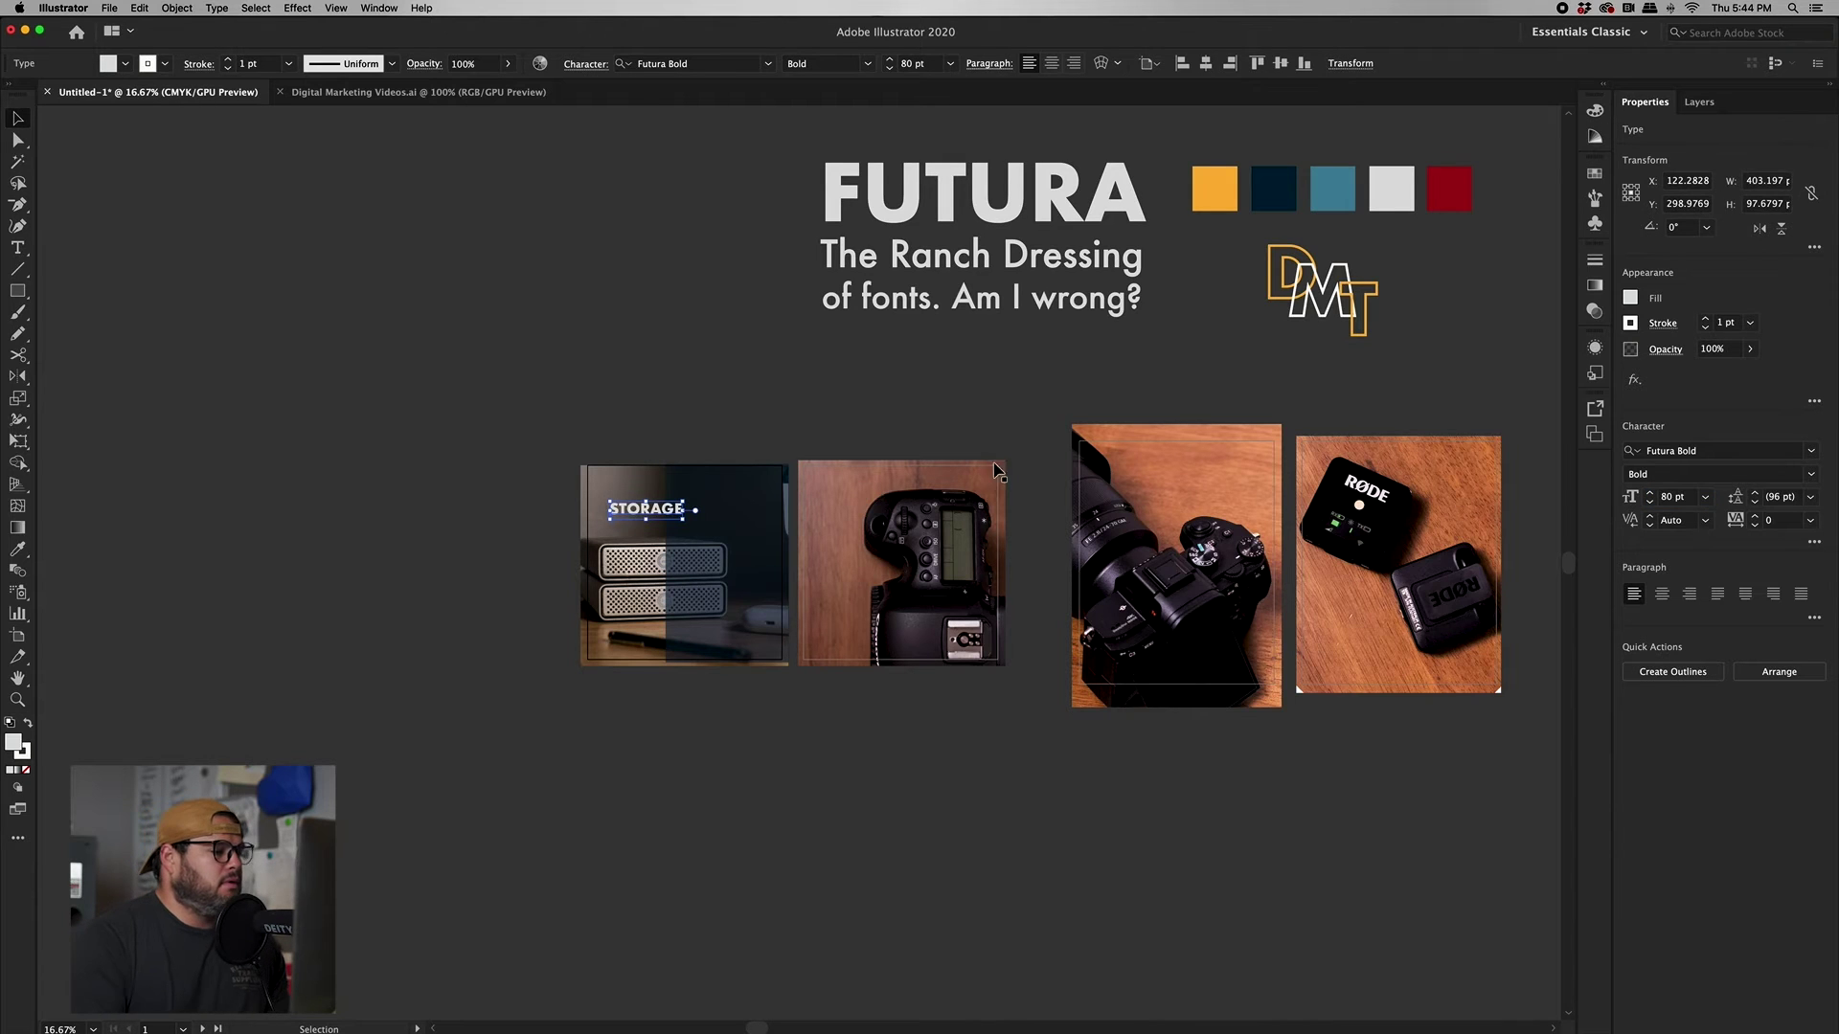
left_click_drag(651, 514, 725, 533)
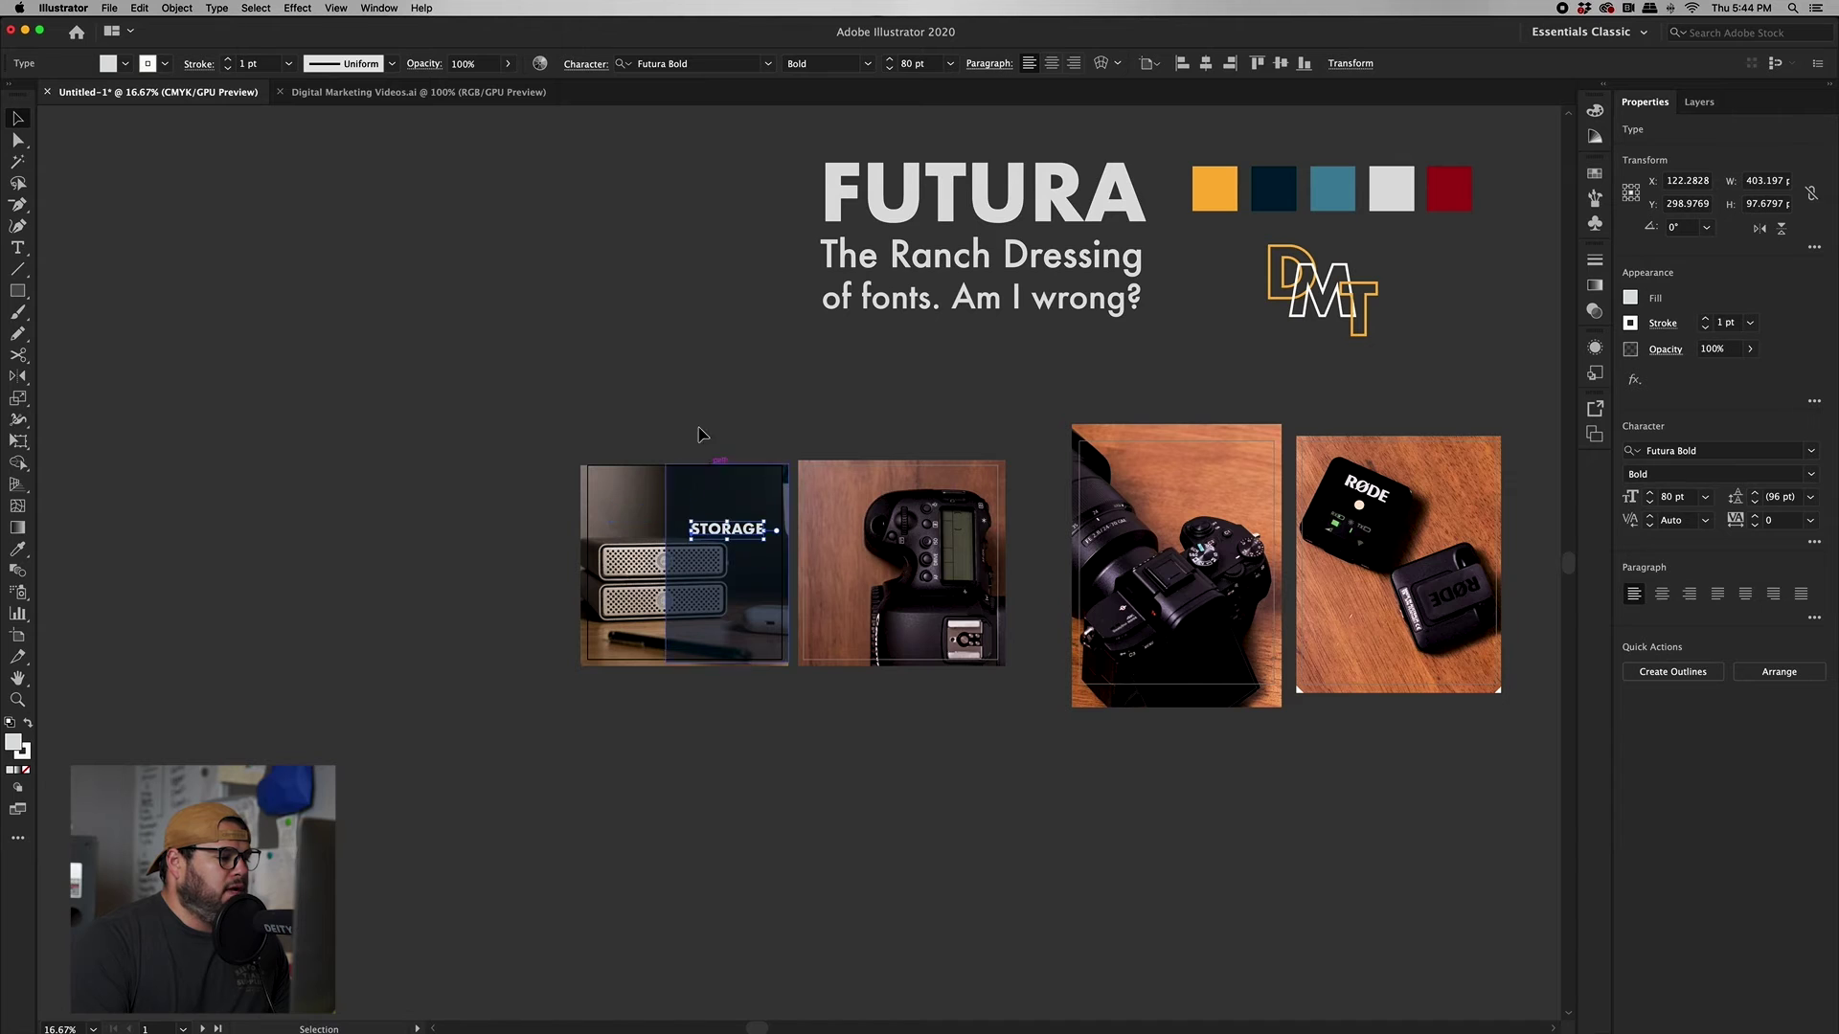
- Create a text box about 407 by 459 px below the STORAGE heading, using the tagline's centred Futura Medium style
left_click(979, 353)
left_click(987, 304)
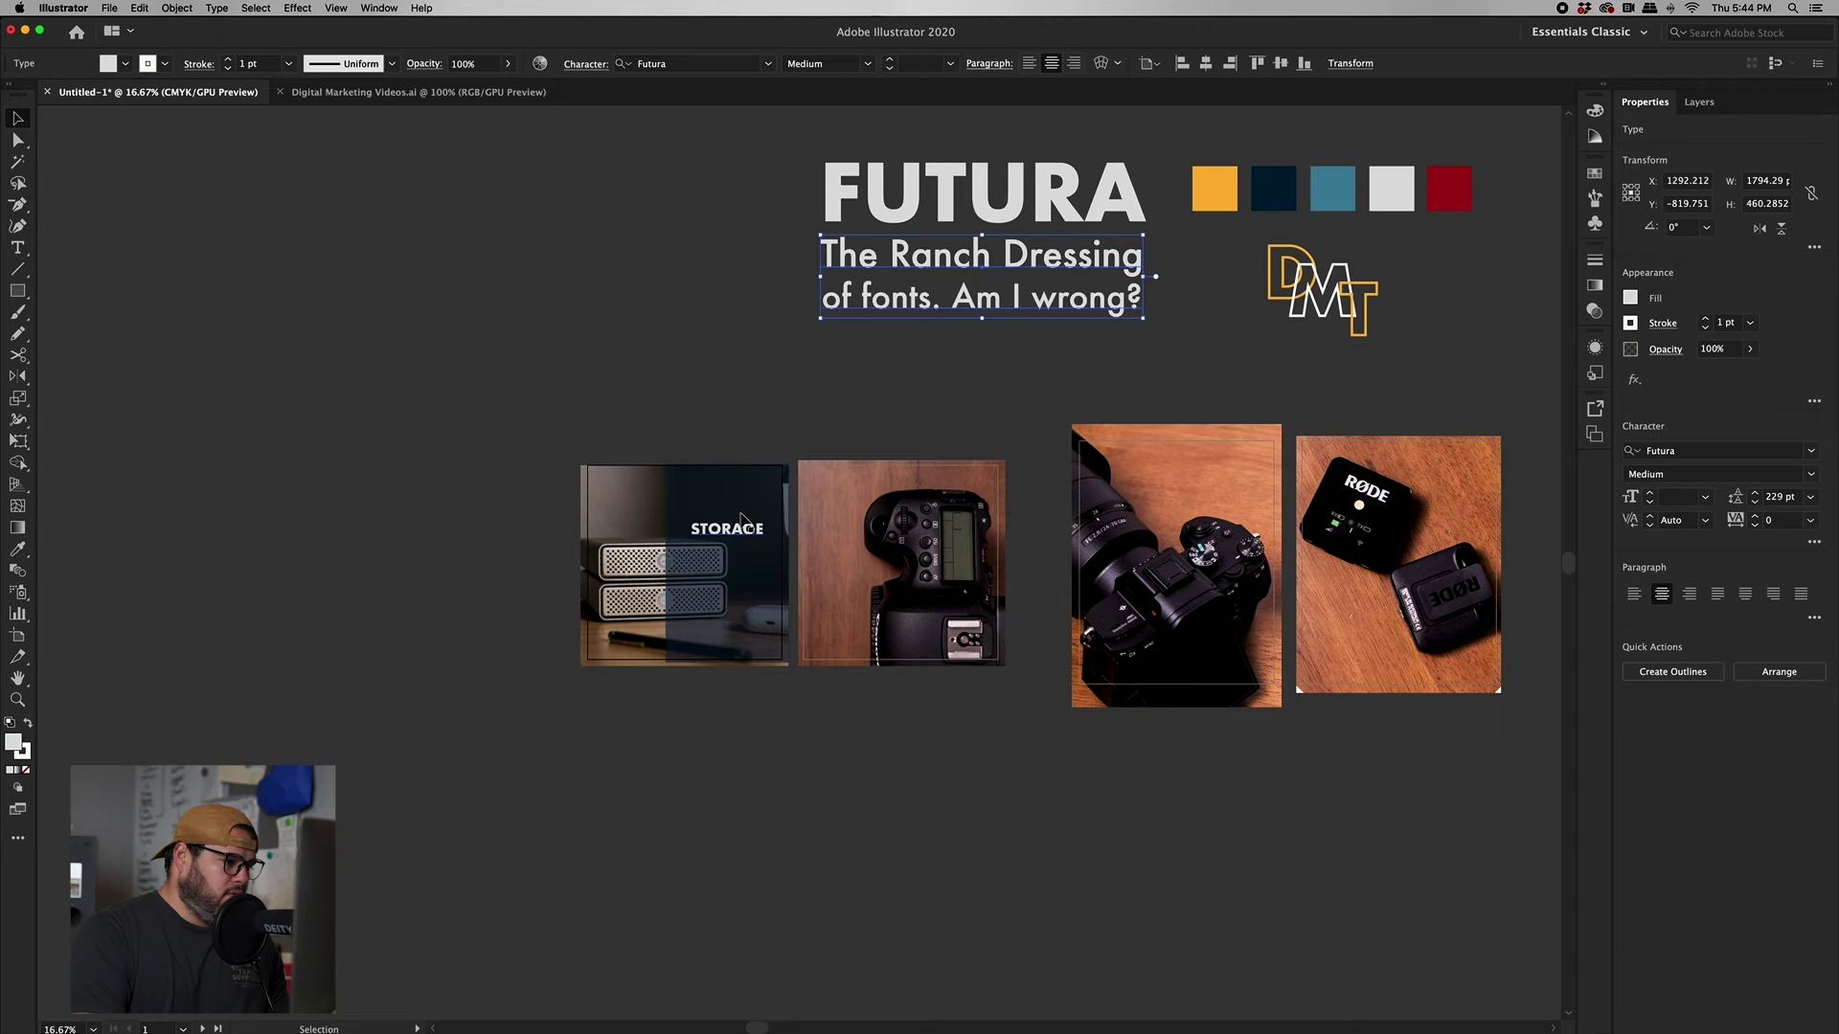
key("t")
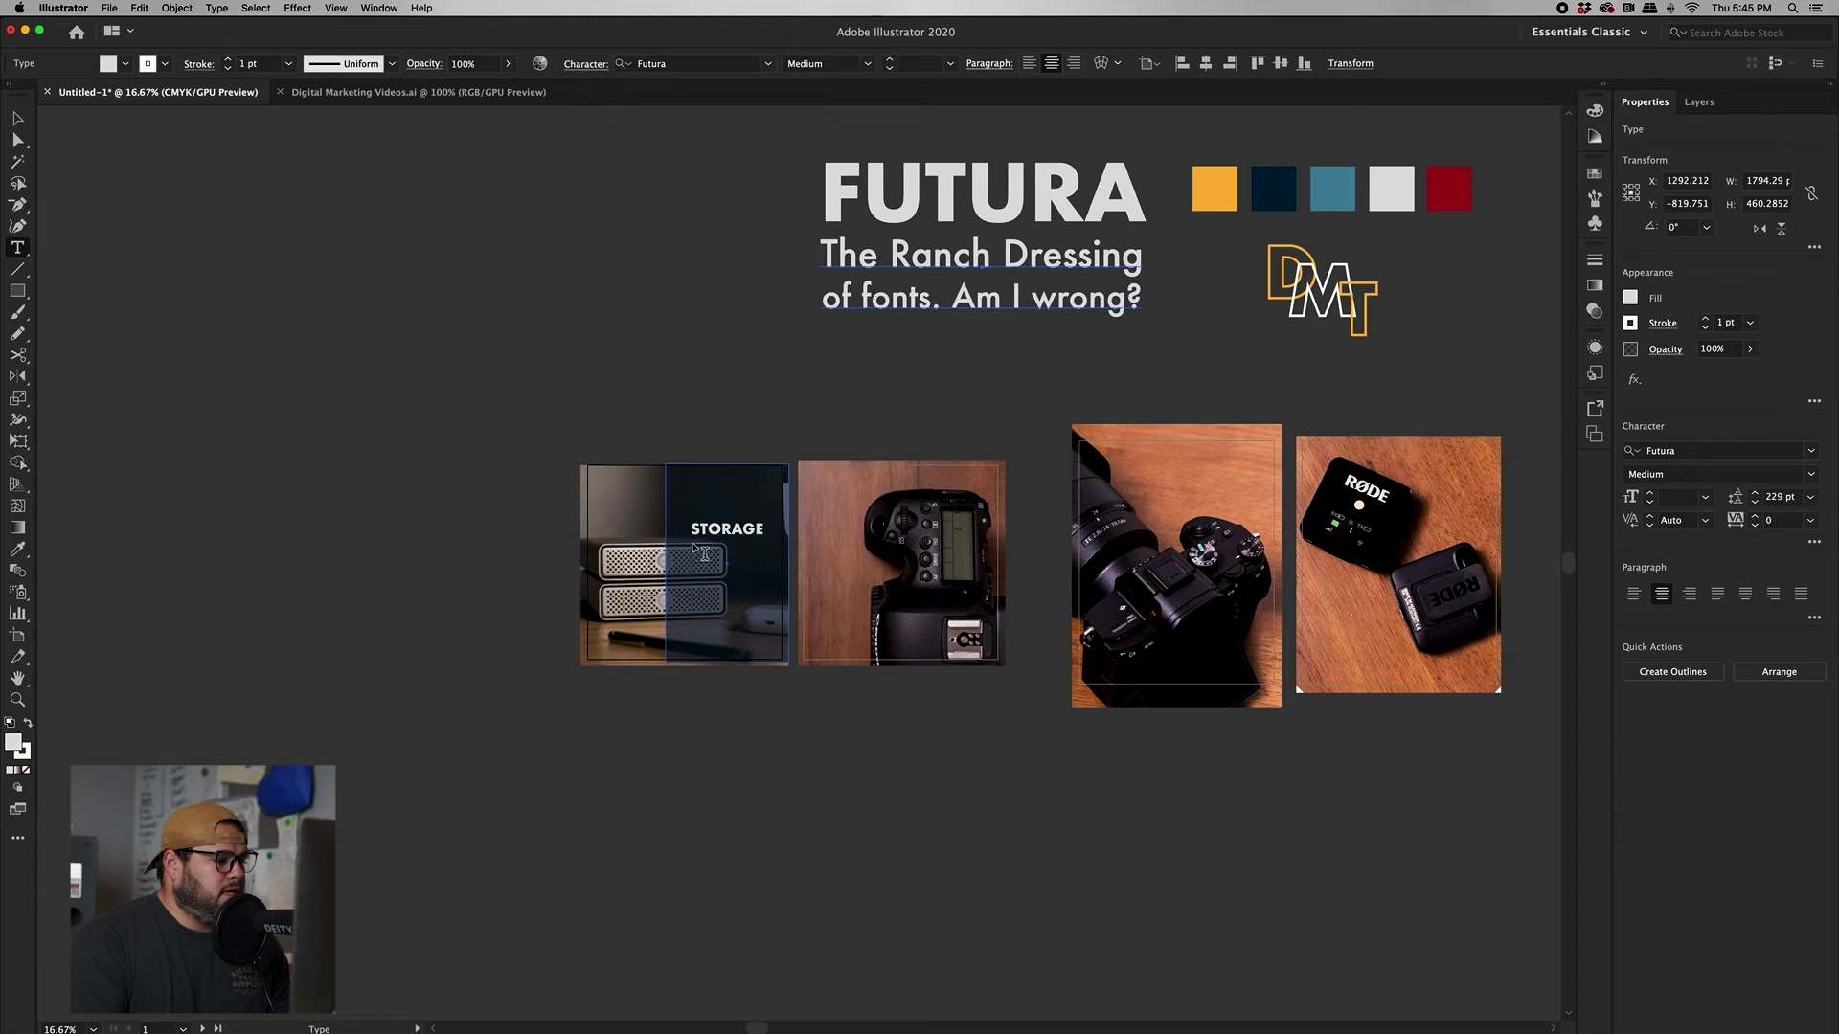
left_click_drag(694, 545, 763, 624)
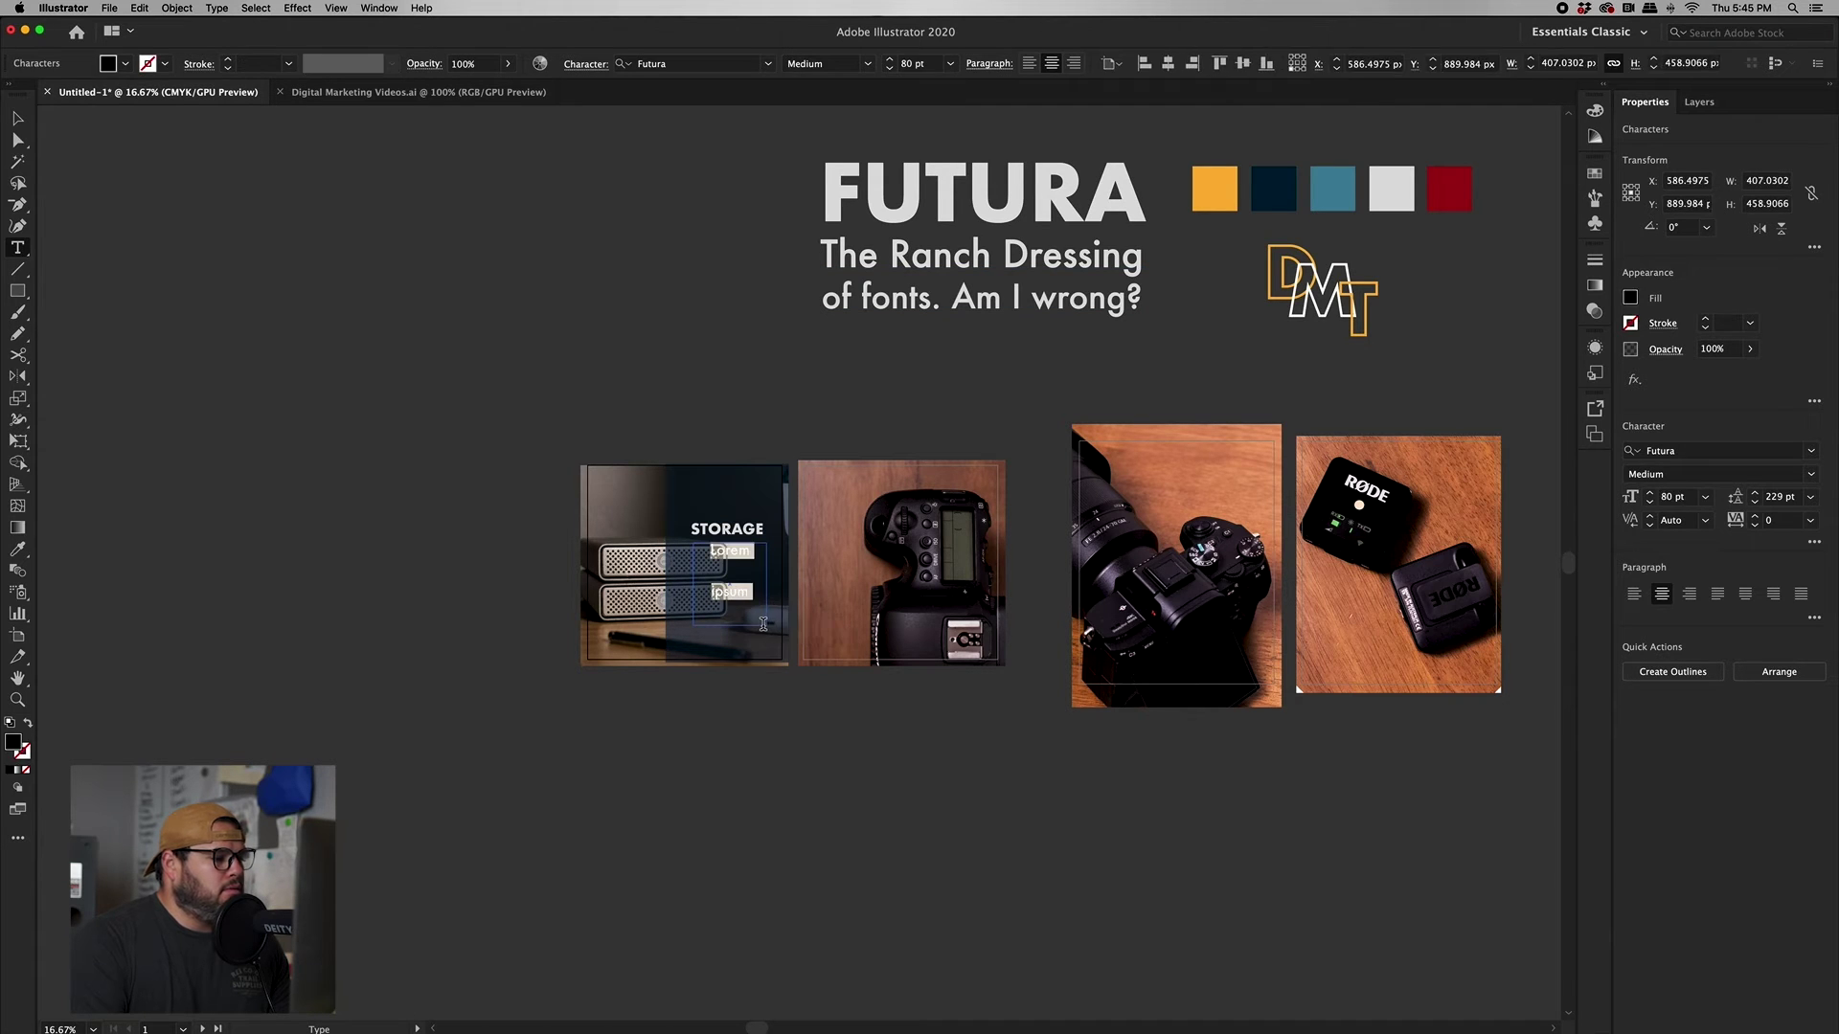
- Set the new text box's leading to Auto and replace its placeholder with "AN IMPORTANT PART OF ANY CREATORS JOB."
left_click(1809, 497)
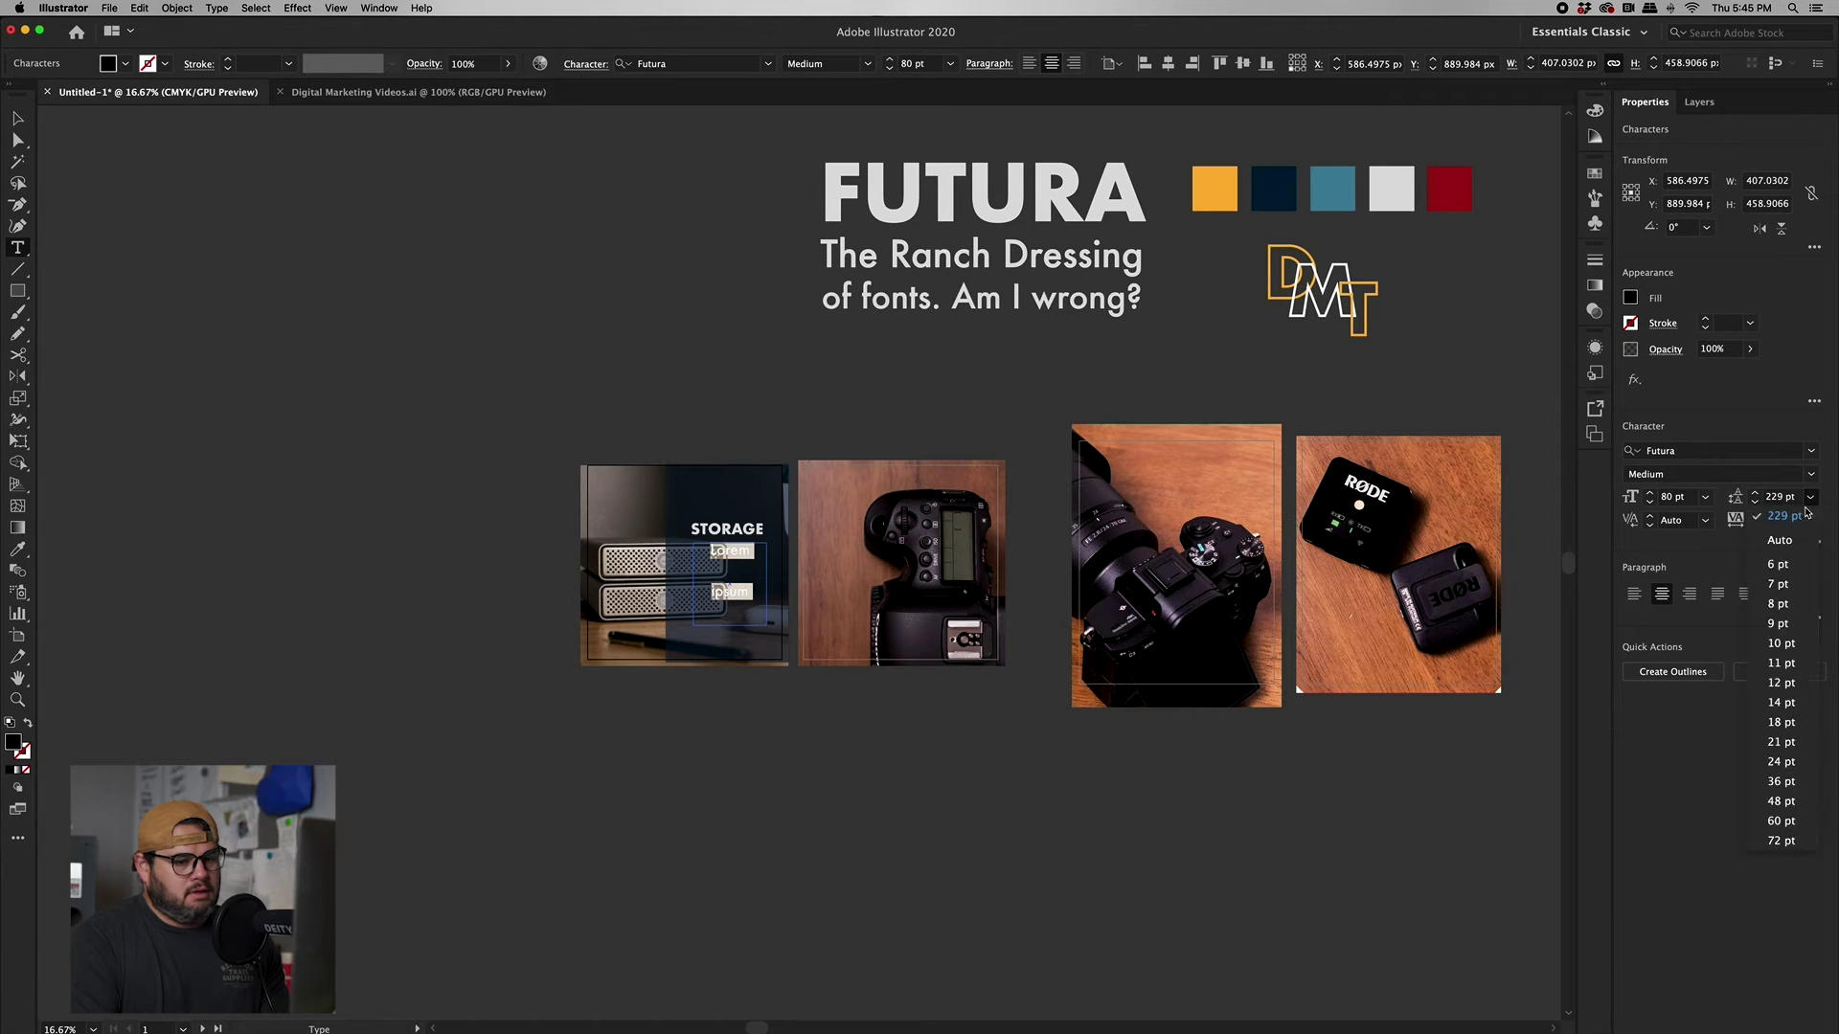
left_click(1798, 541)
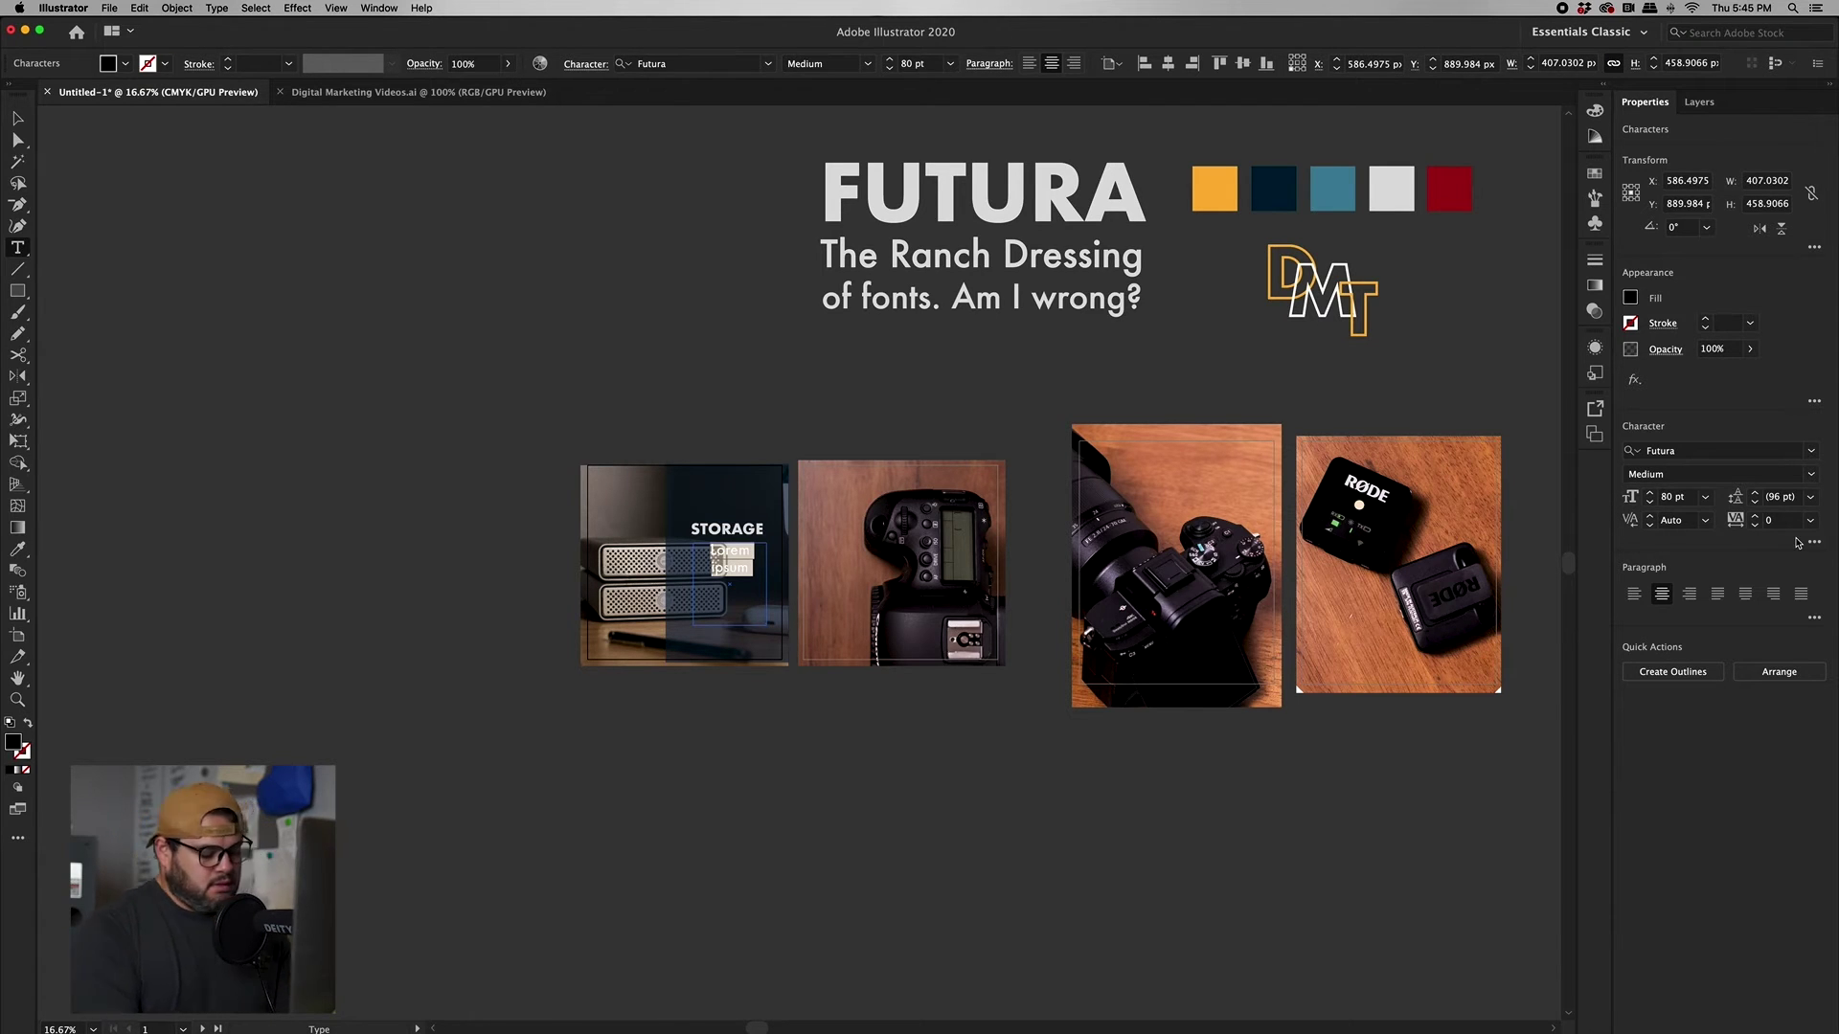
key("BackSpace")
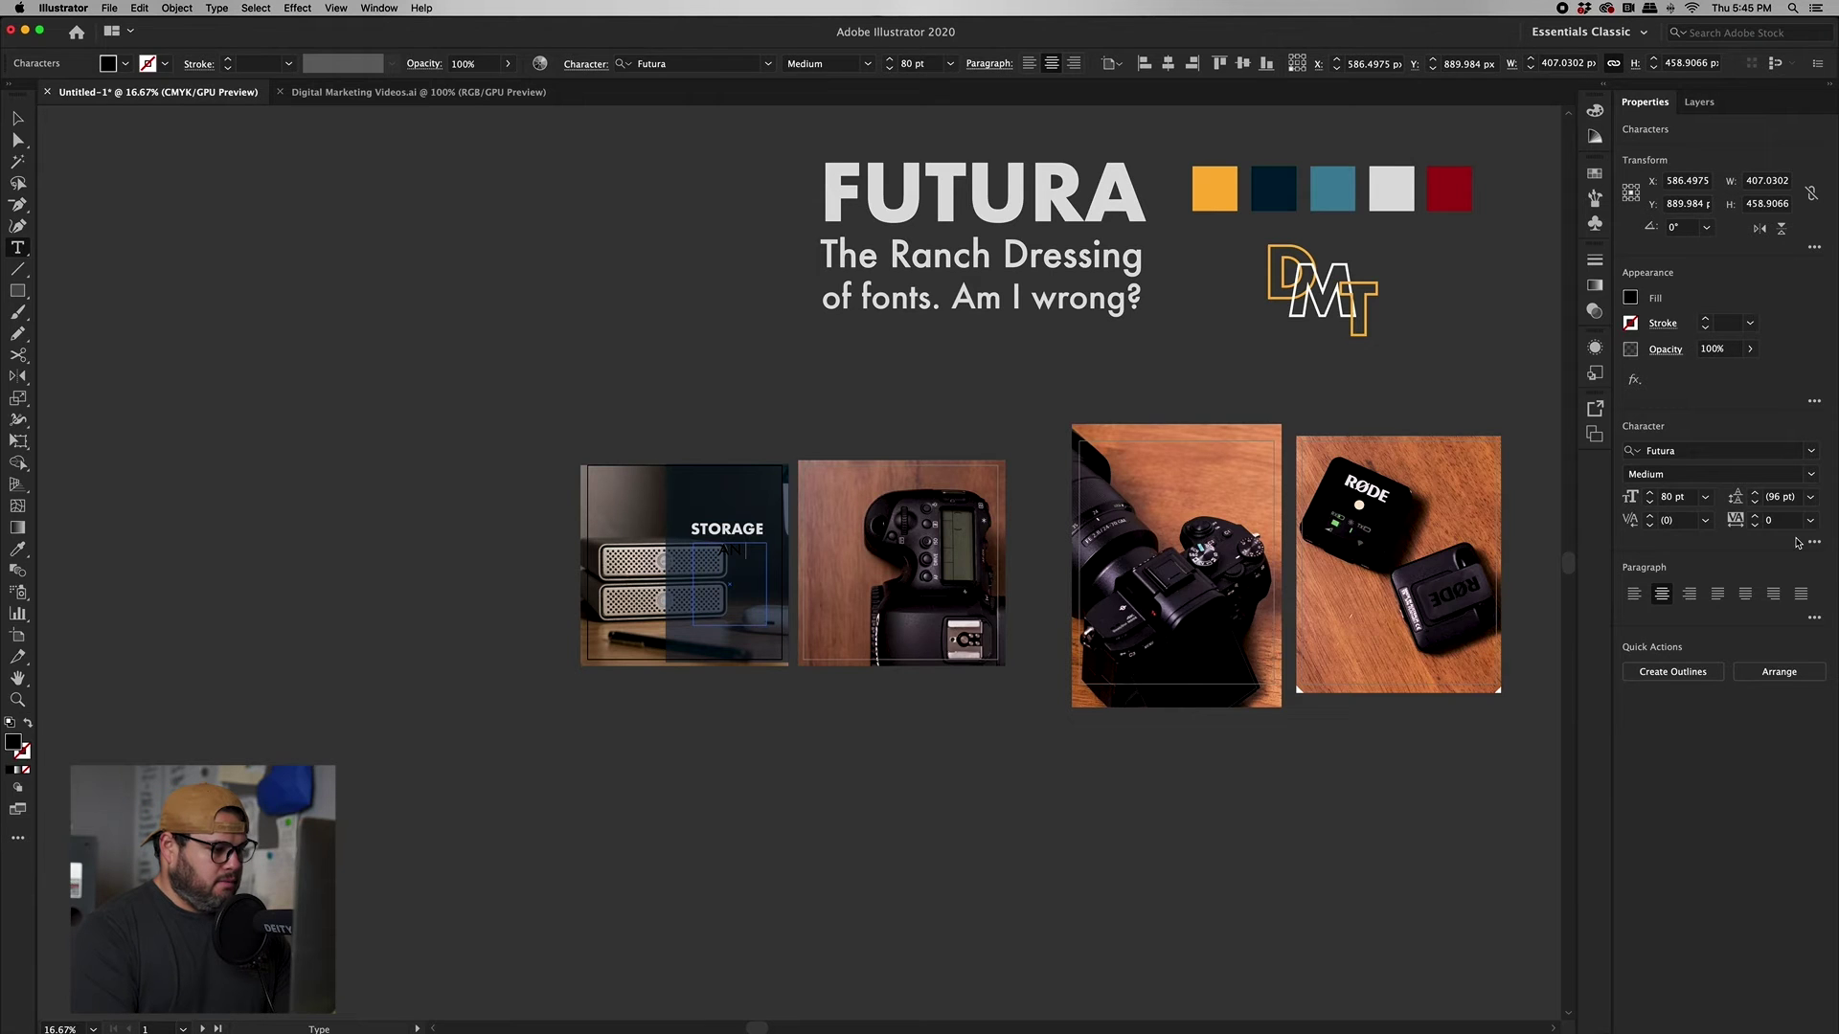
type("AN IMPORTANT PART OF A")
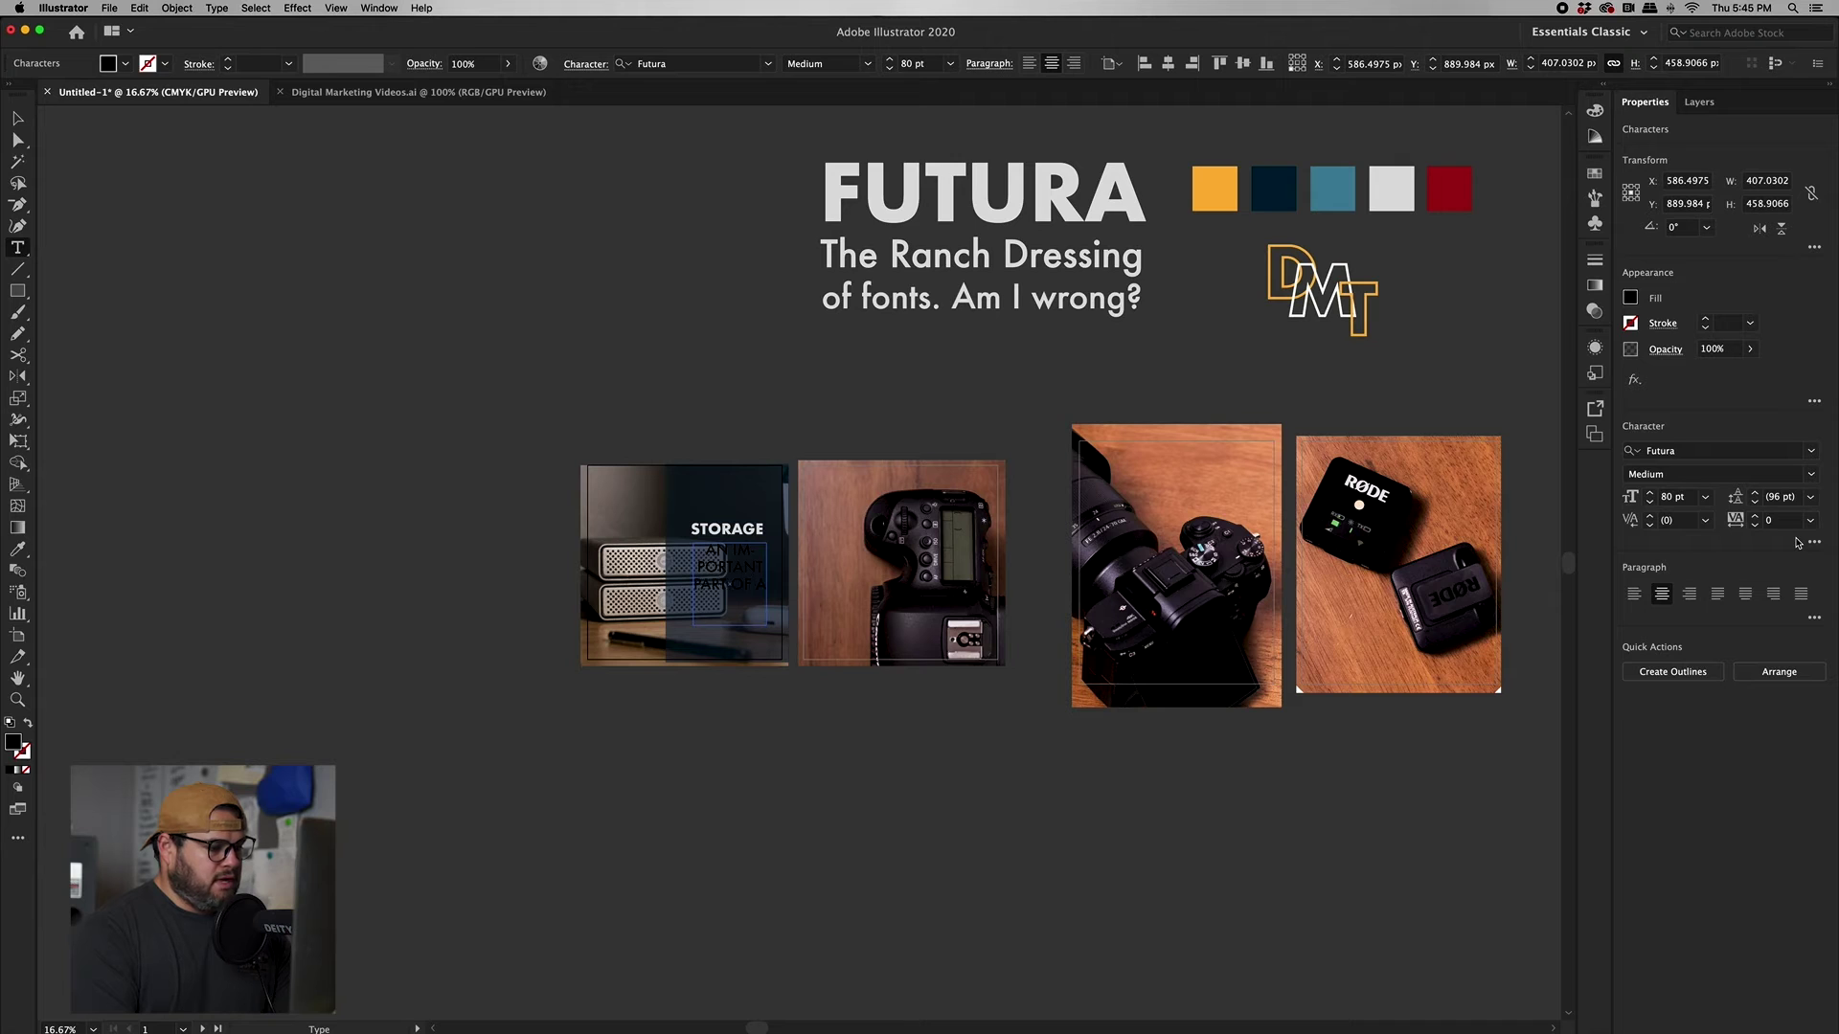
type("NY CREATORS")
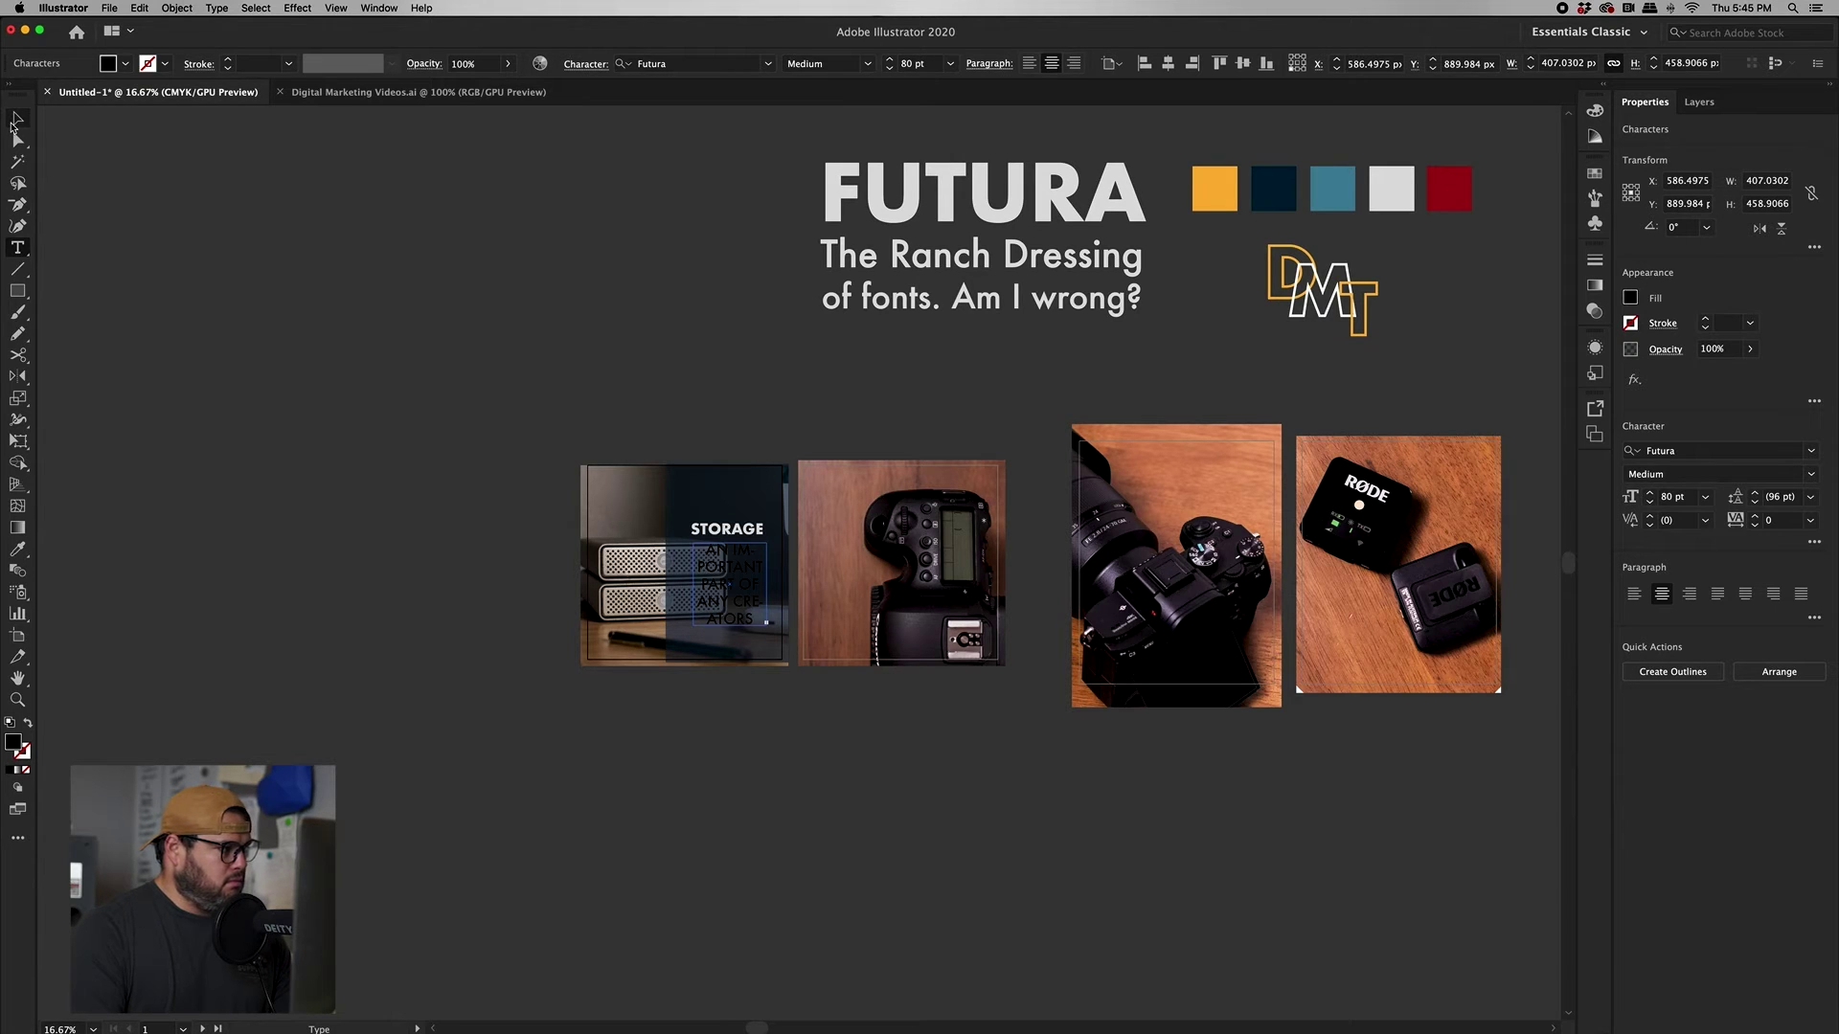
key("Escape")
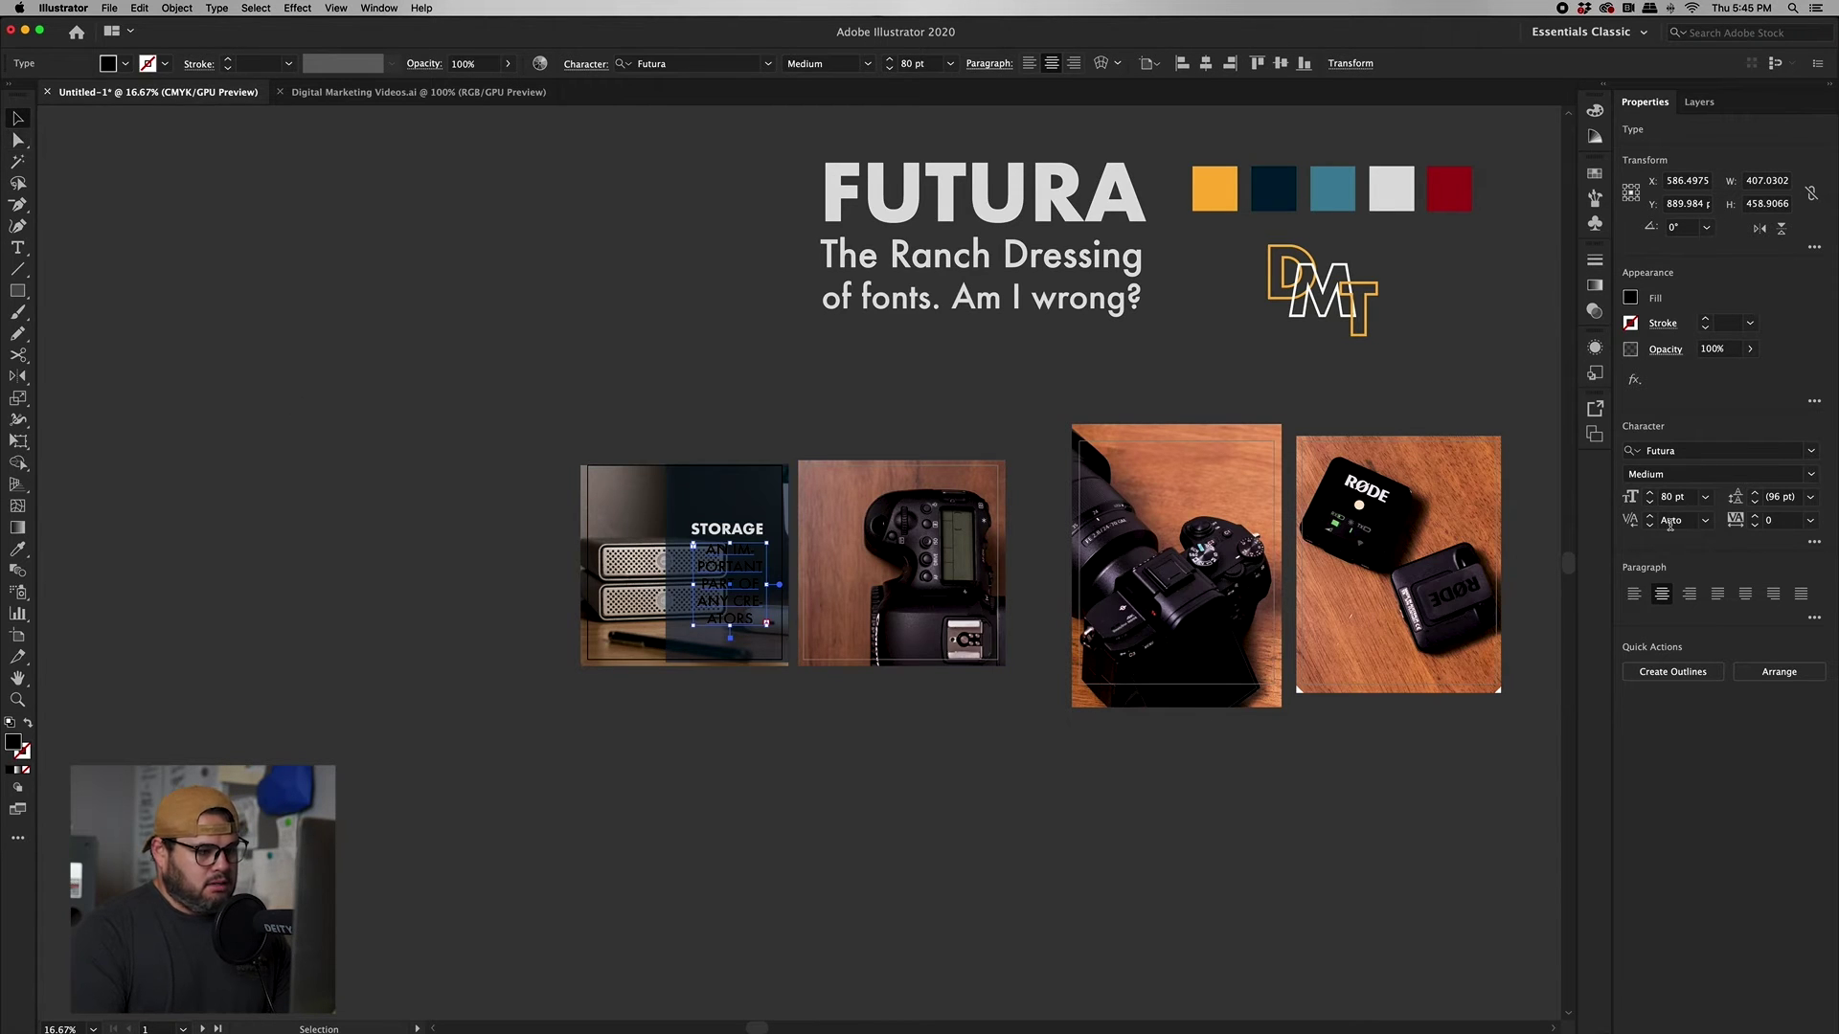
- Apply the light grey swatch's colour to the body text and set its font size to 60 pt
key("i")
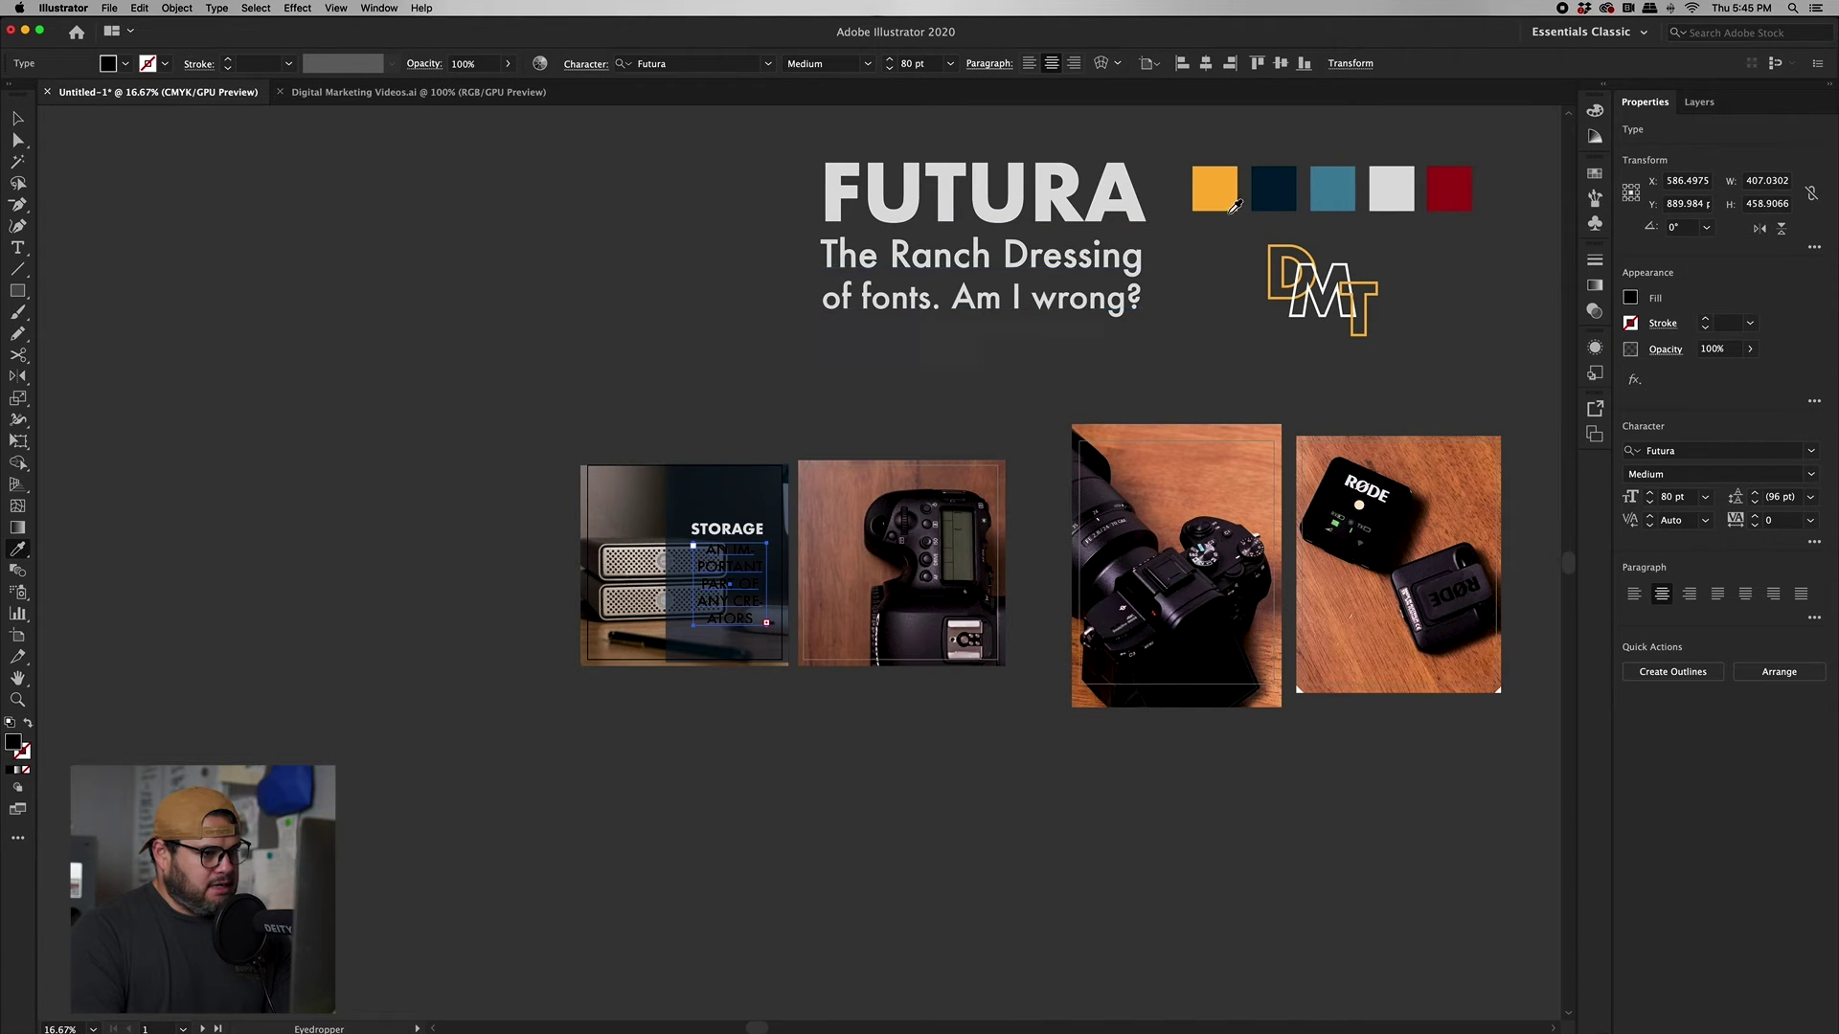
left_click(1391, 187)
left_click(19, 118)
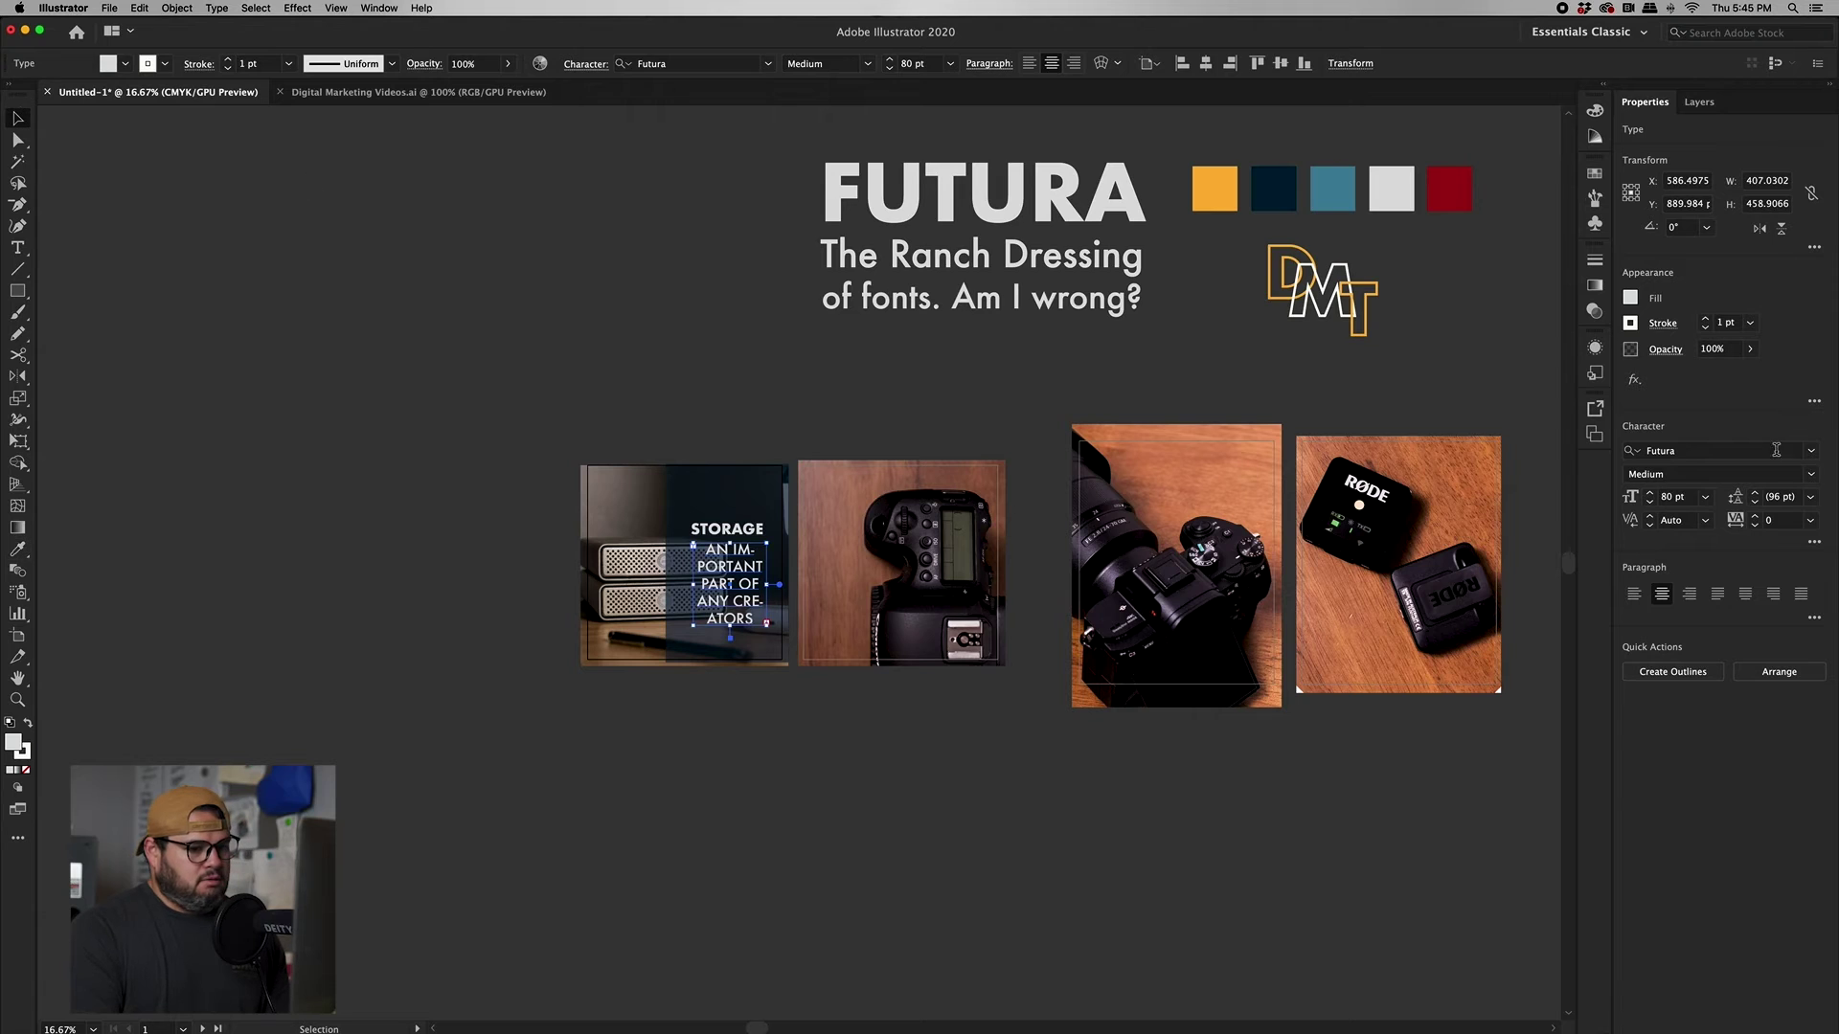
left_click(1709, 498)
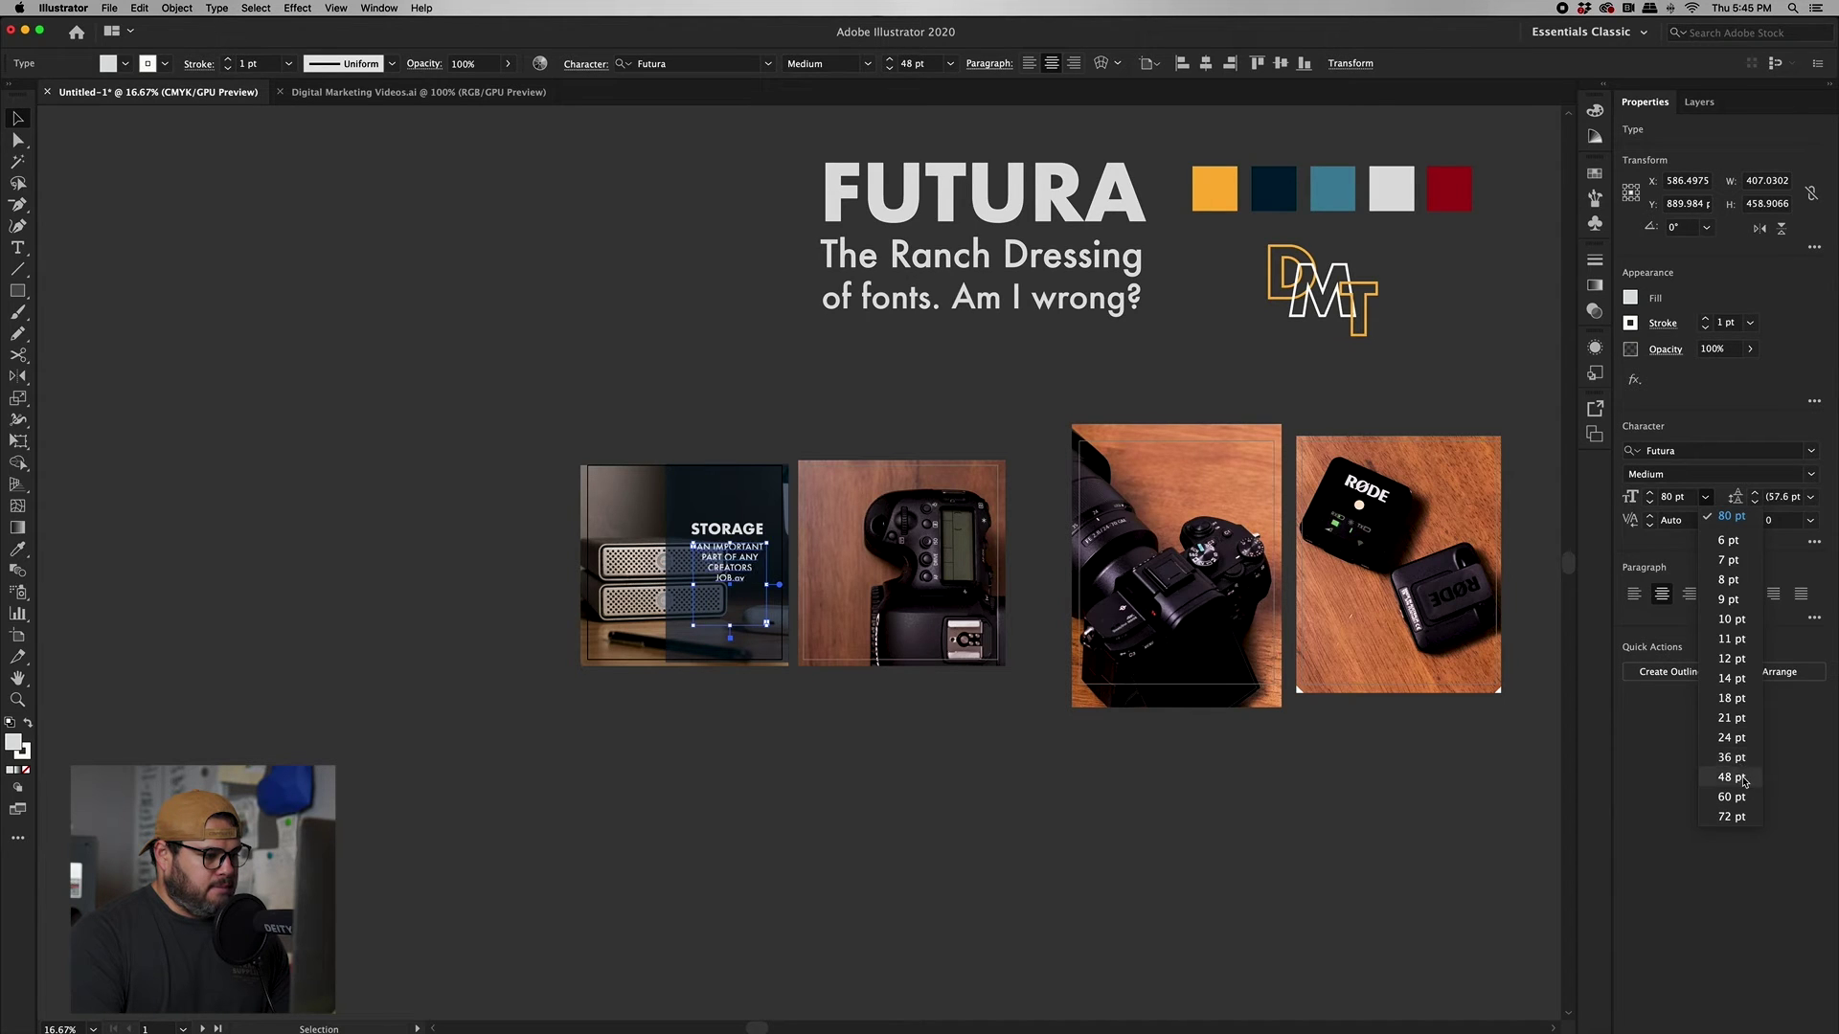
left_click(1731, 796)
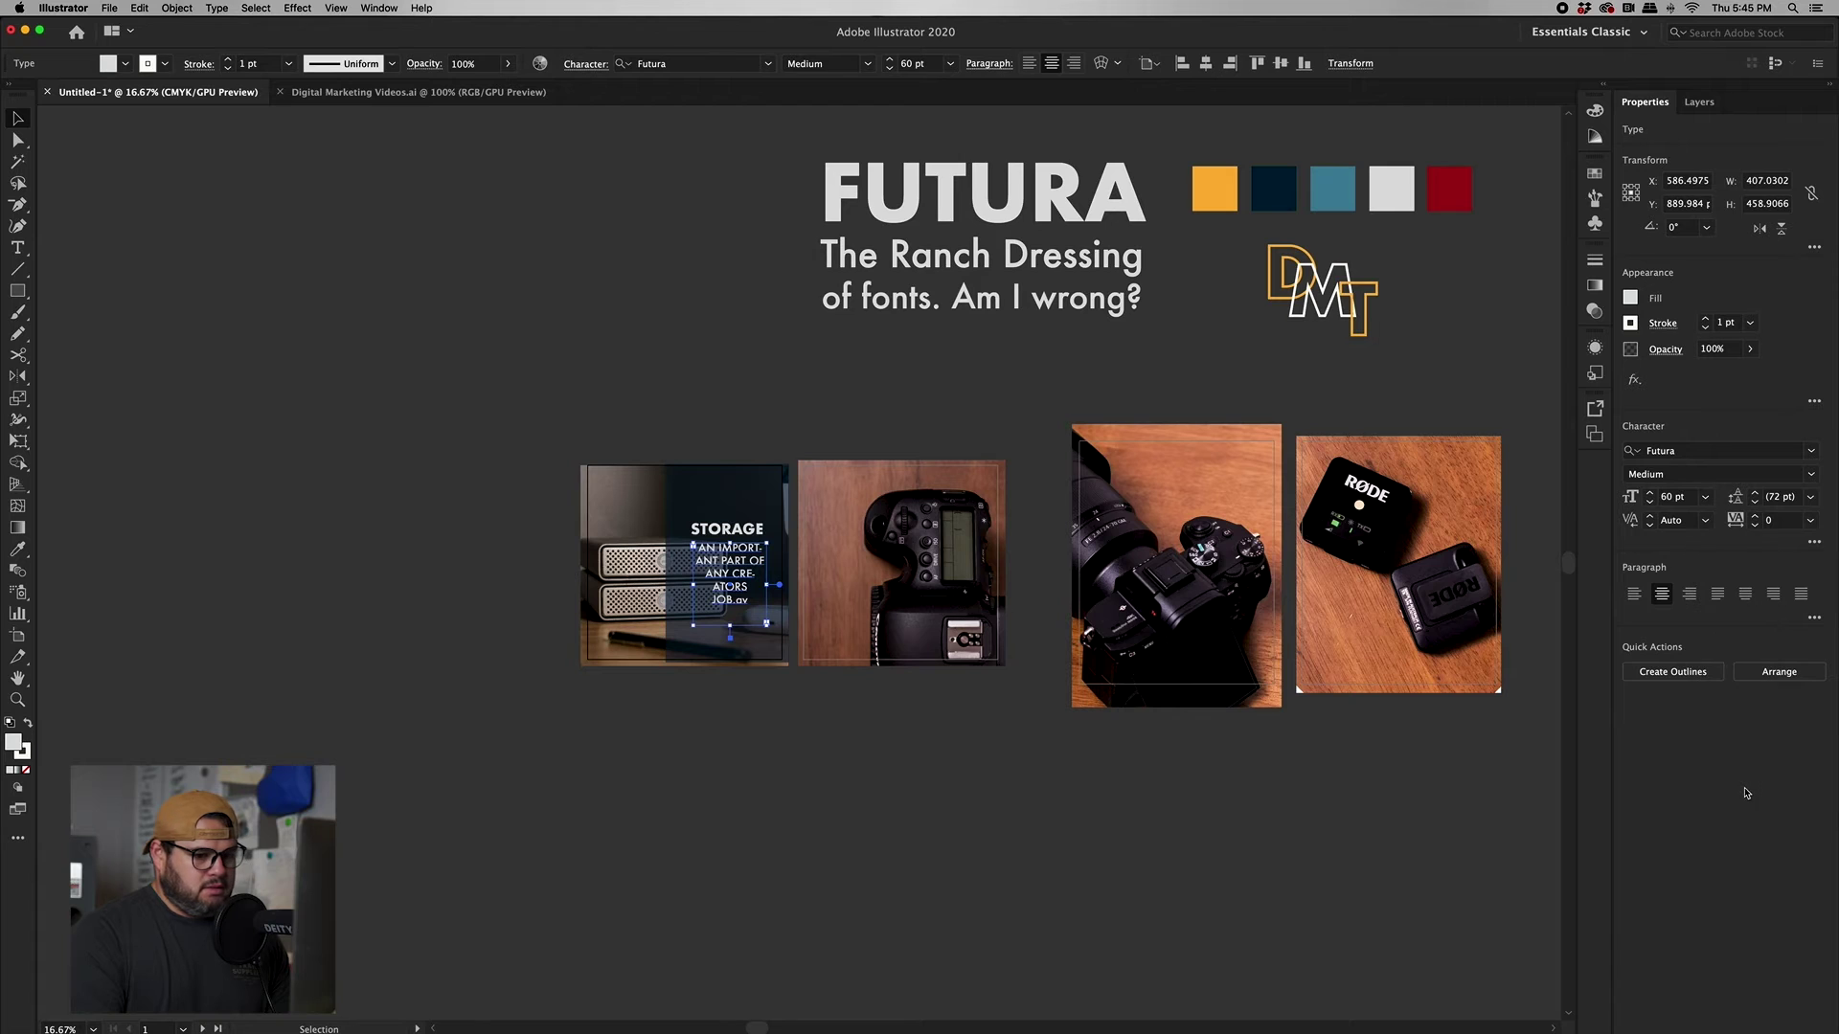
- Left-align the body text under STORAGE and turn off hyphenation
left_click(1637, 600)
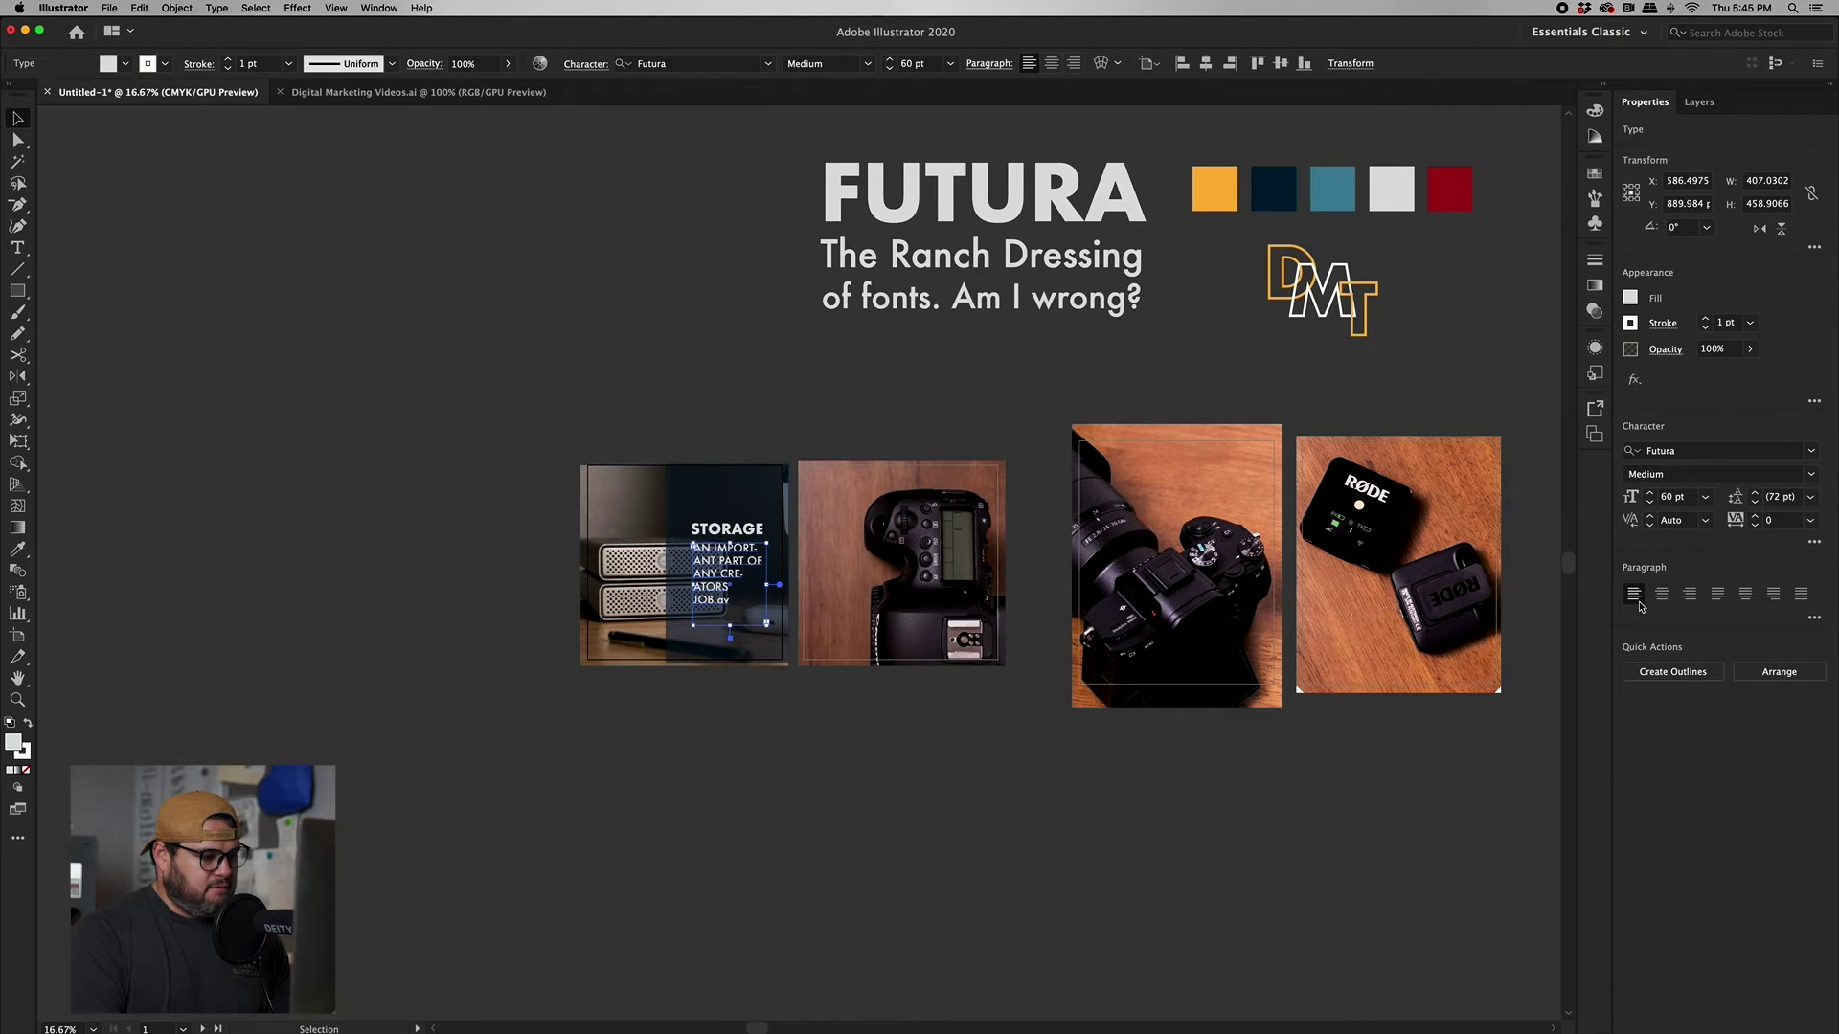
left_click(1815, 619)
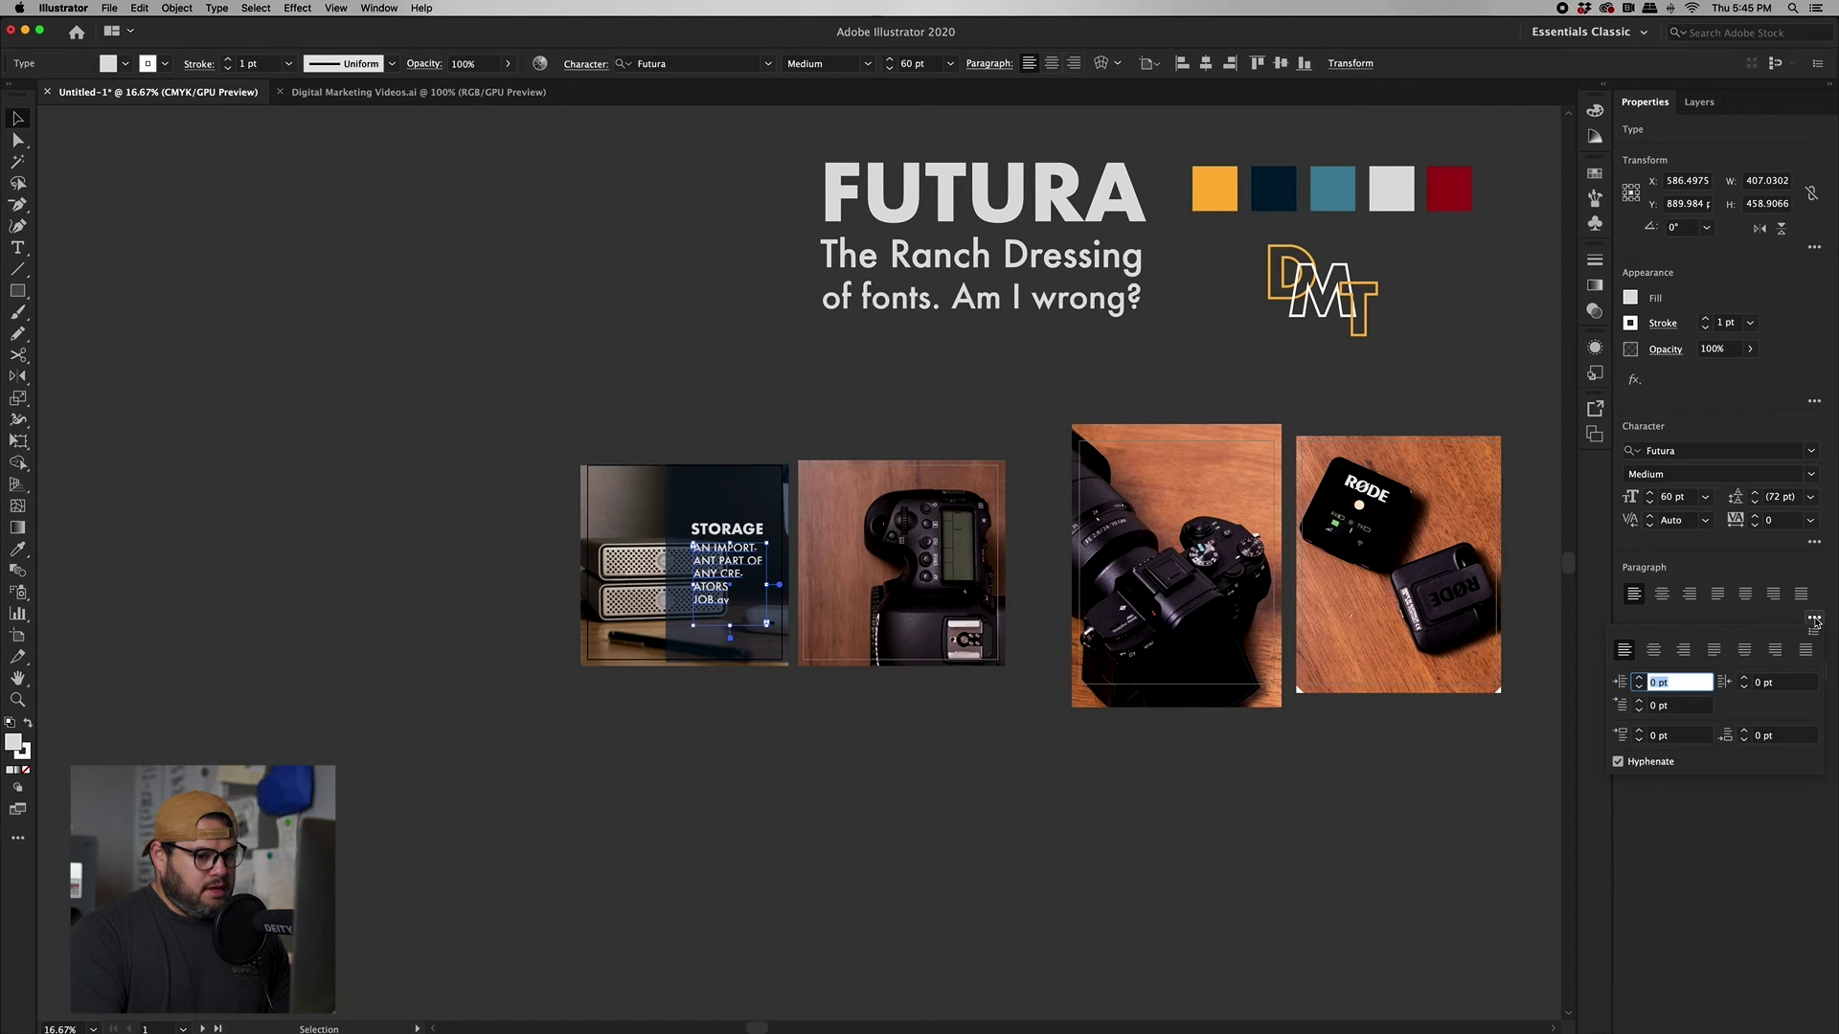
left_click(1619, 762)
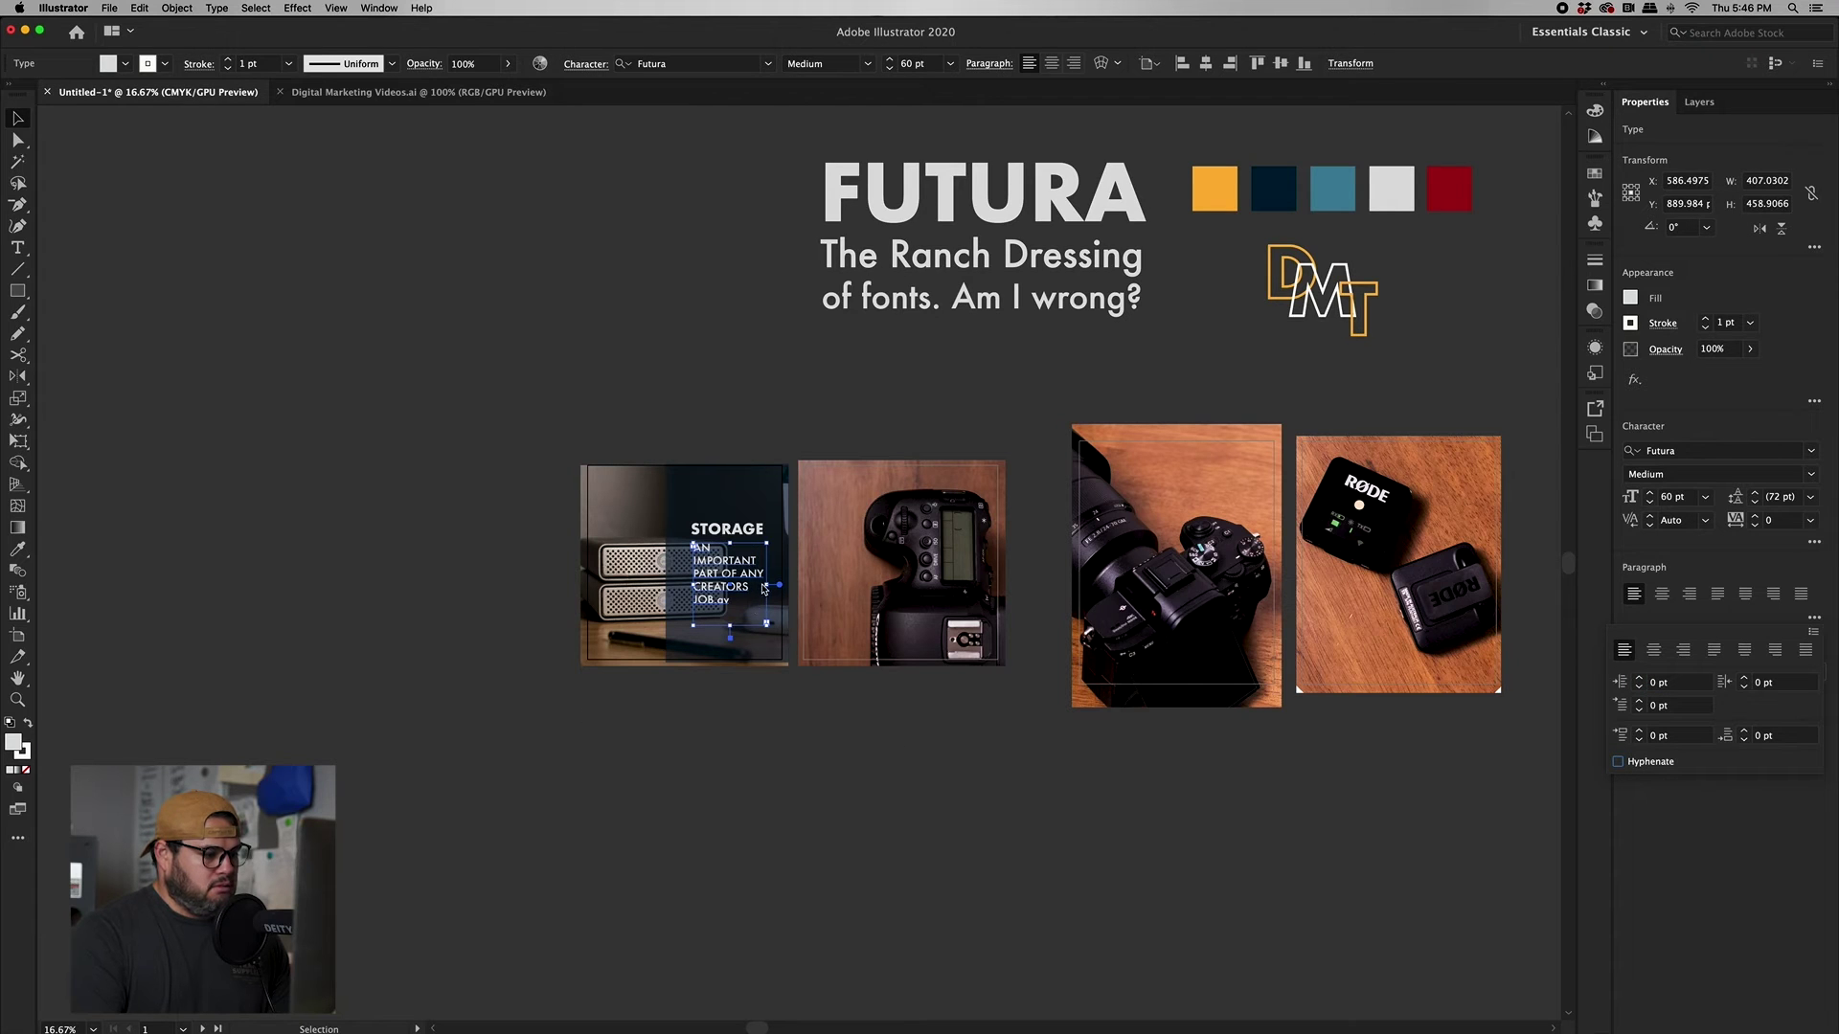
- Widen the body text box to about 435 px, delete the stray "av" after "JOB." and reduce the font size to 55 pt
left_click_drag(767, 590, 771, 598)
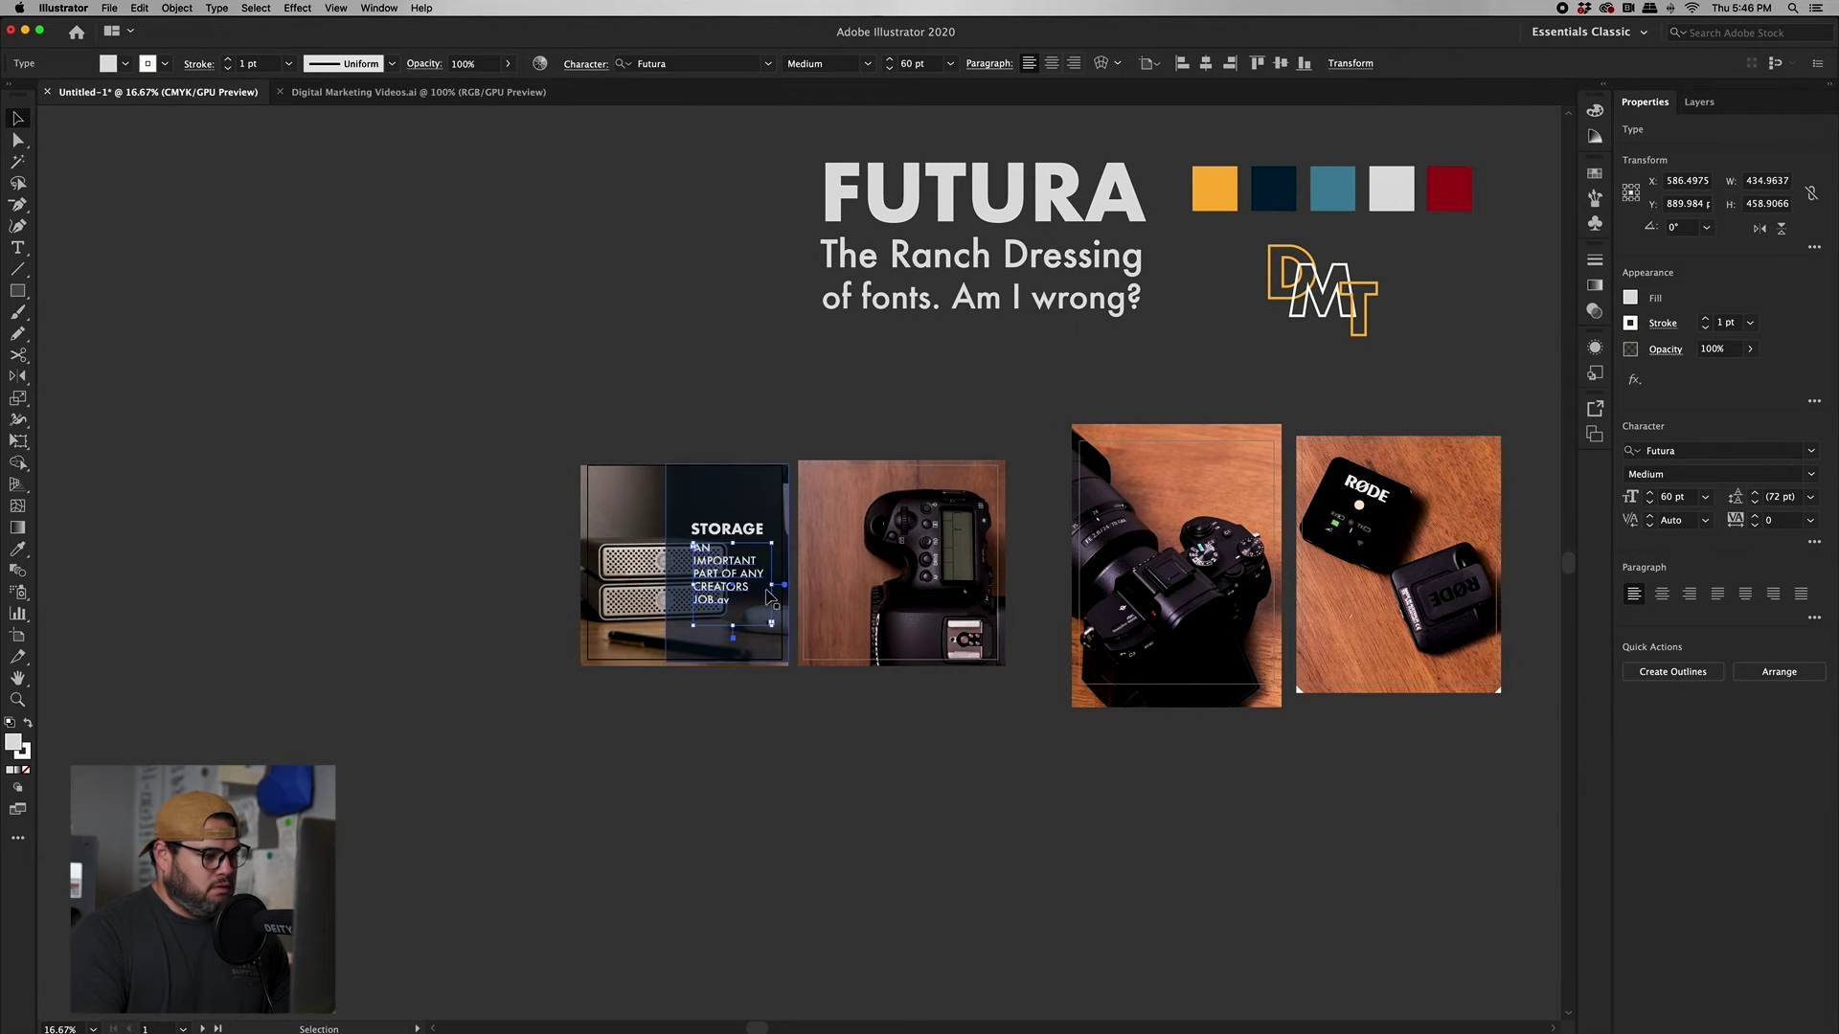
double_click(728, 604)
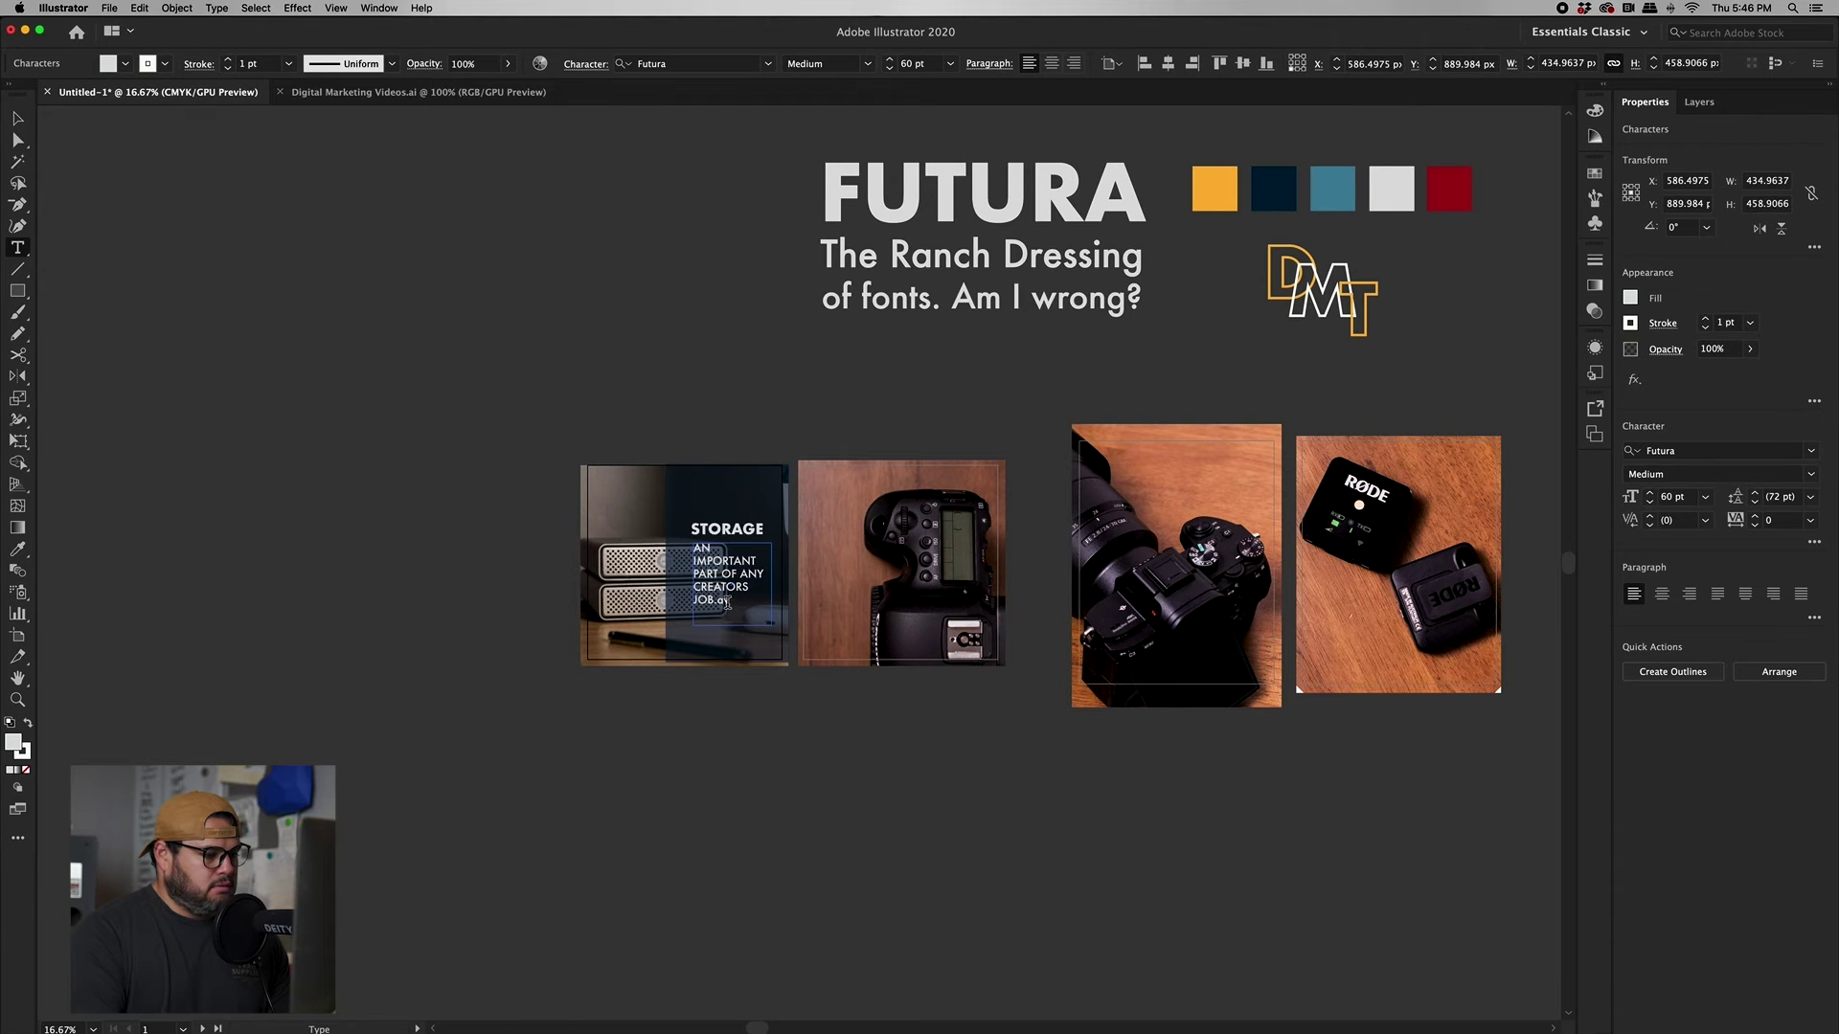
left_click(18, 118)
left_click(1649, 502)
left_click(1649, 501)
left_click(1649, 501)
left_click(1649, 502)
left_click(1649, 502)
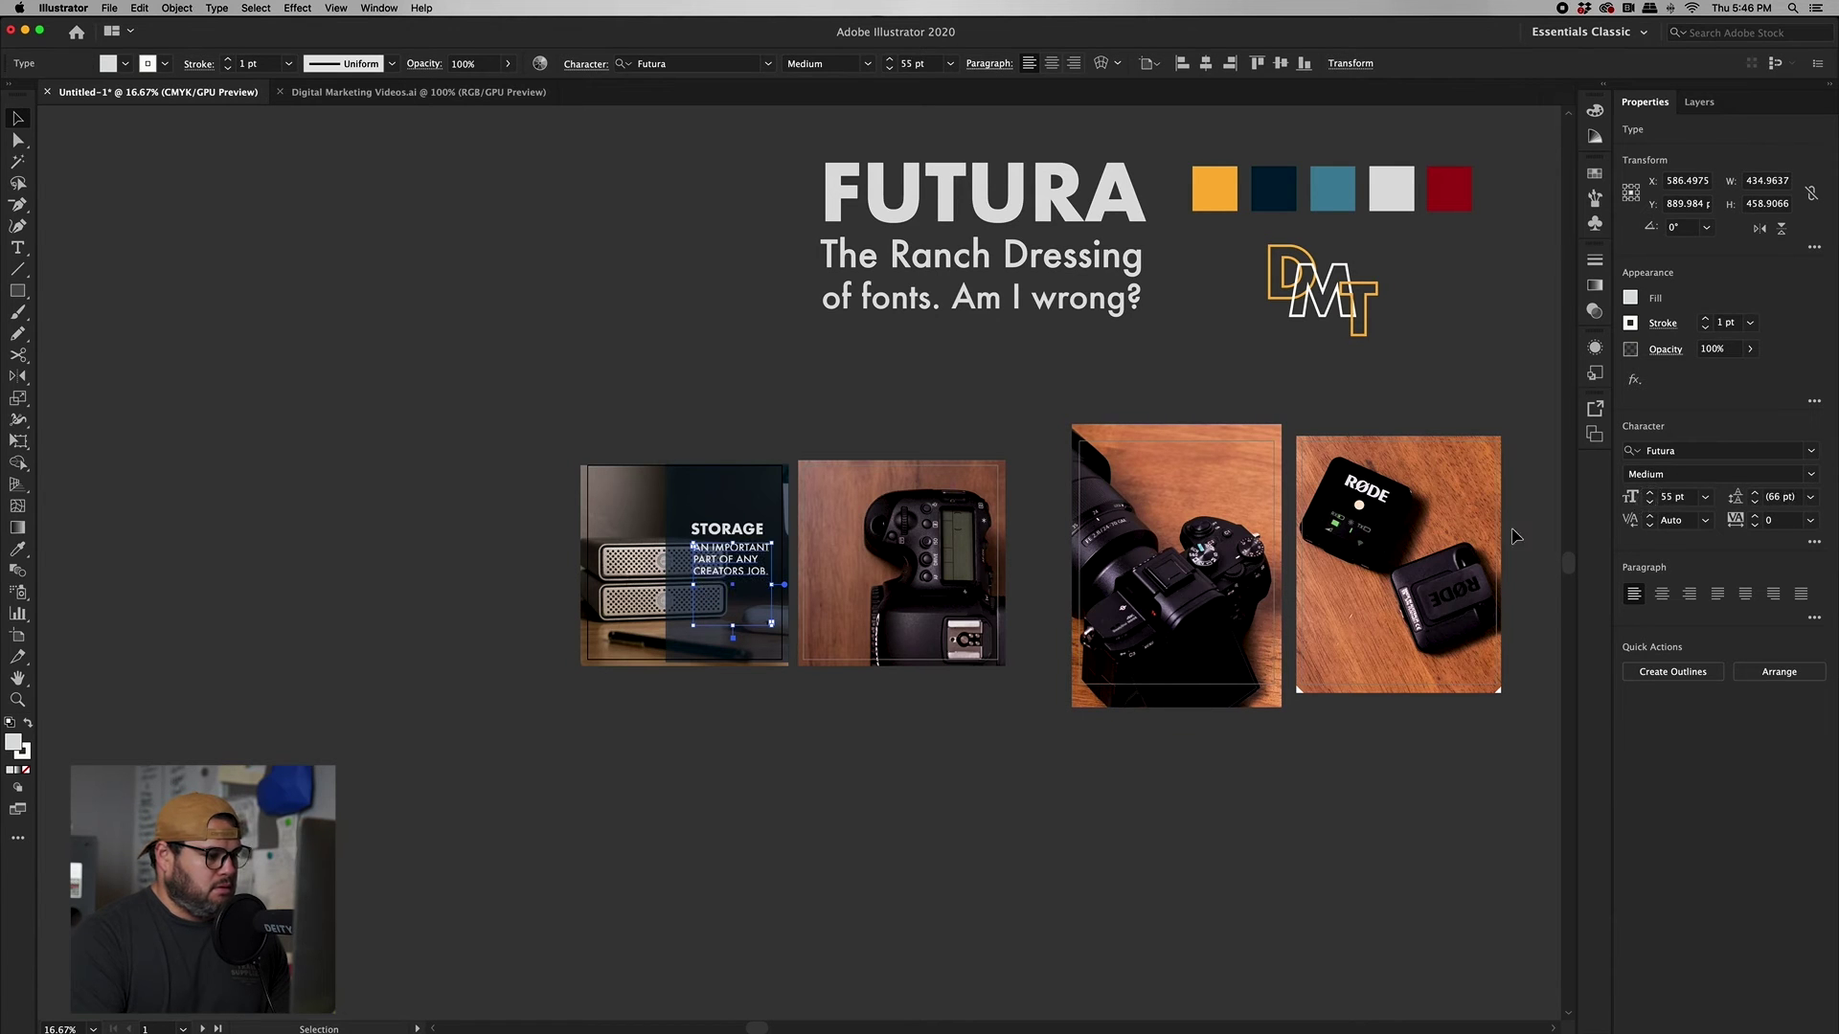
- Centre-align the body text and shift its box slightly left so it sits centred beneath the STORAGE heading
left_click(618, 394)
left_click(733, 559)
left_click(1662, 594)
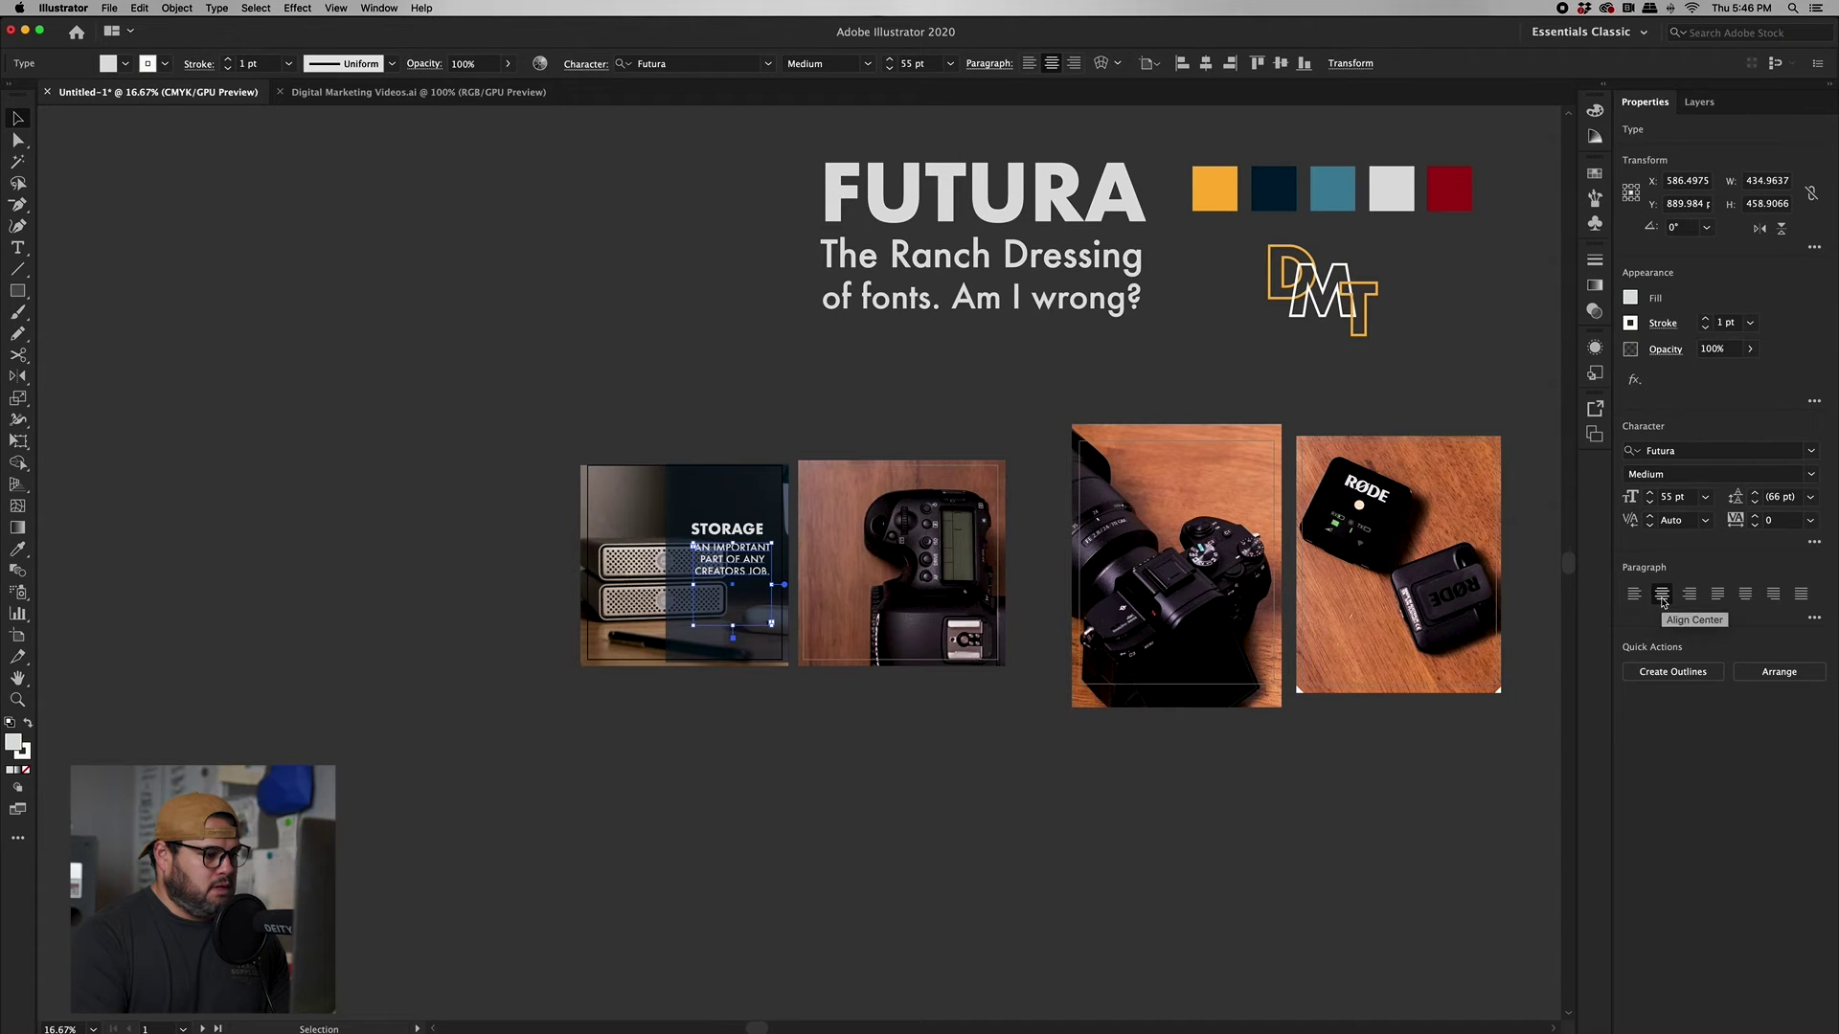
left_click_drag(750, 572, 745, 571)
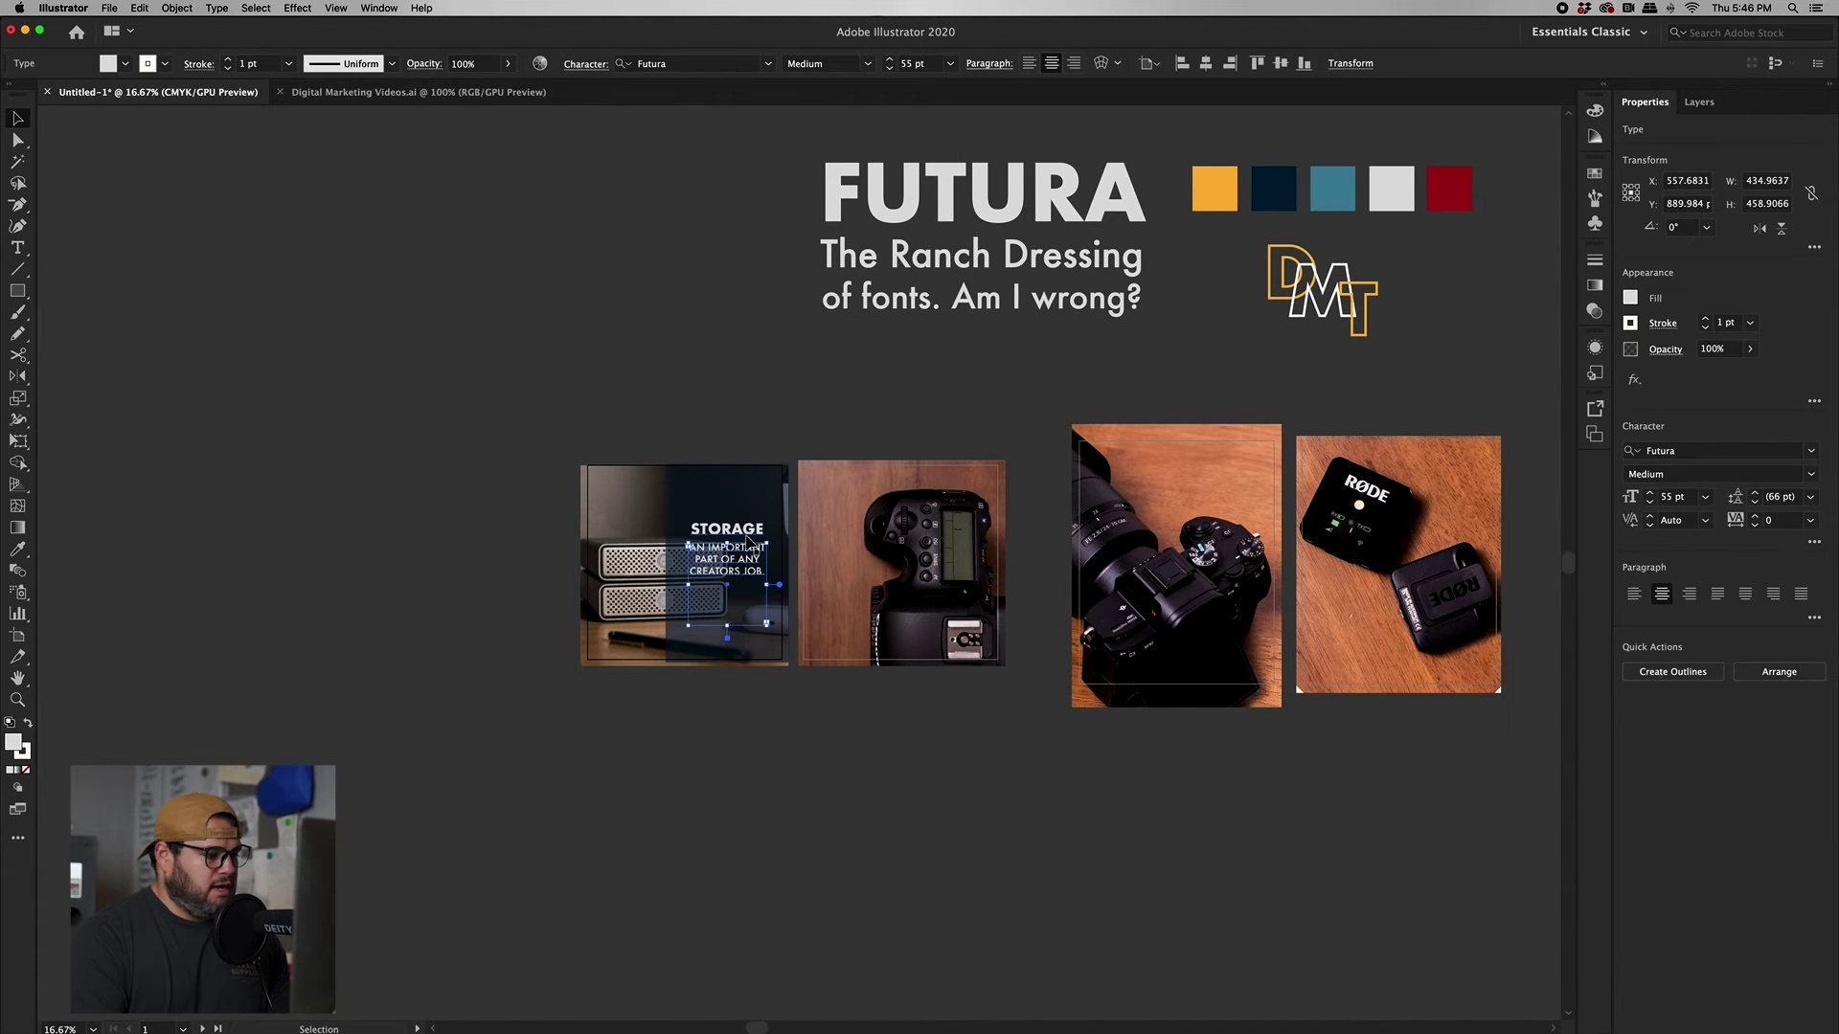
key("super+equal")
key("super+equal")
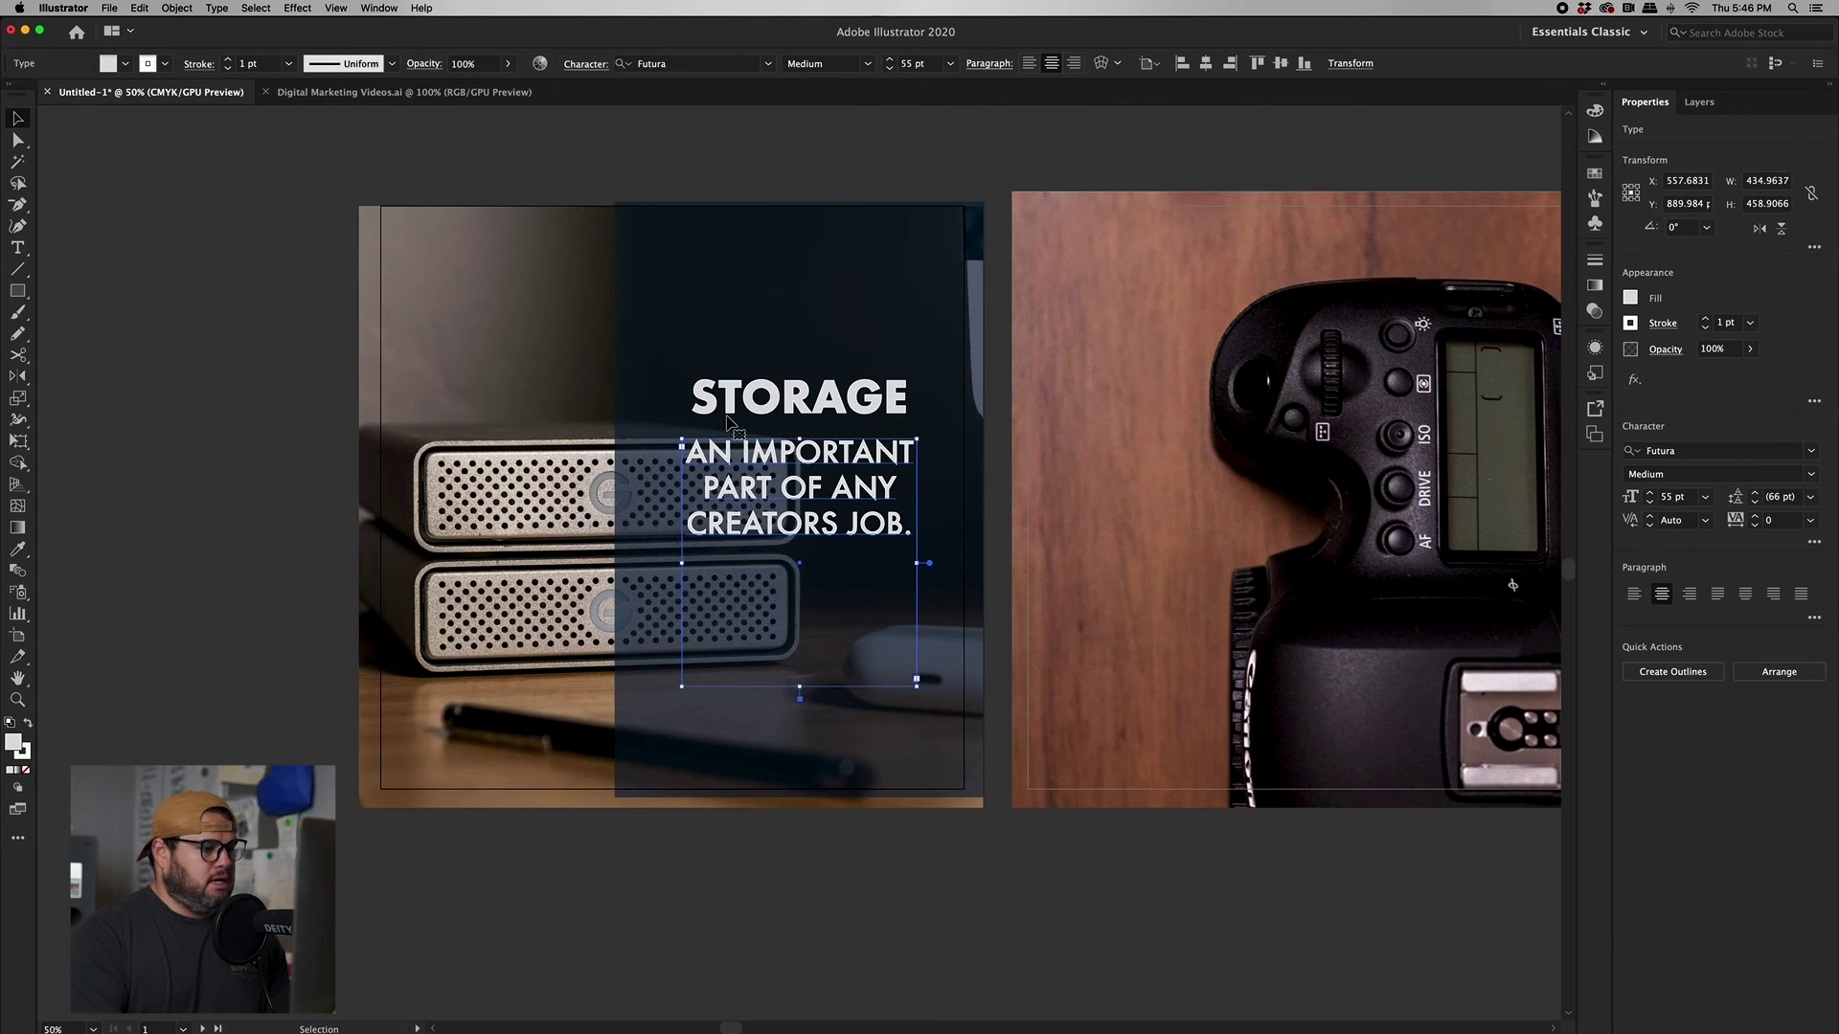
left_click(917, 149)
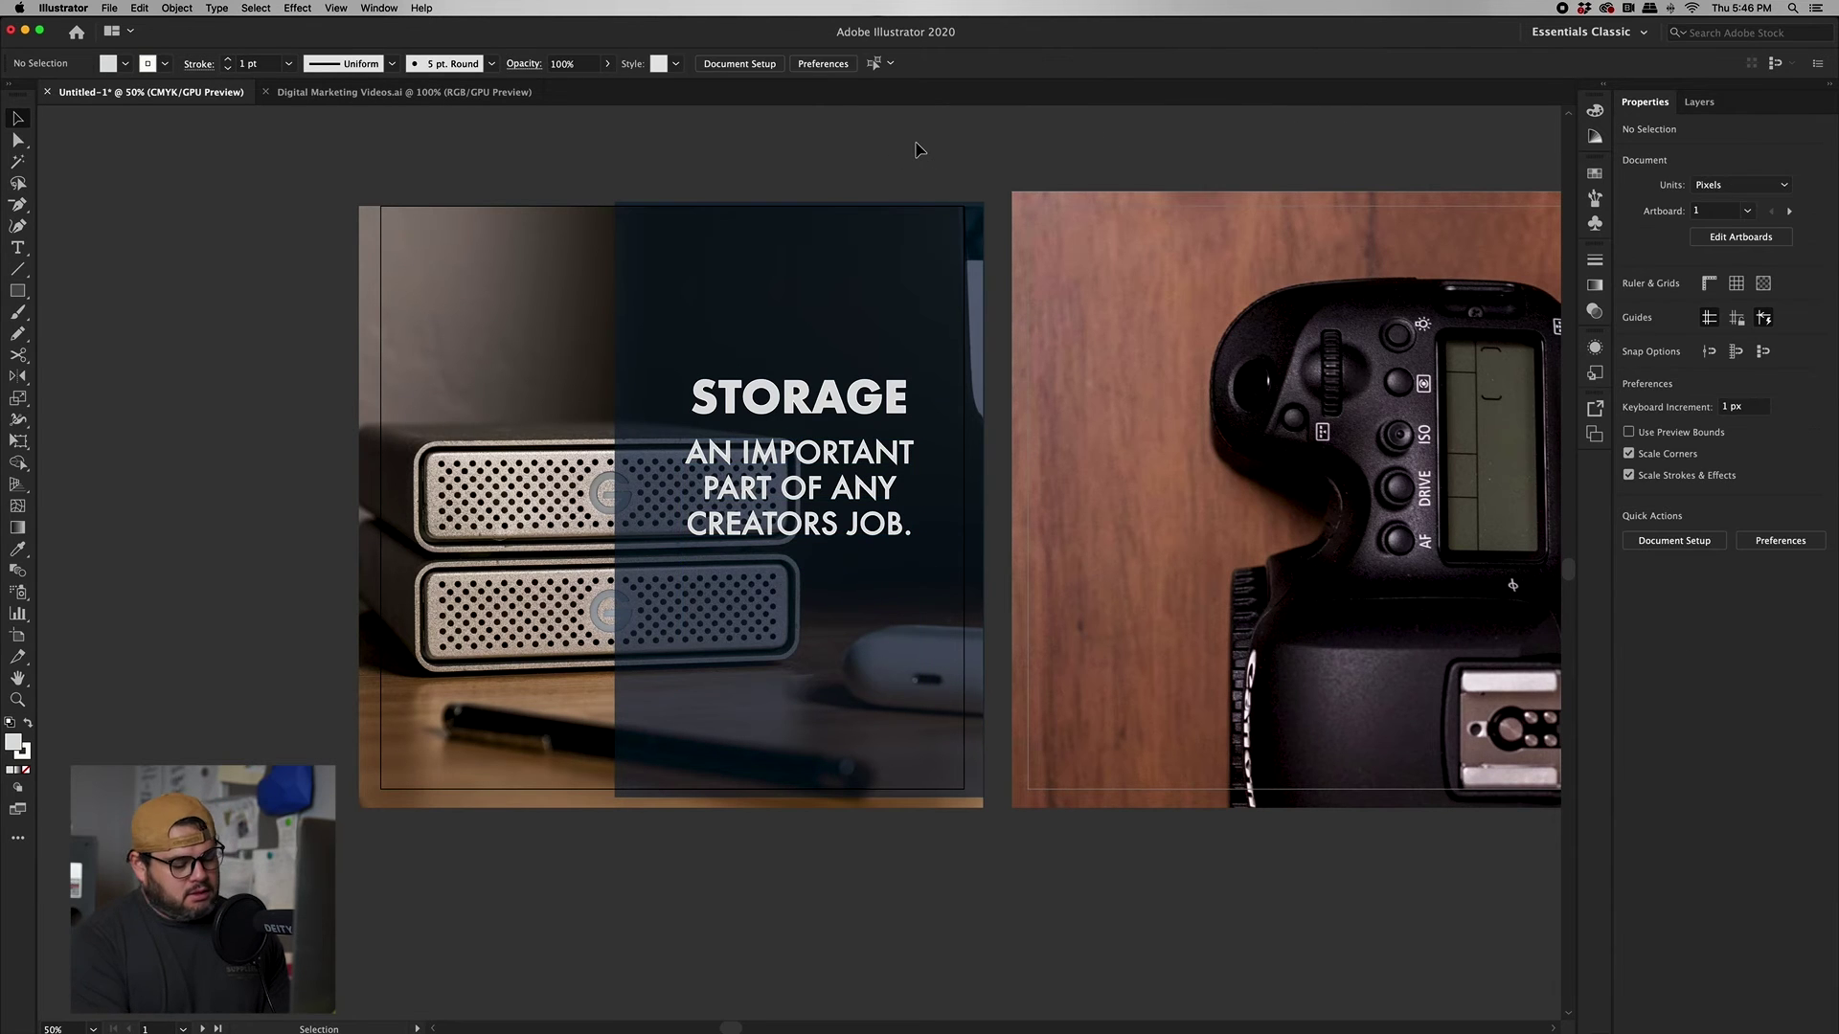
- Place a copy of the DMT logo in the empty space below the two square artboards
key("super+minus")
key("super+minus")
key("super+minus")
key("super+minus")
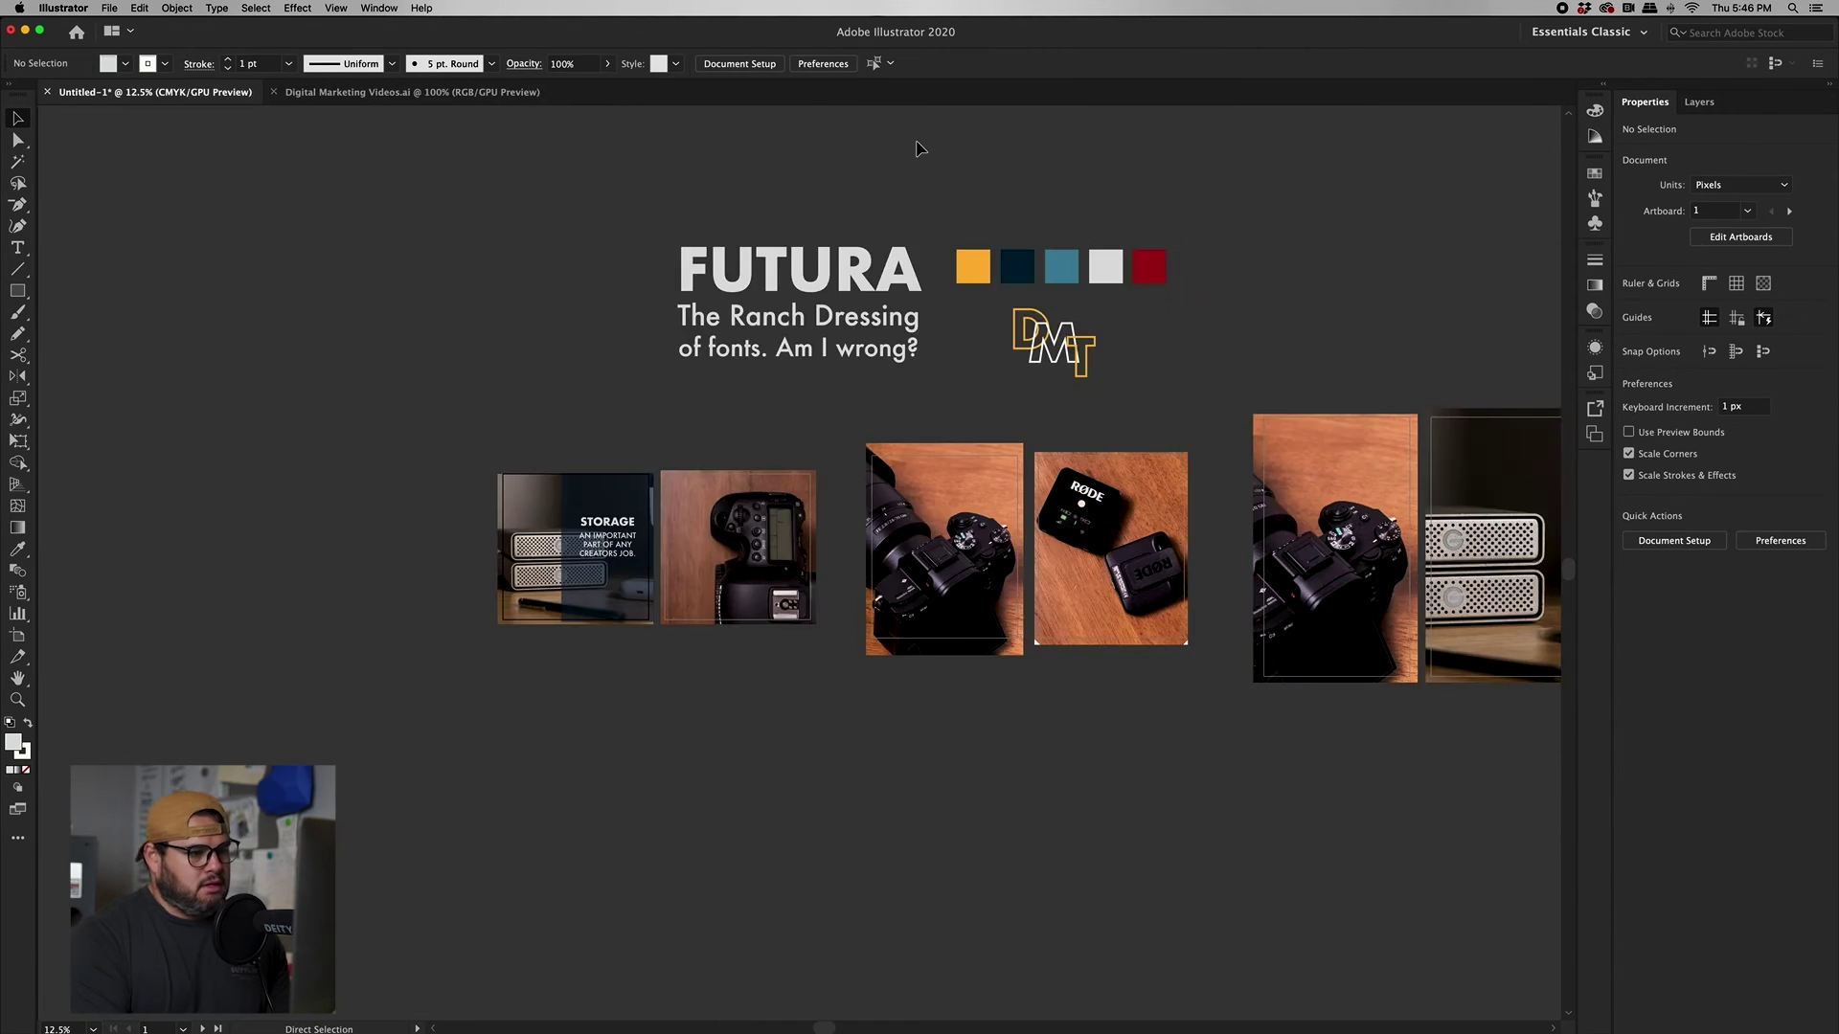
left_click(1063, 337)
left_click_drag(1066, 337, 651, 694)
- Scale the DMT logo copy to about 315 by 338 px and move it onto artboard 1's navy overlay
key("super+equal")
key("super+equal")
key("super+equal")
key("super+equal")
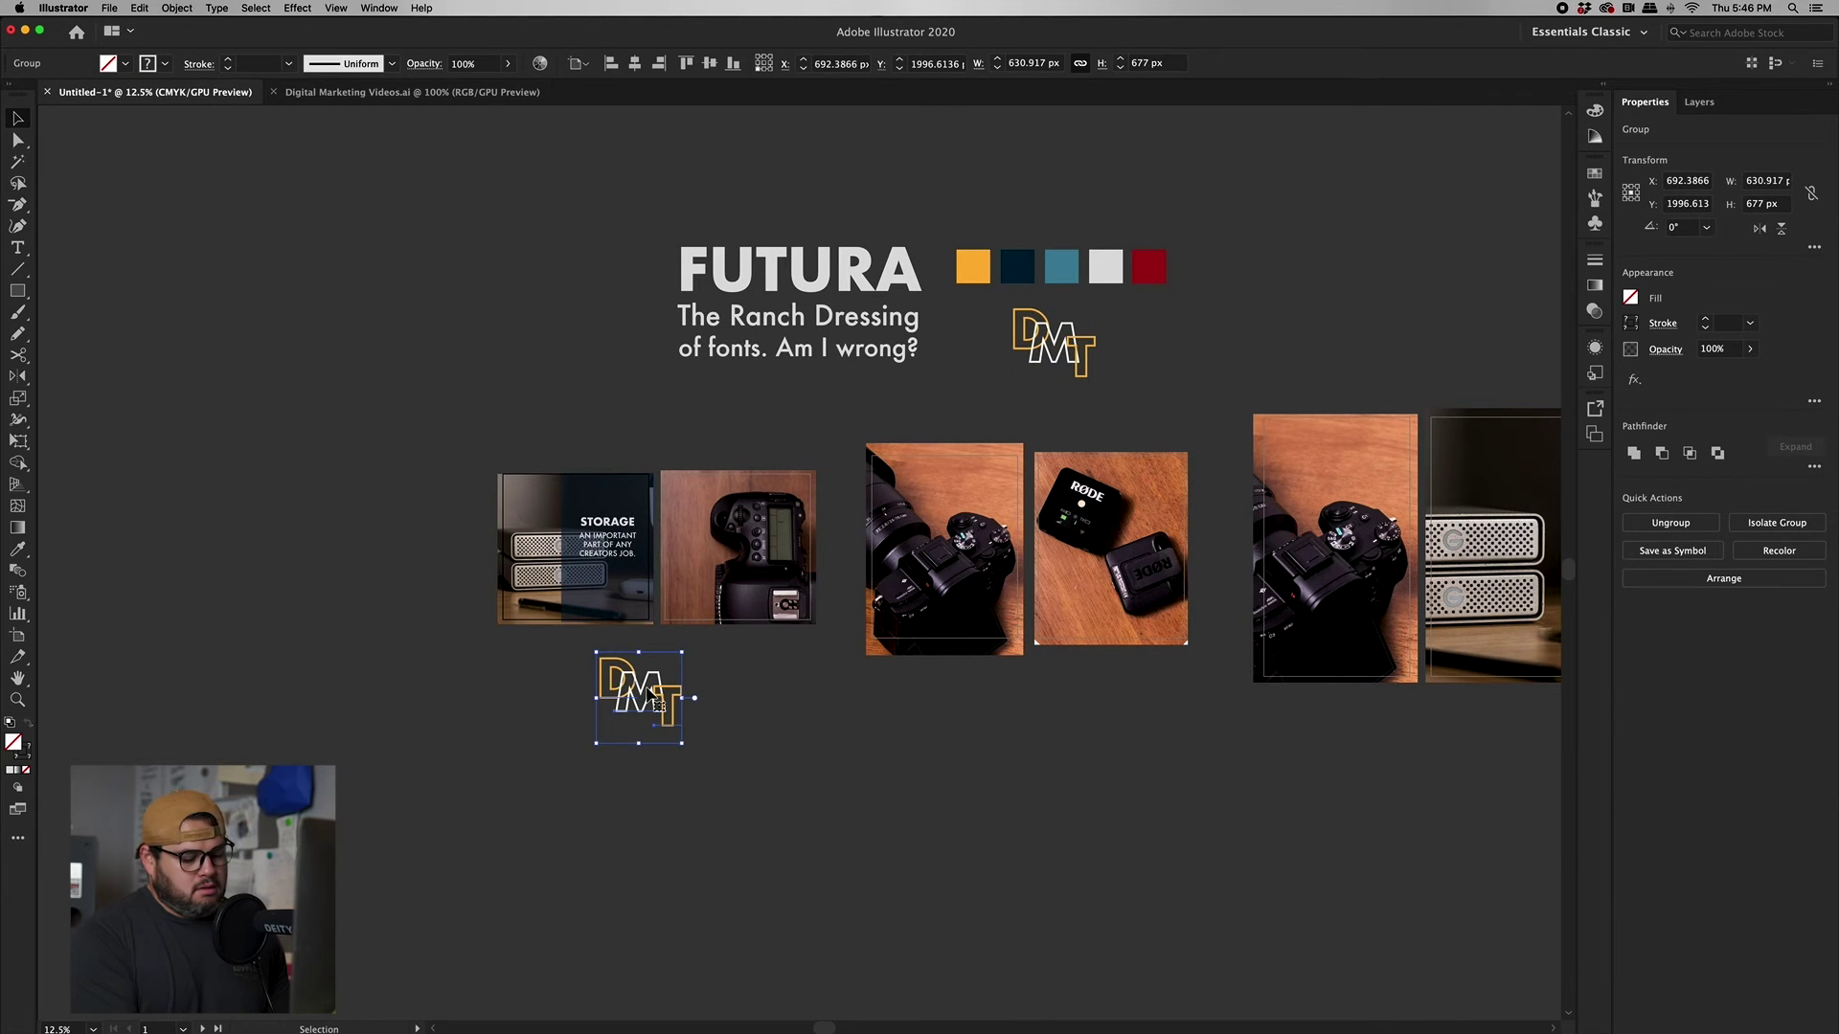
scroll(649, 694, "up", 5)
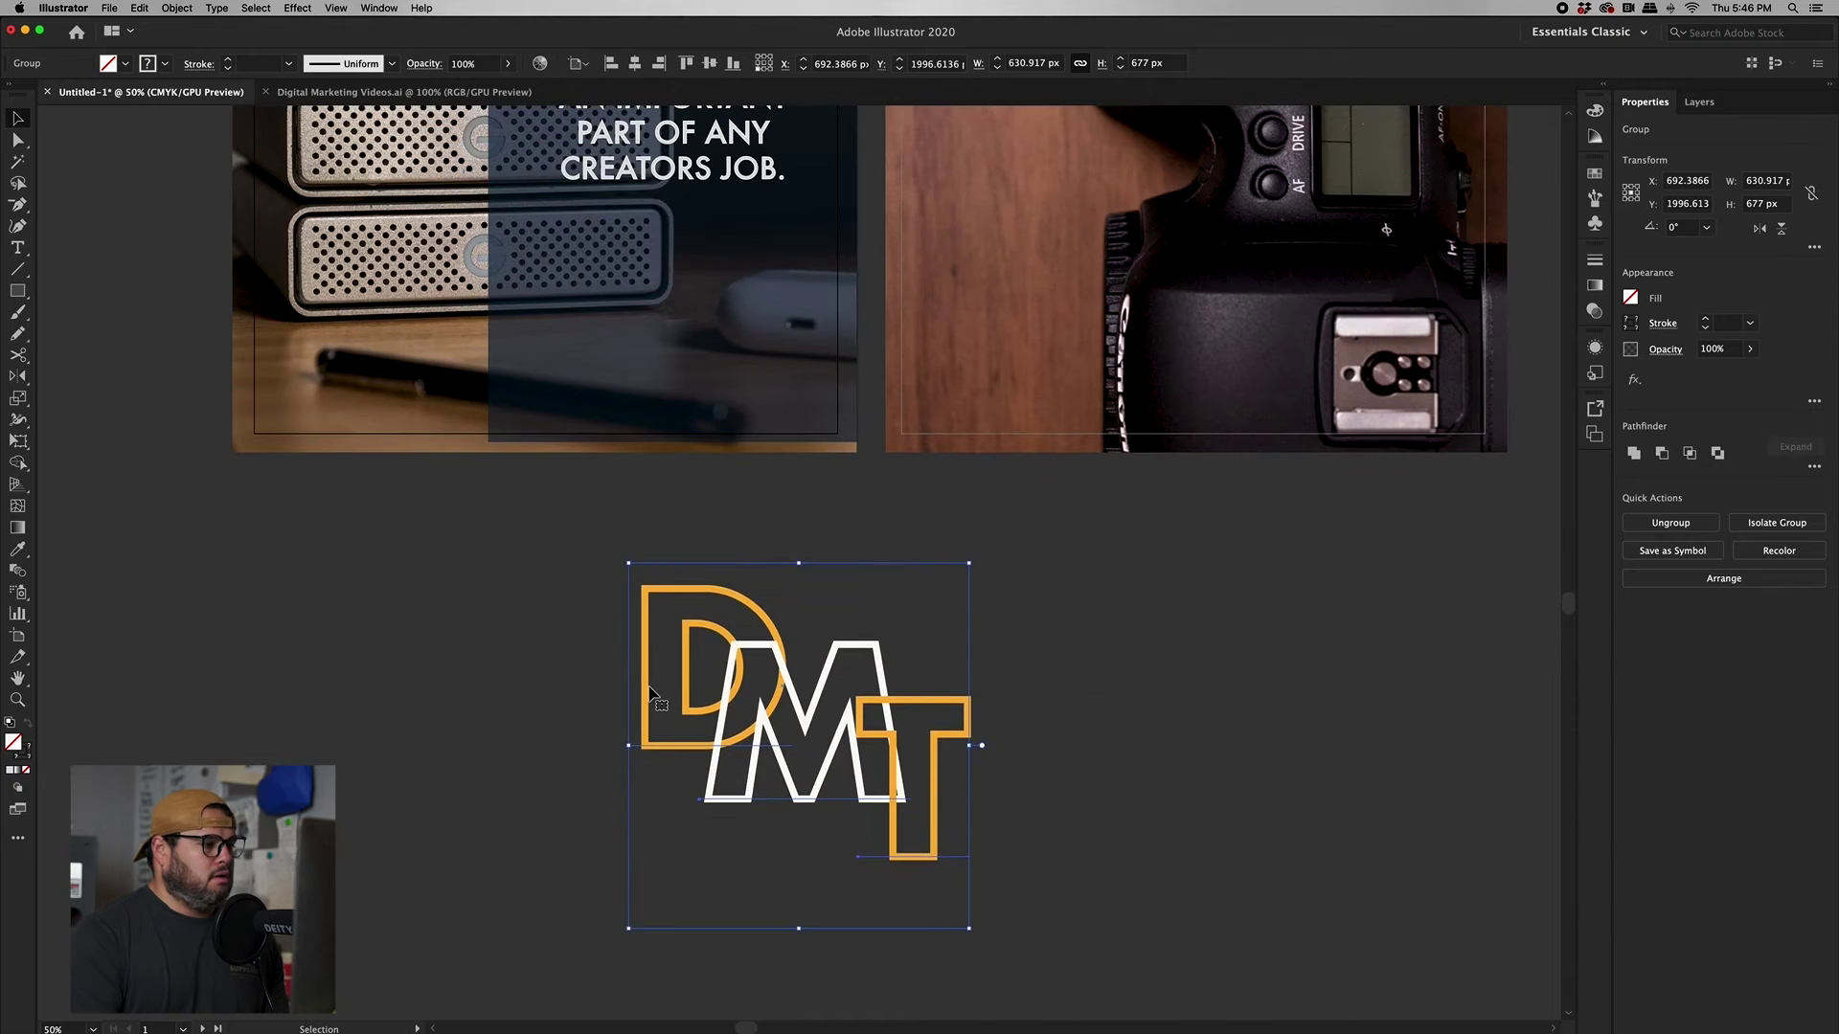
left_click_drag(630, 685, 800, 870)
left_click_drag(862, 948, 649, 386)
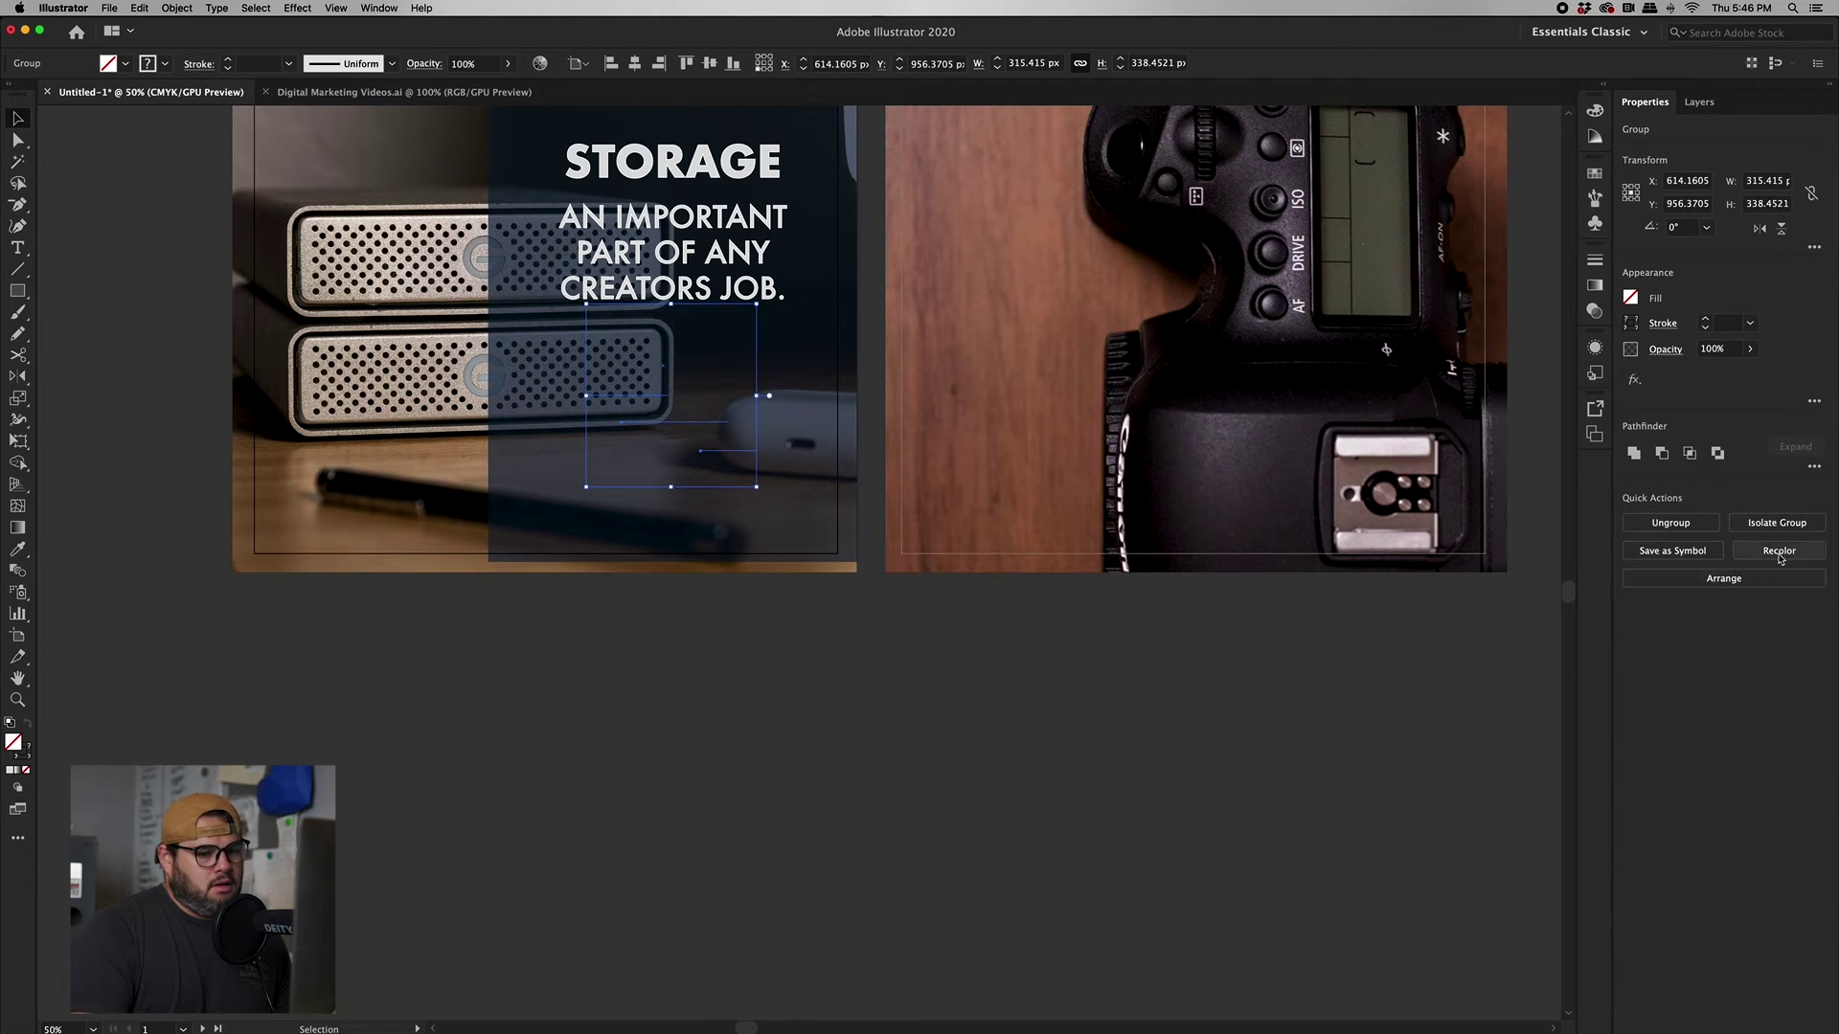
- Bring the DMT logo copy to the front, shrink it further and place it just above the STORAGE heading
left_click(1738, 578)
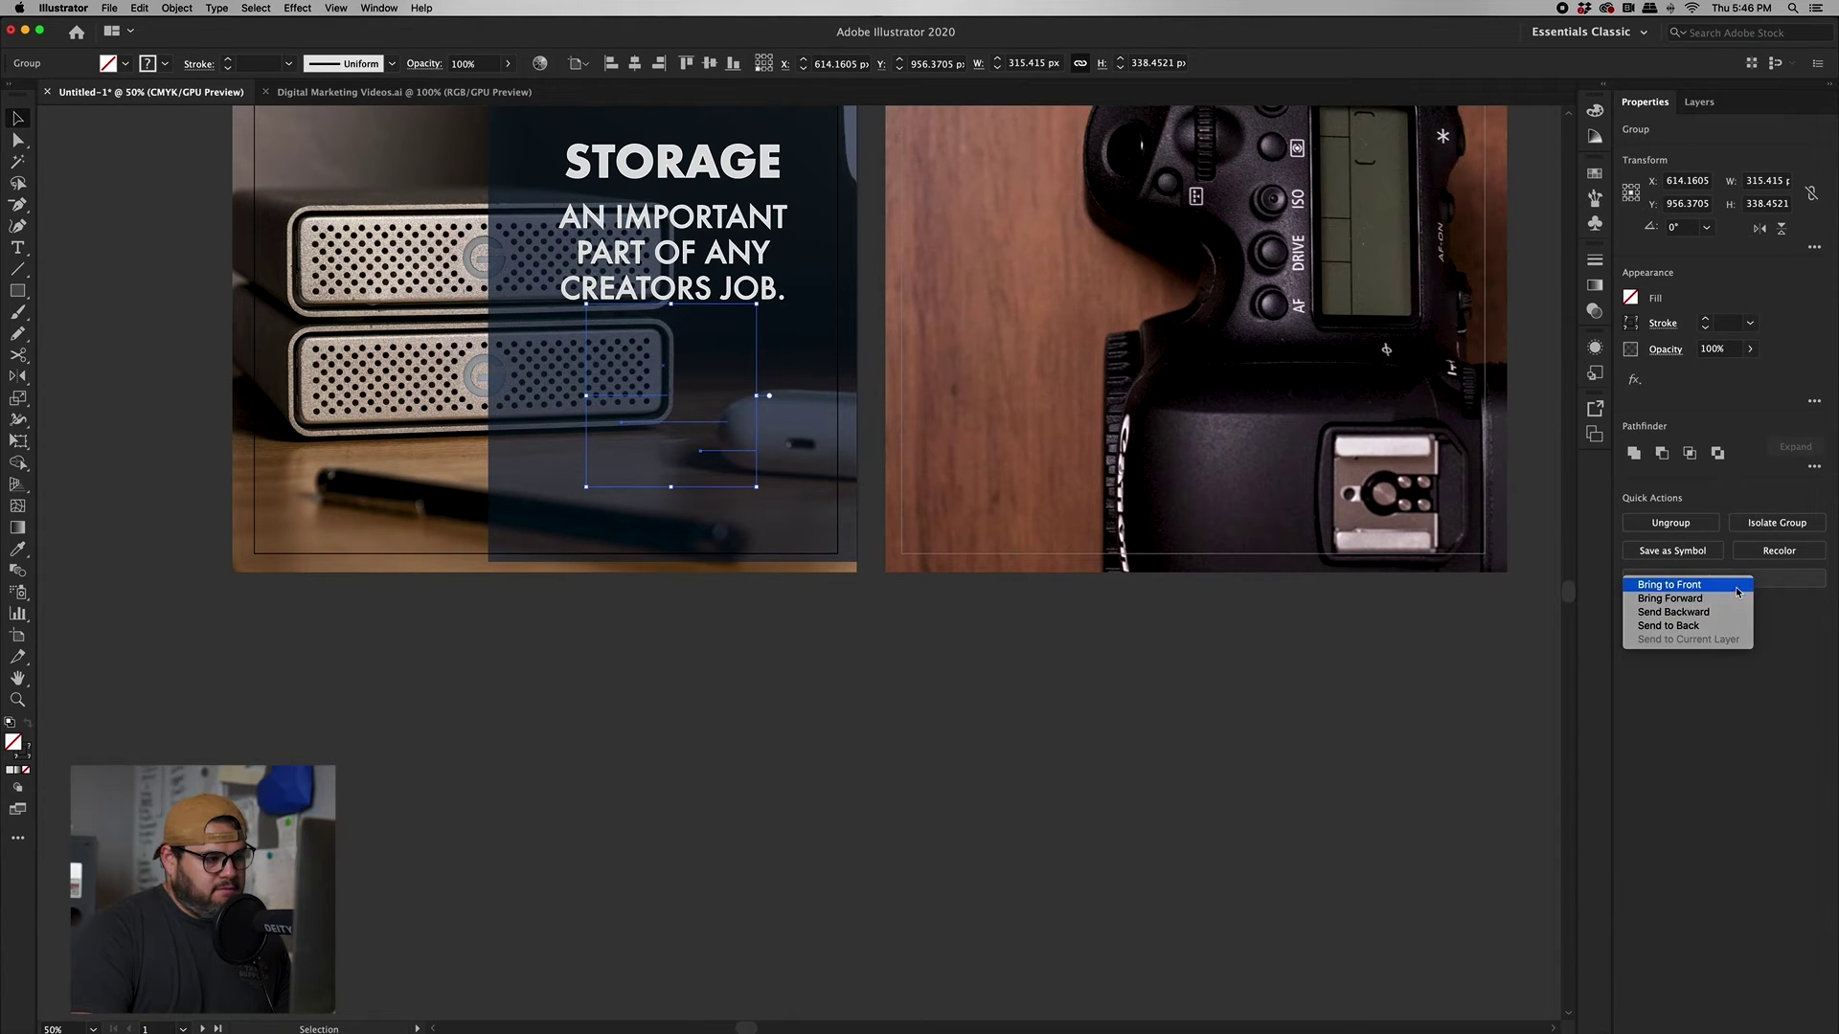
left_click(1738, 594)
left_click_drag(756, 487, 647, 369)
left_click_drag(683, 89, 665, 147)
left_click(730, 531)
scroll(714, 584, "up", 5)
scroll(708, 594, "up", 2)
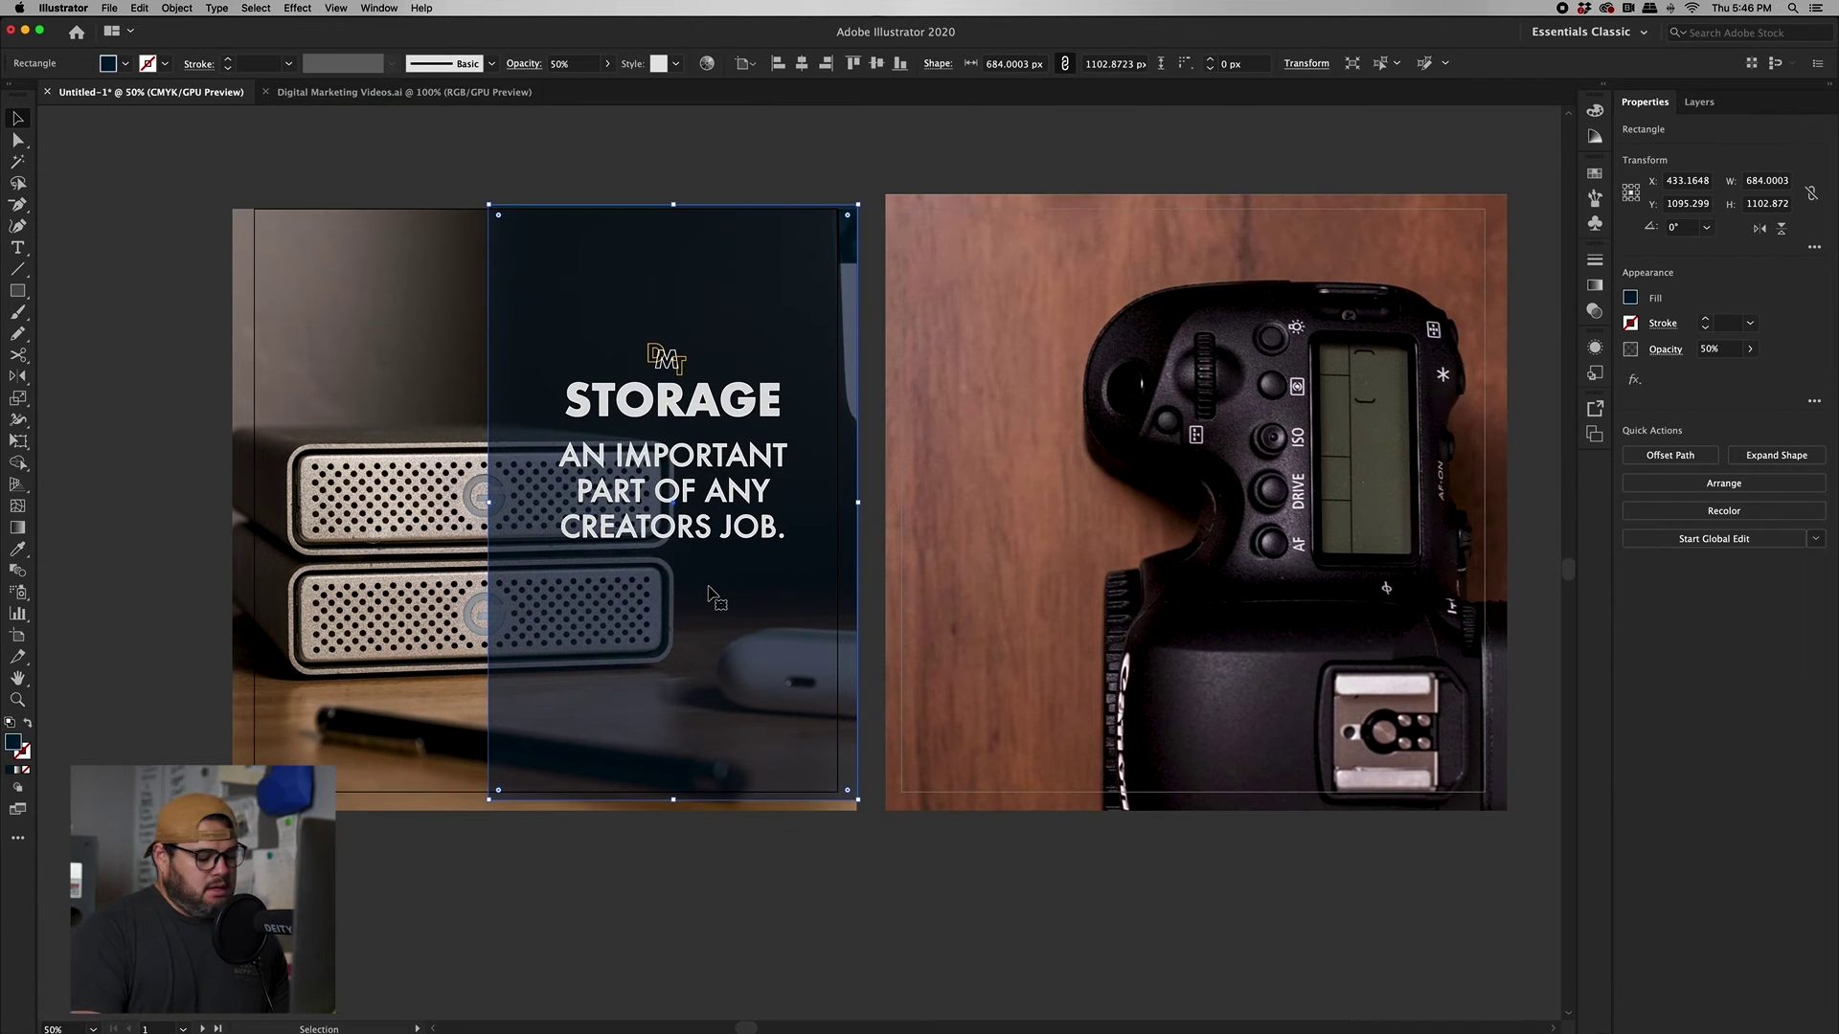
- Move the STORAGE heading down closer to the body text and set the navy overlay's opacity to 69%
left_click_drag(677, 418, 677, 428)
left_click(823, 427)
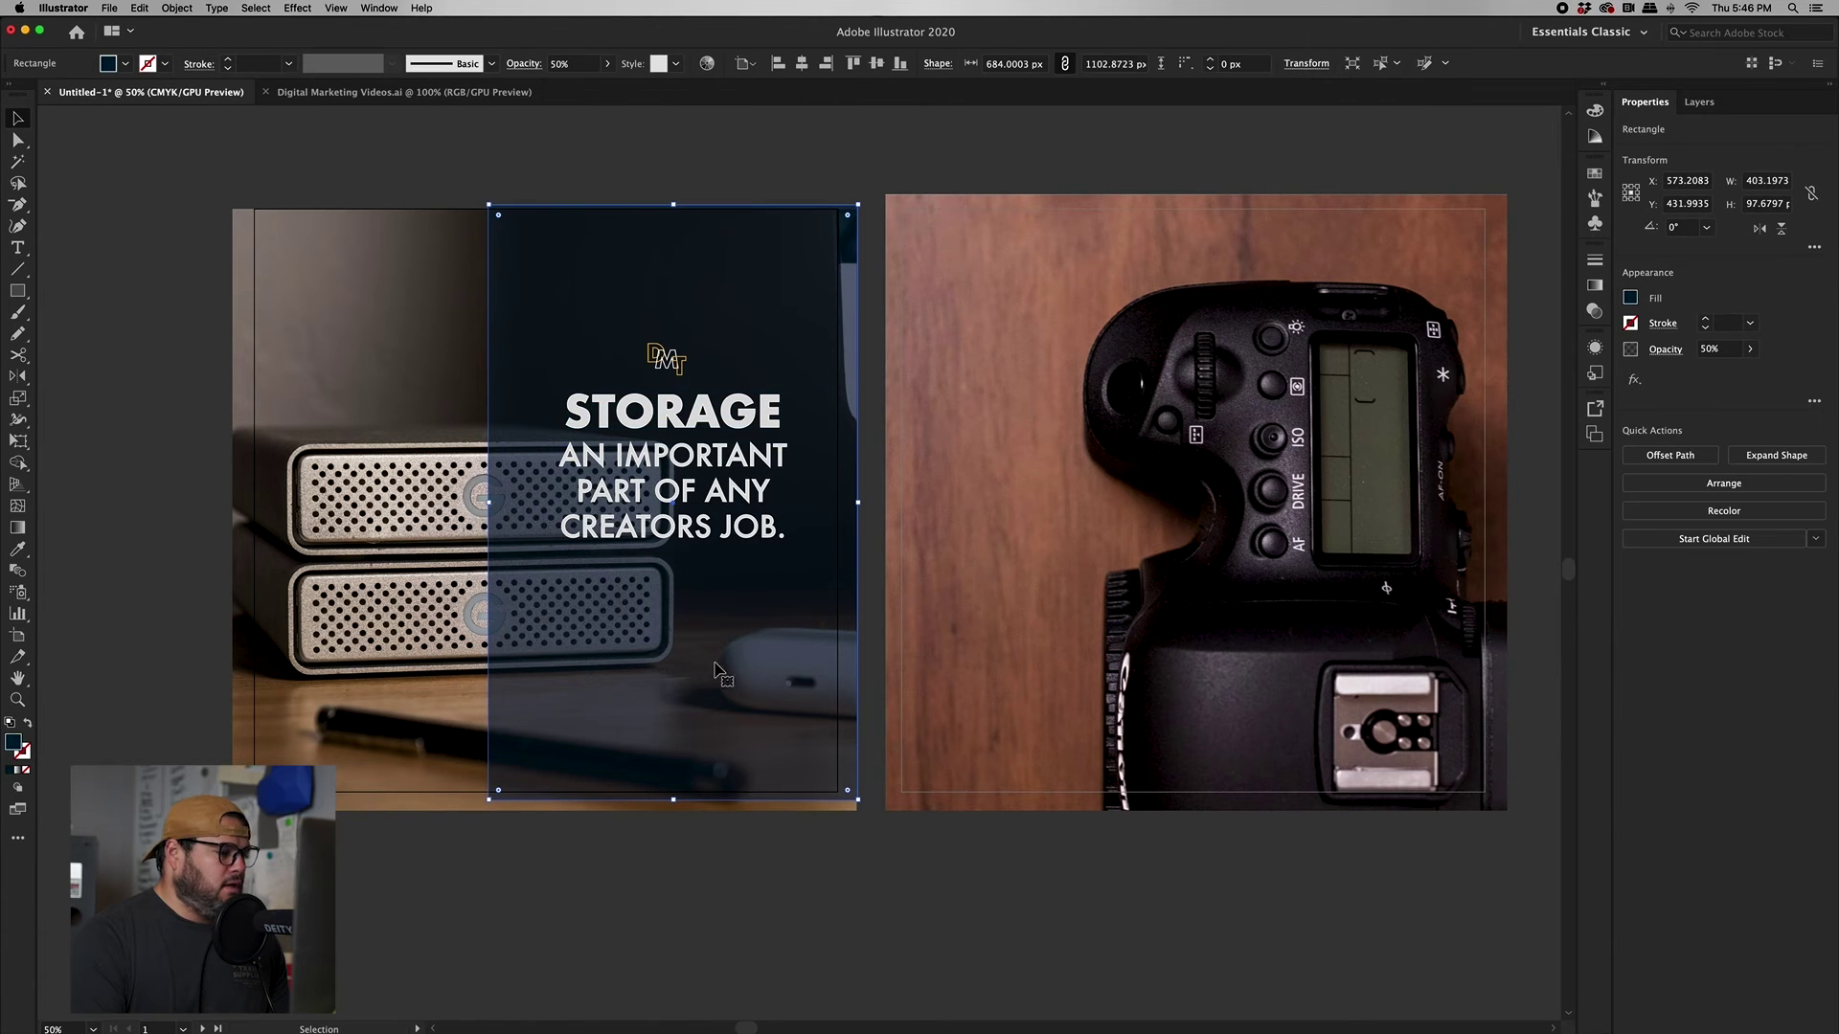
left_click(1750, 349)
mouse_move(1731, 375)
left_mouse_down()
mouse_move(1700, 375)
mouse_move(1731, 376)
left_mouse_up()
left_click(871, 239)
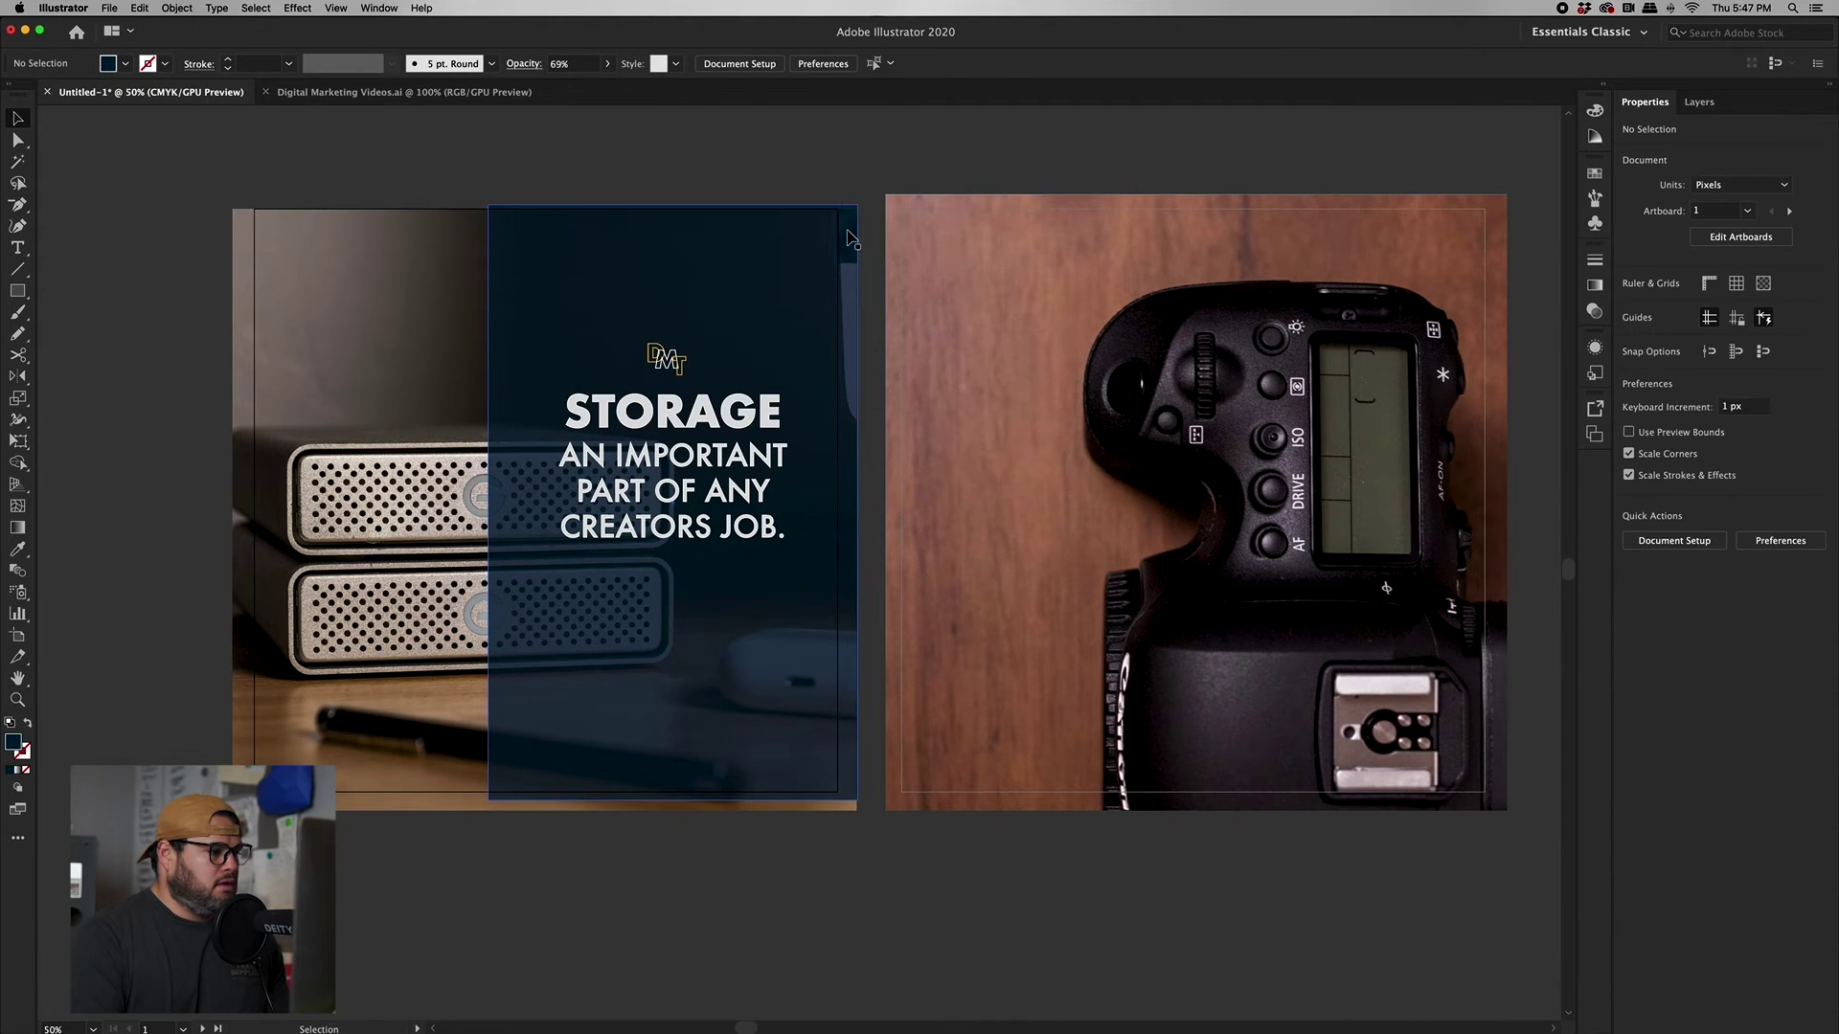
- Move the small DMT logo from above the STORAGE heading to directly beneath the body text
left_click(661, 342)
left_click_drag(667, 370, 675, 575)
left_click(776, 170)
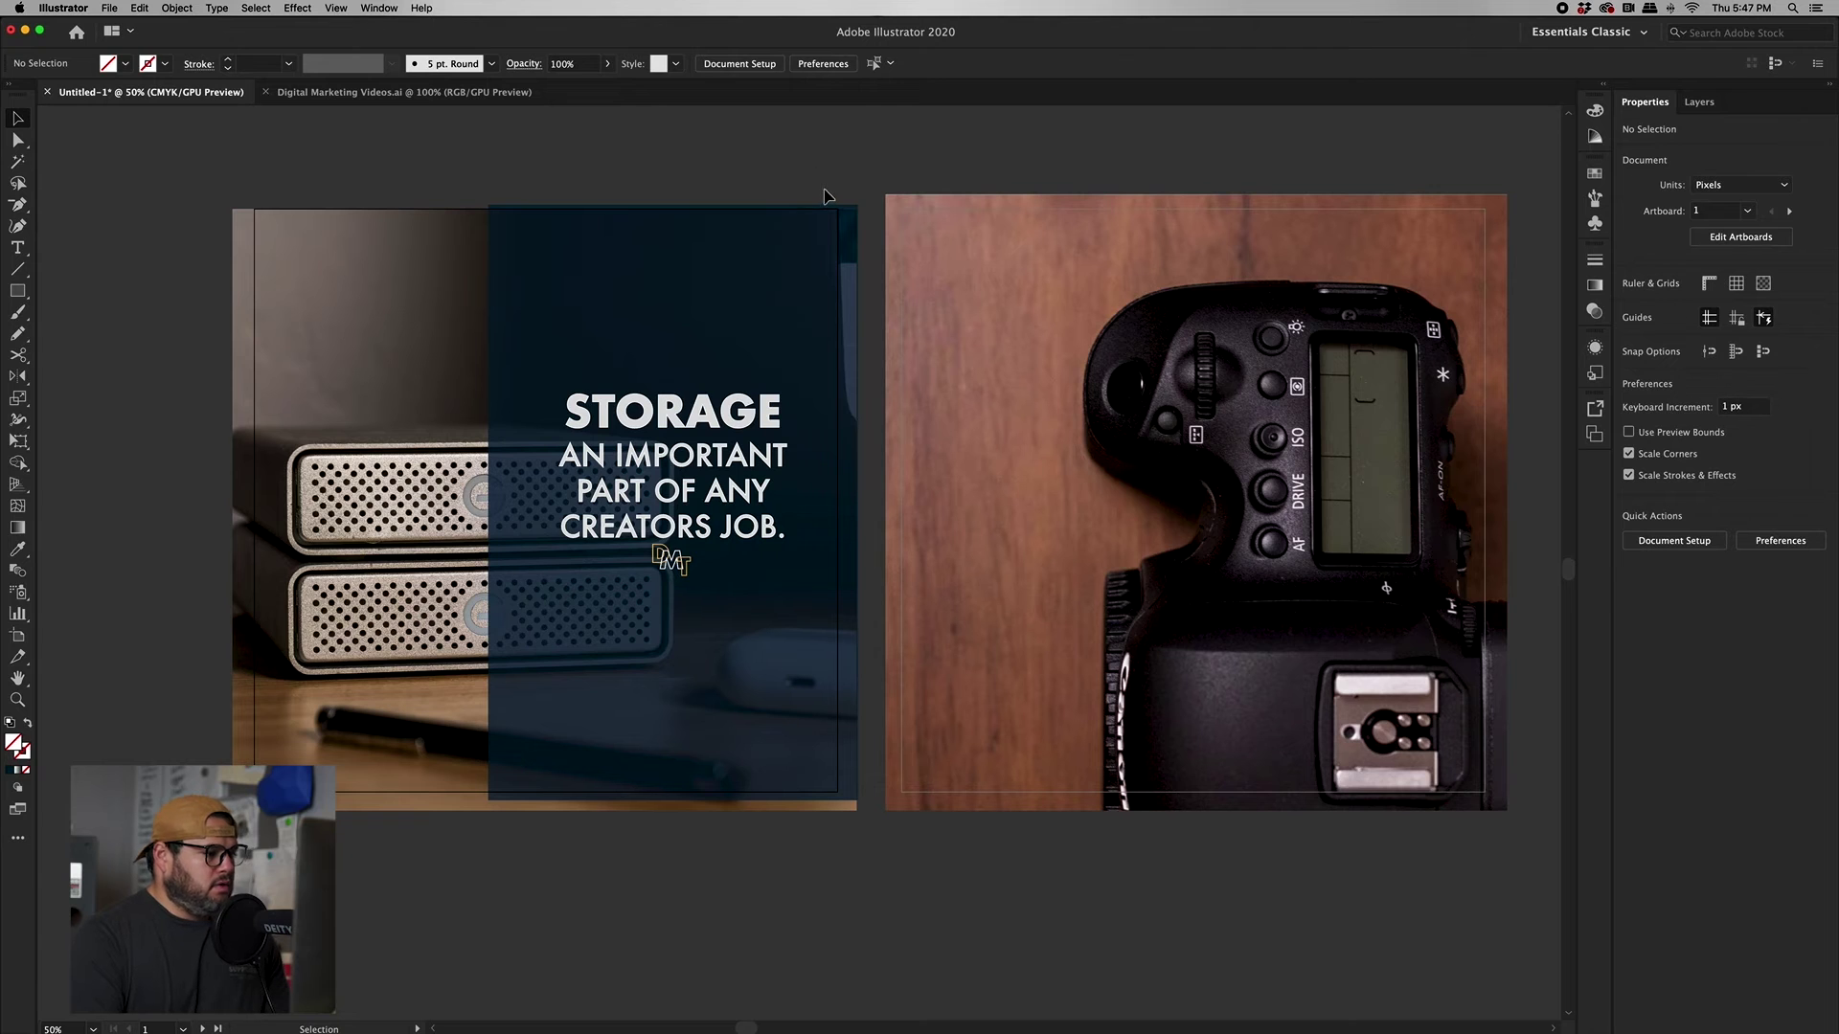
- Review the layouts across the square, portrait and story artboards, examining the red and teal portrait designs up close
key("a")
key("ctrl+minus")
key("ctrl+minus")
key("ctrl+minus")
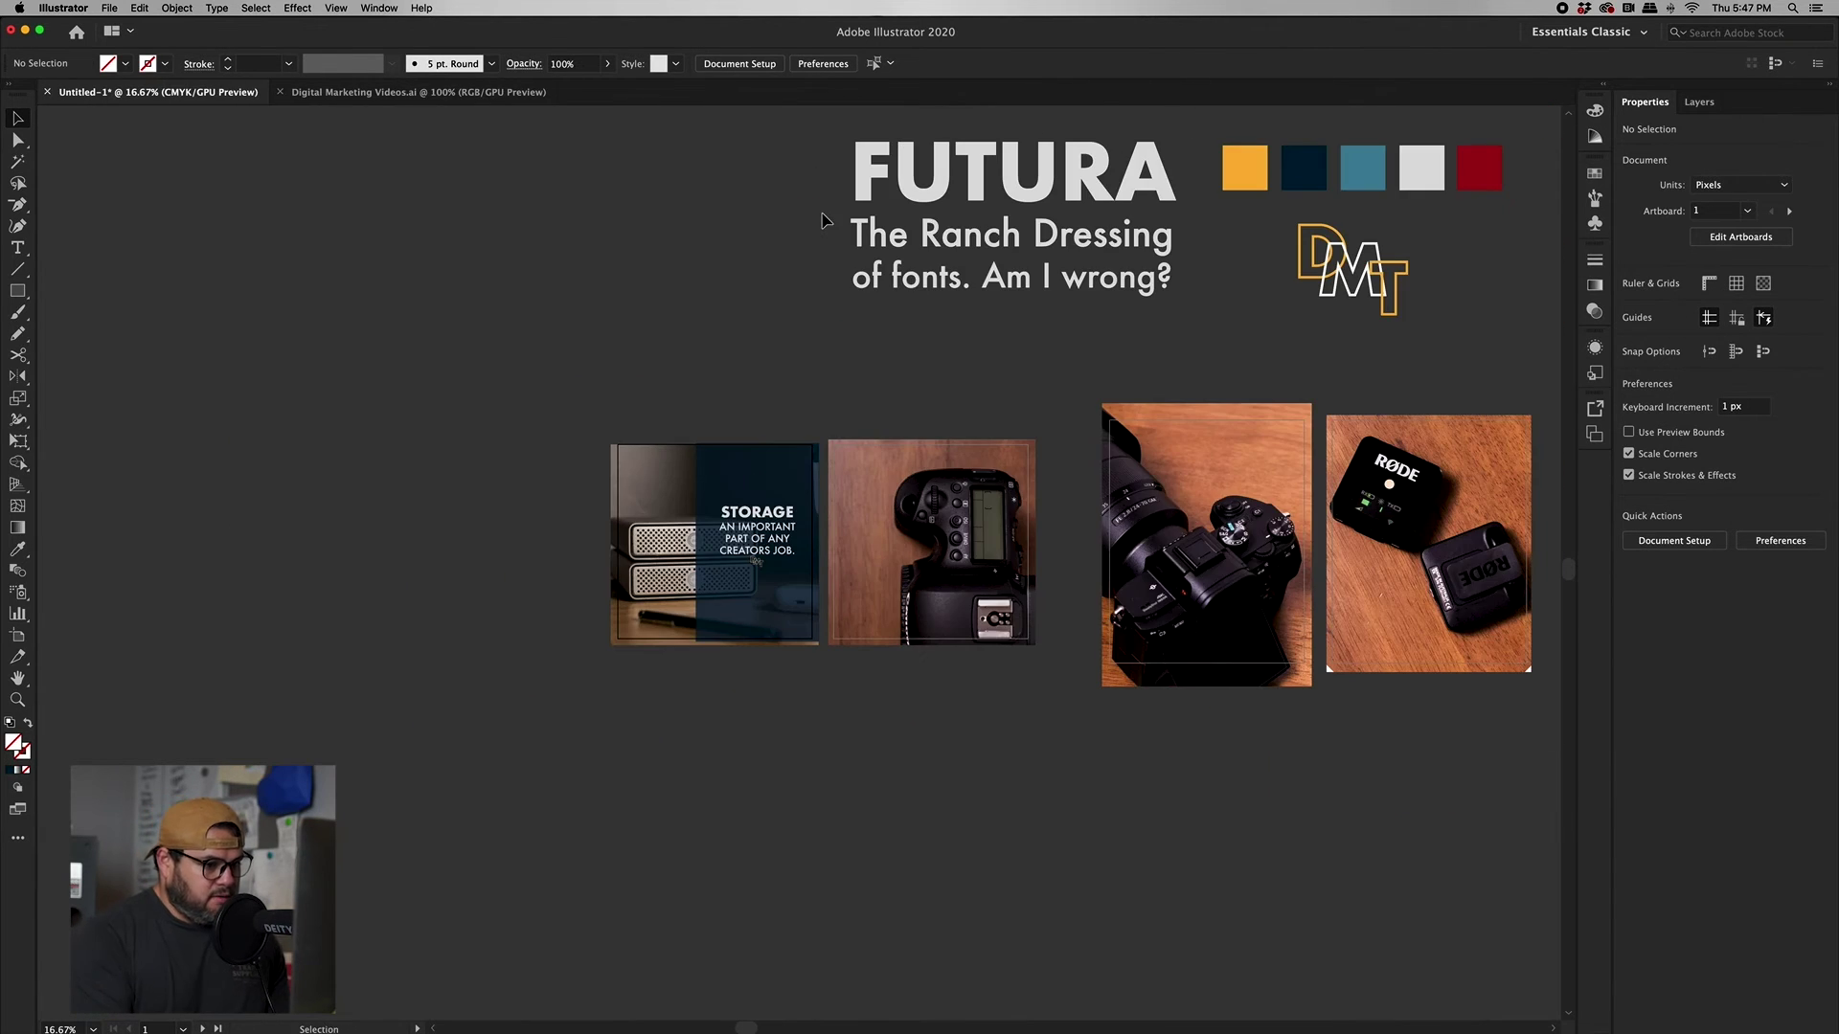
scroll(851, 201, "right", 8)
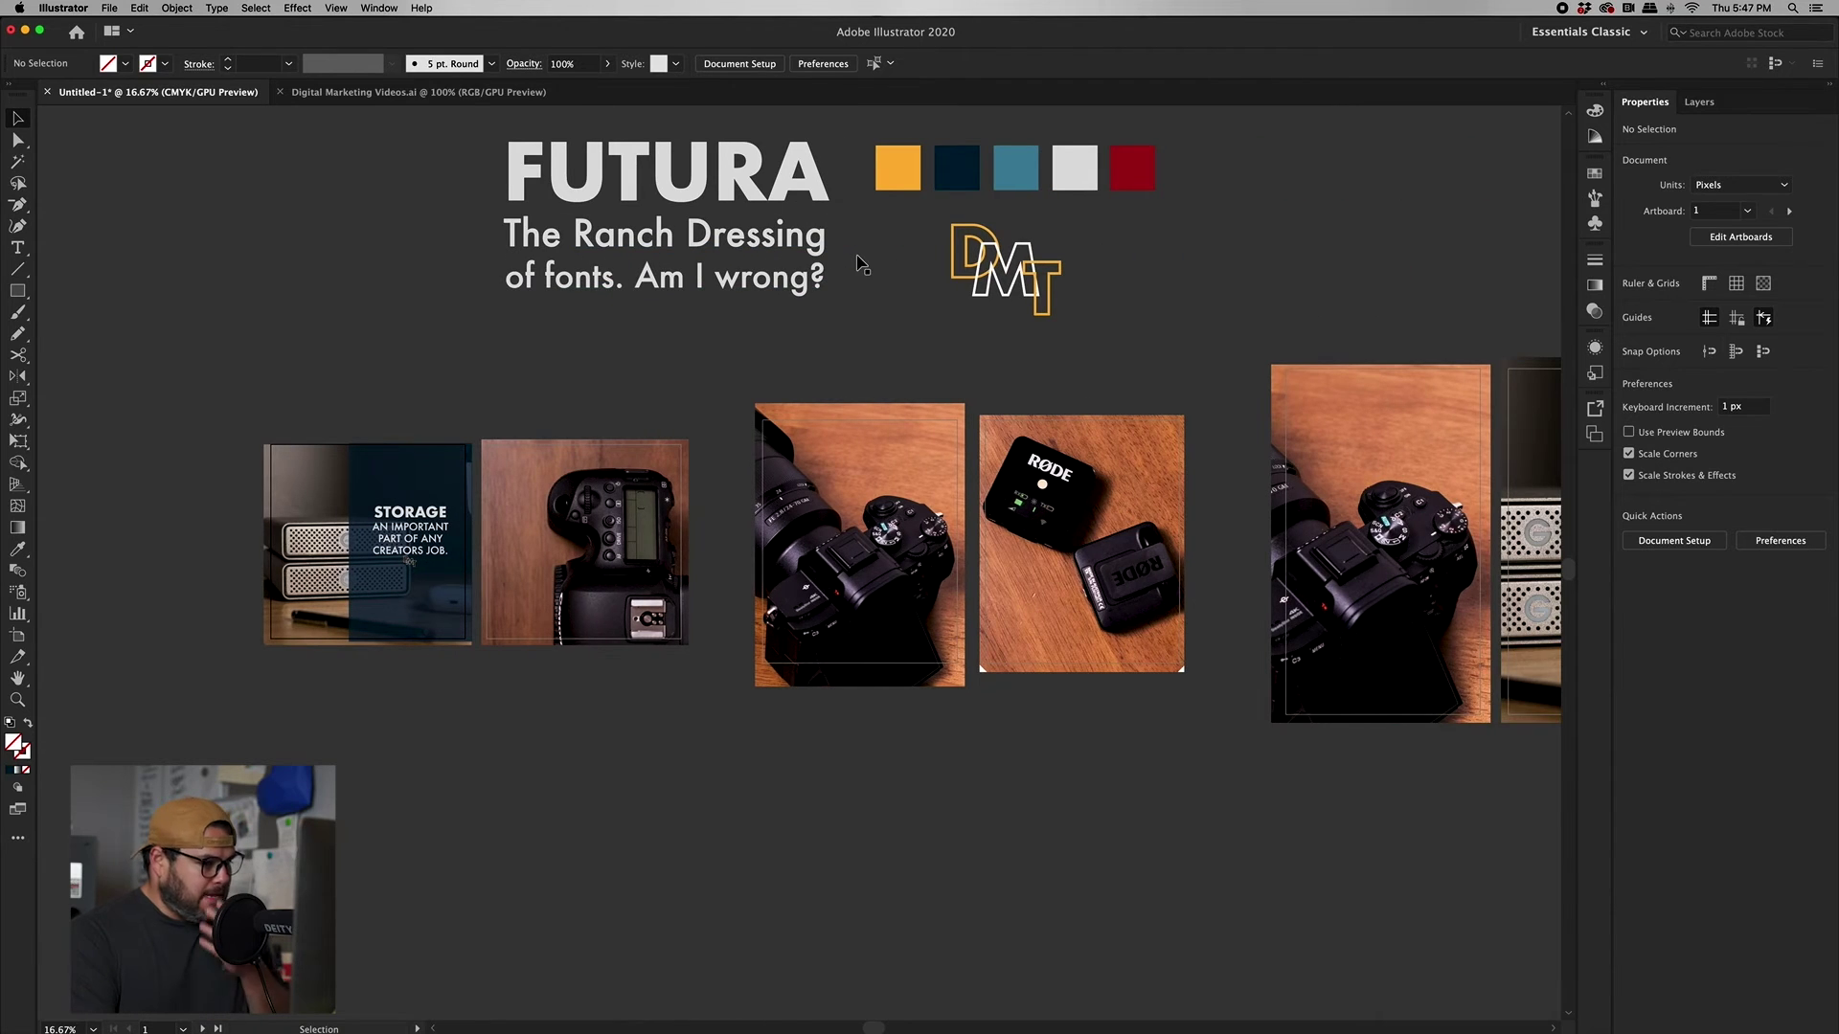
scroll(859, 262, "right", 3)
key("ctrl+minus")
key("ctrl+minus")
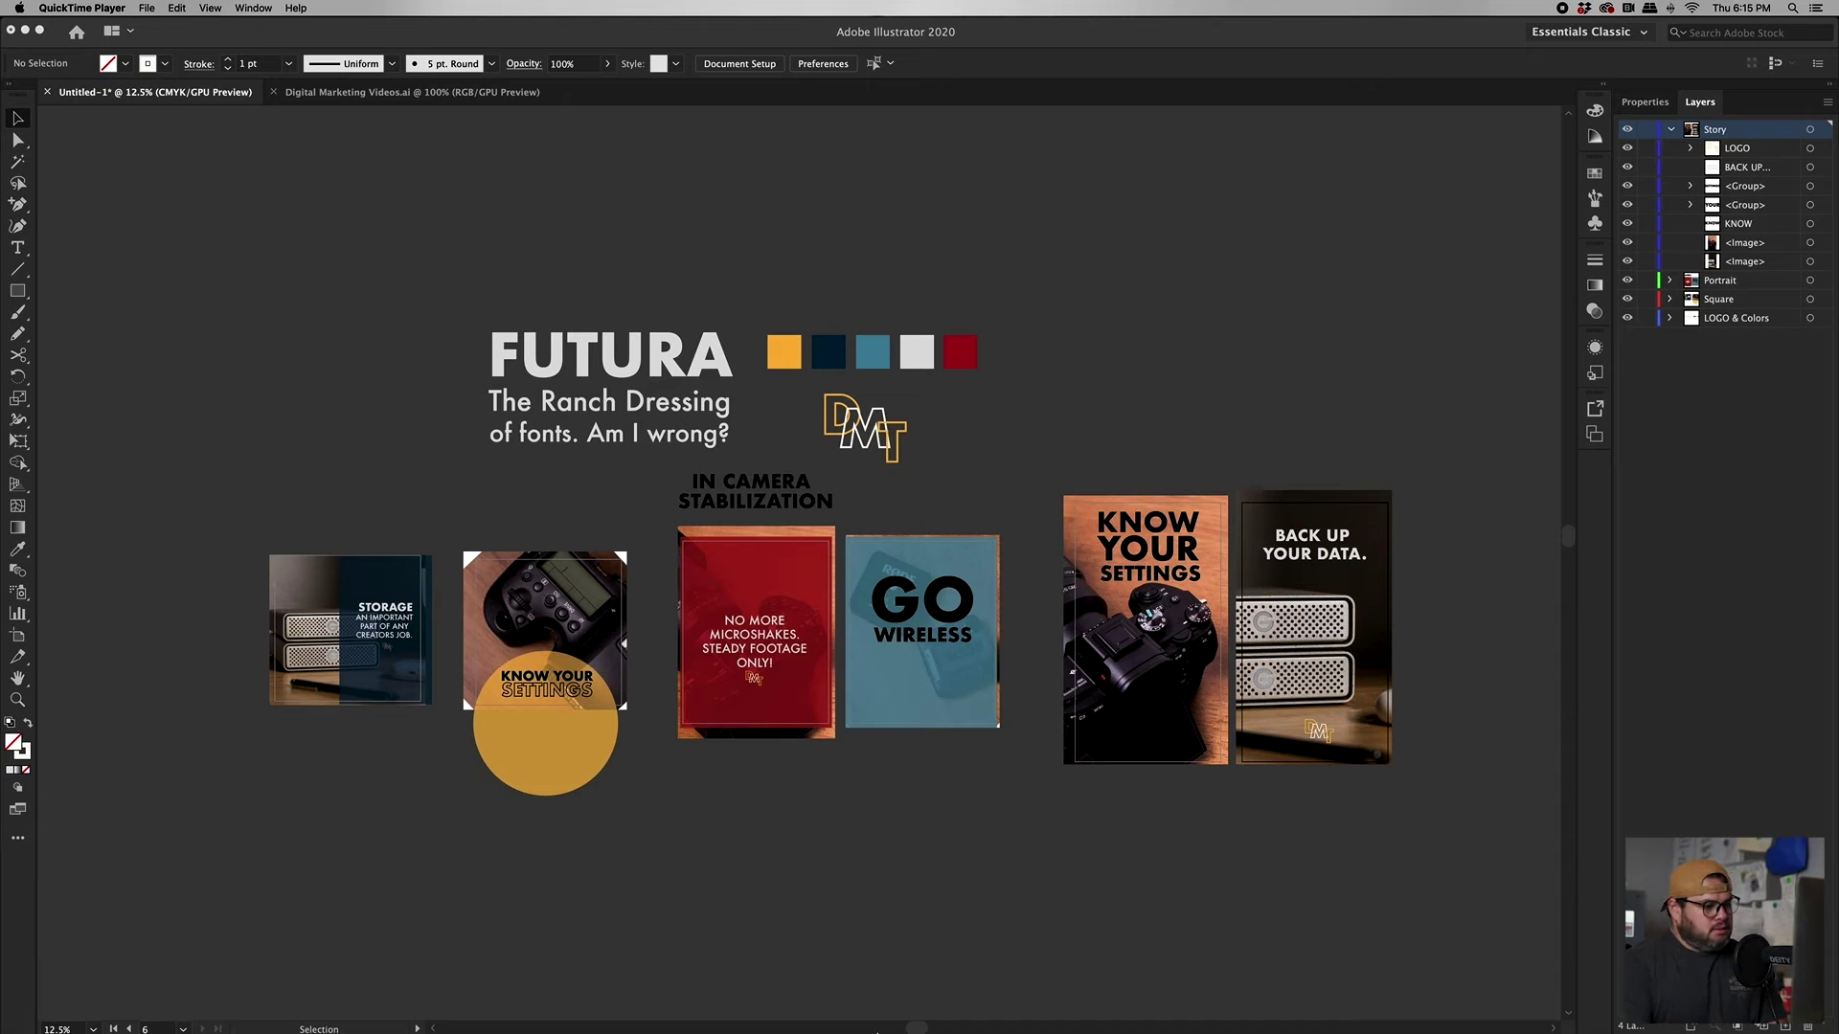
left_click(945, 901)
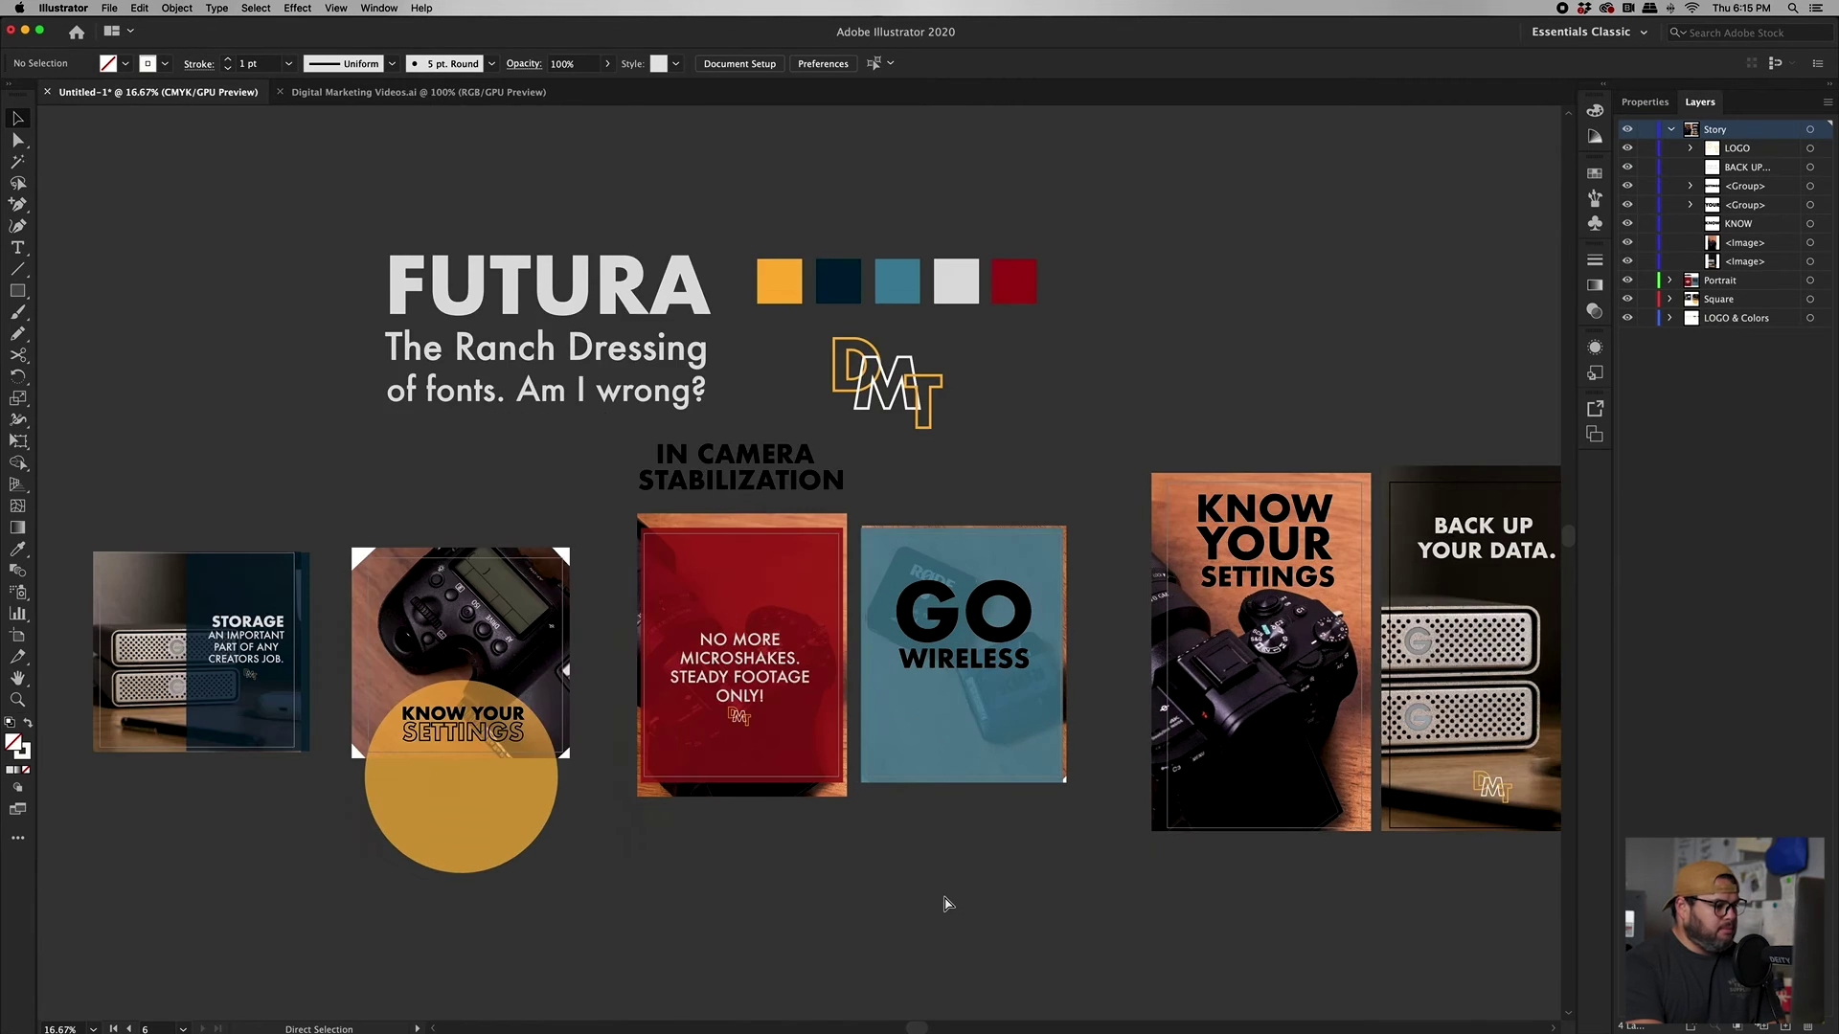
key("super+equal")
key("super+equal")
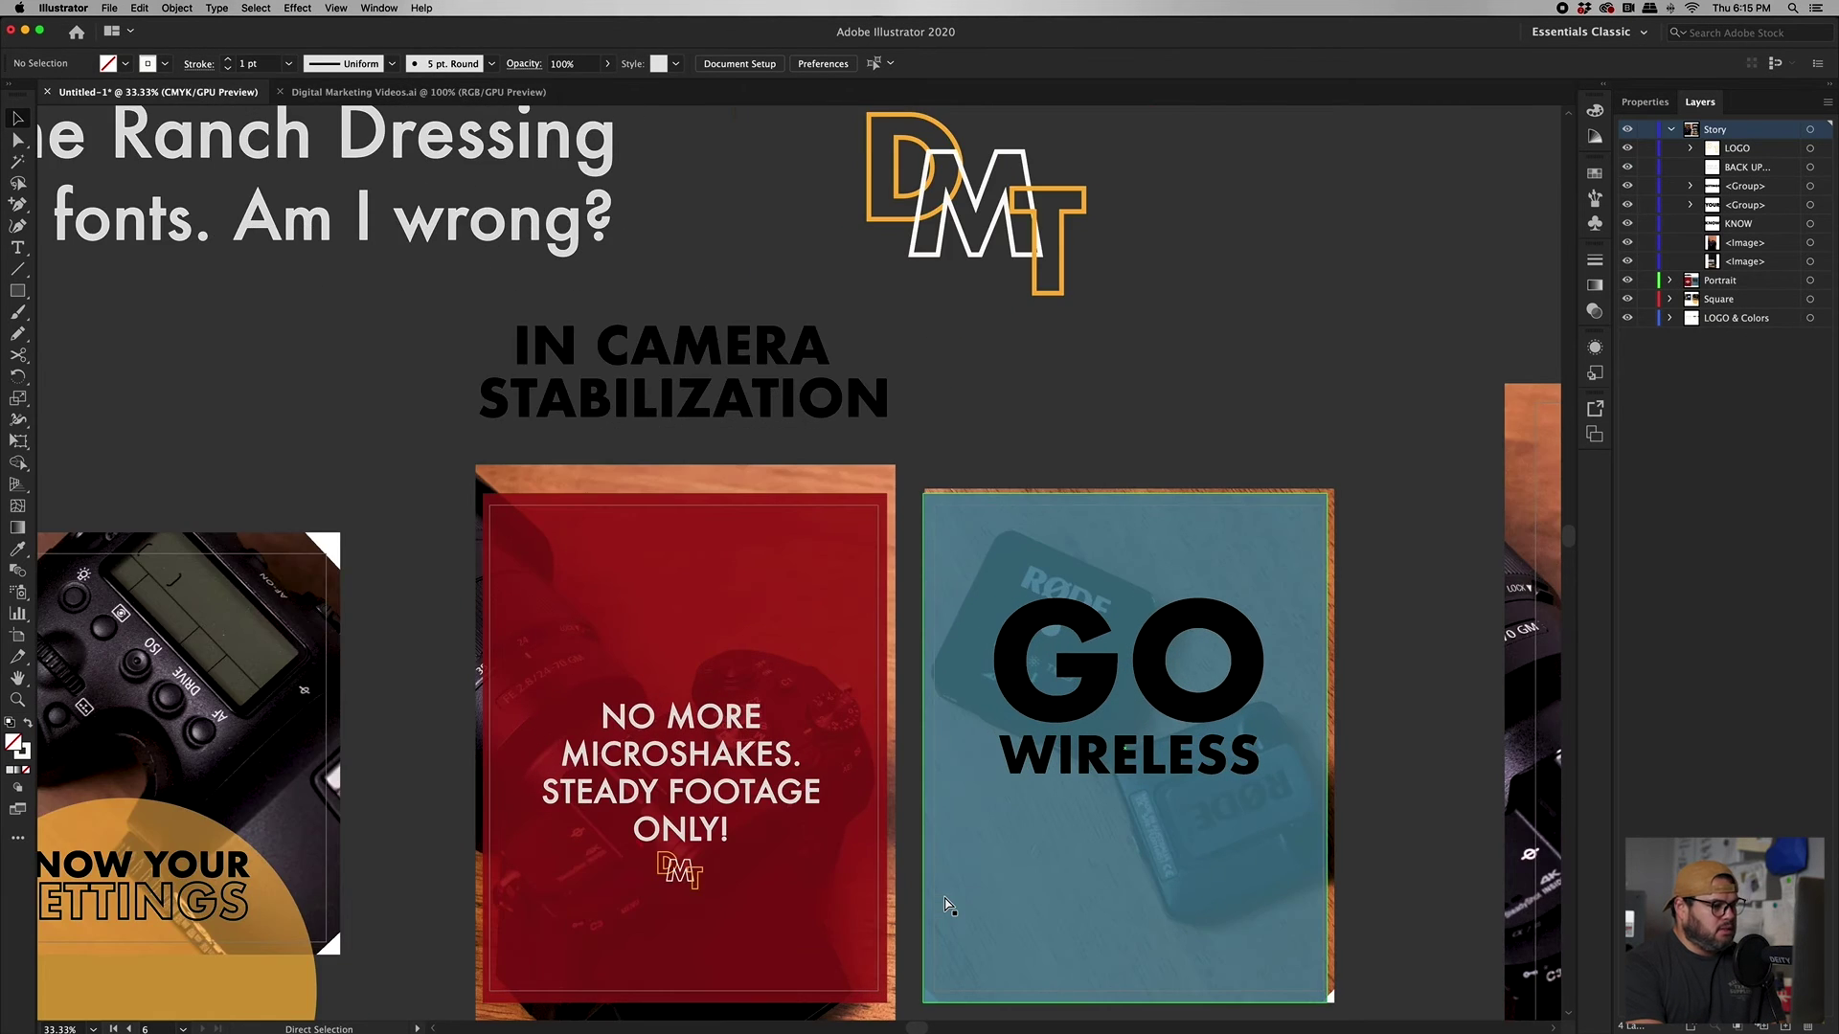
key("super+minus")
key("super+minus")
key("super+equal")
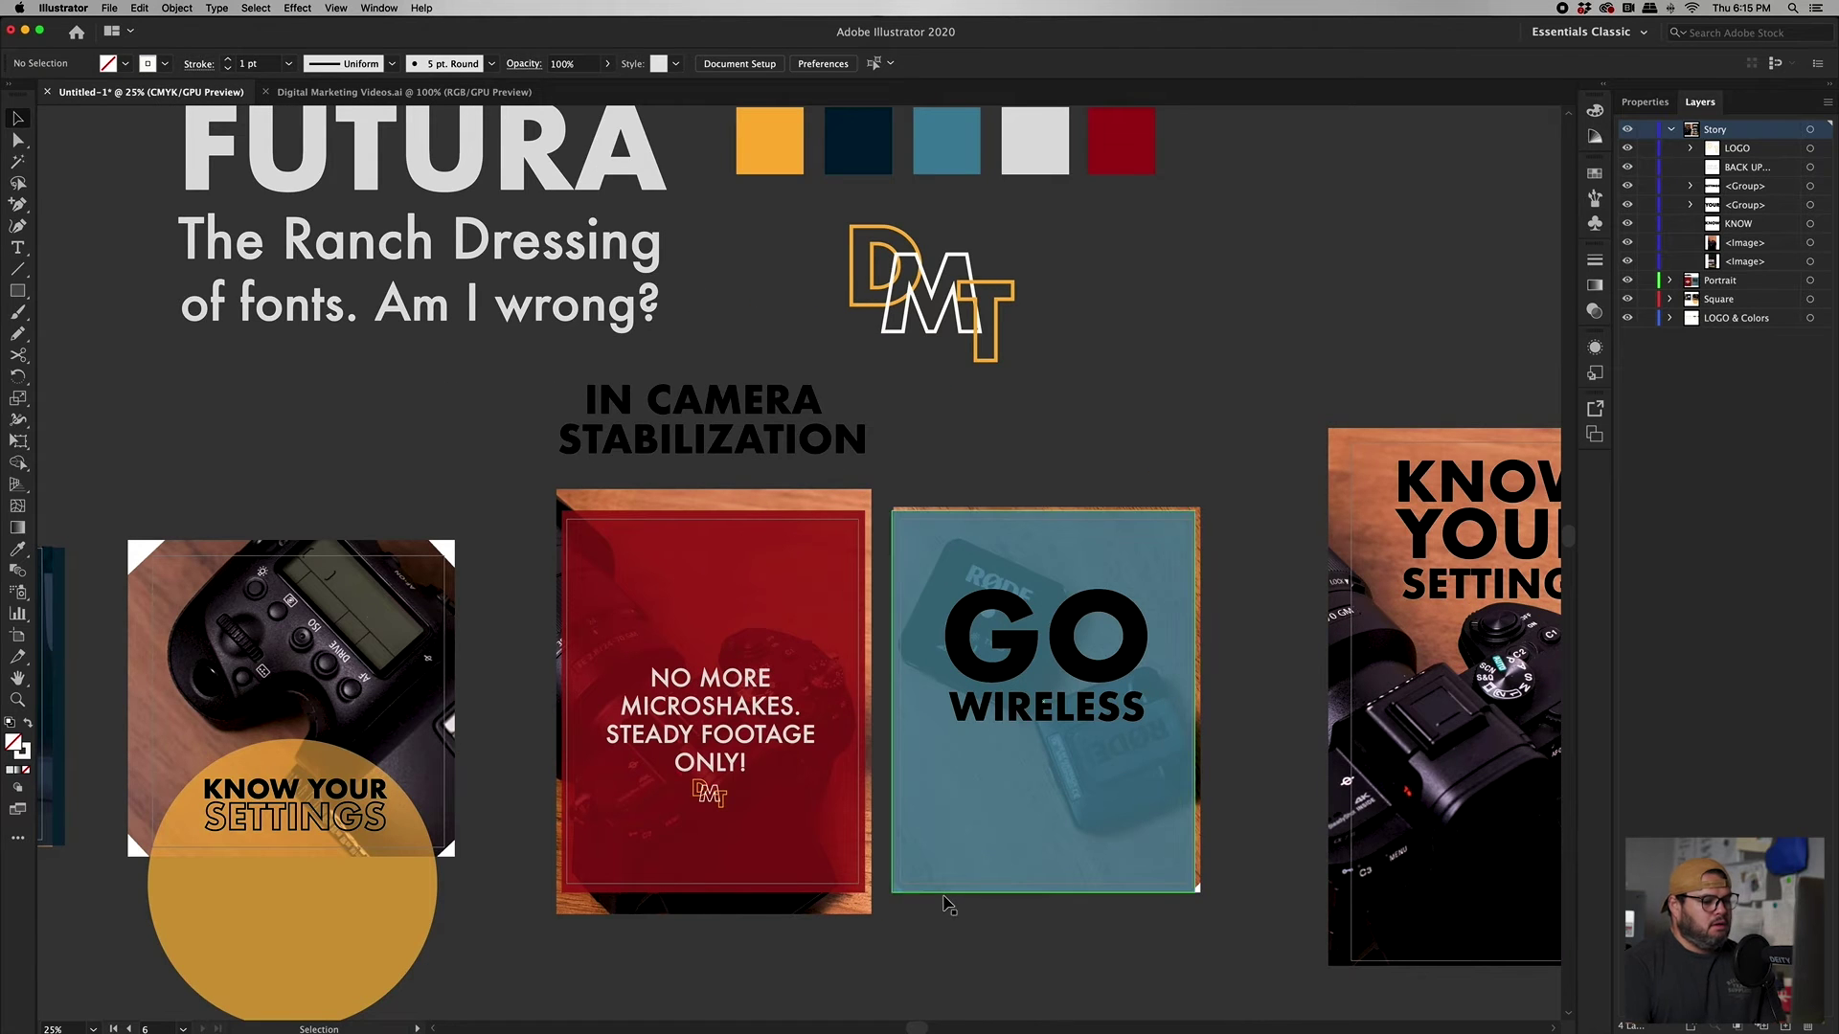
- Compare the overlays, headings and photo placement of the STORAGE, KNOW YOUR SETTINGS, red, GO WIRELESS and story designs
scroll(851, 933, "down", 5)
scroll(853, 930, "left", 6)
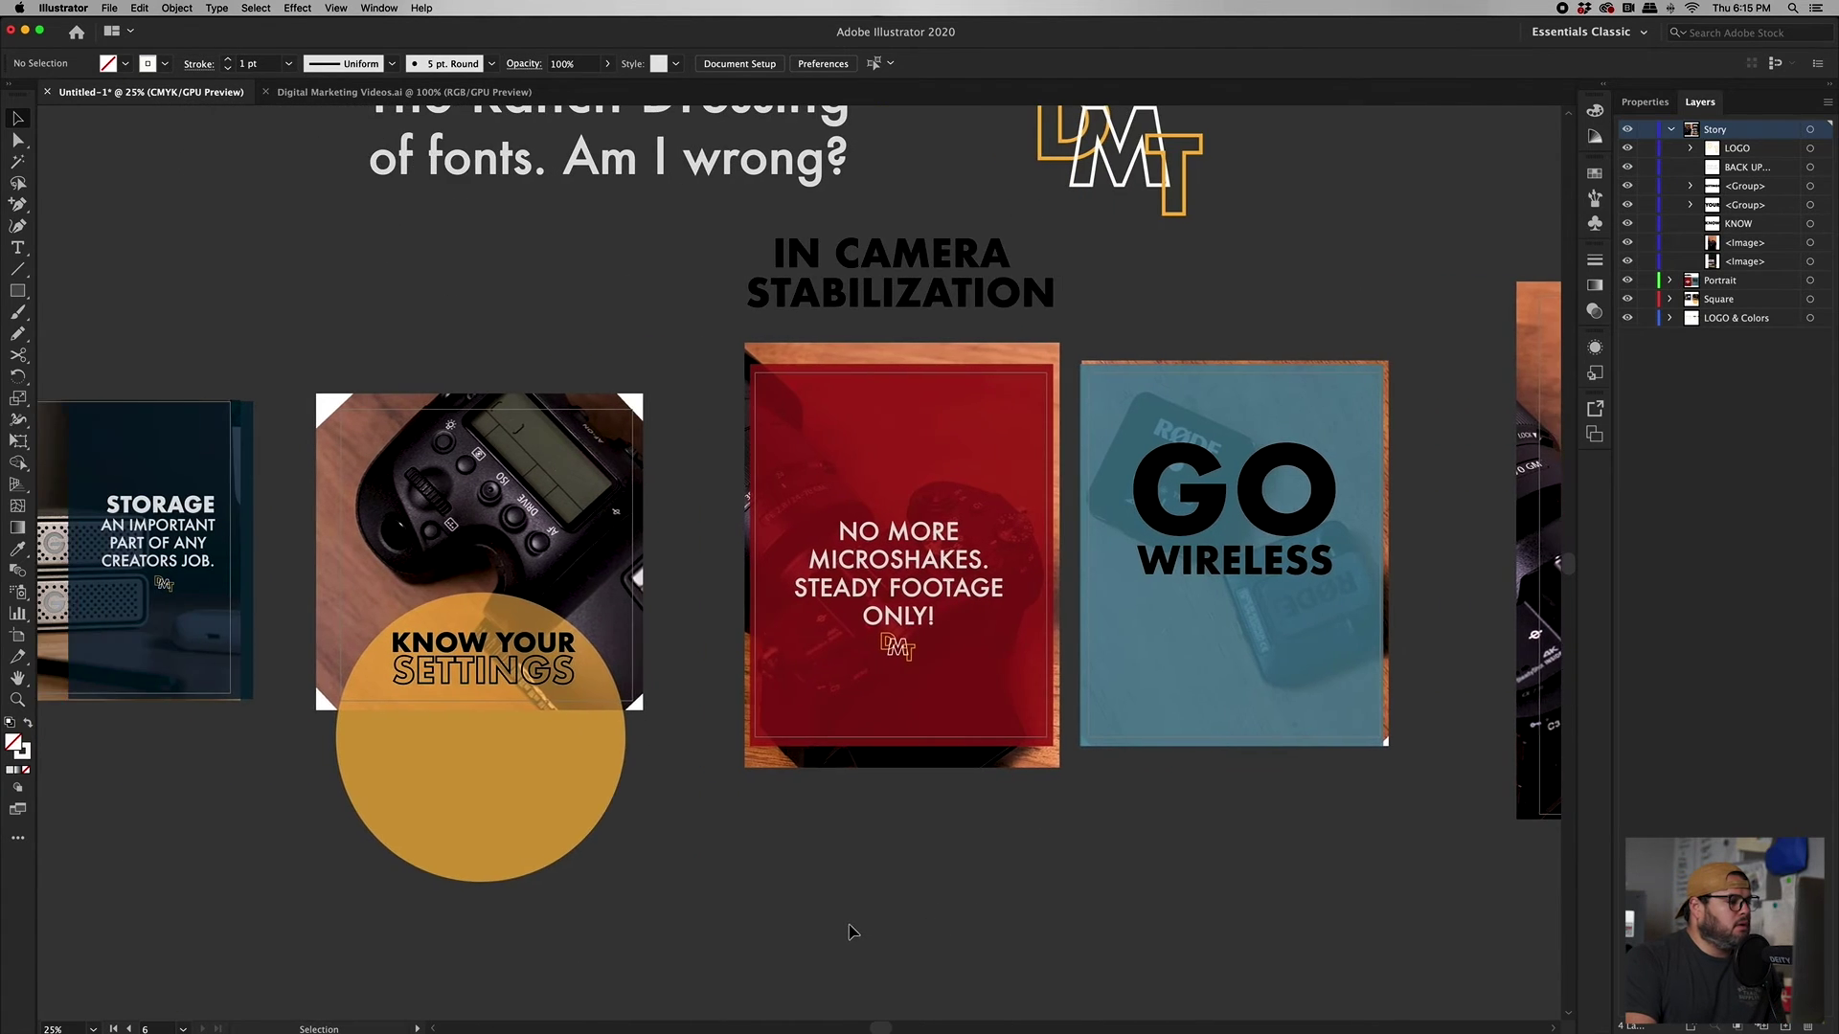
scroll(852, 934, "left", 10)
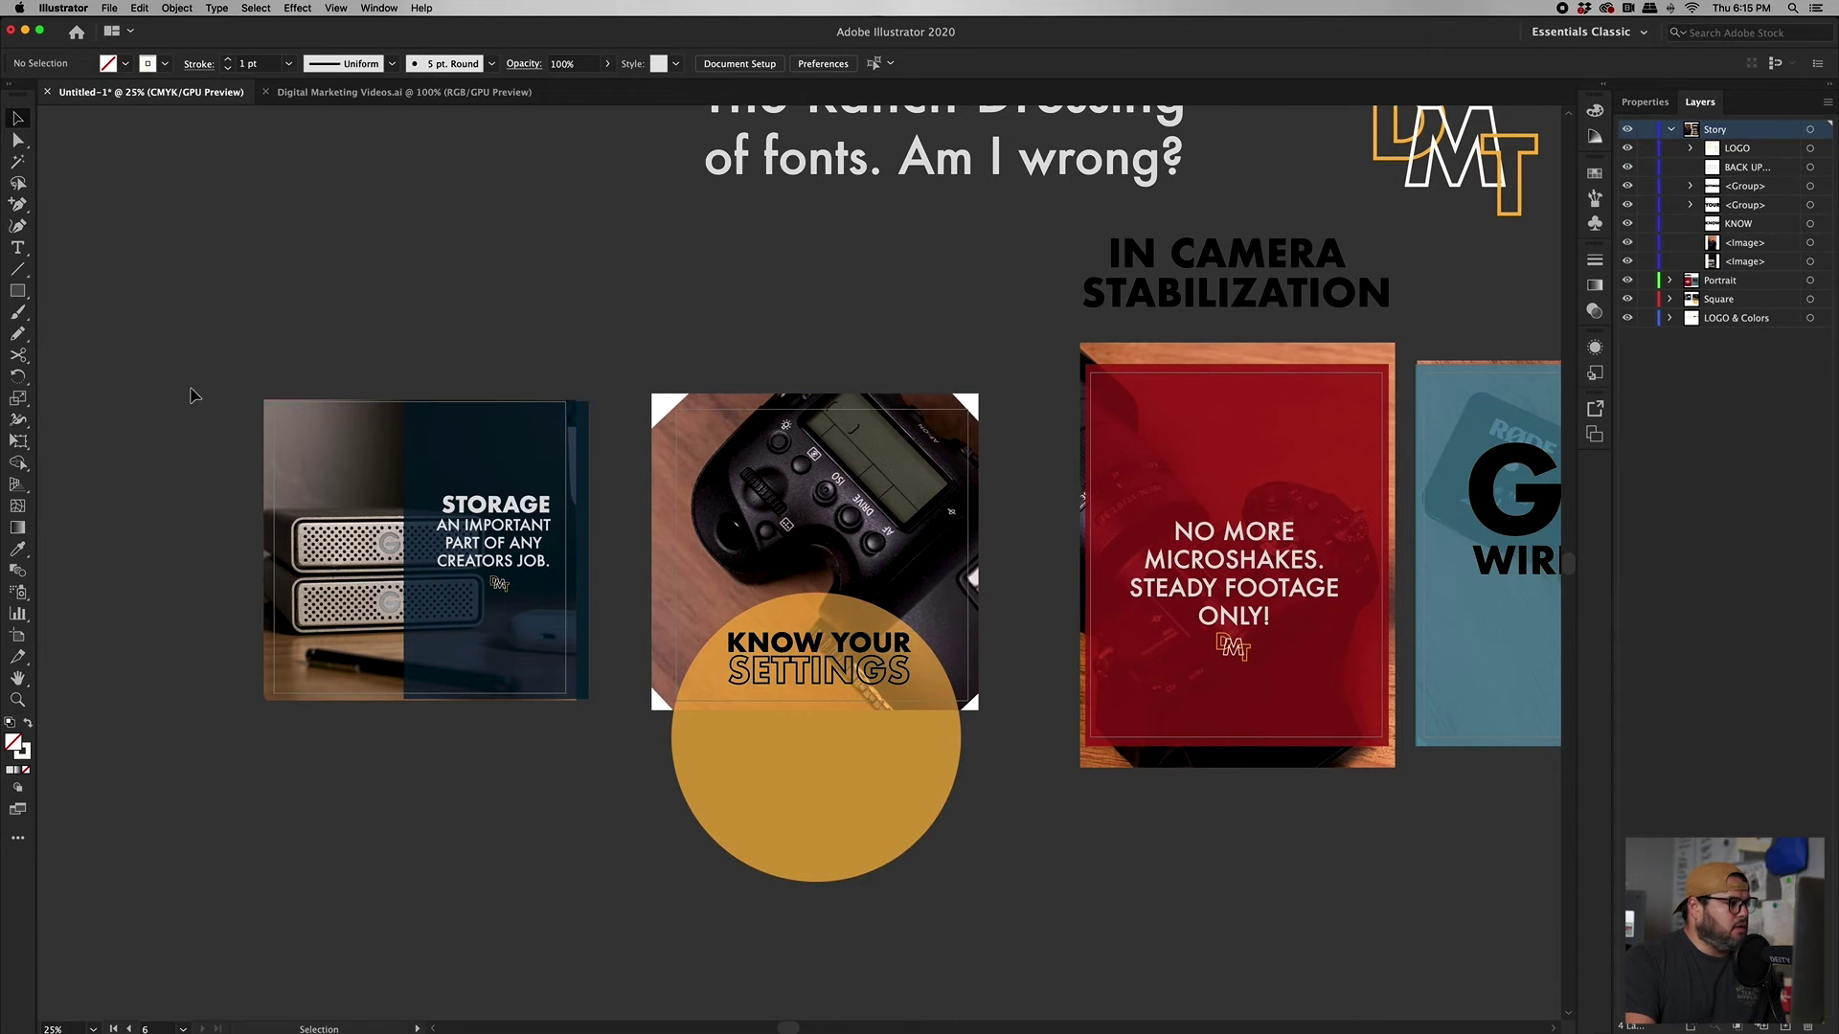
left_click(21, 301)
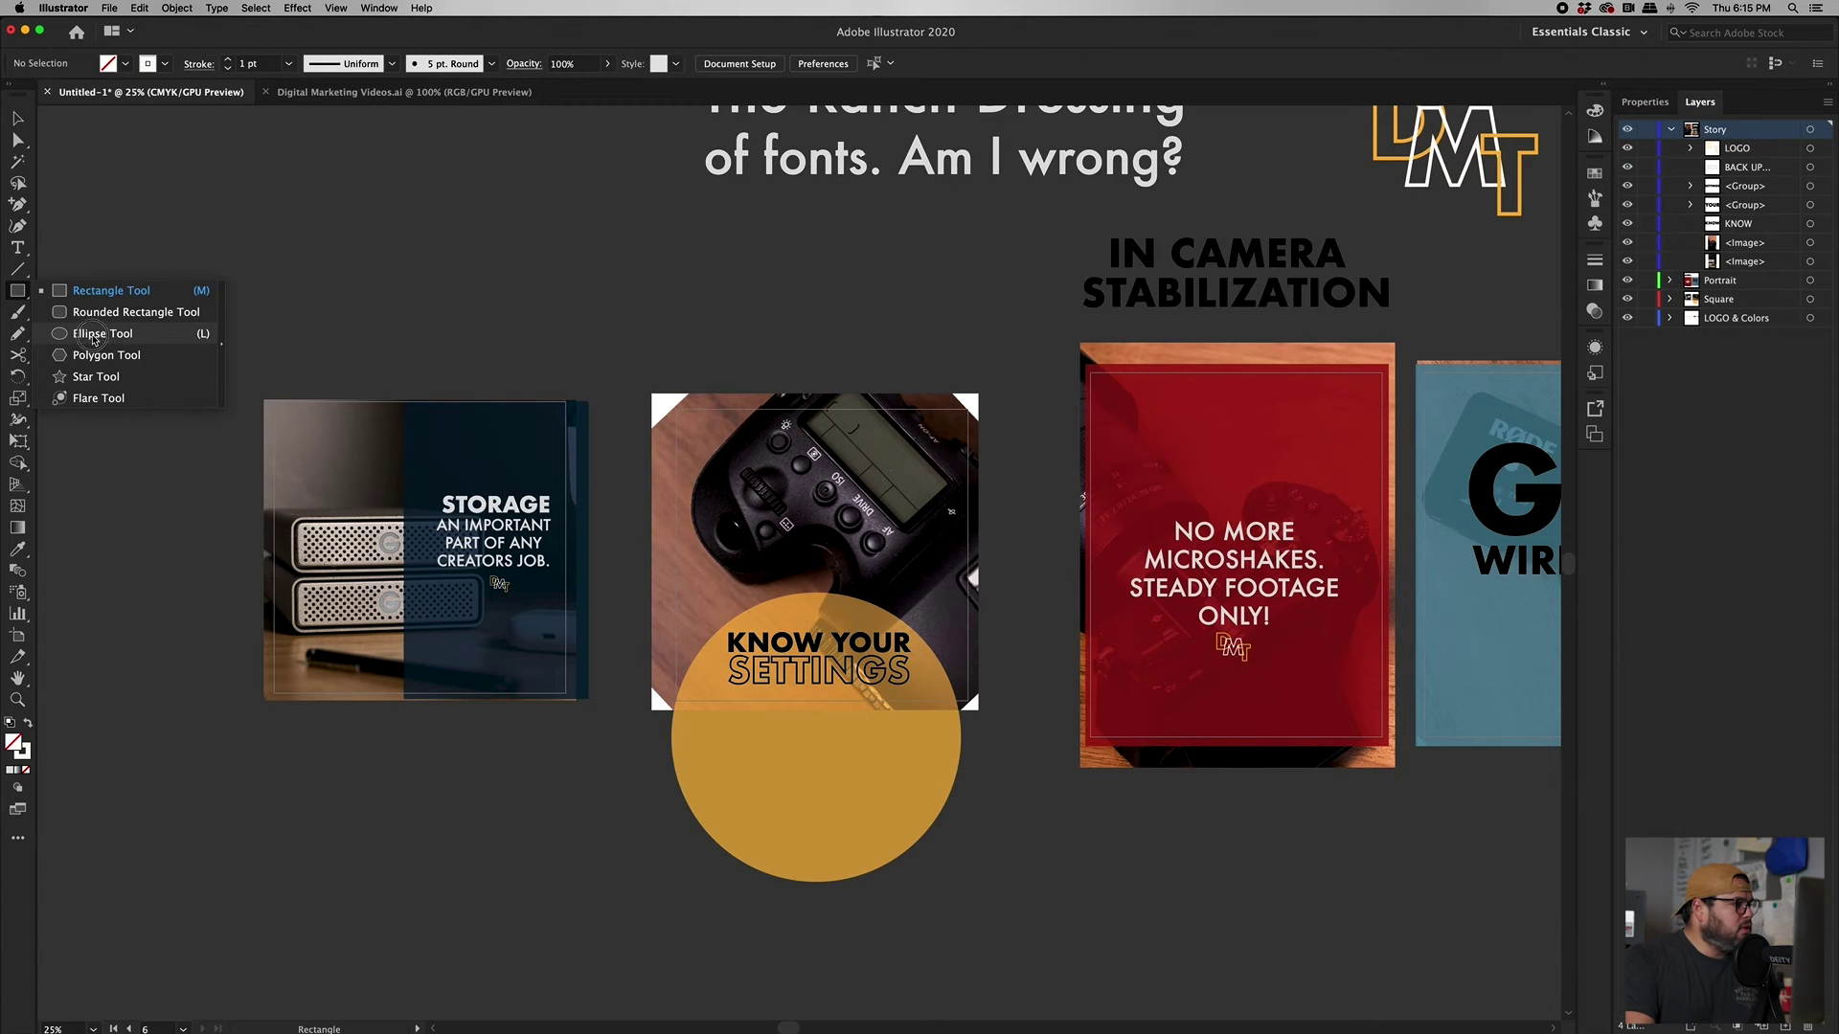
left_click(17, 294)
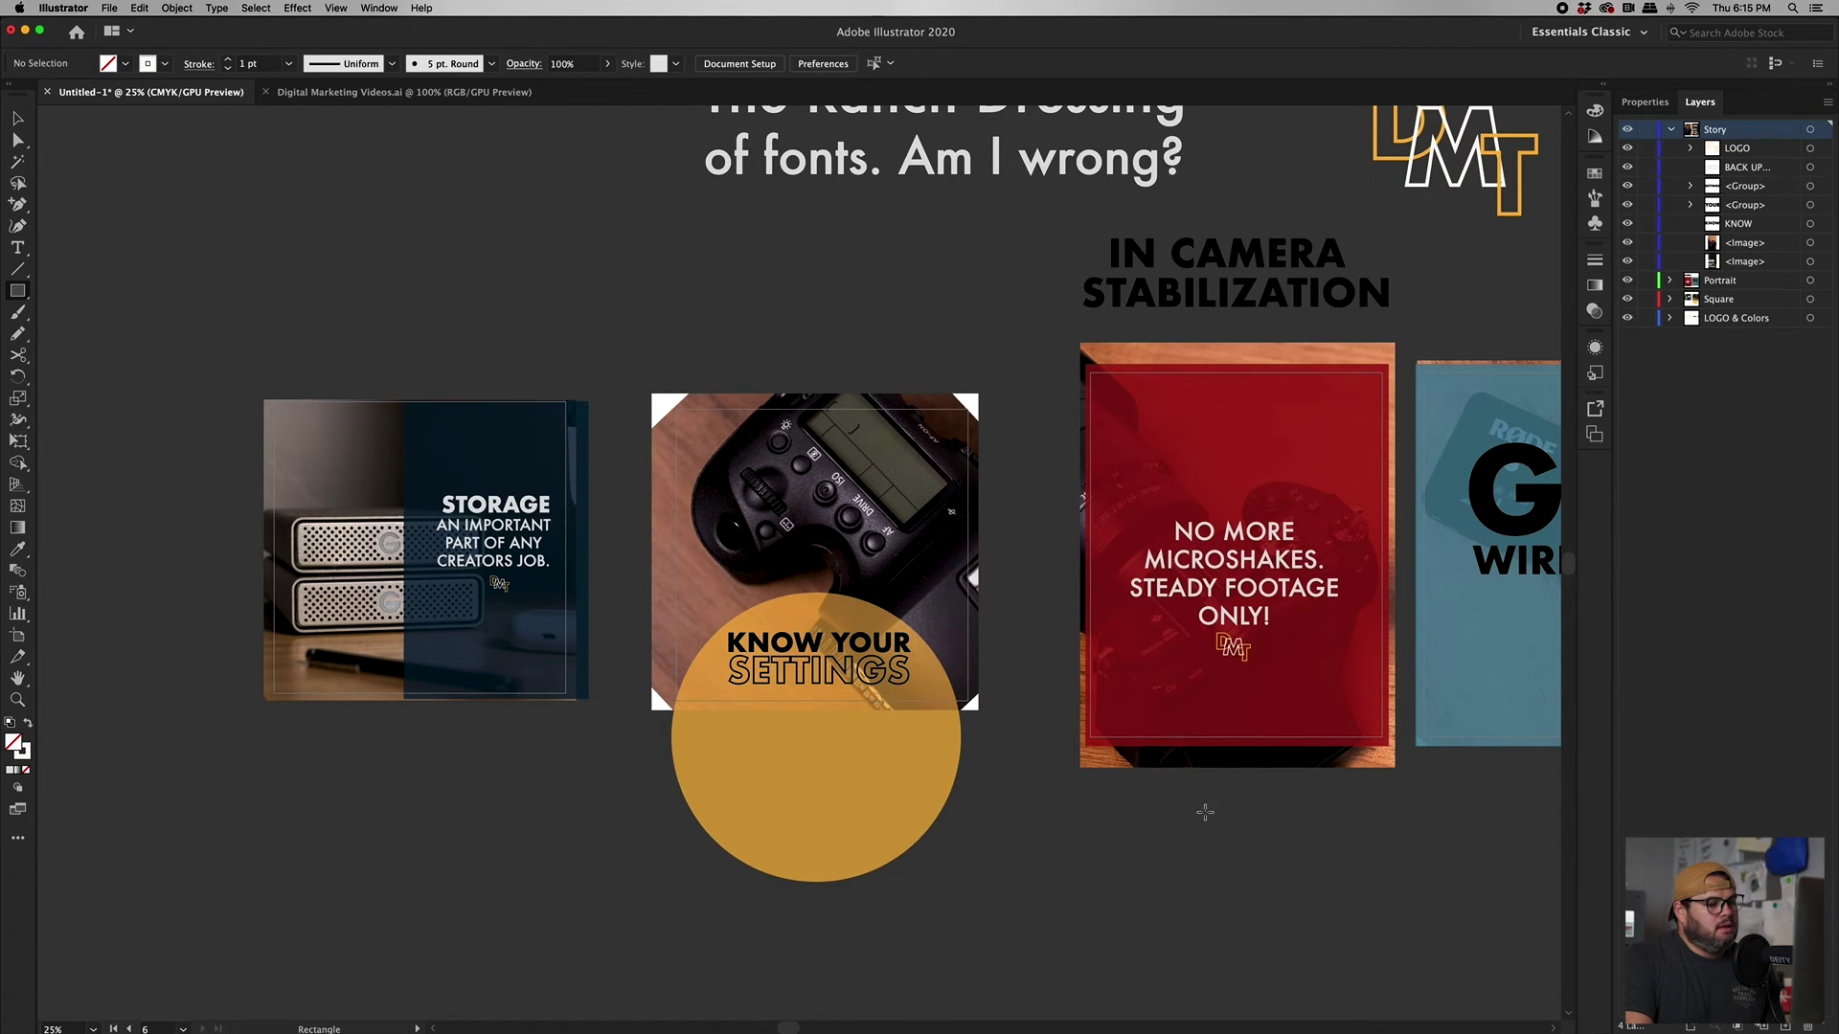
scroll(1205, 812, "right", 5)
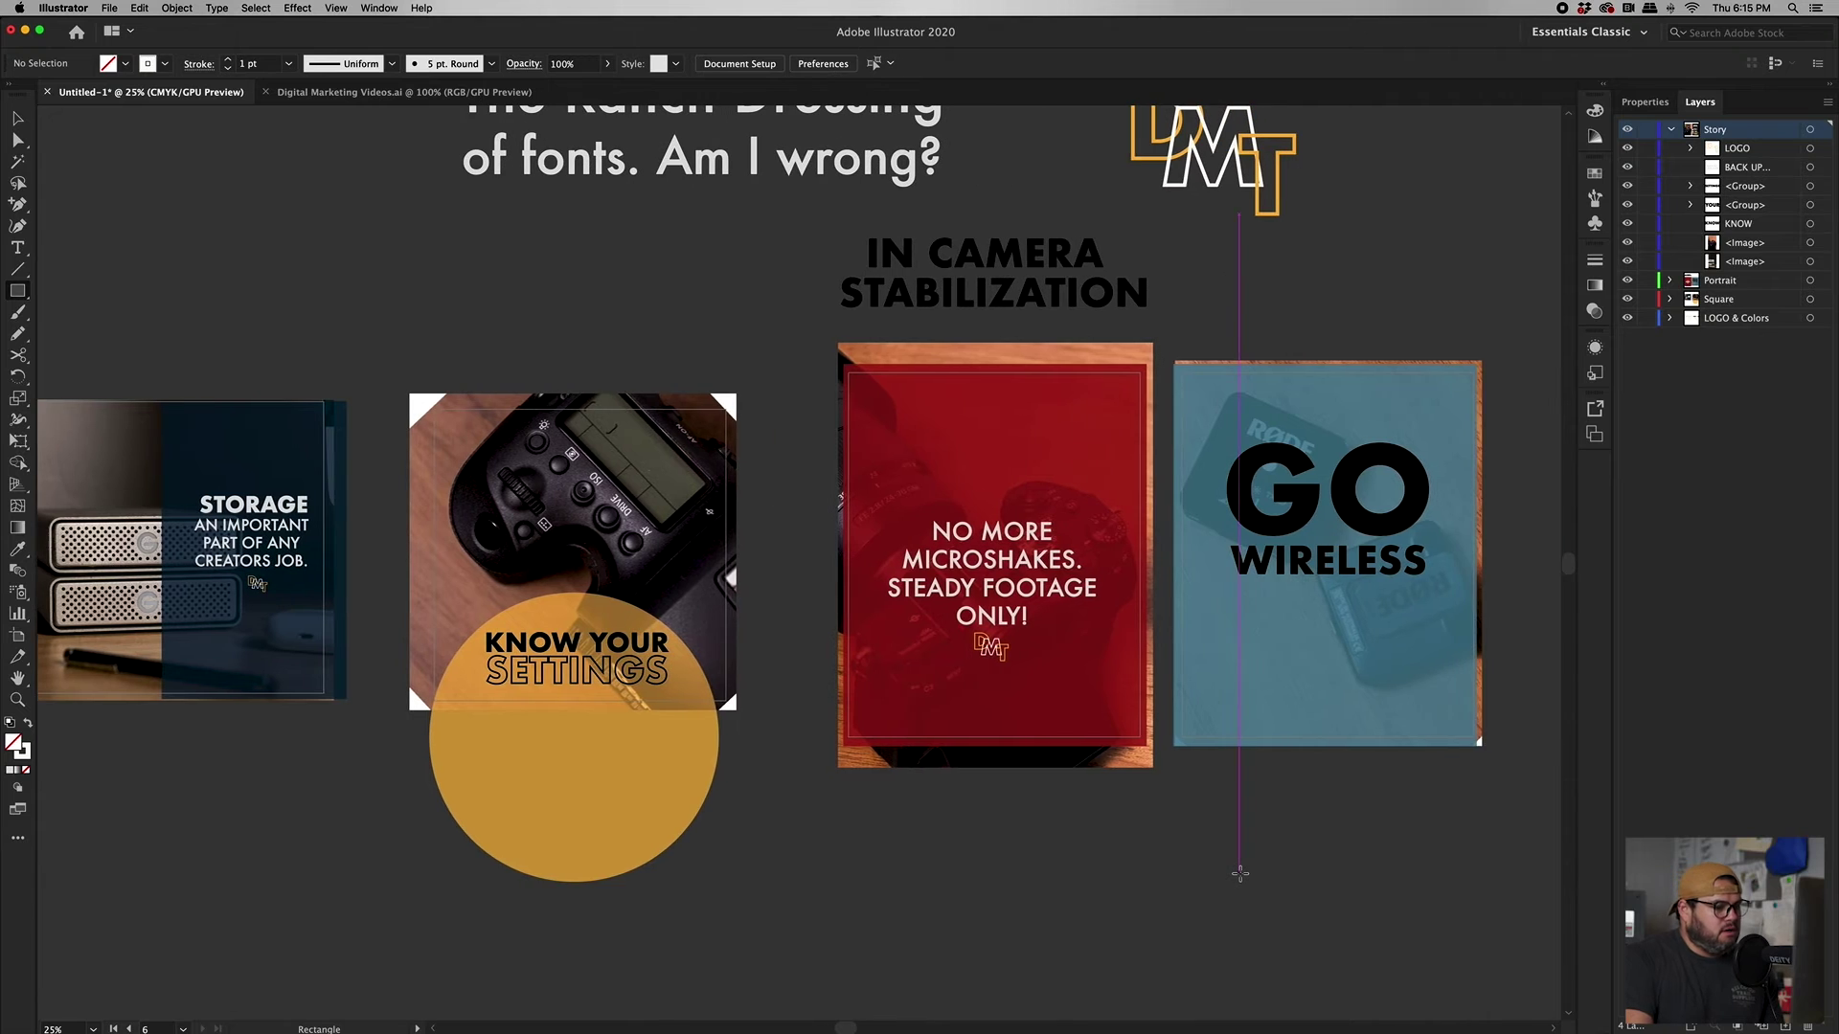
scroll(1239, 874, "right", 1)
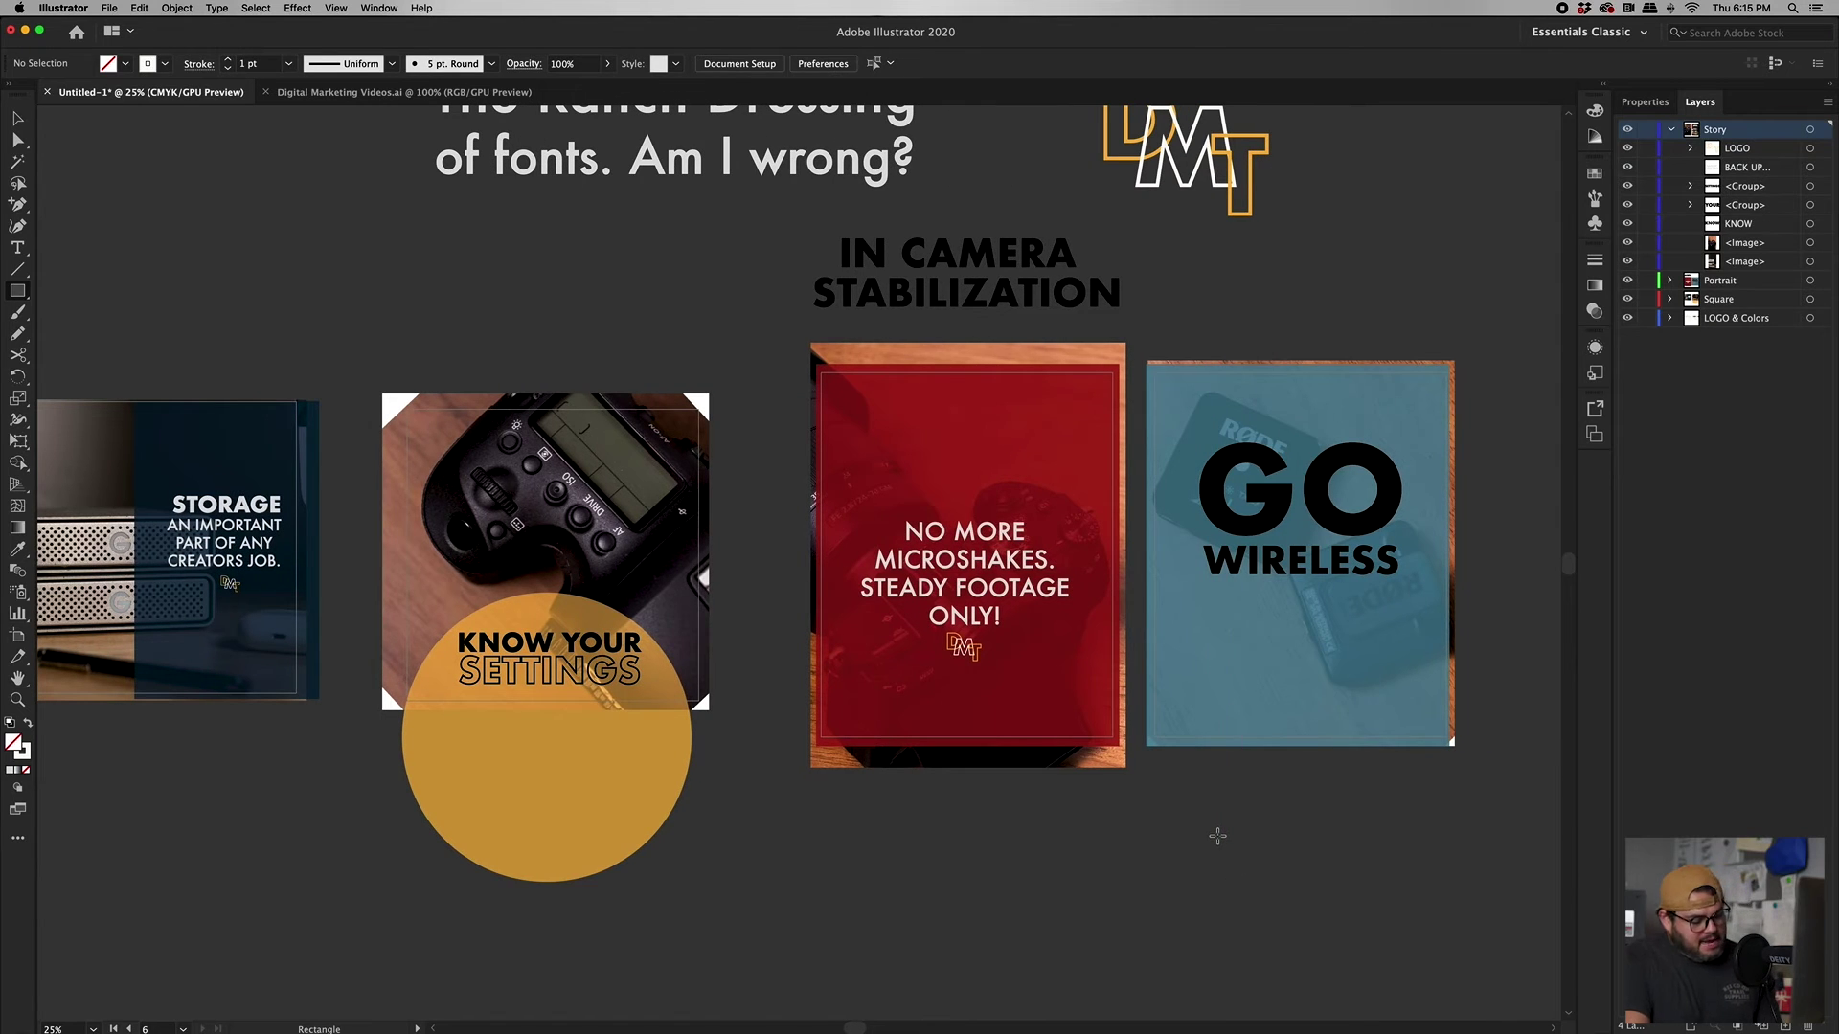
key("v")
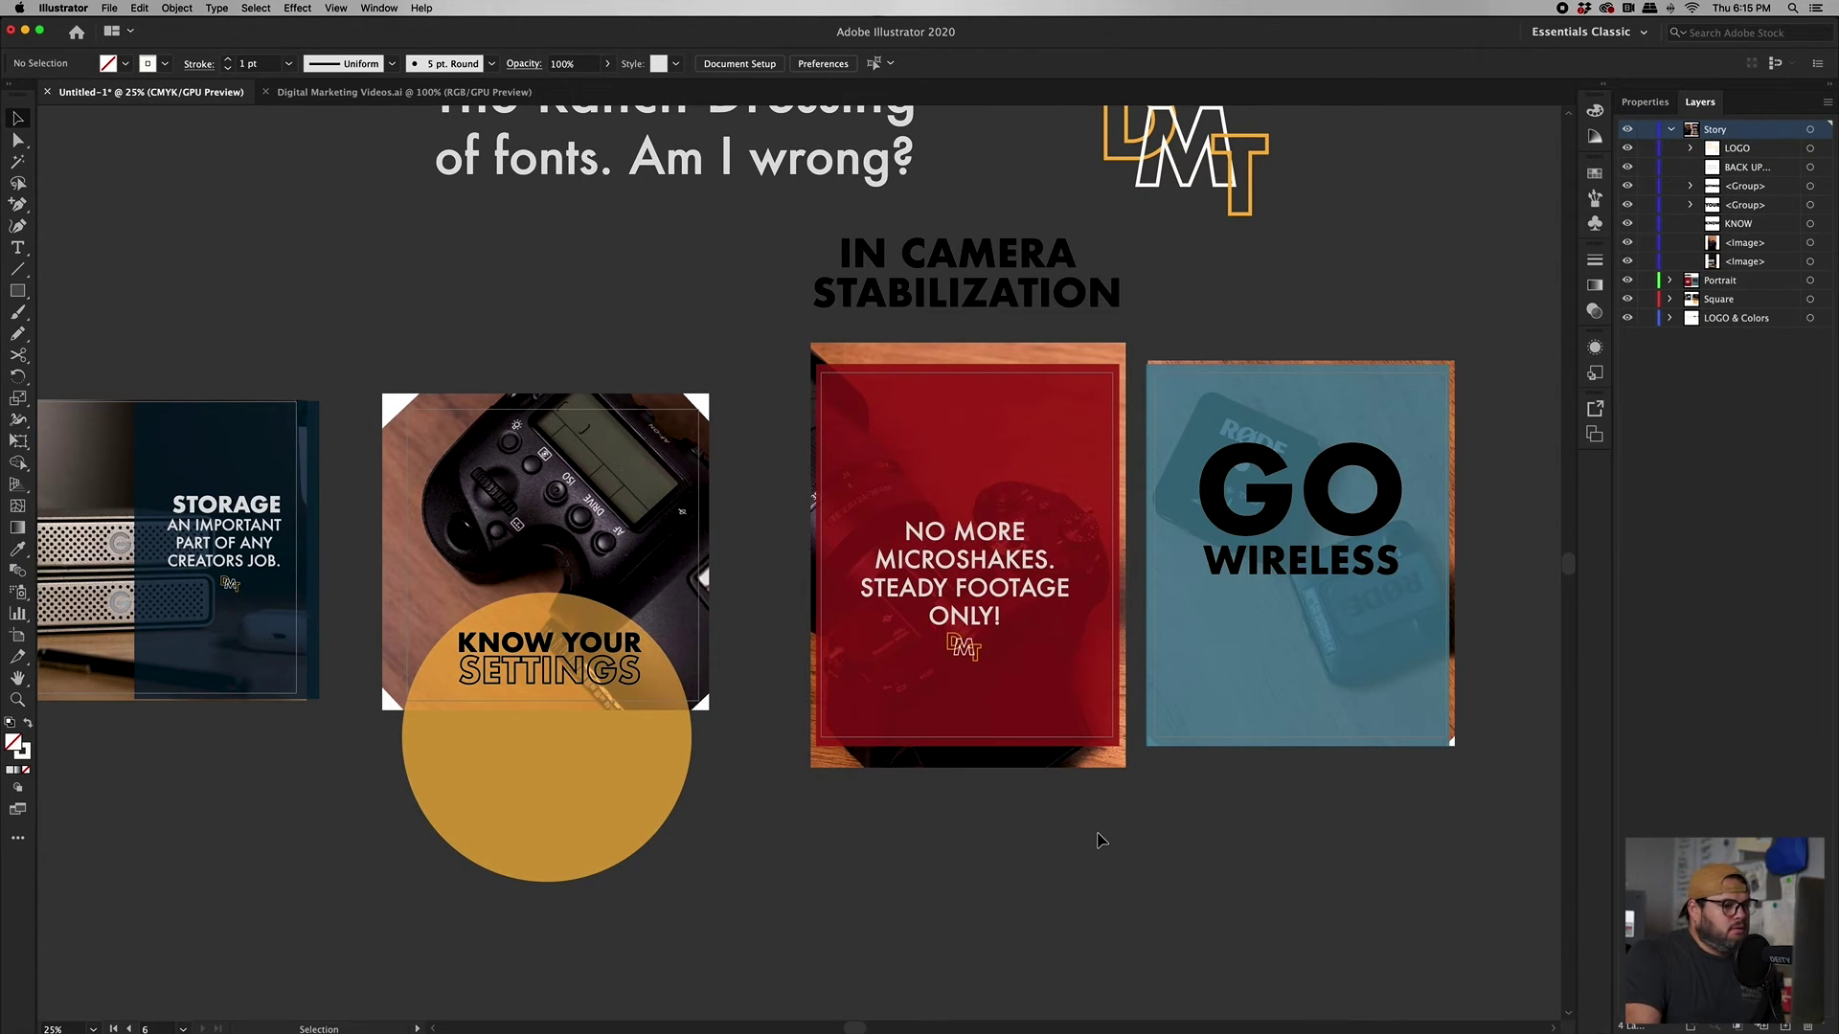
scroll(1098, 839, "right", 8)
scroll(1101, 841, "right", 8)
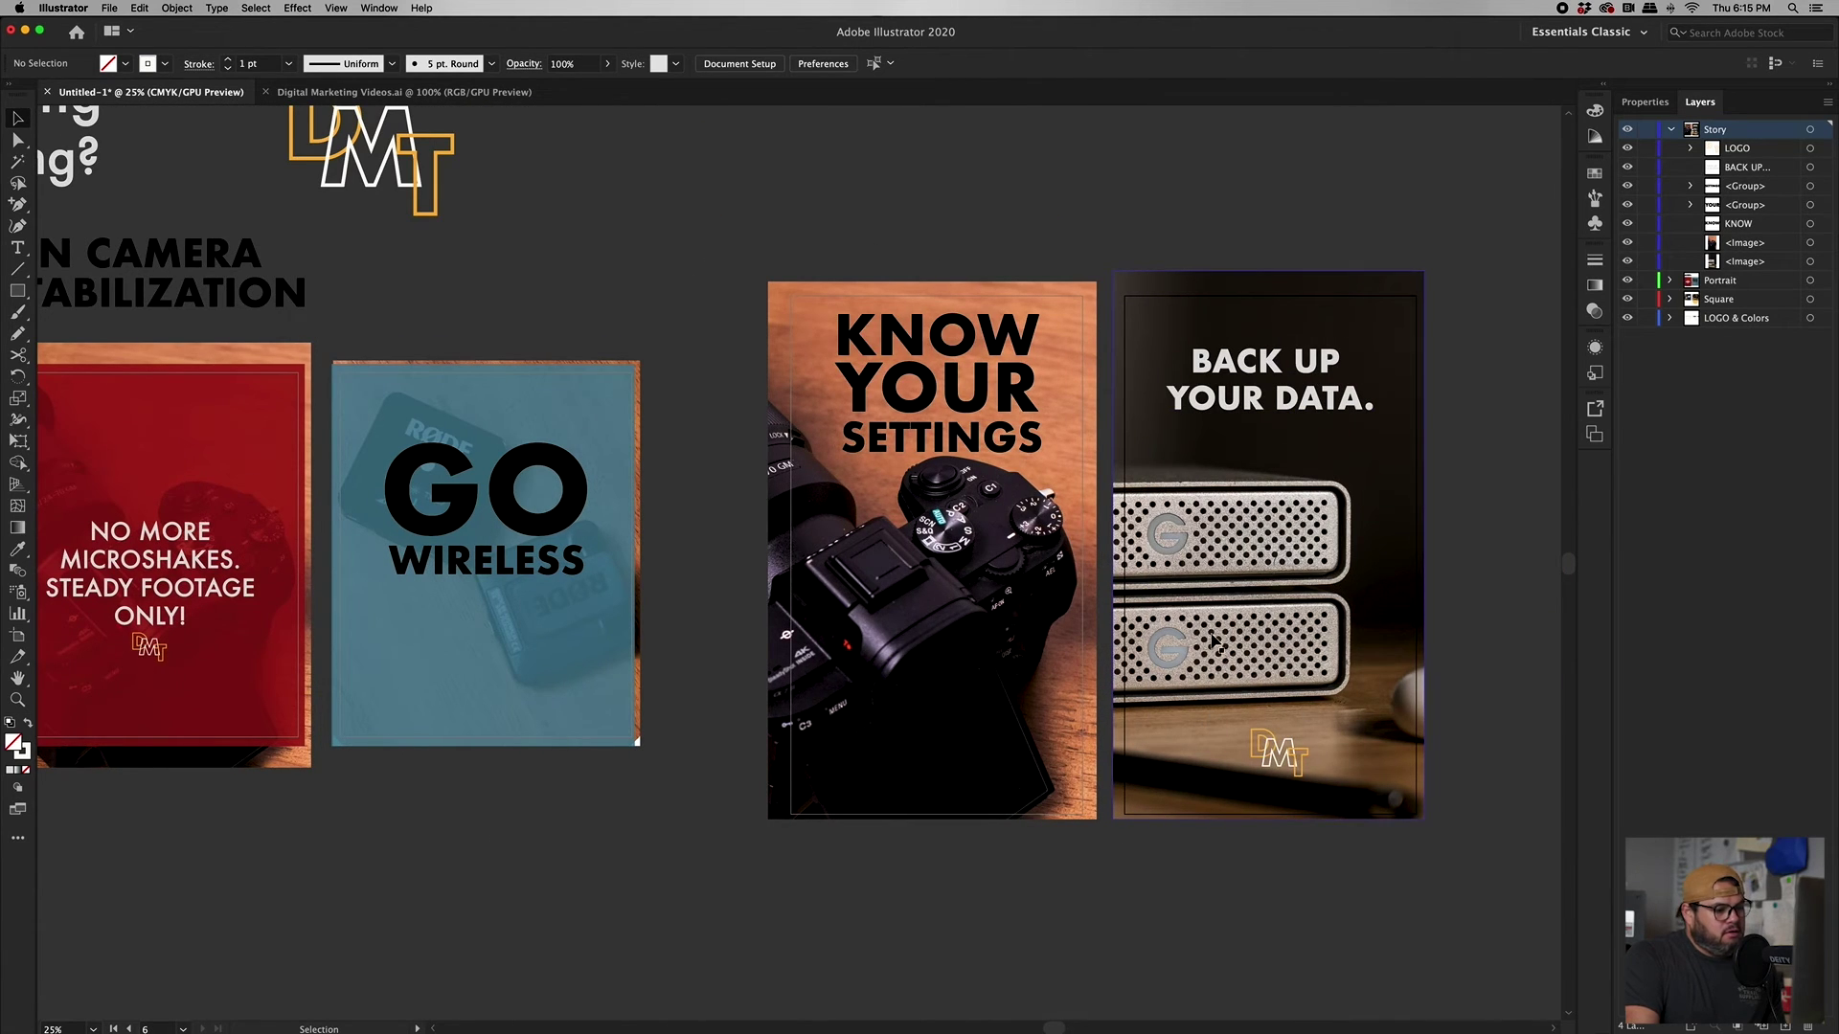
scroll(1050, 820, "left", 5)
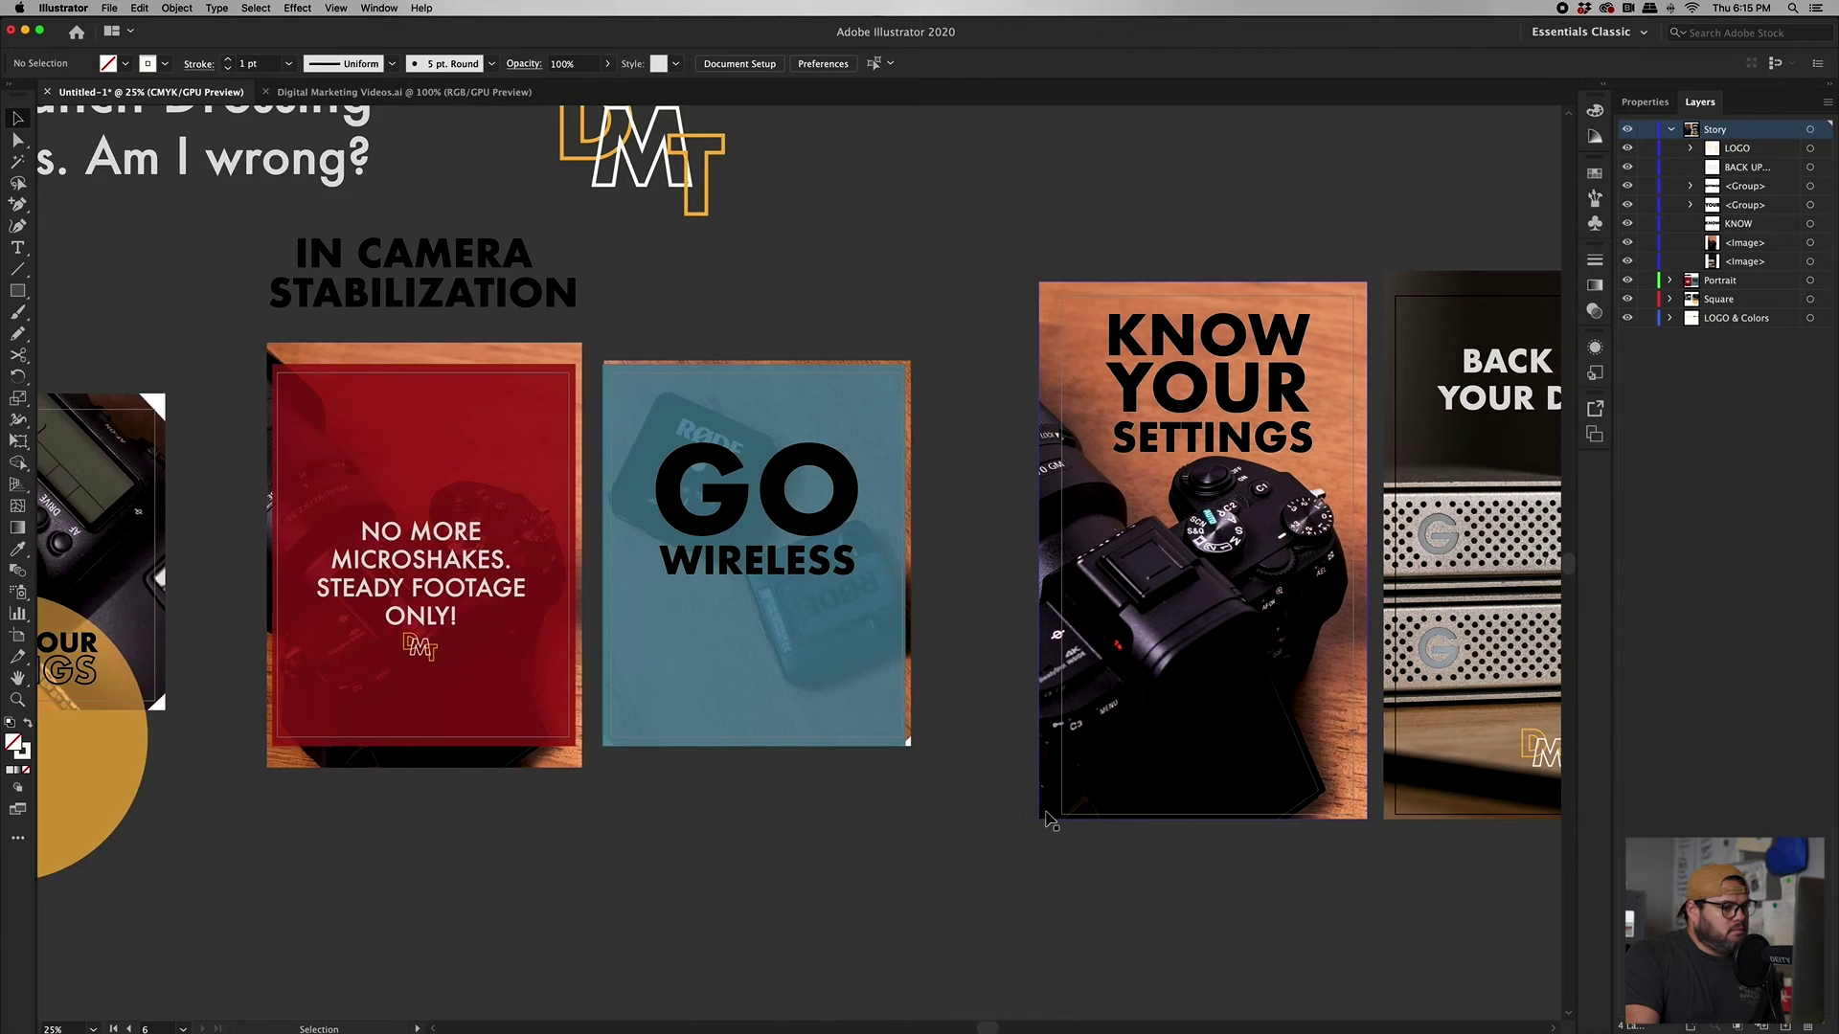
scroll(1051, 820, "right", 6)
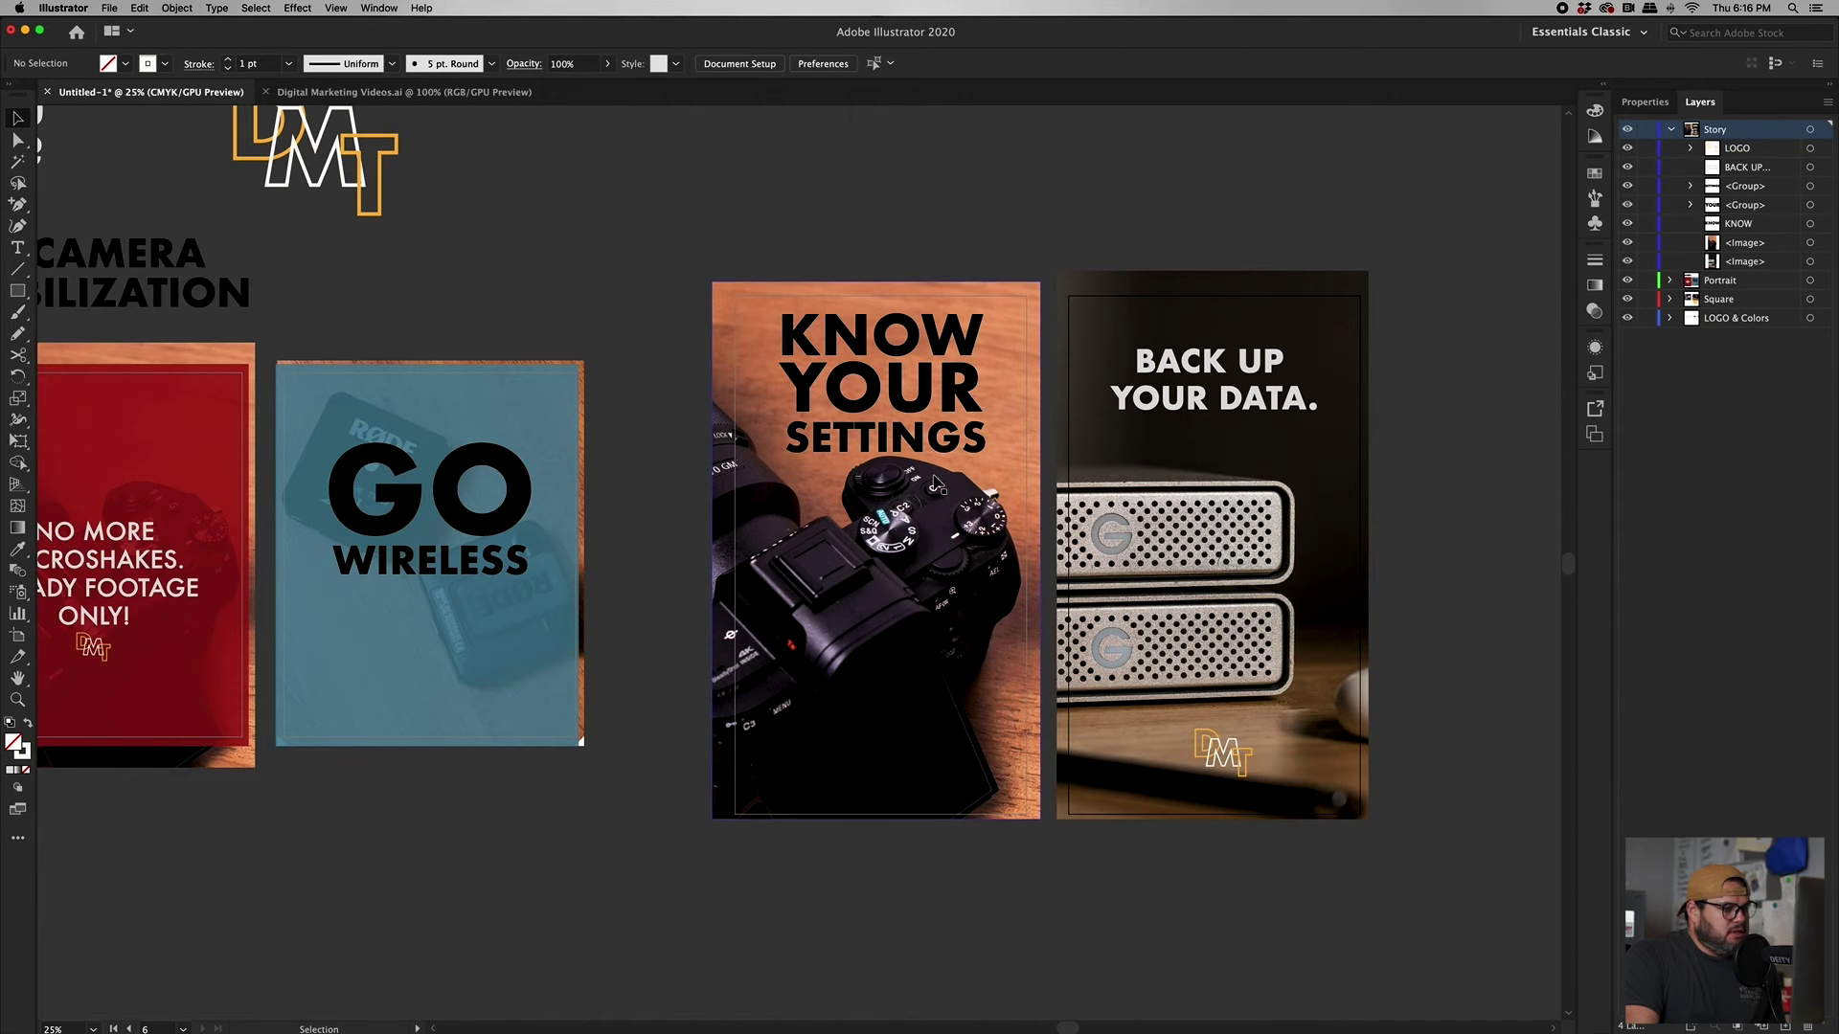
scroll(679, 535, "left", 10)
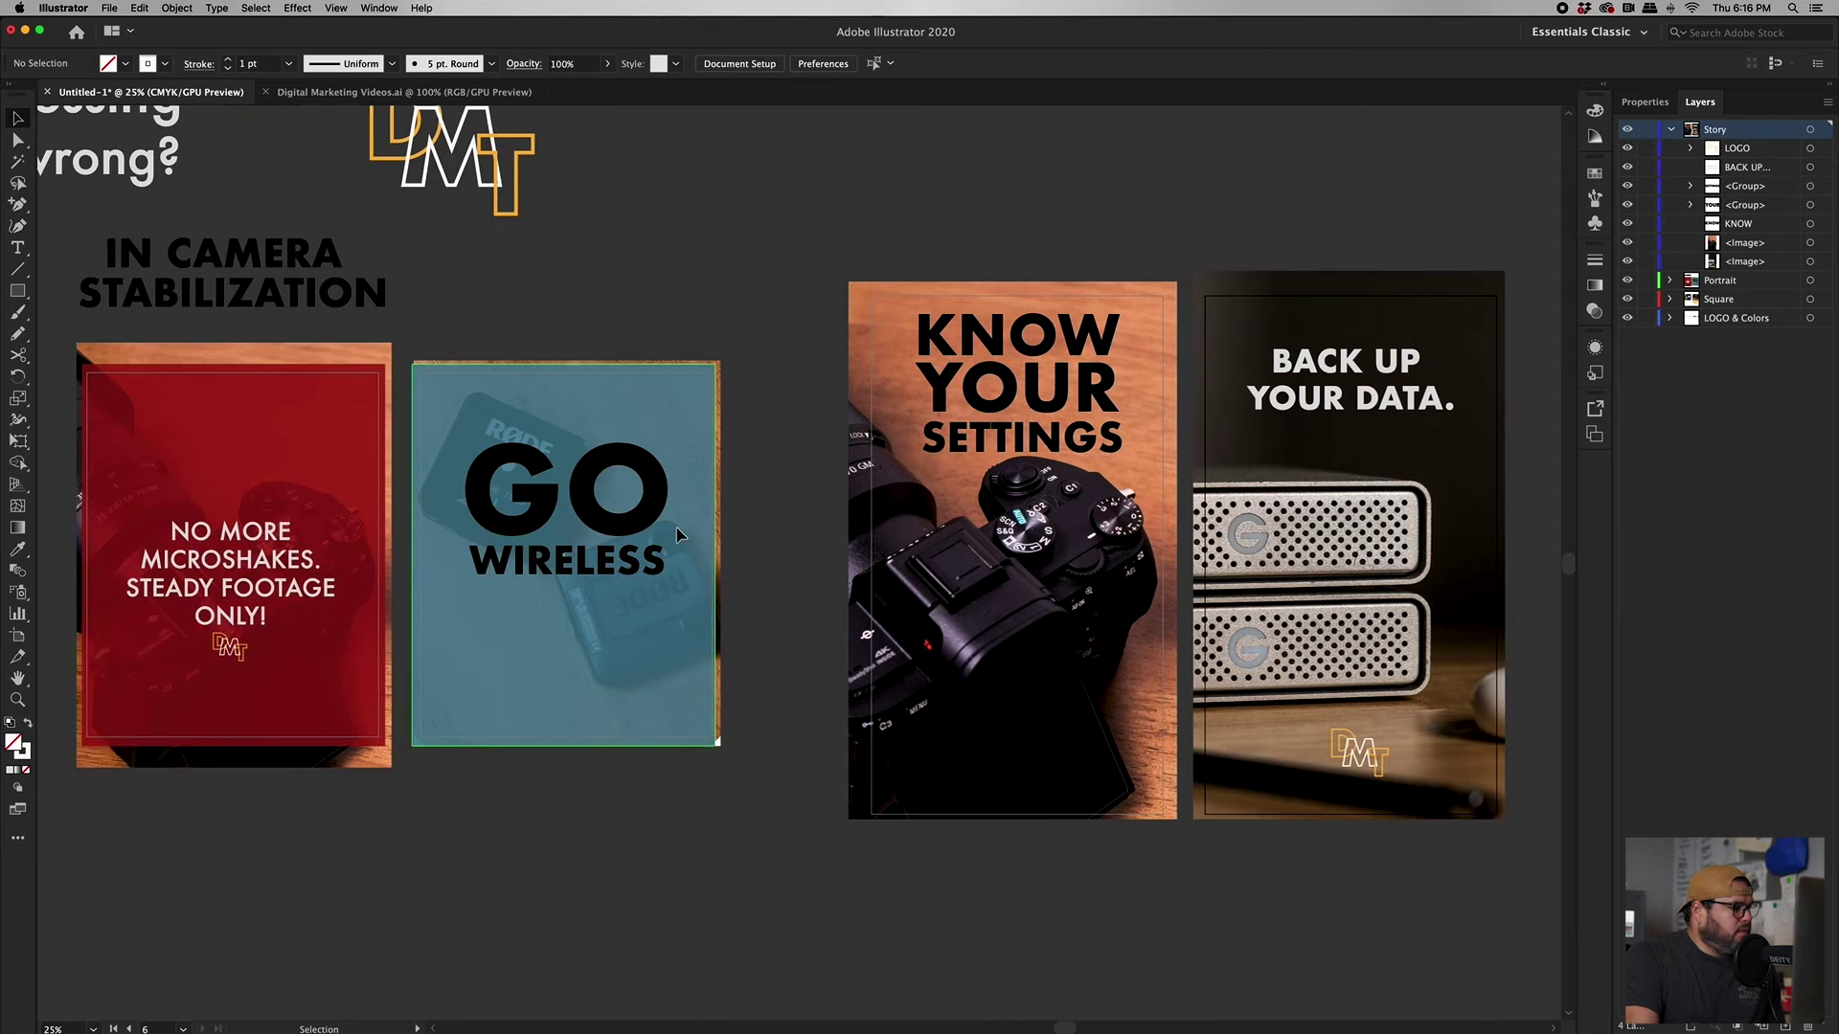
scroll(679, 535, "left", 7)
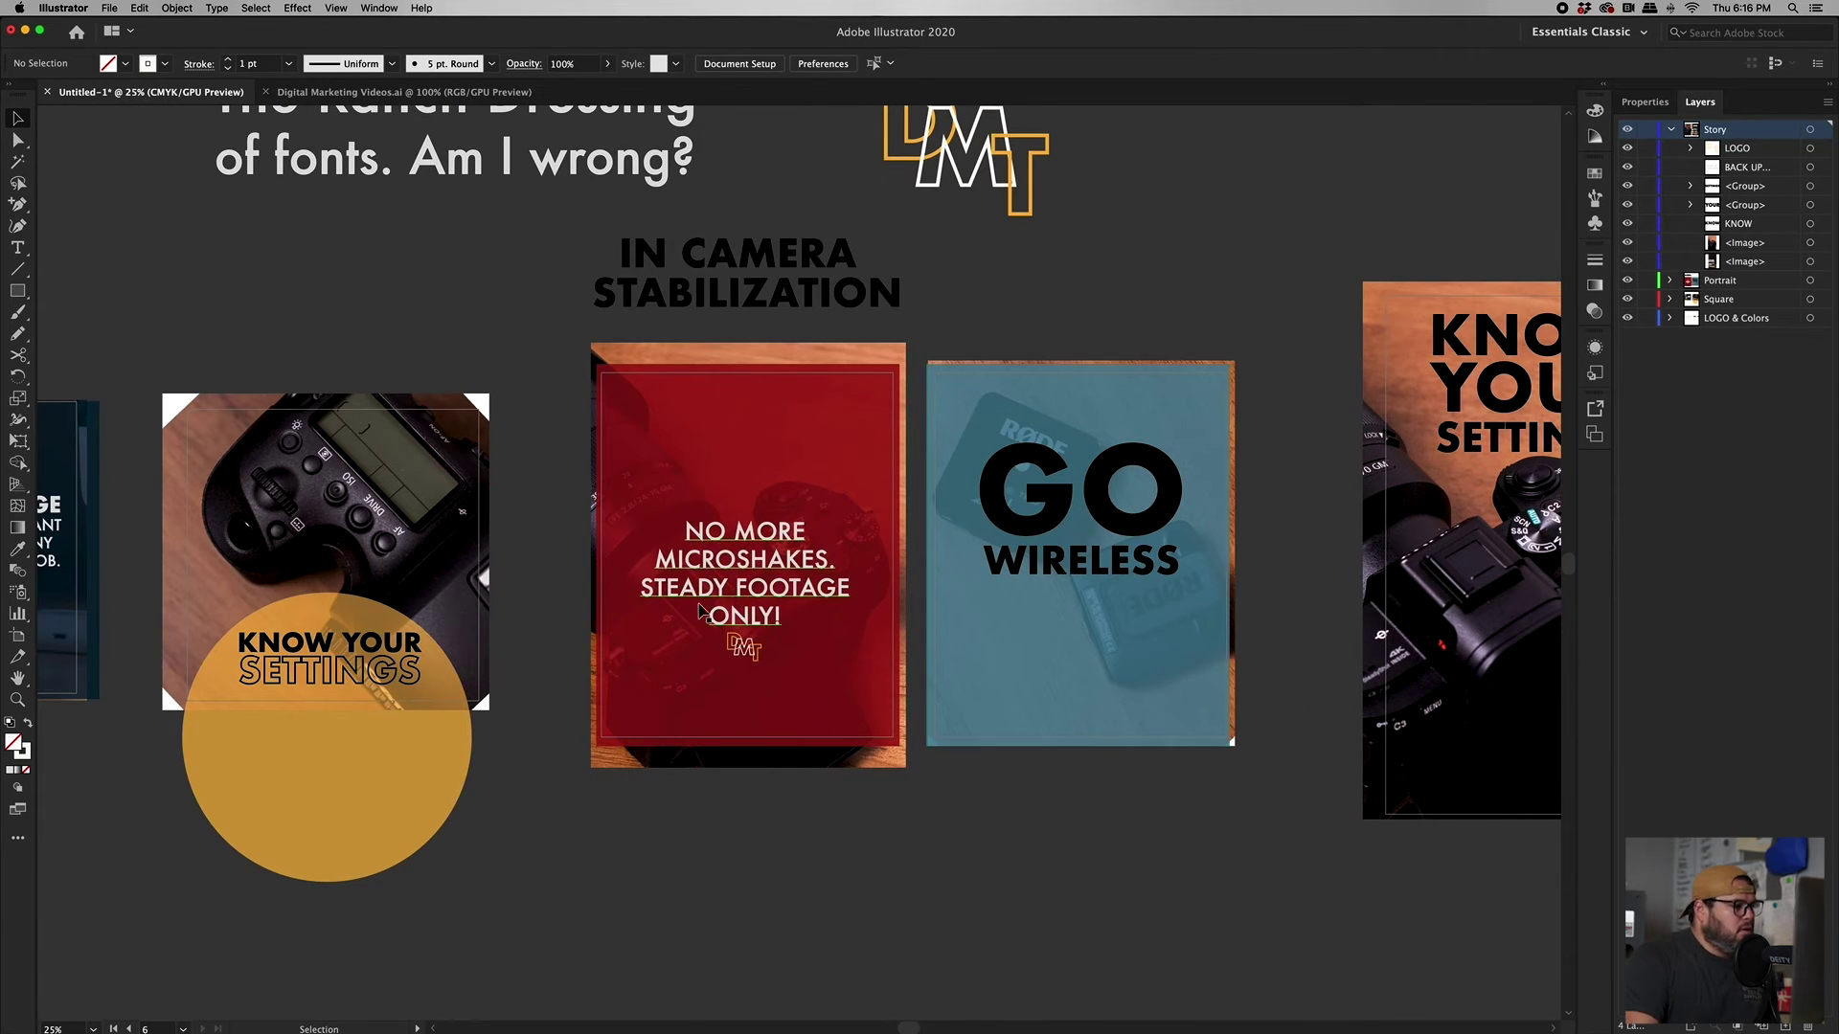
- Convert the STABILIZATION heading above the red portrait design to outlines
left_click(751, 301)
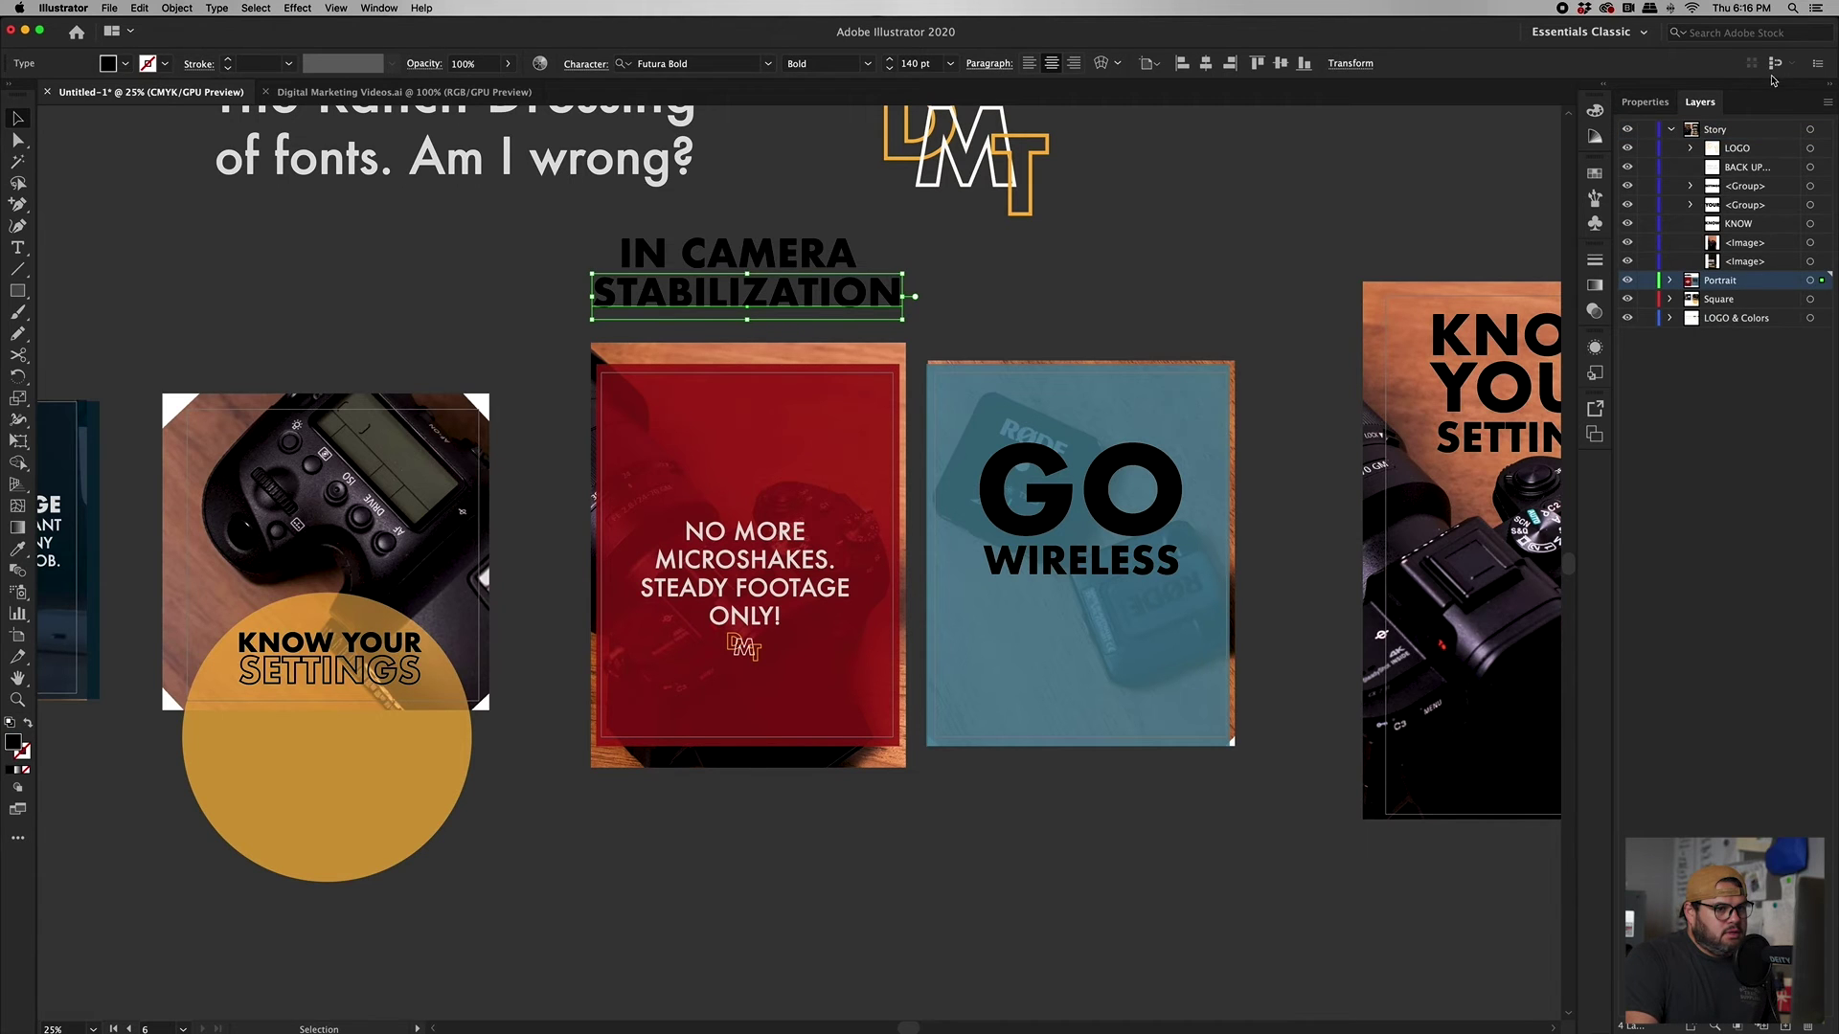
left_click(1661, 102)
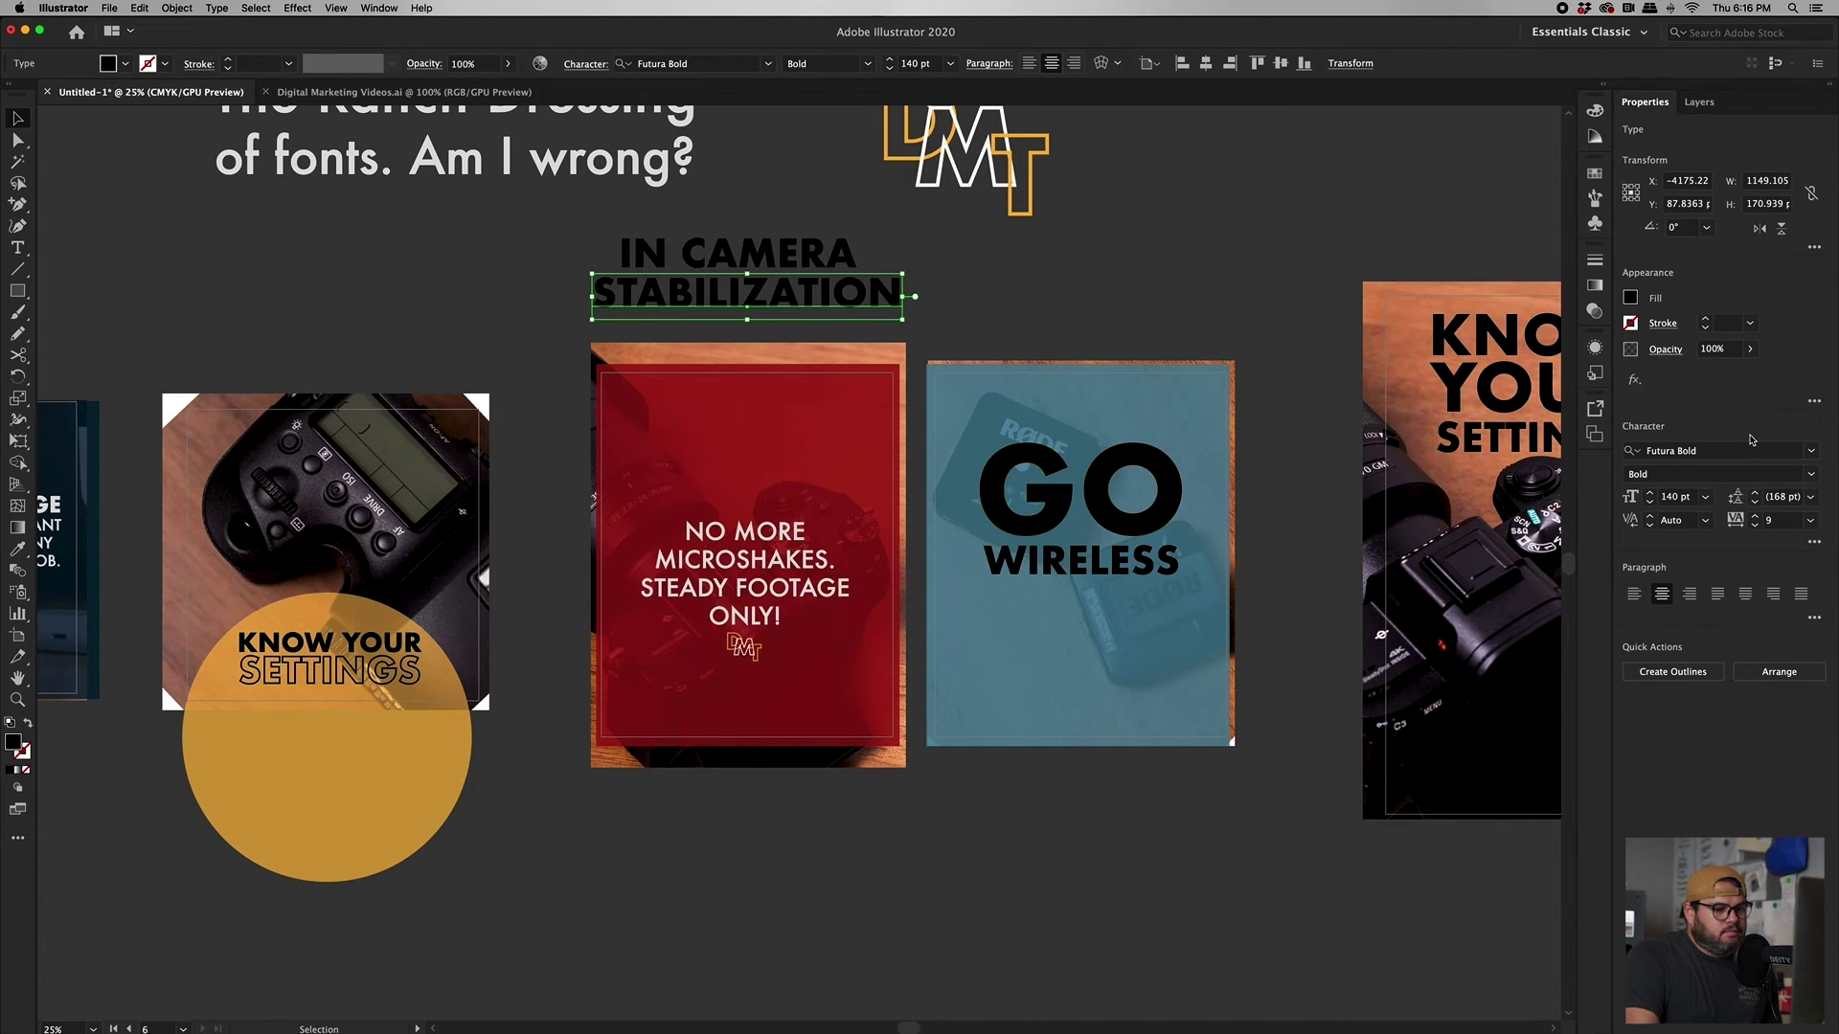
left_click(1699, 102)
left_click(1645, 102)
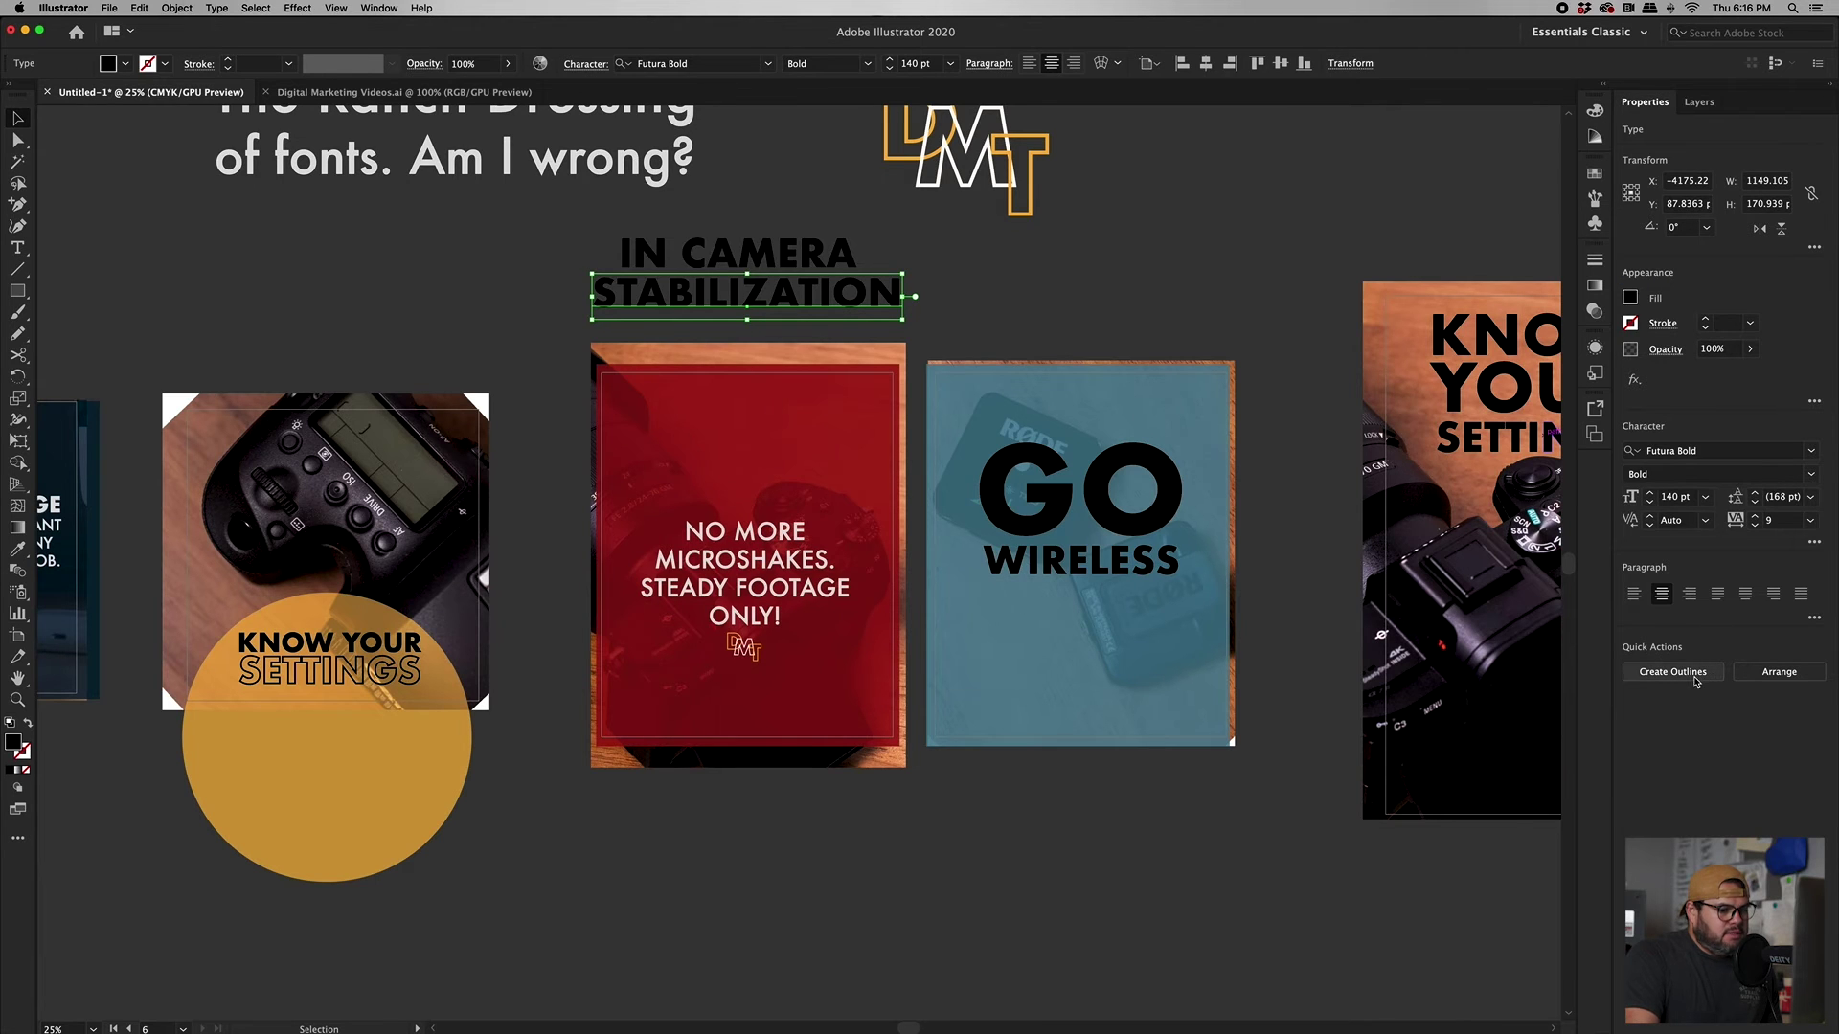
left_click(1698, 673)
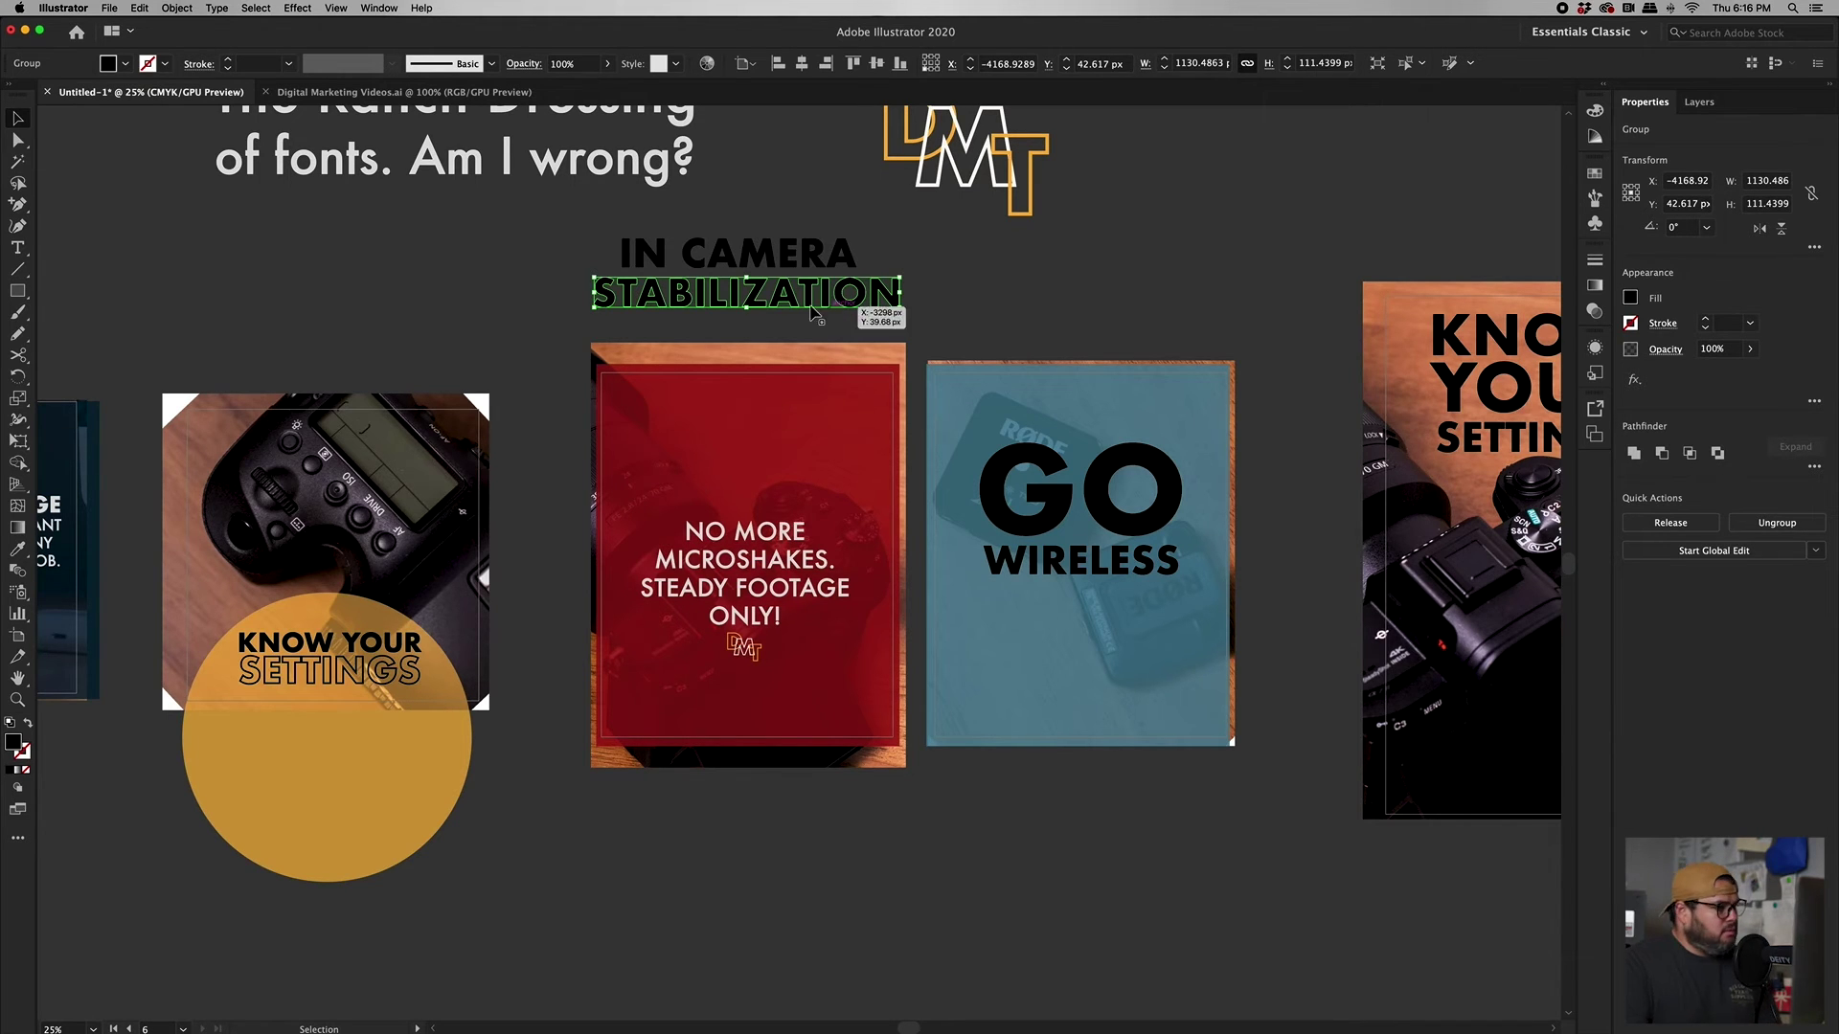
- Scale the outlined STABILIZATION heading down proportionally until its width matches the IN CAMERA line above it
left_click_drag(595, 304, 619, 305)
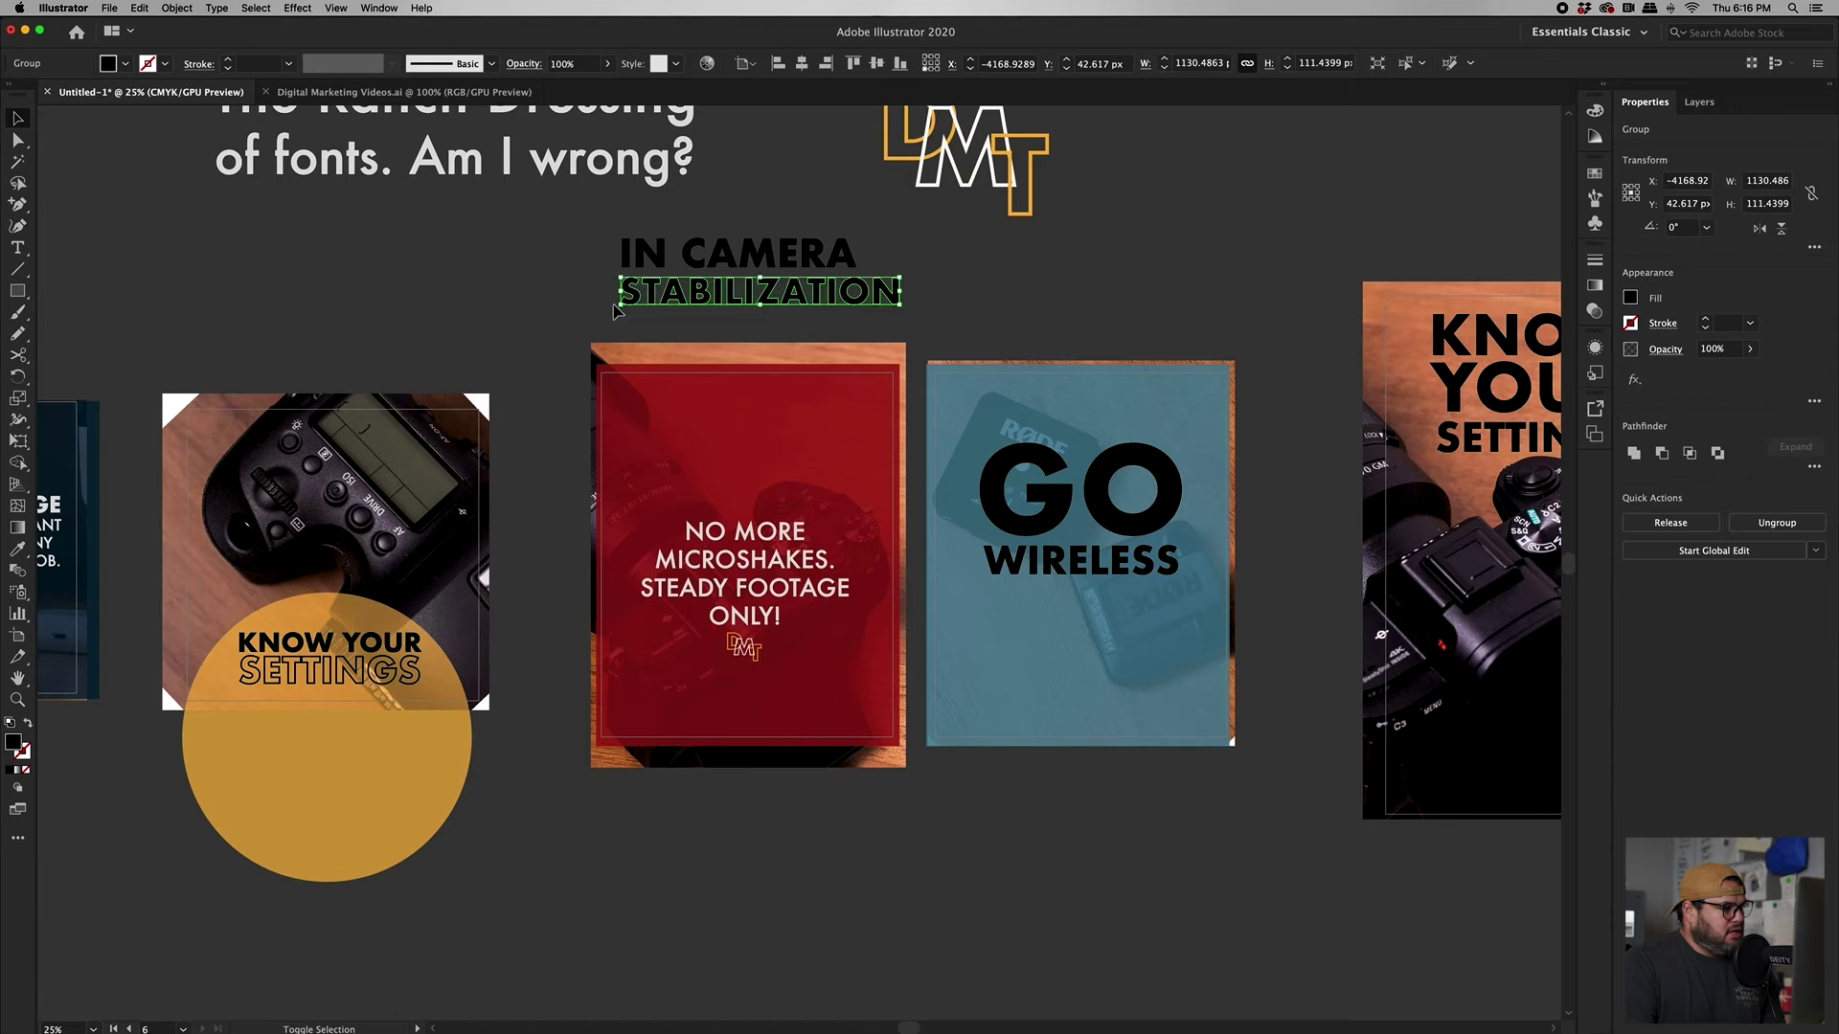
left_click_drag(900, 304, 873, 305)
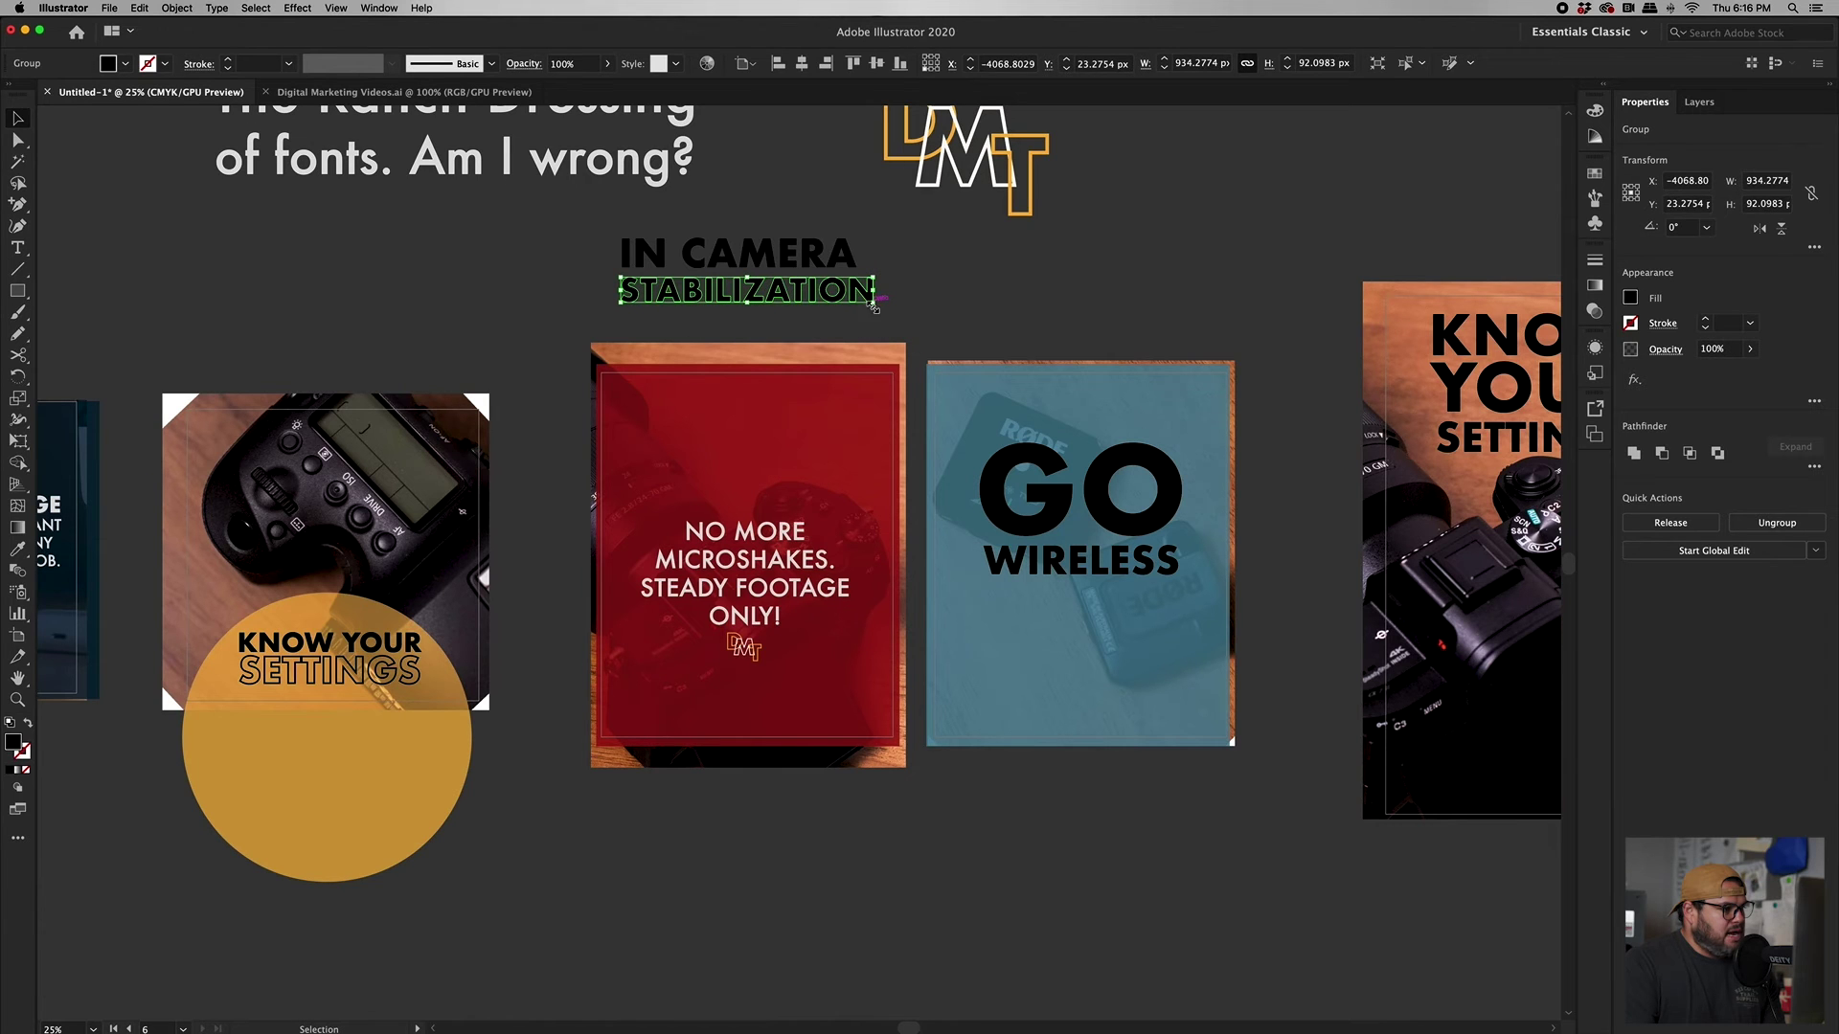
left_click(905, 310)
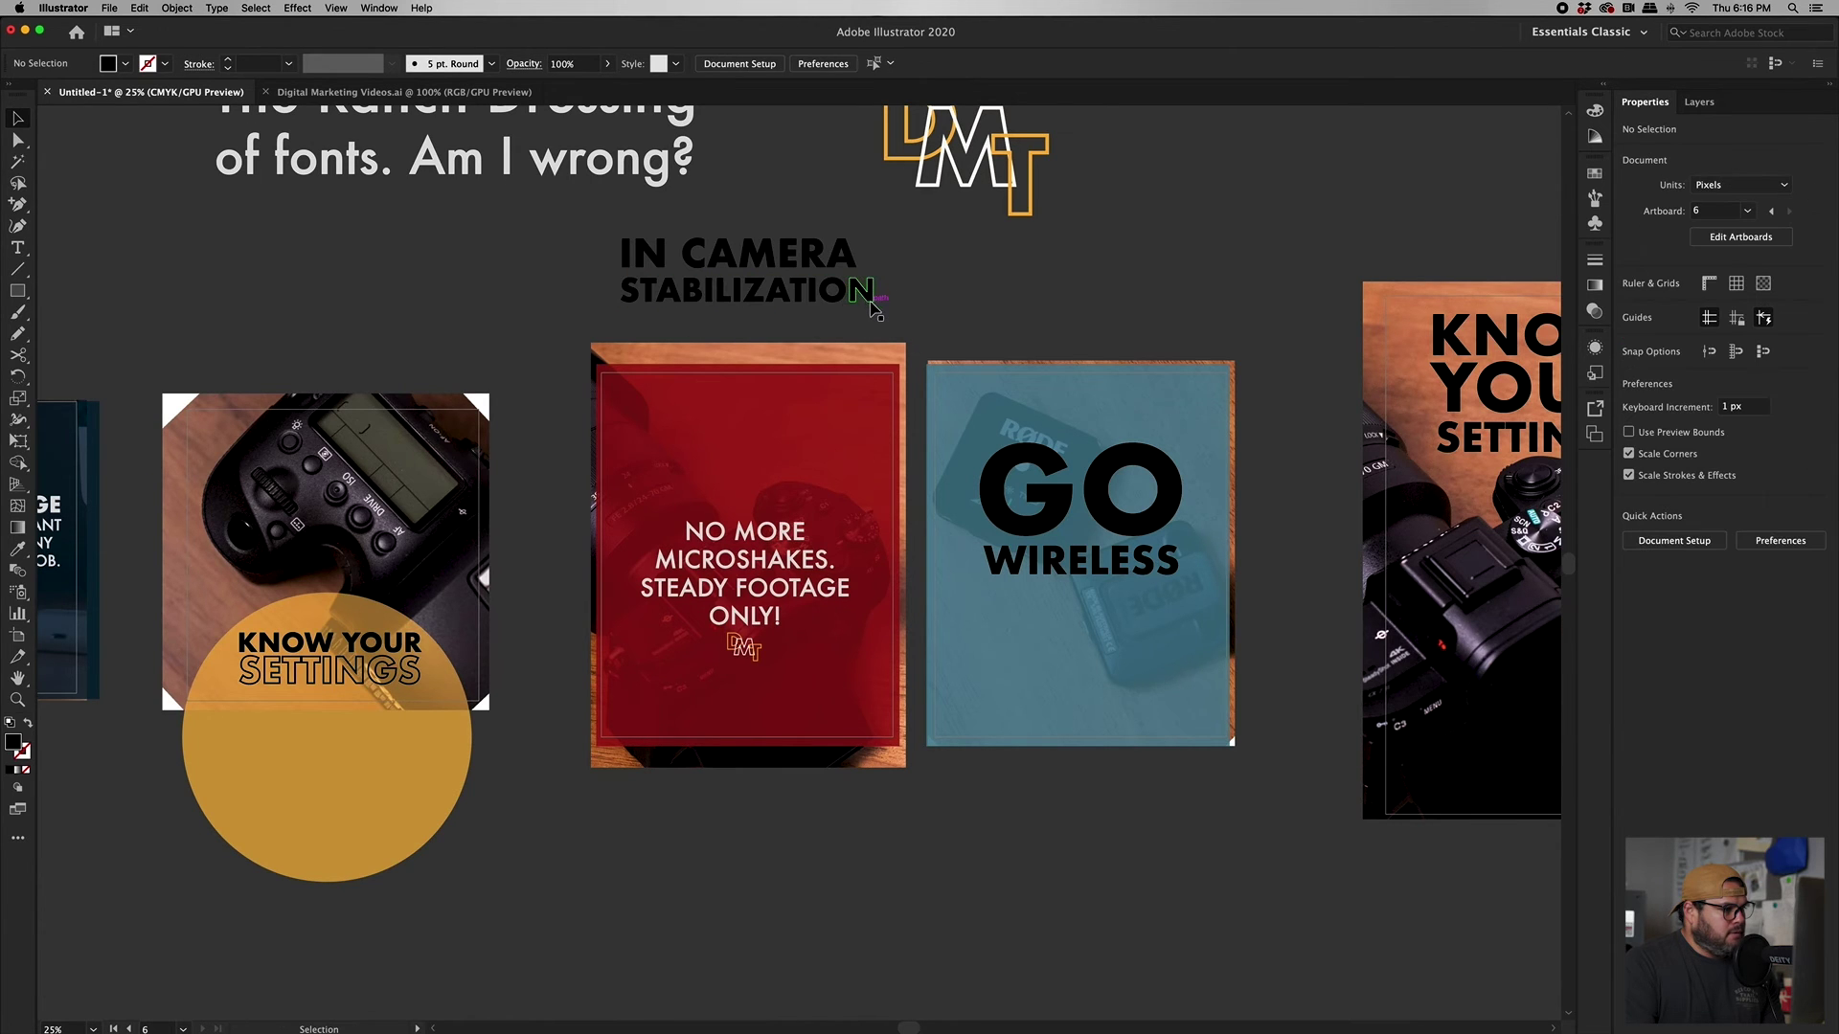
left_click(862, 297)
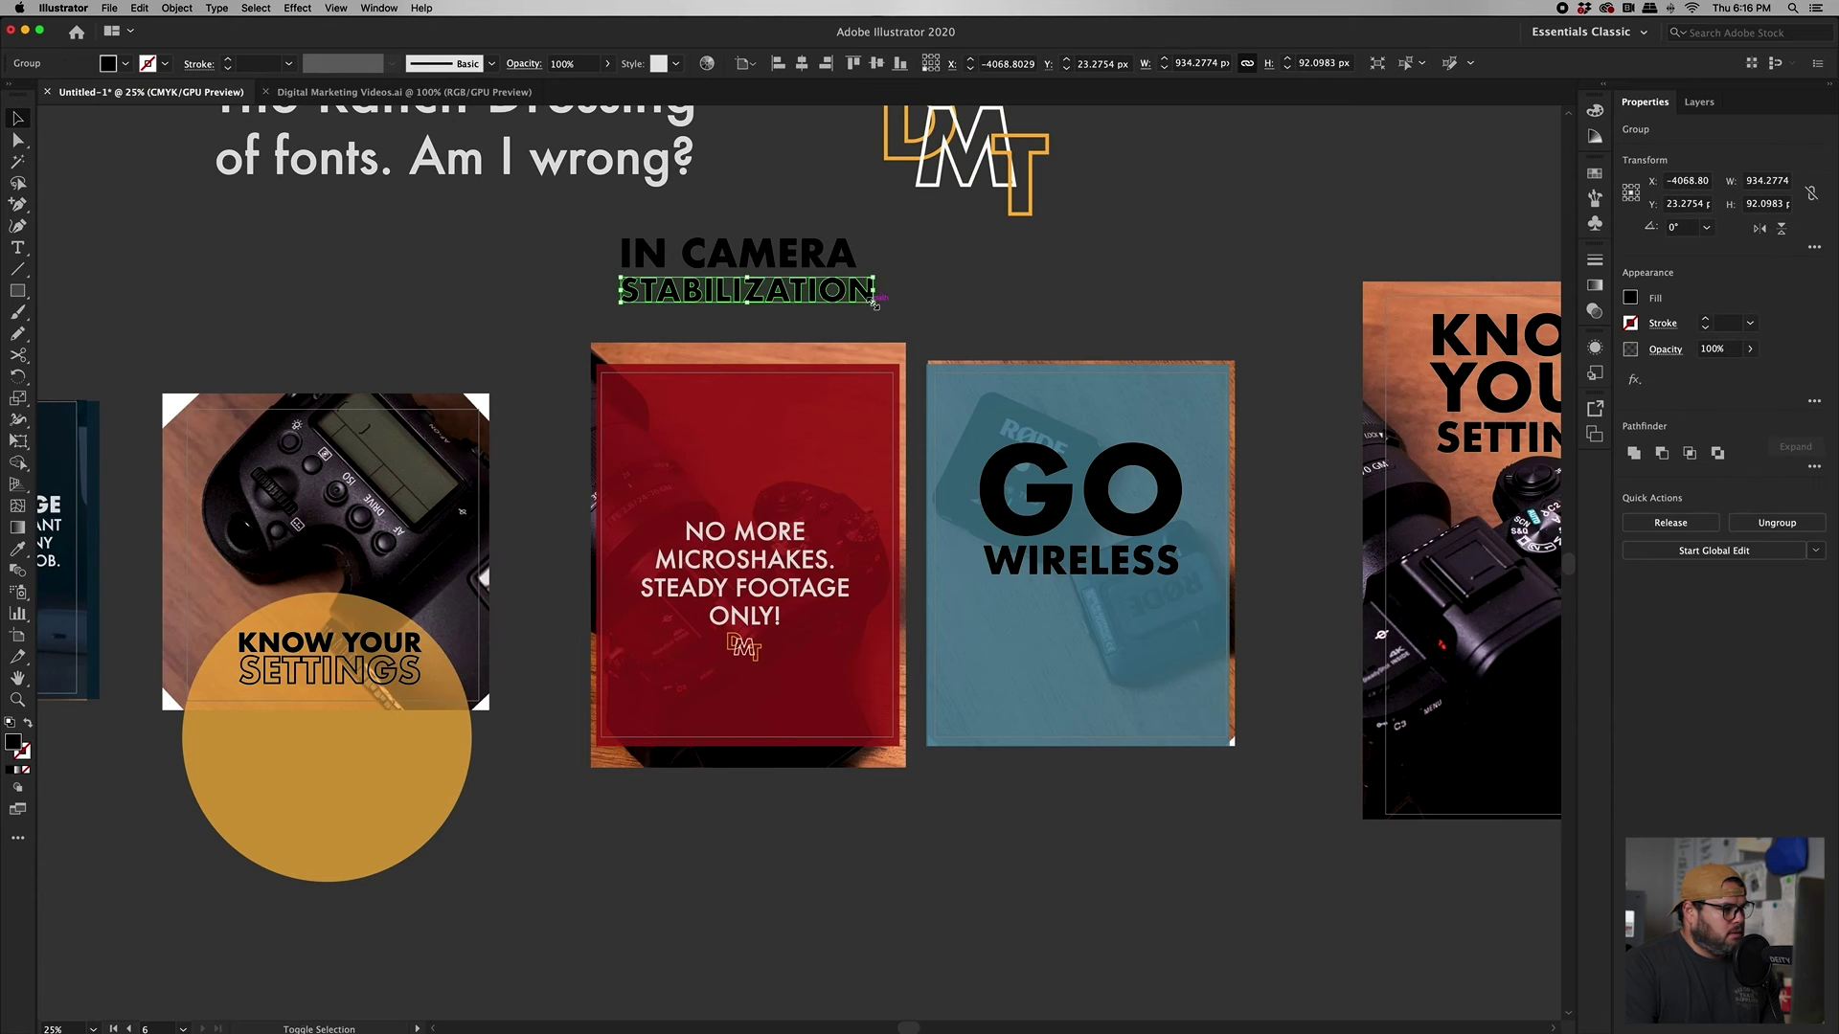
left_click(876, 318)
- Convert the IN CAMERA heading to outlines and adjust its size so its edges line up with STABILIZATION
left_click(842, 261)
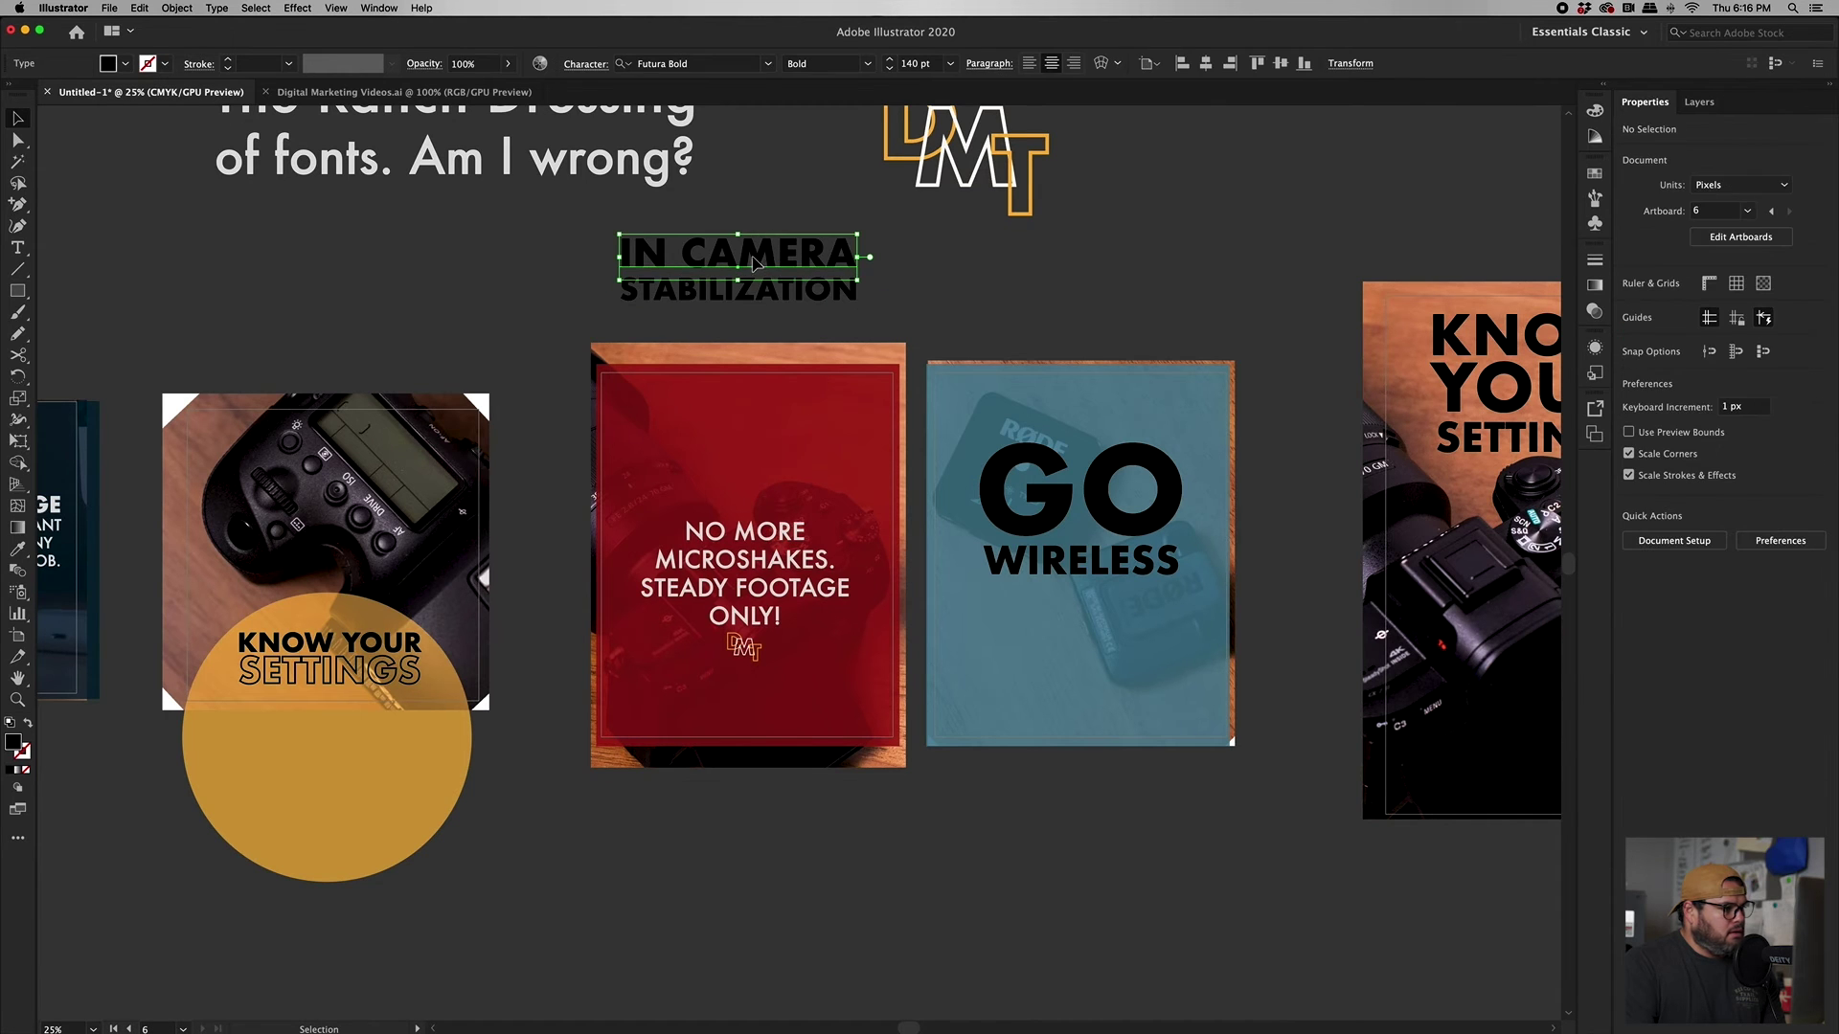
left_click(1685, 676)
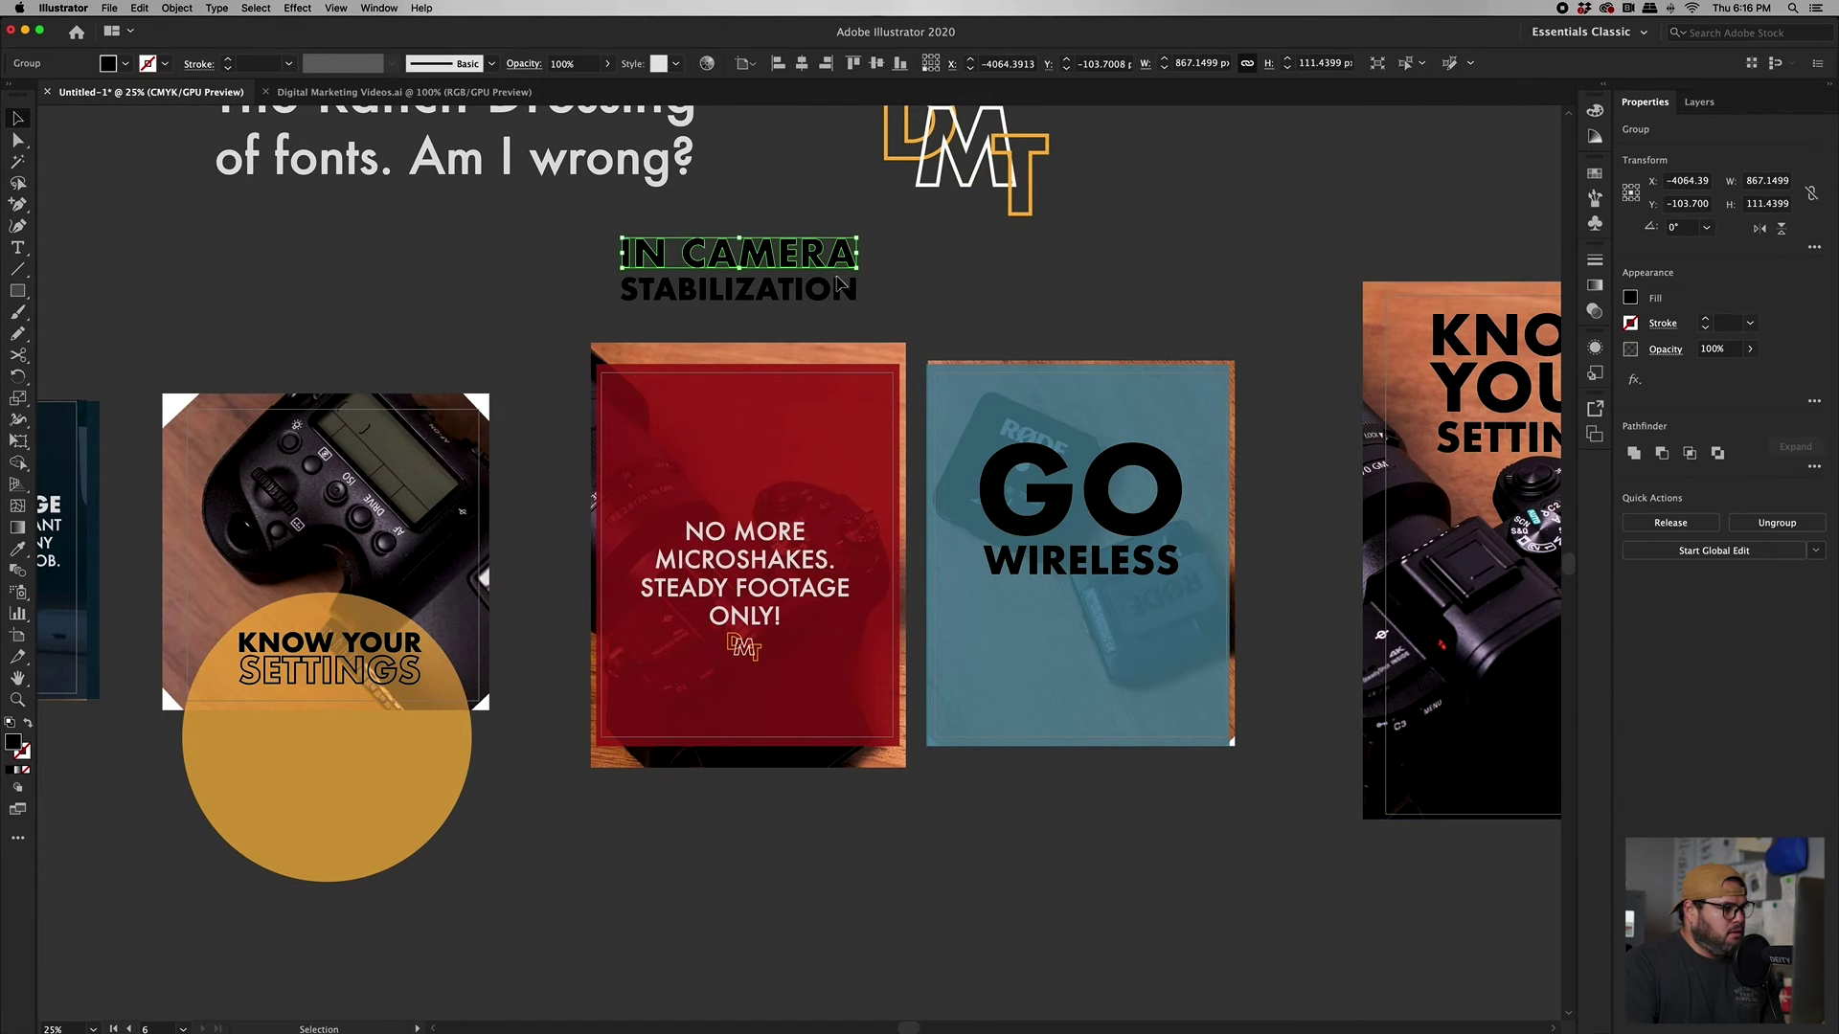
left_click_drag(622, 267, 628, 267)
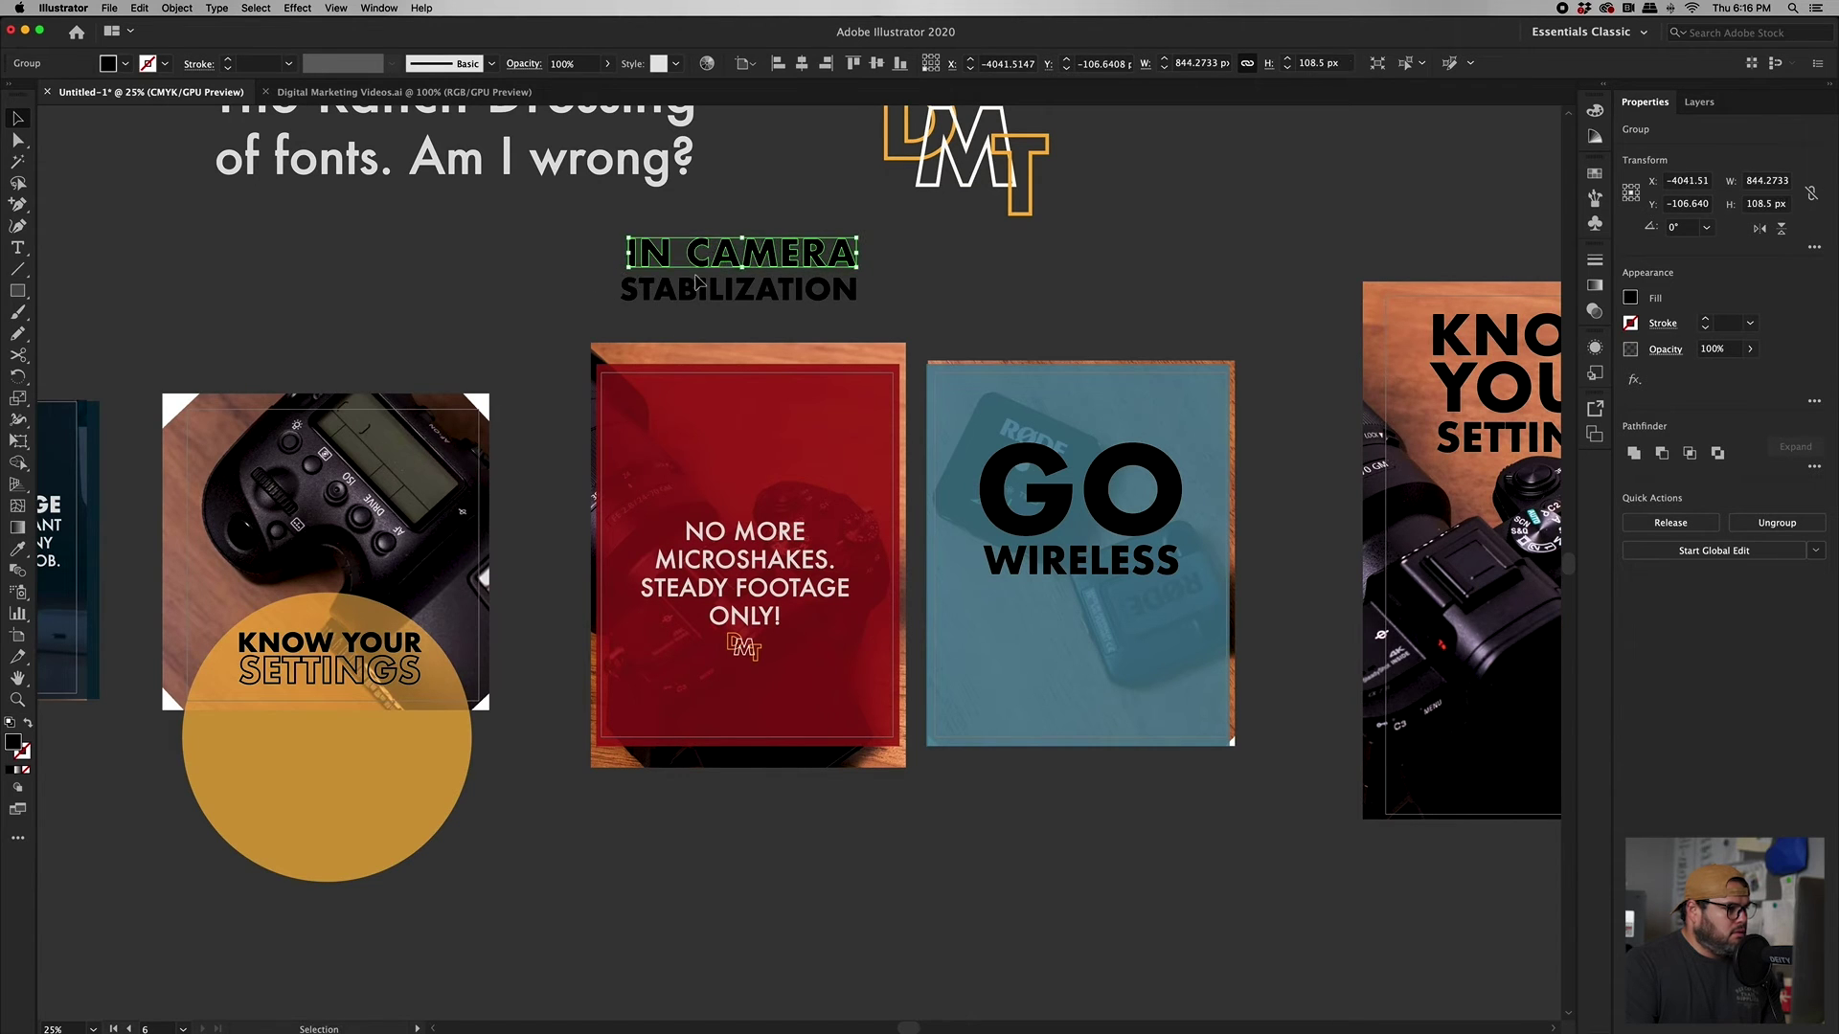
left_click_drag(628, 268, 709, 306)
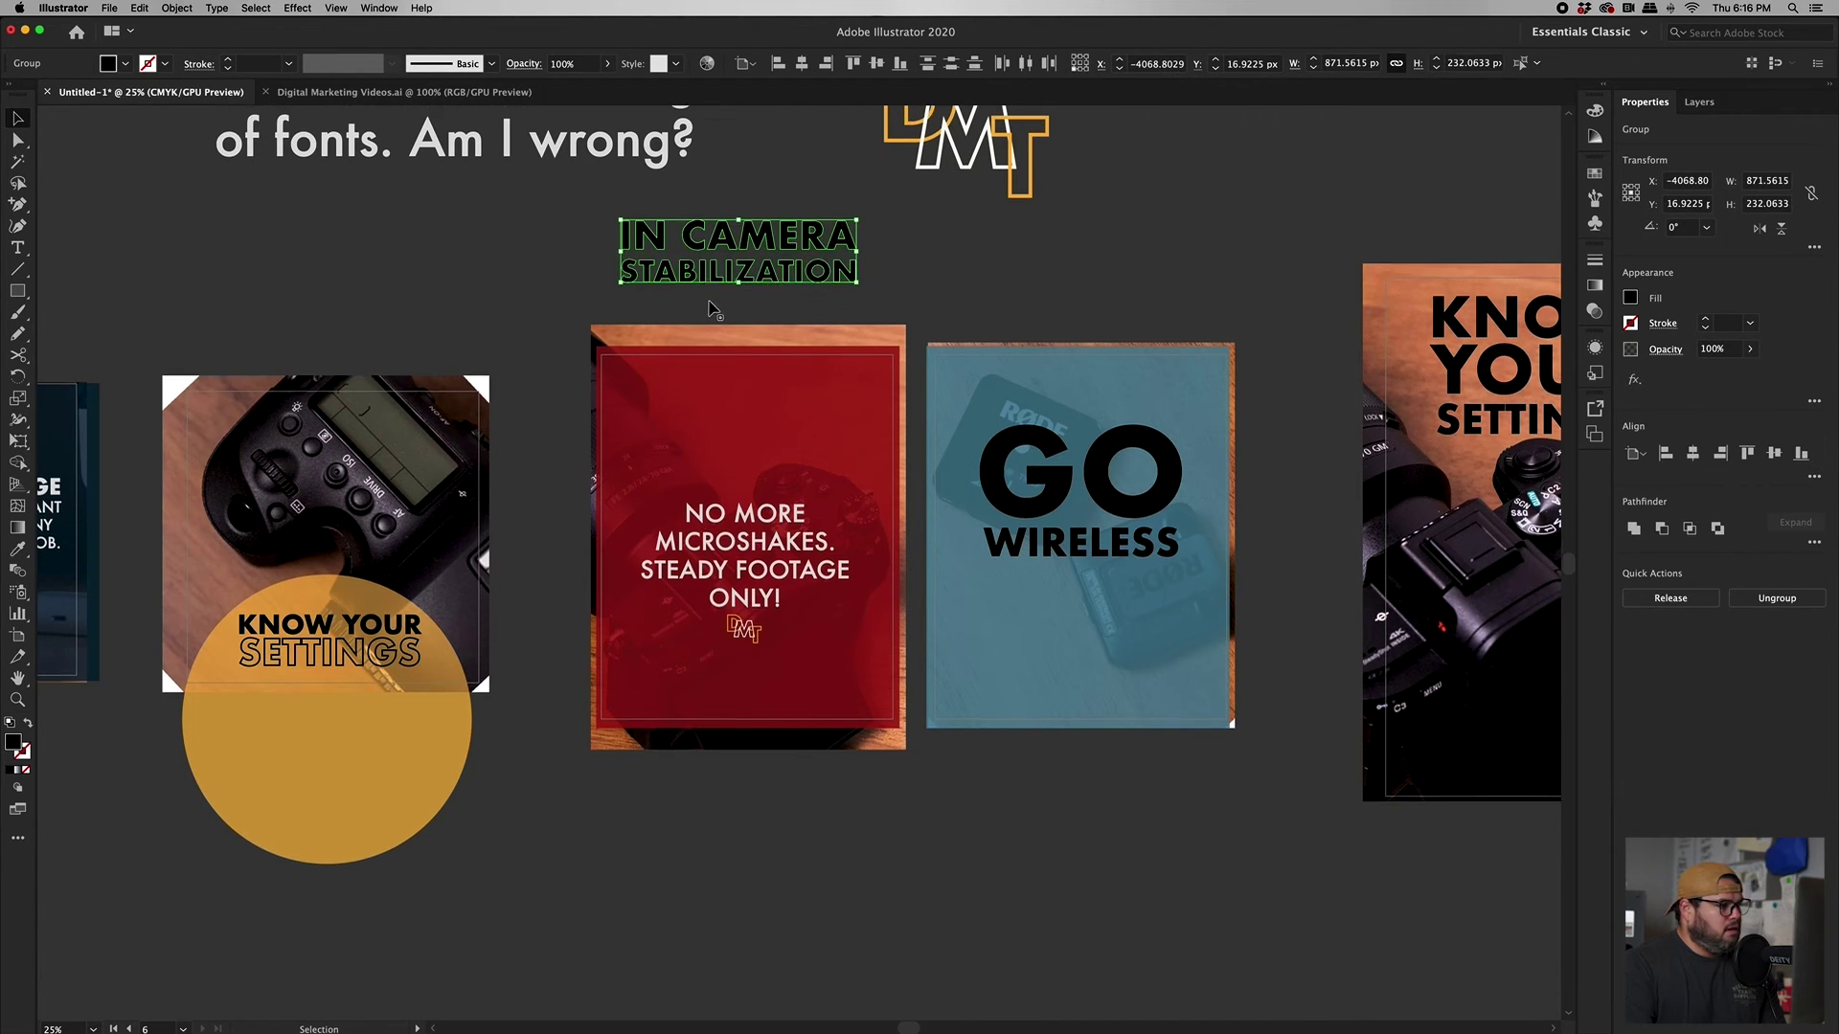
- Recolour both IN CAMERA STABILIZATION heading lines with the light grey brand colour using the Eyedropper
scroll(710, 307, "up", 5)
key("d")
left_click(12, 117)
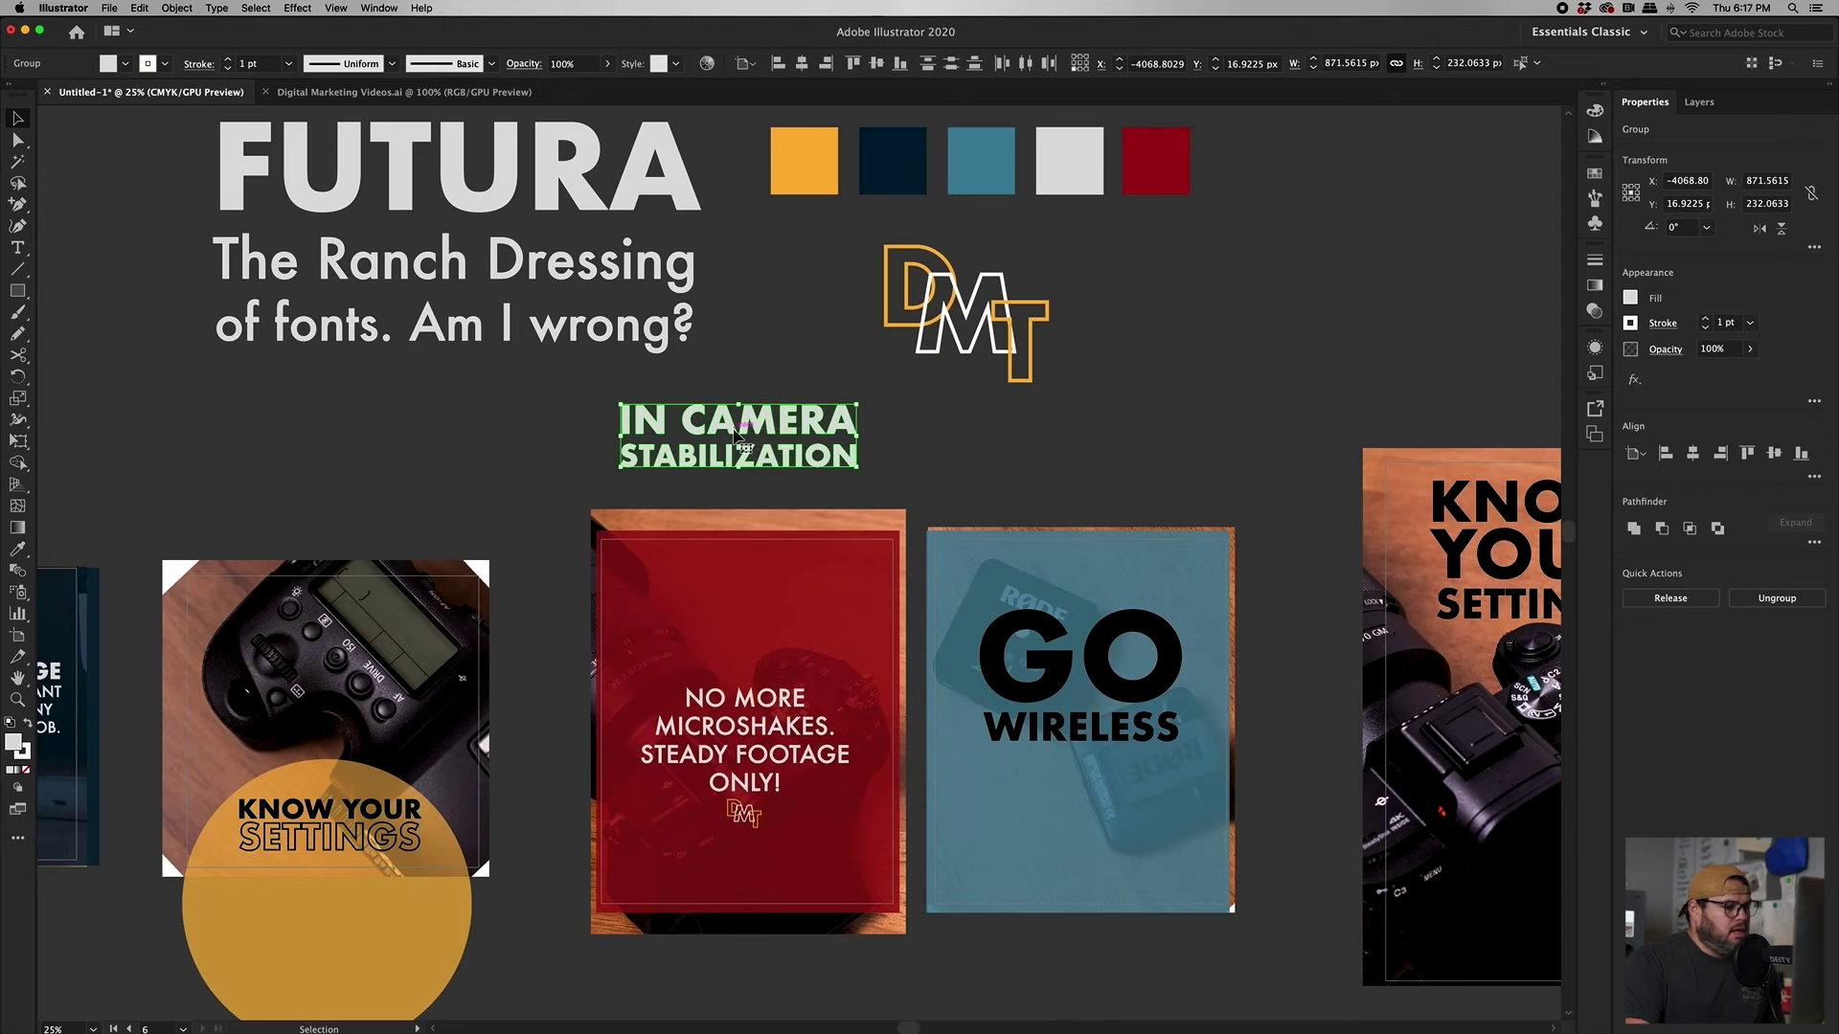
left_click(915, 474)
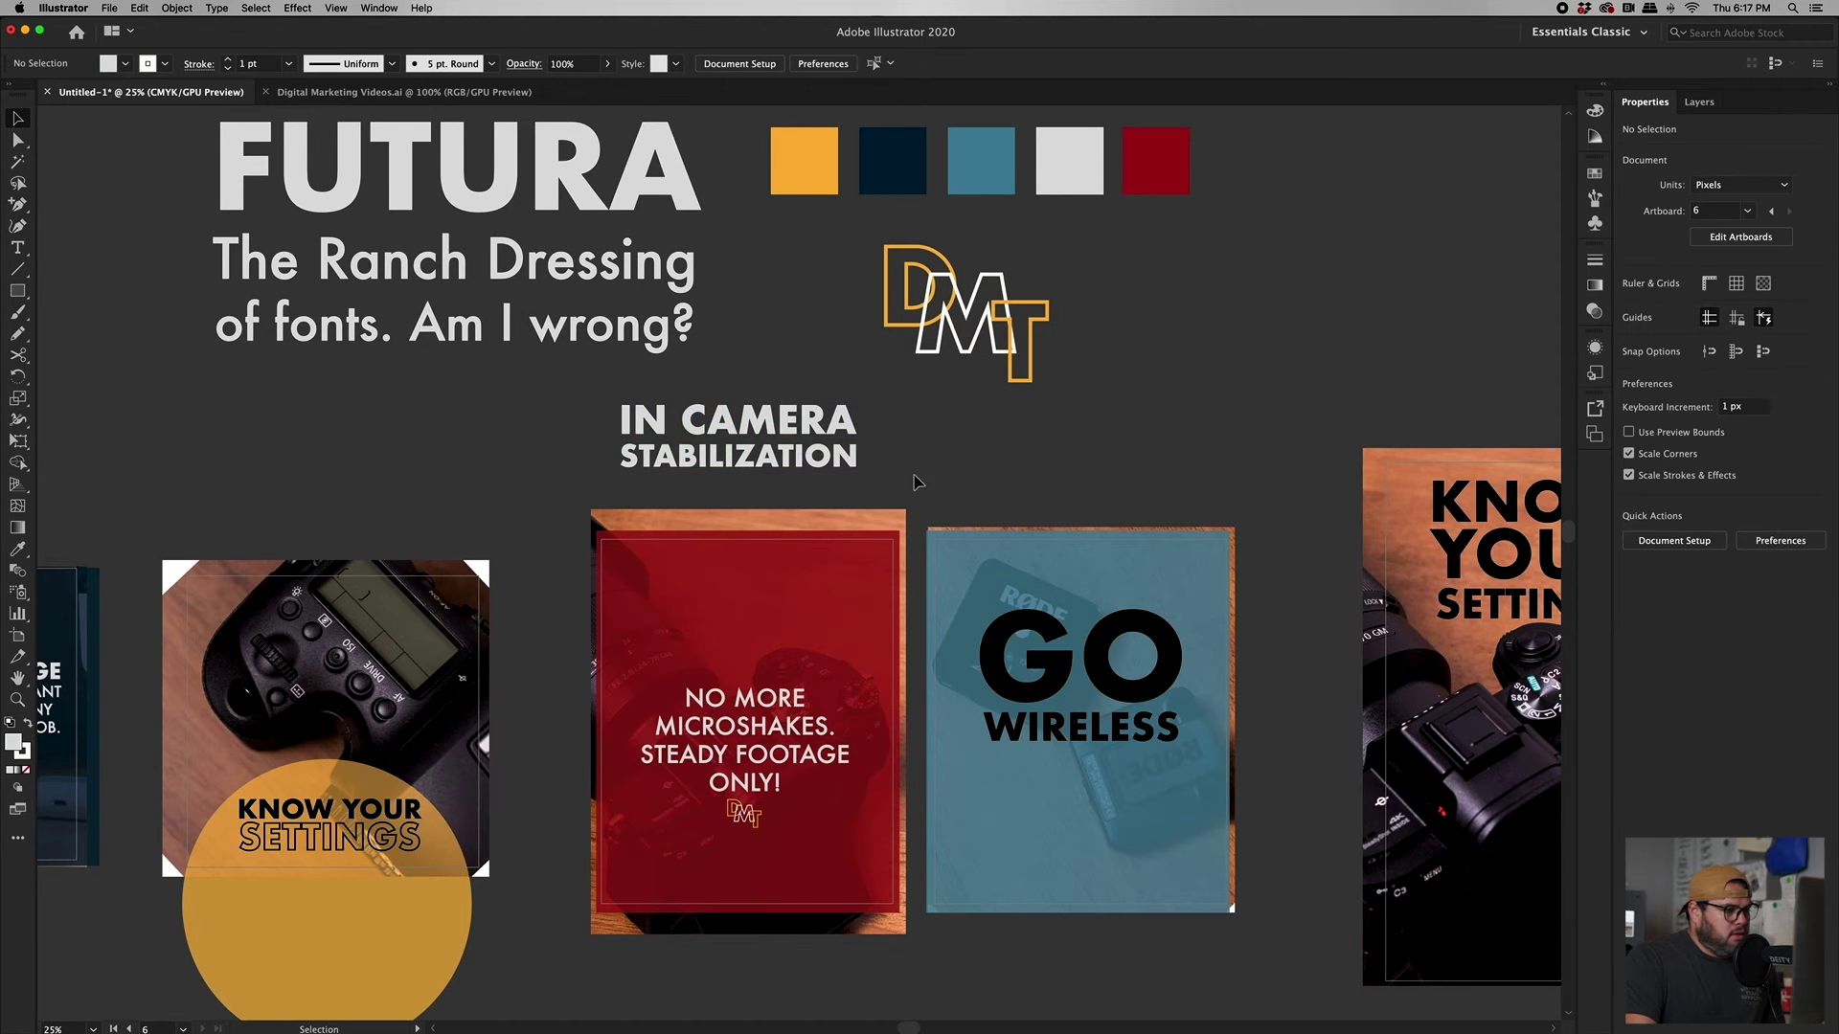
- Group the two IN CAMERA STABILIZATION lines and shrink the group proportionally to about 618 px wide
left_click(623, 428)
right_click(649, 428)
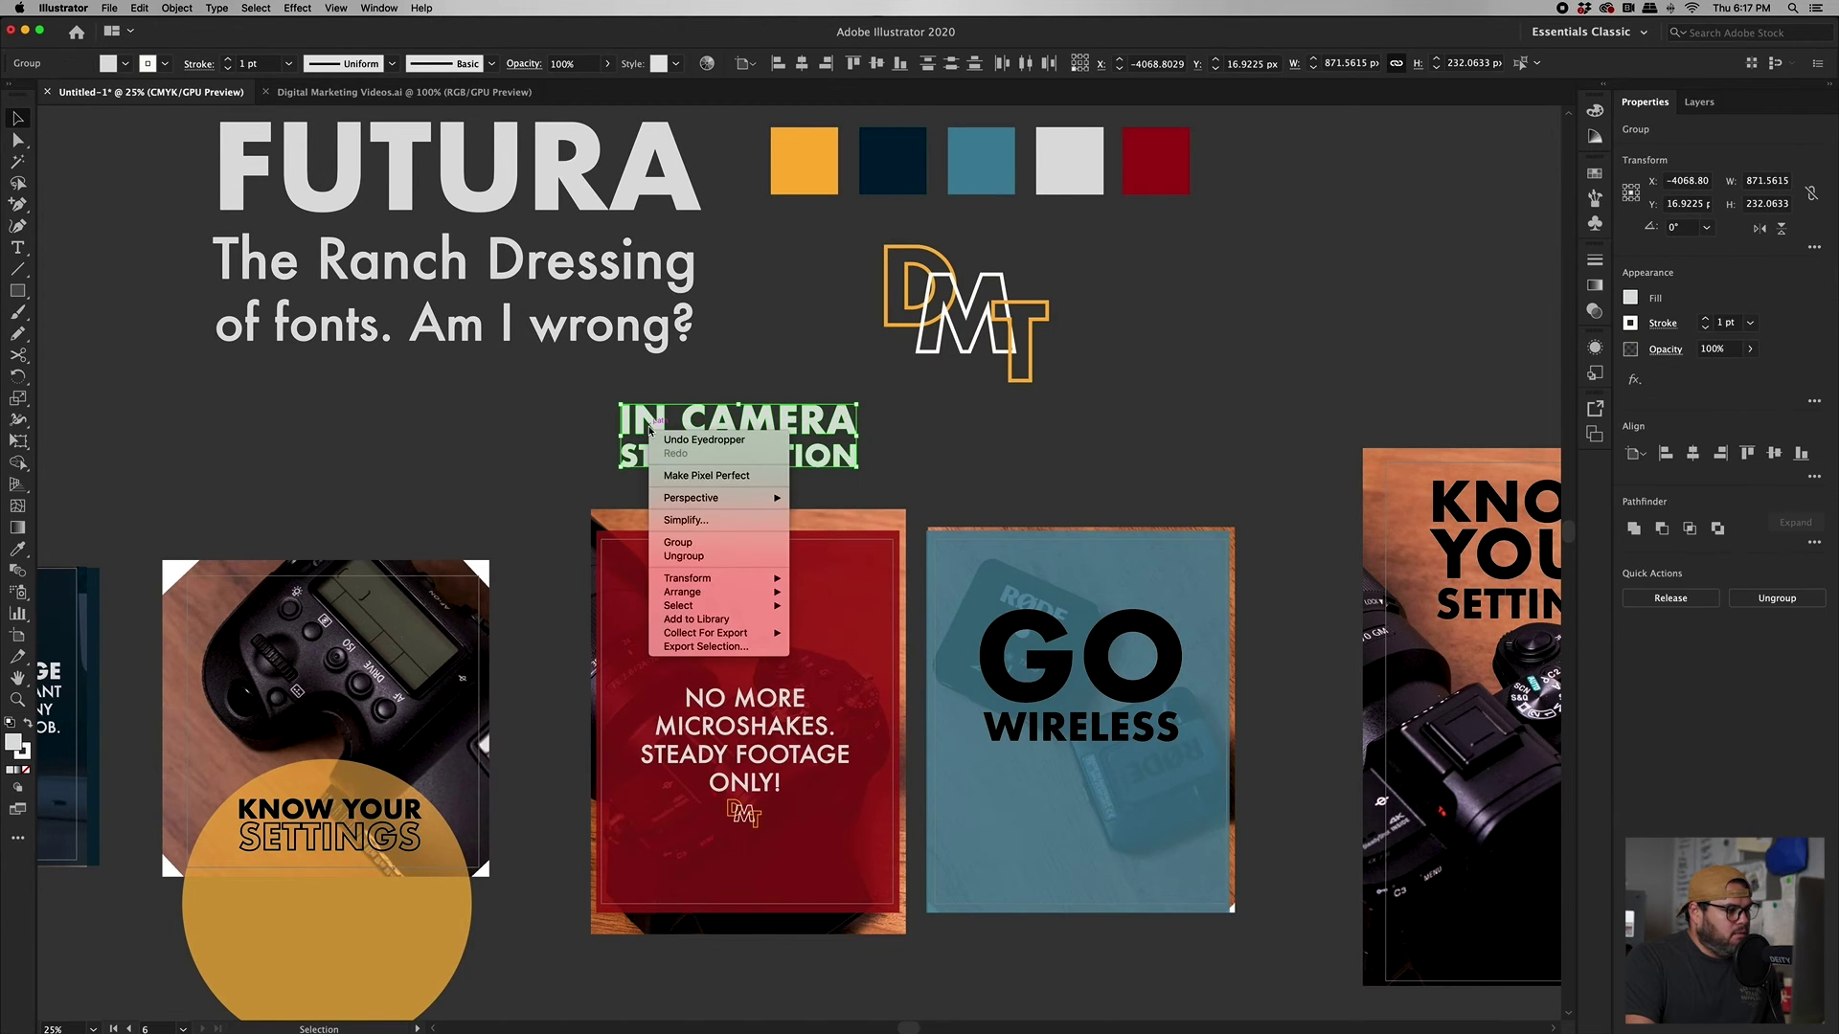
left_click(712, 546)
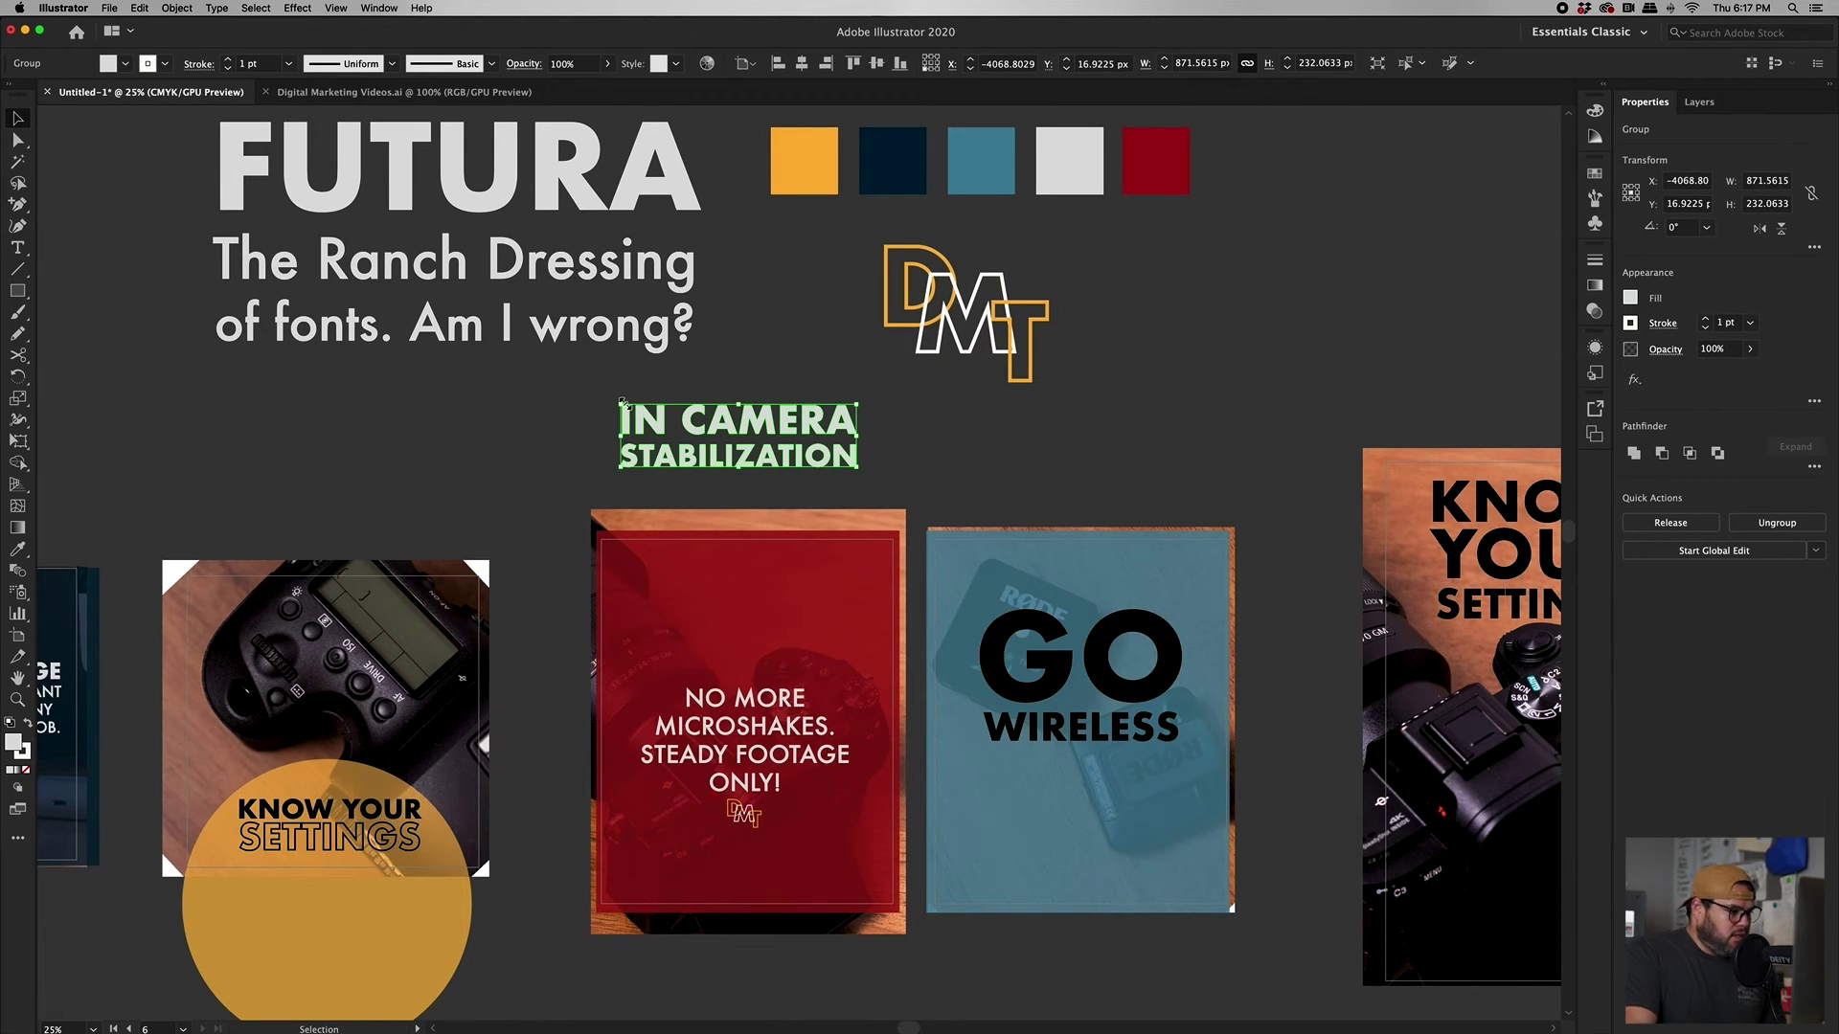
left_click_drag(623, 403, 658, 424)
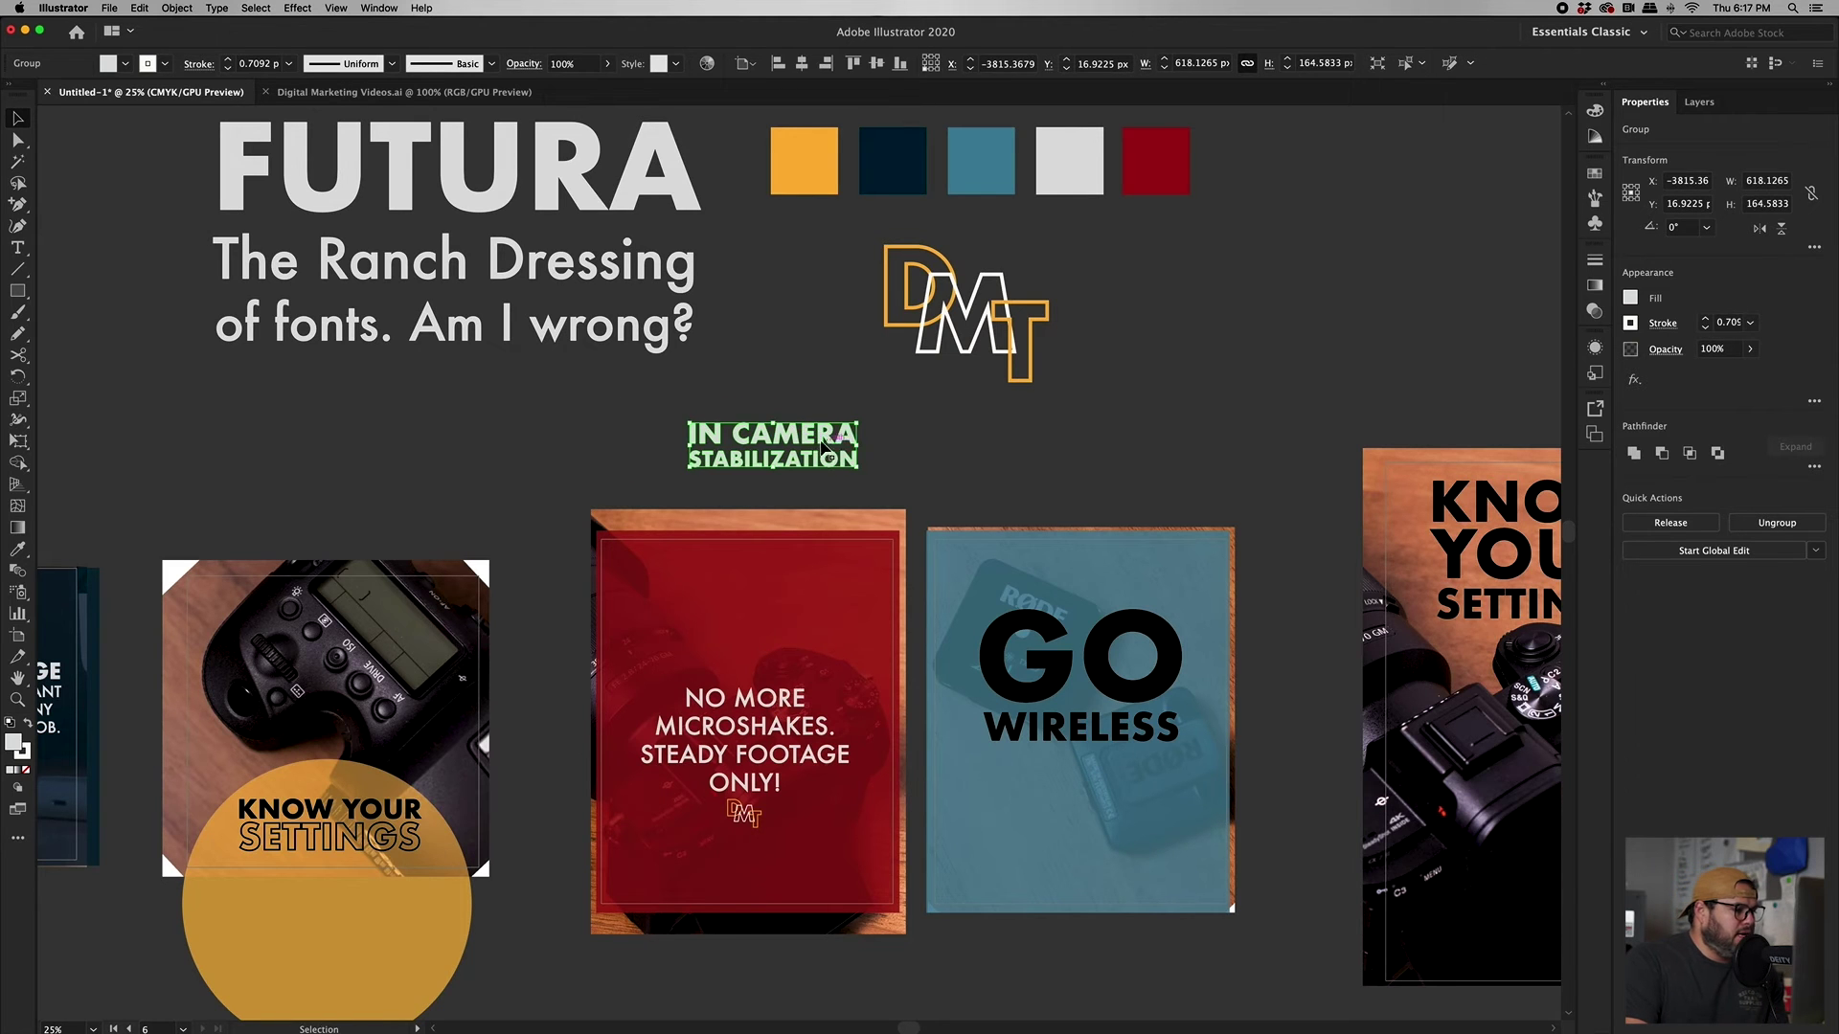
- Place the grouped heading above the body text on the red portrait design, centred horizontally and enlarged to about 703 px wide
left_click_drag(791, 450, 765, 663)
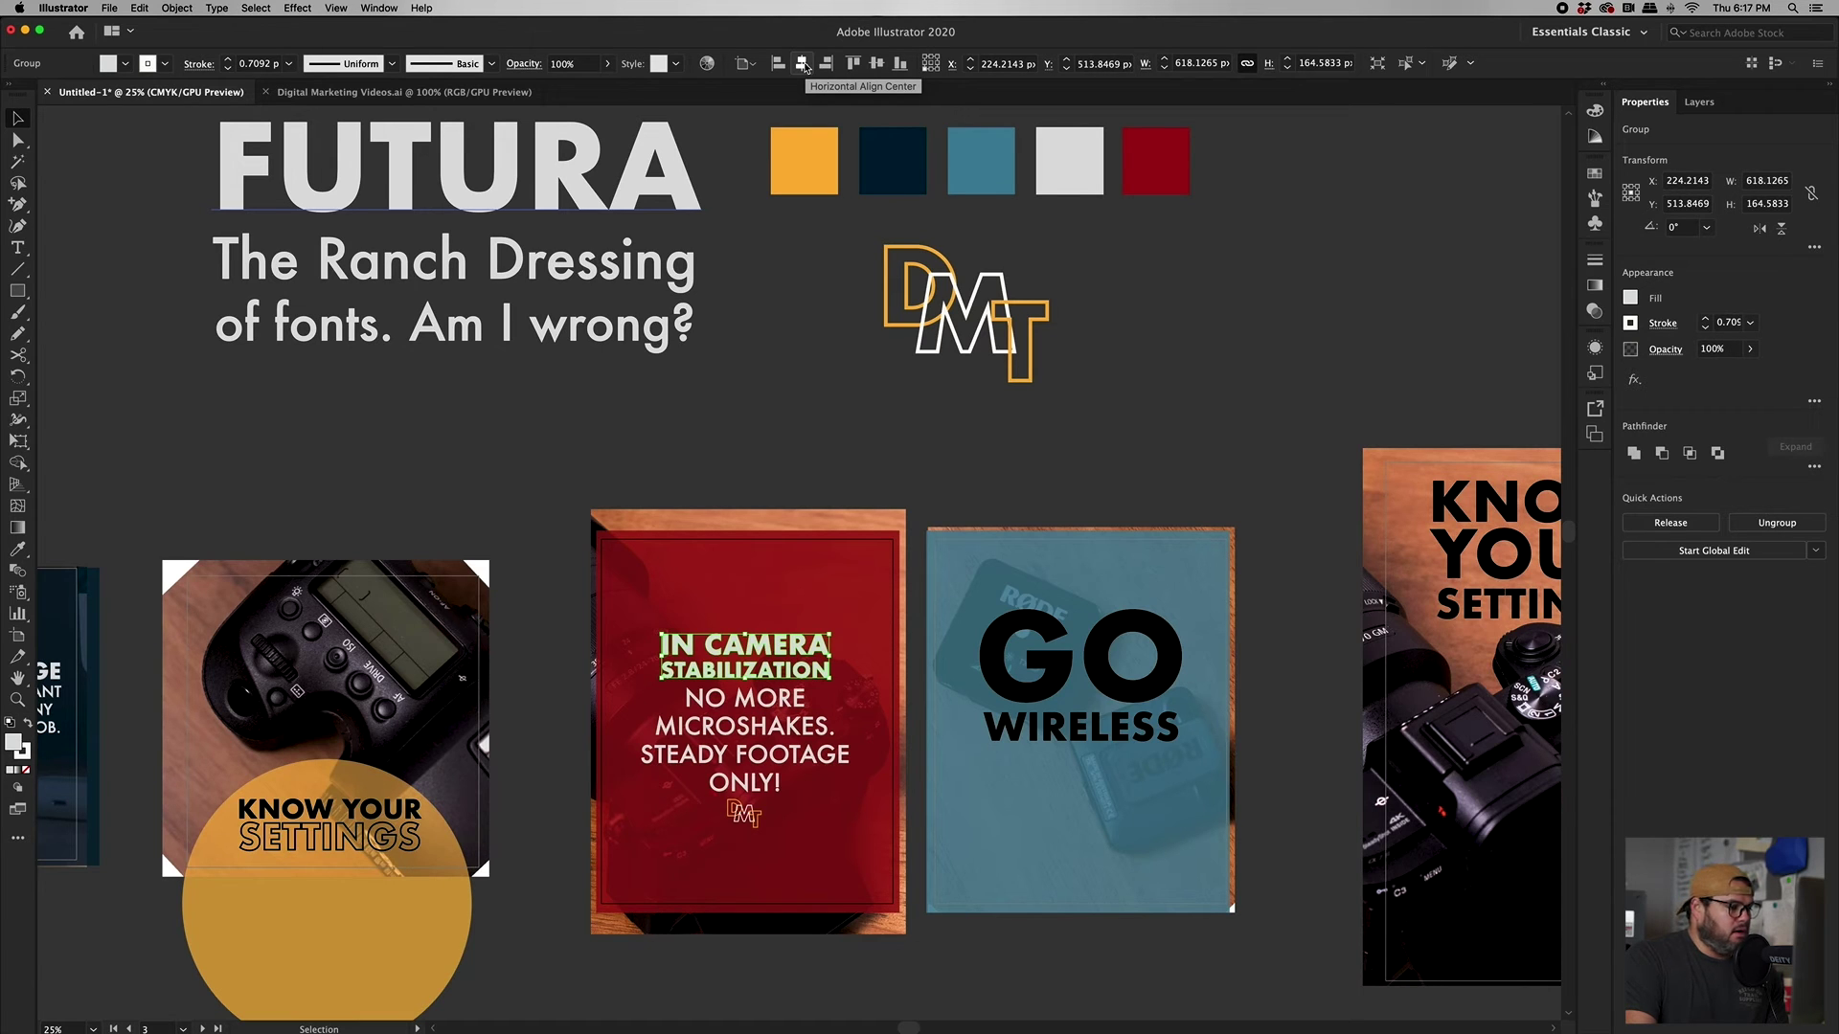
left_click(805, 67)
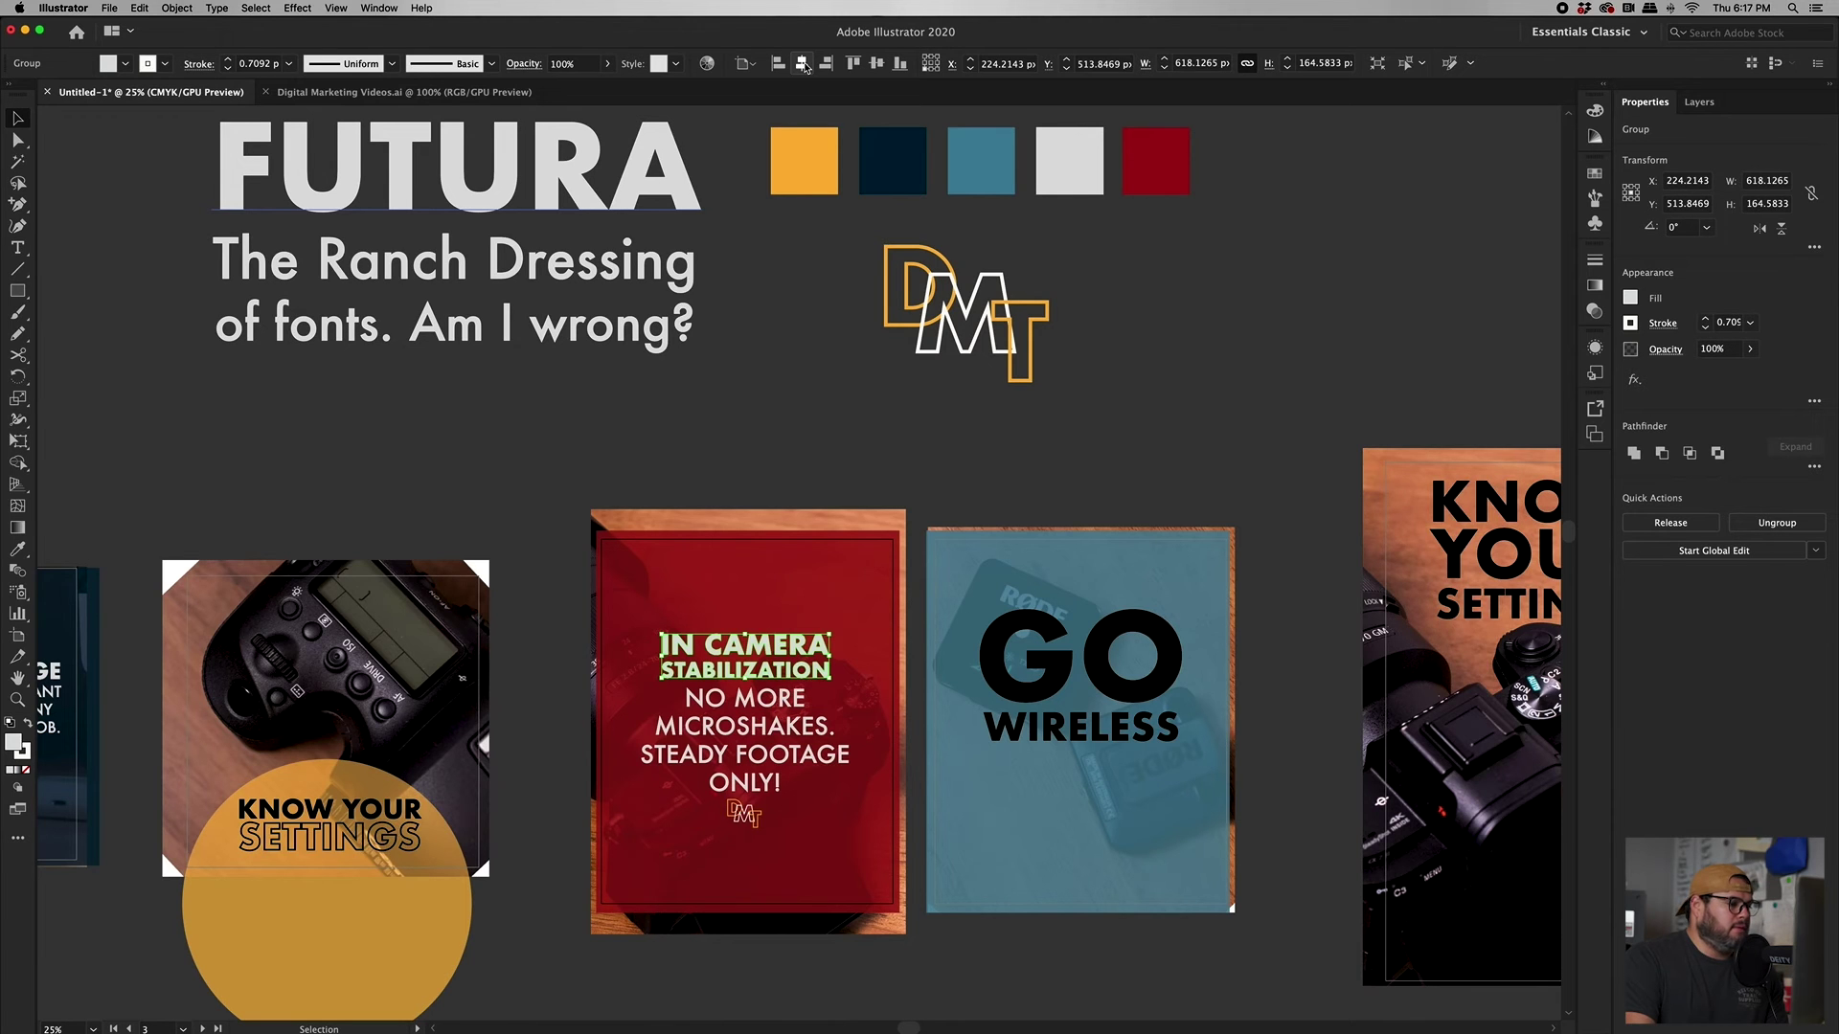
left_click(803, 64)
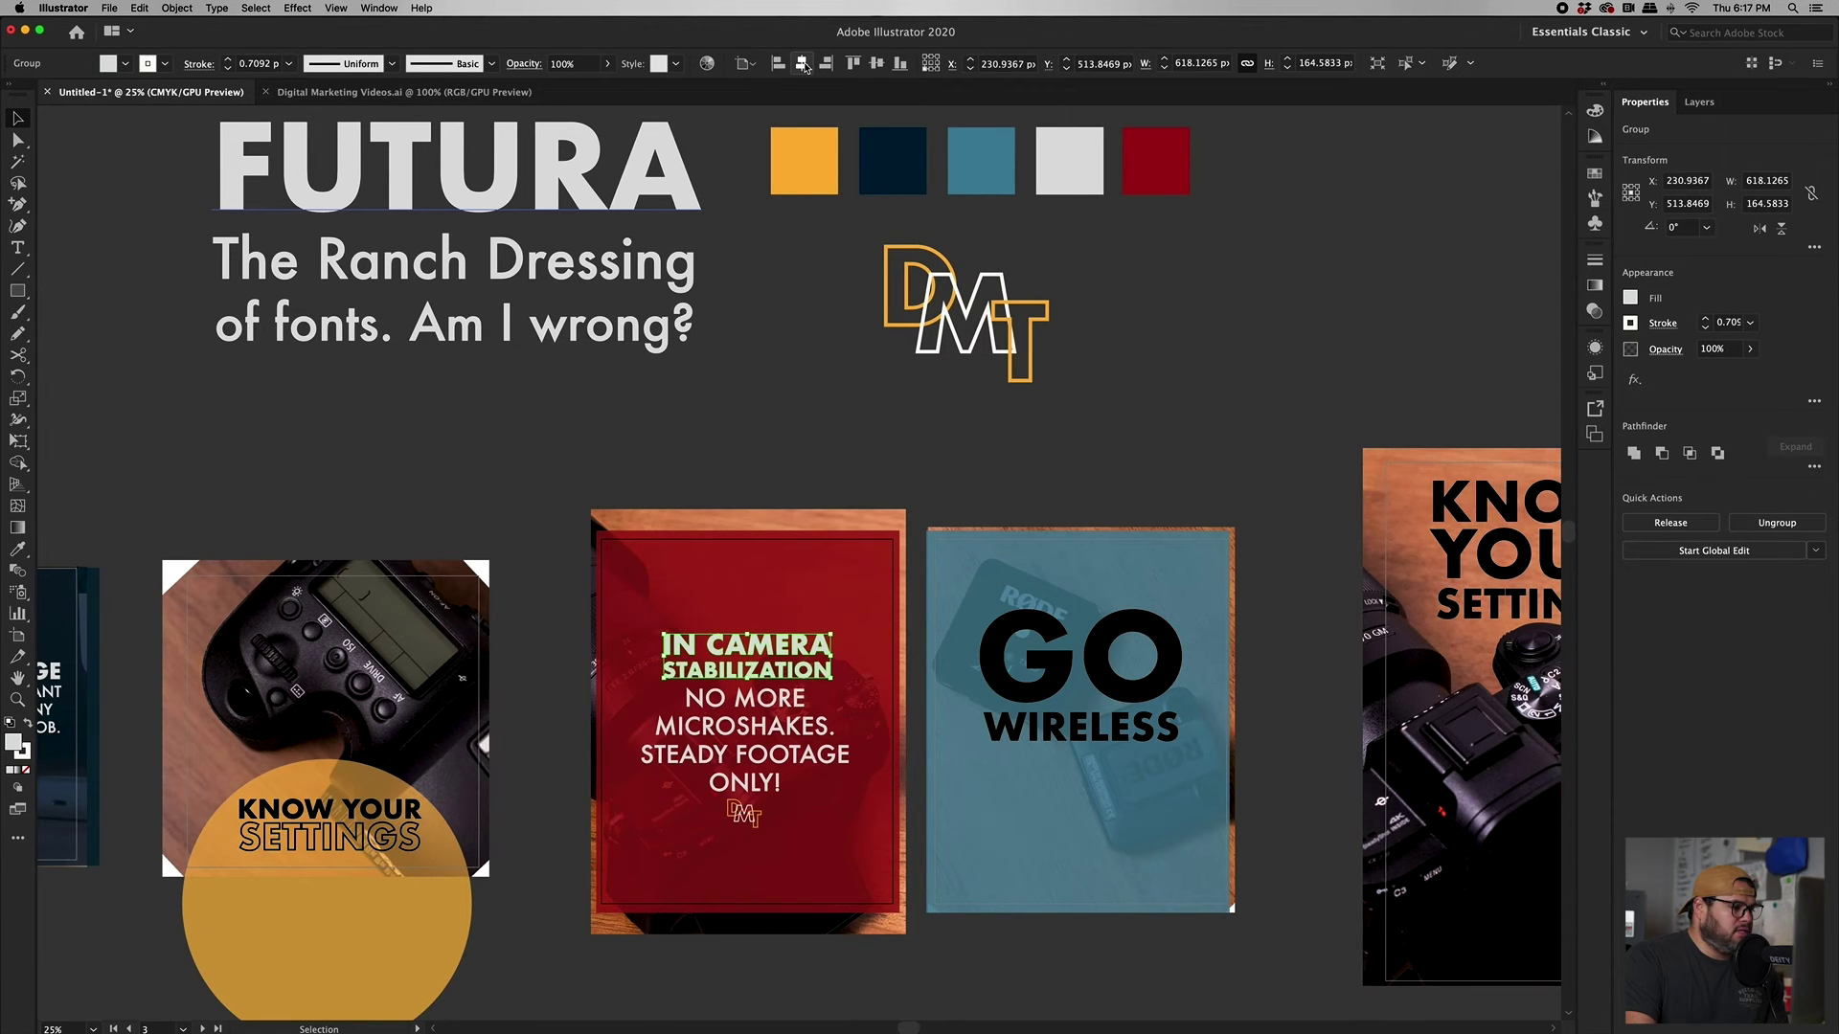
mouse_move(771, 660)
left_mouse_down()
mouse_move(885, 620)
mouse_move(844, 618)
left_mouse_up()
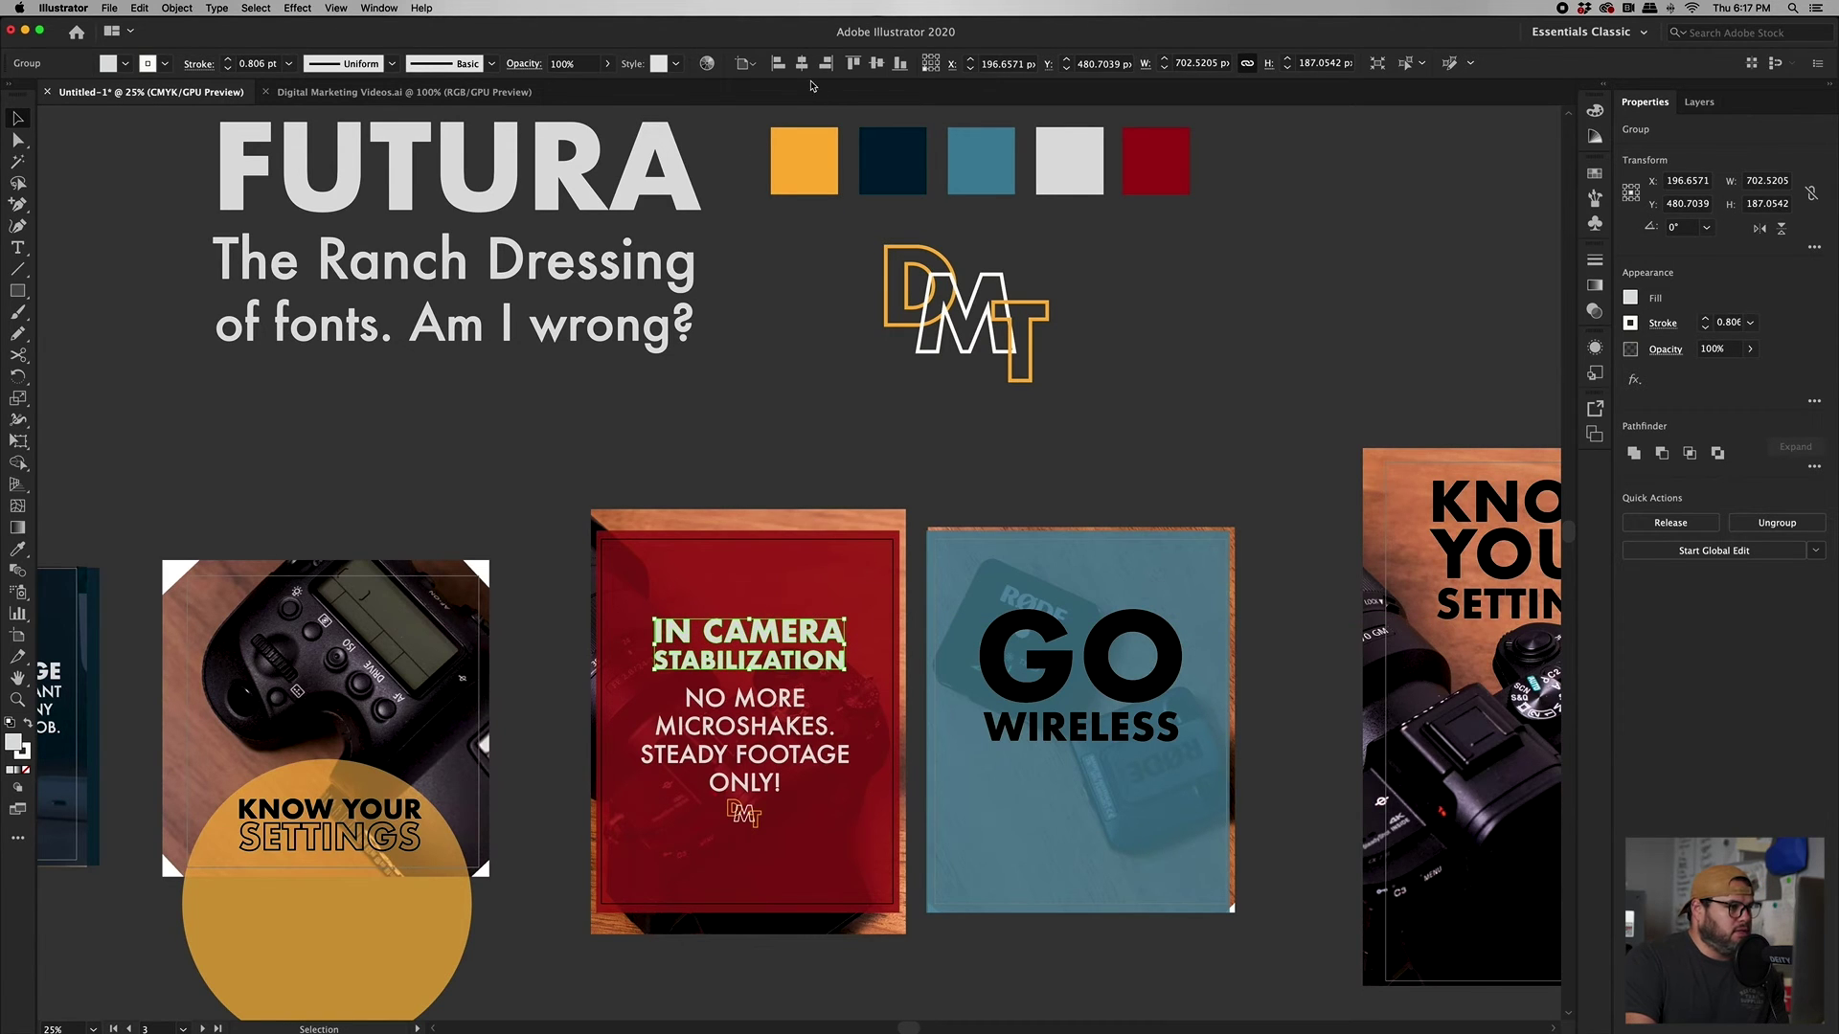
- Centre the NO MORE MICROSHAKES body text horizontally on the red portrait artboard
scroll(810, 462, "down", 2)
left_click(798, 626)
left_click(766, 670)
scroll(704, 496, "up", 5)
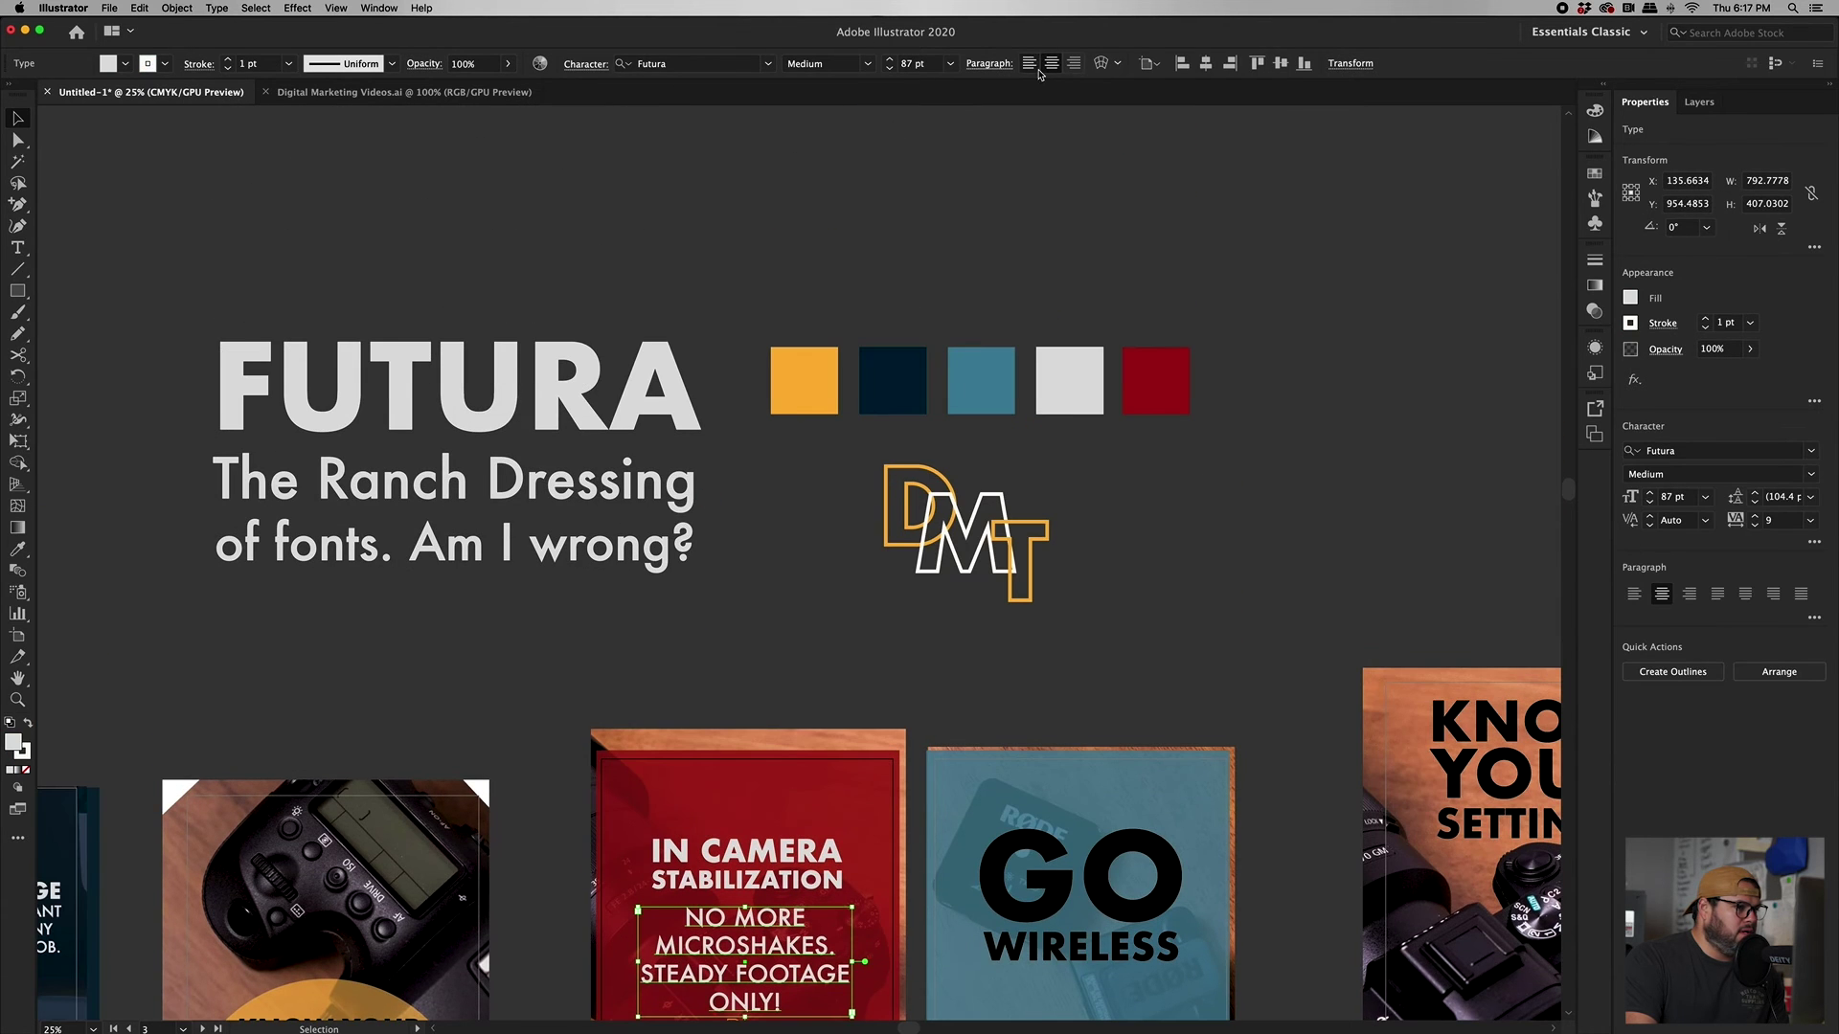
left_click(1205, 63)
scroll(801, 679, "down", 1)
scroll(795, 680, "down", 3)
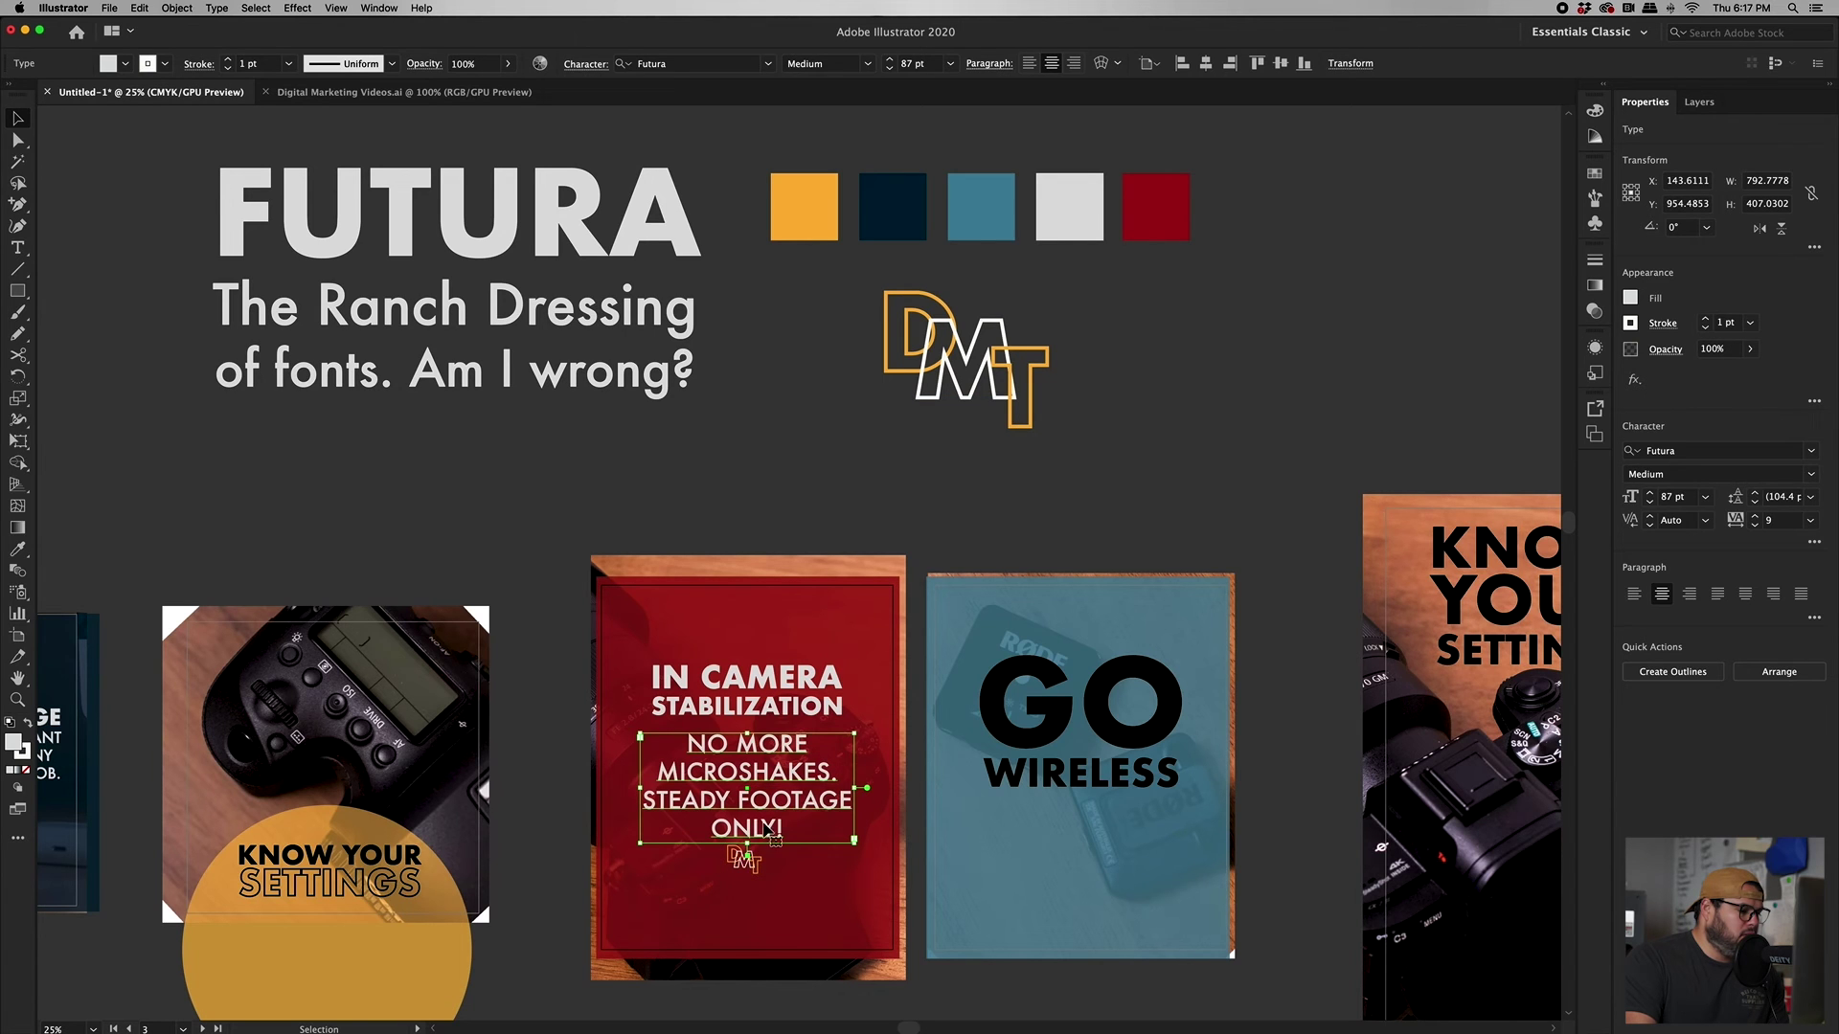
- Centre the small DMT logo horizontally on the red portrait artboard and nudge the NO MORE MICROSHAKES body text up slightly
left_click(745, 860)
left_click(634, 63)
left_click(819, 469)
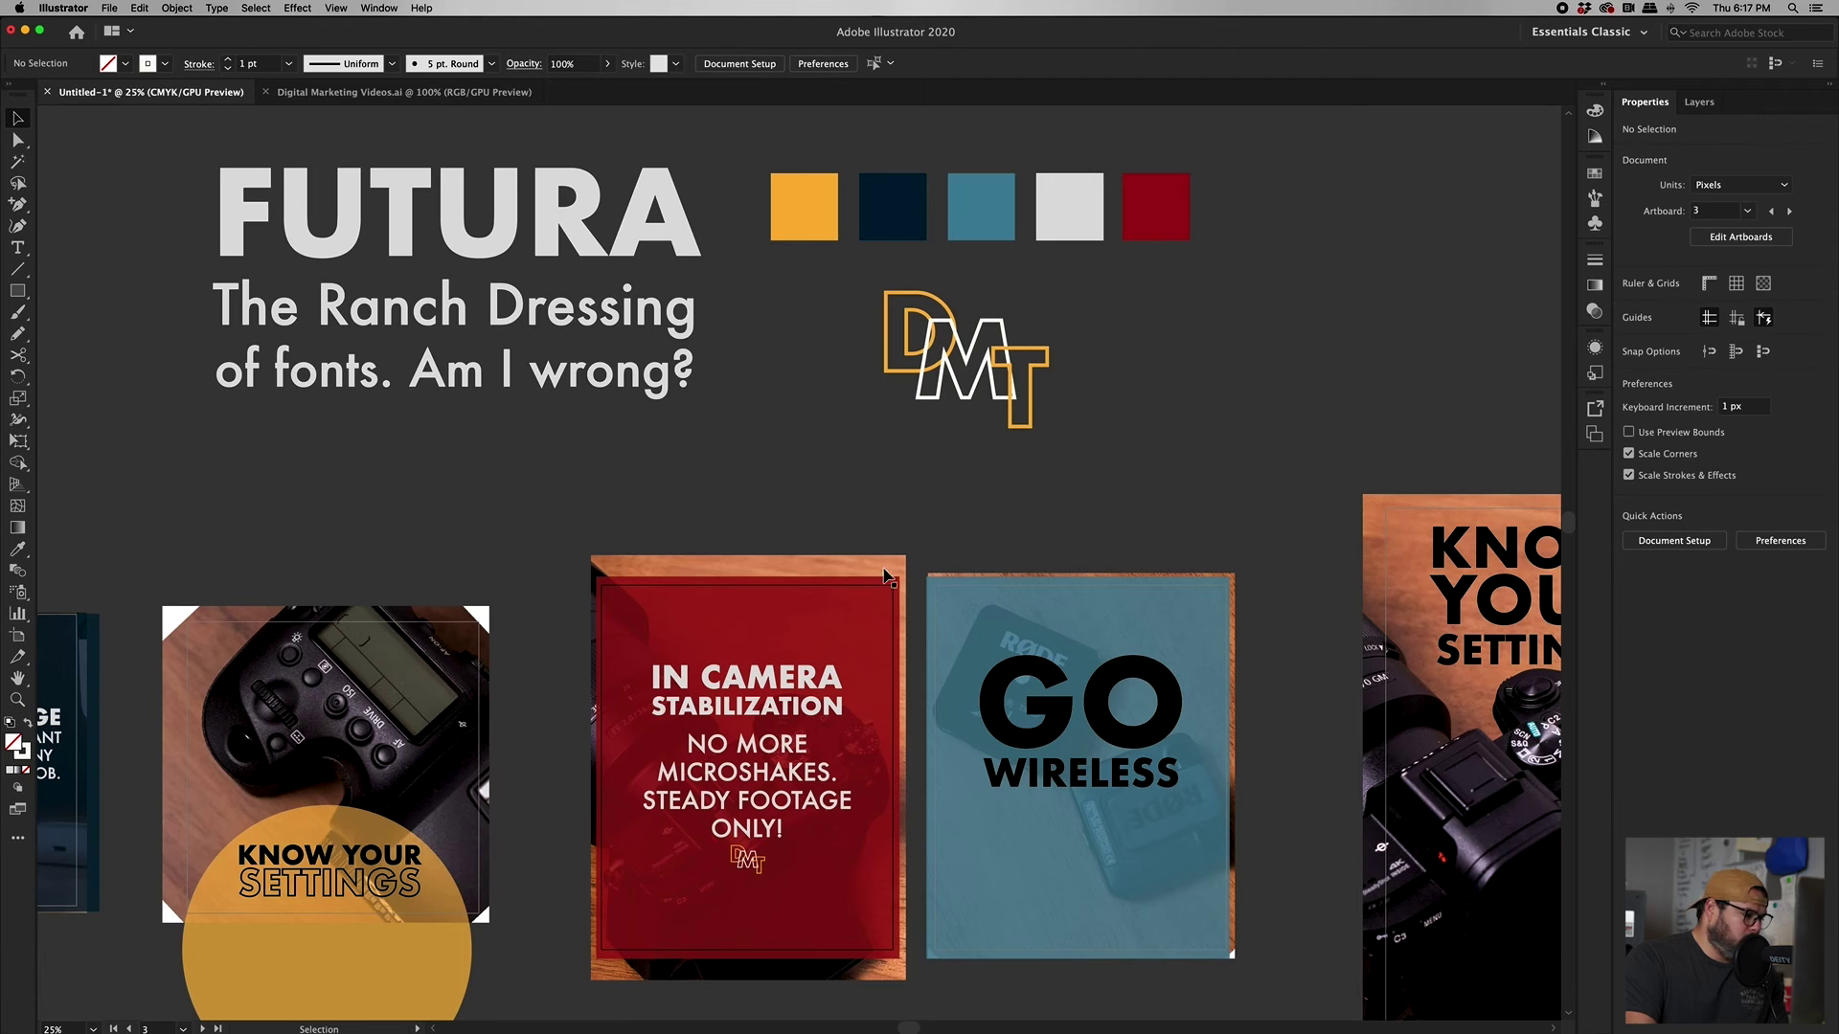
left_click_drag(777, 768, 777, 763)
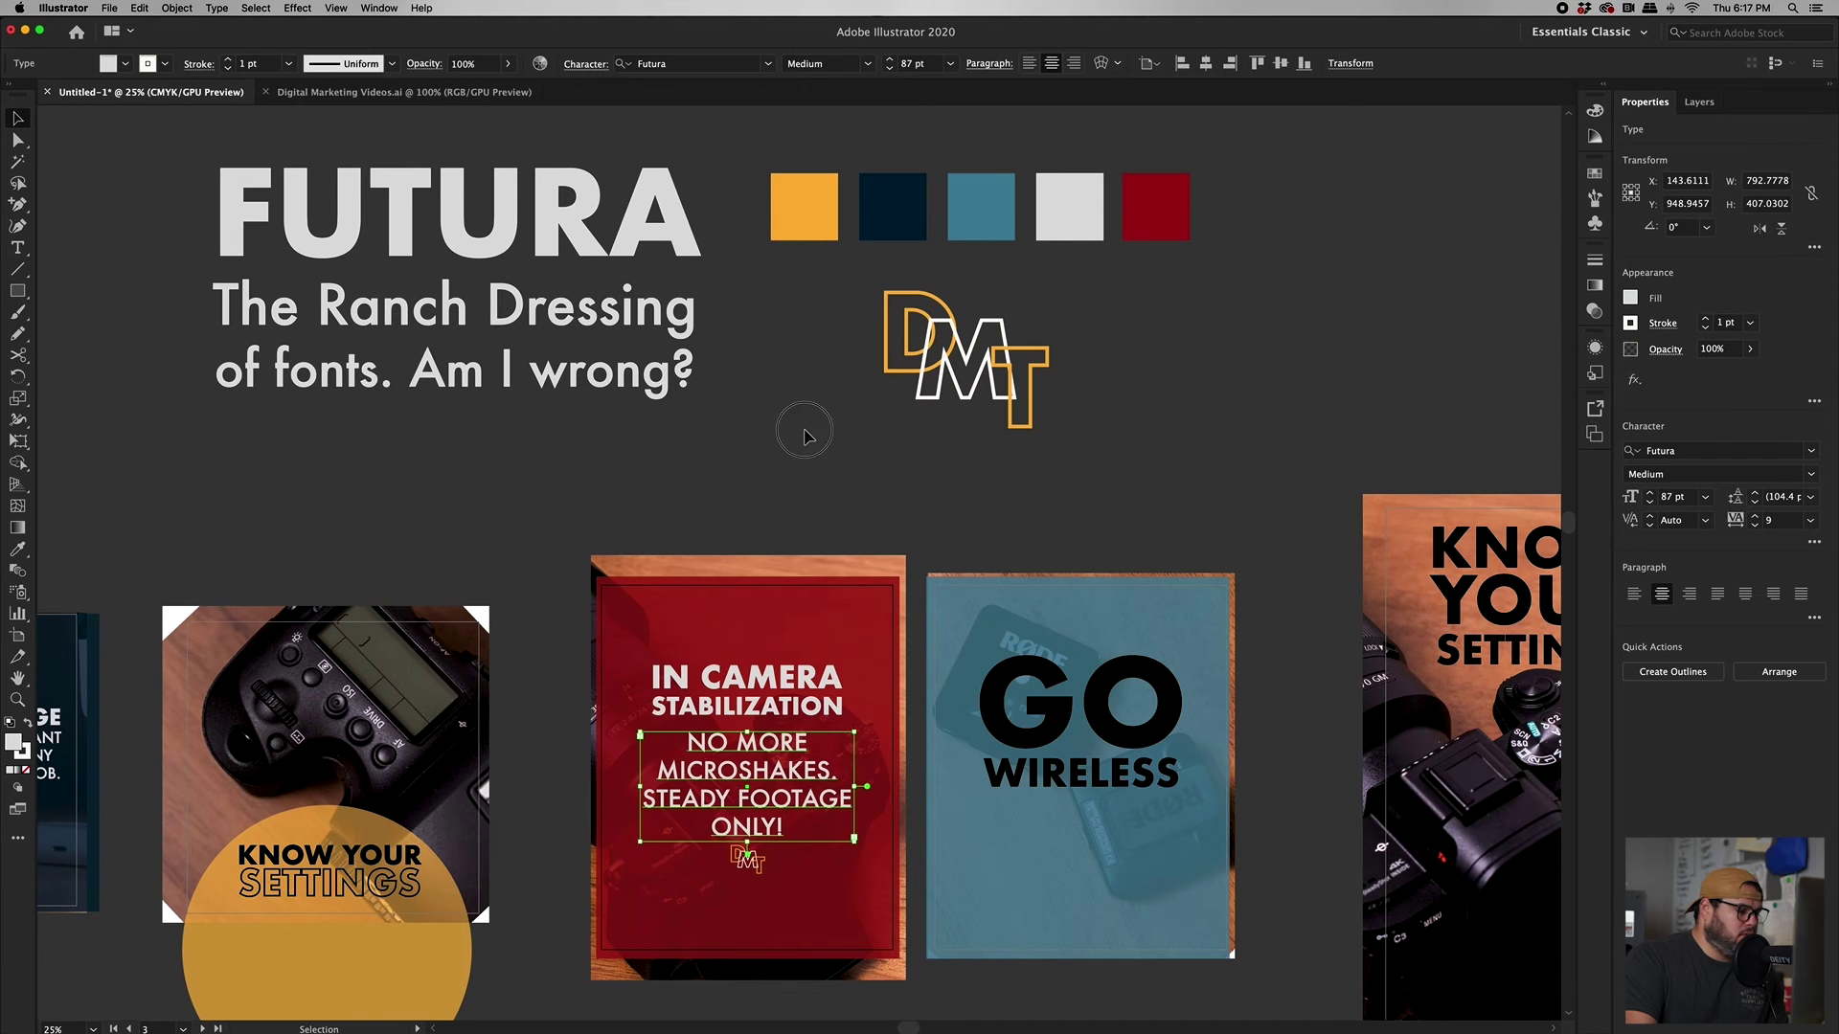
left_click(807, 436)
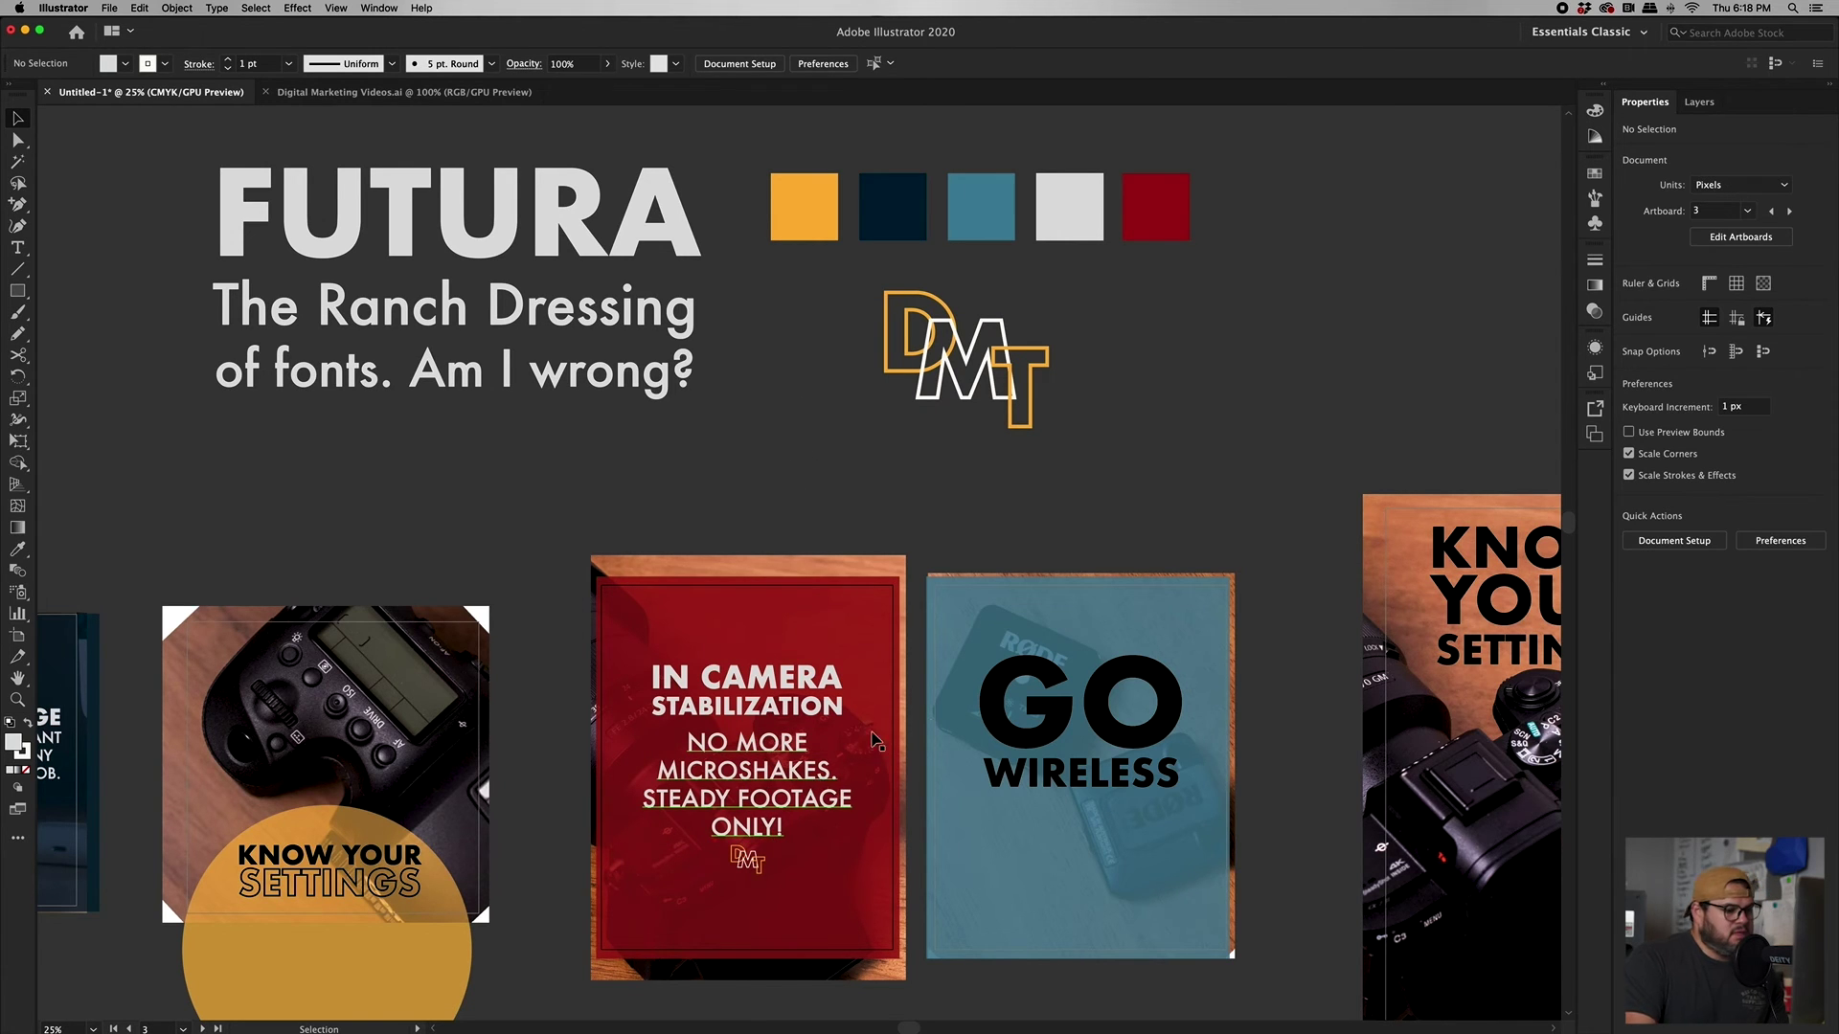
- Group the outlined GO and WIRELESS heading lines on the blue portrait design
left_click(1061, 735)
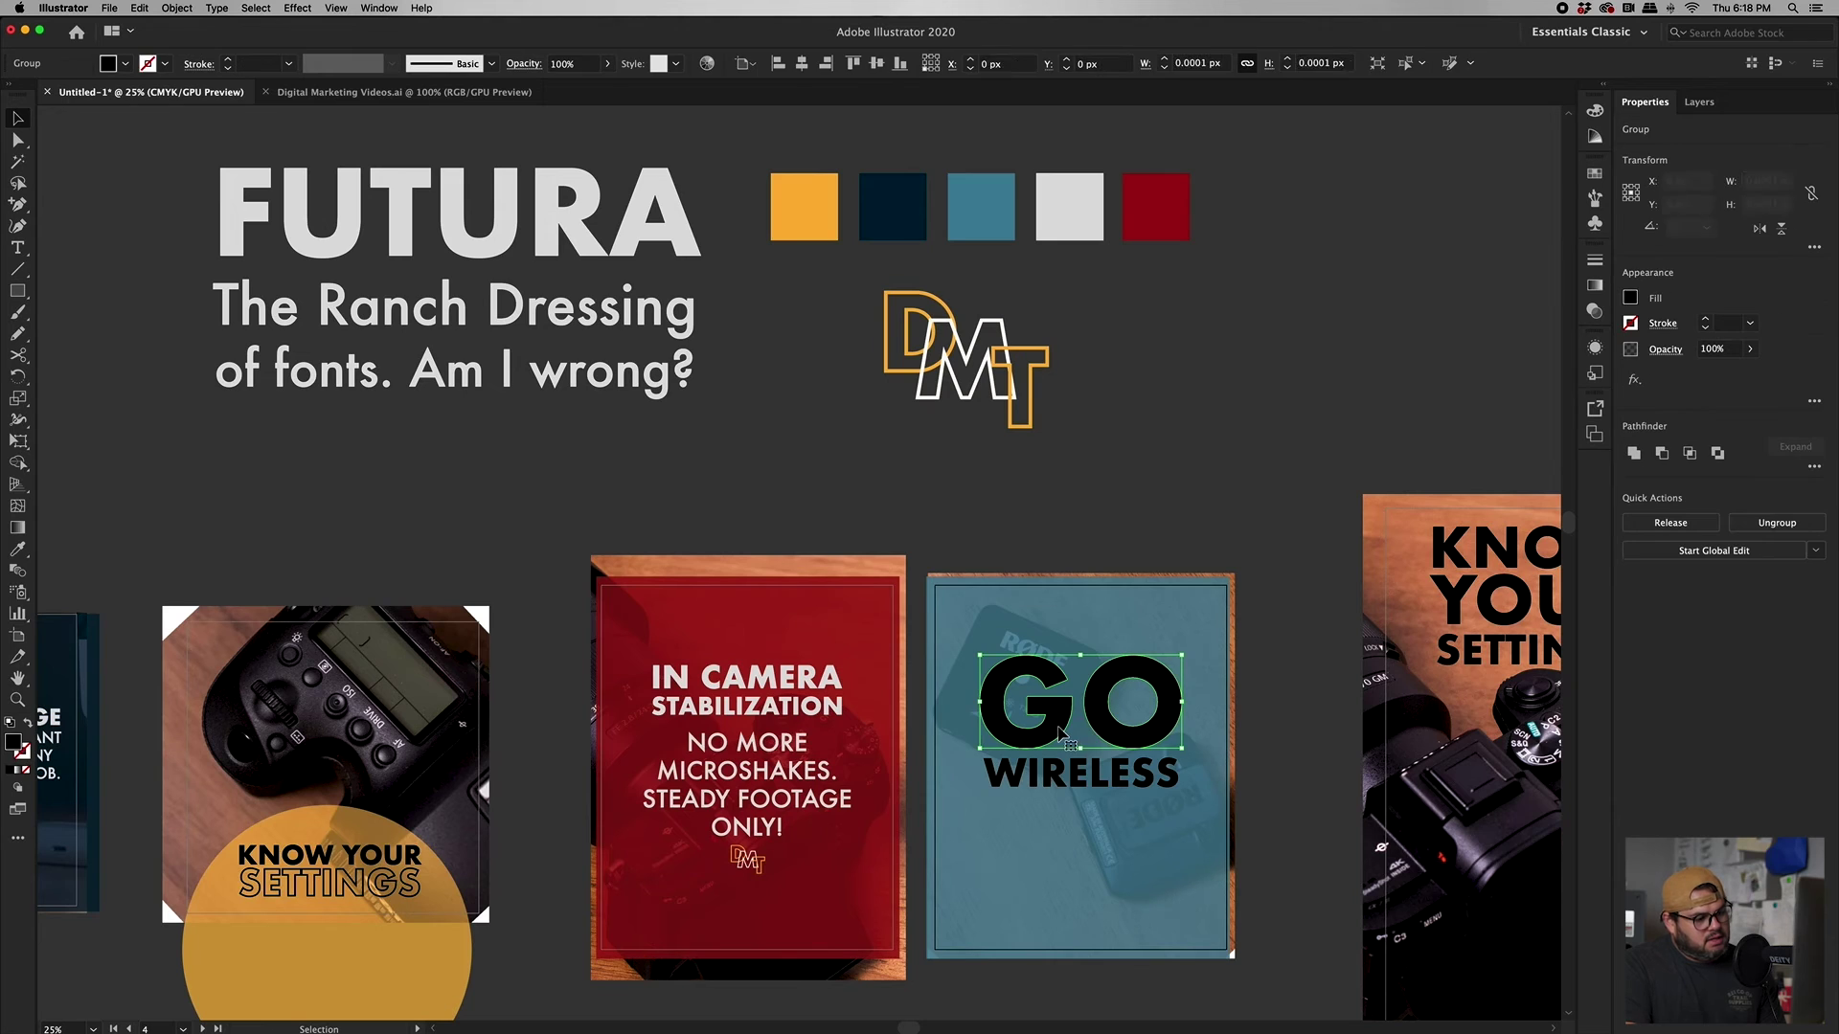
left_click(1101, 776, "shift")
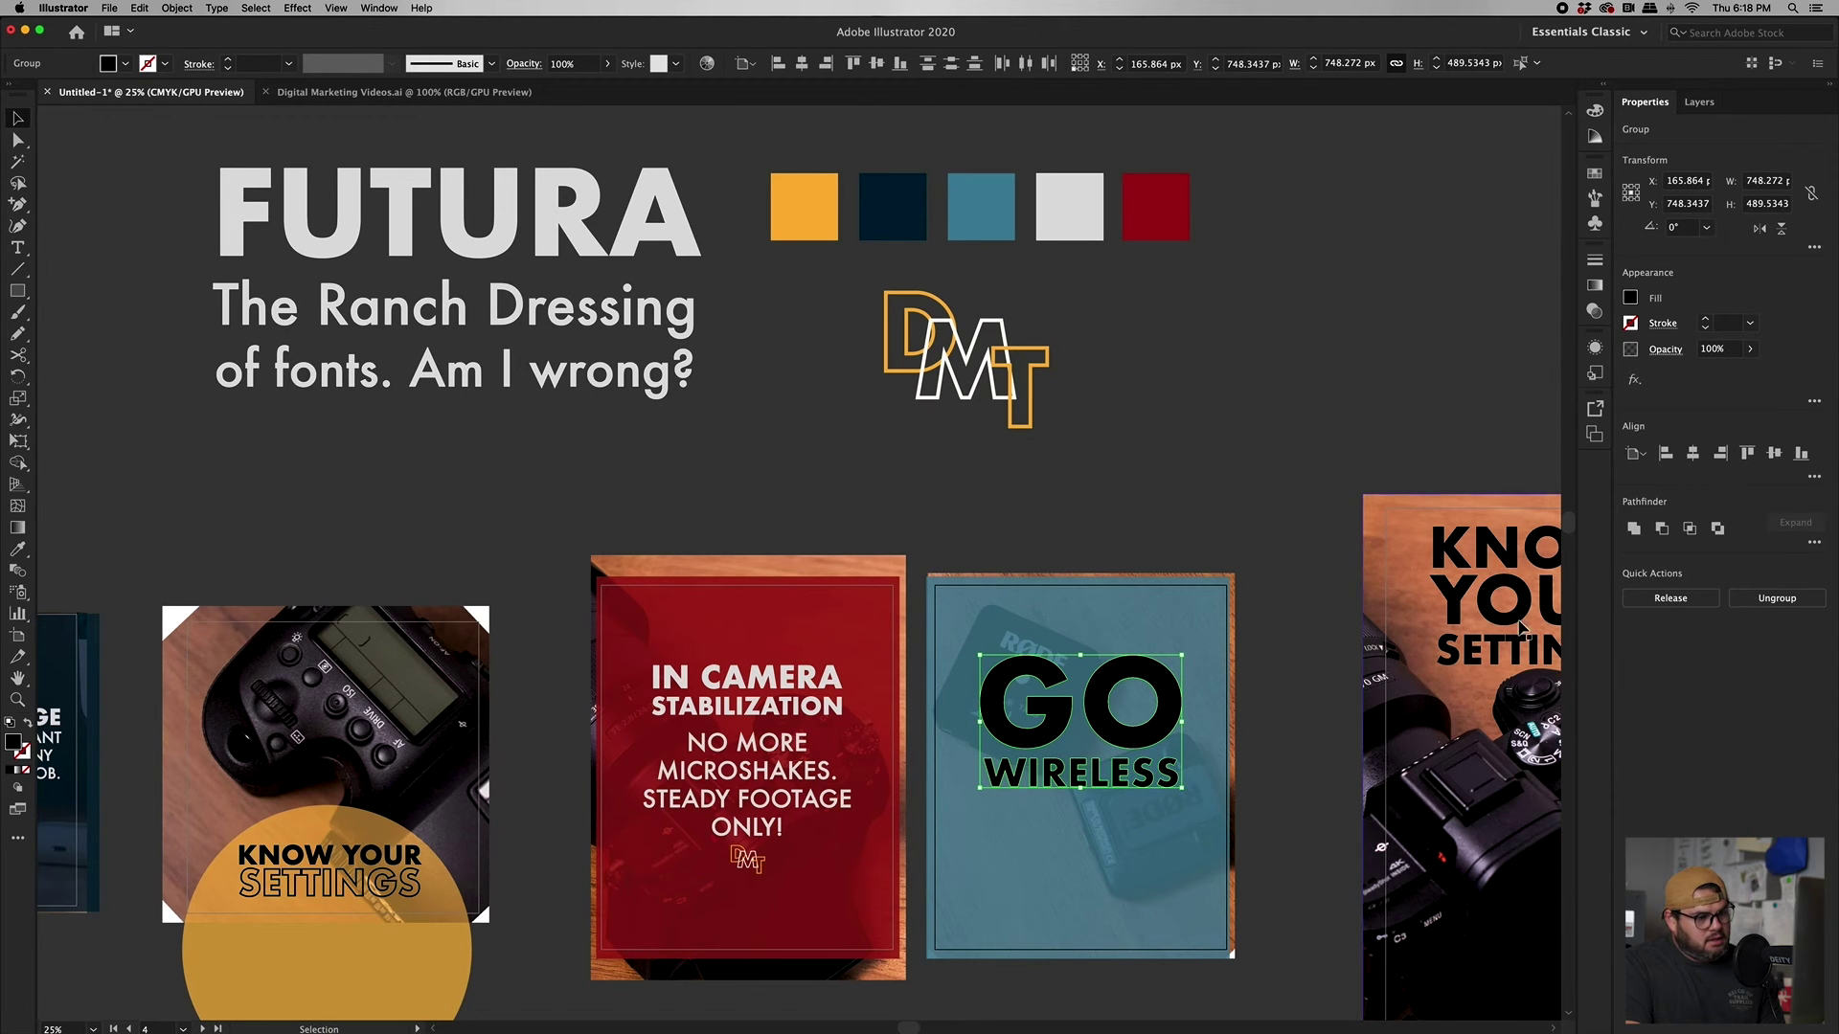
left_click(1202, 543)
left_click(1133, 682)
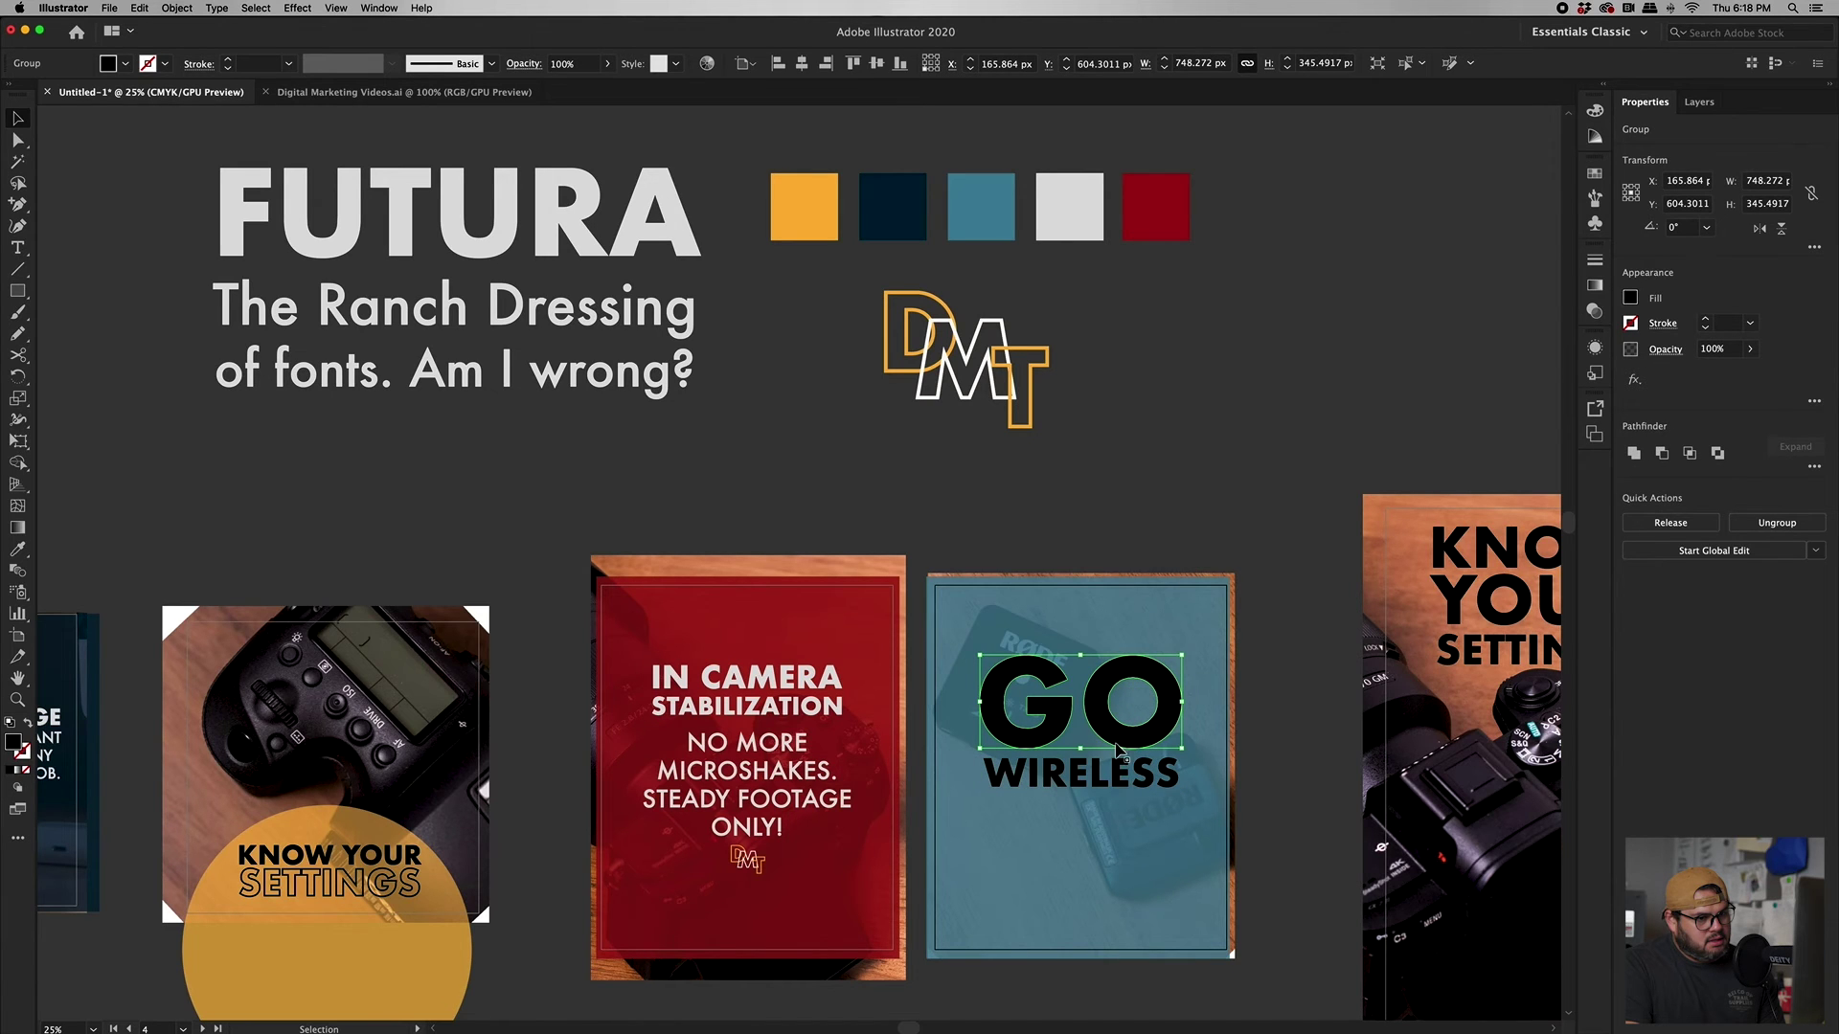
left_click(1106, 787)
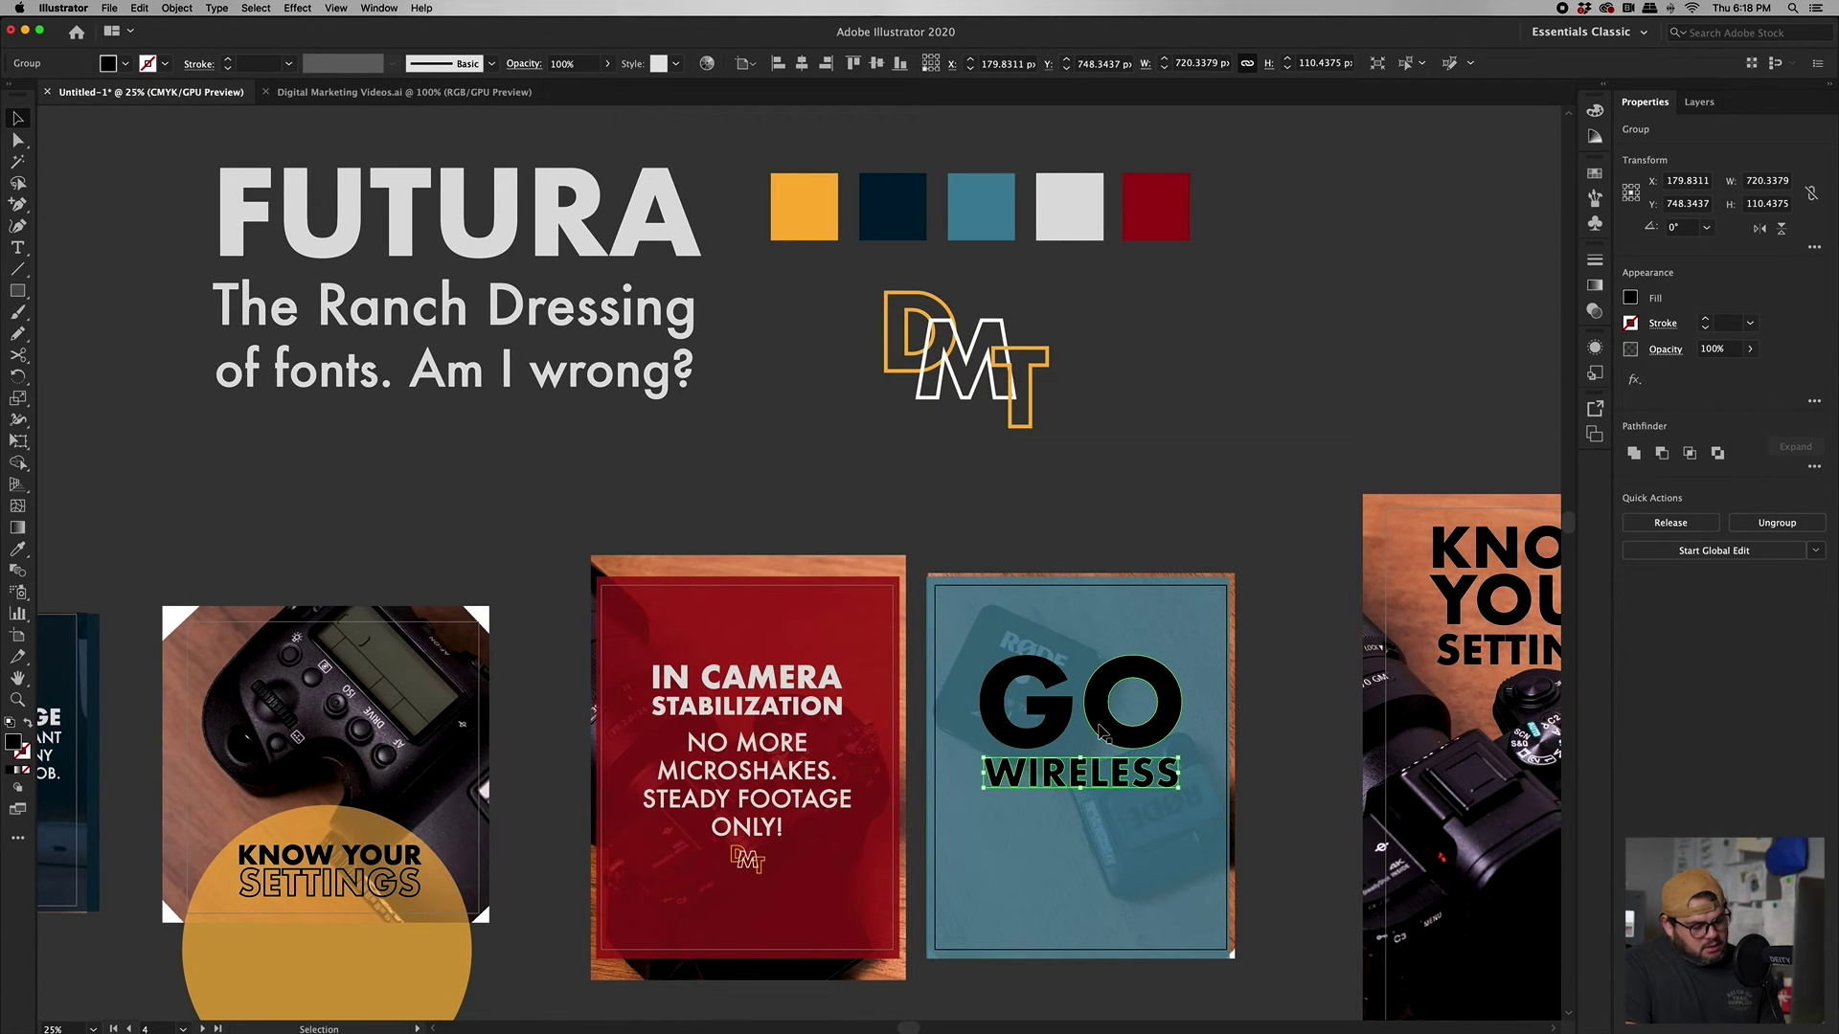
left_click(1099, 733, "shift")
right_click(1101, 734)
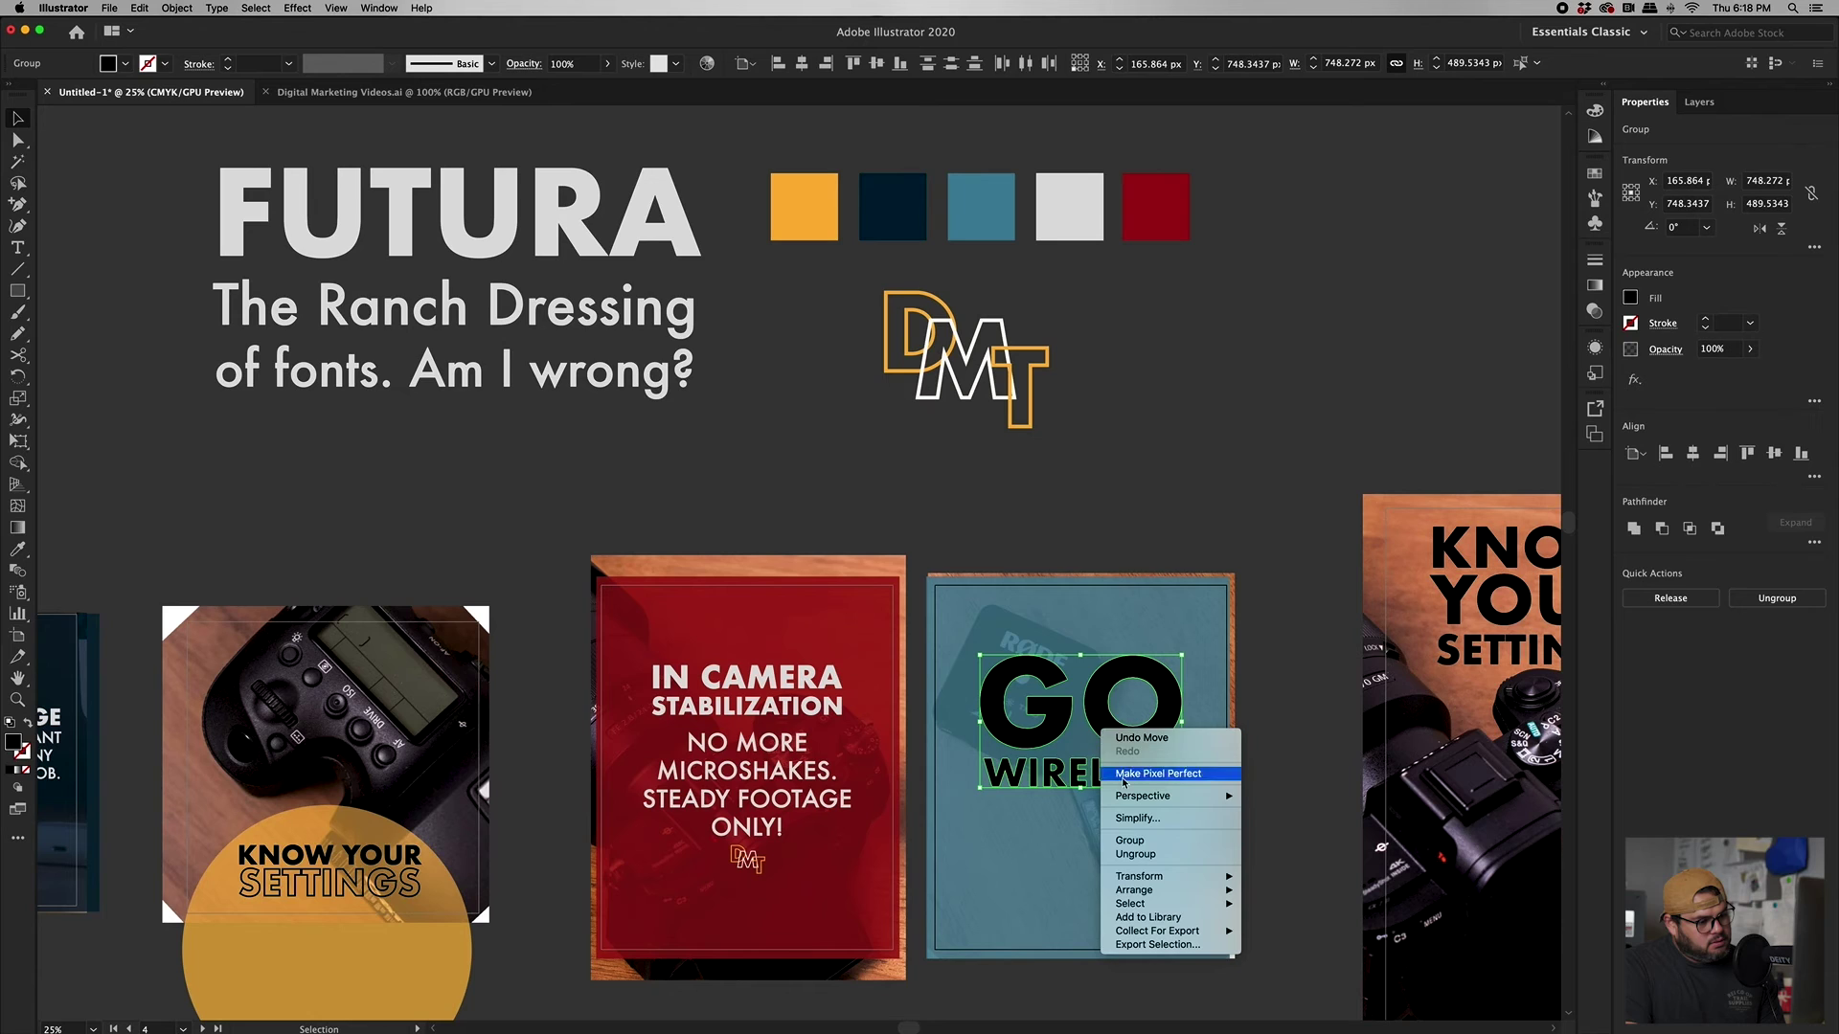
left_click(1132, 849)
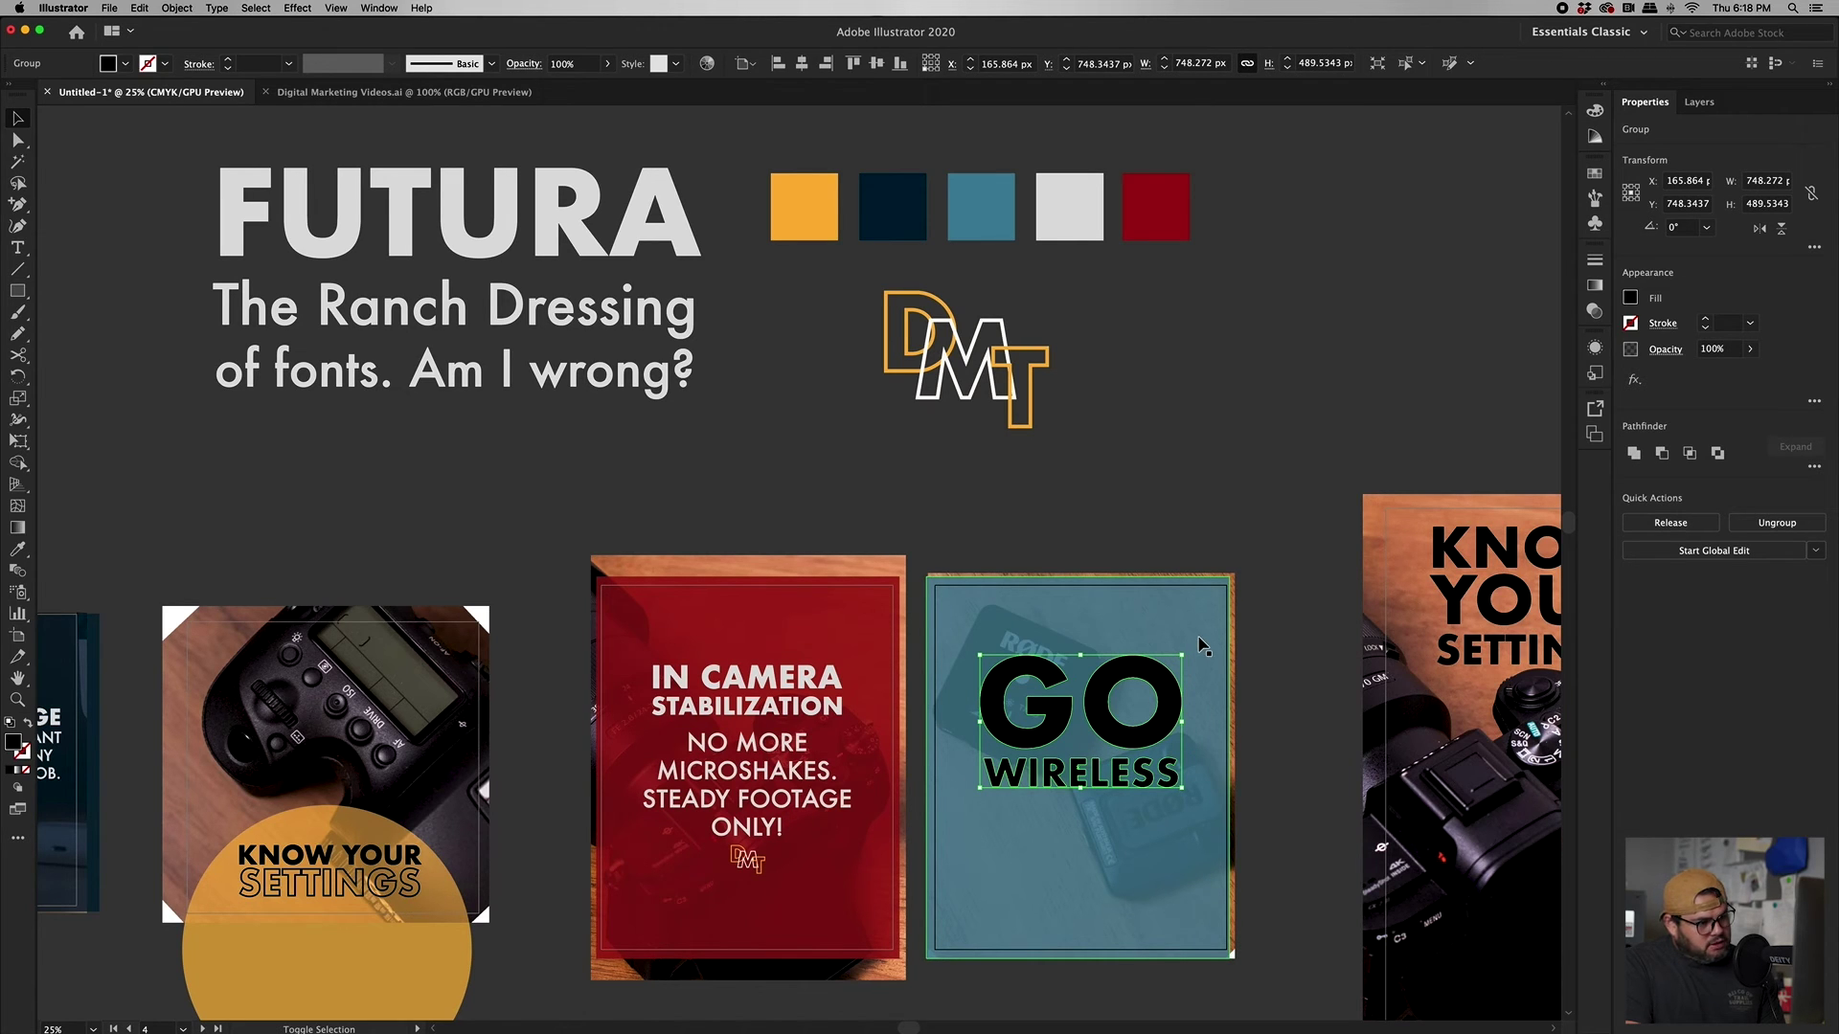
- Knock the GO WIRELESS heading out of the blue overlay rectangle with the Pathfinder Exclude operation
left_click(1203, 647, "shift")
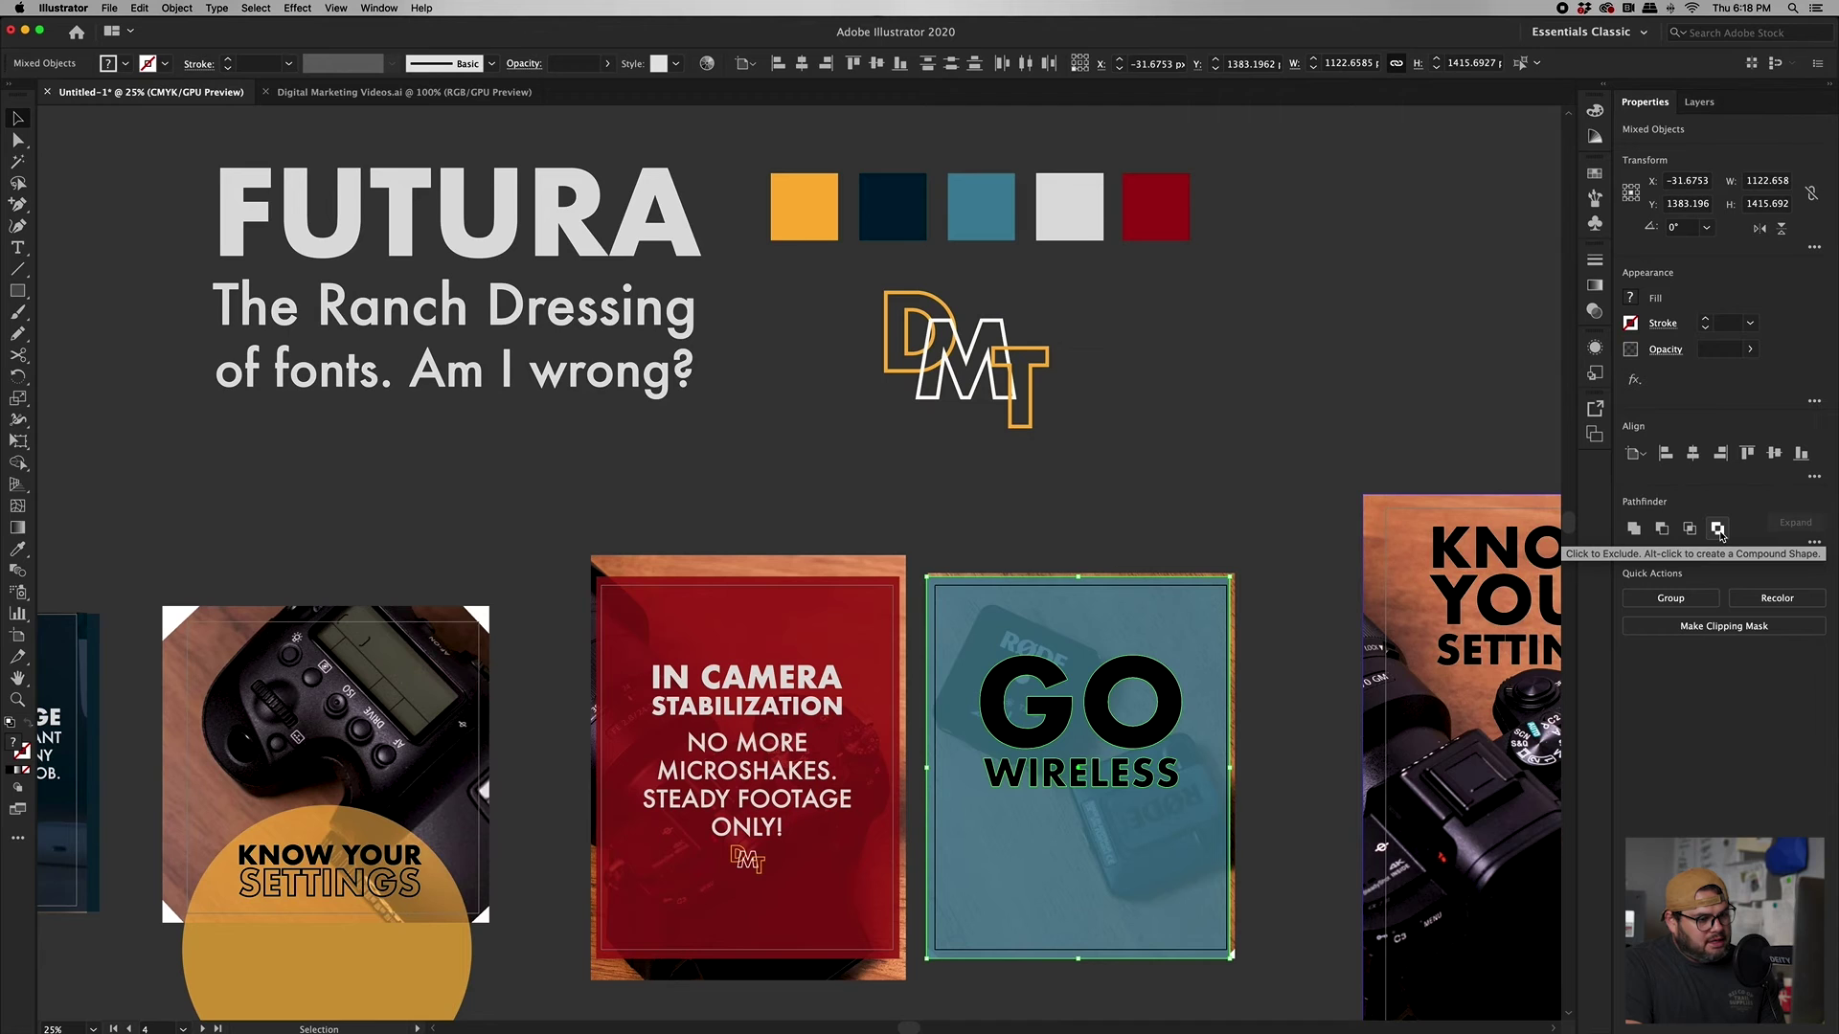
left_click(1718, 530)
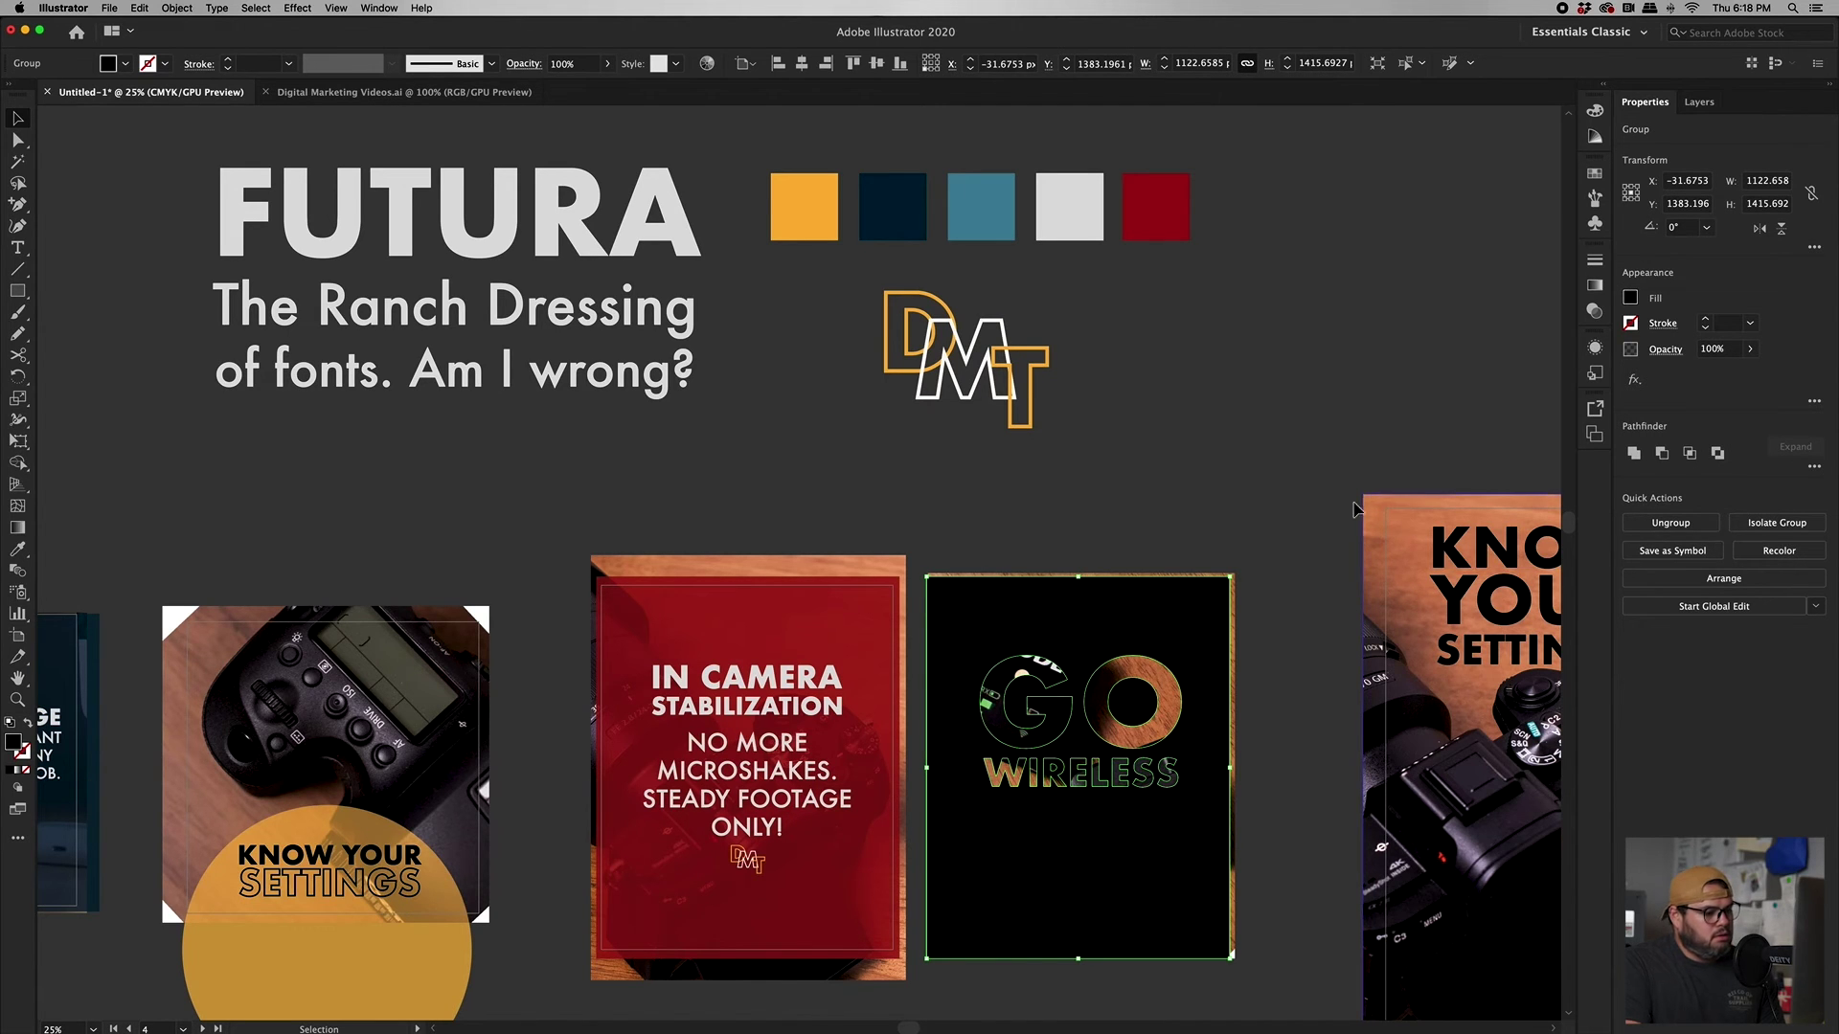
key("super+z")
key("super+shift+z")
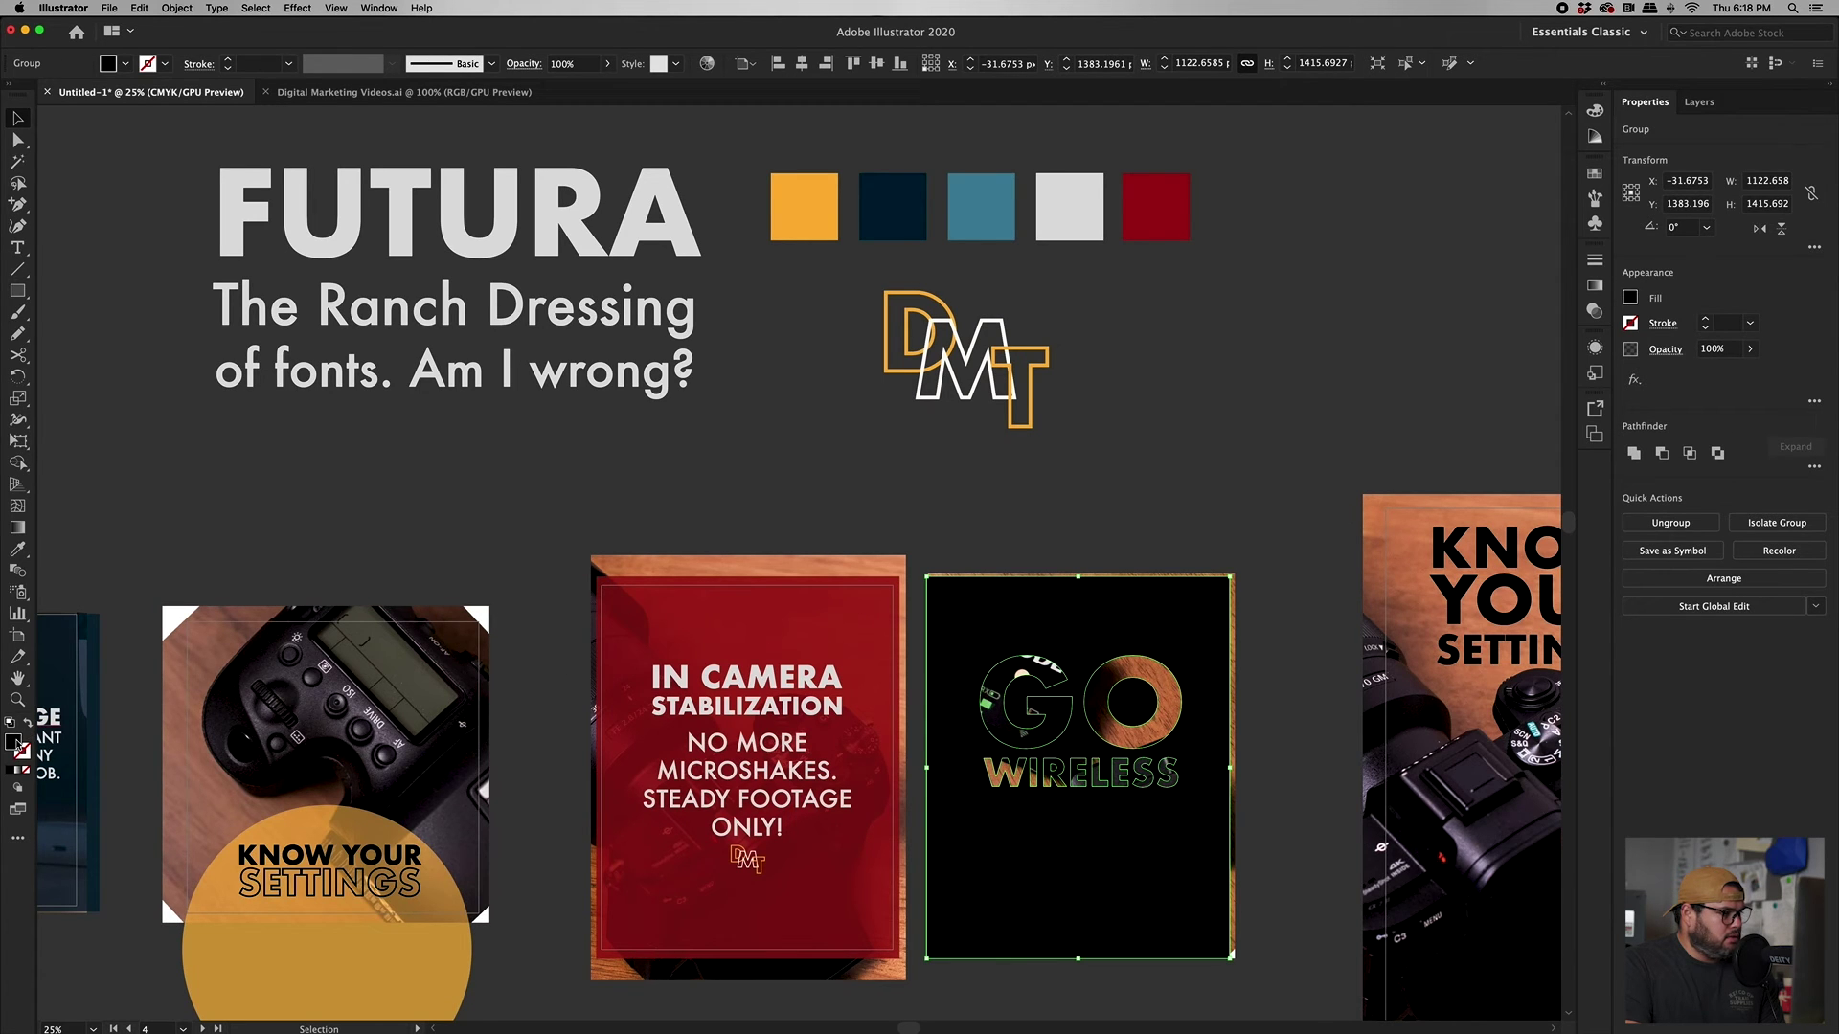
- Fill the GO WIRELESS knockout overlay with hex 578ea4, copied from the blue brand swatch
double_click(990, 208)
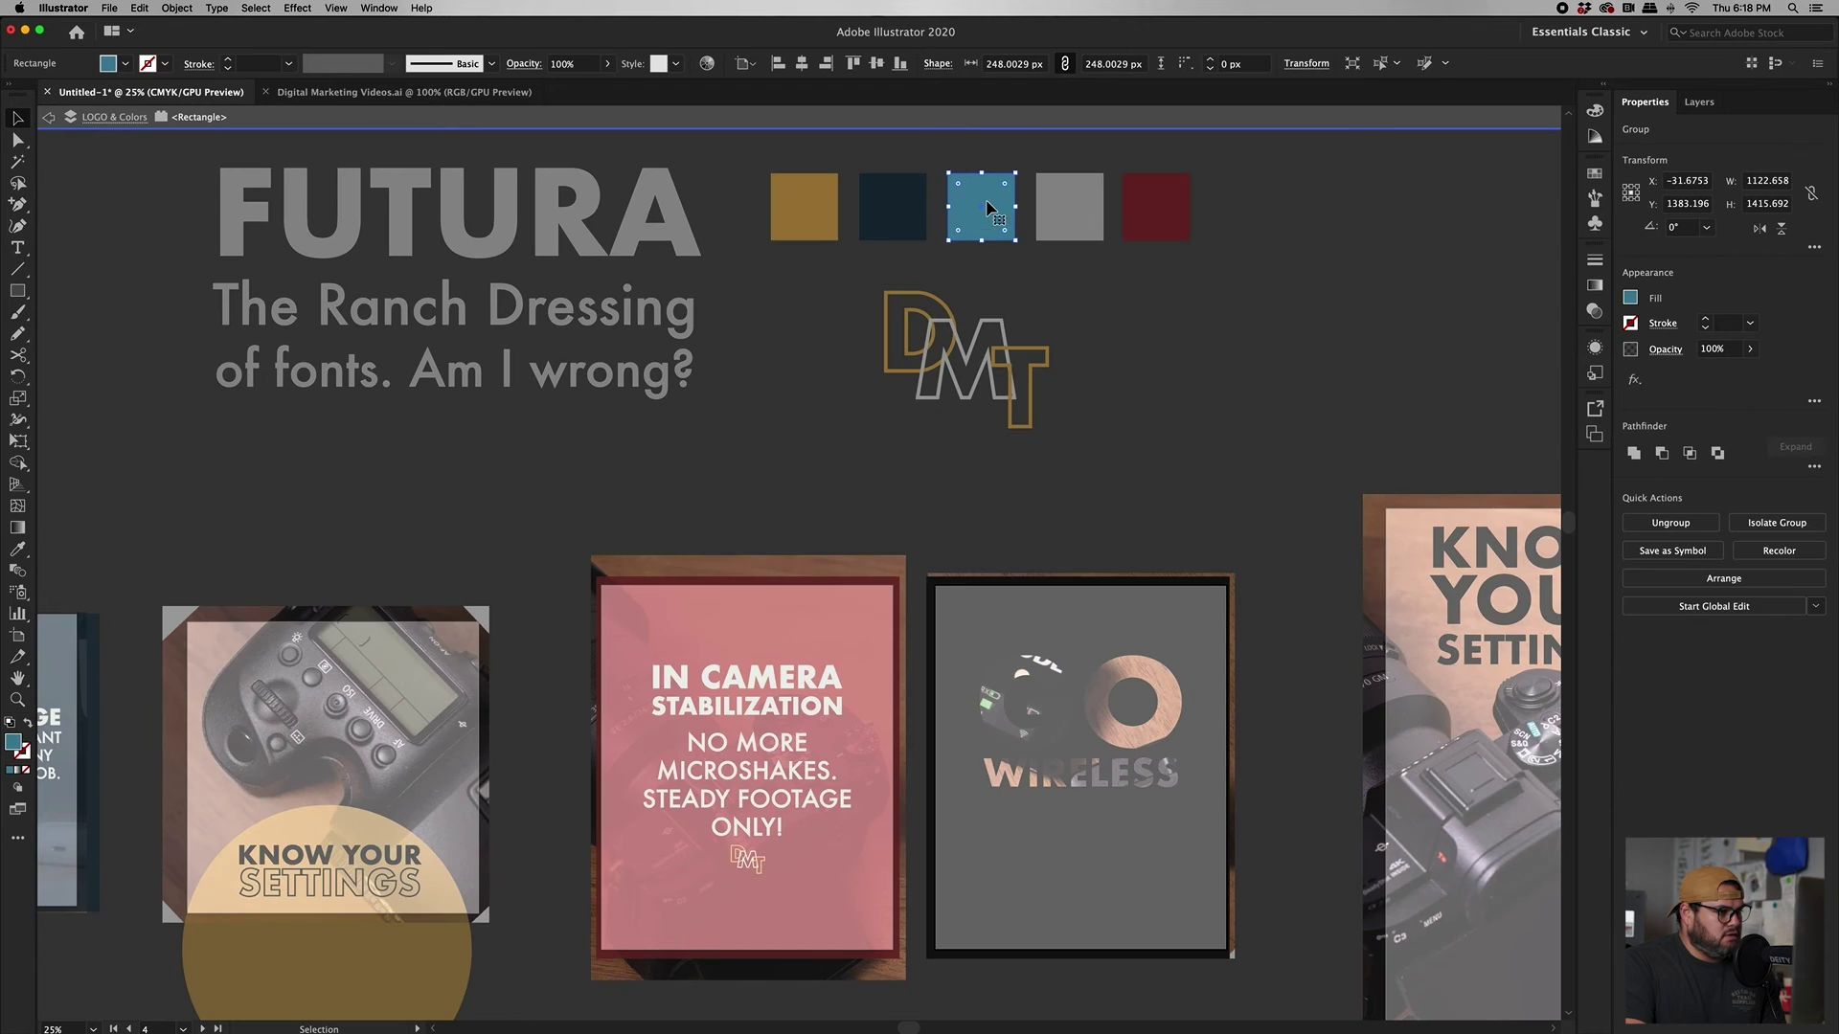
double_click(14, 742)
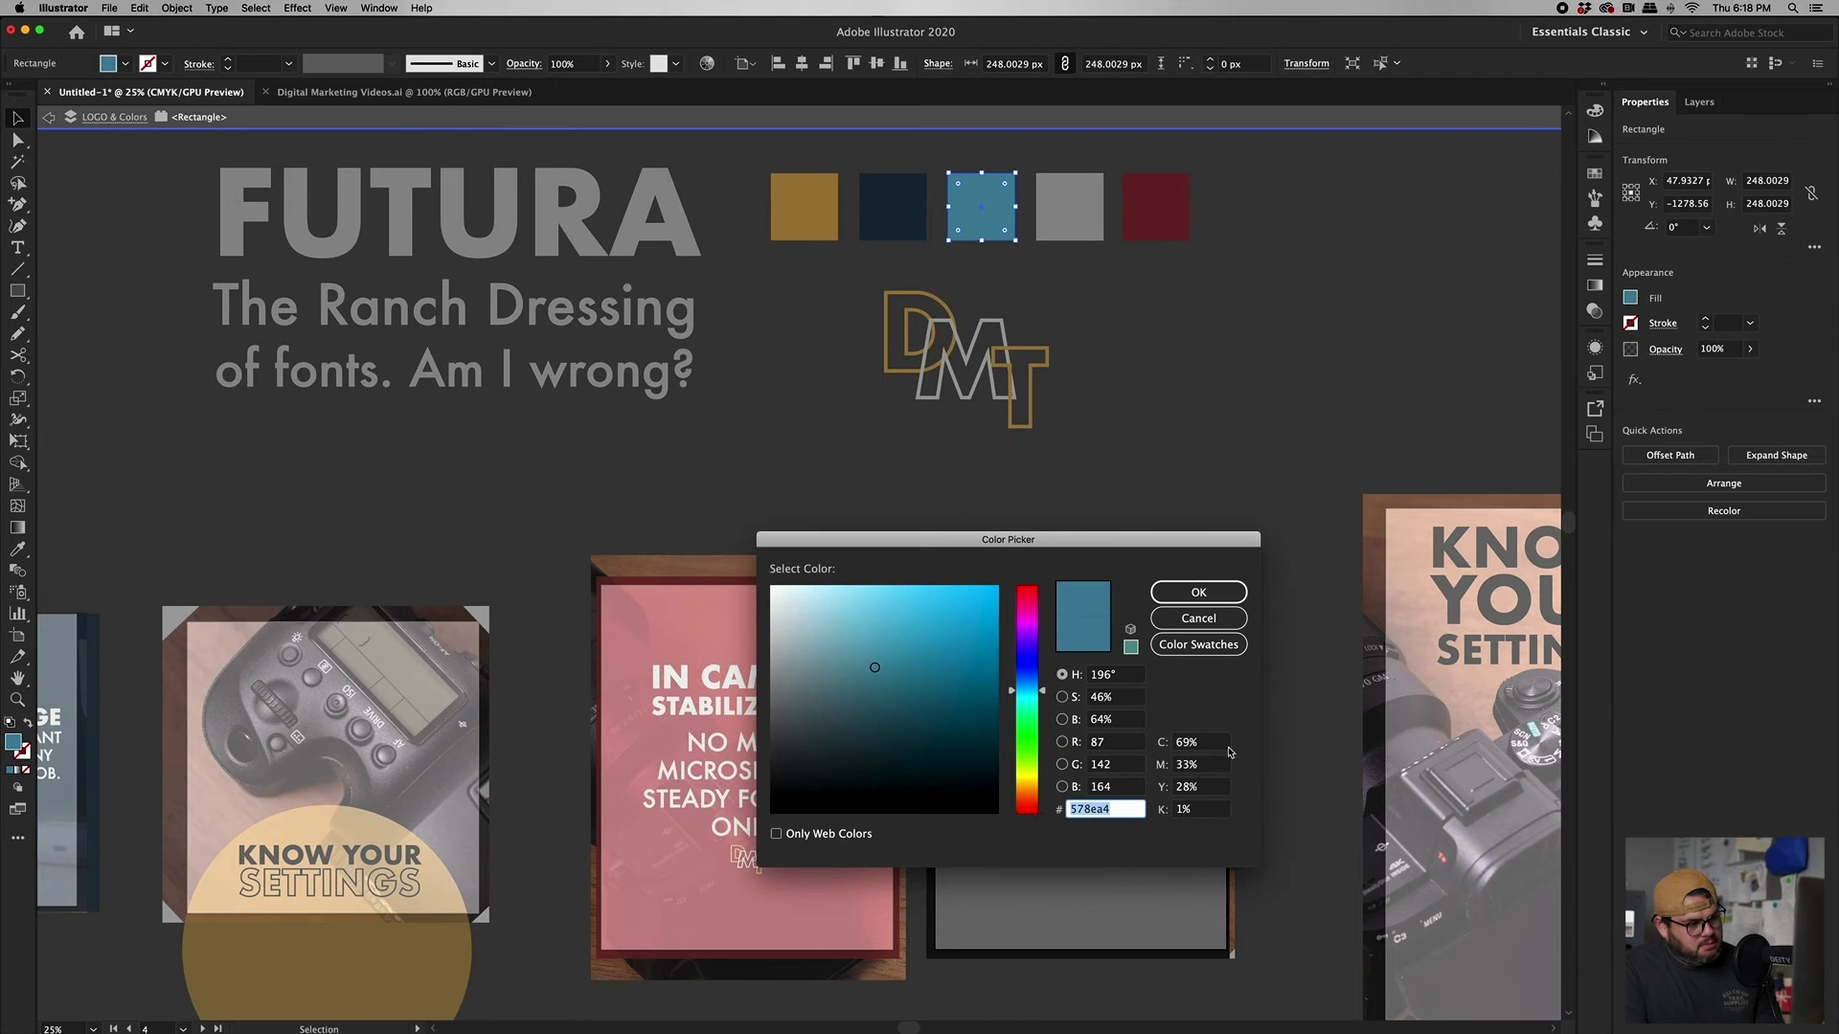
left_click(1198, 593)
double_click(1212, 400)
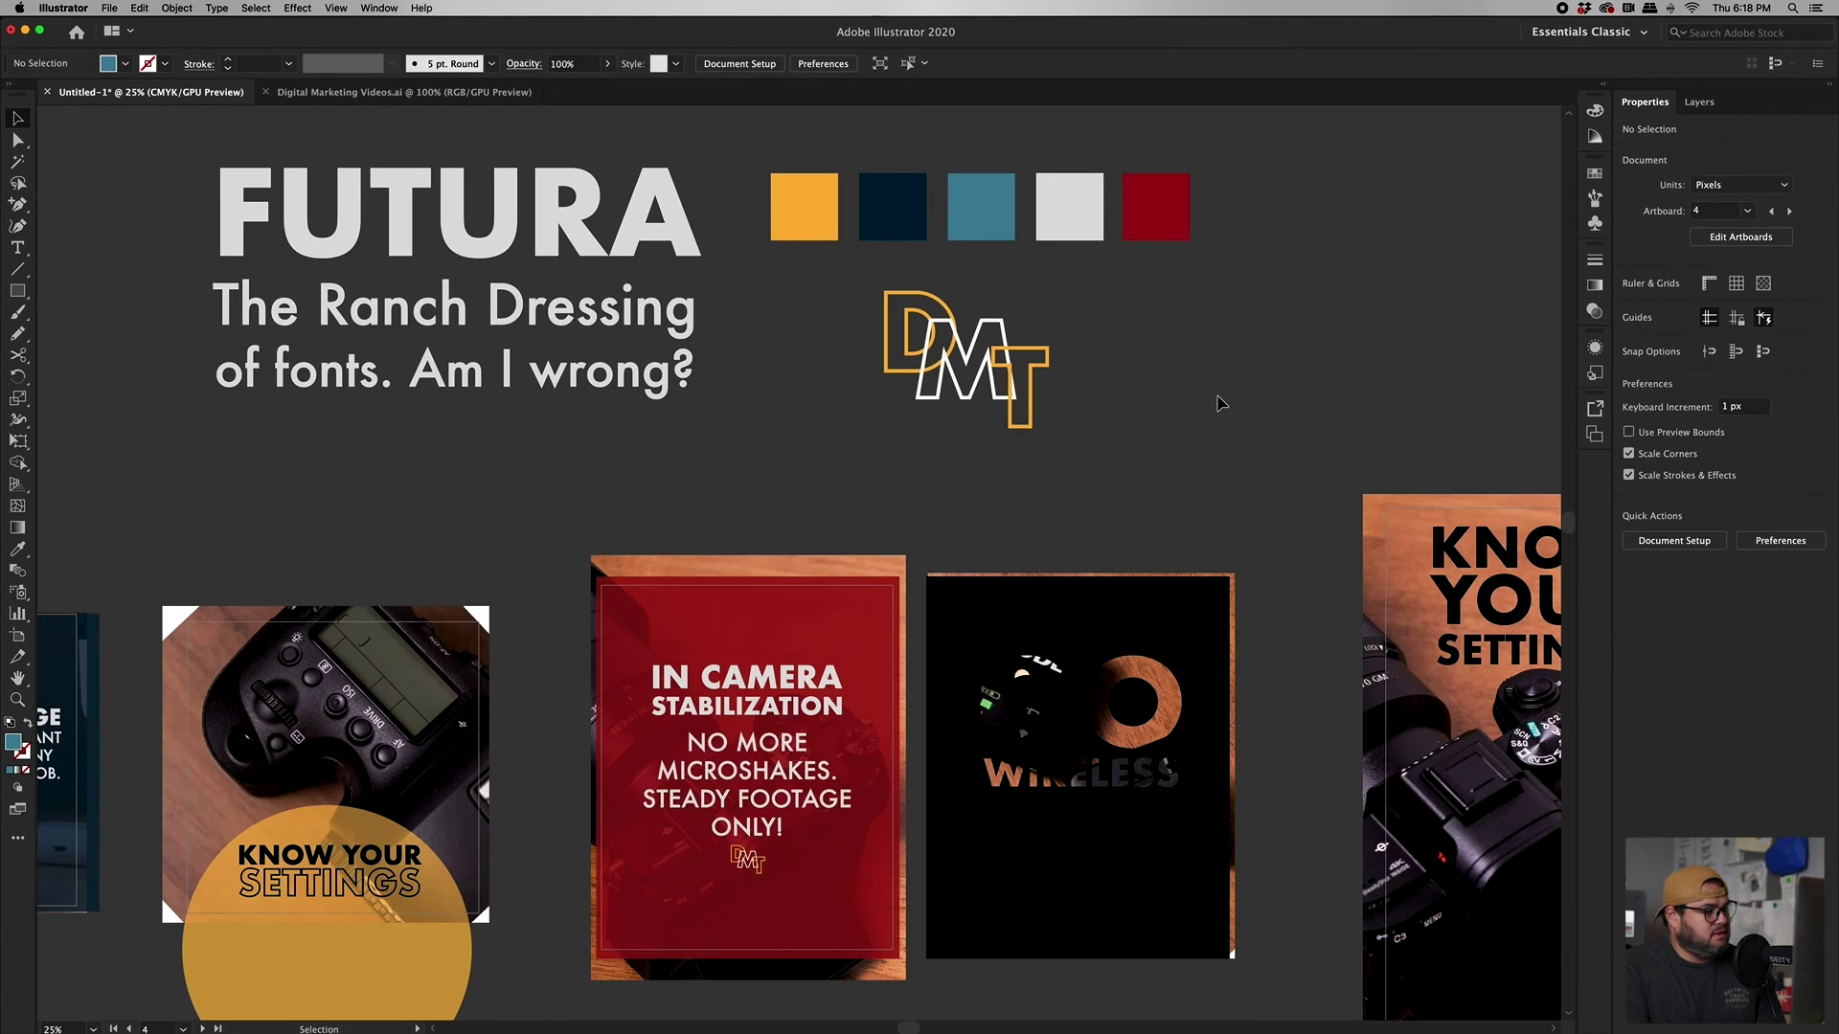
left_click(1183, 645)
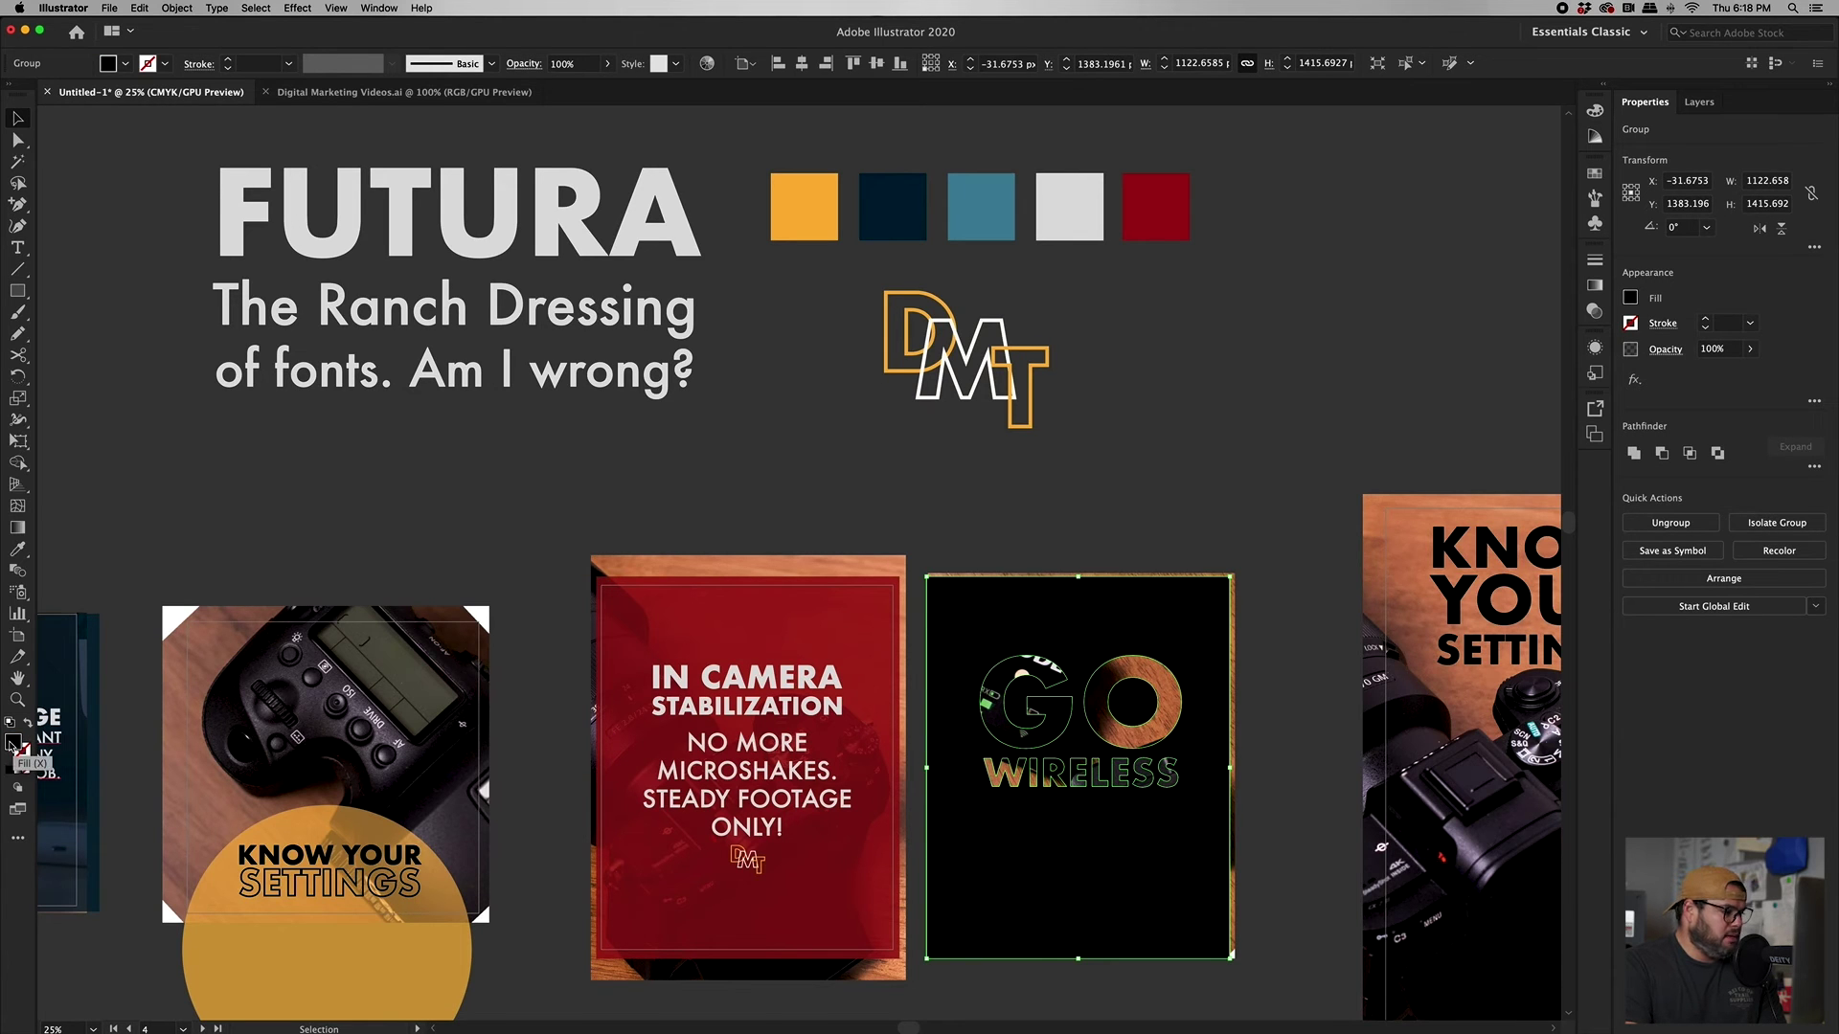
double_click(12, 744)
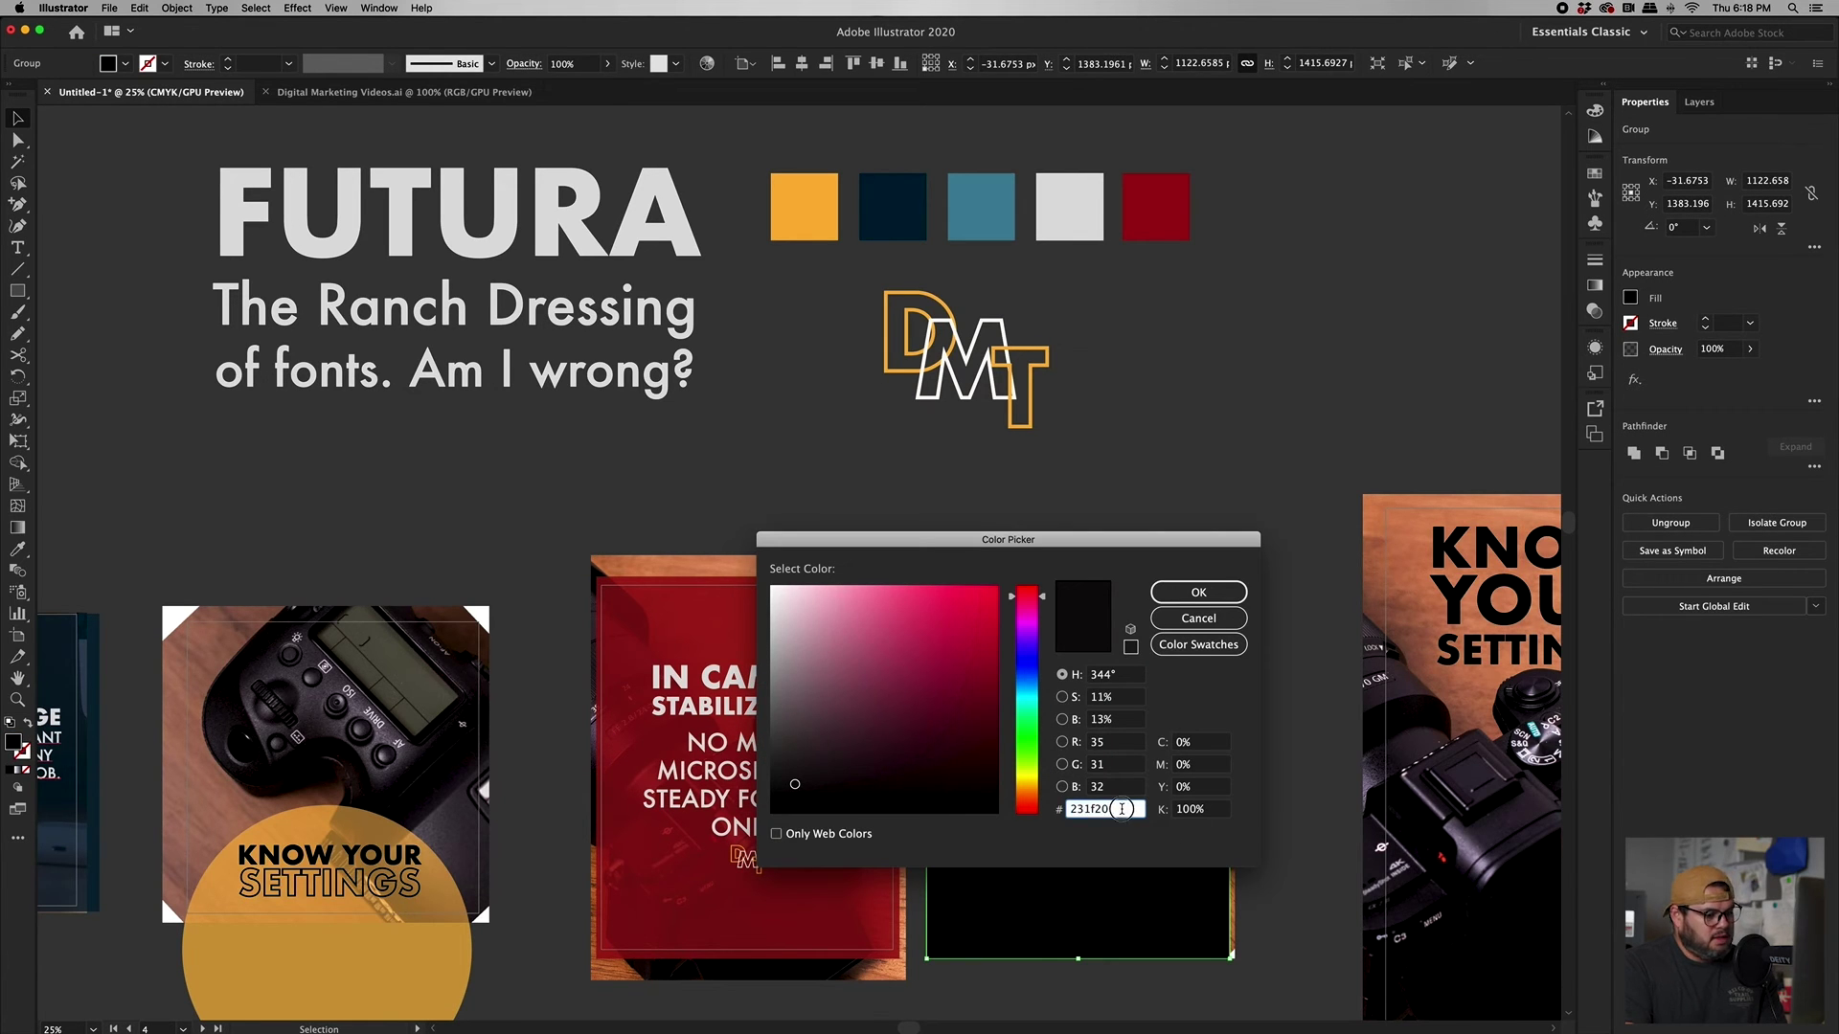
key("super+v")
left_click(1198, 592)
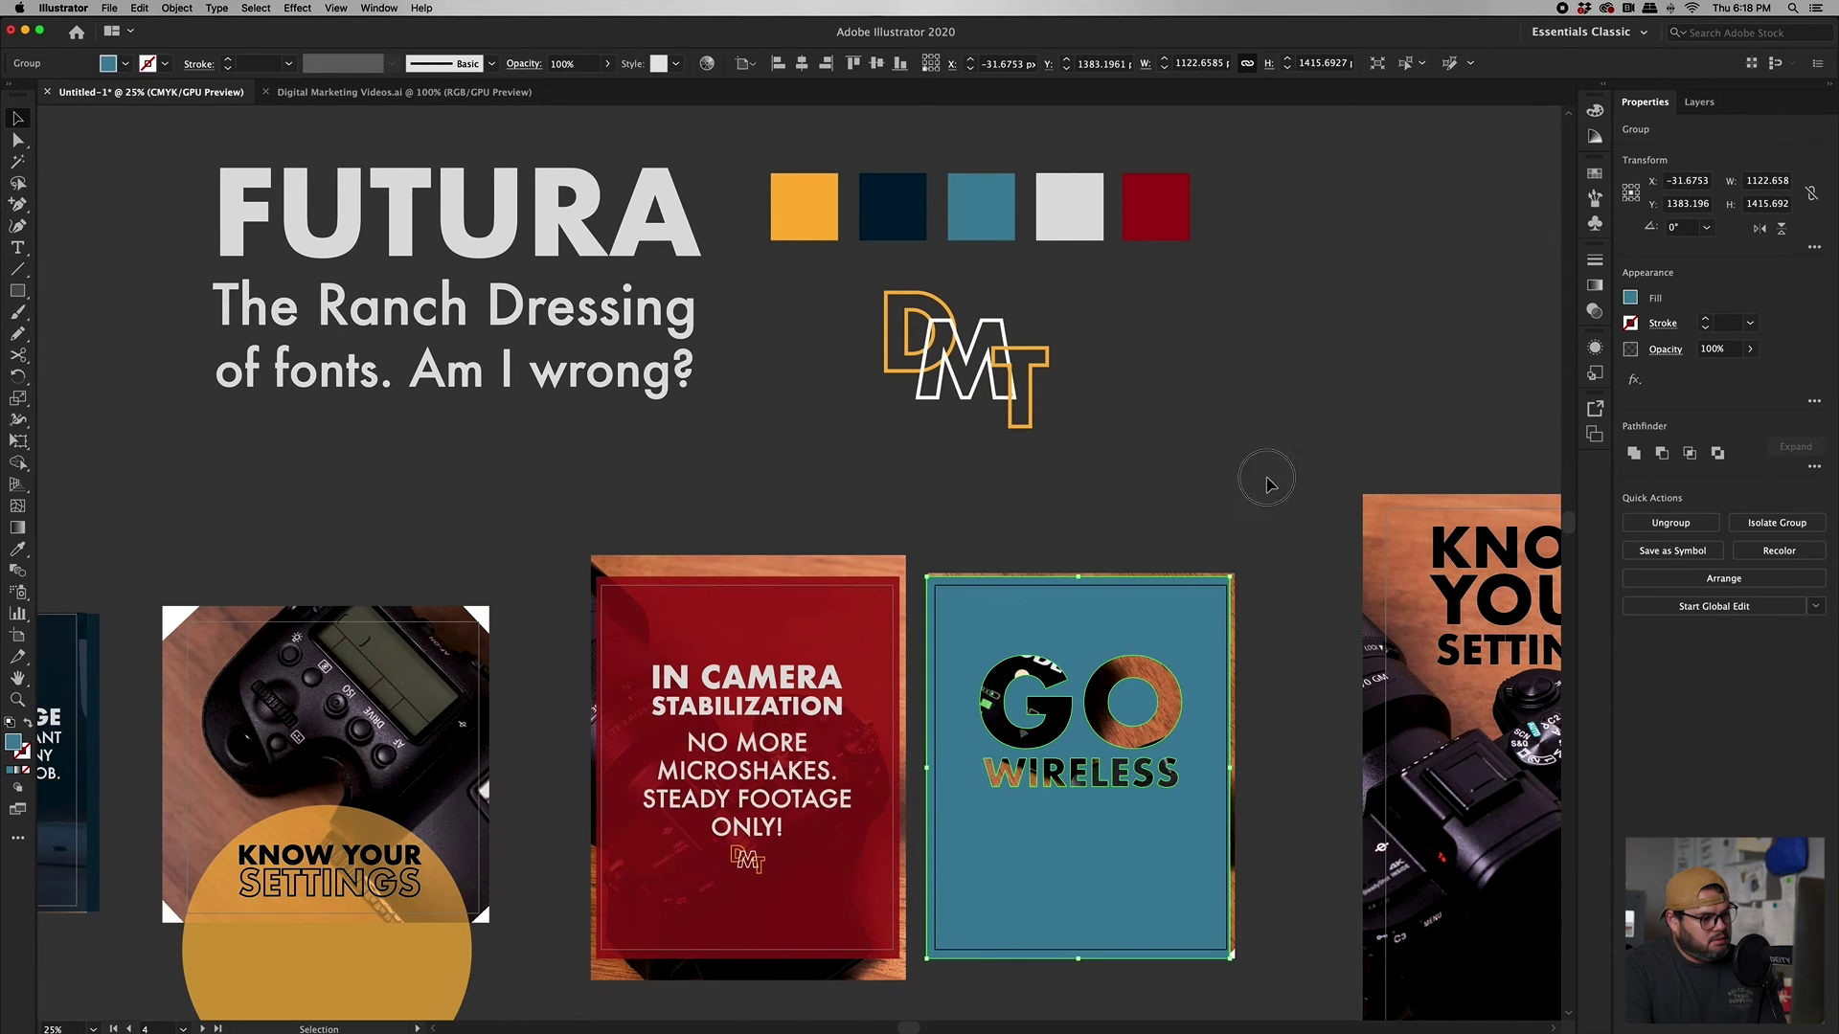
- Set the opacity of the GO WIRELESS knockout overlay to 83%
left_click(1749, 348)
left_click_drag(1750, 372, 1737, 373)
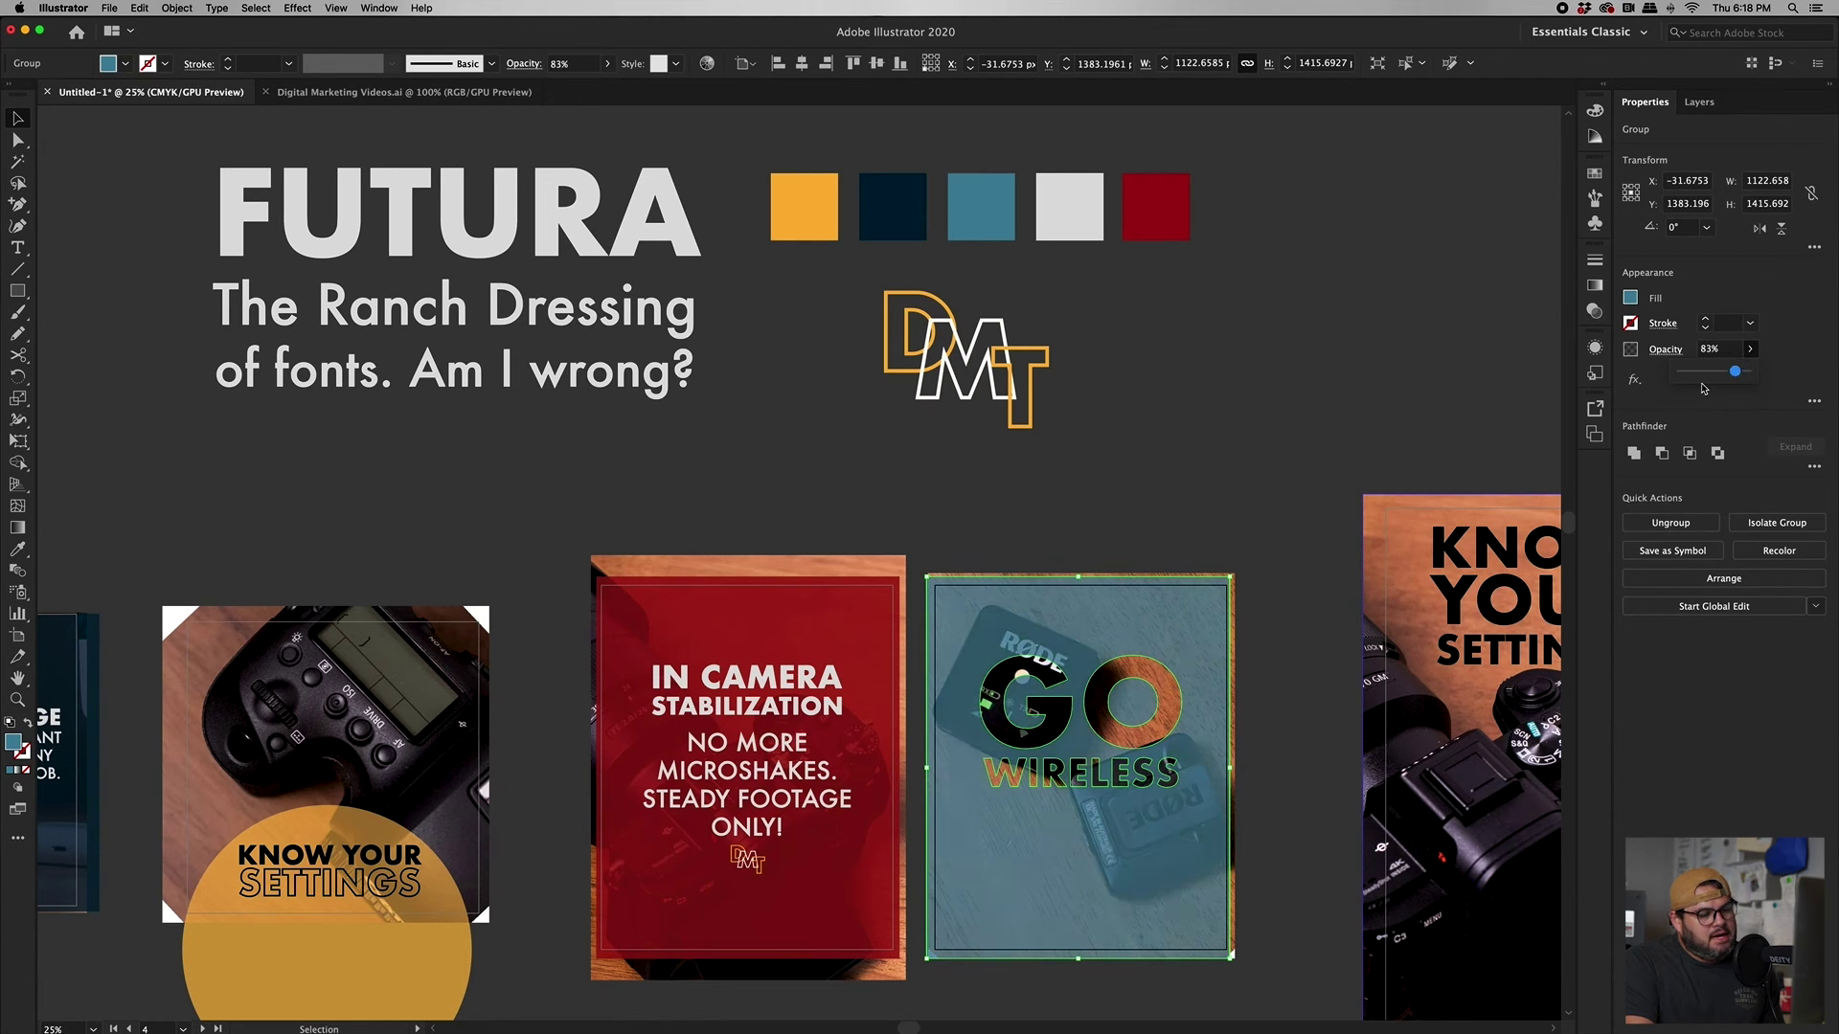
left_click(1379, 454)
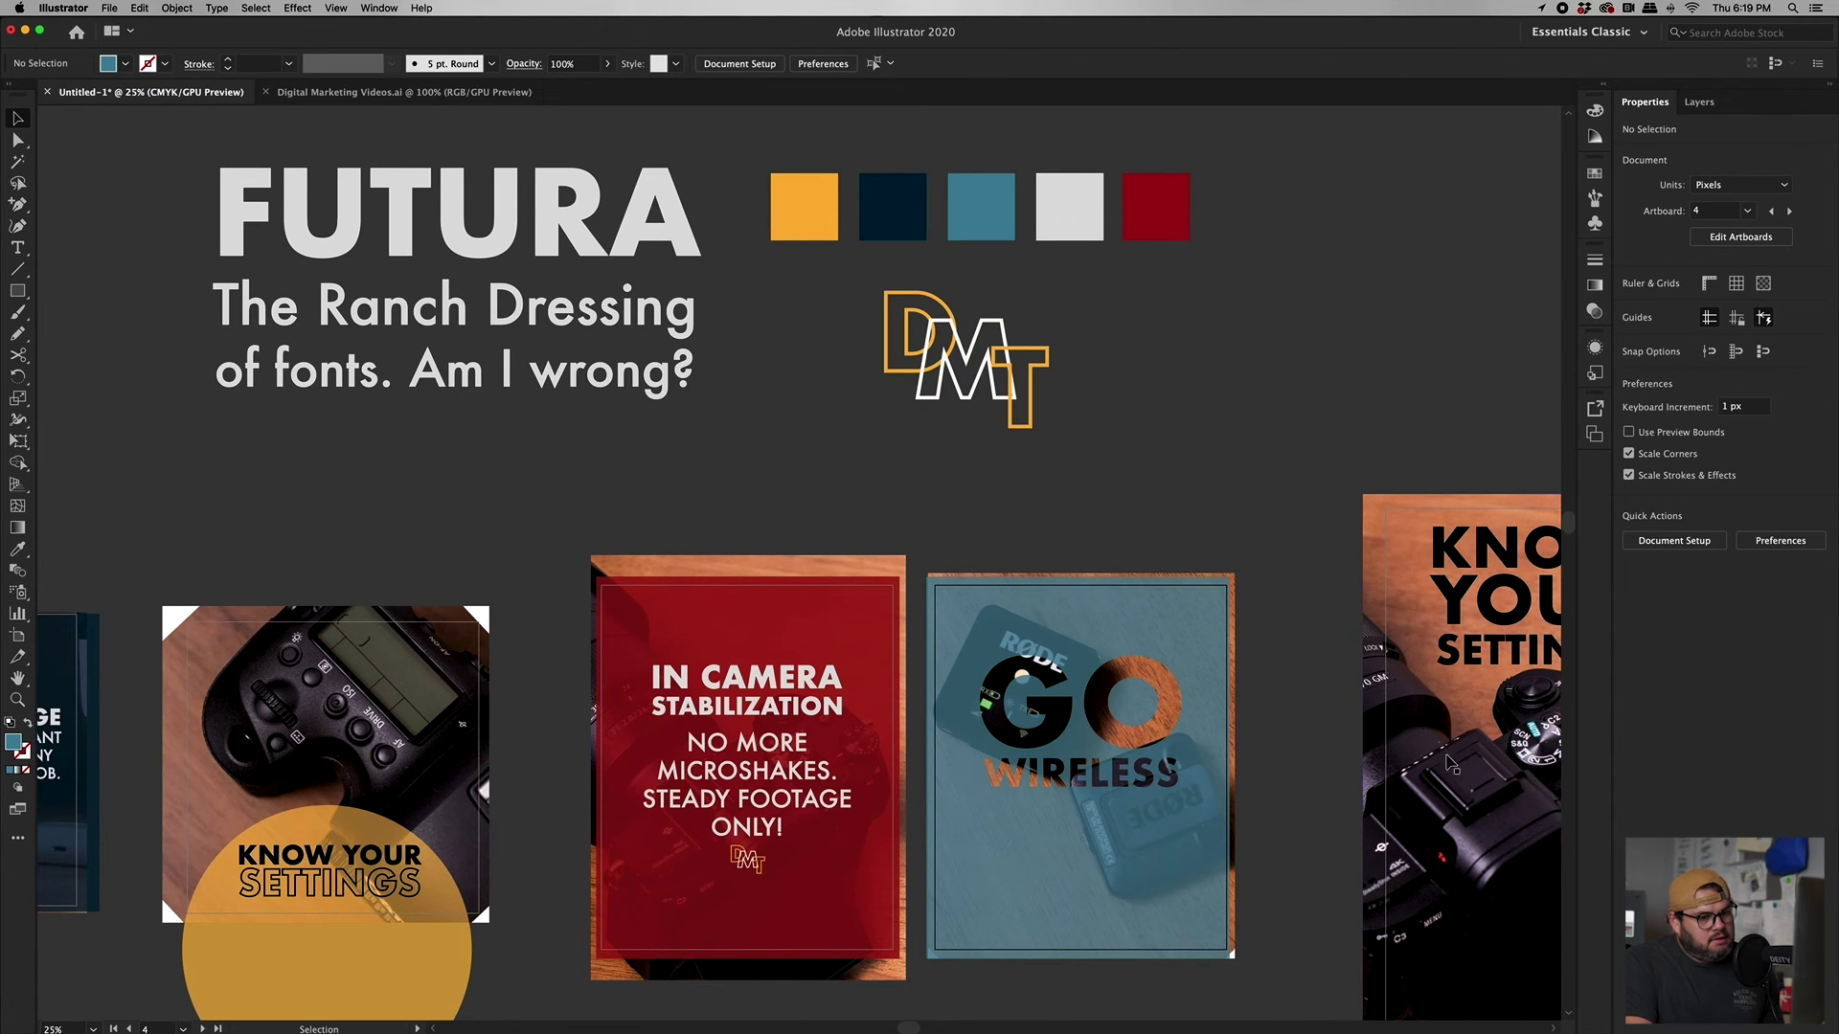
left_click(1204, 721)
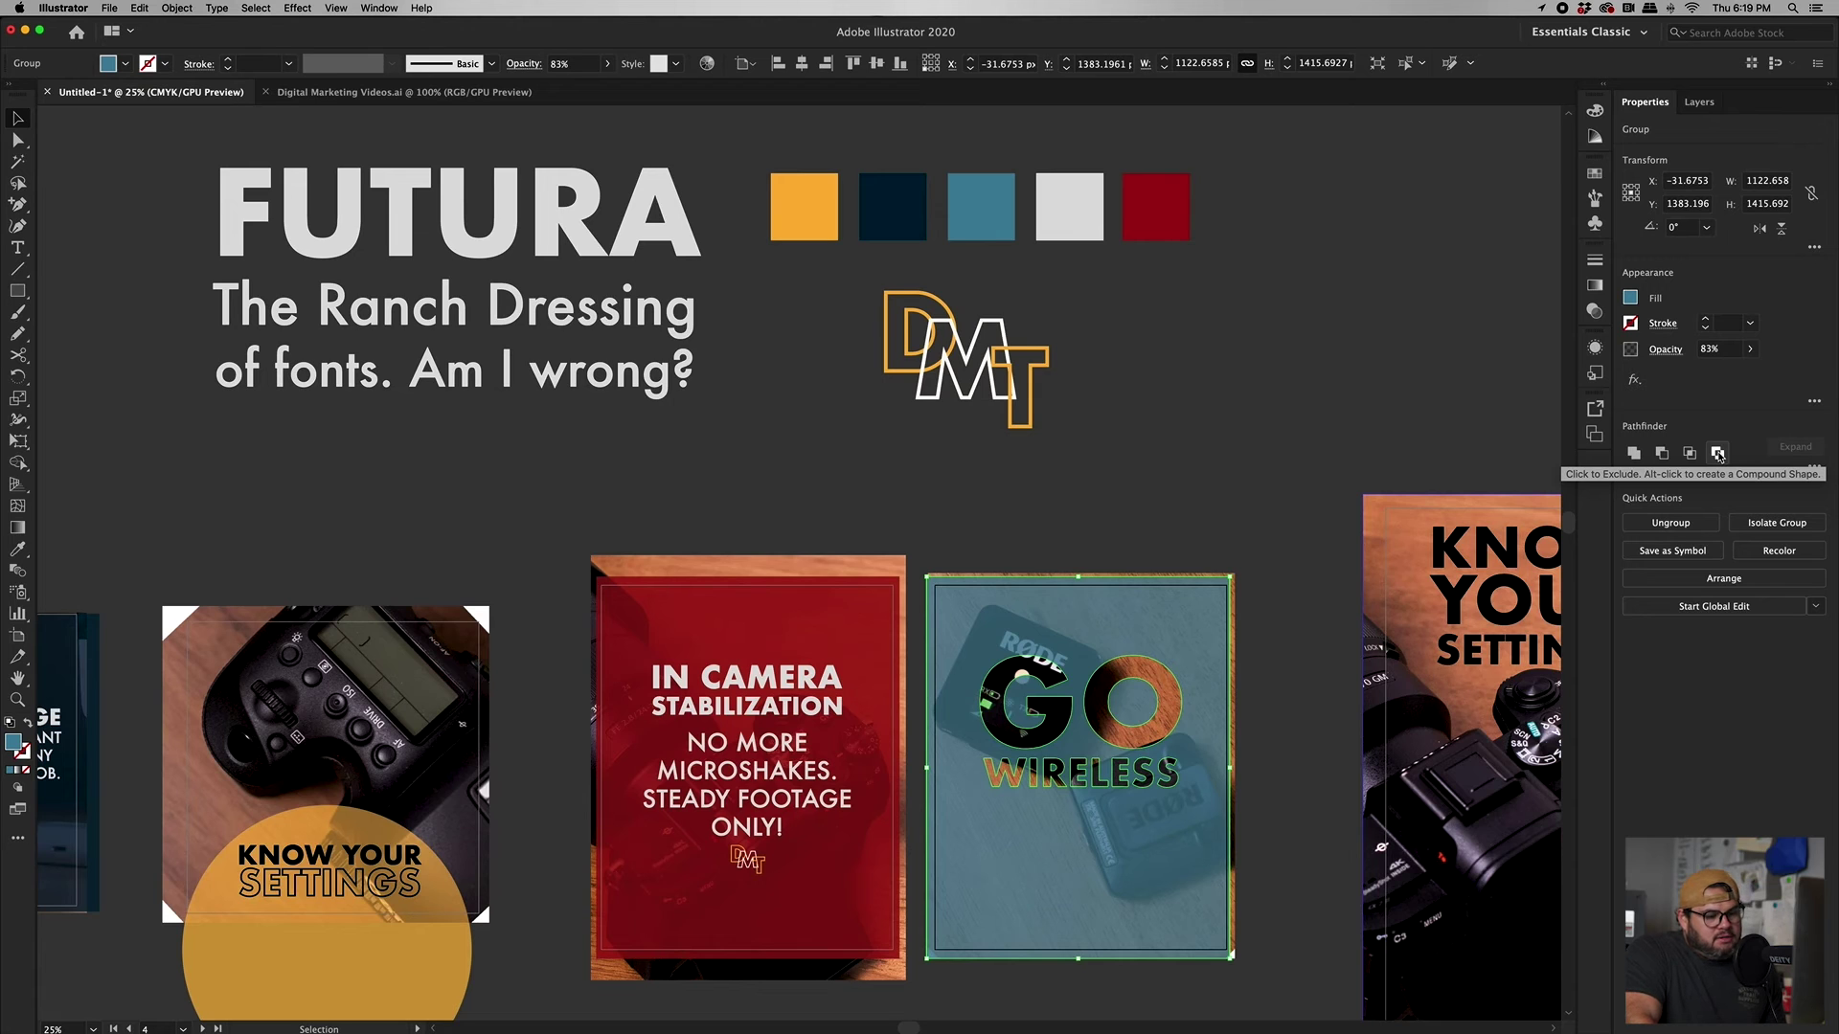
left_click(1222, 521)
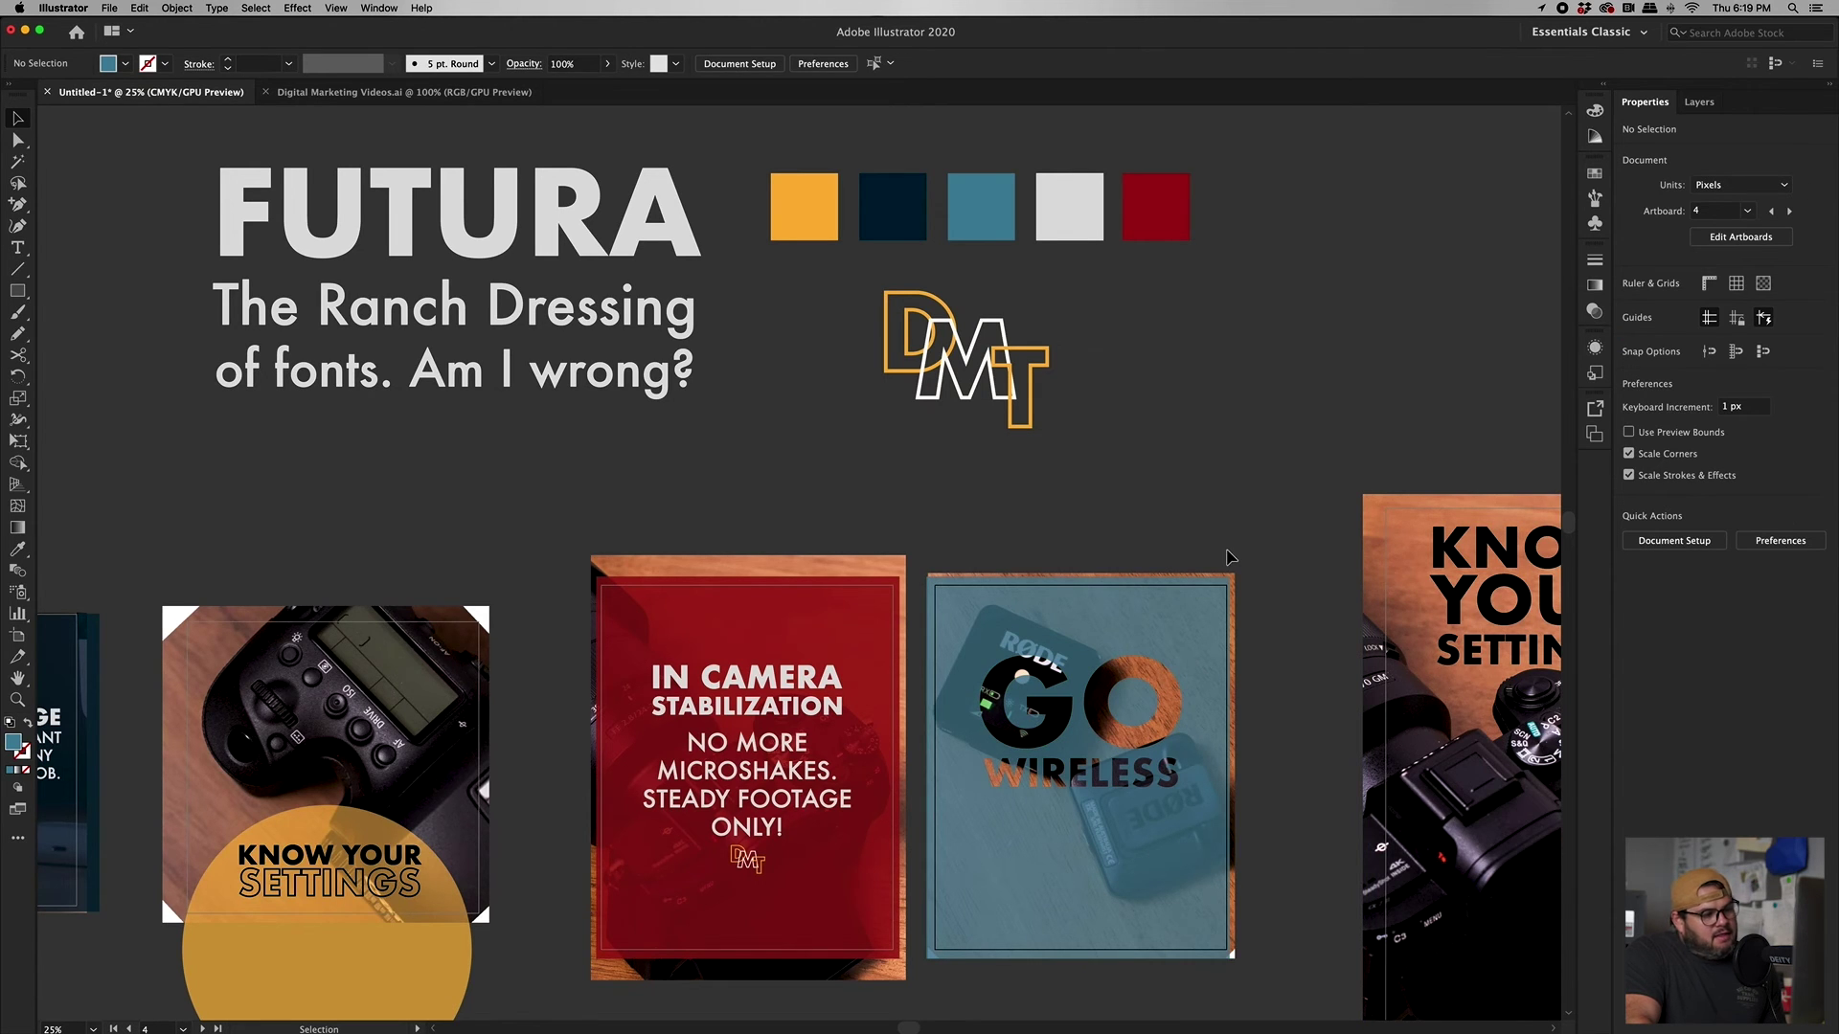
- Swap fill and stroke on all three KNOW YOUR SETTINGS heading lines of the tall camera design, leaving black outlines only
scroll(1229, 556, "right", 10)
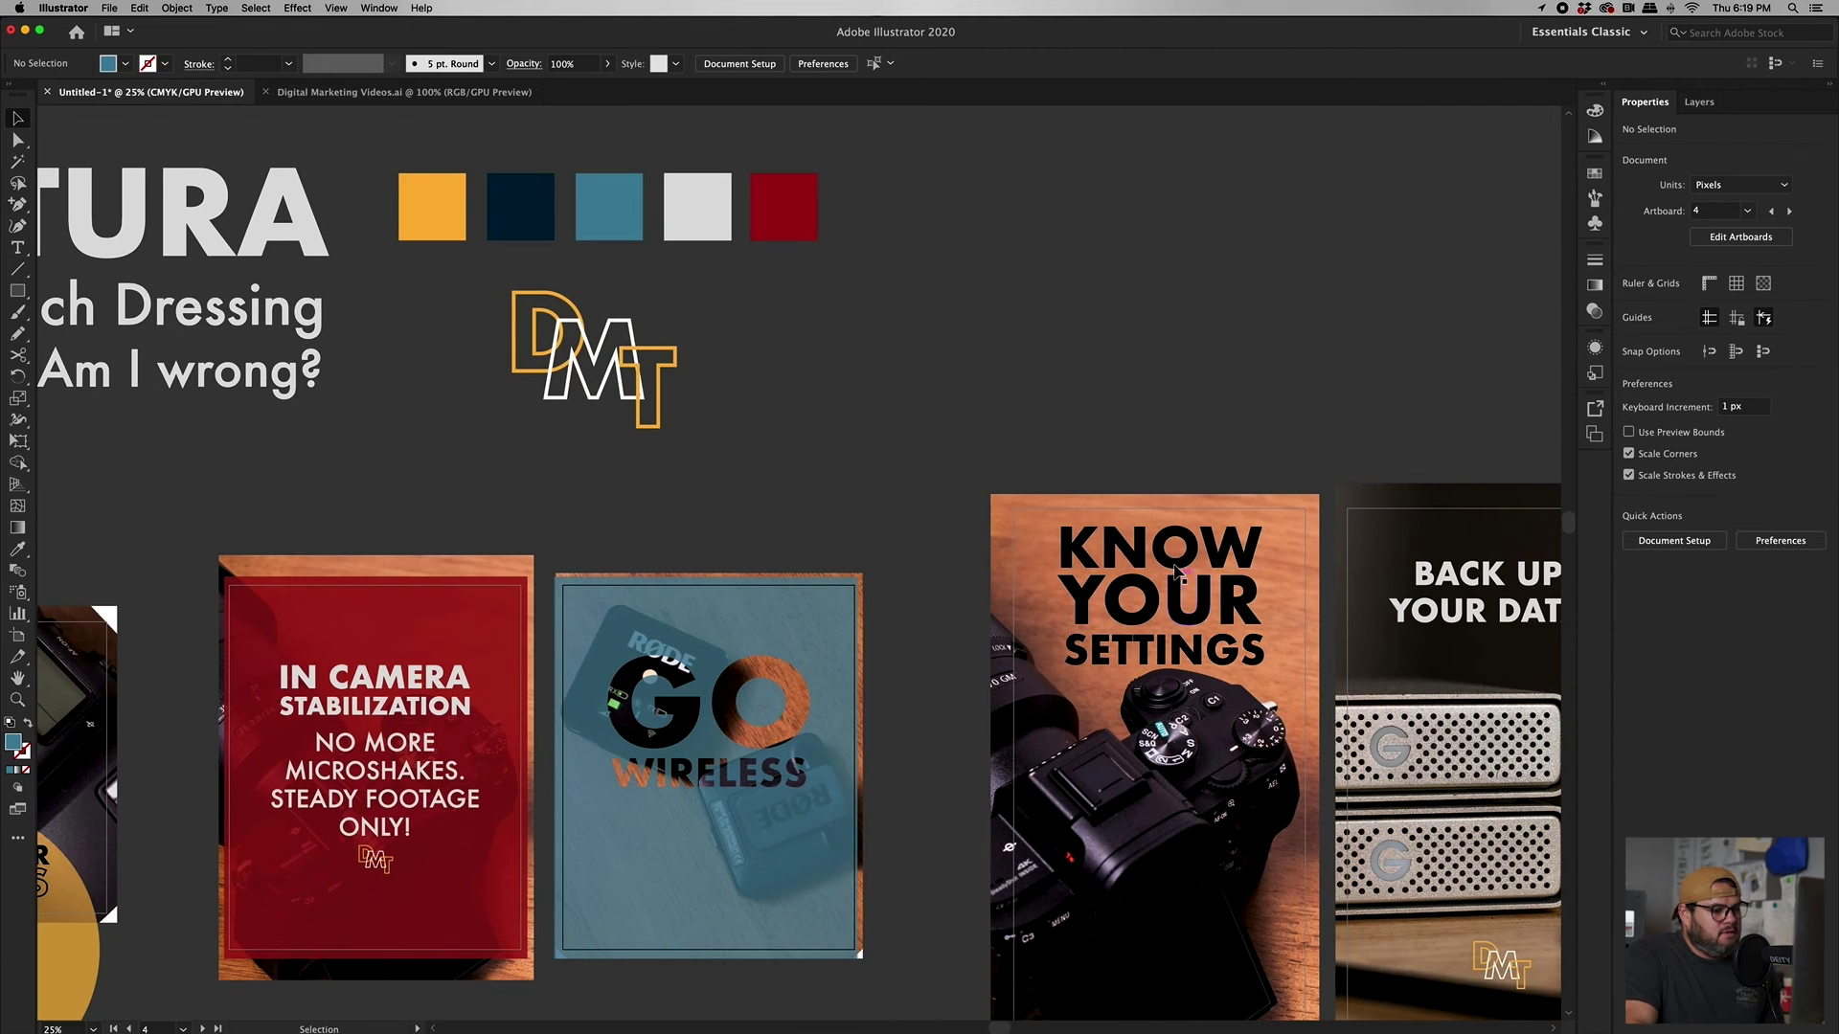
left_click(1175, 571)
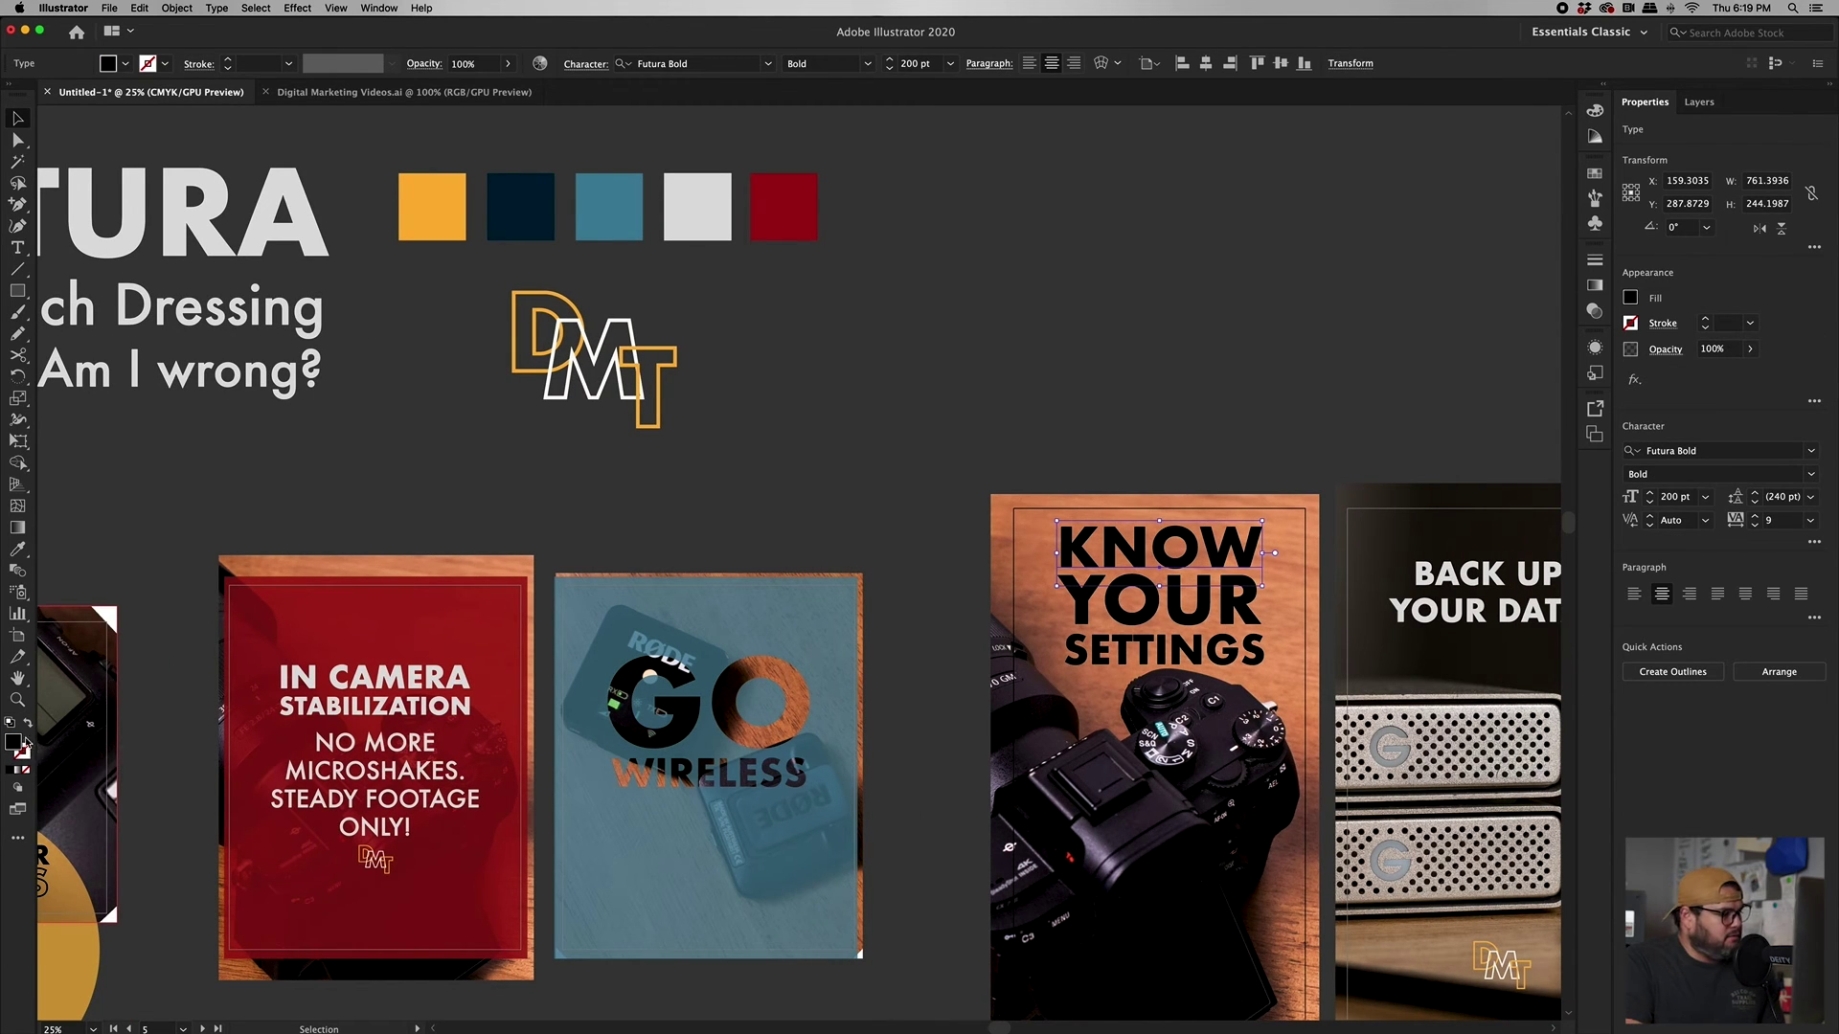
left_click(1174, 609, "shift")
left_click(1176, 657, "shift")
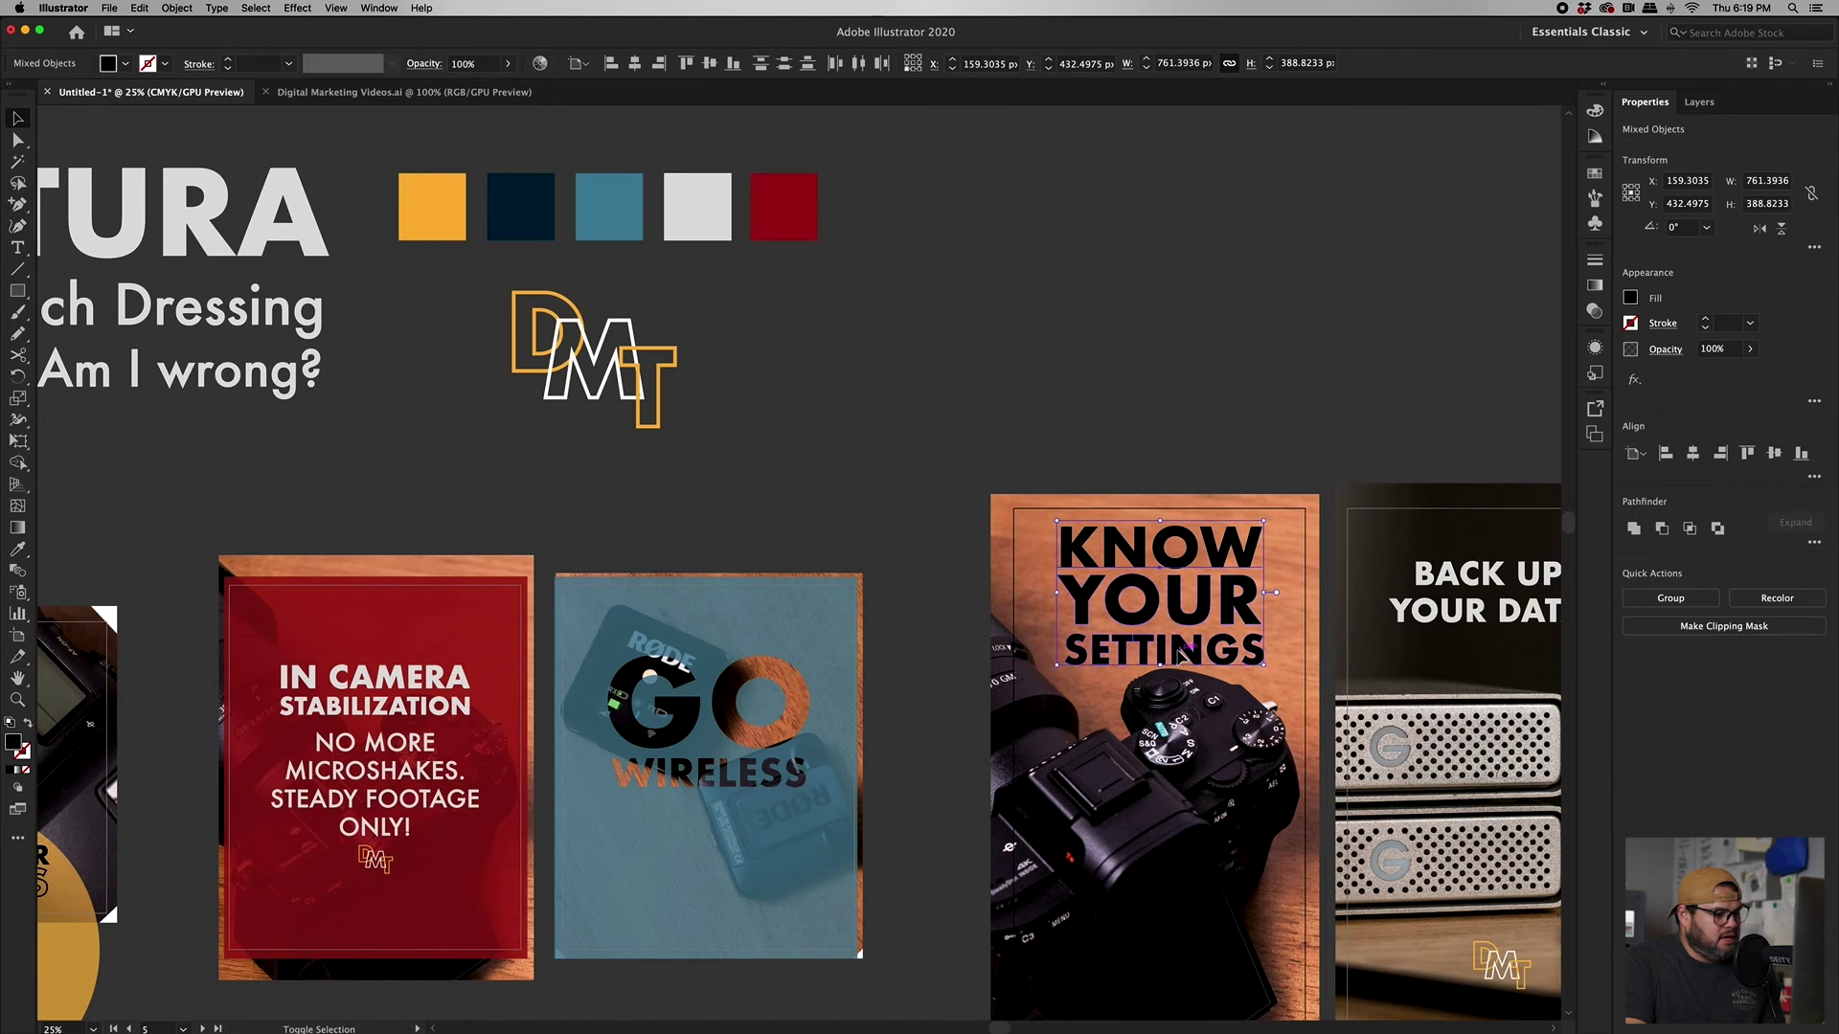
left_click(27, 726)
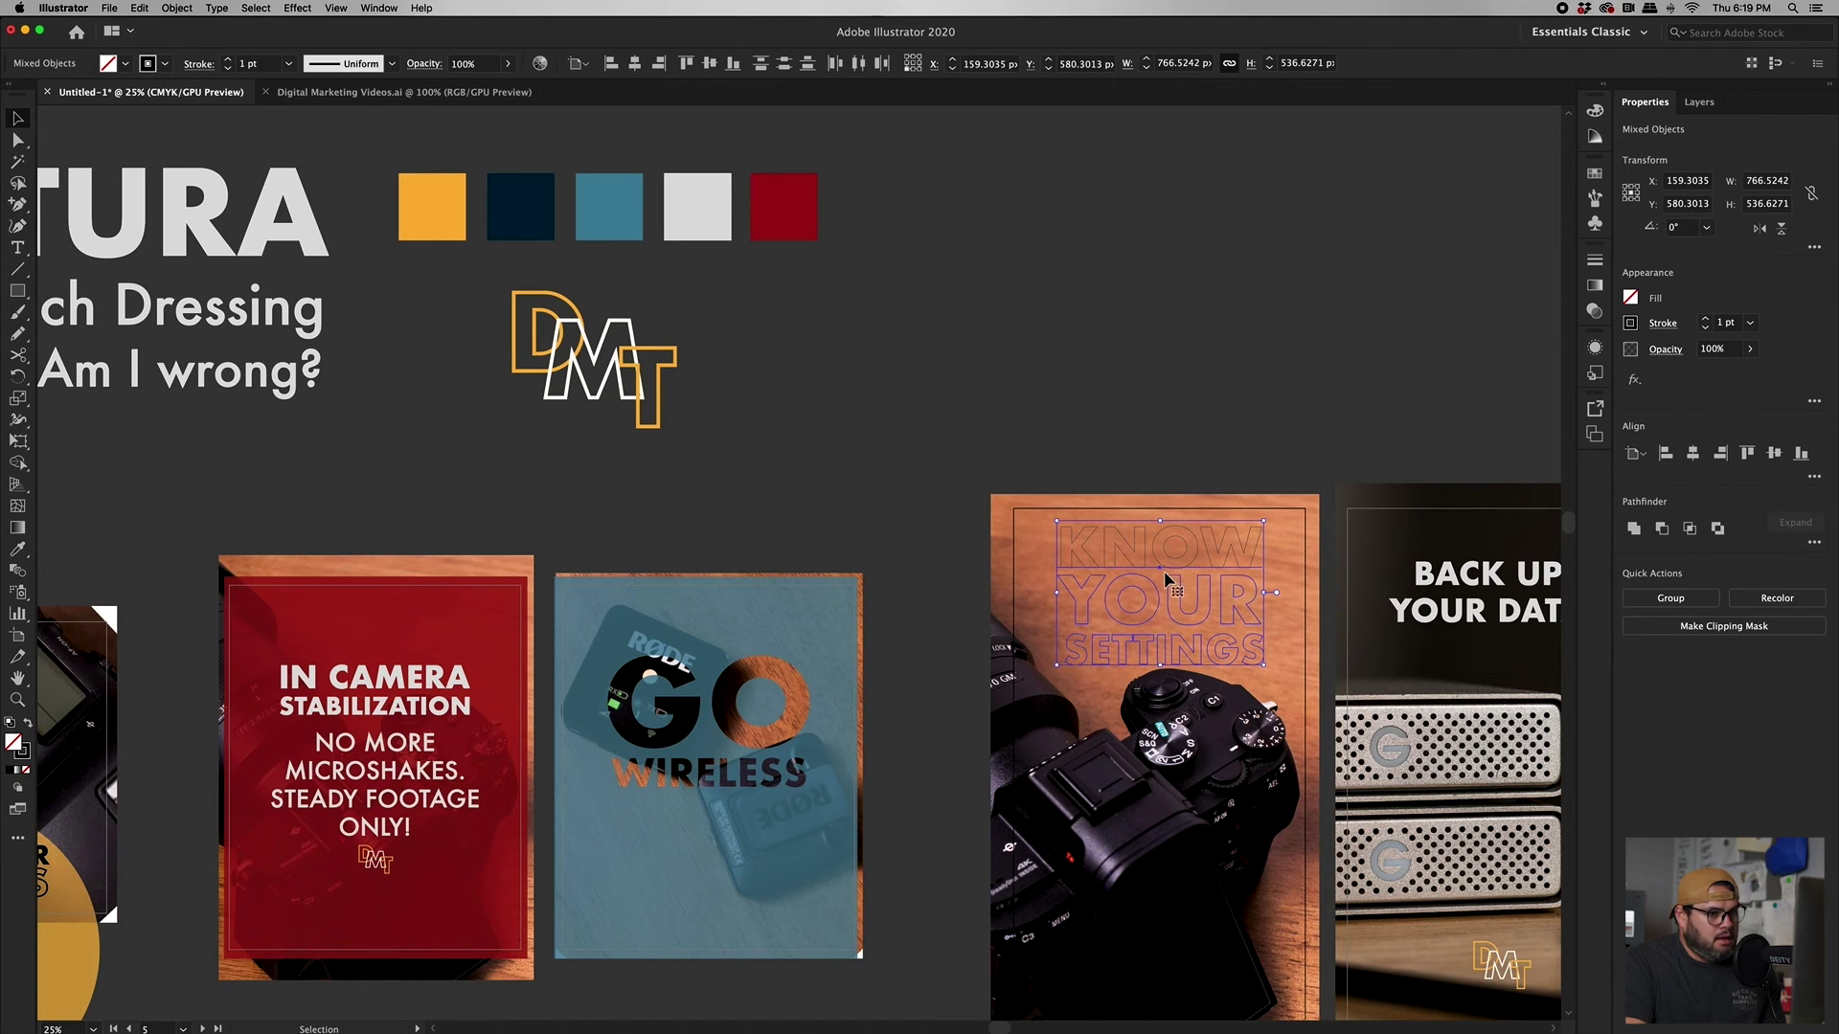
- Set the stroke weight of the outlined KNOW YOUR SETTINGS heading to 9 pt
left_click(1707, 320)
left_click(1706, 320)
left_click(1706, 320)
left_click(1706, 320)
left_click(1707, 319)
left_click(1706, 320)
left_click(1707, 320)
left_click(1707, 320)
left_click(1411, 361)
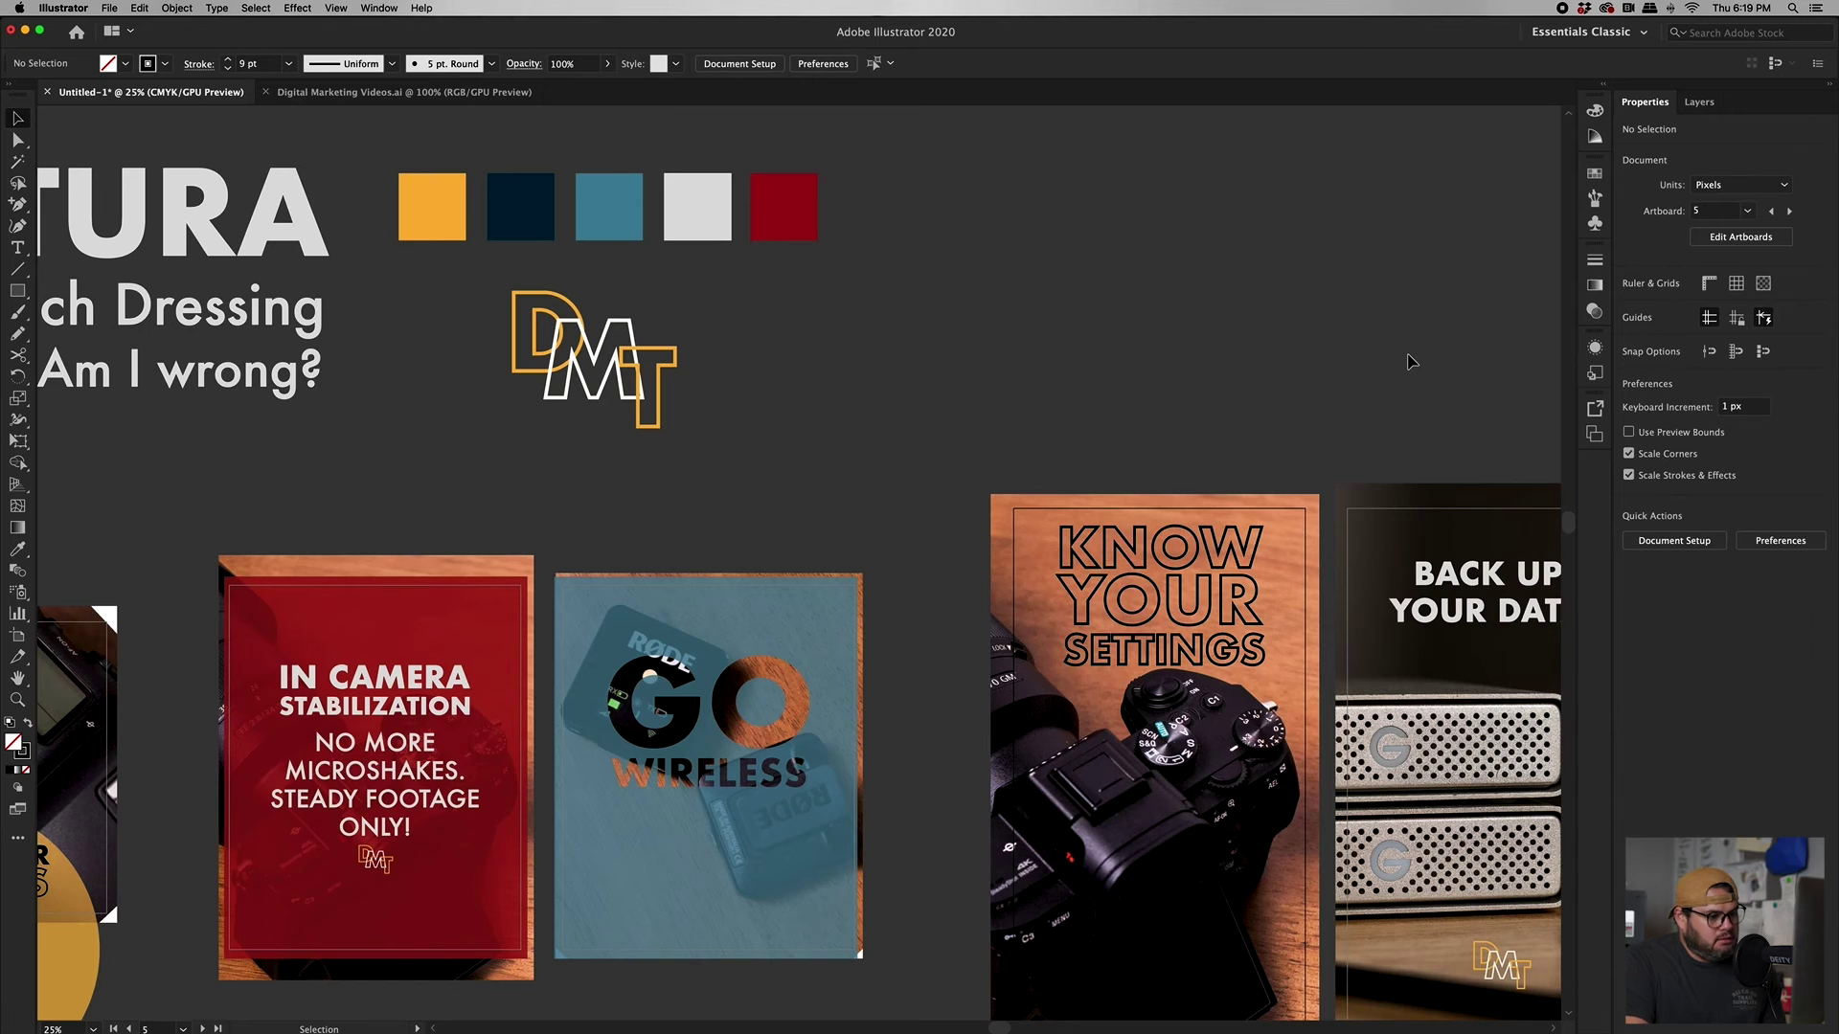
- Select the BACK UP YOUR DATA heading on the hard drive design and look through the effects available for it
scroll(1213, 652, "right", 5)
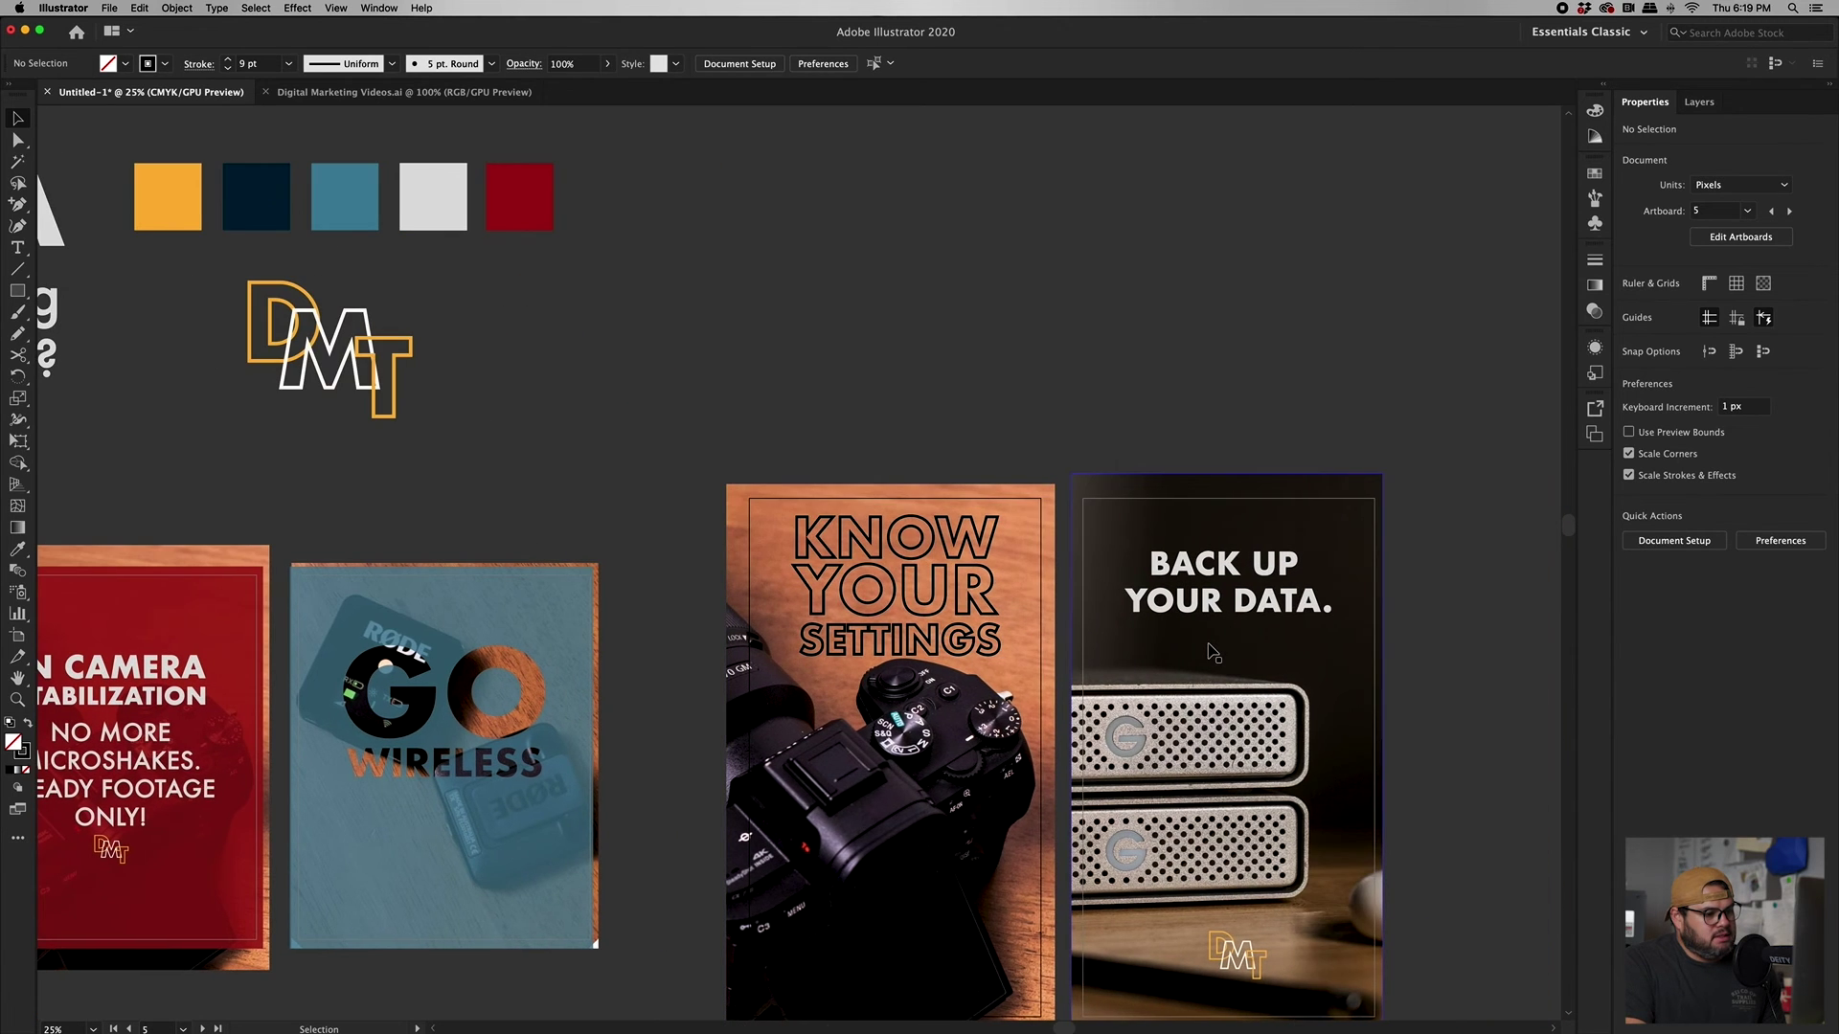
left_click(1266, 613)
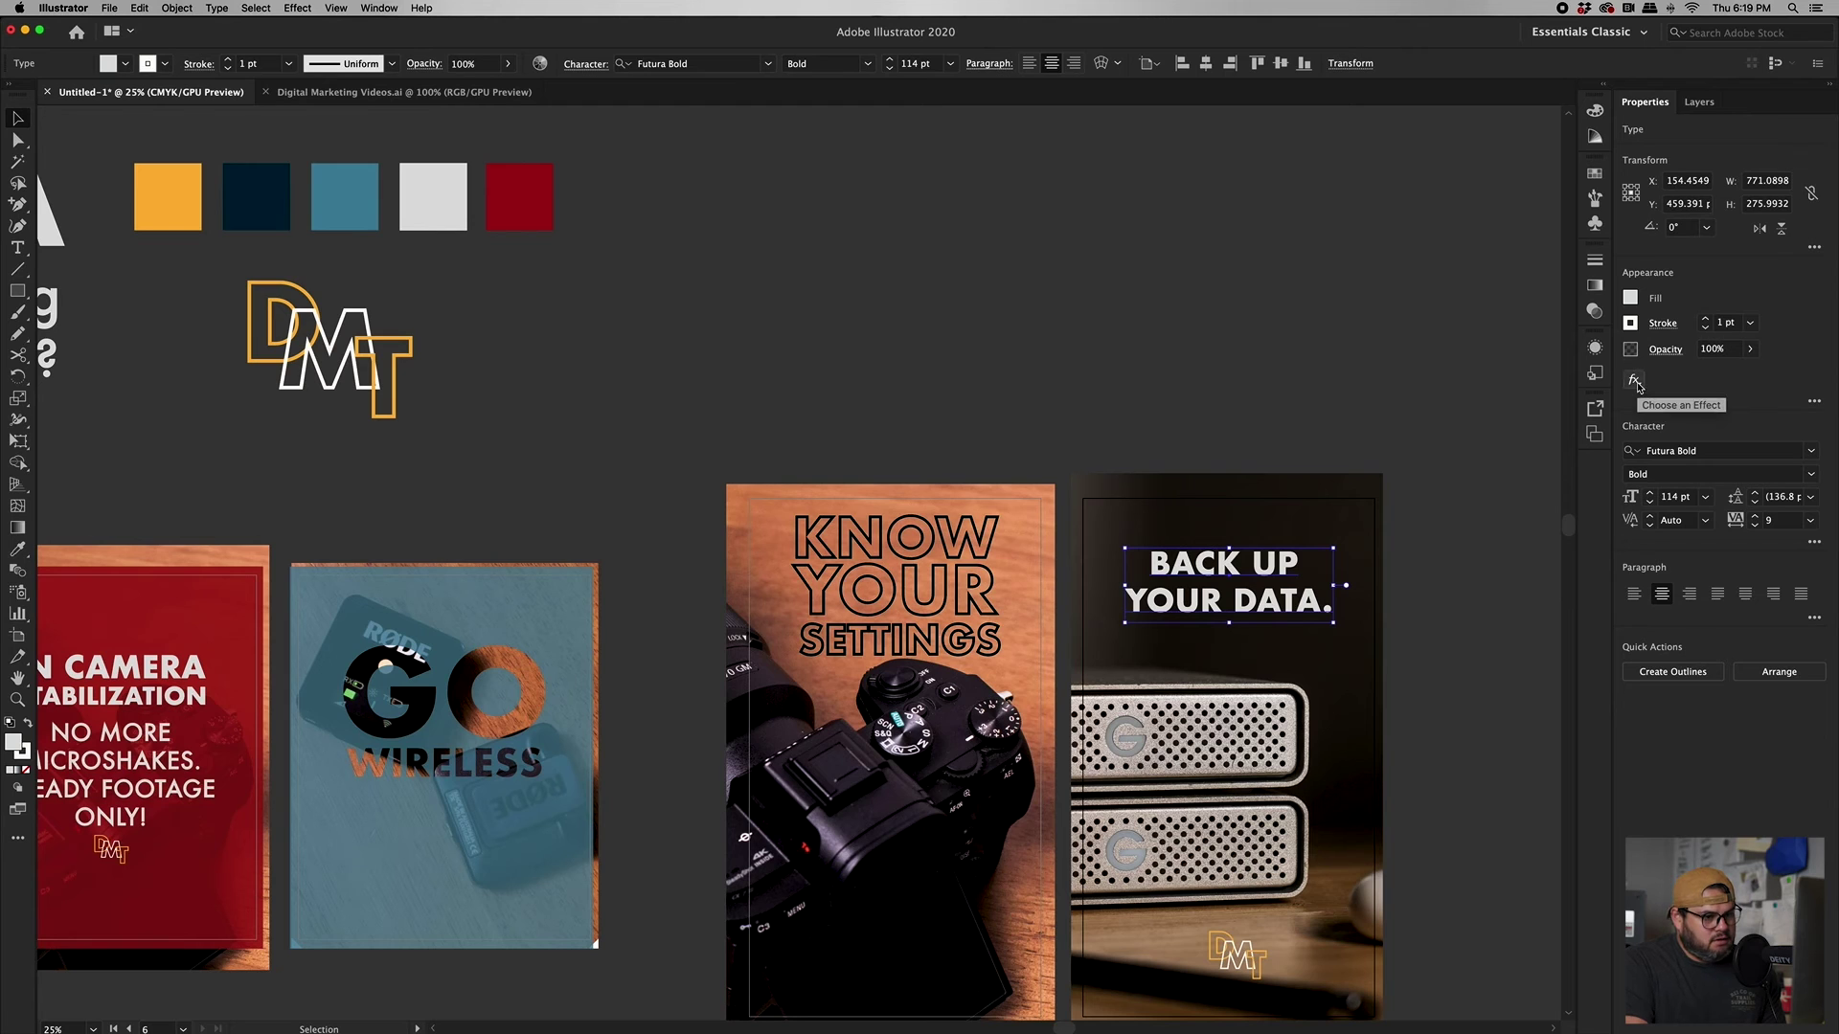
left_click(1636, 382)
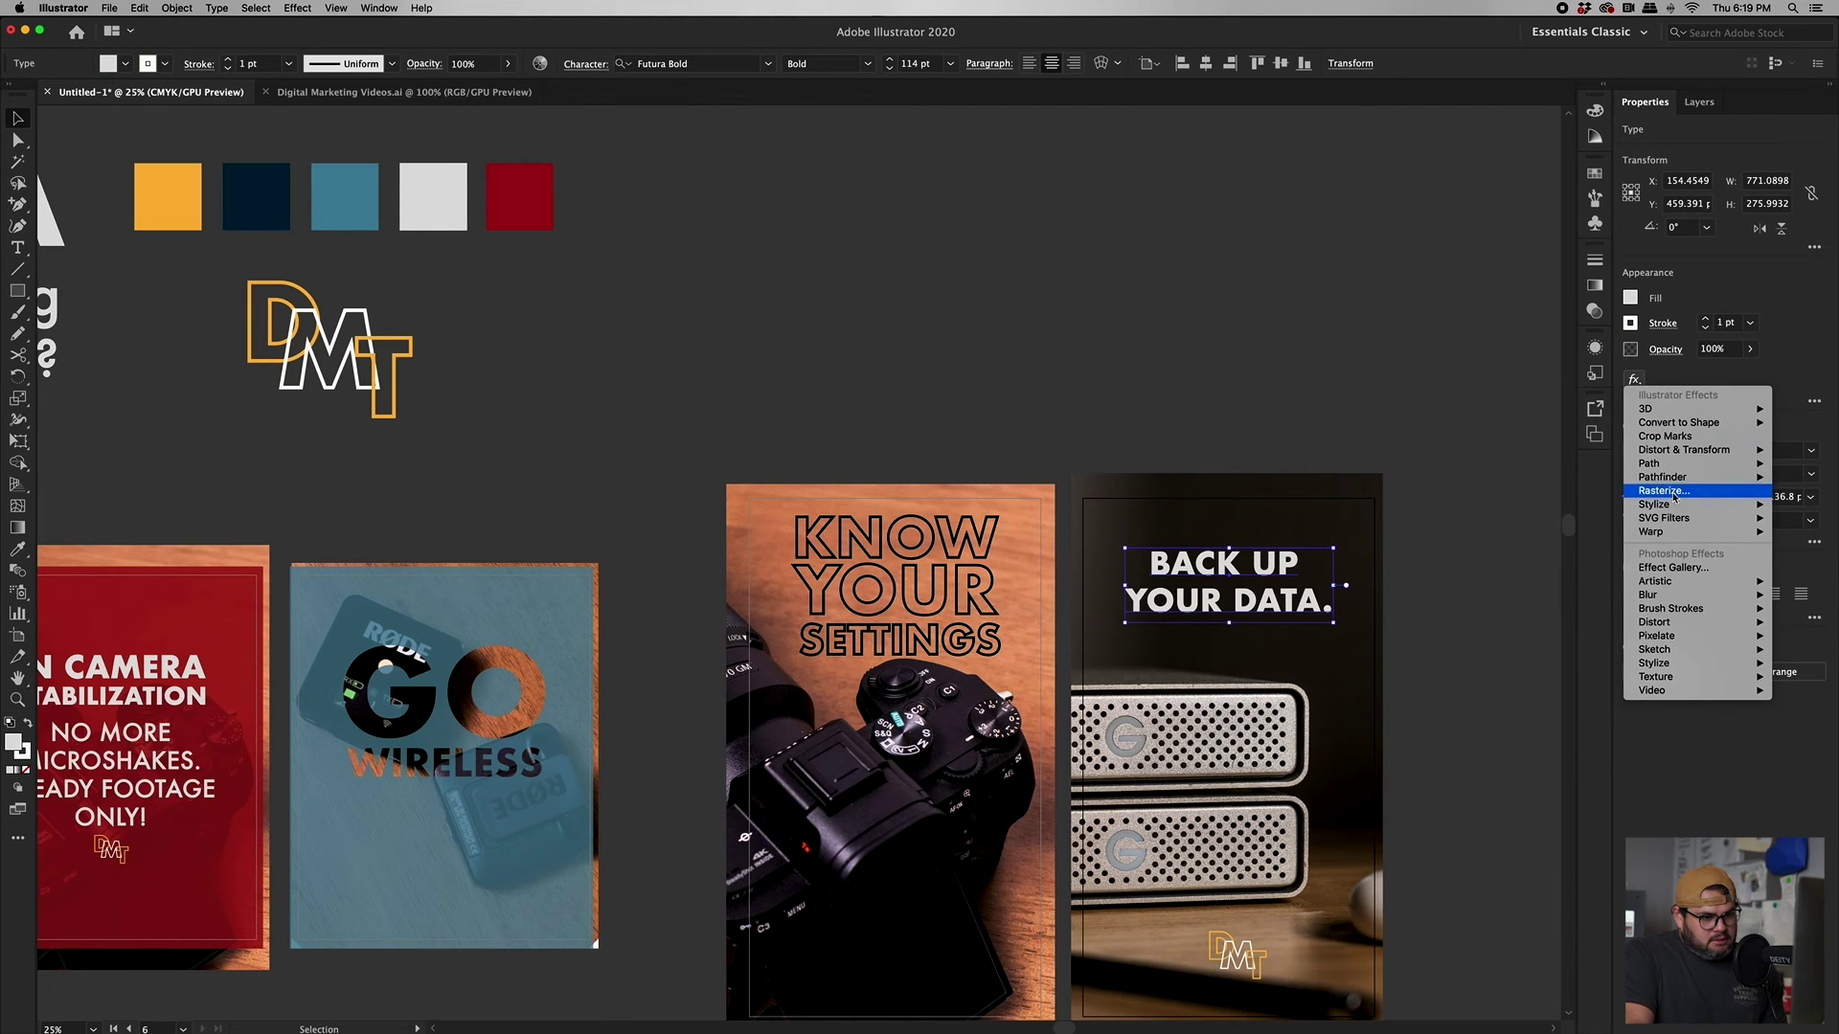
mouse_move(1694, 591)
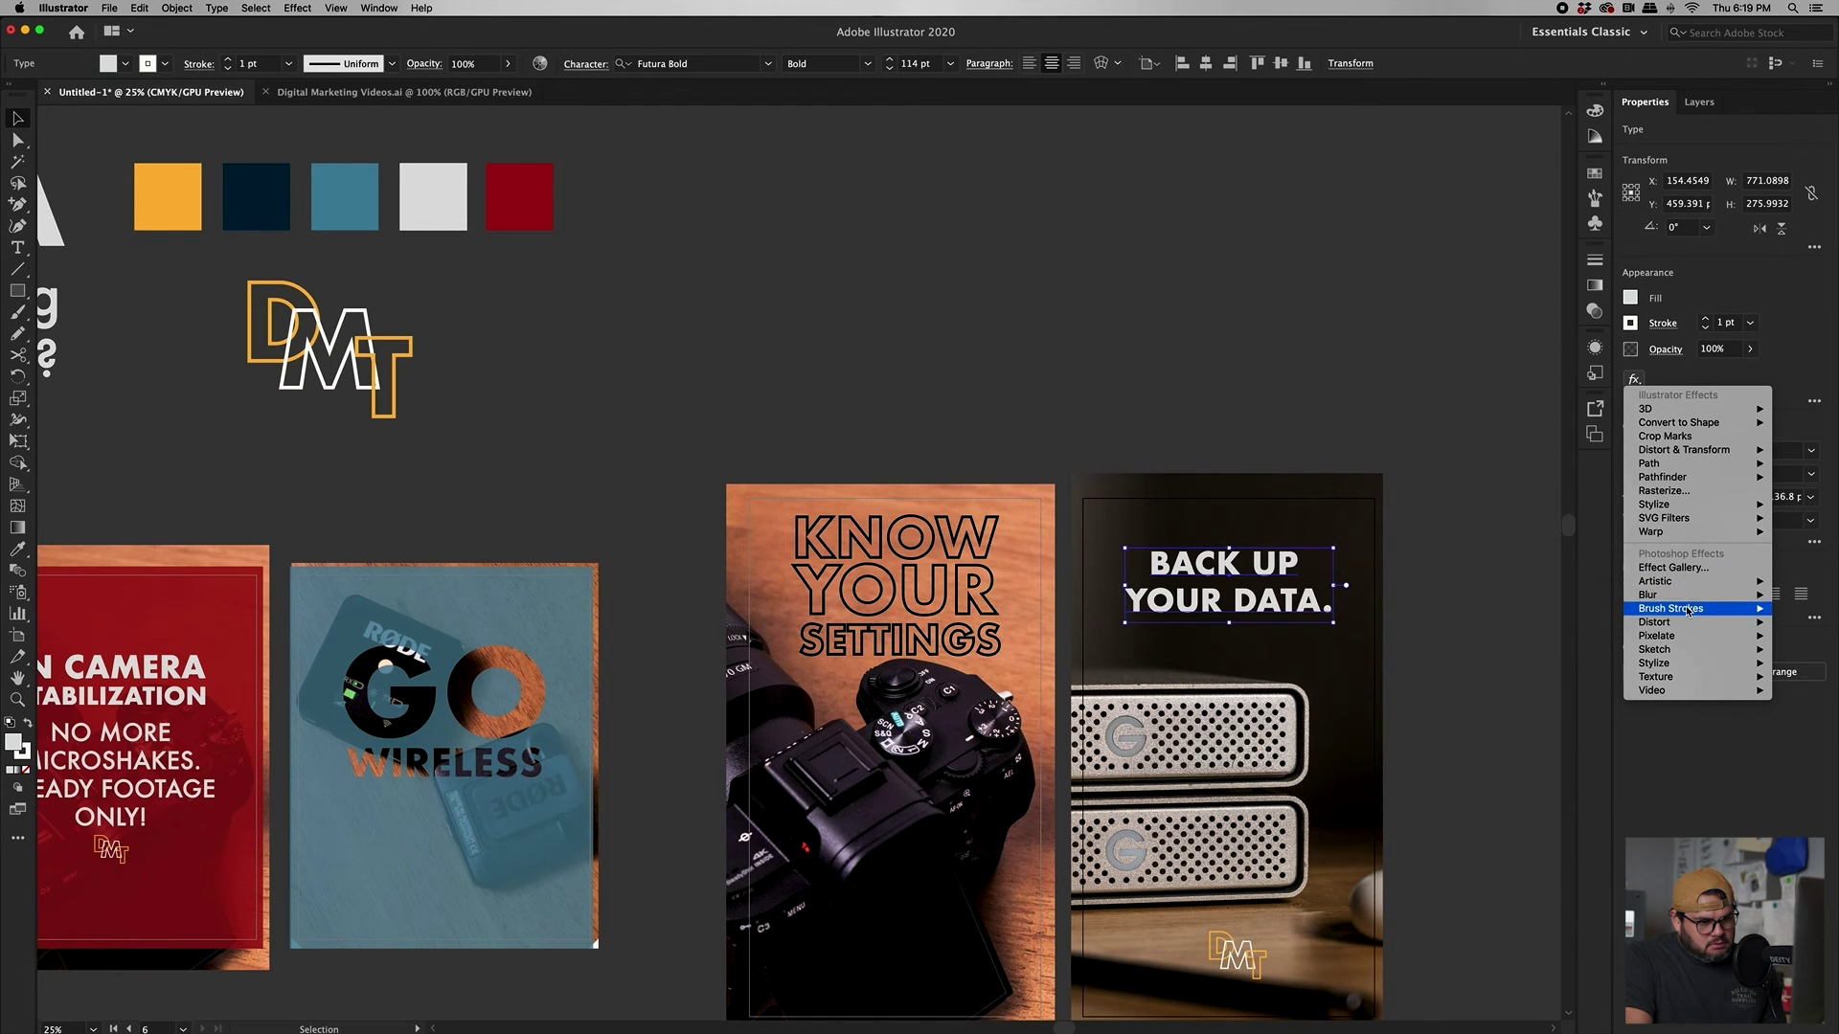
mouse_move(1685, 642)
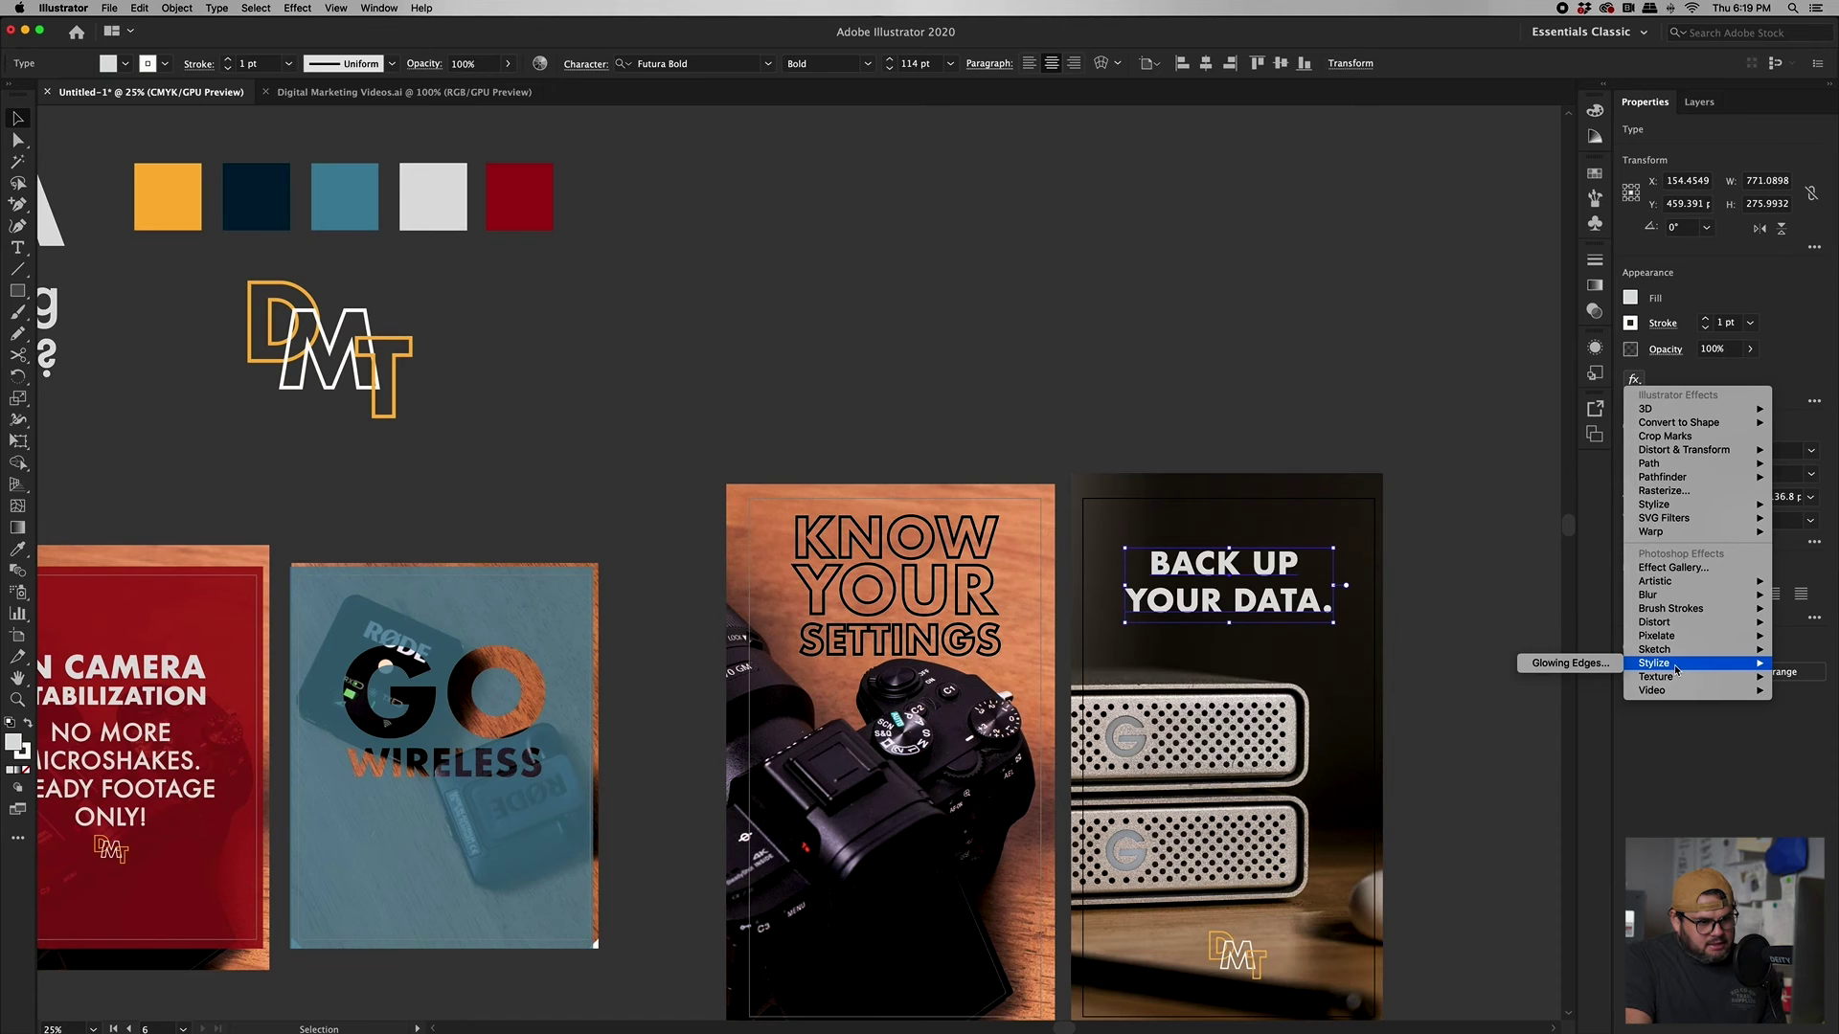
mouse_move(1673, 682)
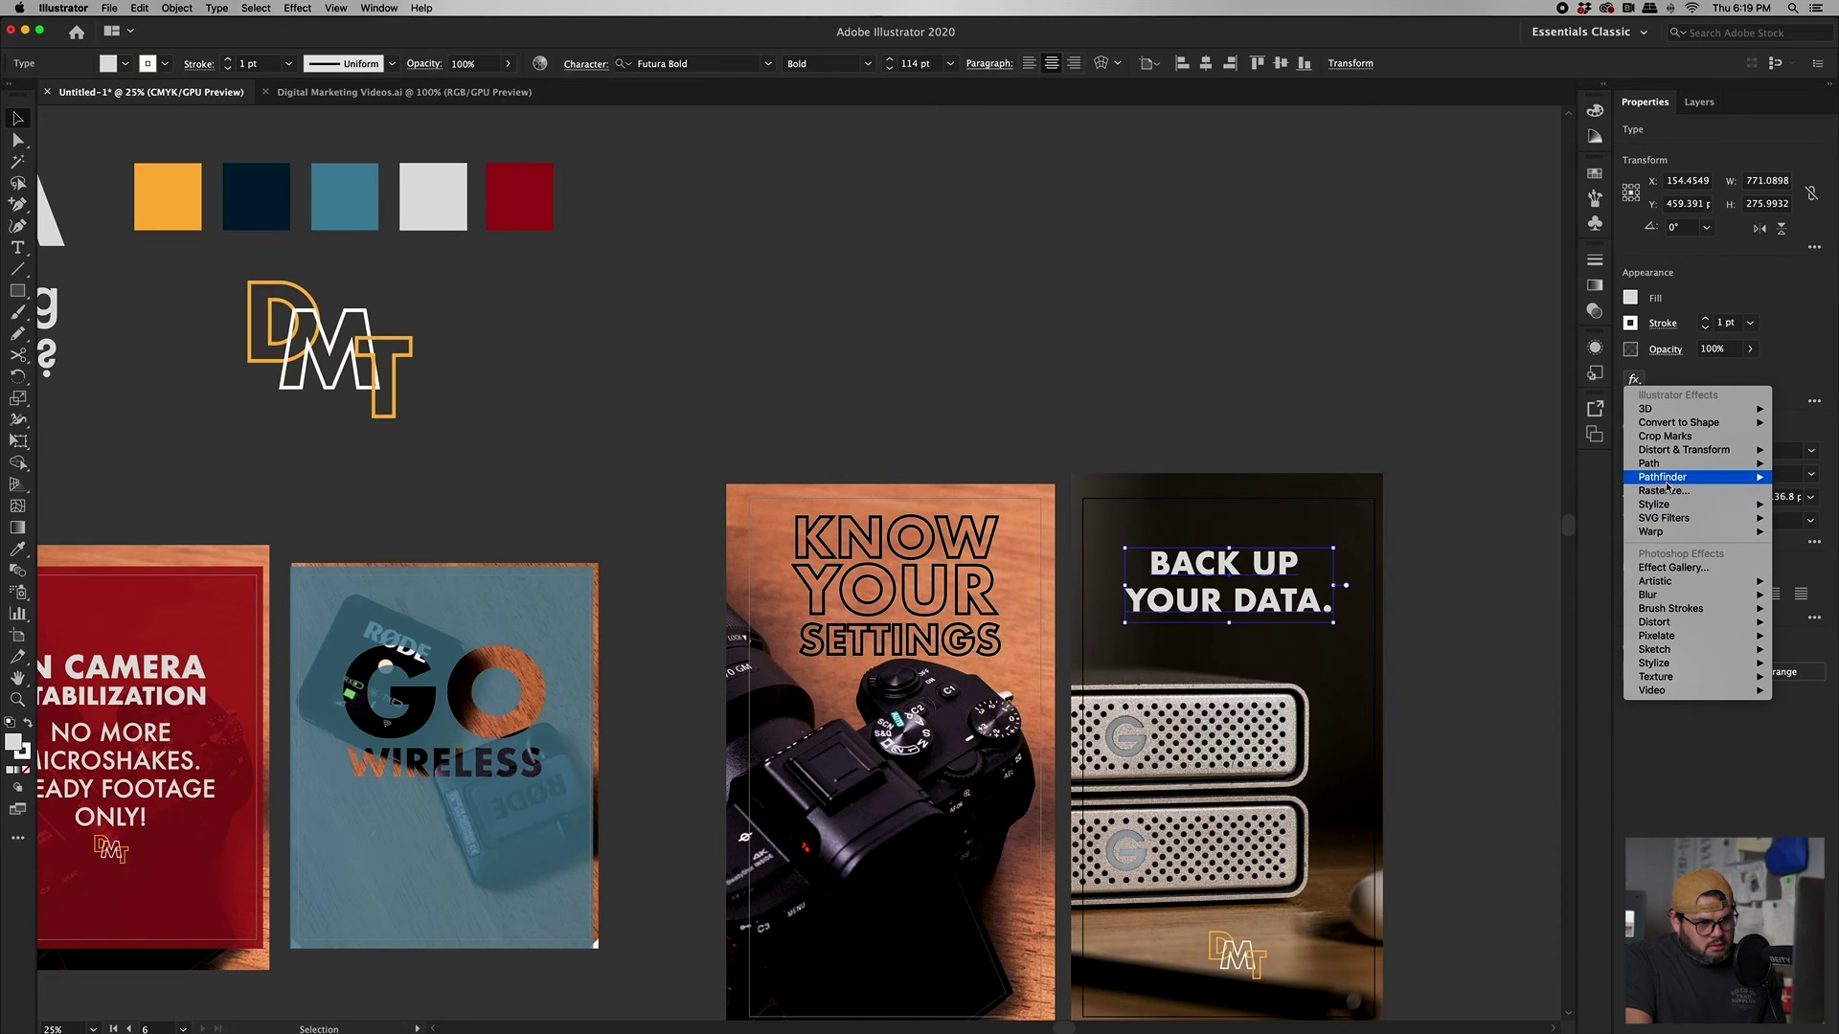
mouse_move(1664, 430)
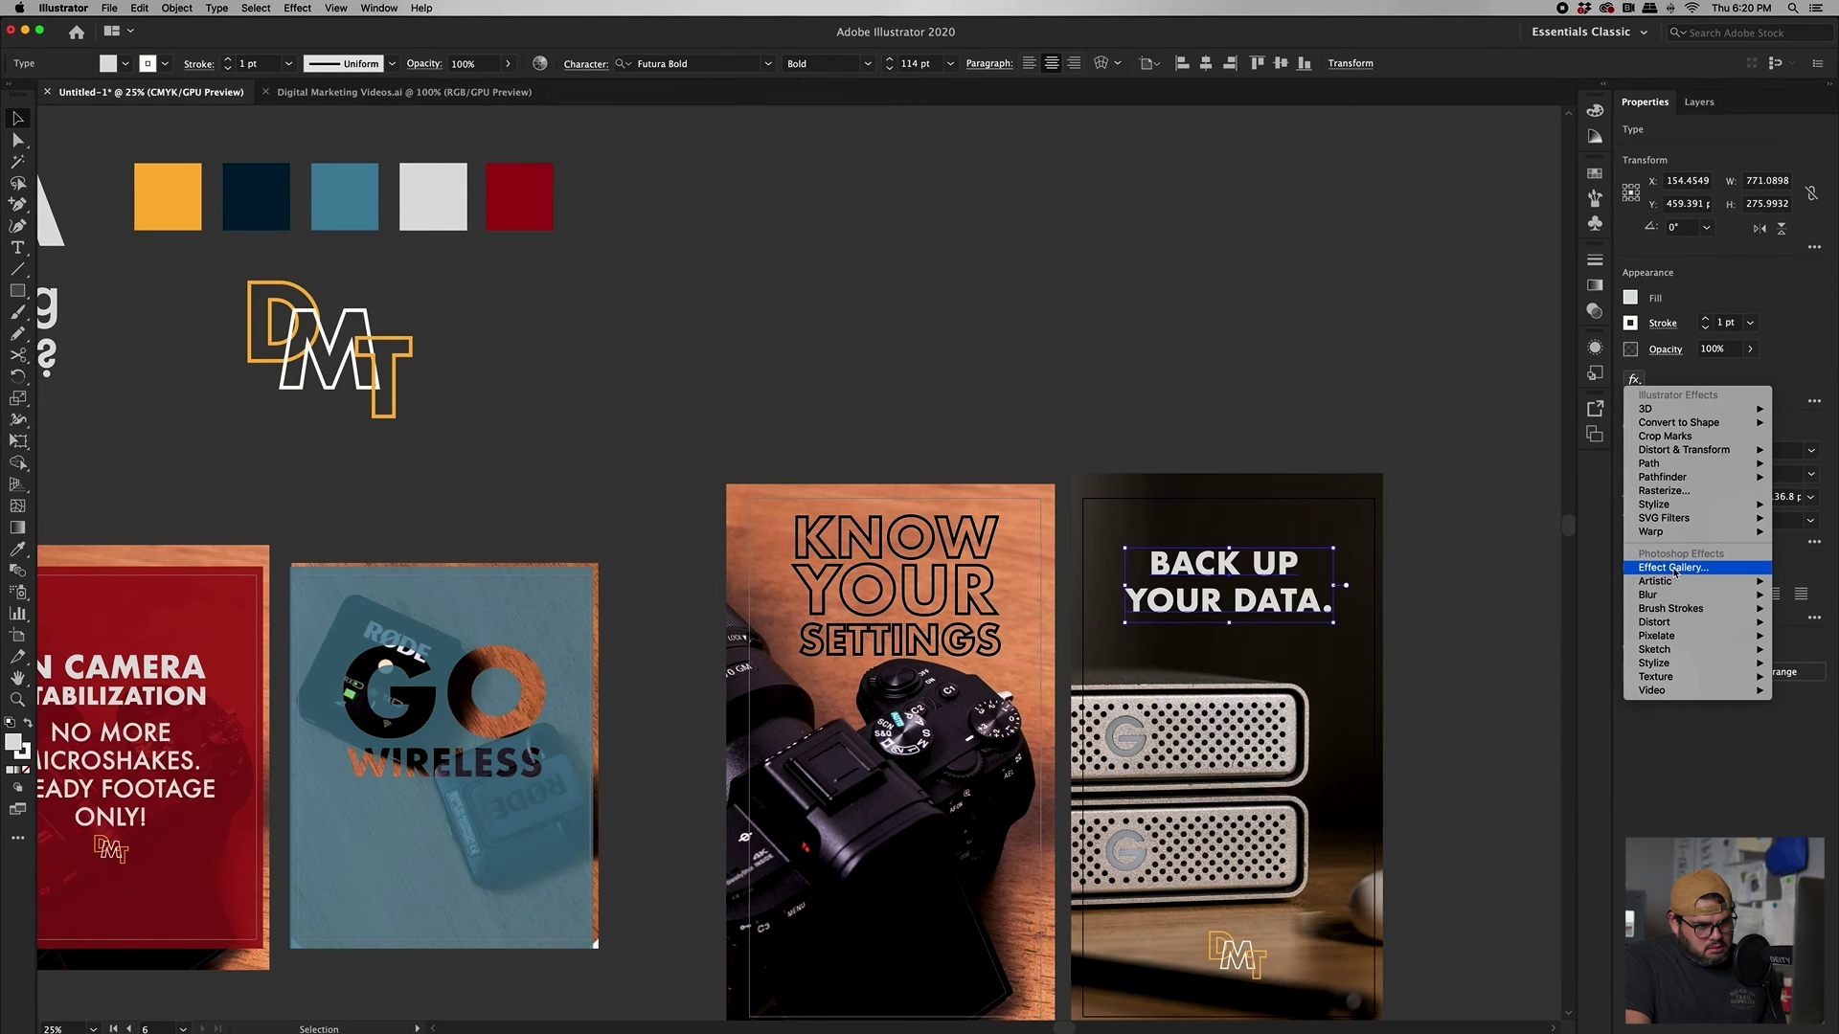
key("Escape")
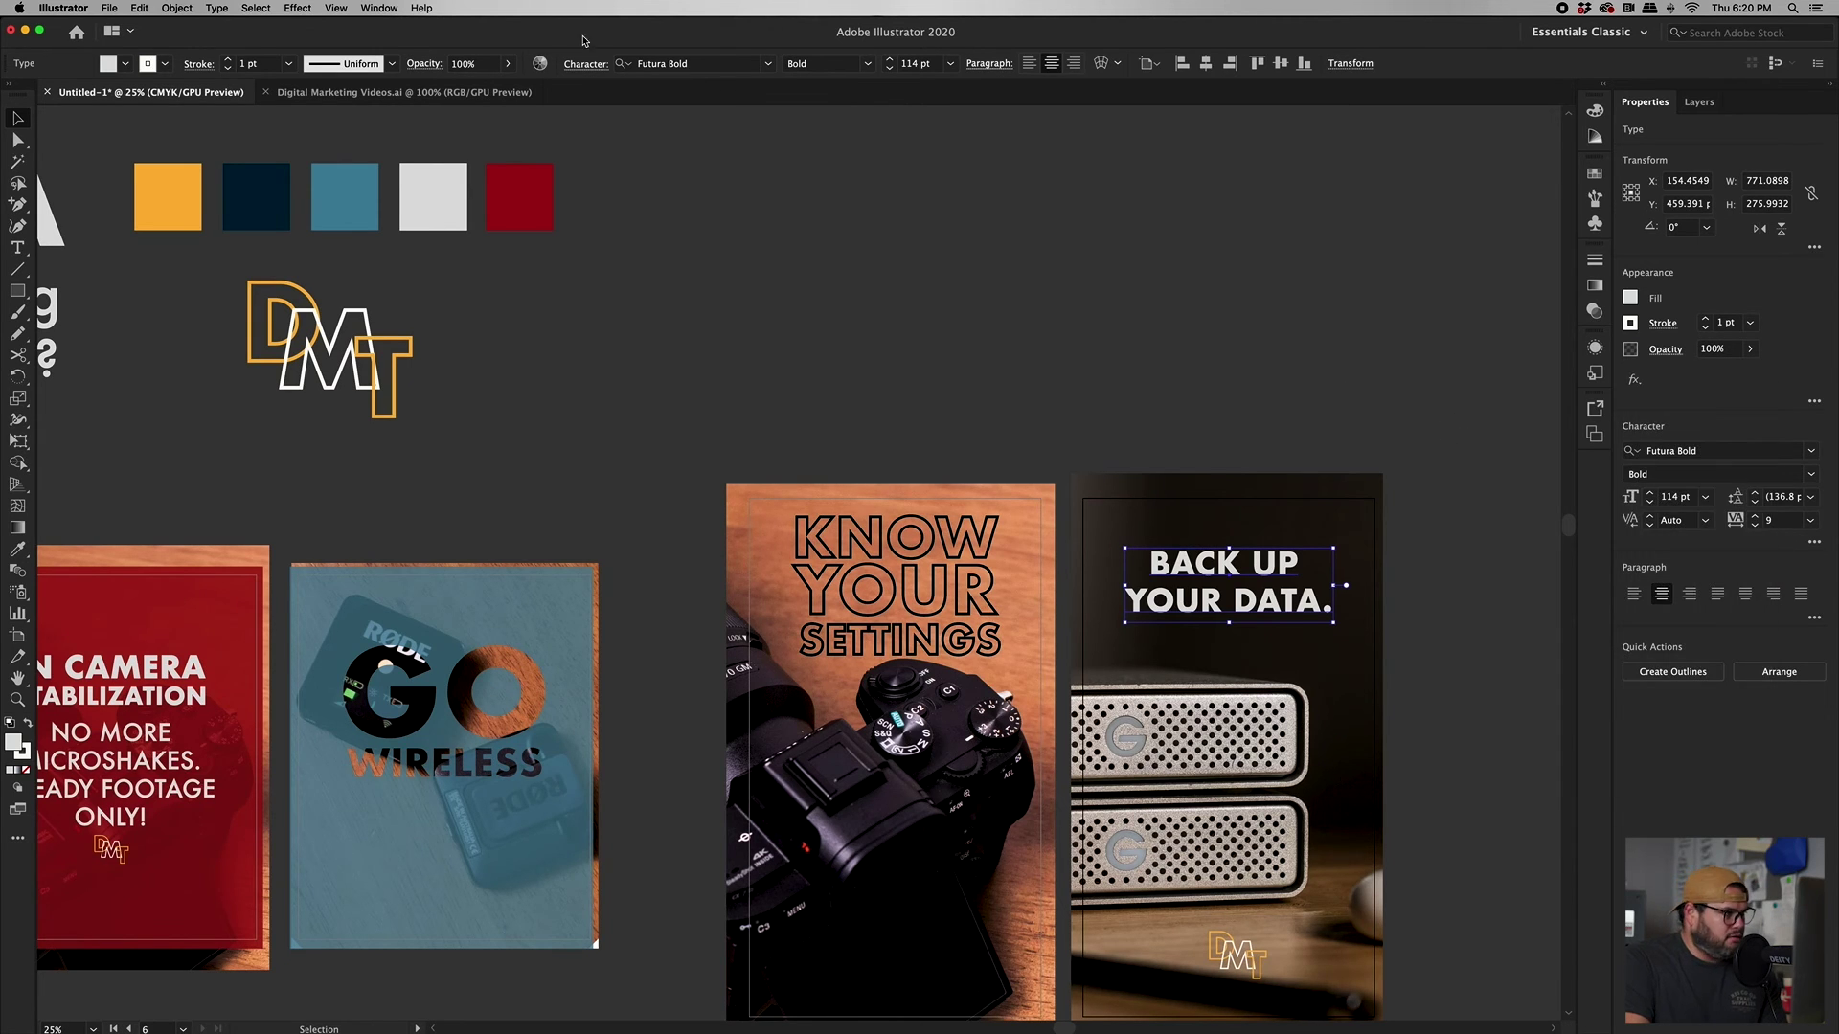
- Search the application's commands for "shadow" to locate the Drop Shadow effect
left_click(423, 9)
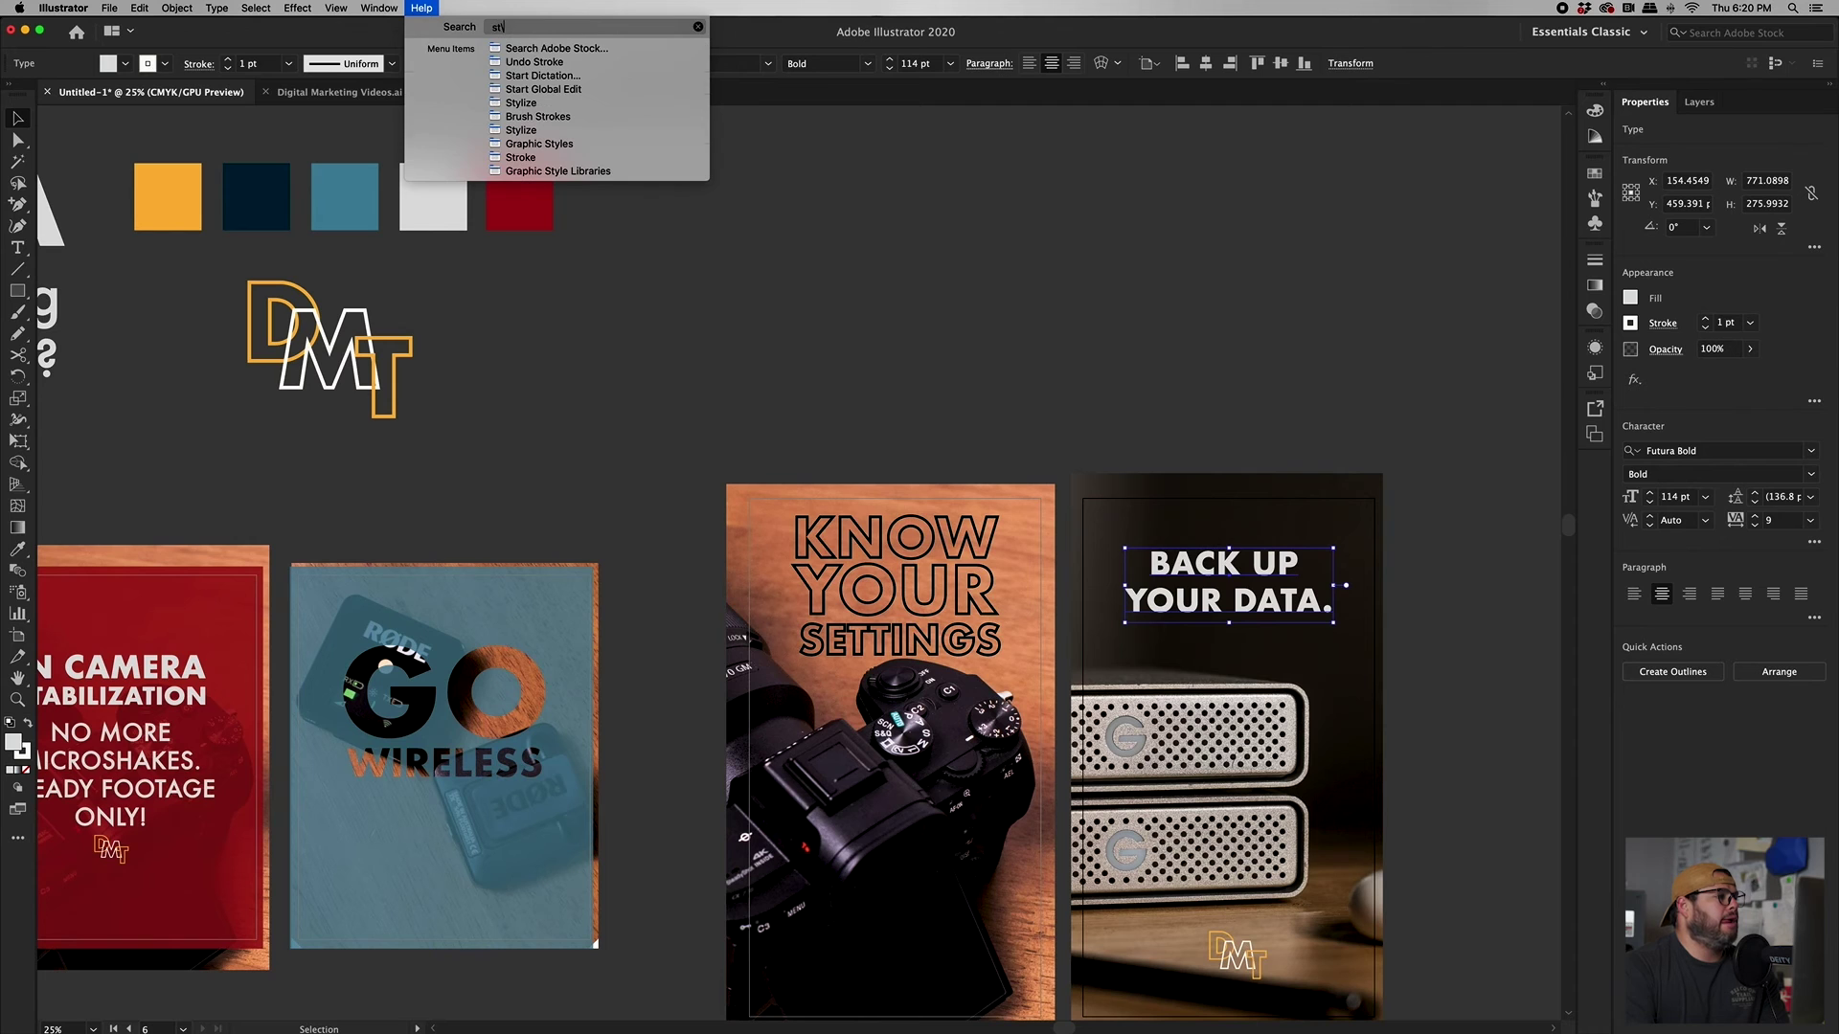
key("BackSpace")
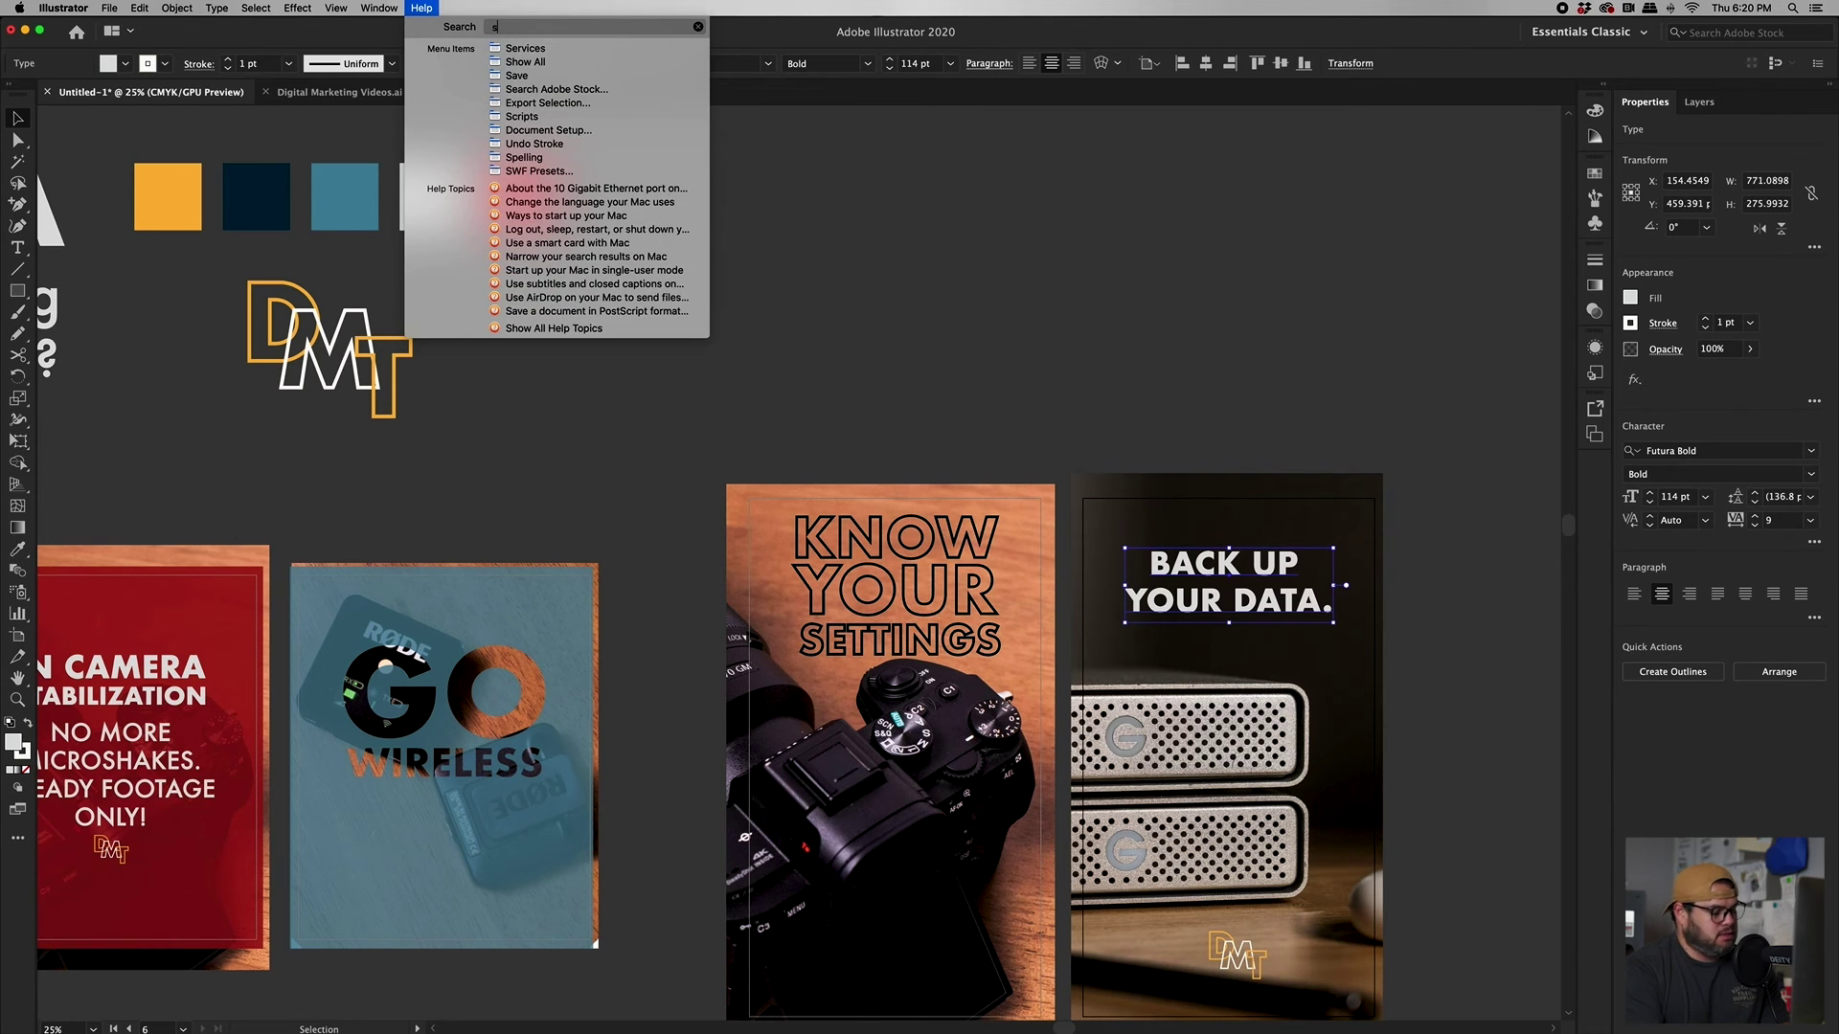
type("hado")
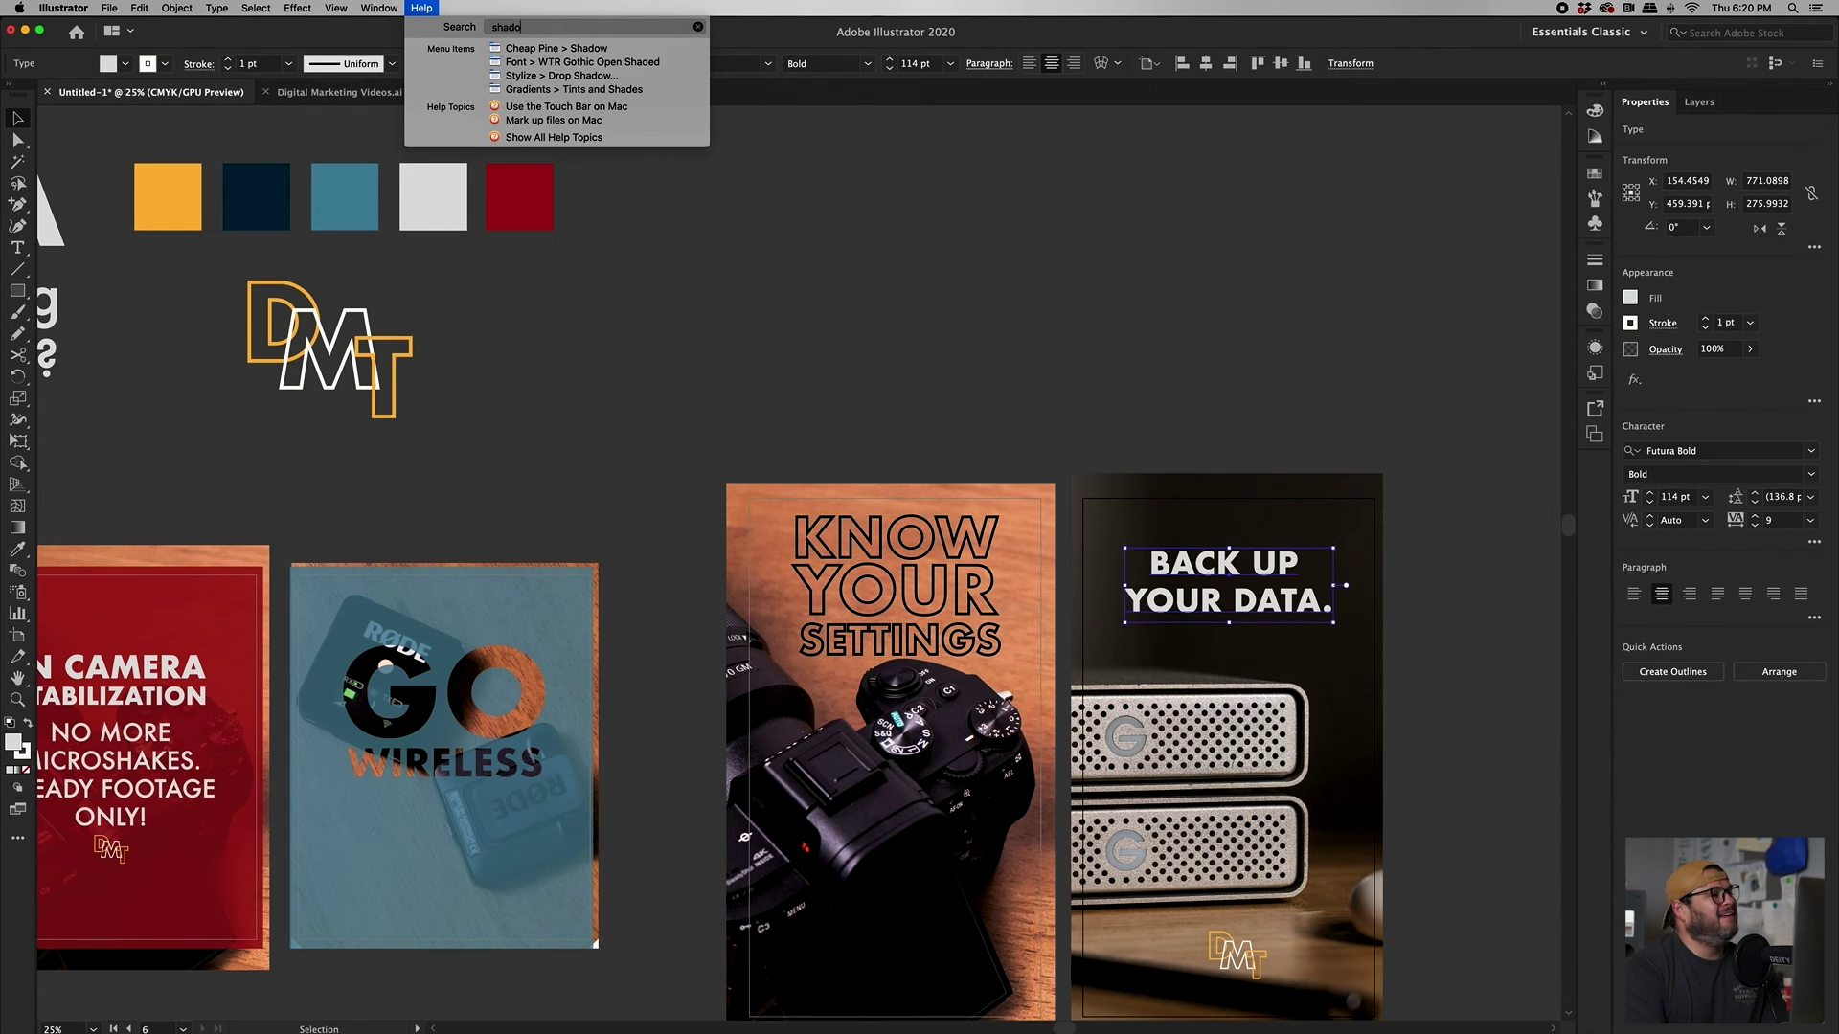
type("w")
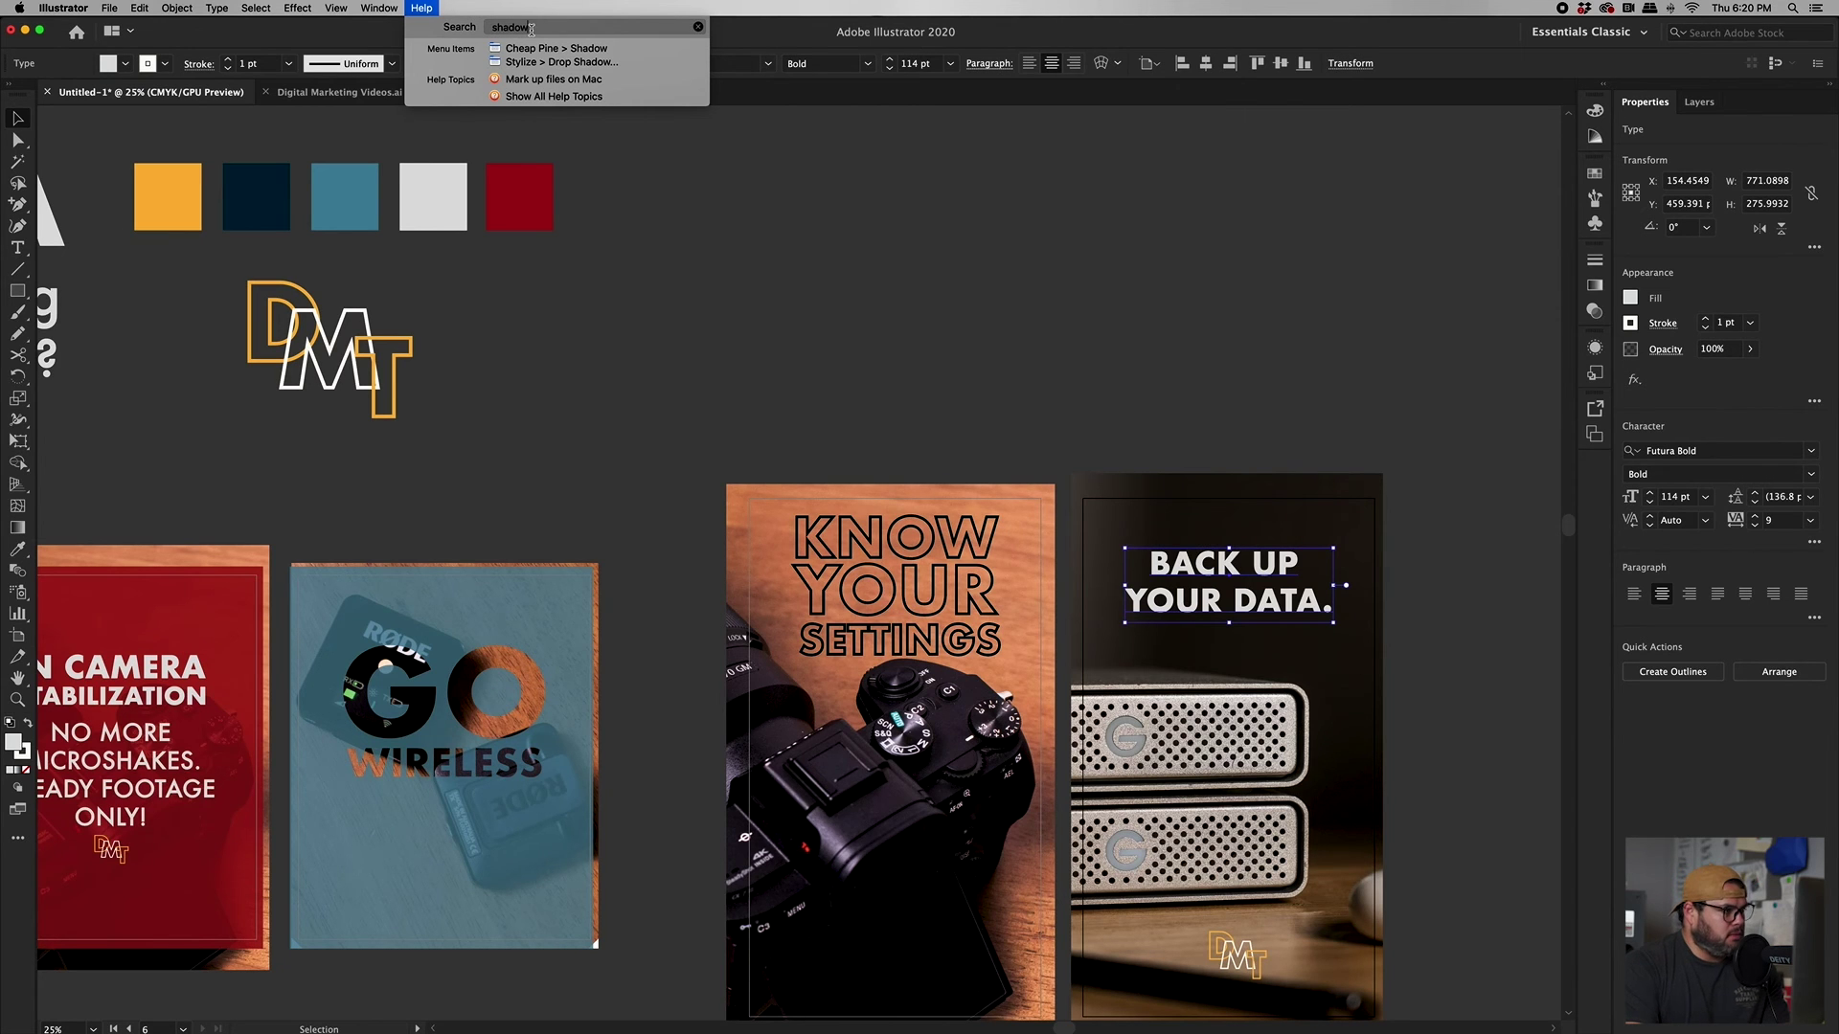
mouse_move(553, 64)
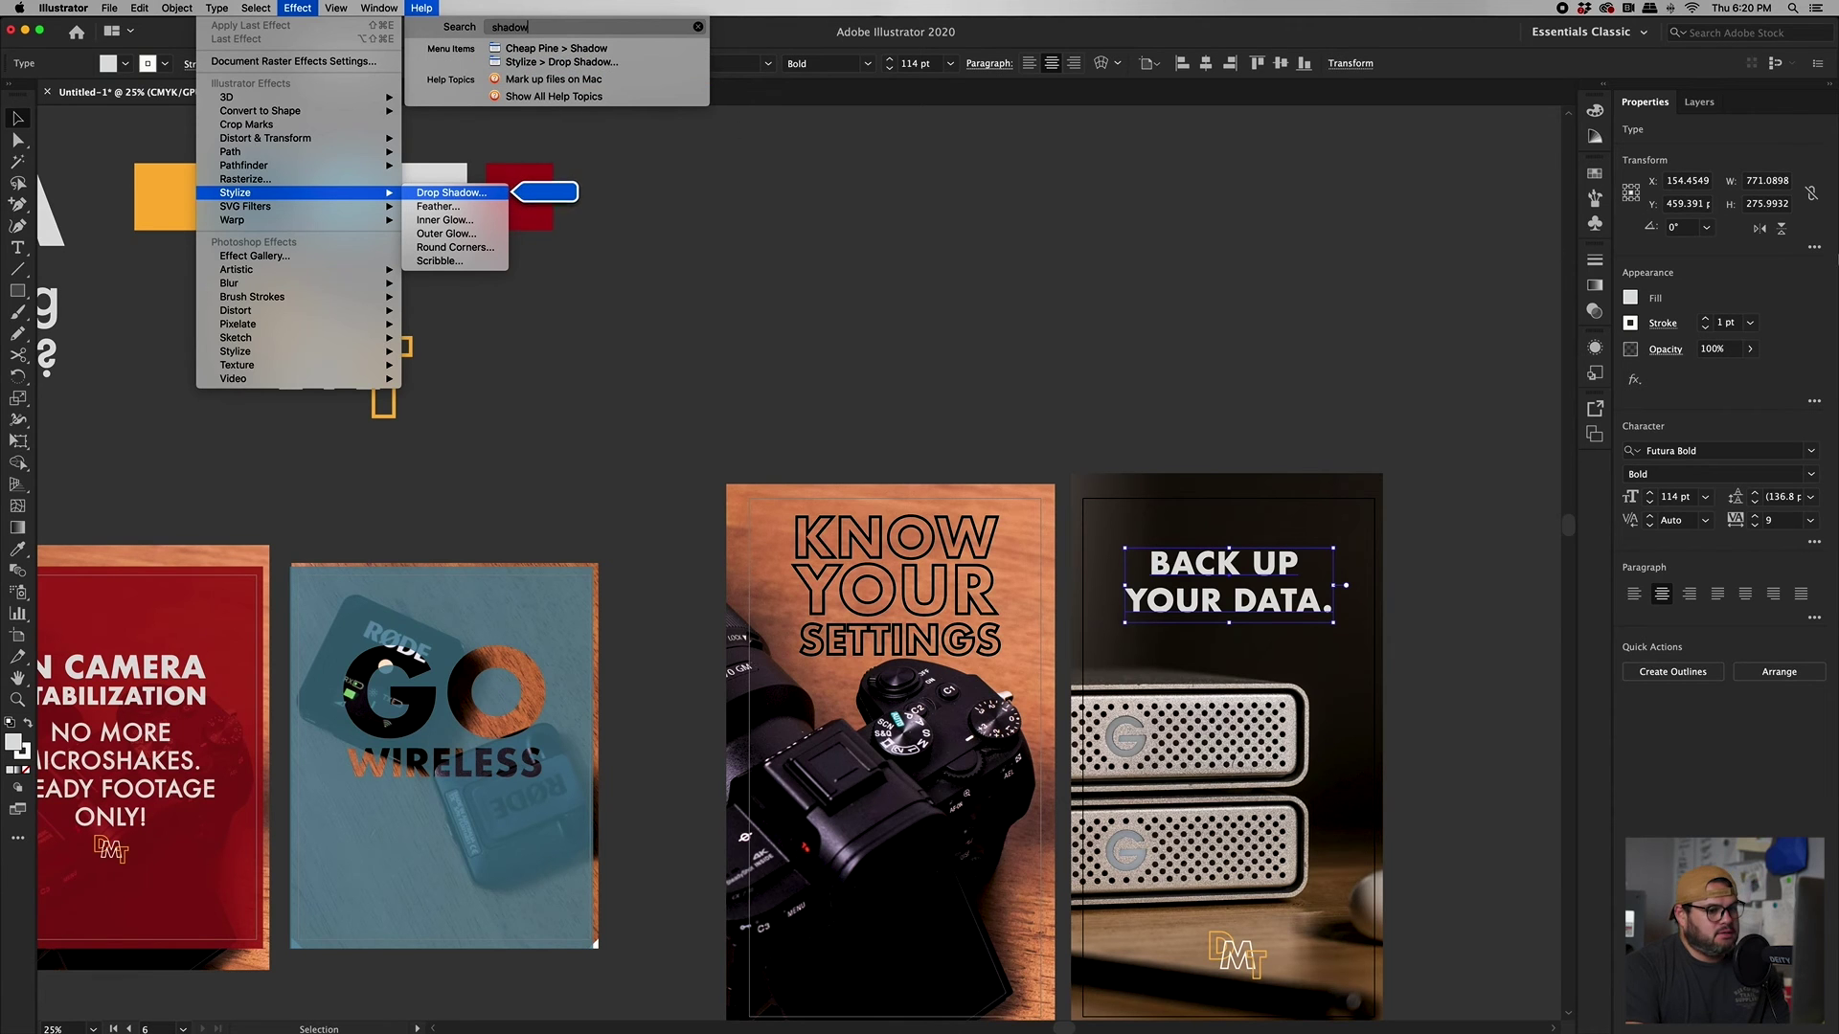
- Convert the BACK UP YOUR DATA heading on the hard drive design to outlines
left_click(1635, 381)
left_click(1635, 380)
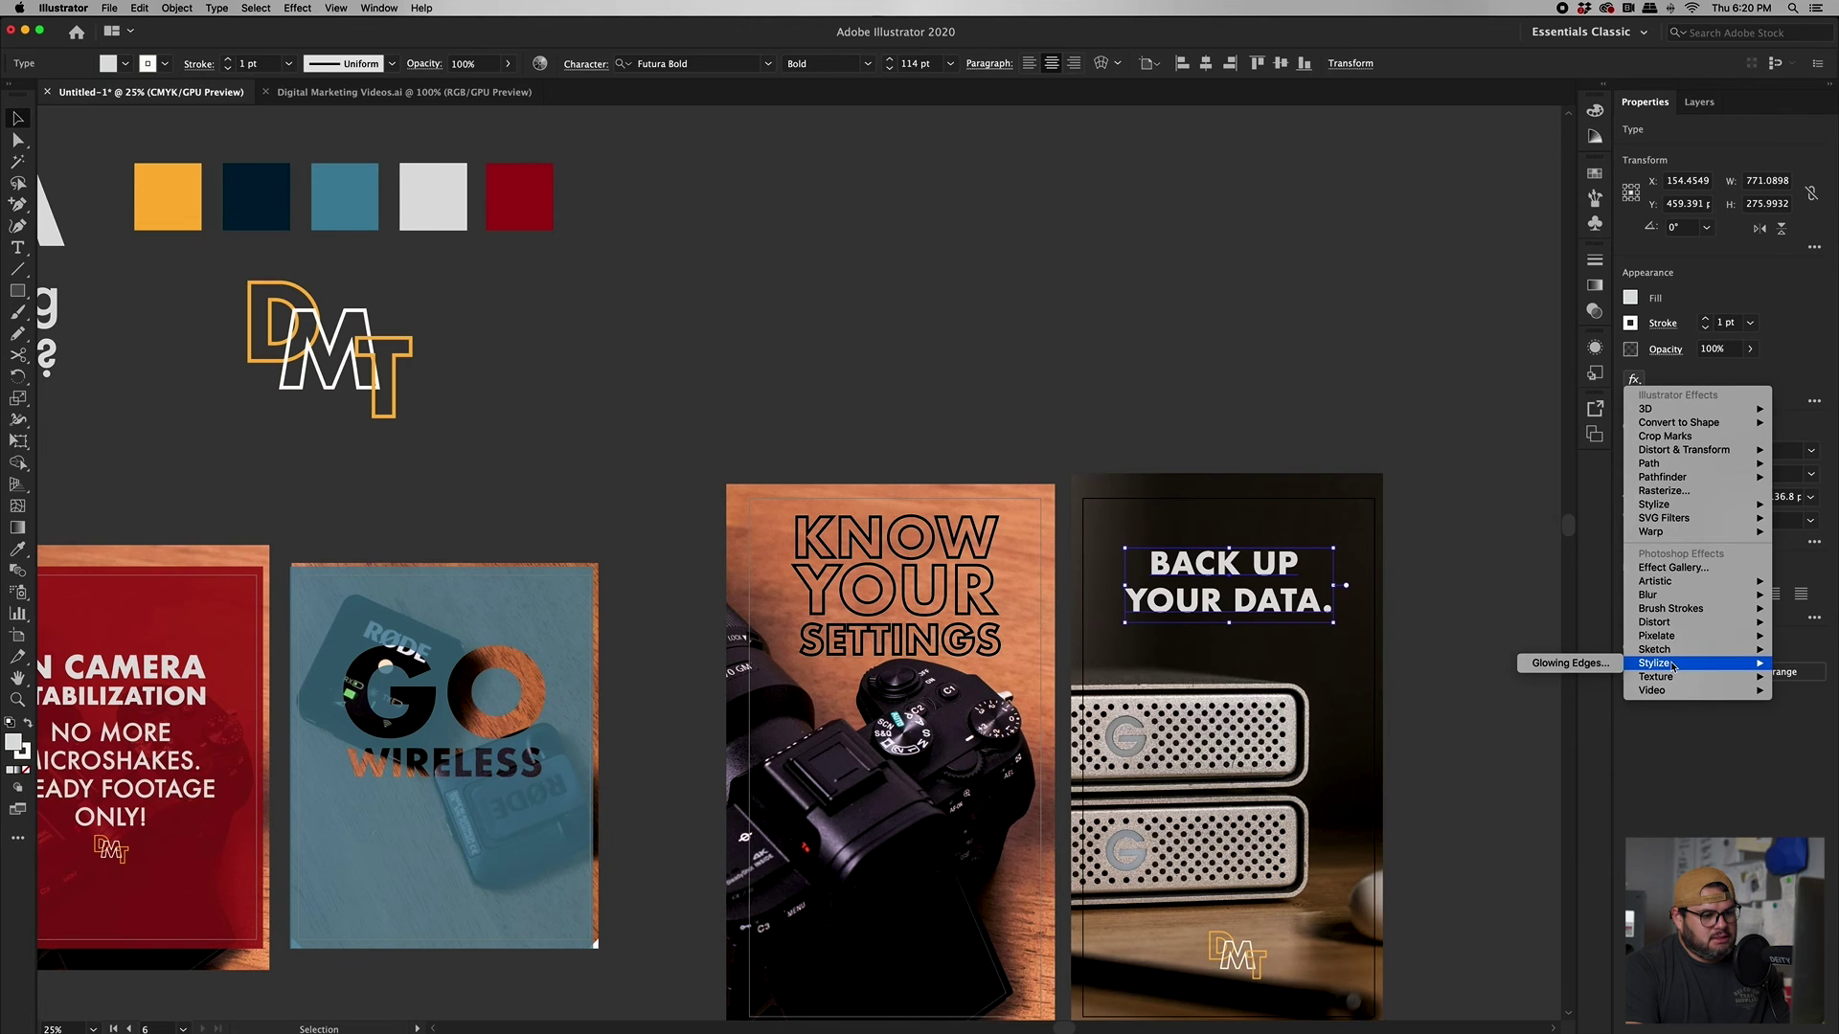
left_click(1611, 546)
left_click(1681, 674)
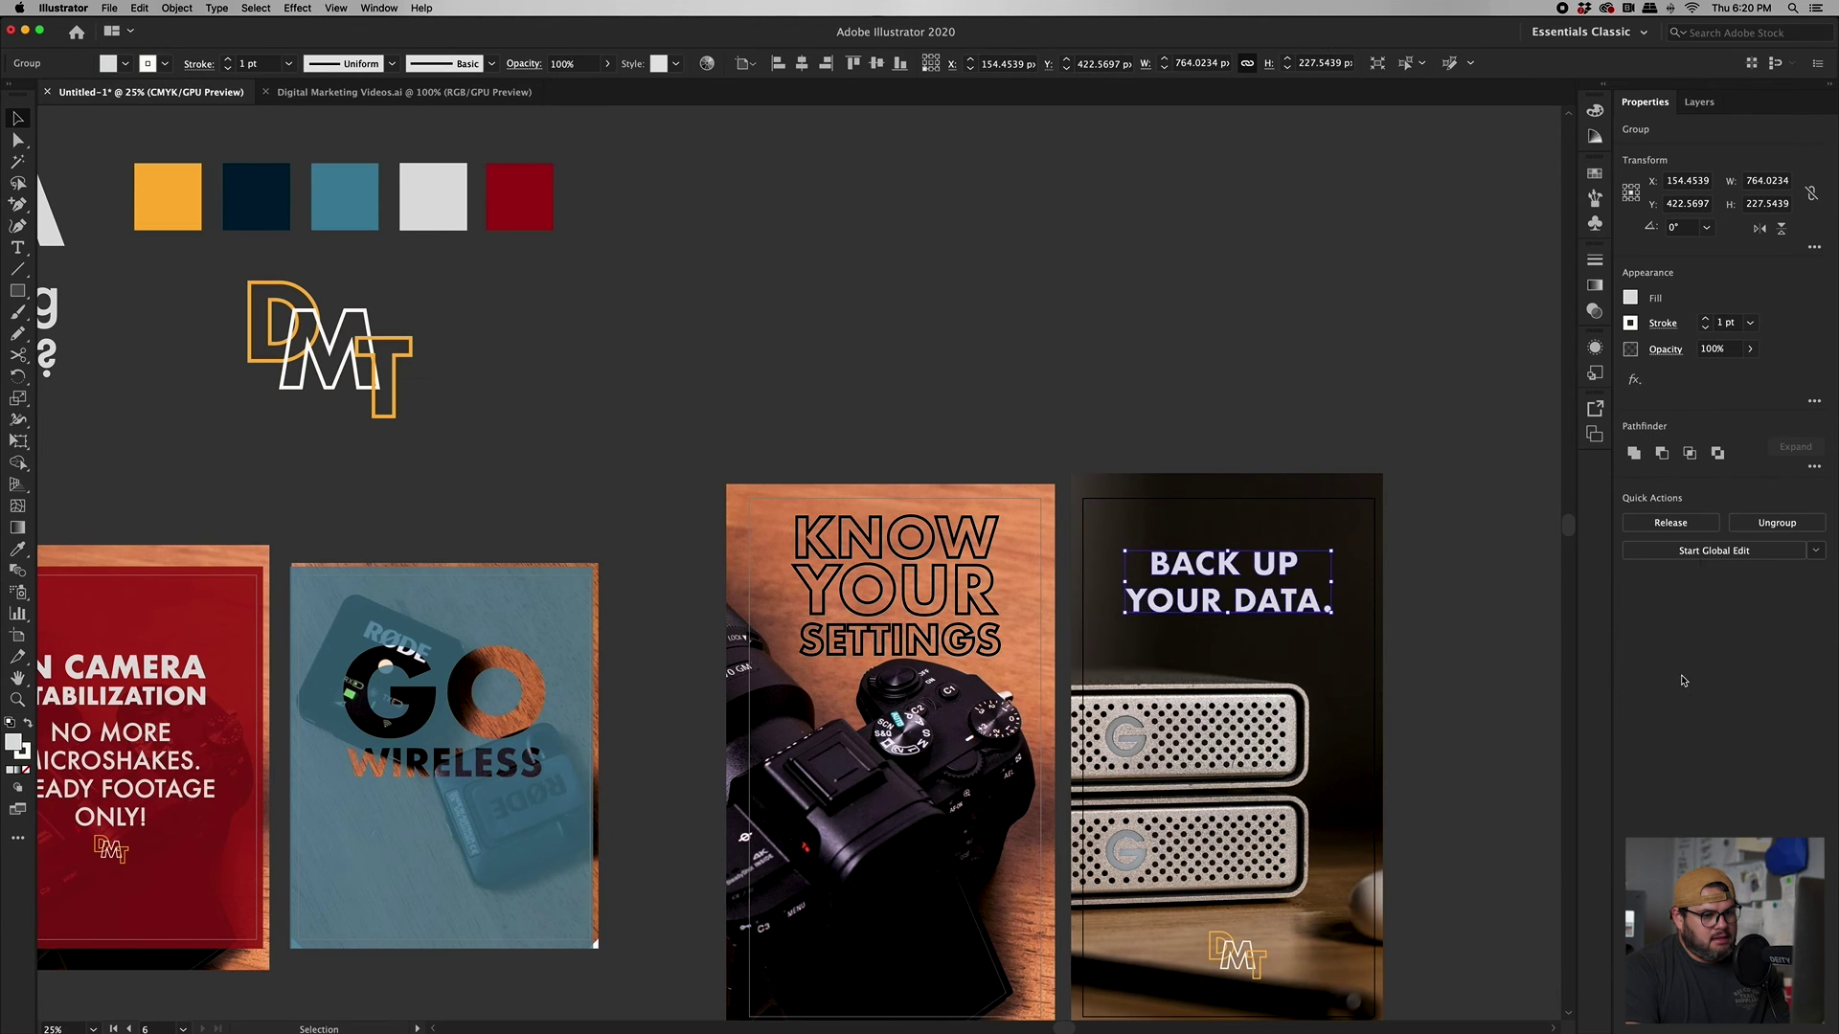
- Apply a Multiply Drop Shadow to the outlined BACK UP YOUR DATA heading with 75% opacity, 7 px X and Y offsets and 5 px blur
left_click(1640, 382)
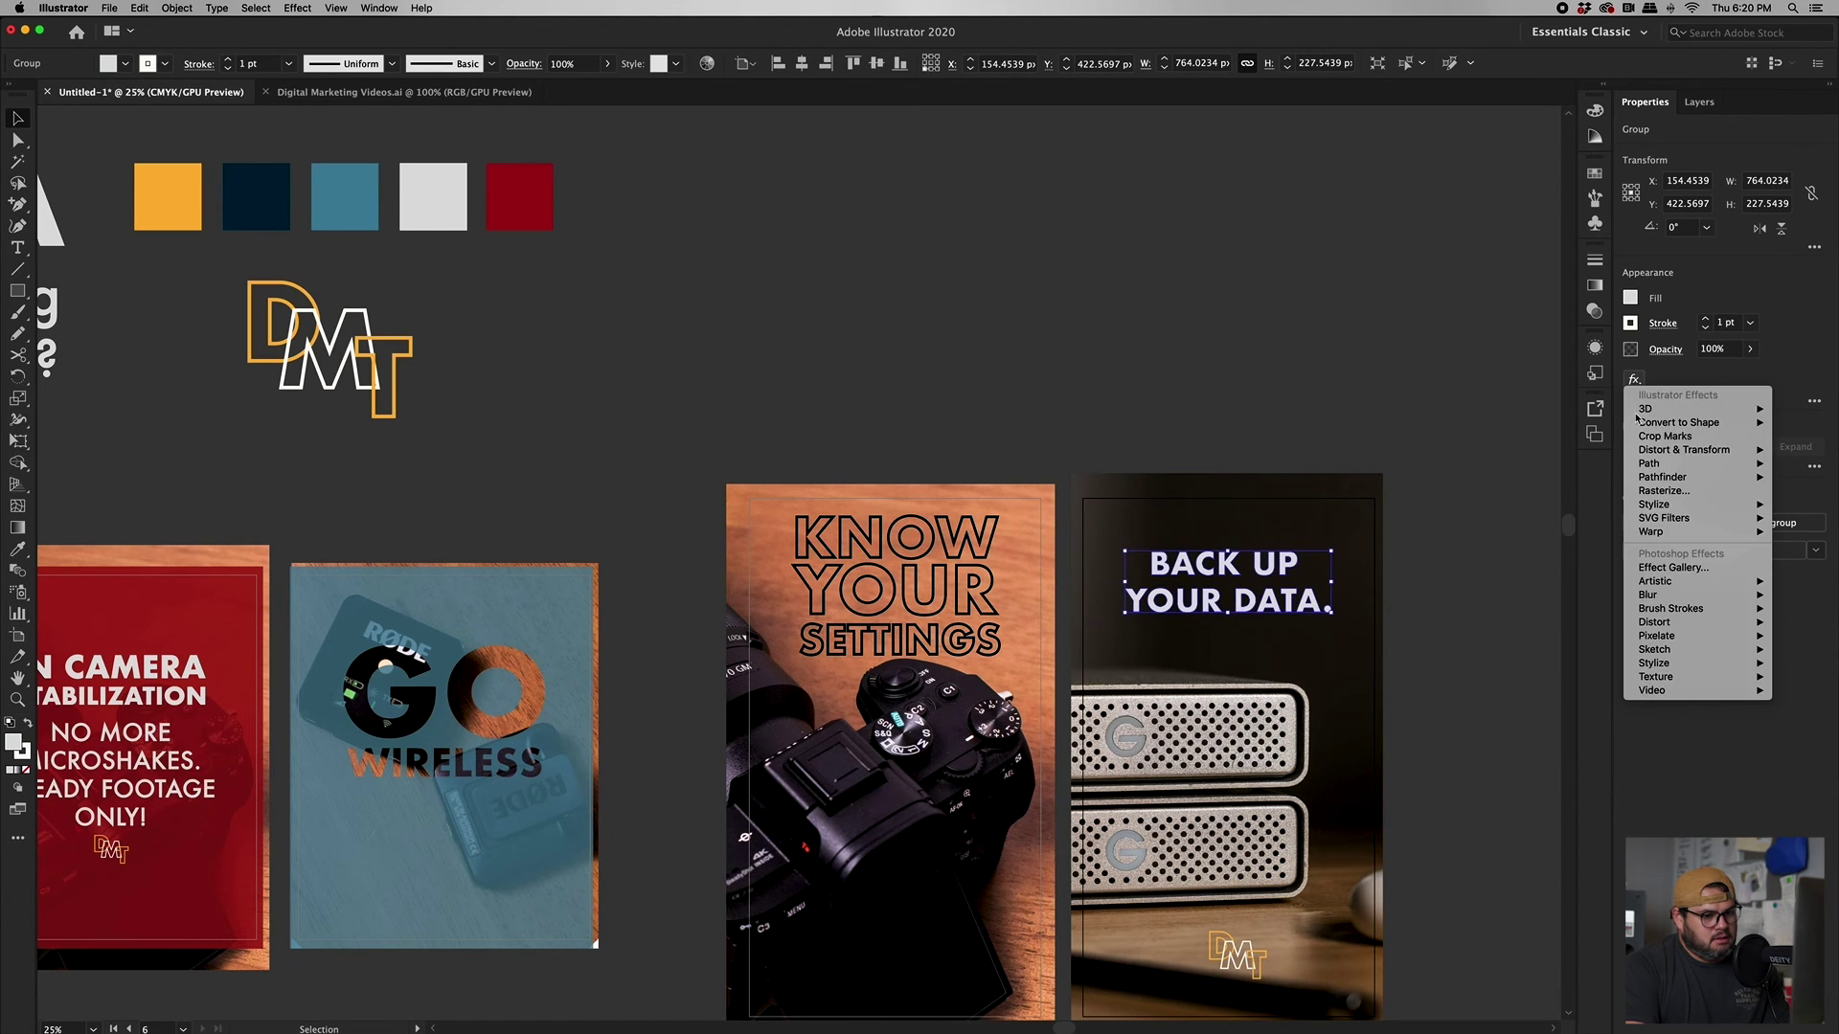
mouse_move(1661, 662)
left_click(421, 8)
left_click(422, 8)
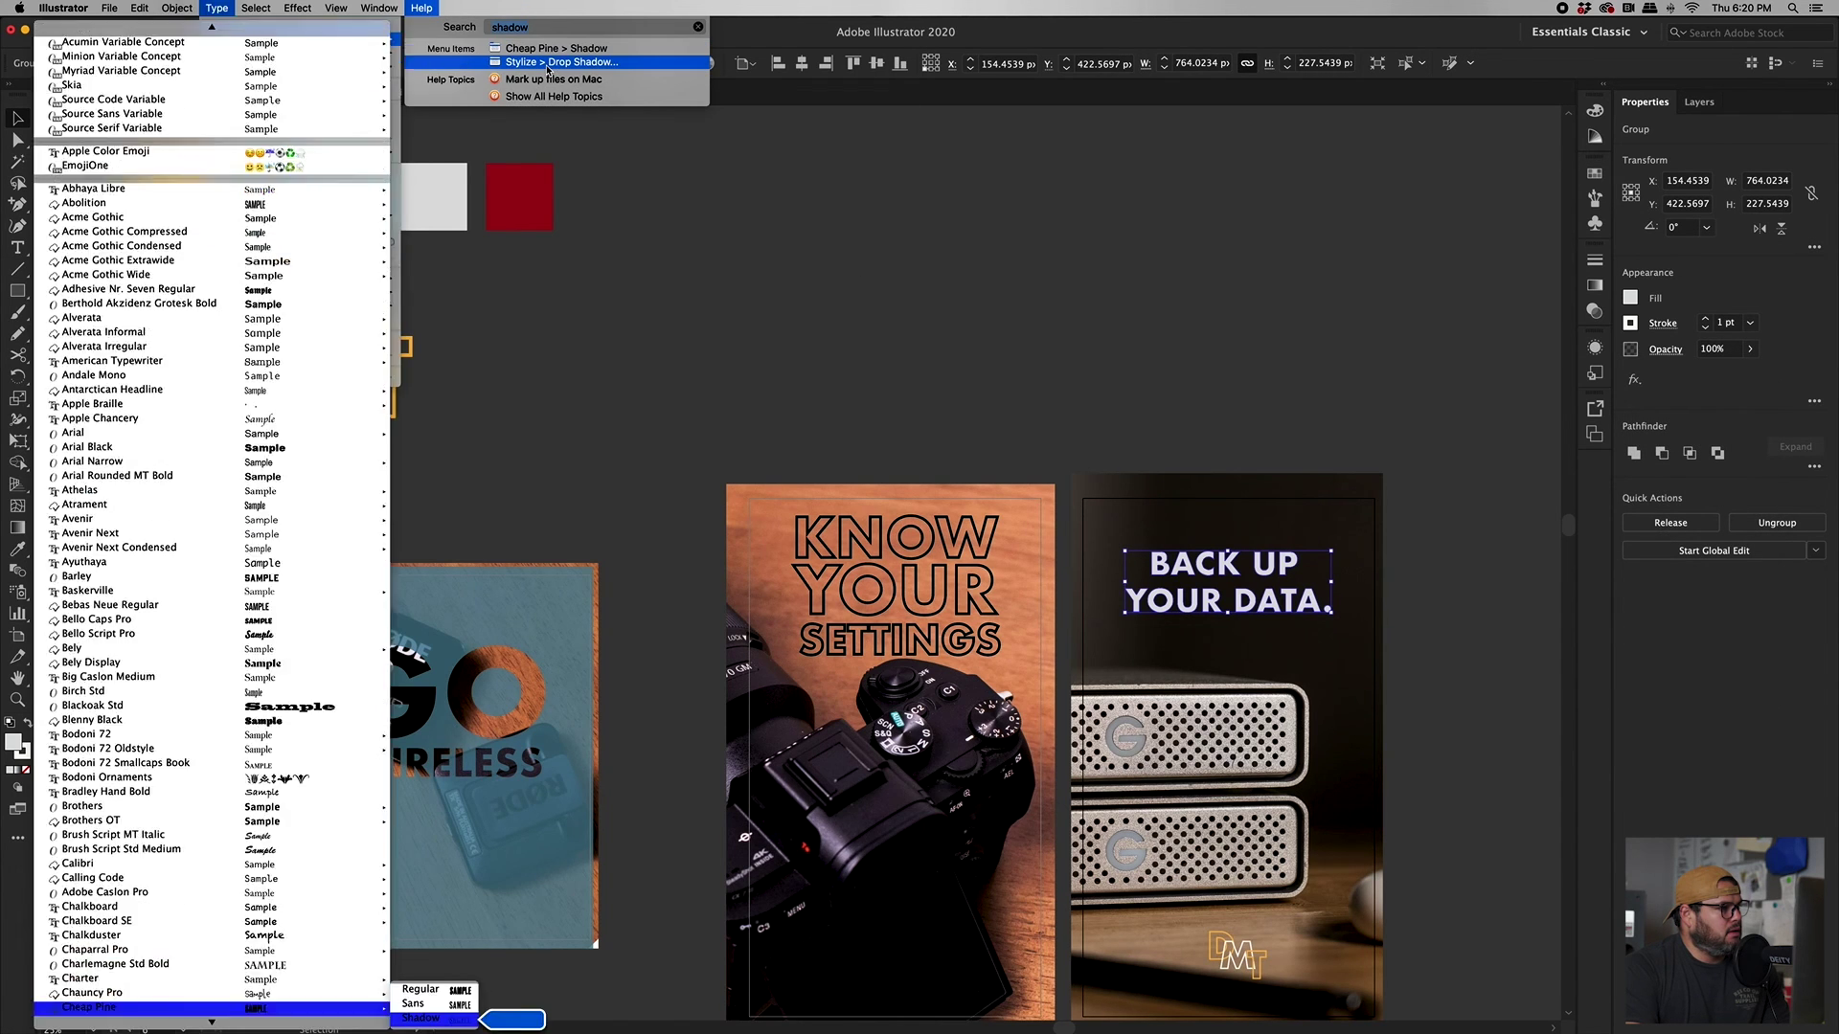
left_click(548, 63)
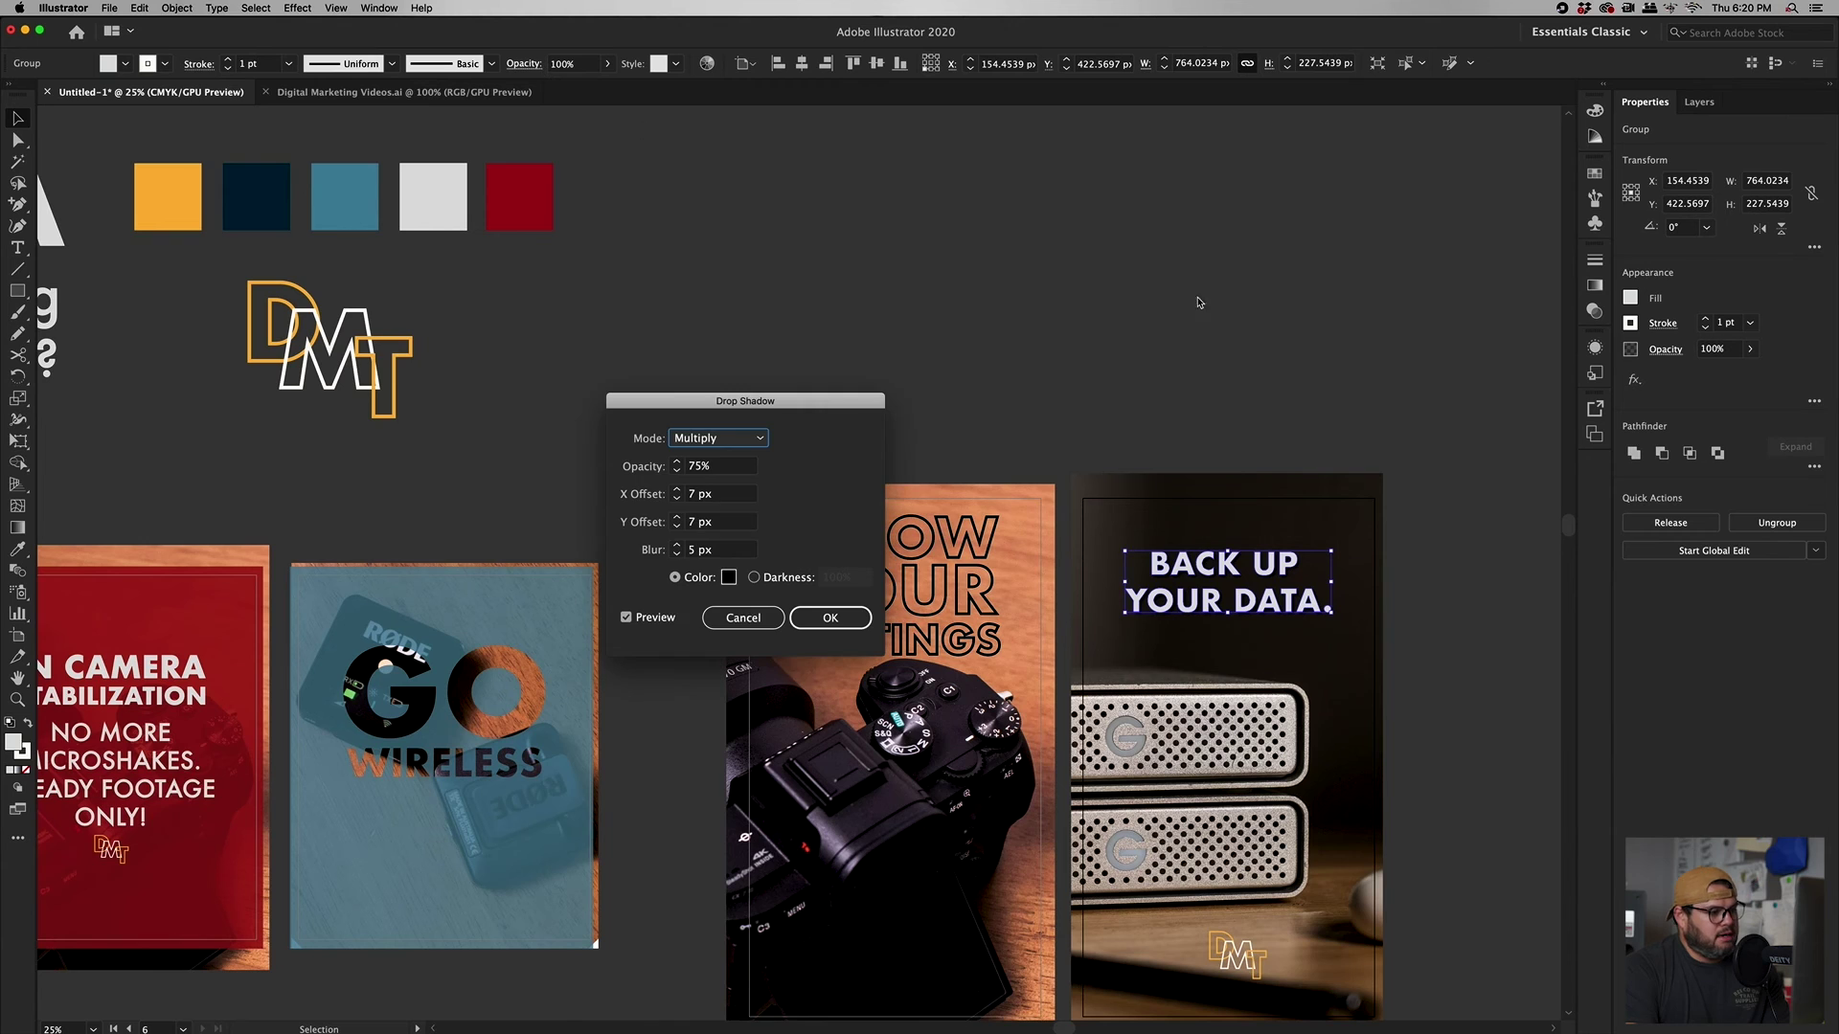
left_click(627, 617)
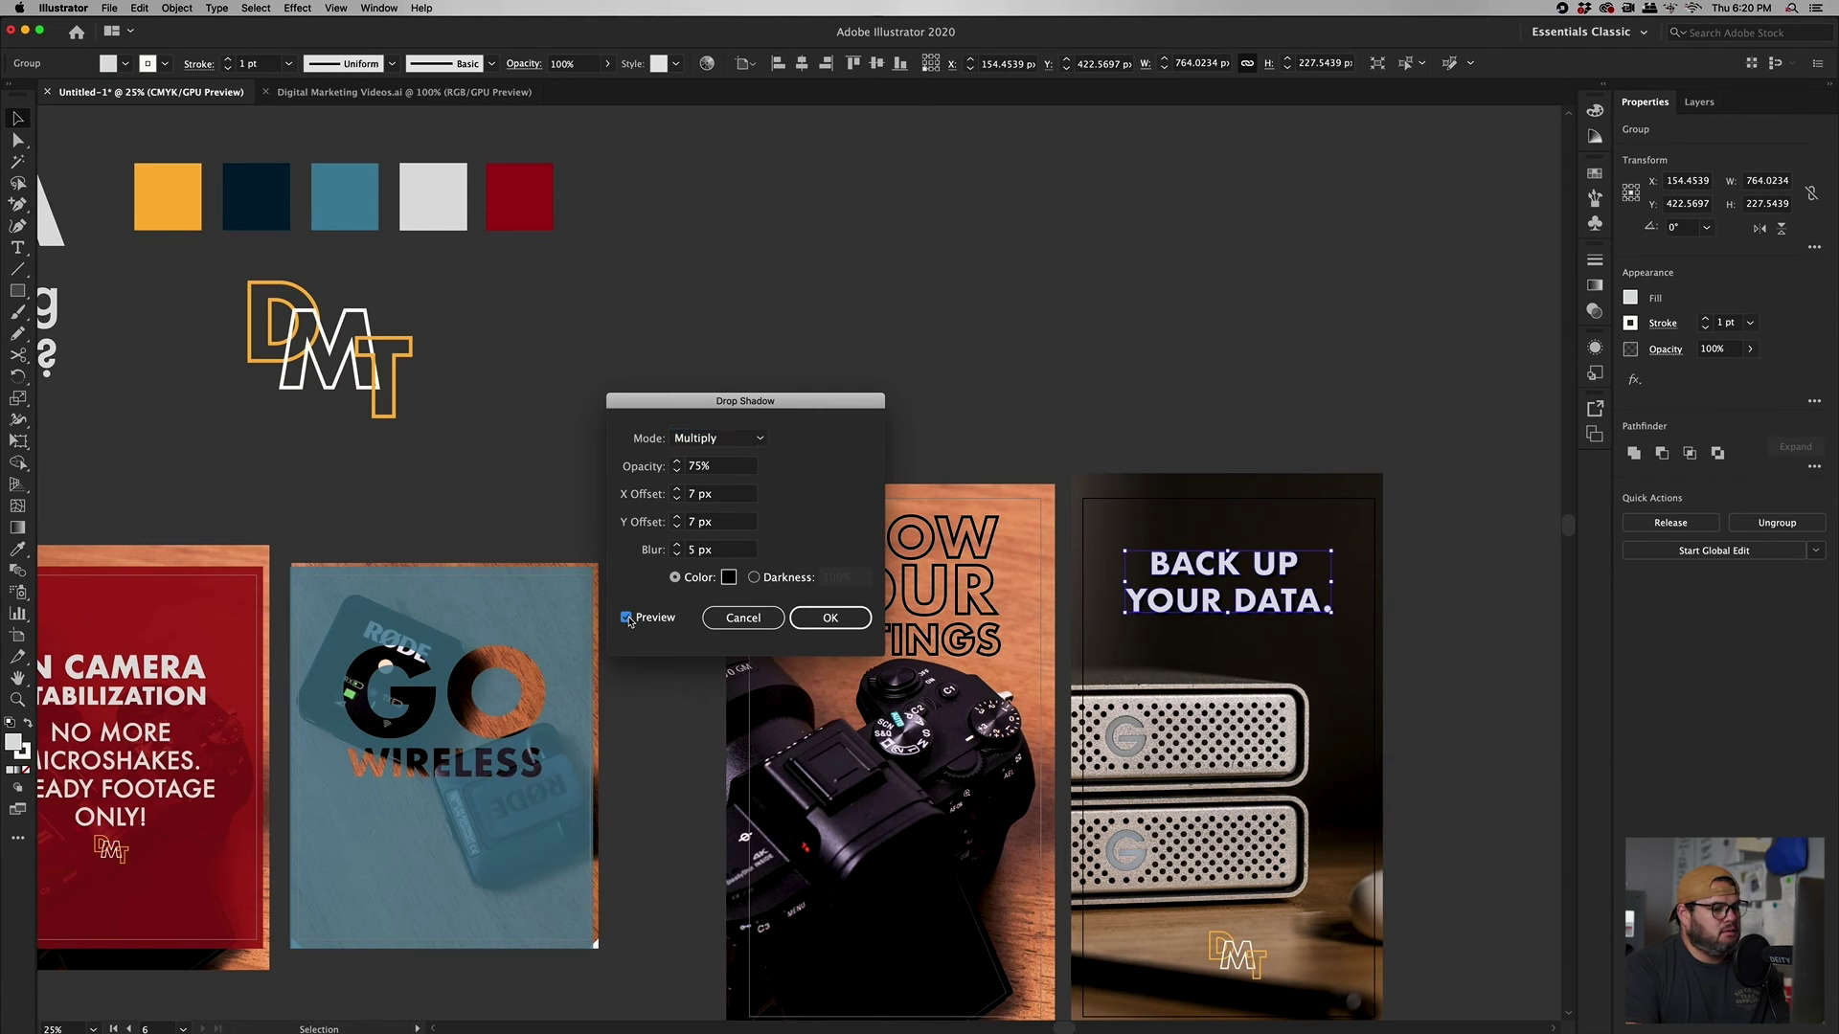
left_click(829, 617)
left_click(1248, 310)
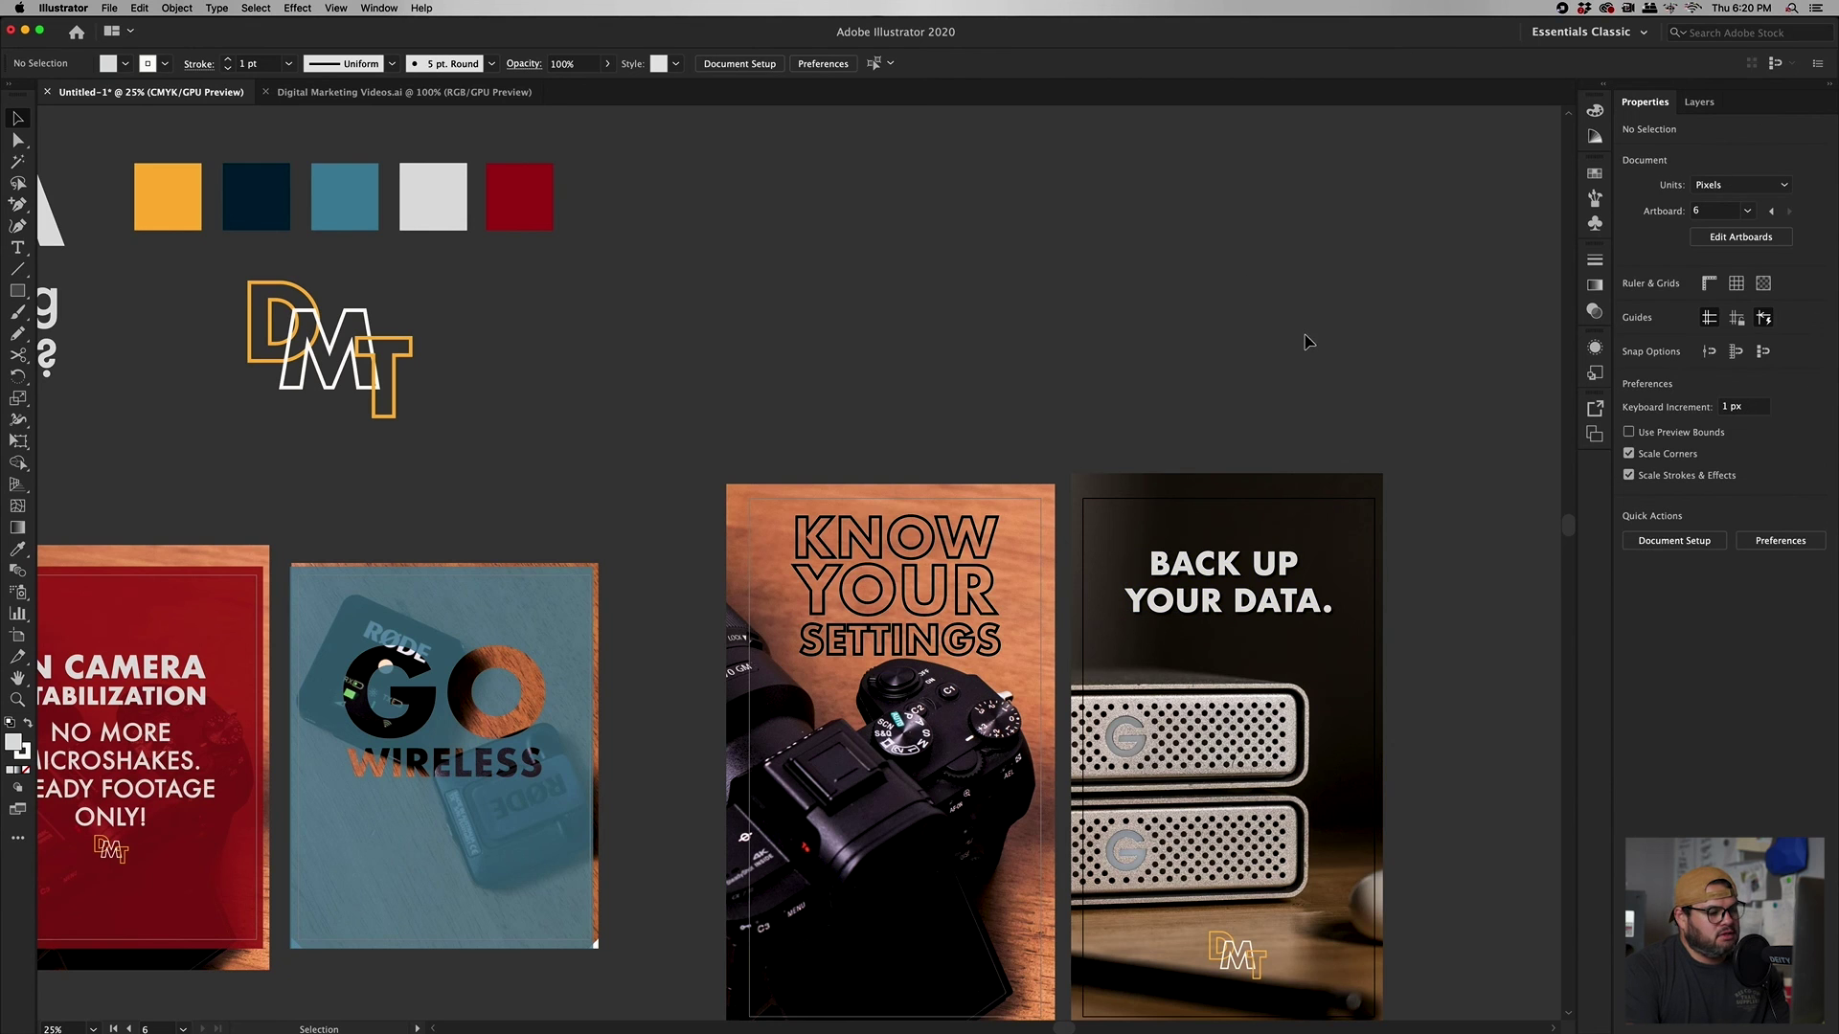
- Save the document as 20210106_DigitalMarketing.ai in the 20210107_DigitalMarketing folder, in Illustrator 2020 format with PDF compatibility
scroll(1420, 557, "down", 2)
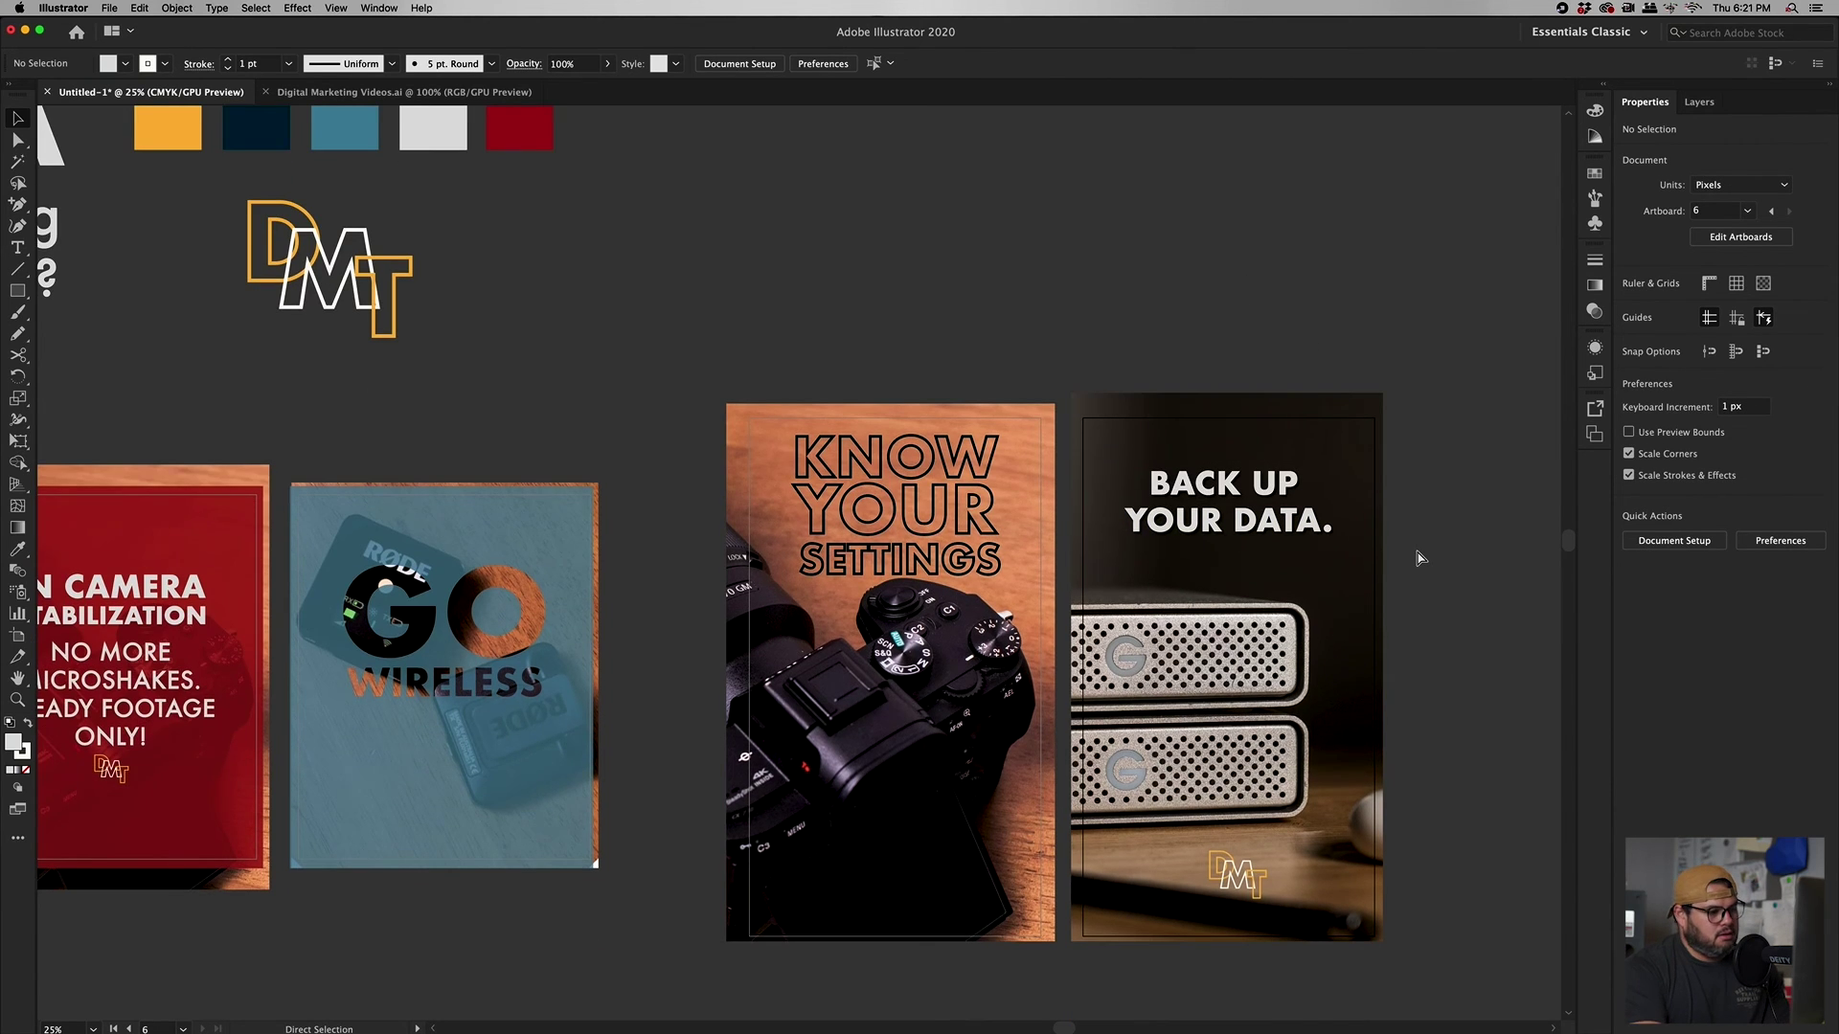
key("super+minus")
key("super+minus")
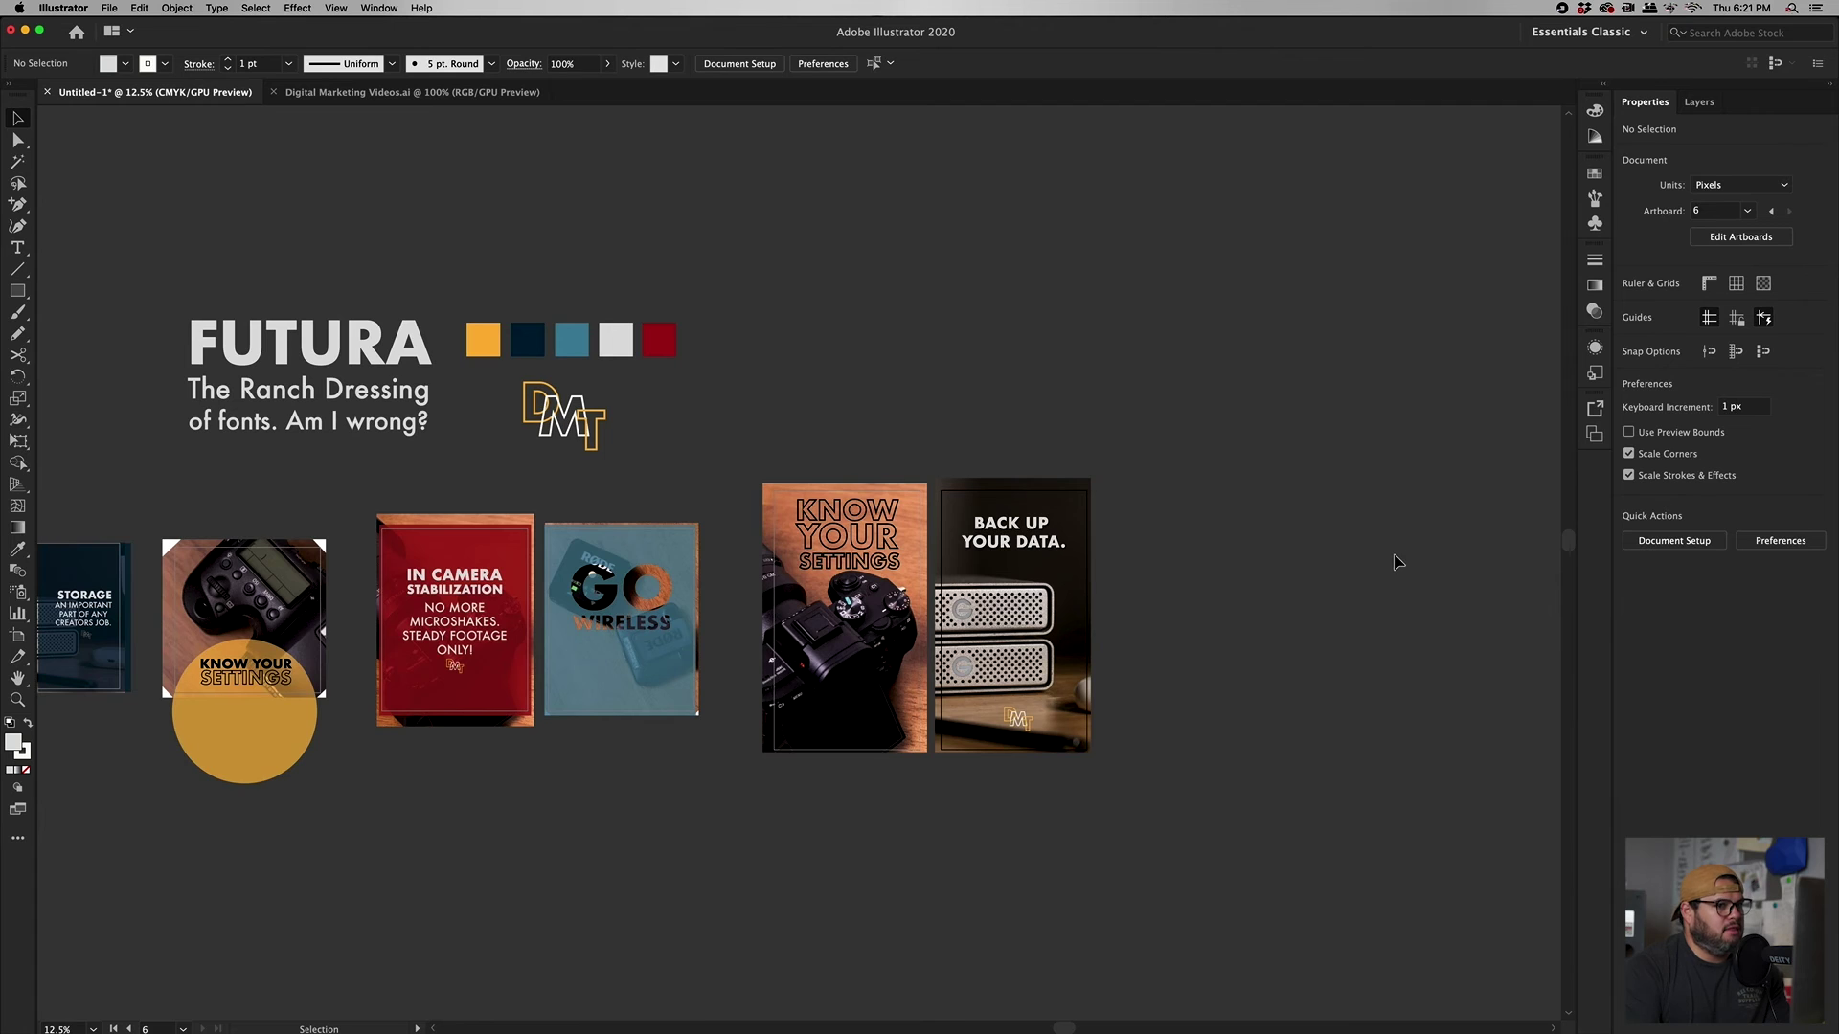
scroll(1397, 559, "left", 2)
scroll(1397, 560, "left", 3)
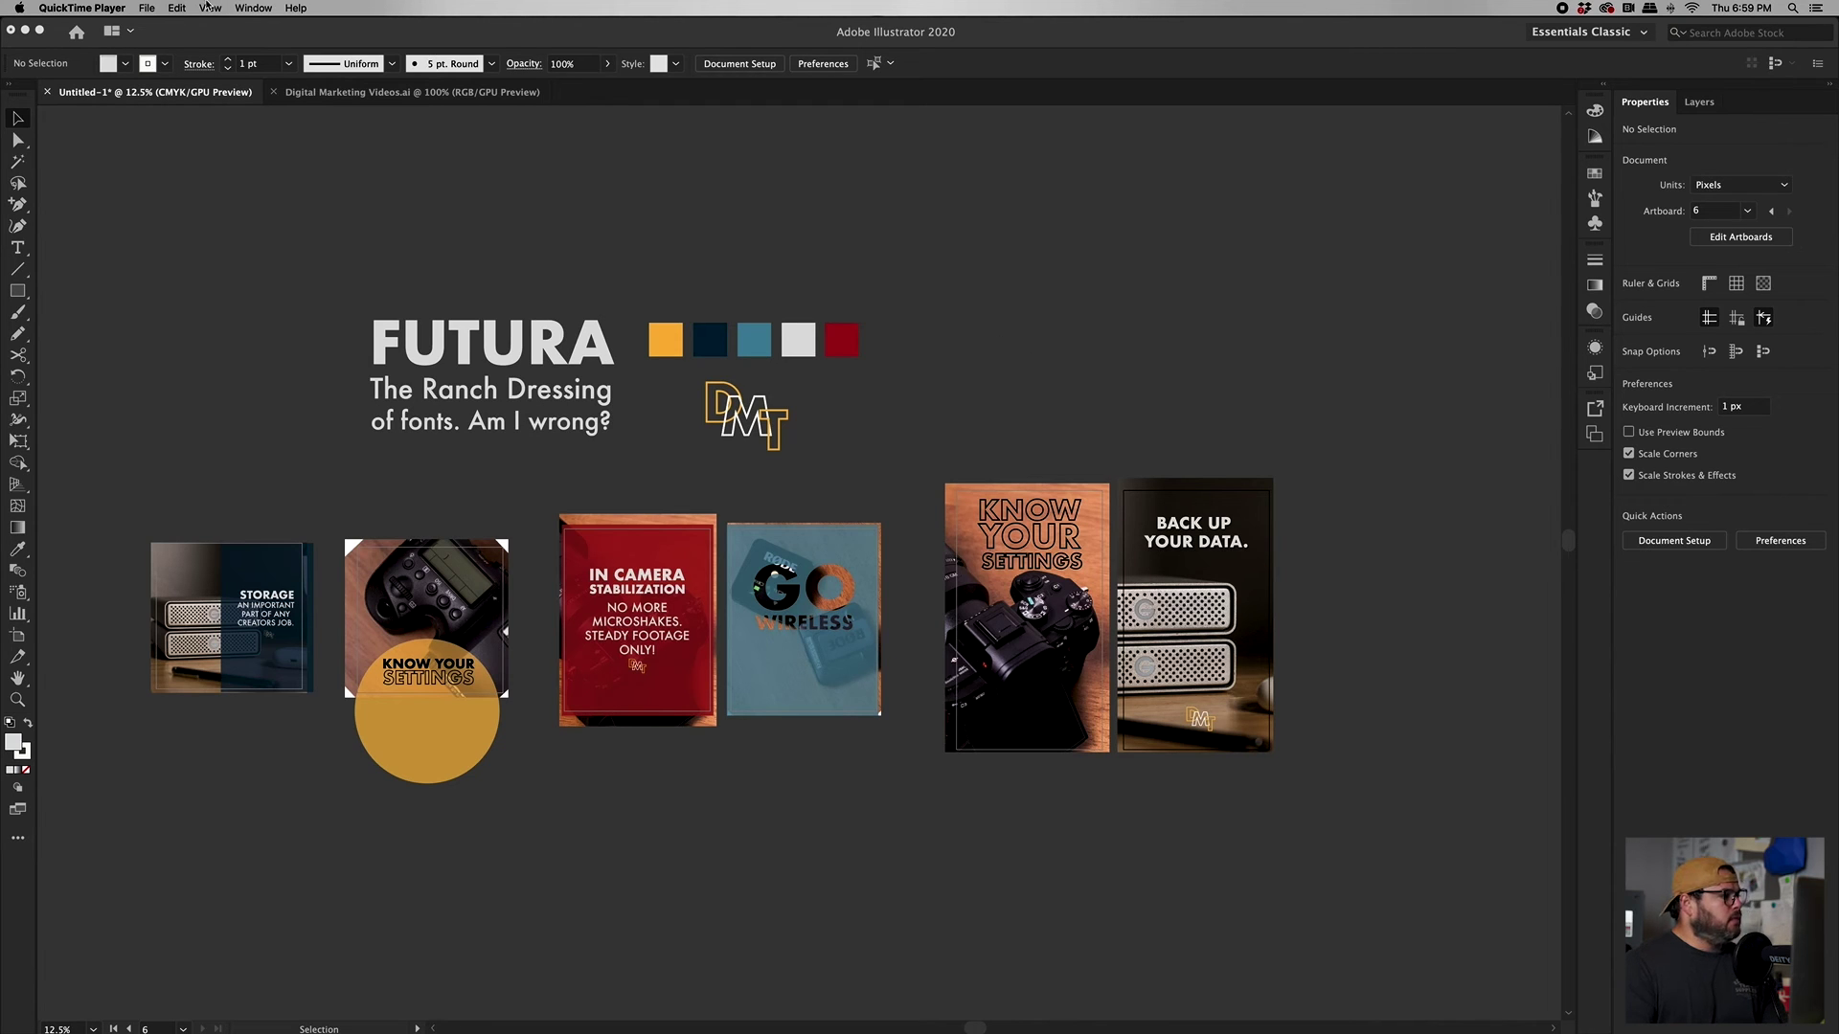
left_click(153, 182)
left_click(109, 8)
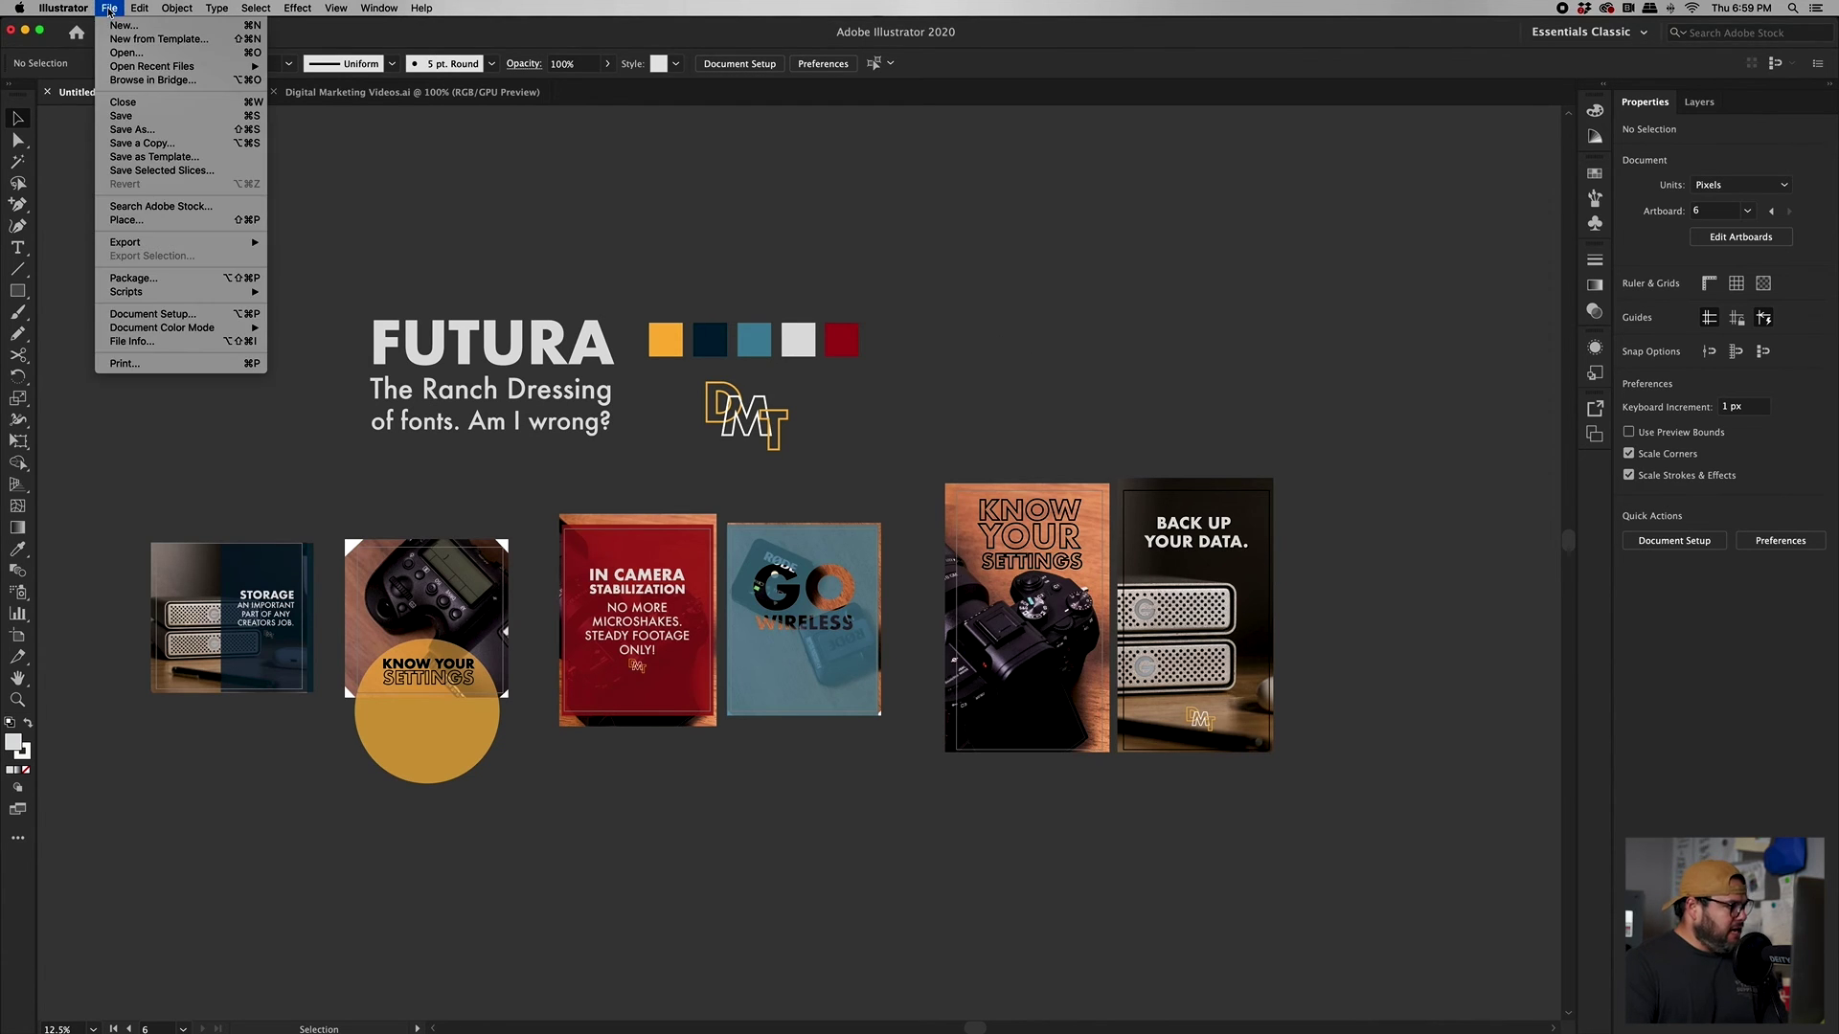
left_click(129, 116)
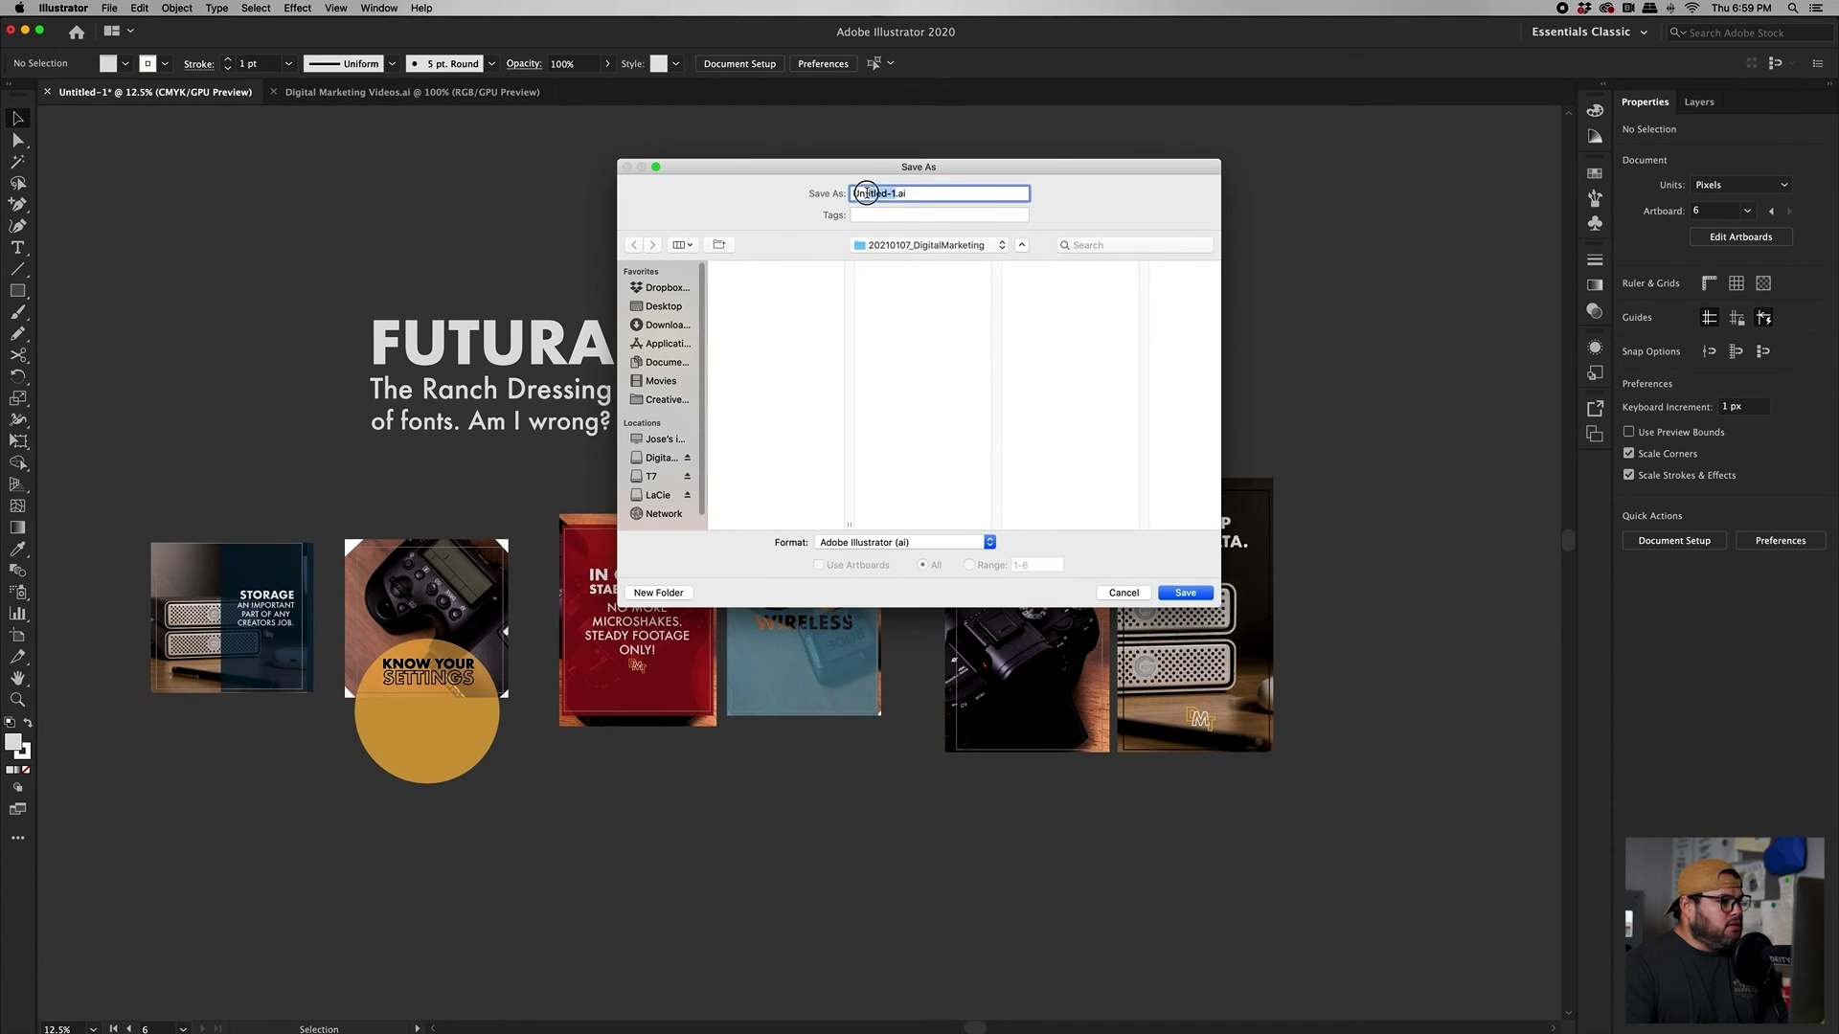
key("BackSpace")
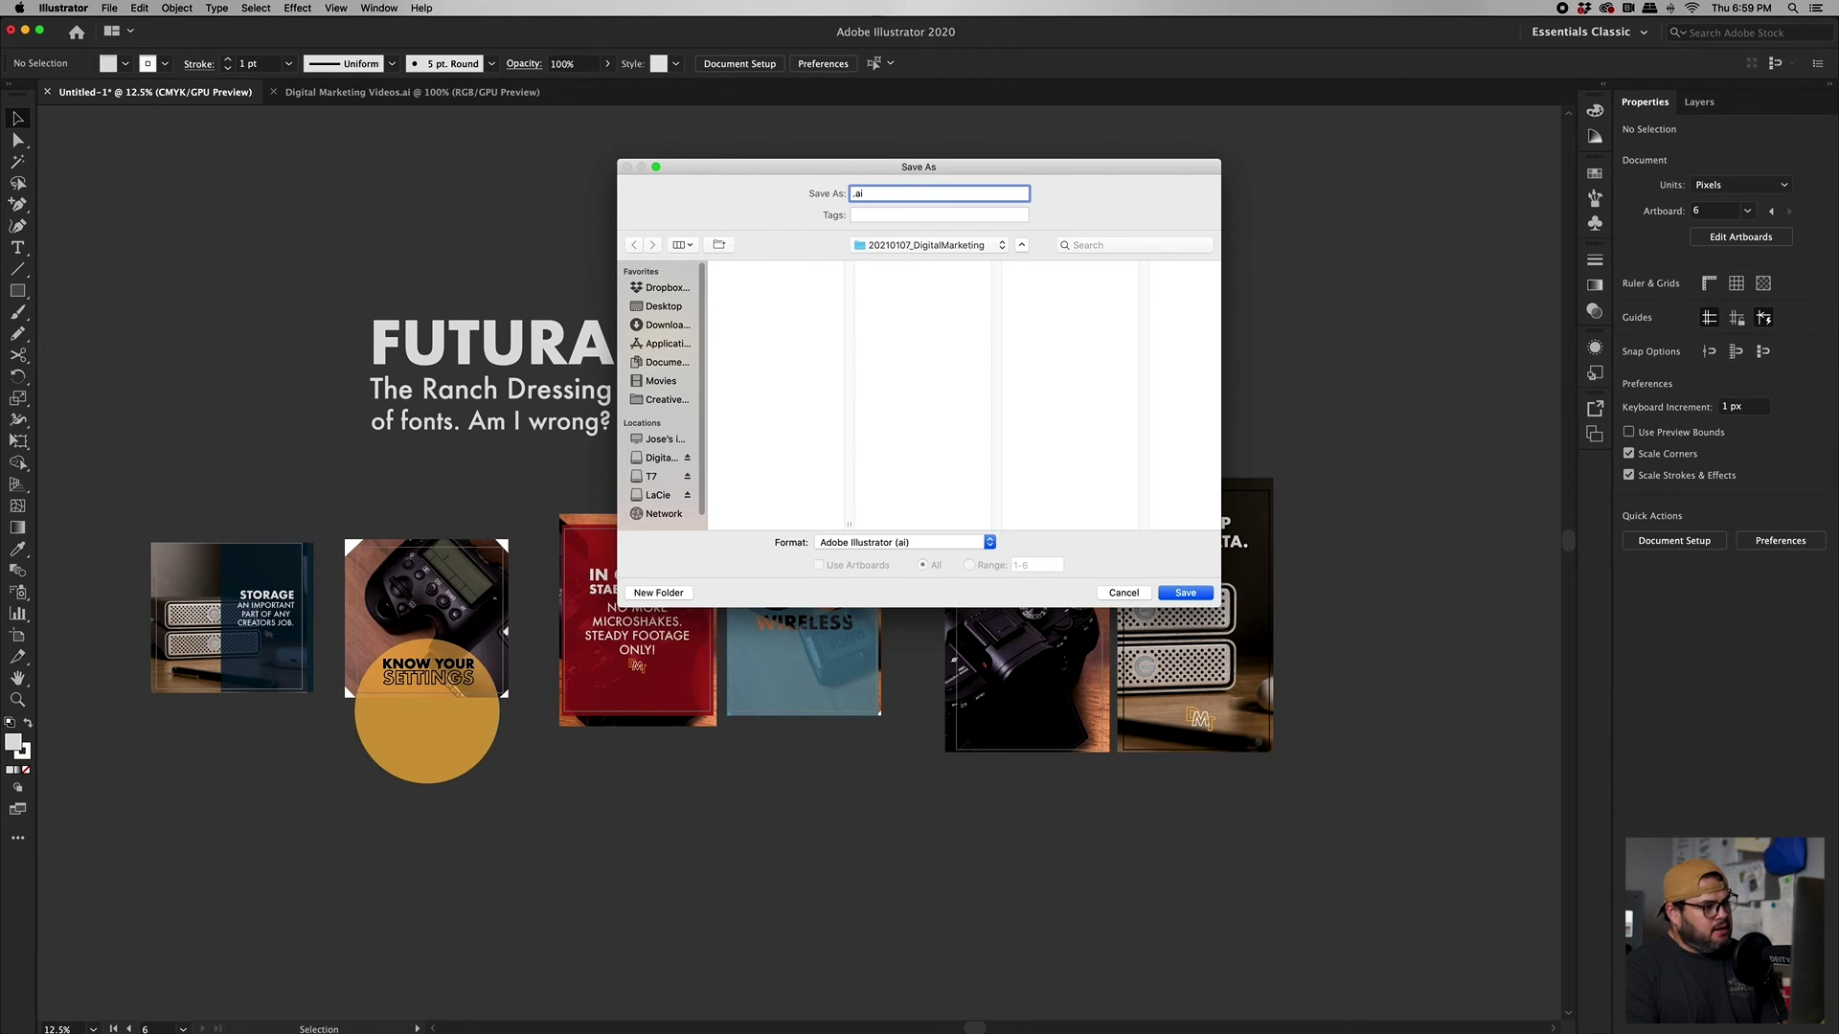
type("20210106")
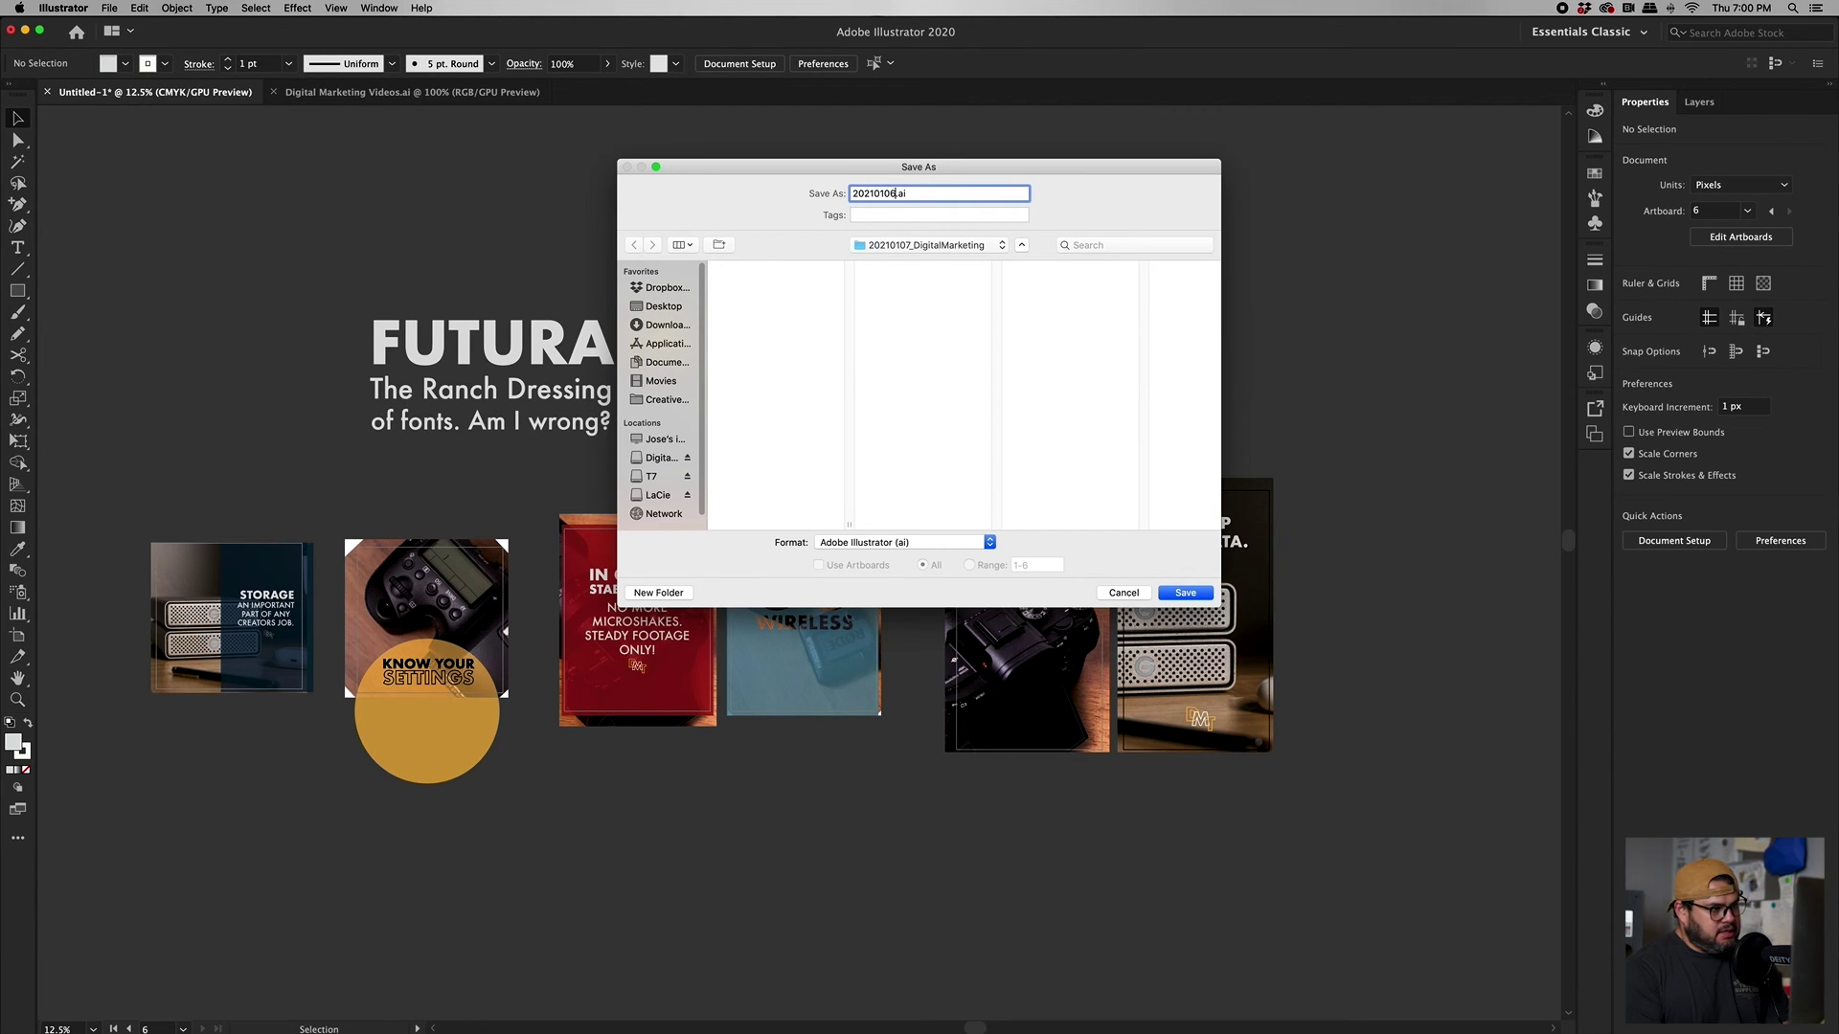
type("_DigitalMarketing")
key("Return")
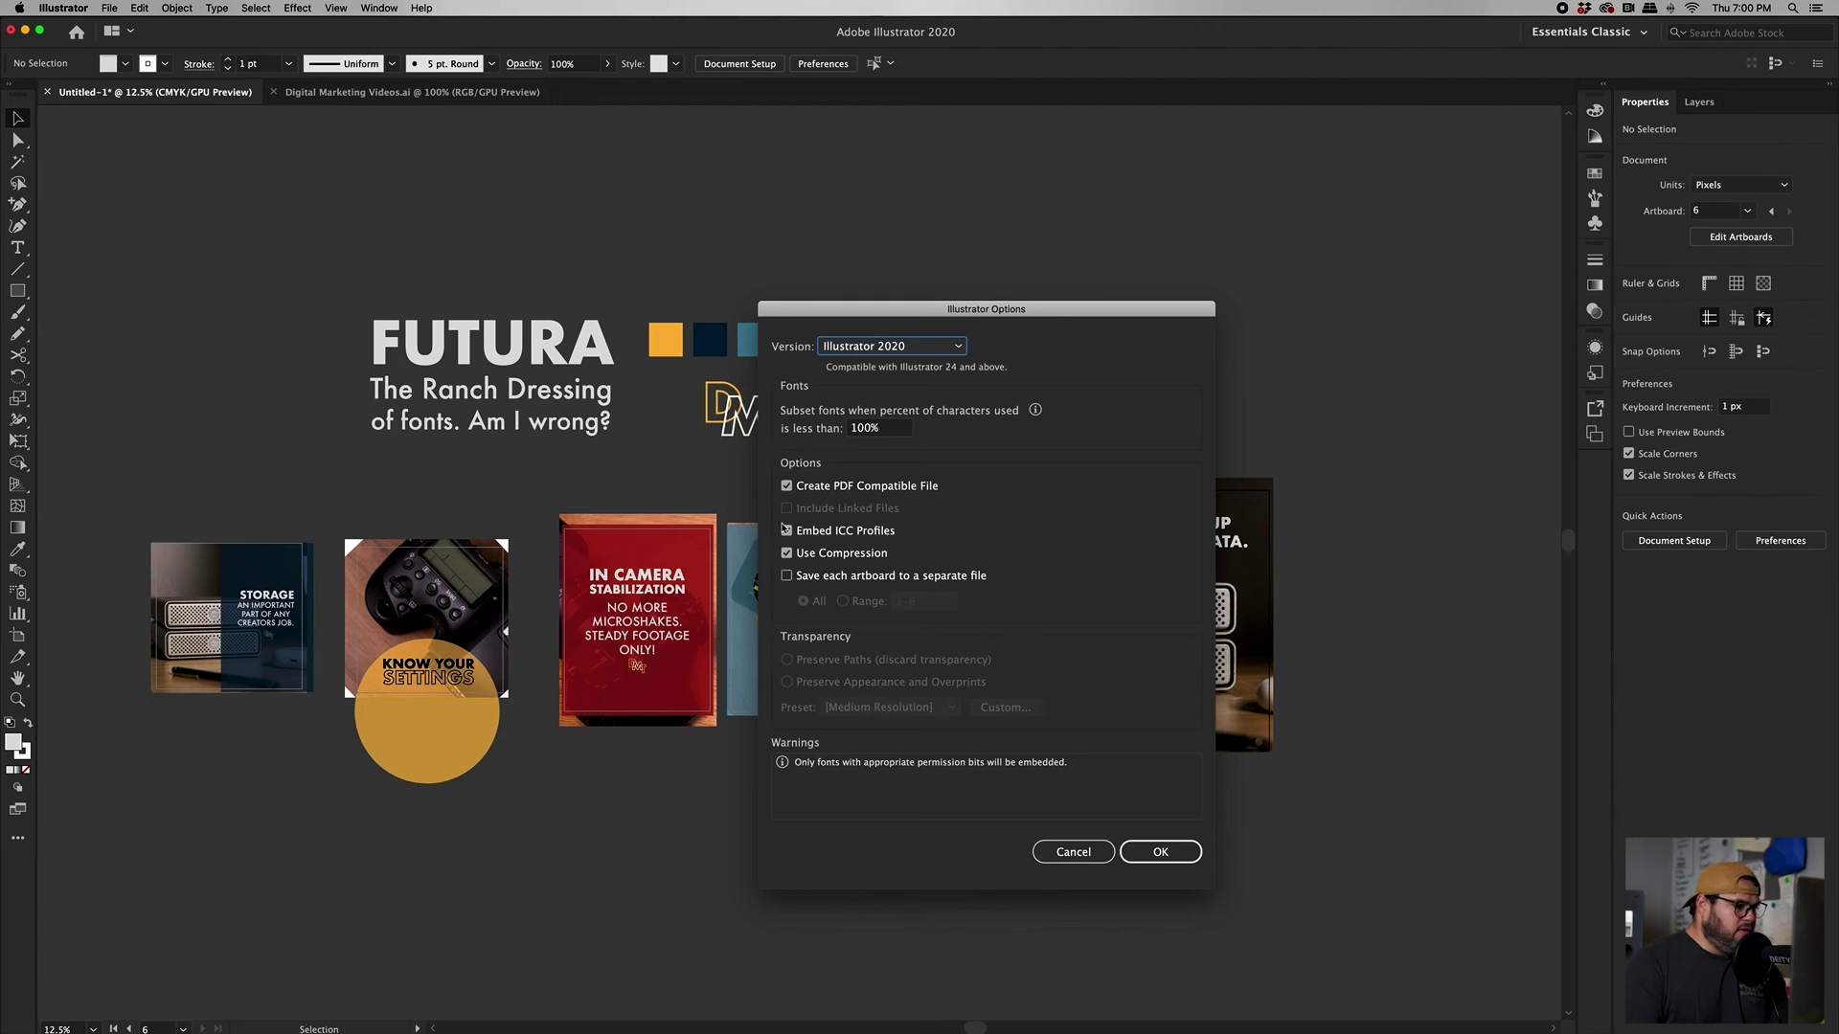
left_click(1163, 857)
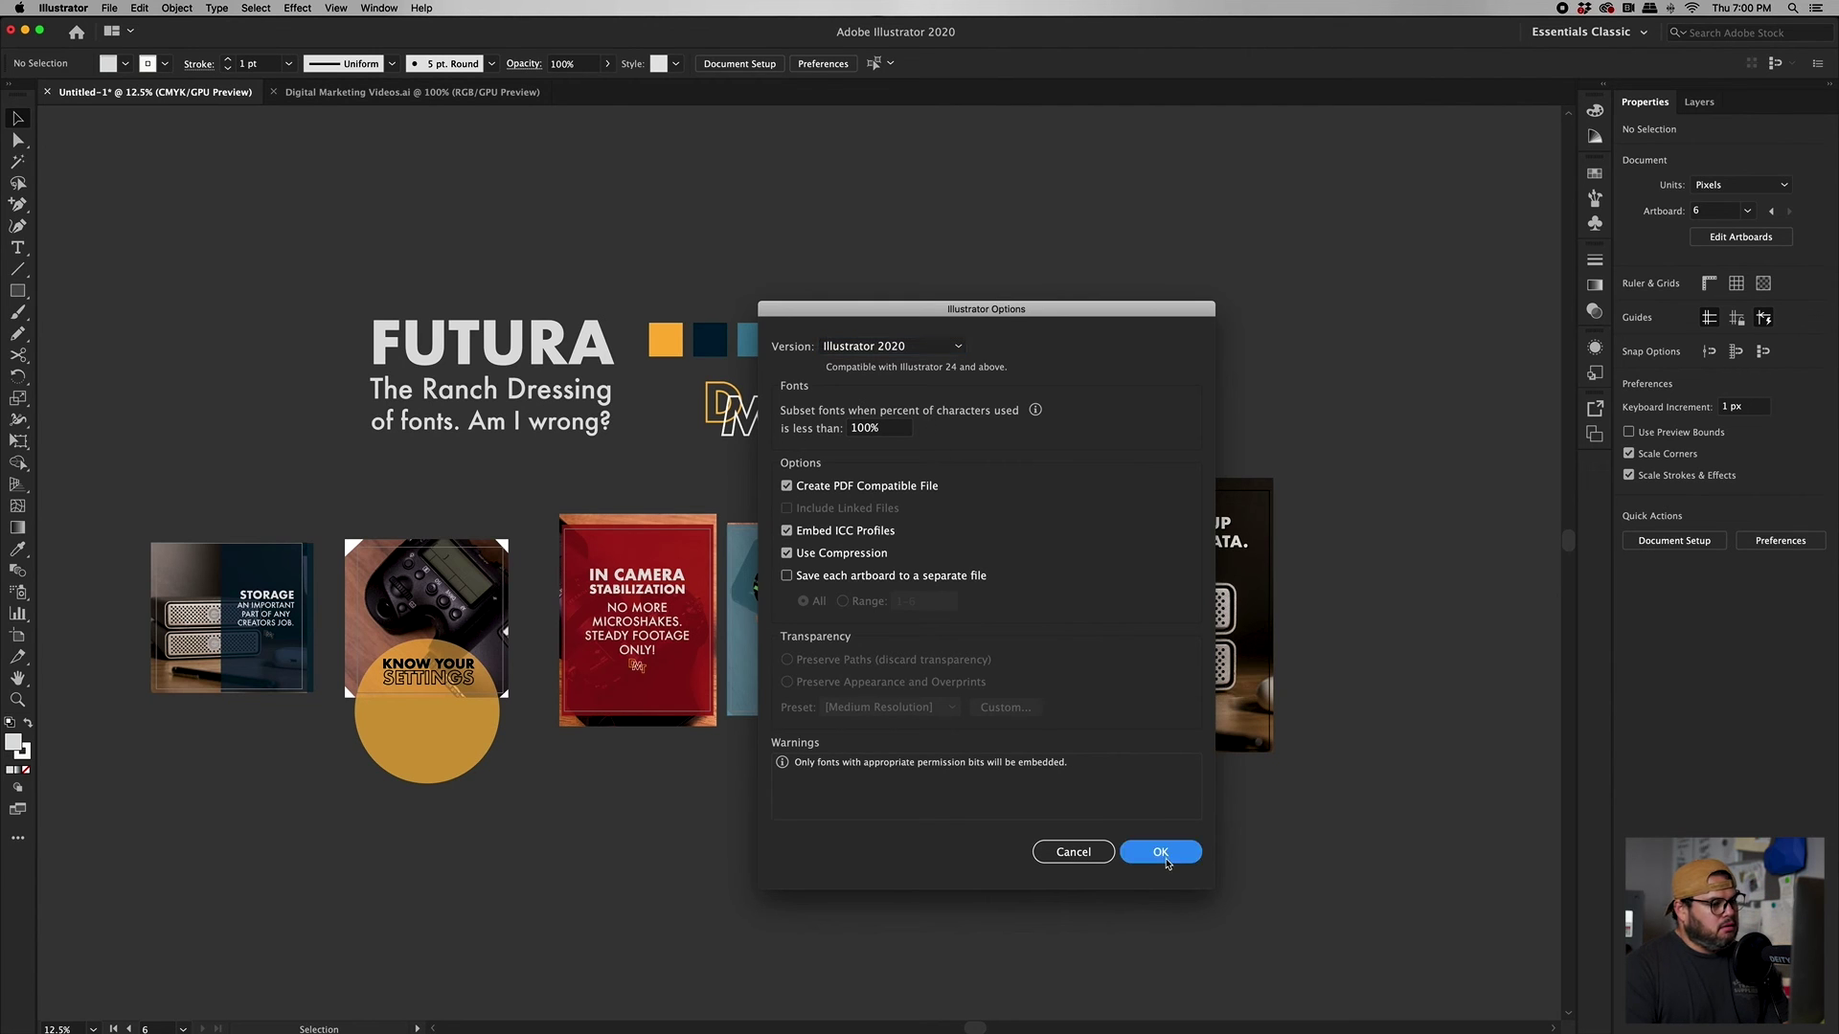
left_click(1163, 855)
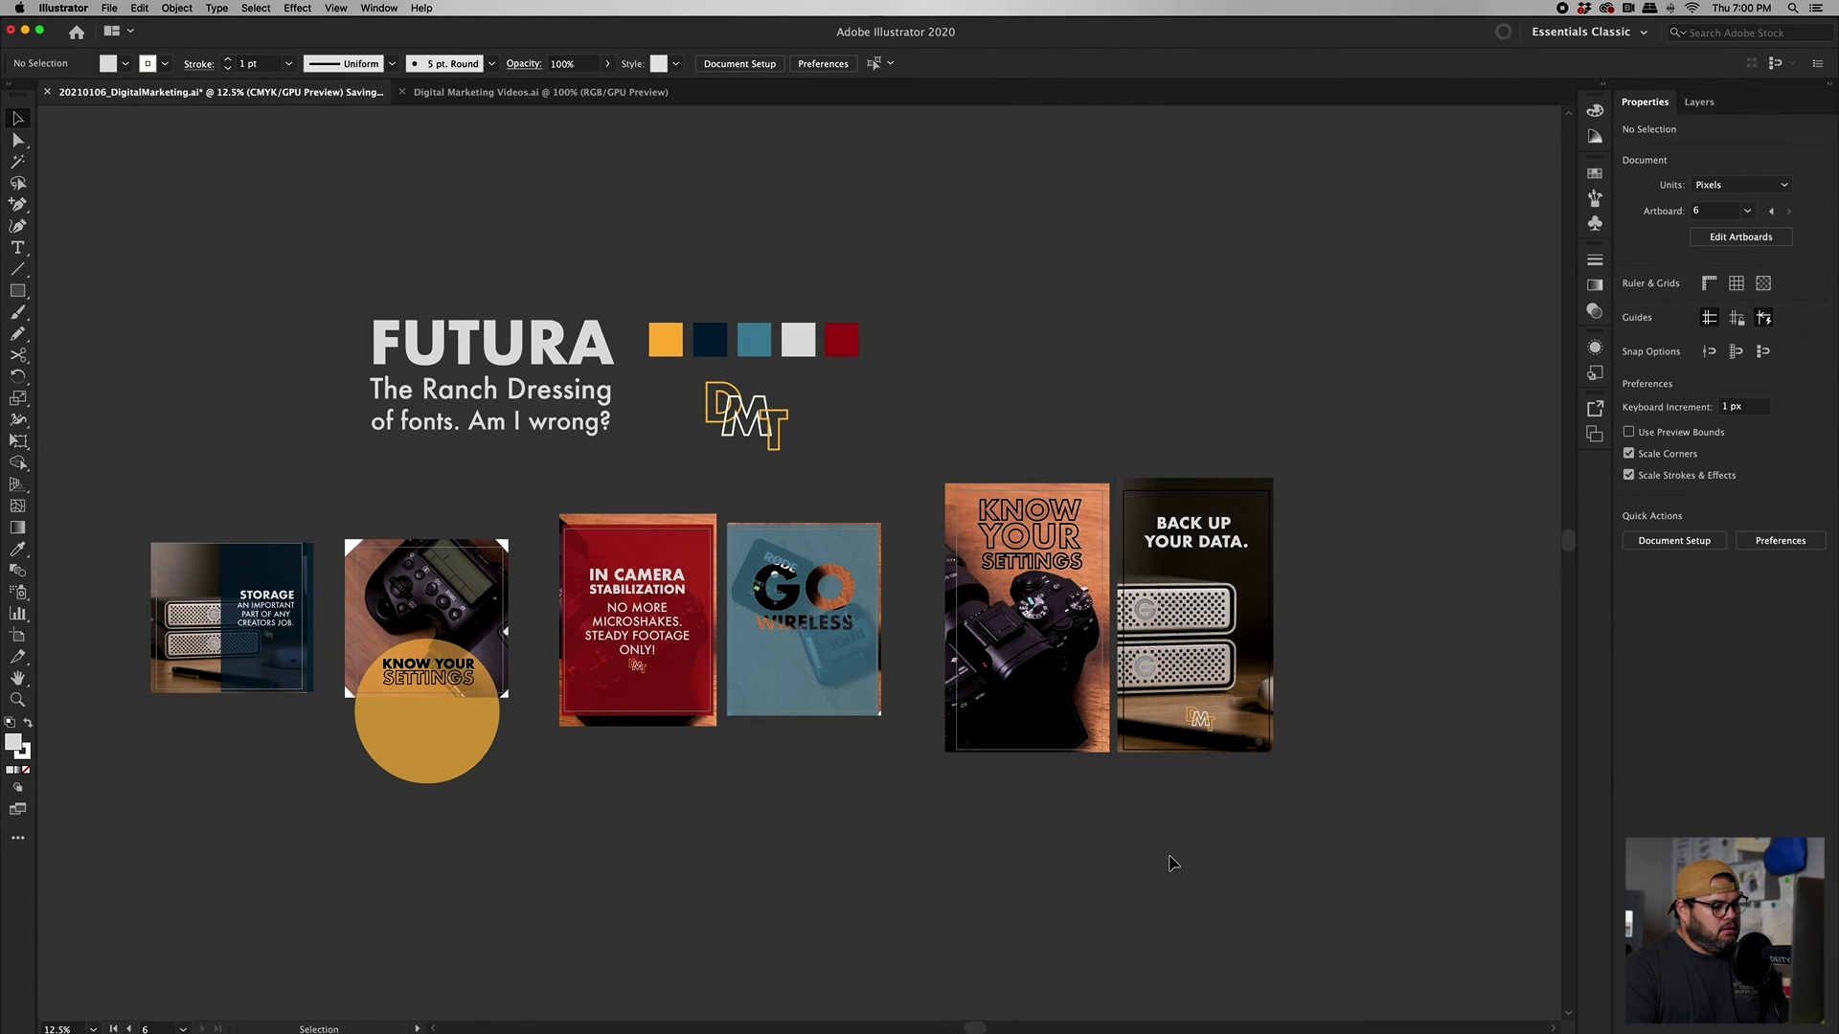
- Set up an export of 20210106_DigitalMarketing in JPEG format, using artboards and including all of them
left_click(113, 8)
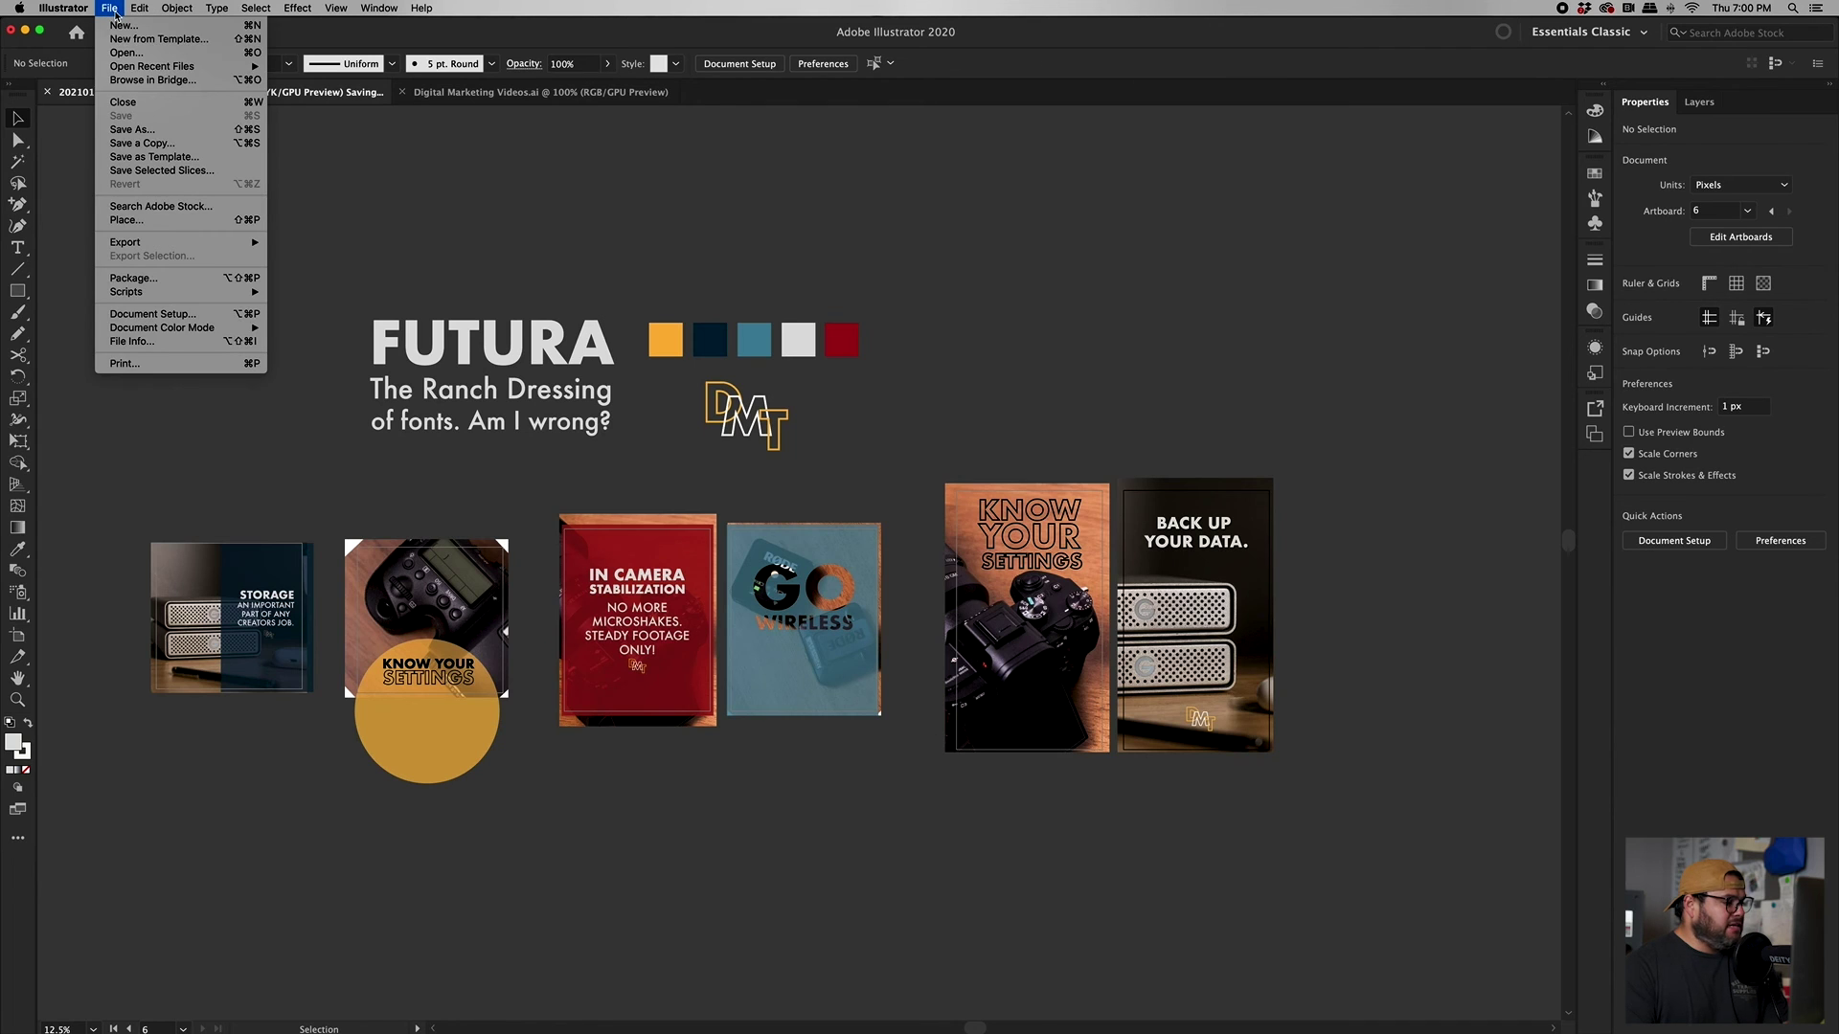
mouse_move(159, 245)
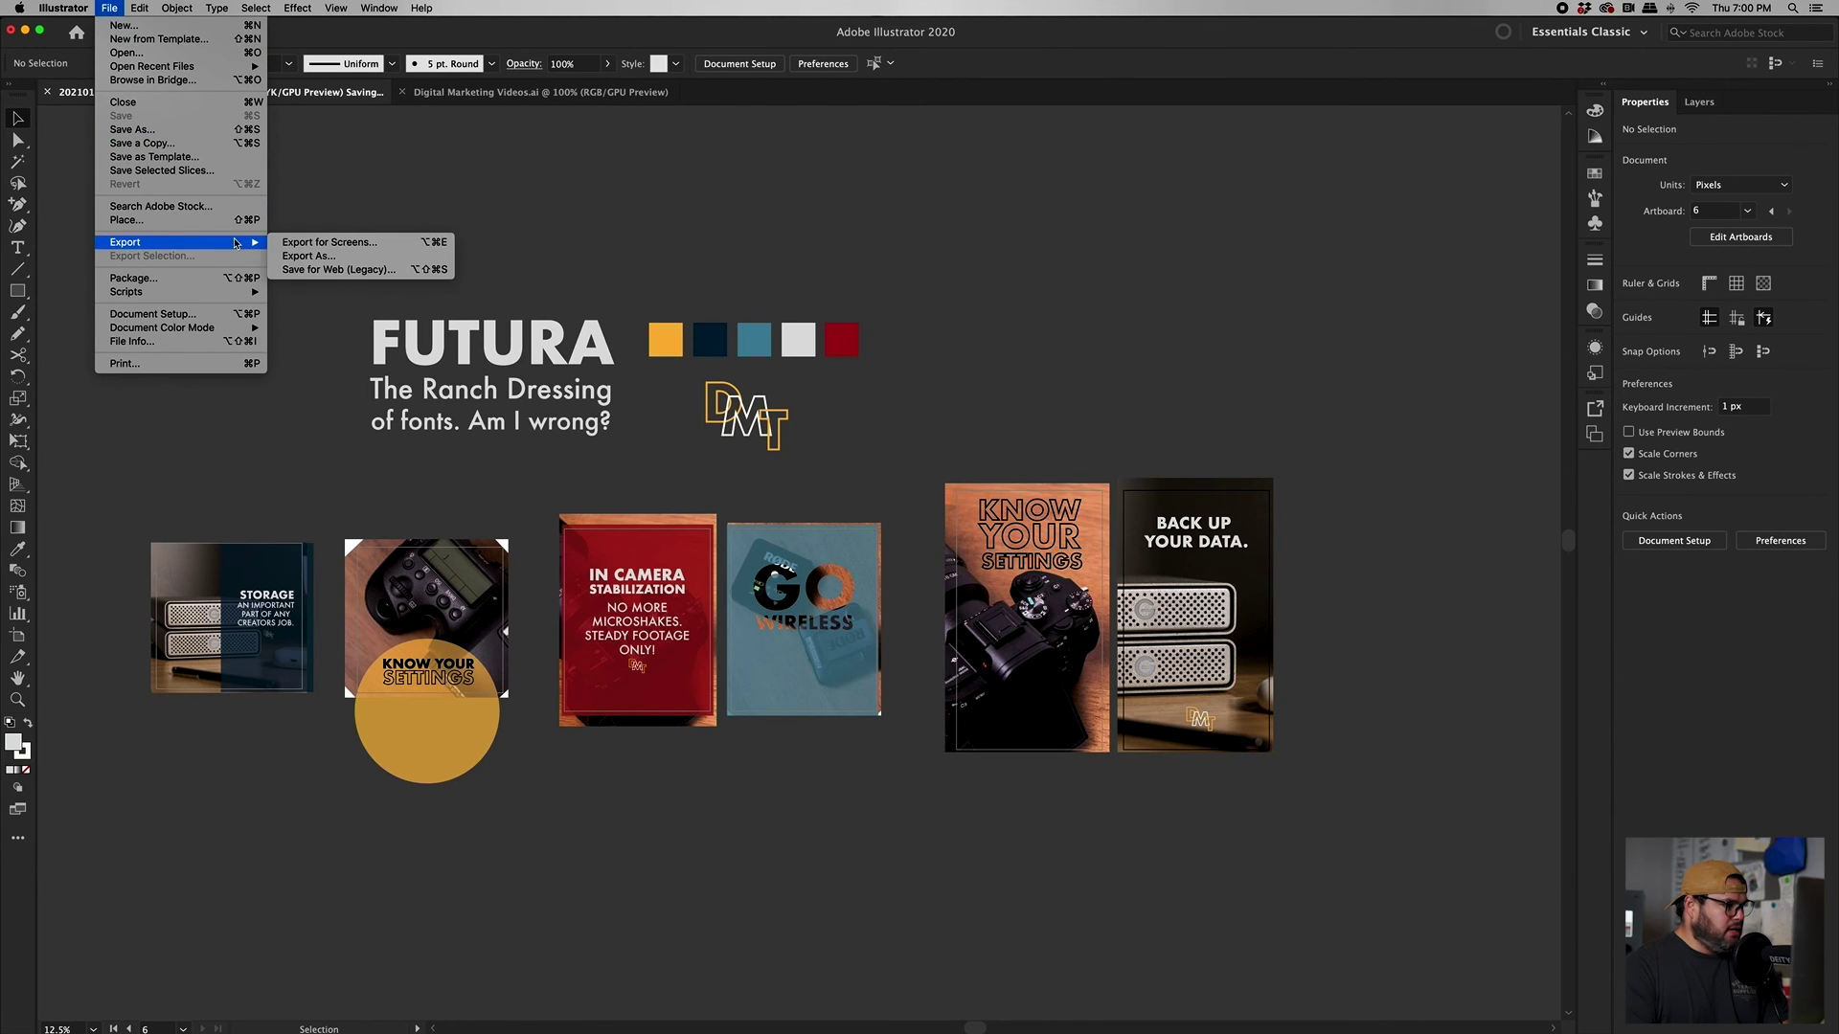
left_click(301, 257)
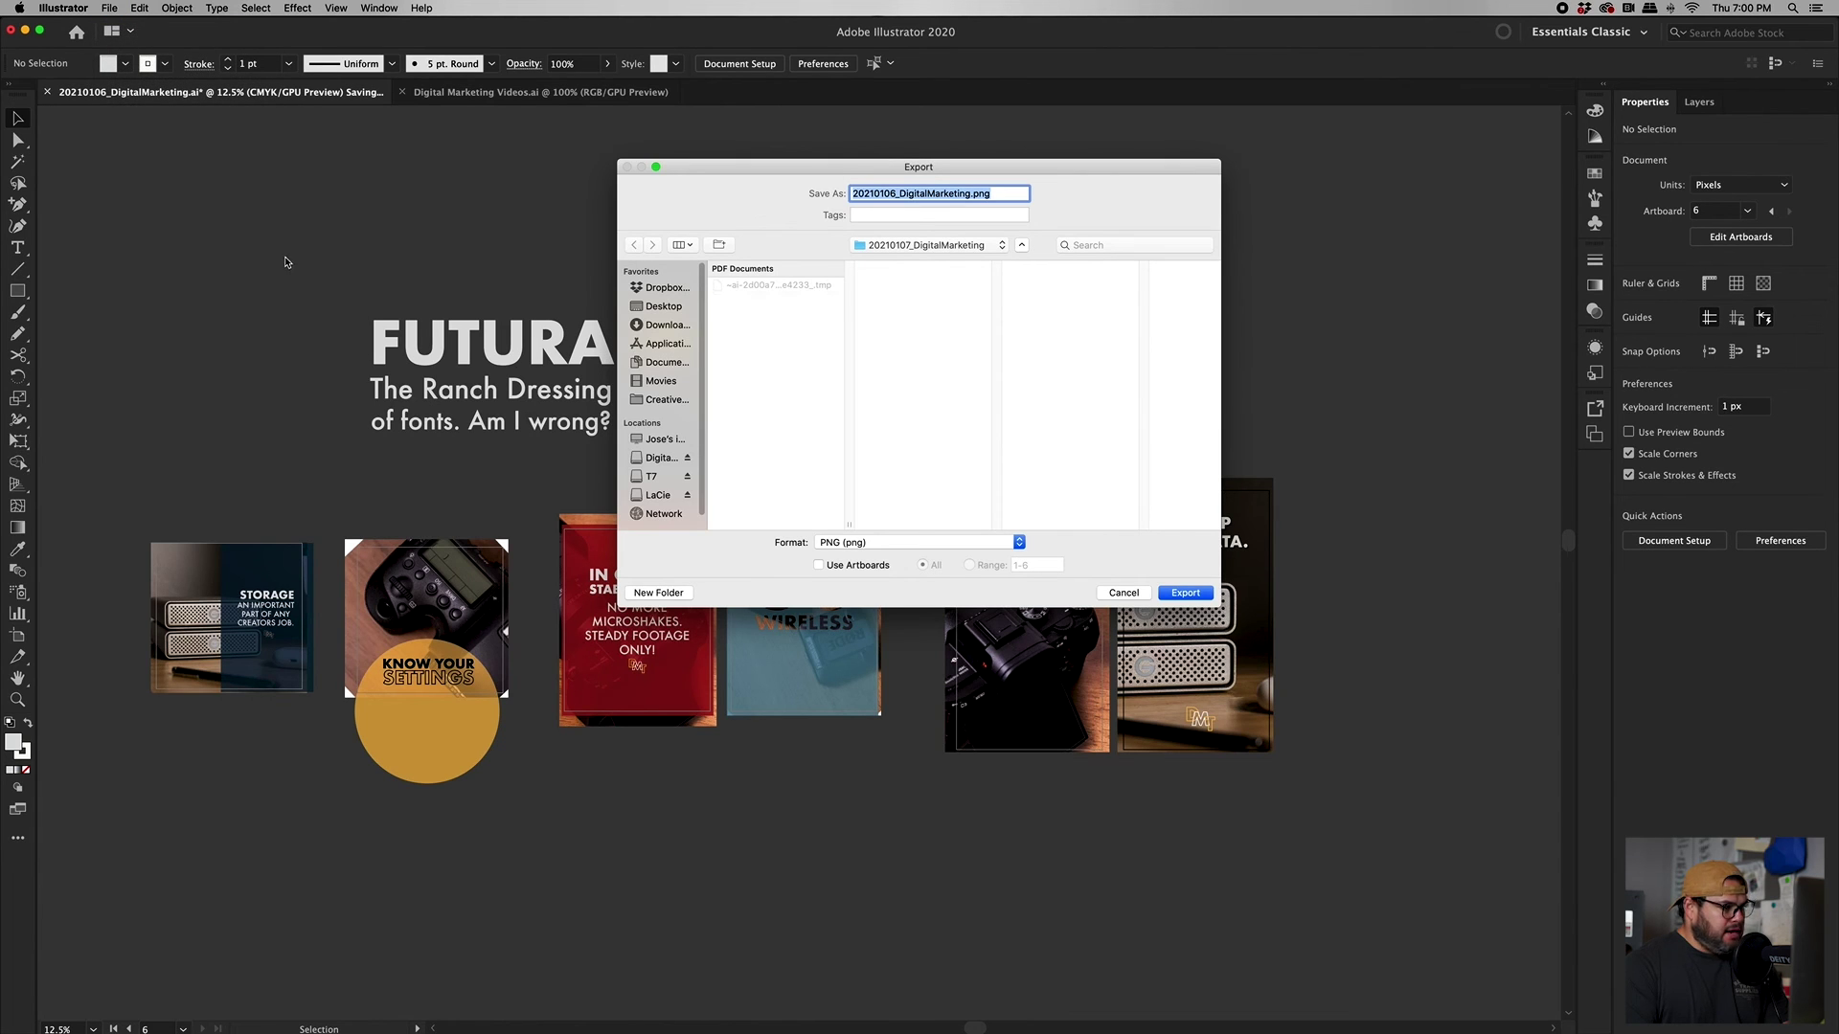
left_click(918, 542)
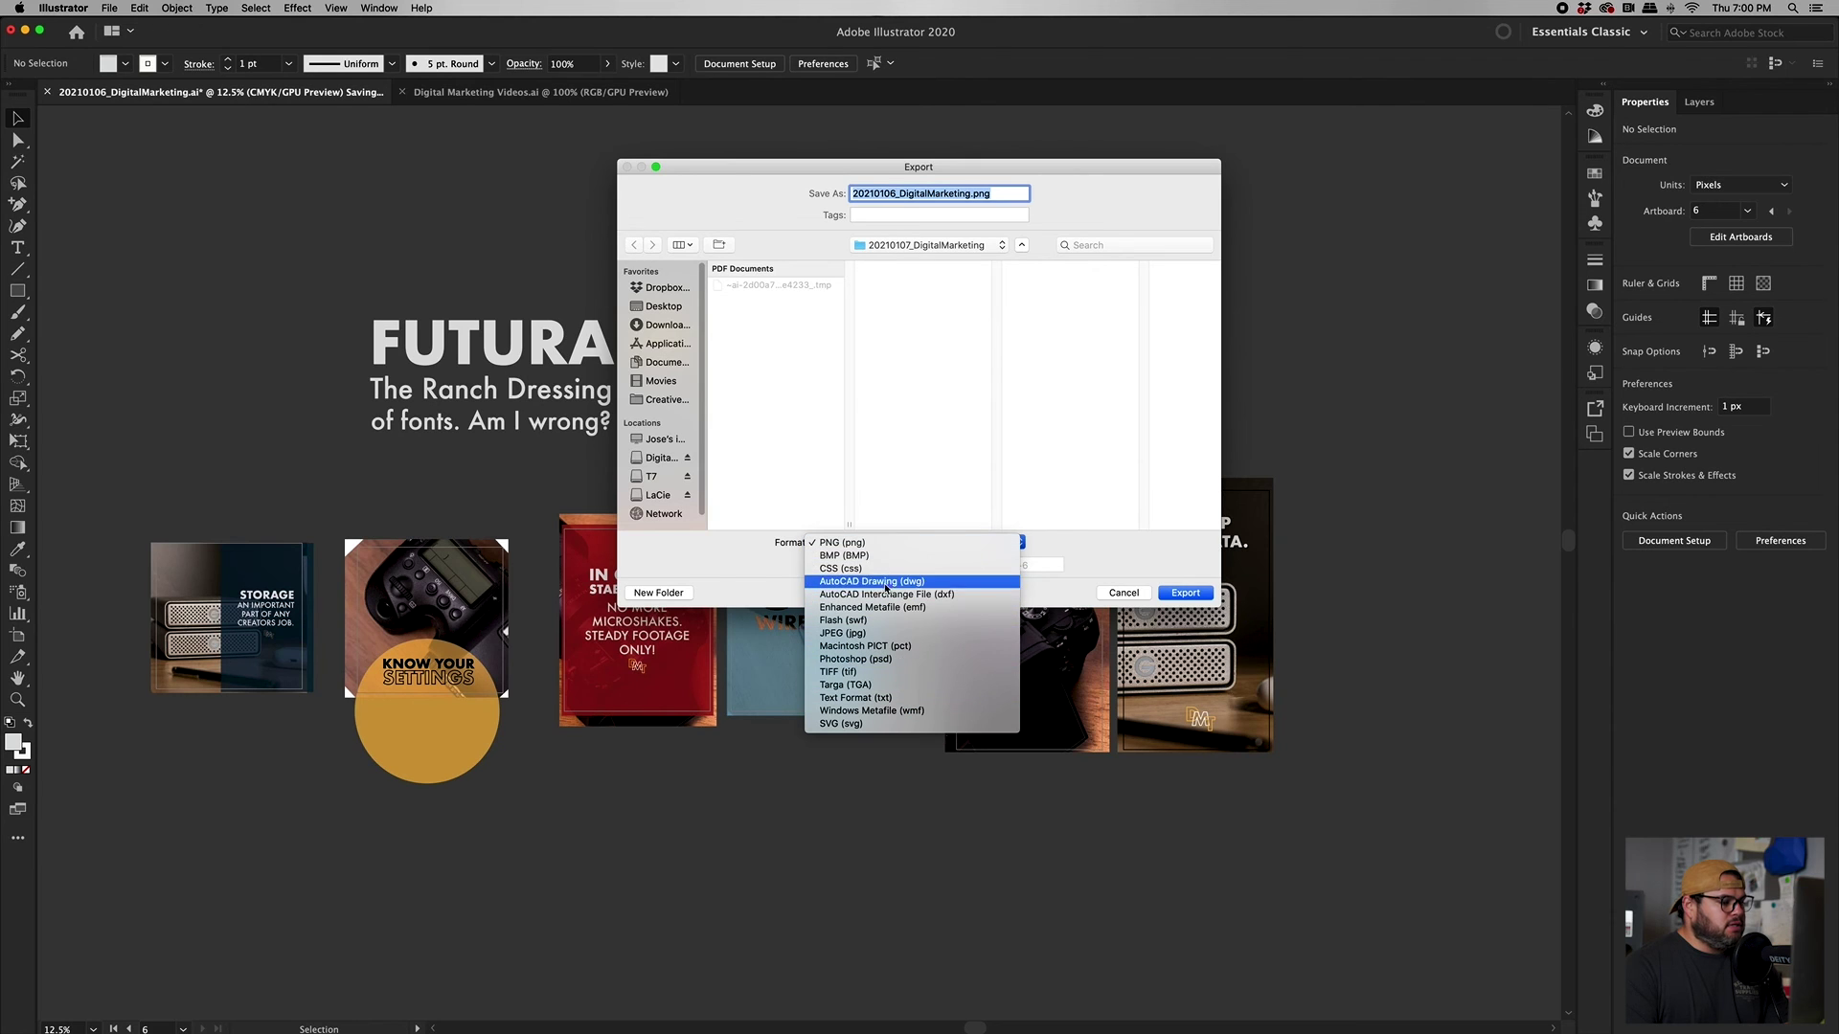
left_click(862, 542)
left_click(1017, 542)
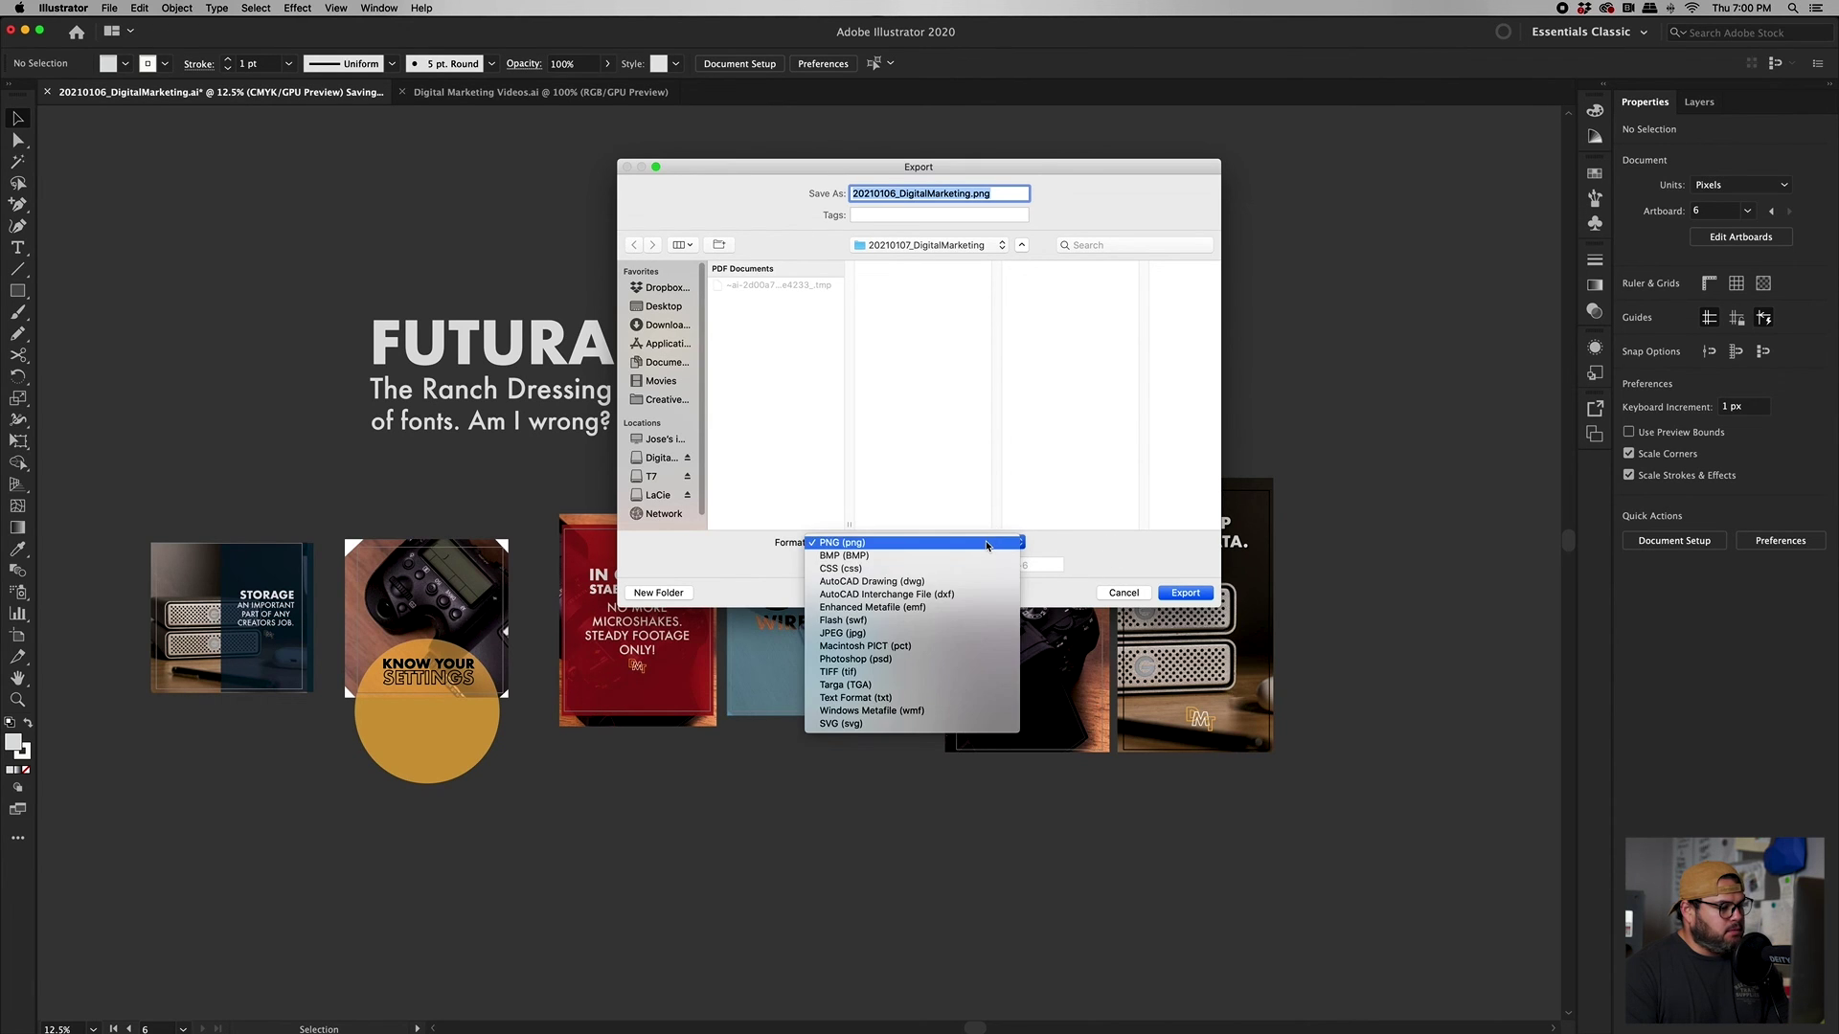
left_click(950, 641)
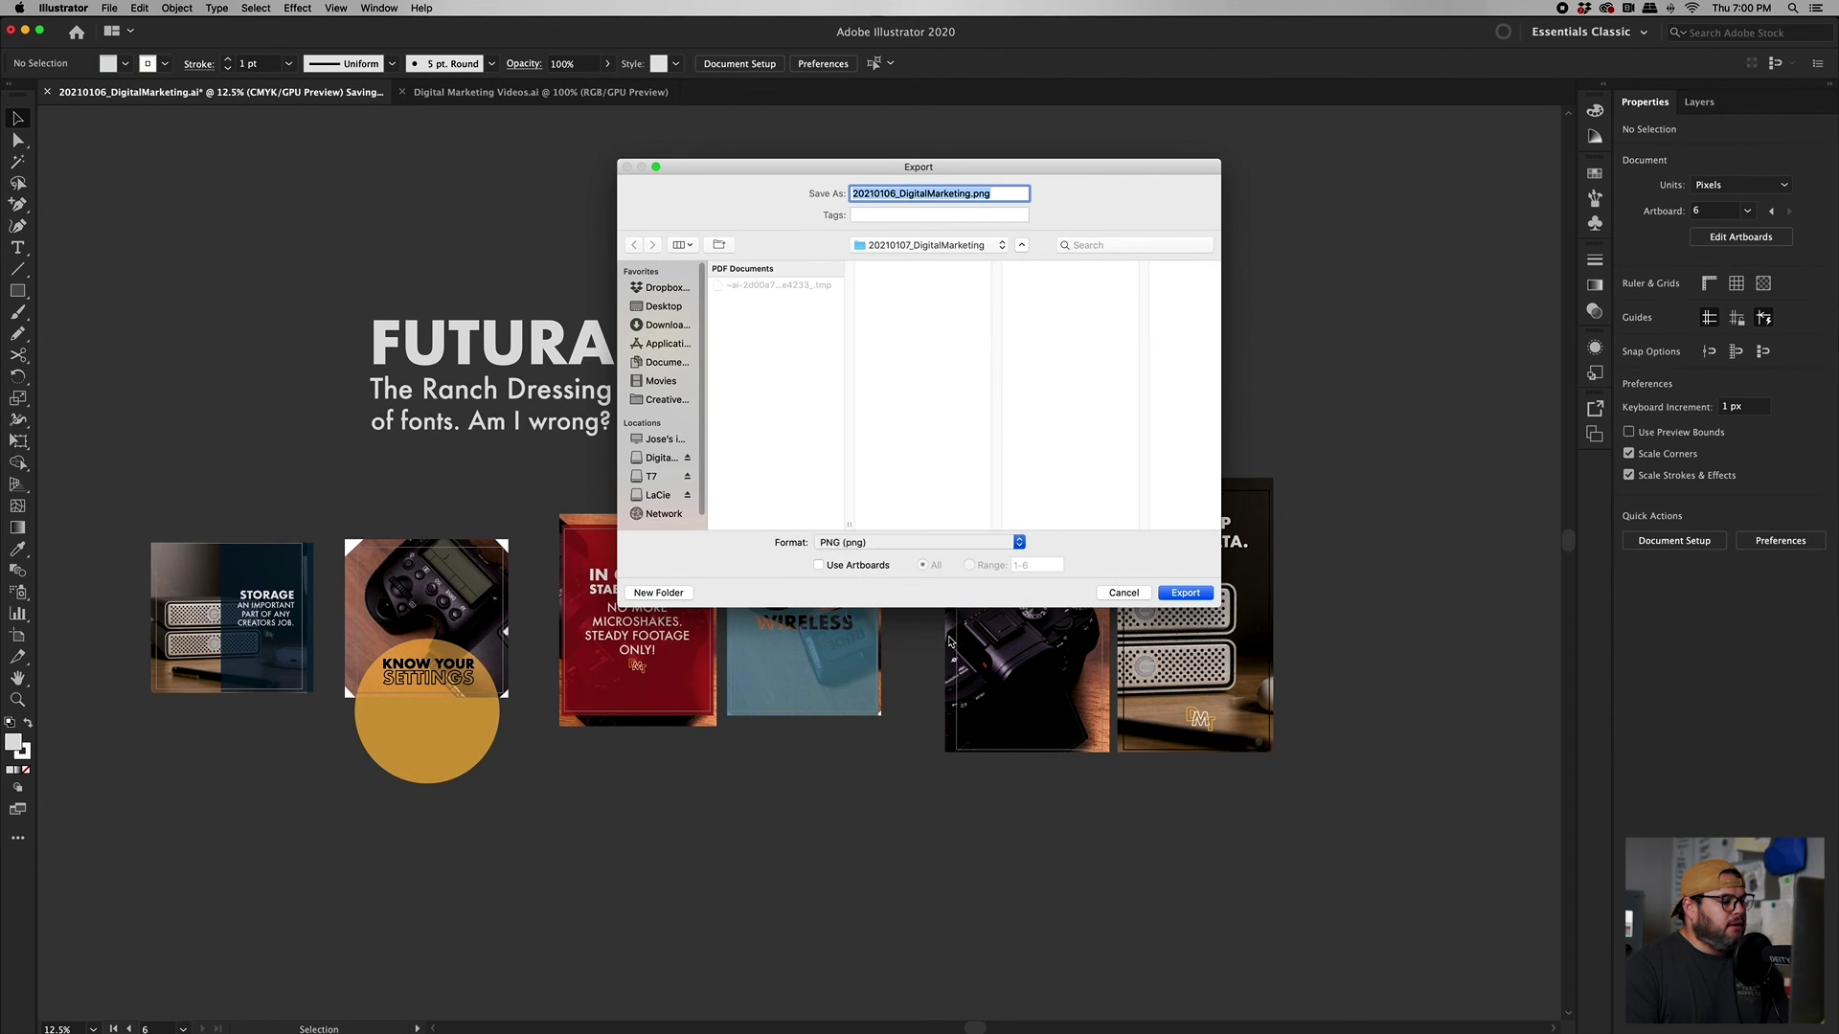
left_click(819, 566)
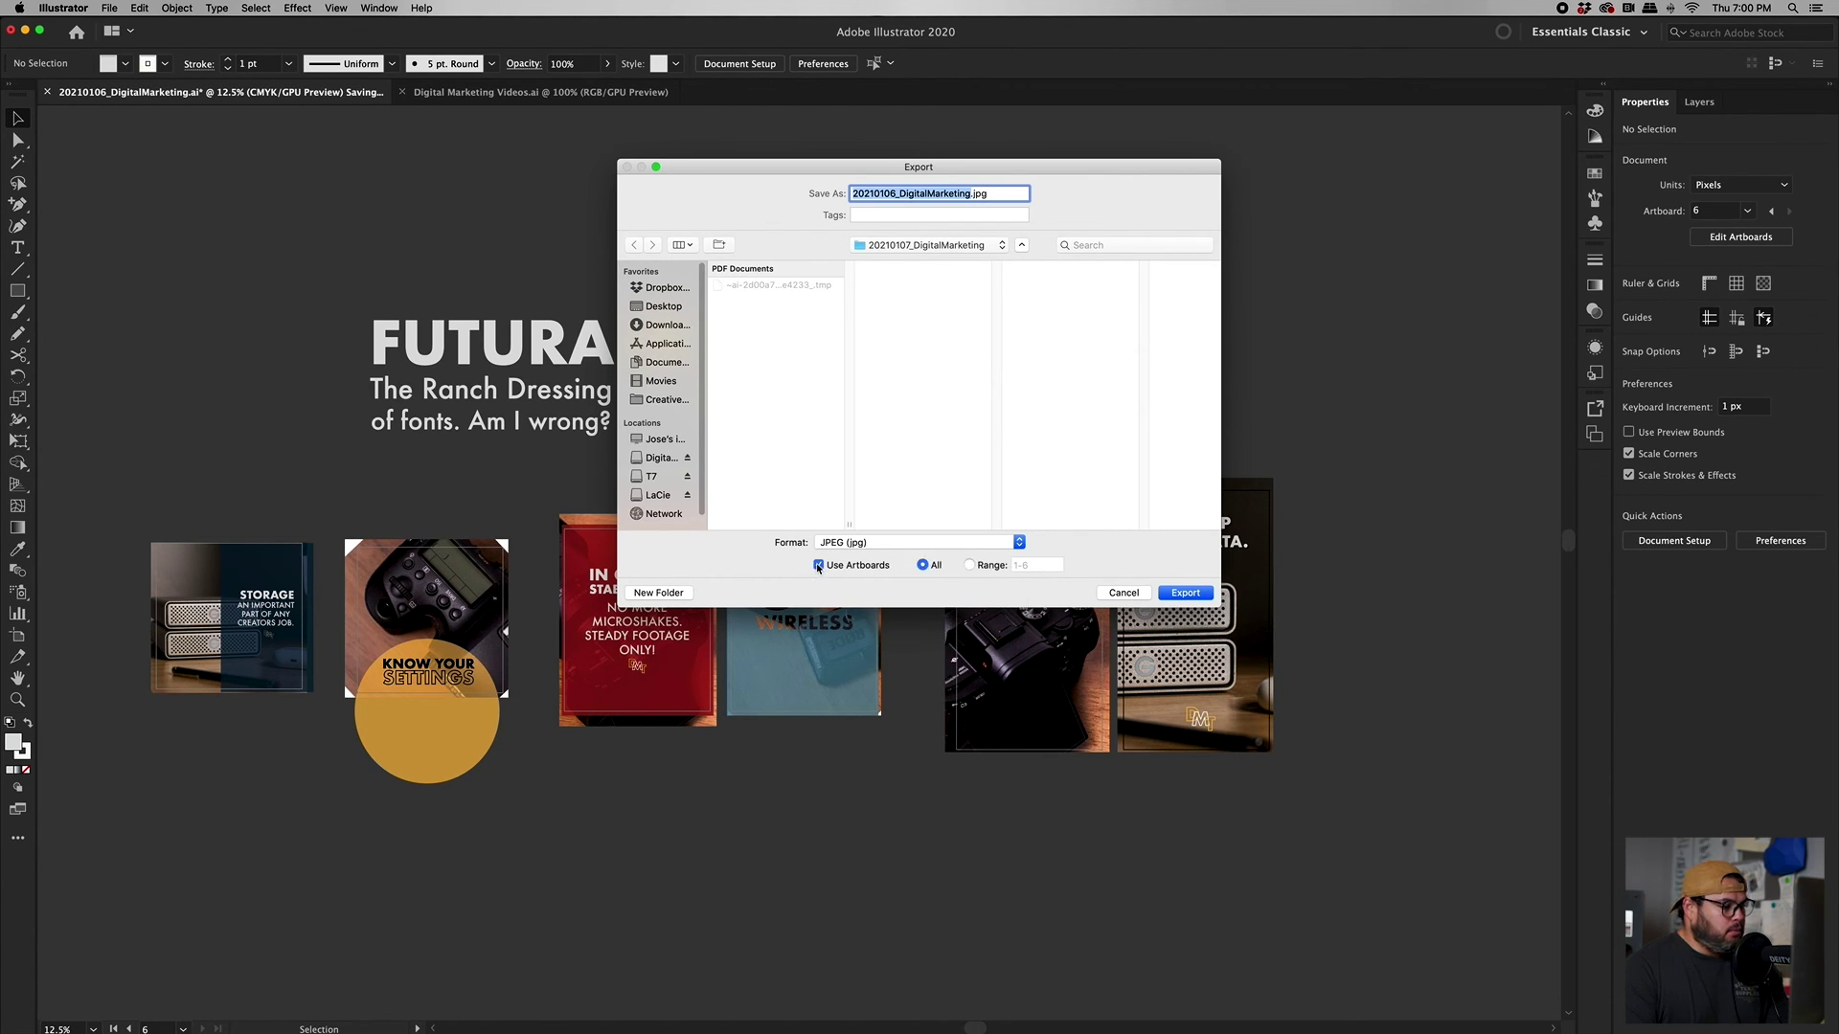
left_click_drag(738, 166, 1279, 128)
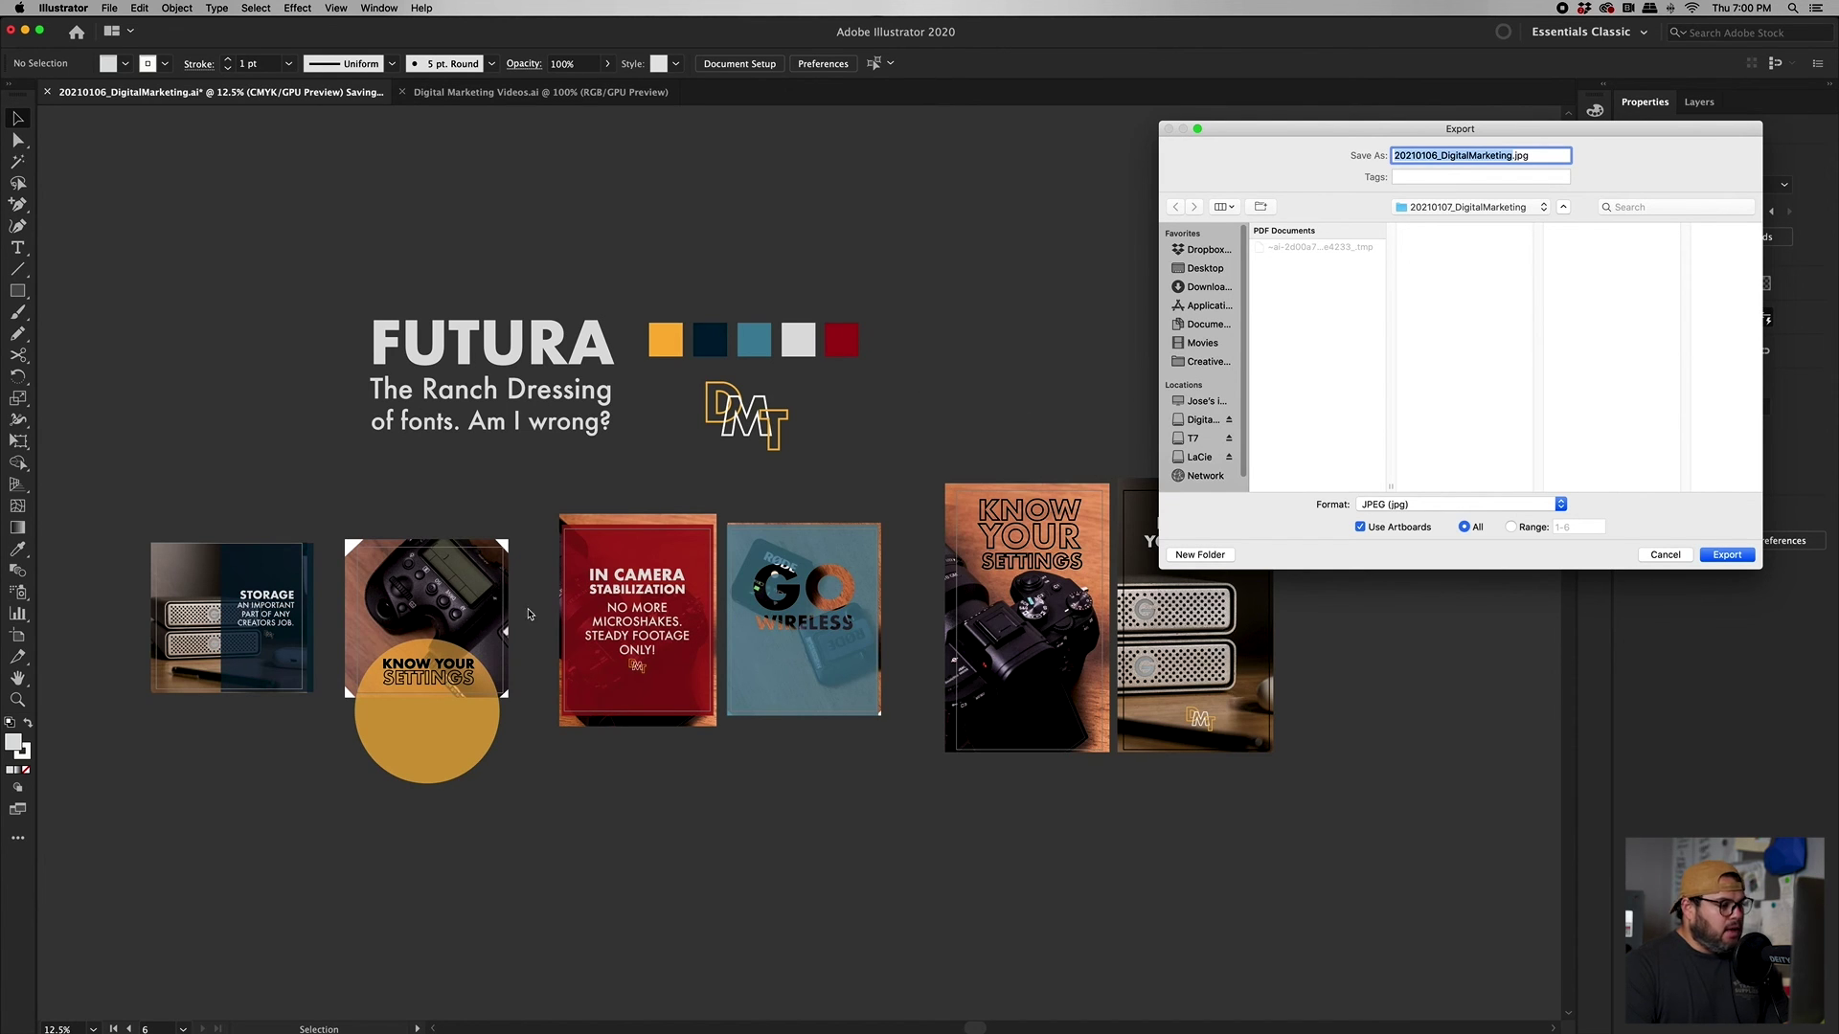
- Export the artboards as JPEGs with the CMYK color model, quality 7 (High) and High (300 ppi) resolution
left_click(1727, 555)
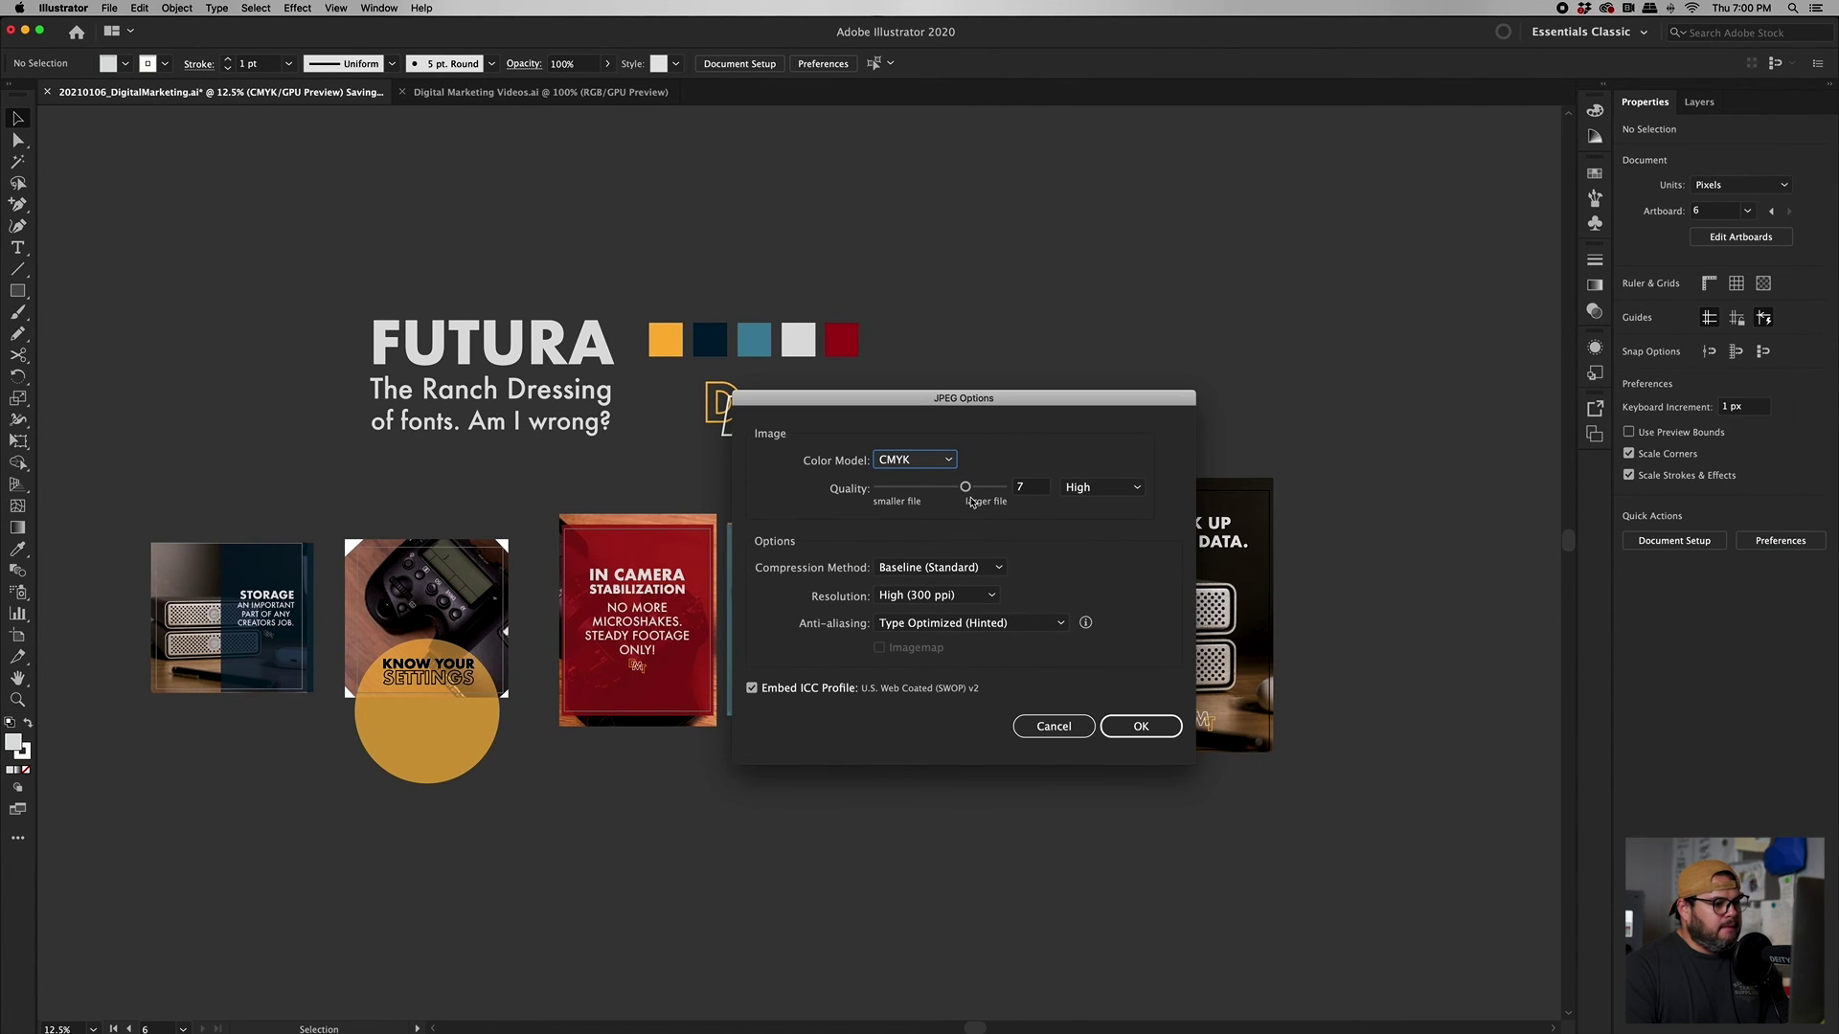
left_click(909, 600)
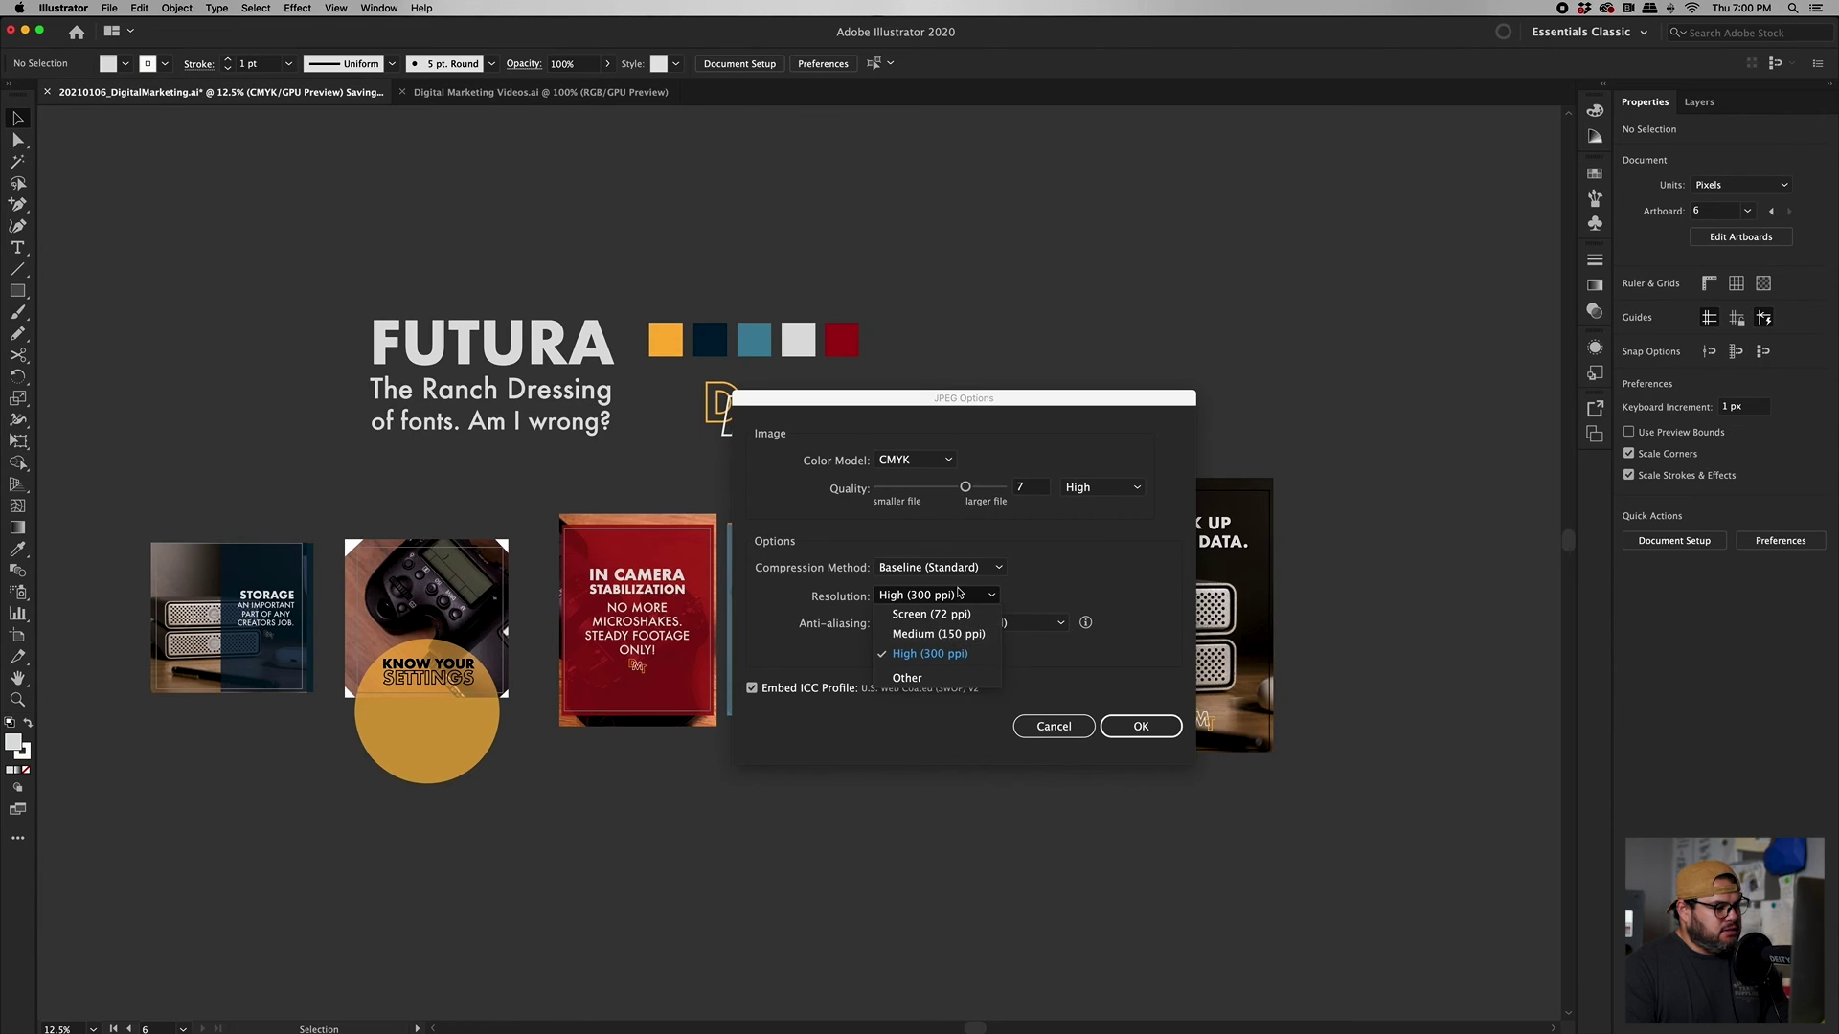
left_click(929, 653)
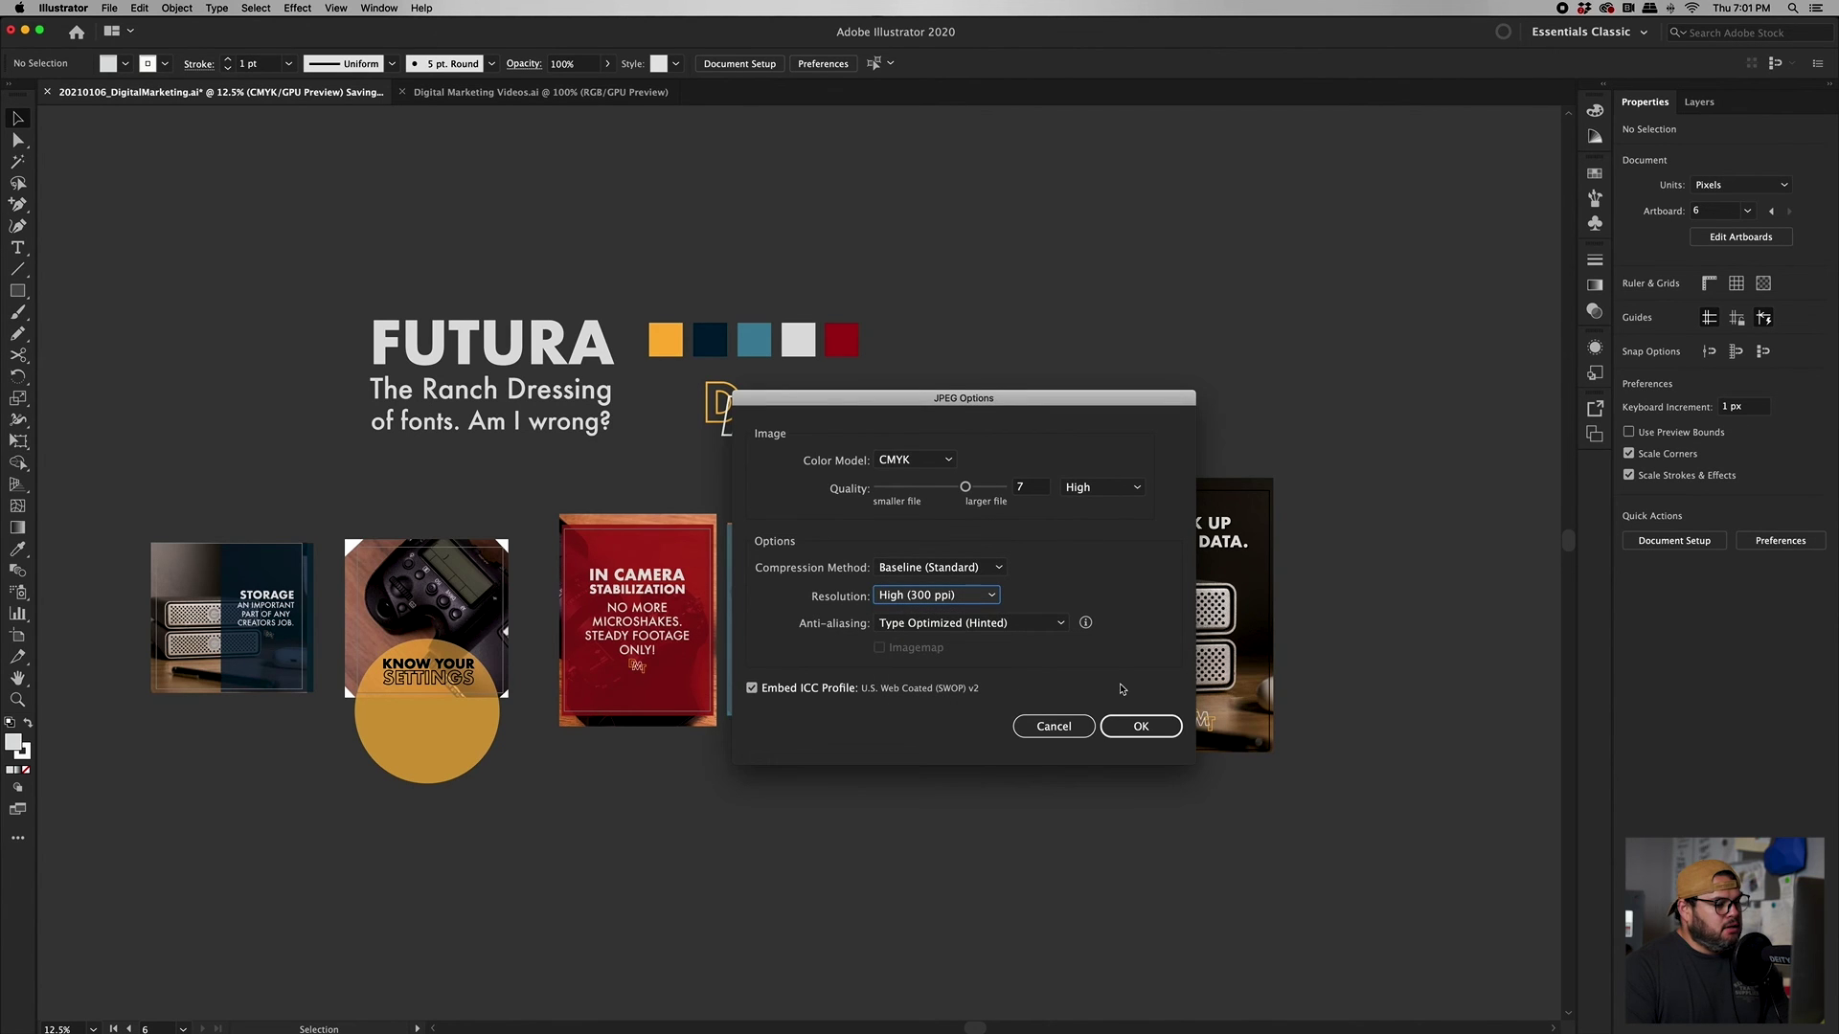
left_click(1140, 728)
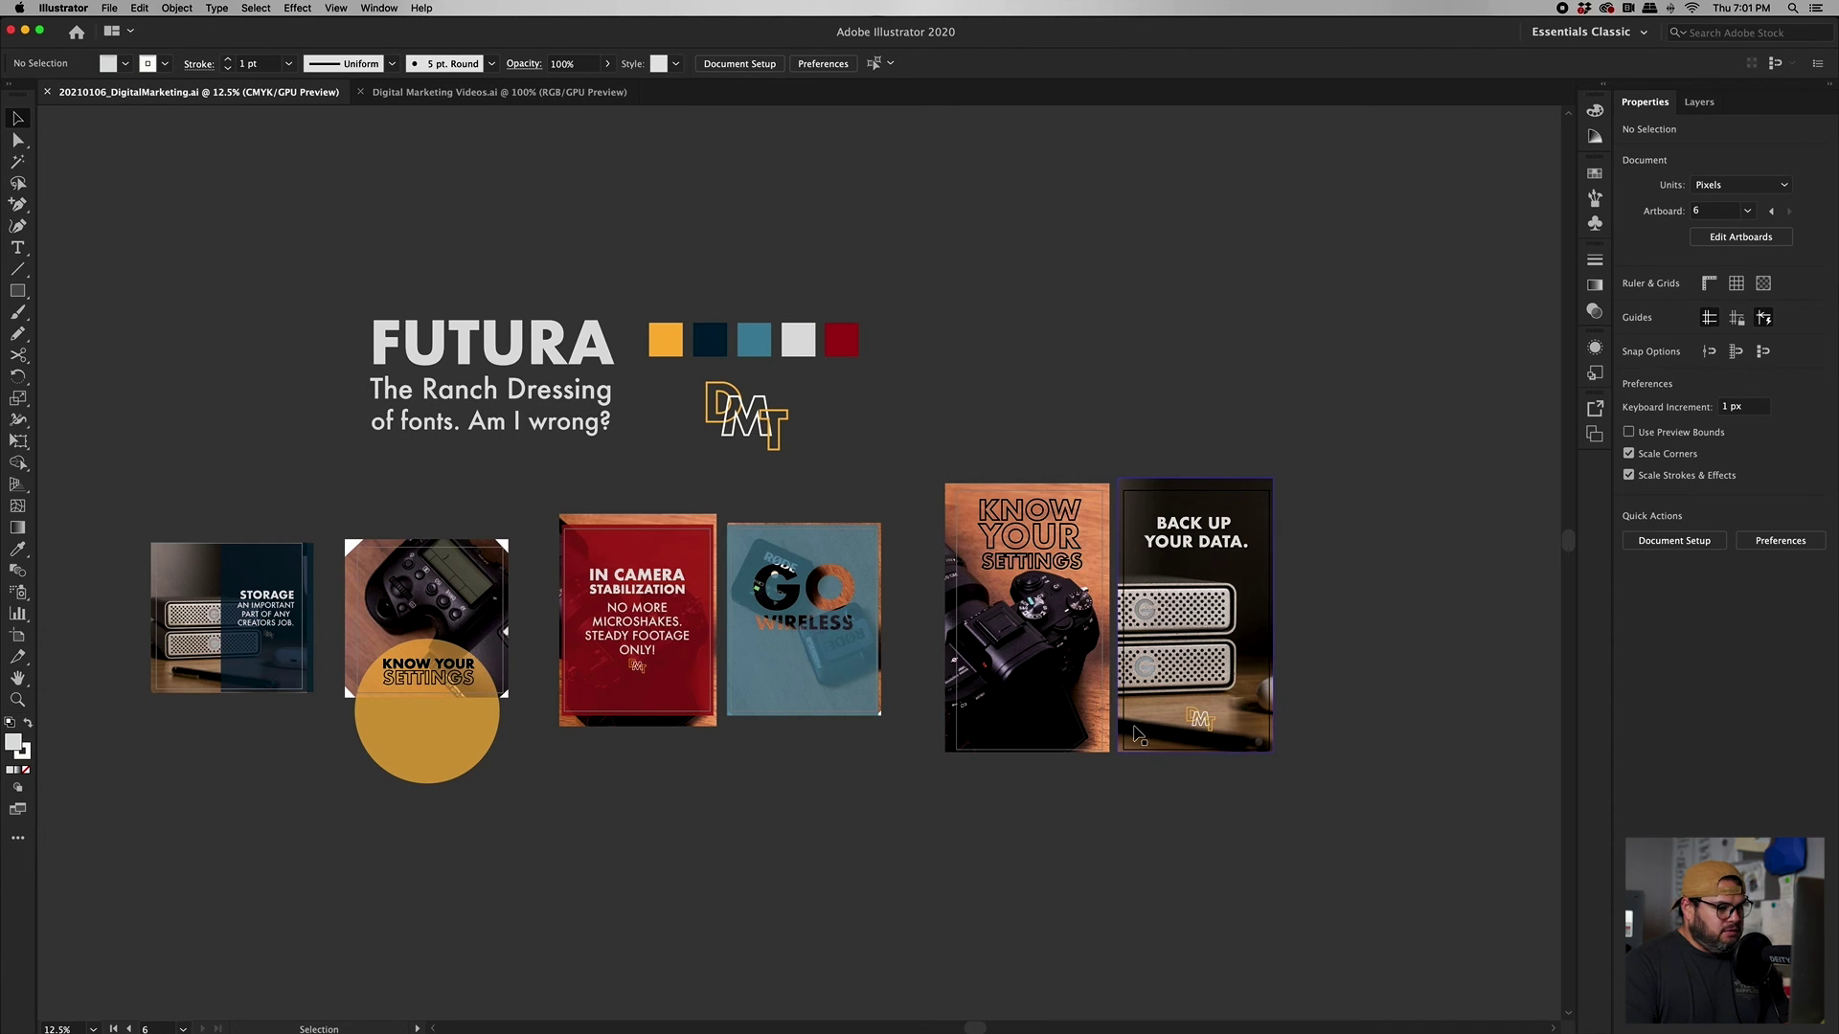
- Add a new blank artboard beside the BACK UP YOUR DATA design
left_click(1595, 434)
left_click(1522, 569)
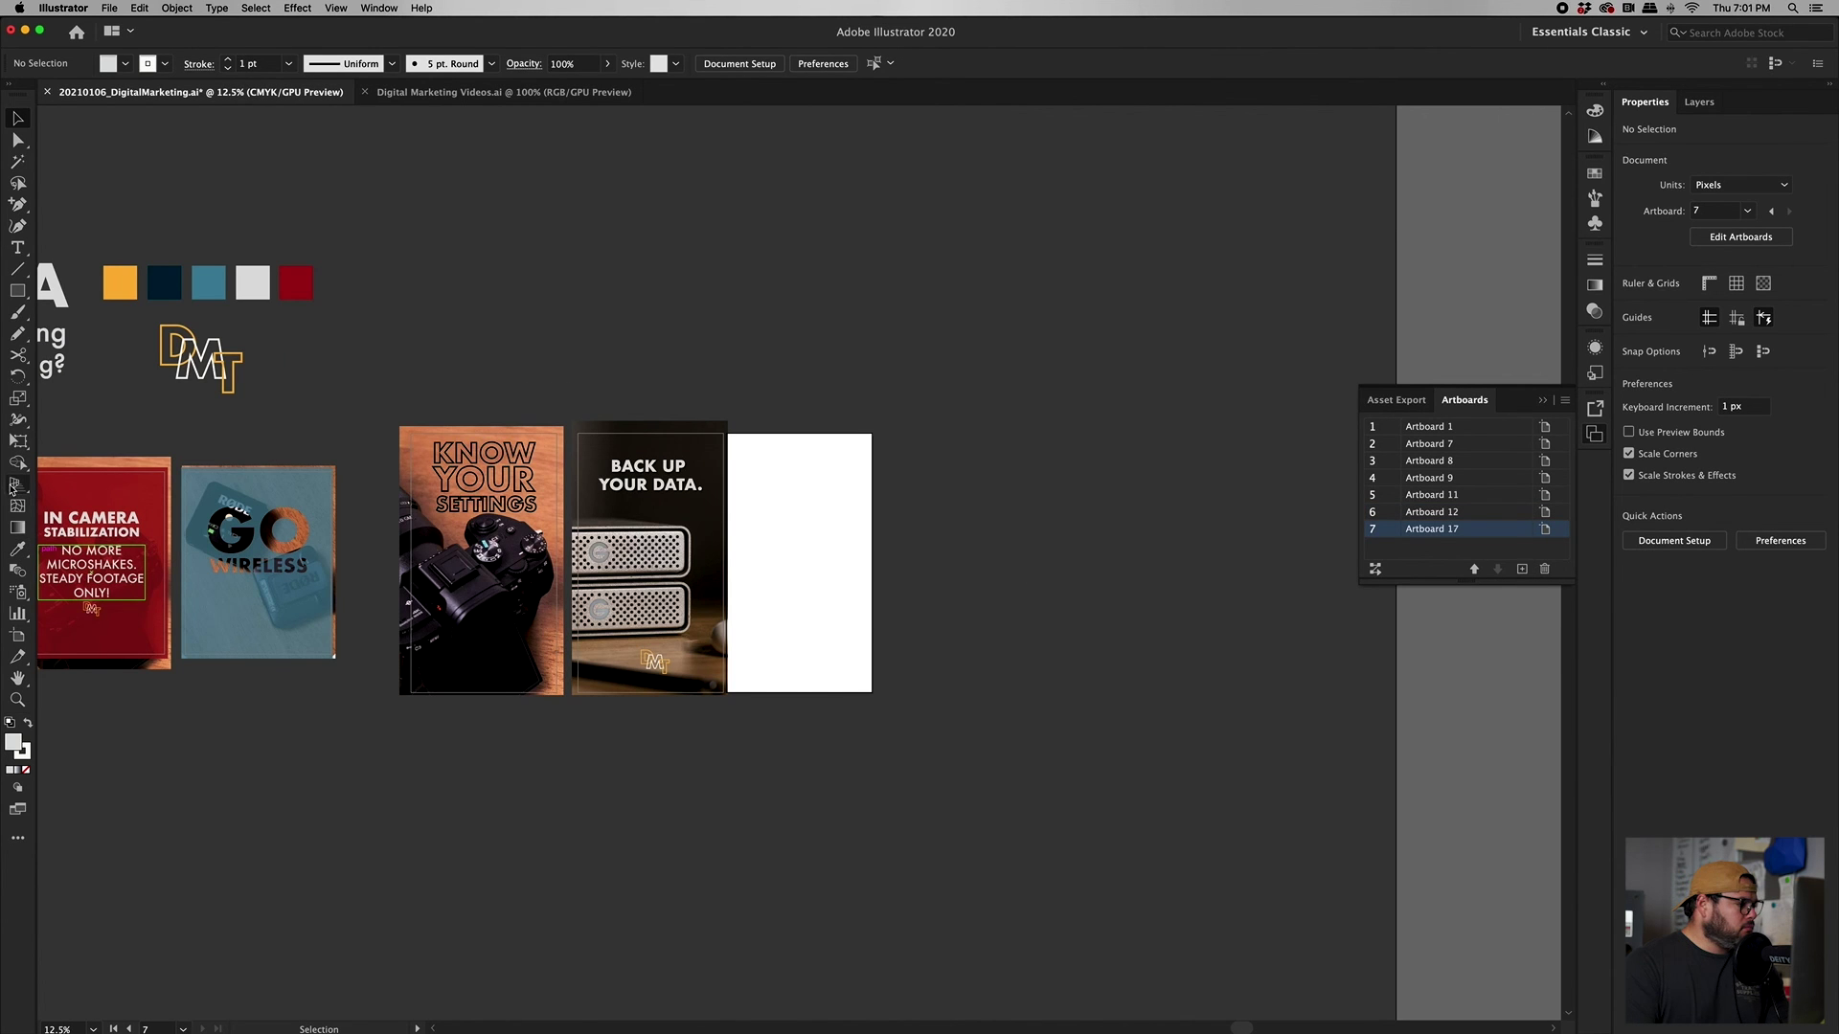
- Move the new blank artboard away from the BACK UP YOUR DATA design and realign that design's photo with its own artboard
left_click(17, 635)
left_click_drag(788, 533, 833, 534)
left_click(17, 118)
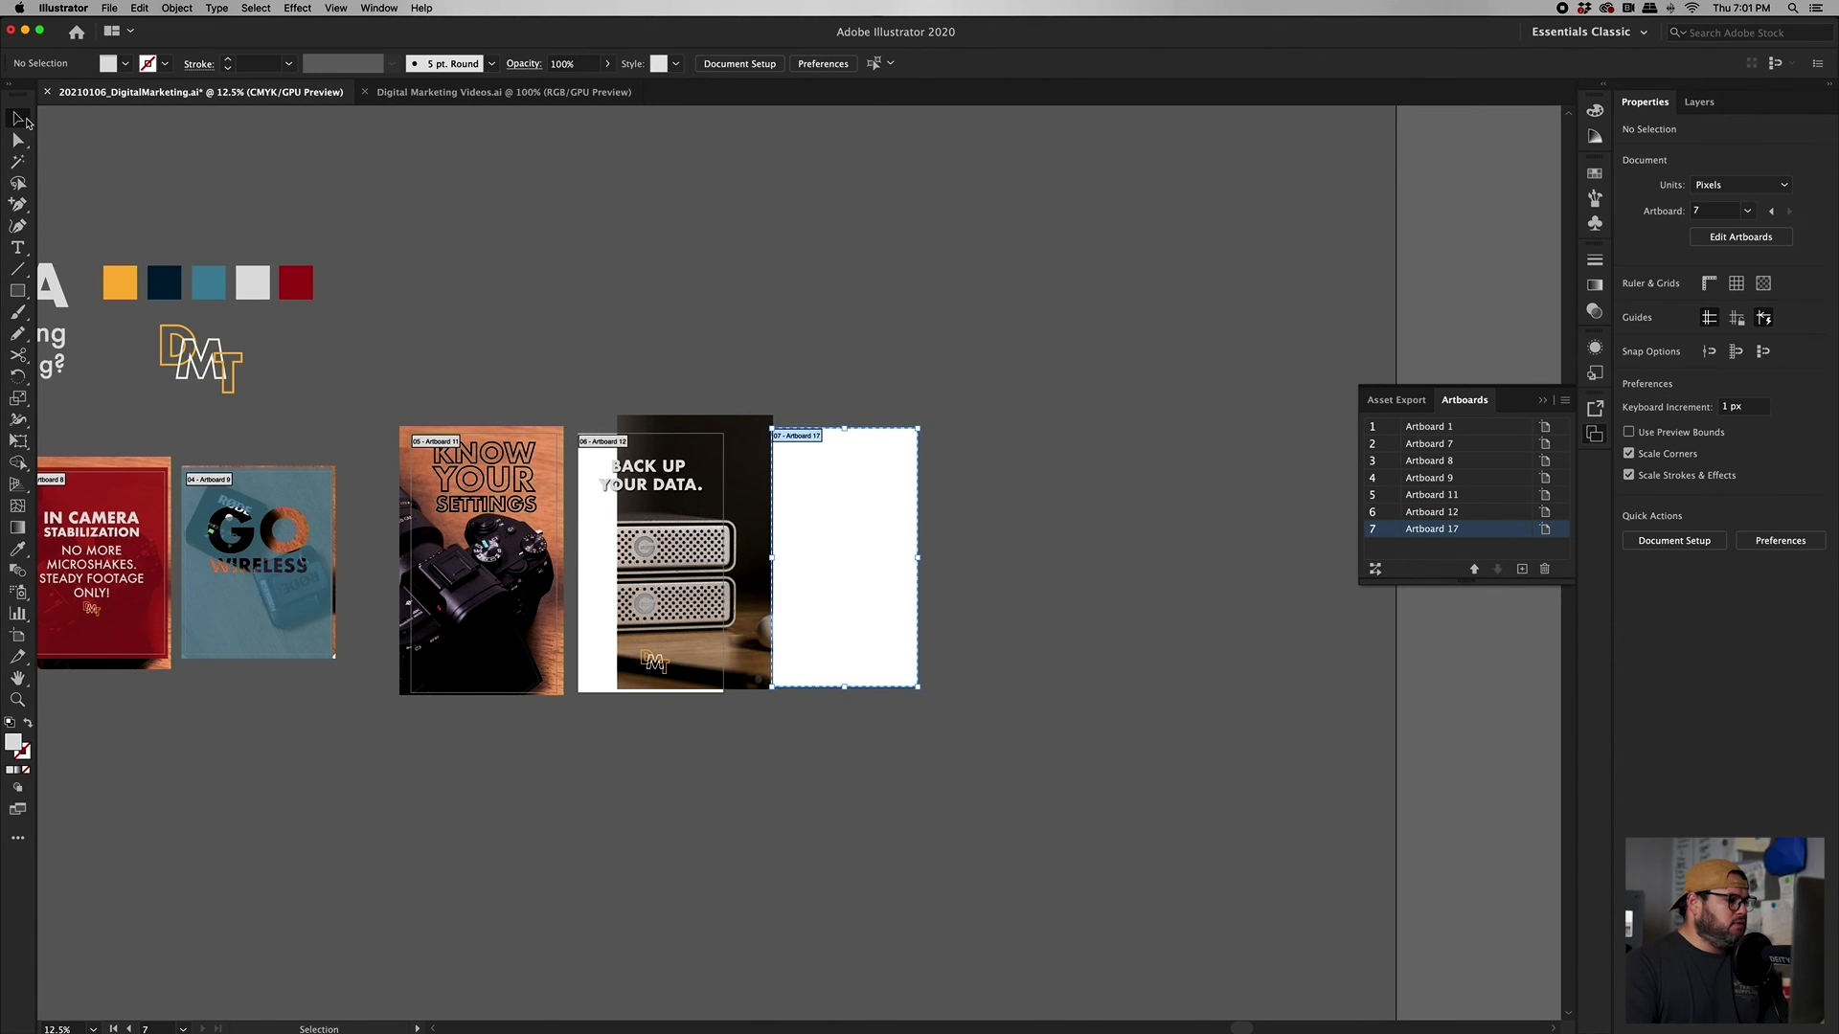
left_click_drag(743, 436, 699, 445)
left_click(824, 468)
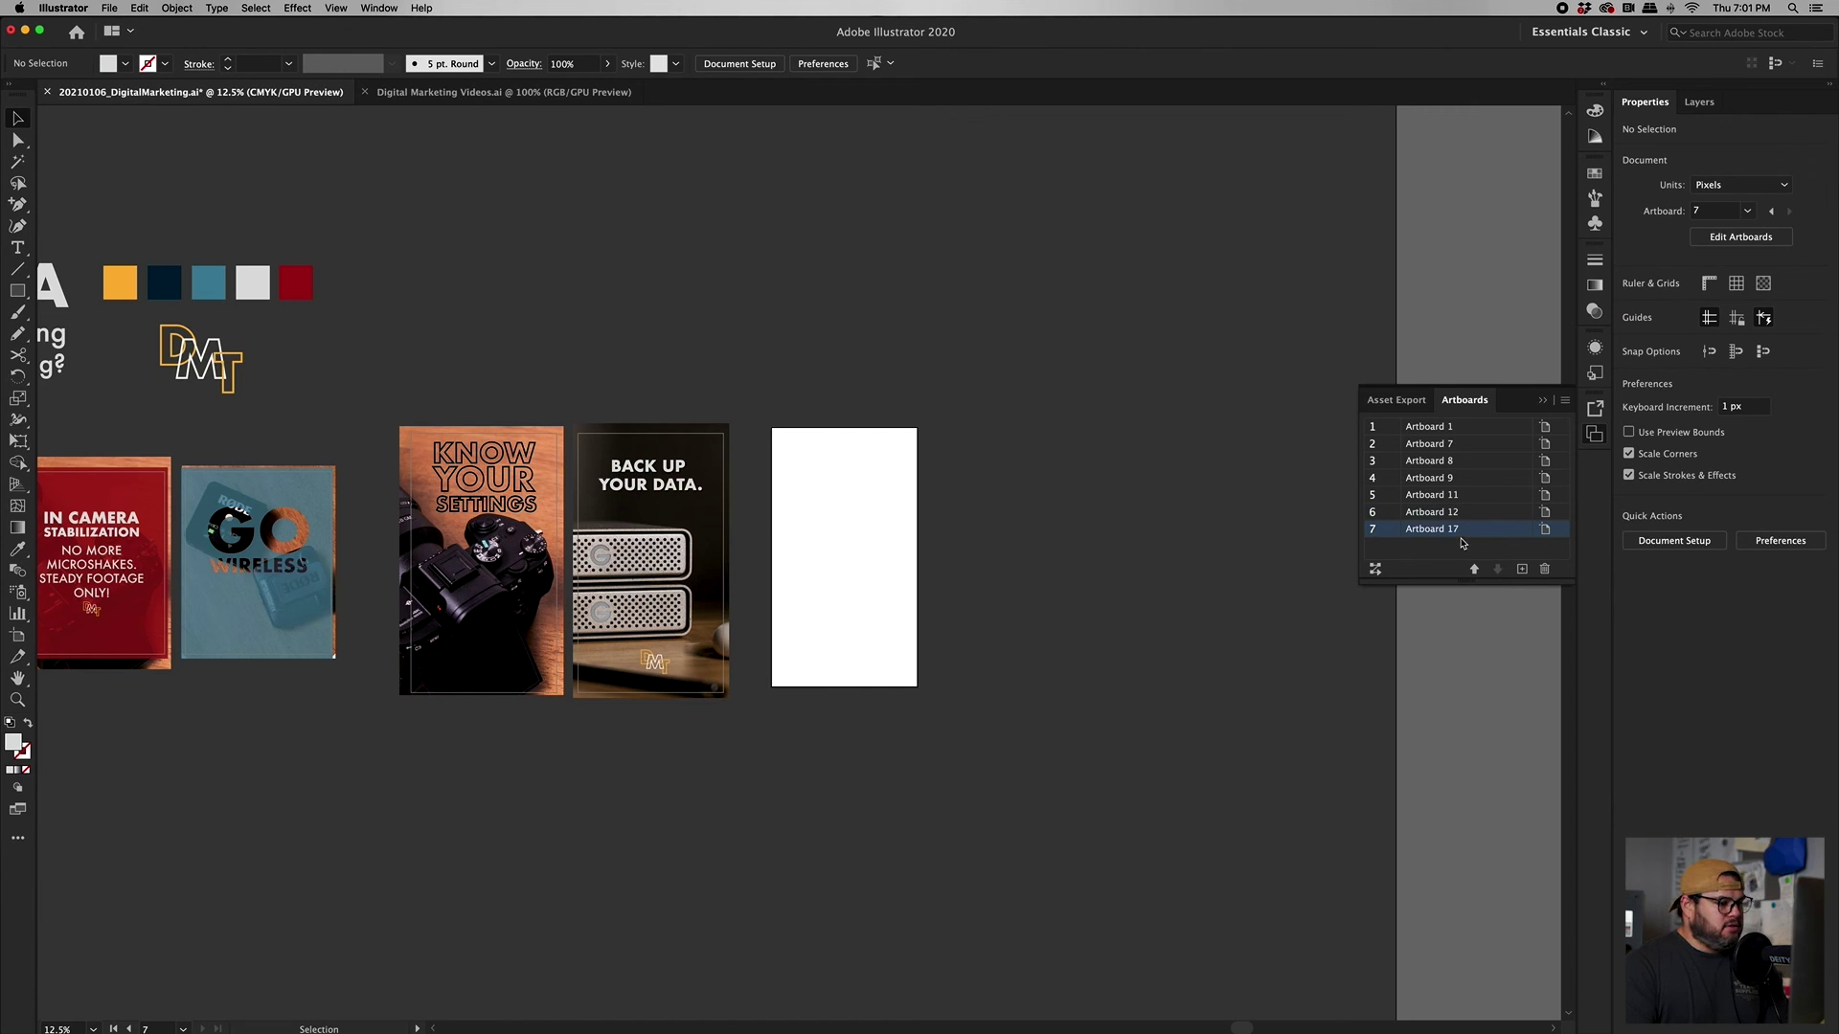
- Shorten the blank artboard from its lower edge to about 1080 × 932 px
left_click(16, 636)
left_click_drag(844, 687, 821, 554)
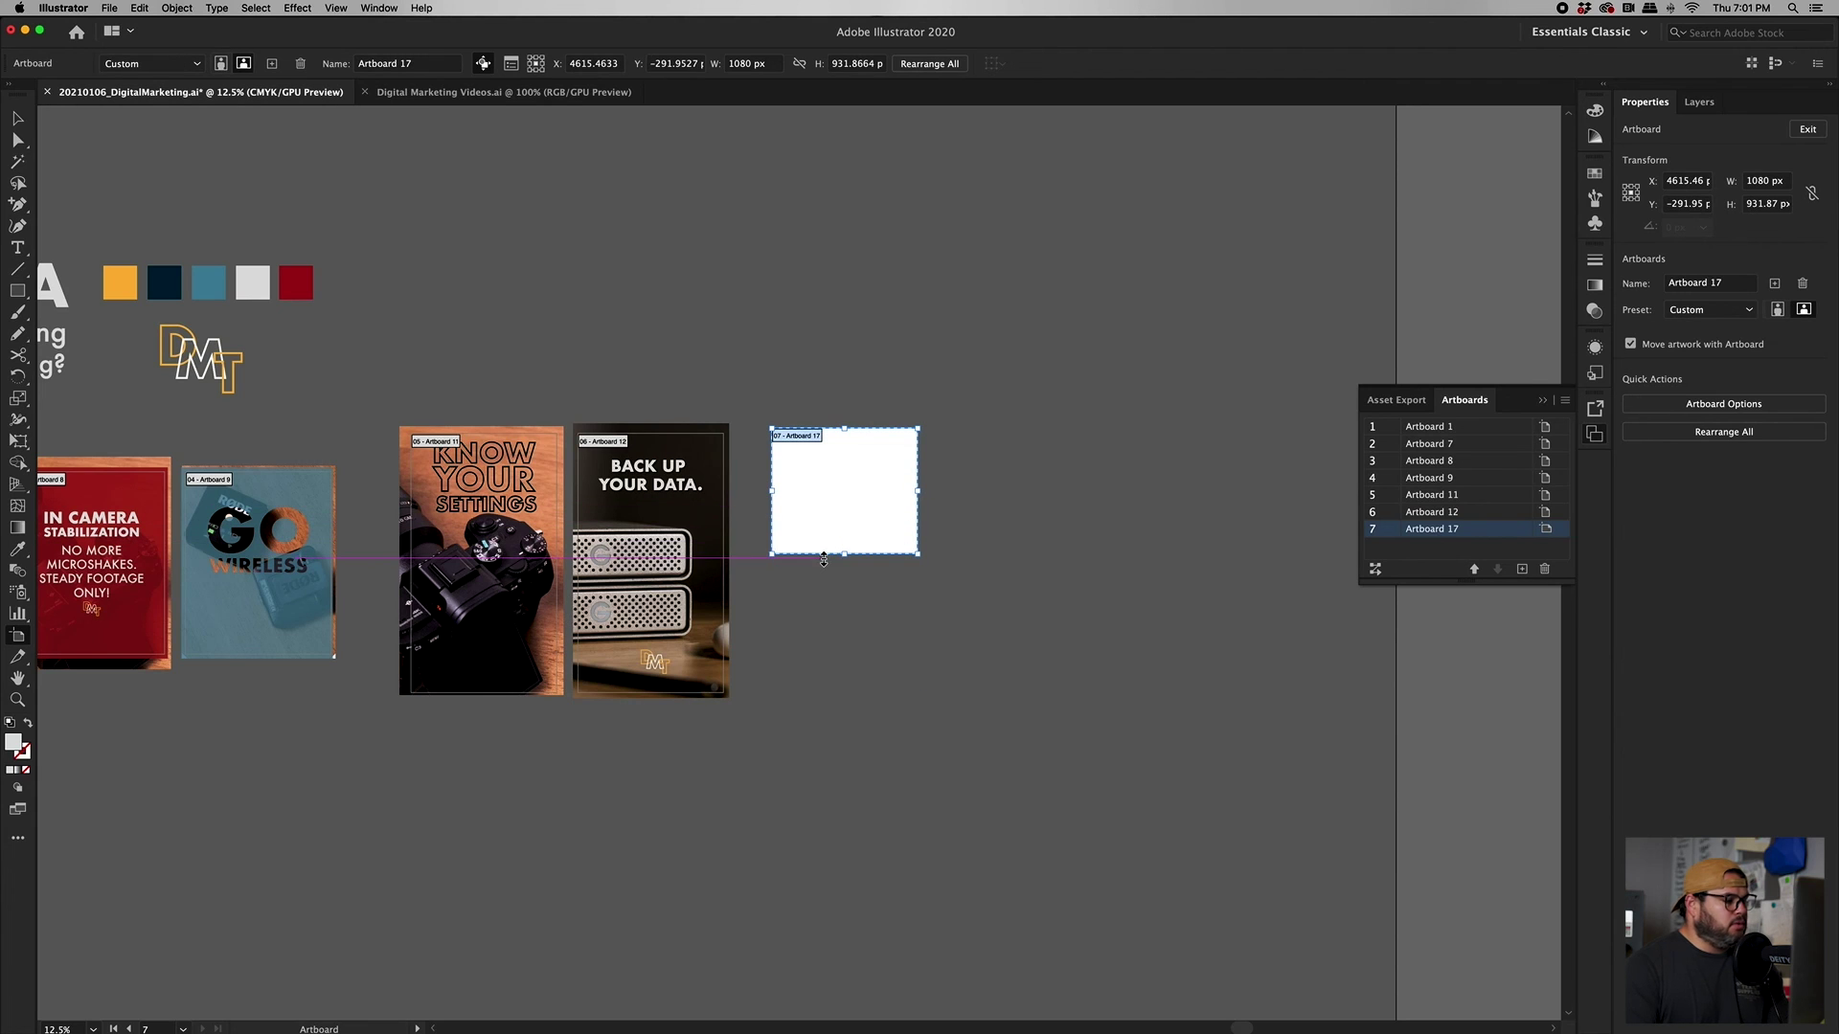
left_click(16, 119)
- Move the DMT logo group onto the blank artboard and centre it horizontally
left_click(194, 360)
left_click_drag(194, 360, 847, 495)
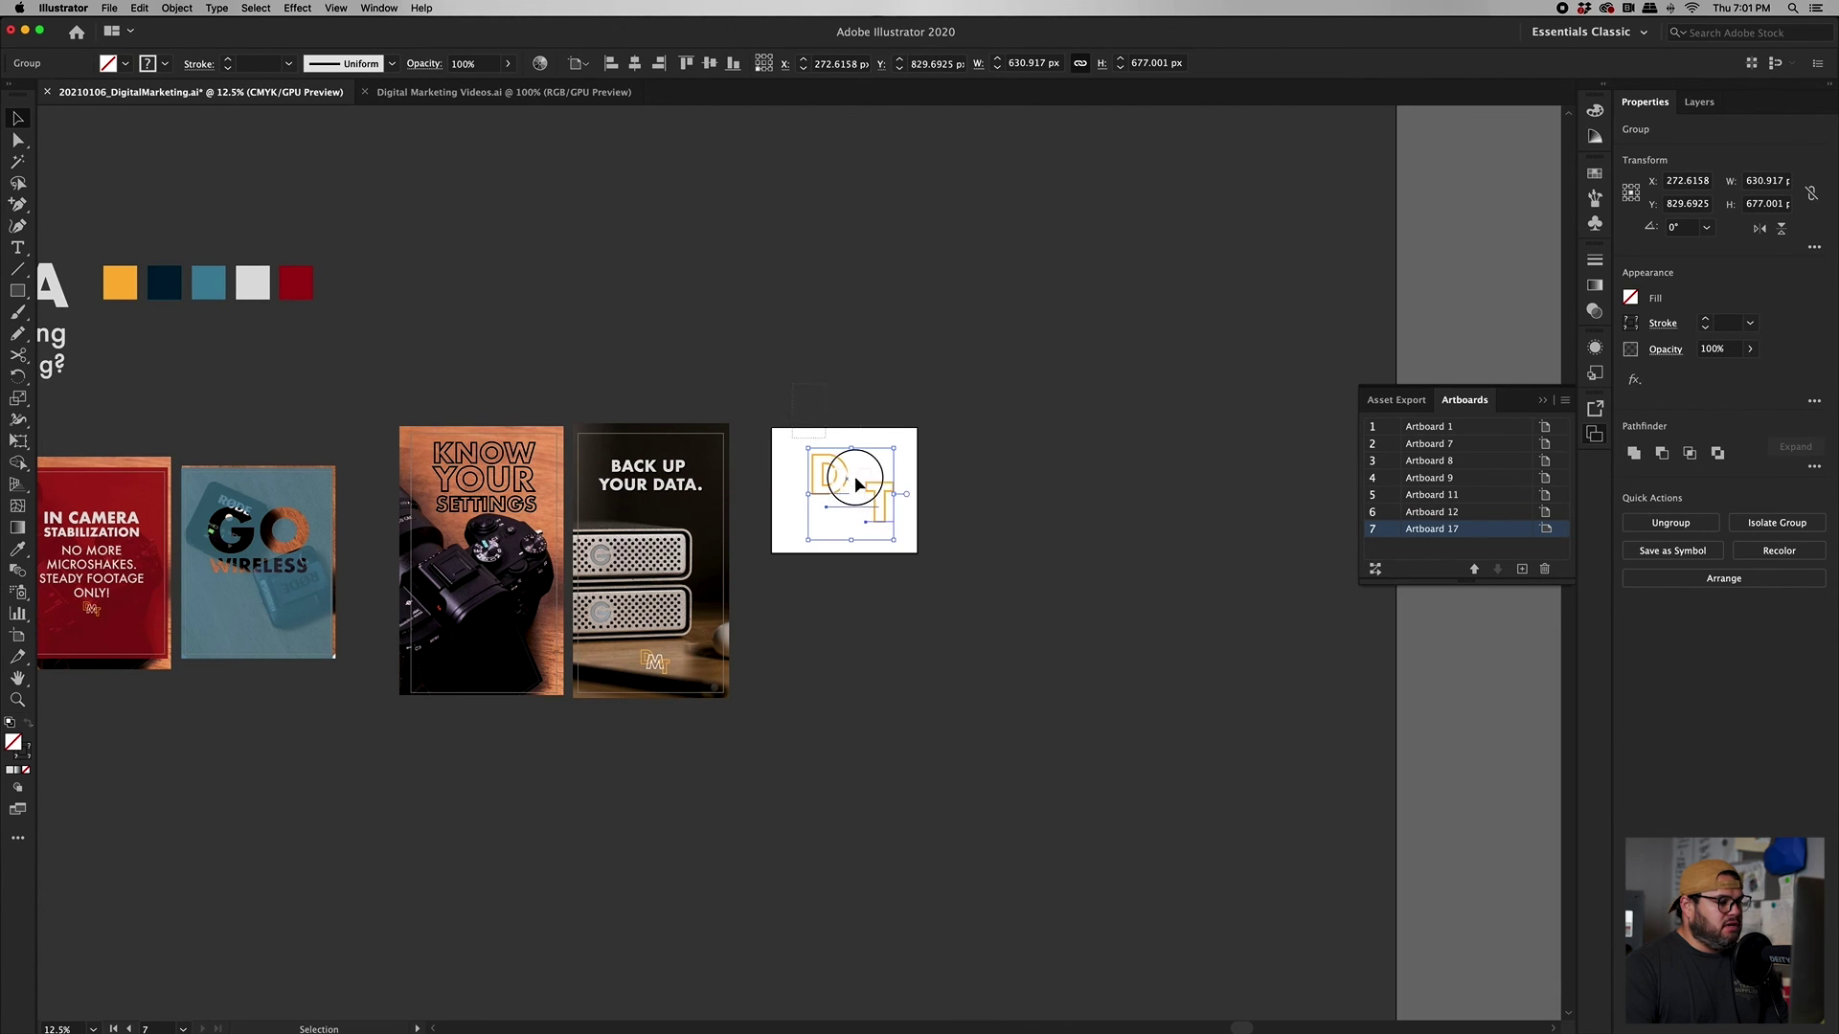
left_click(634, 63)
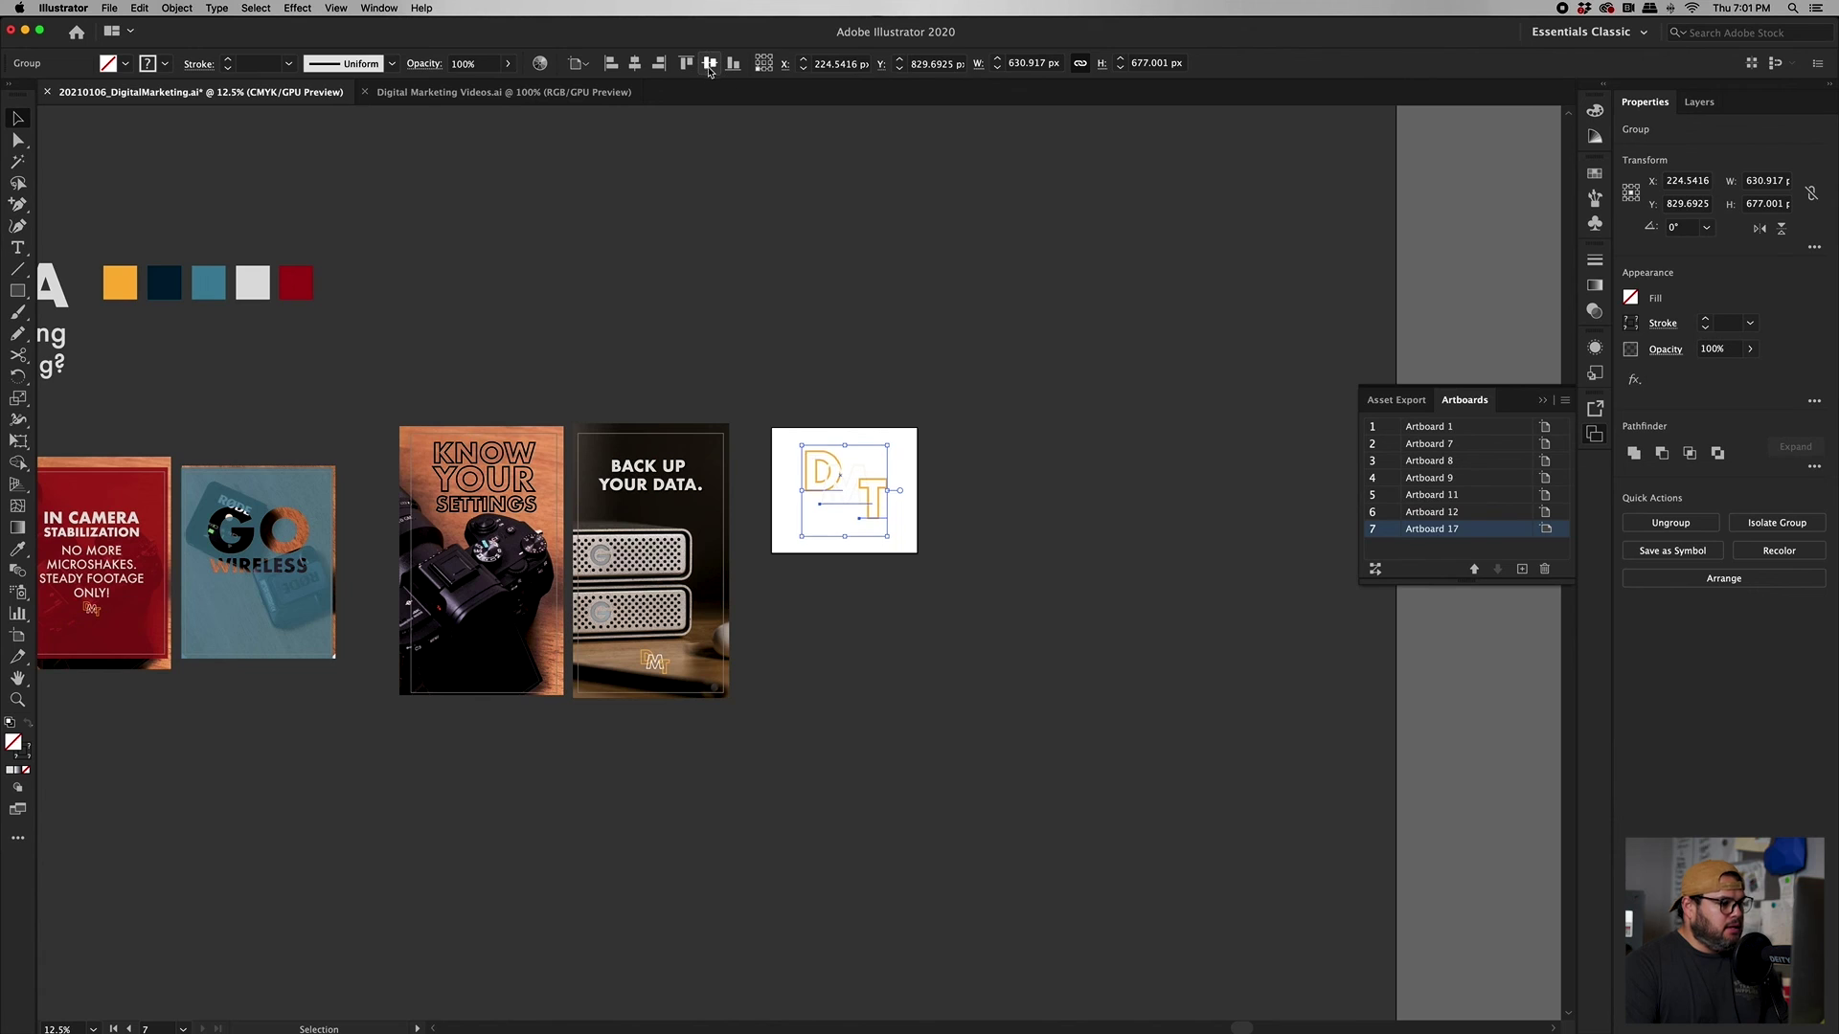
left_click(826, 260)
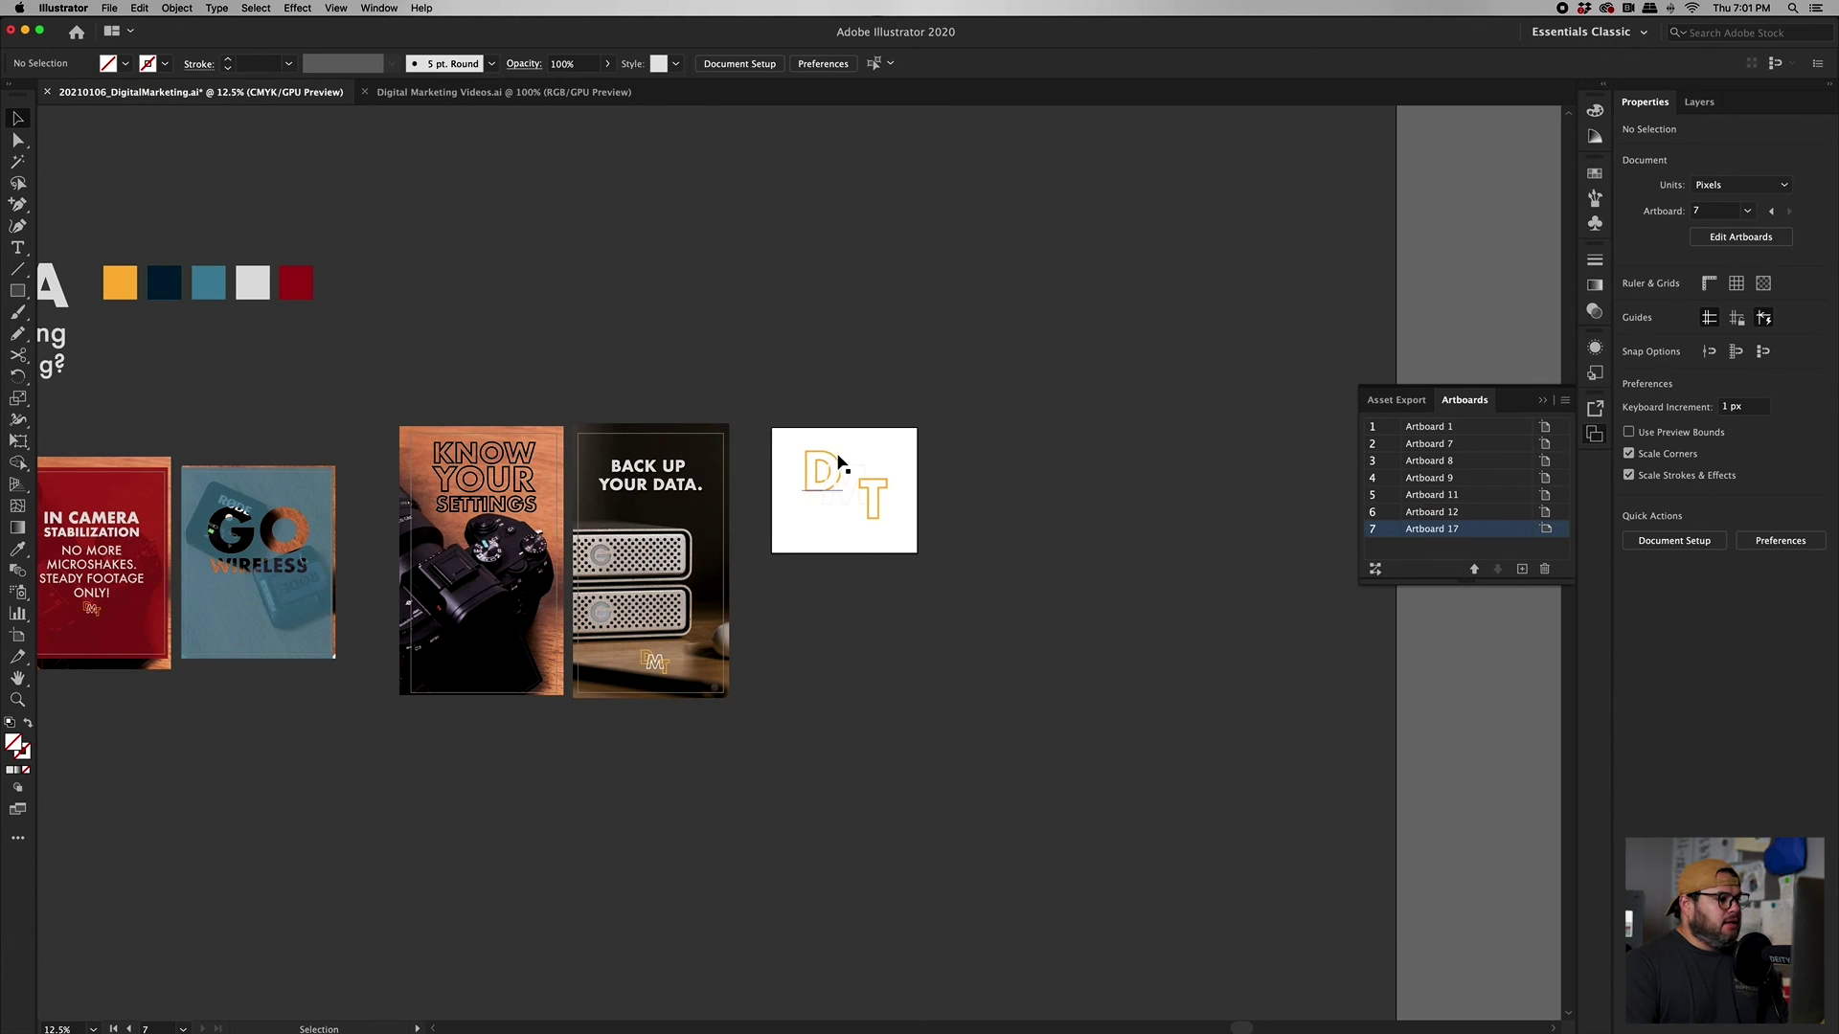
- Set up an export of 20210106_DigitalMarketing in PNG format, using artboards
left_click(108, 8)
mouse_move(220, 242)
left_click(311, 258)
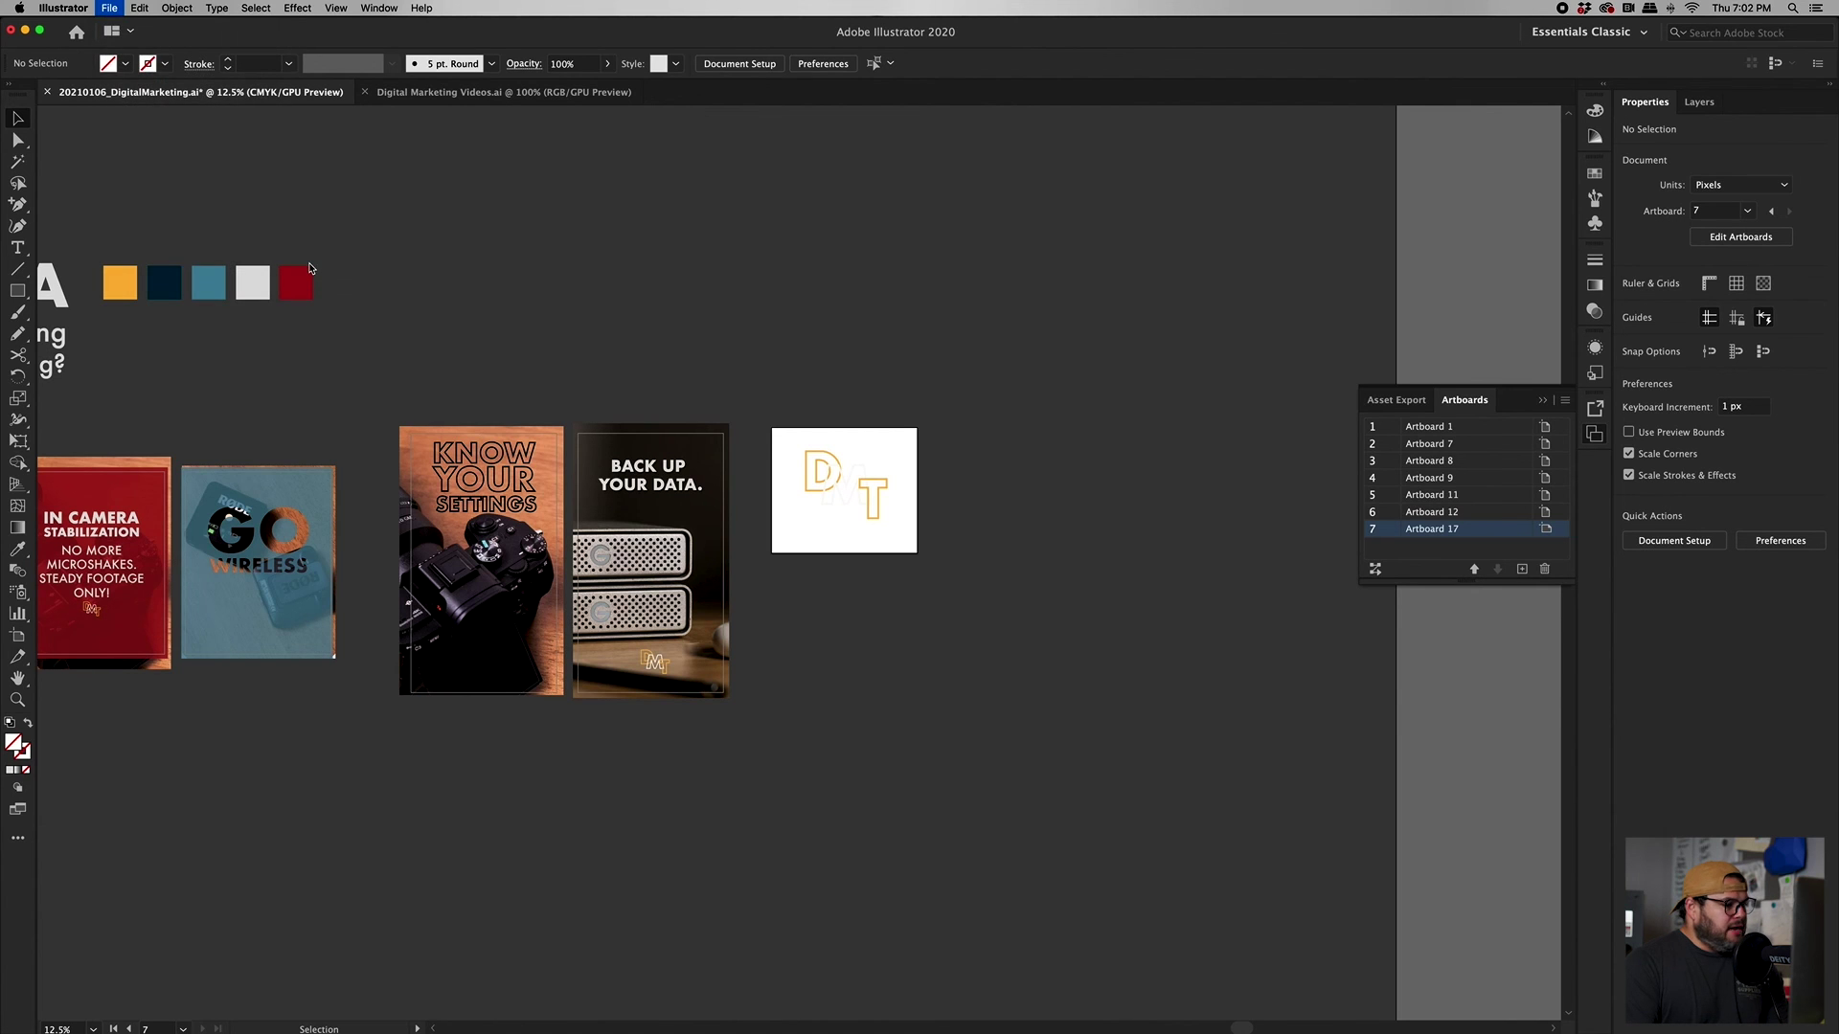
left_click(861, 539)
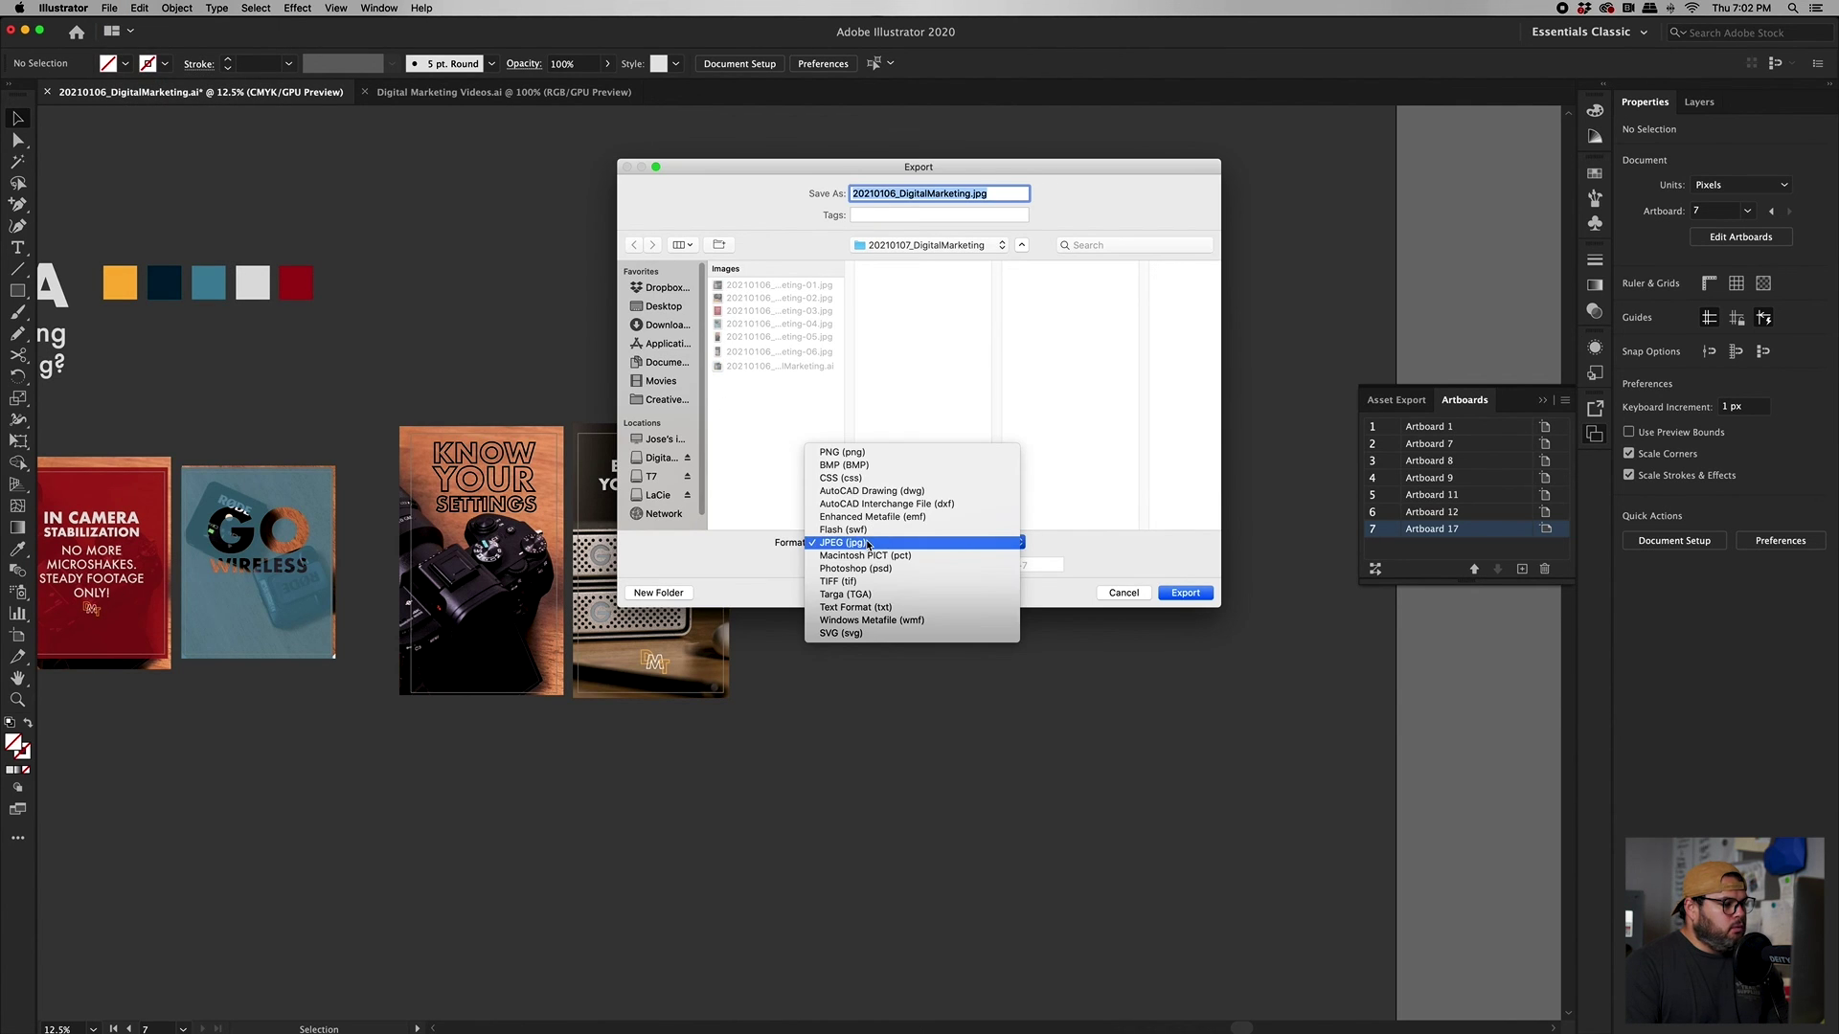
left_click(857, 460)
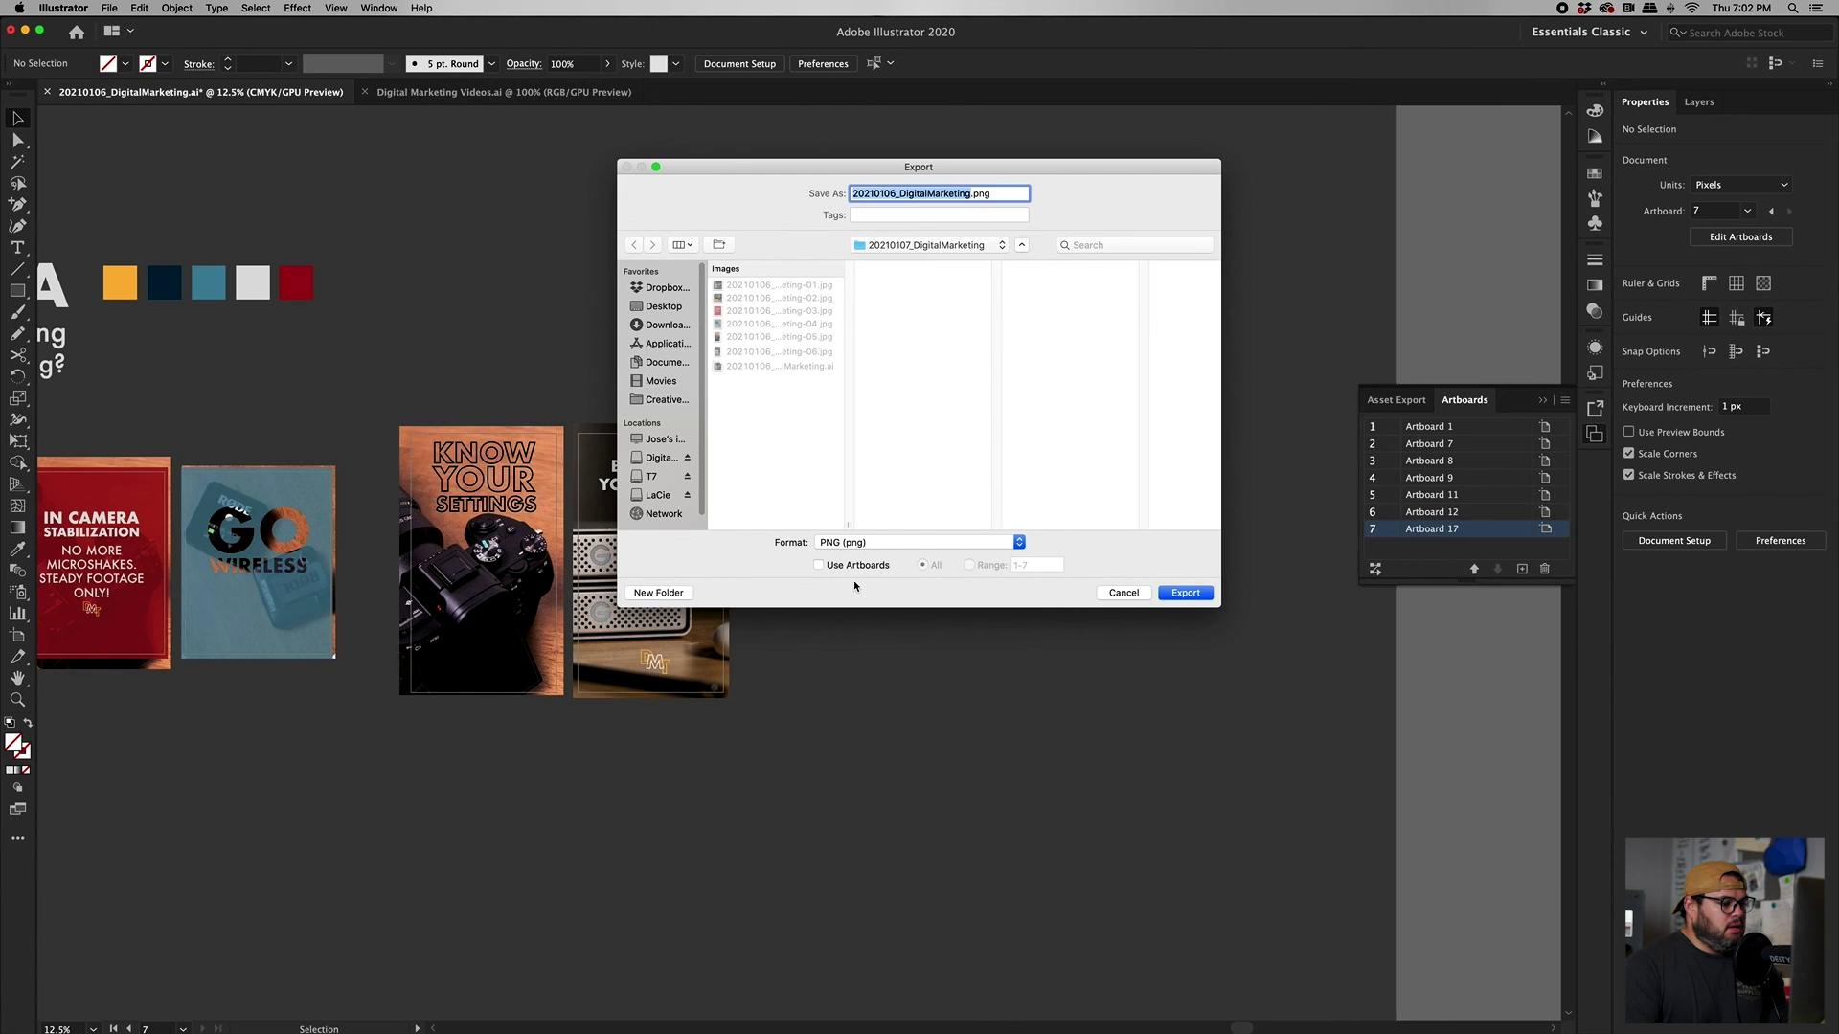
left_click(819, 566)
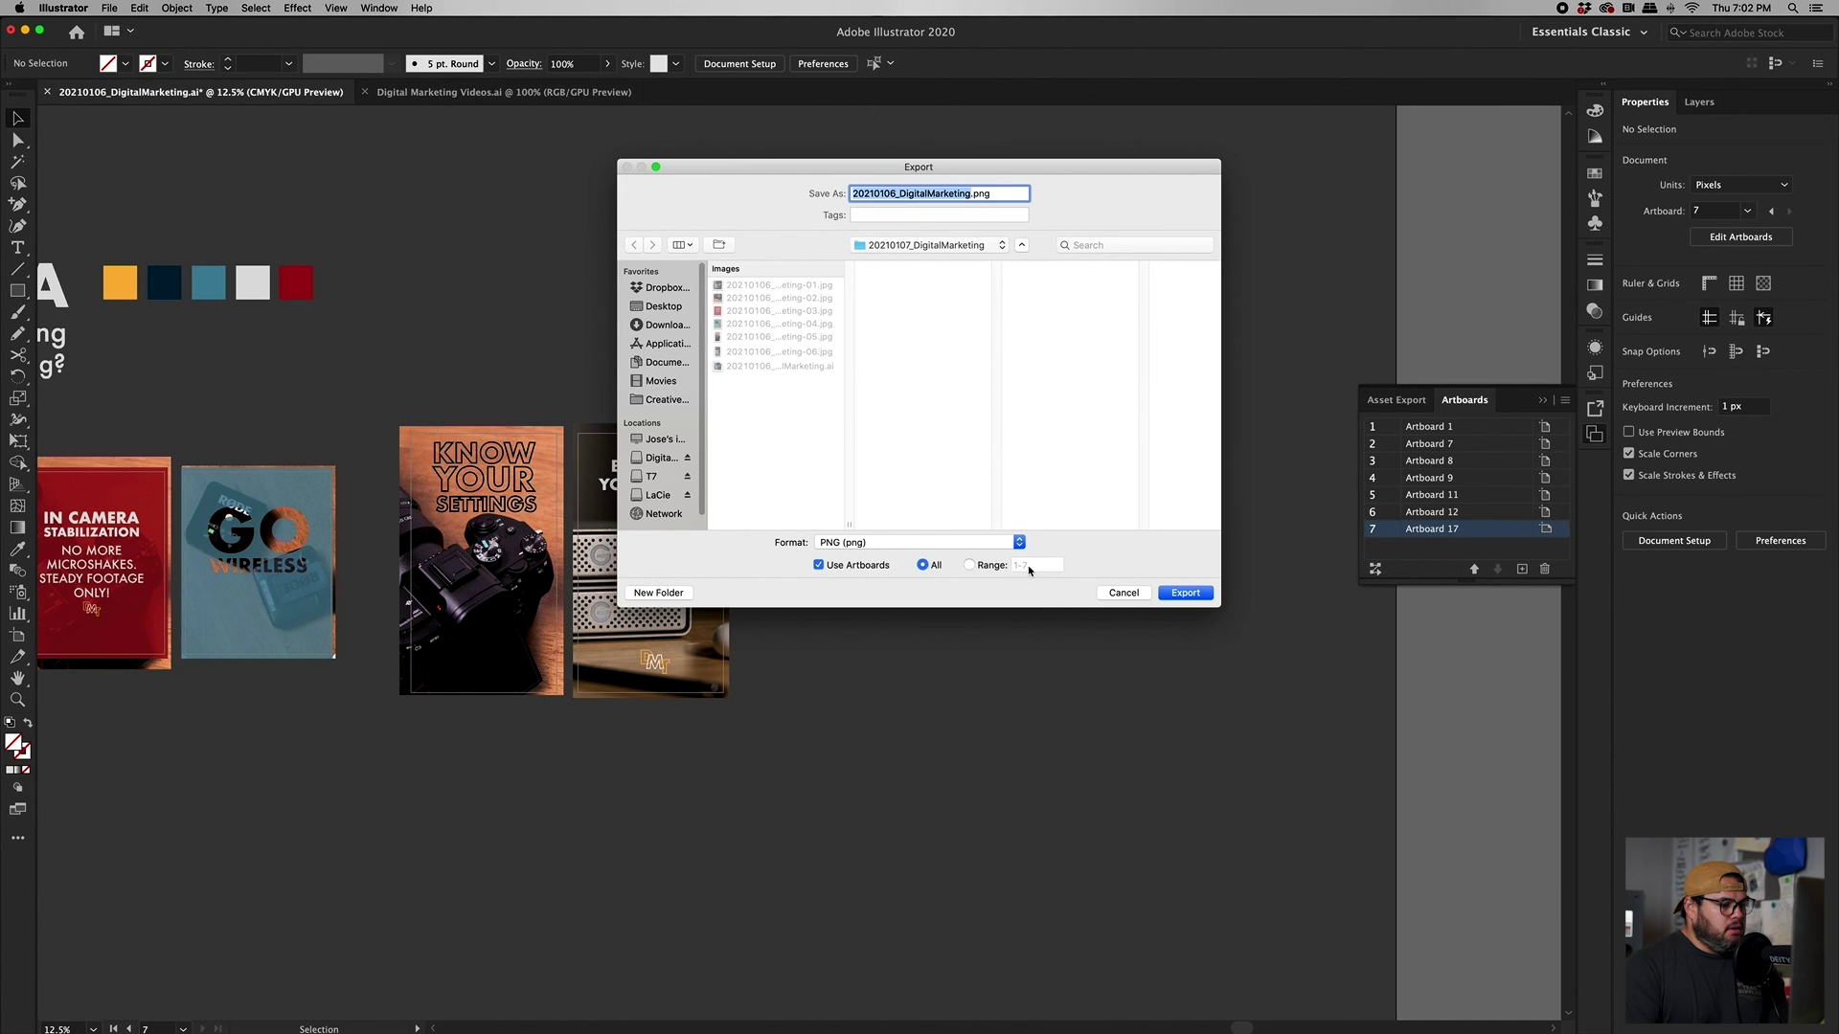
- Limit the PNG export to artboard range 7-7 and export at High (300 ppi) with Type Optimized (Hinted) anti-aliasing and a transparent background
left_click(970, 566)
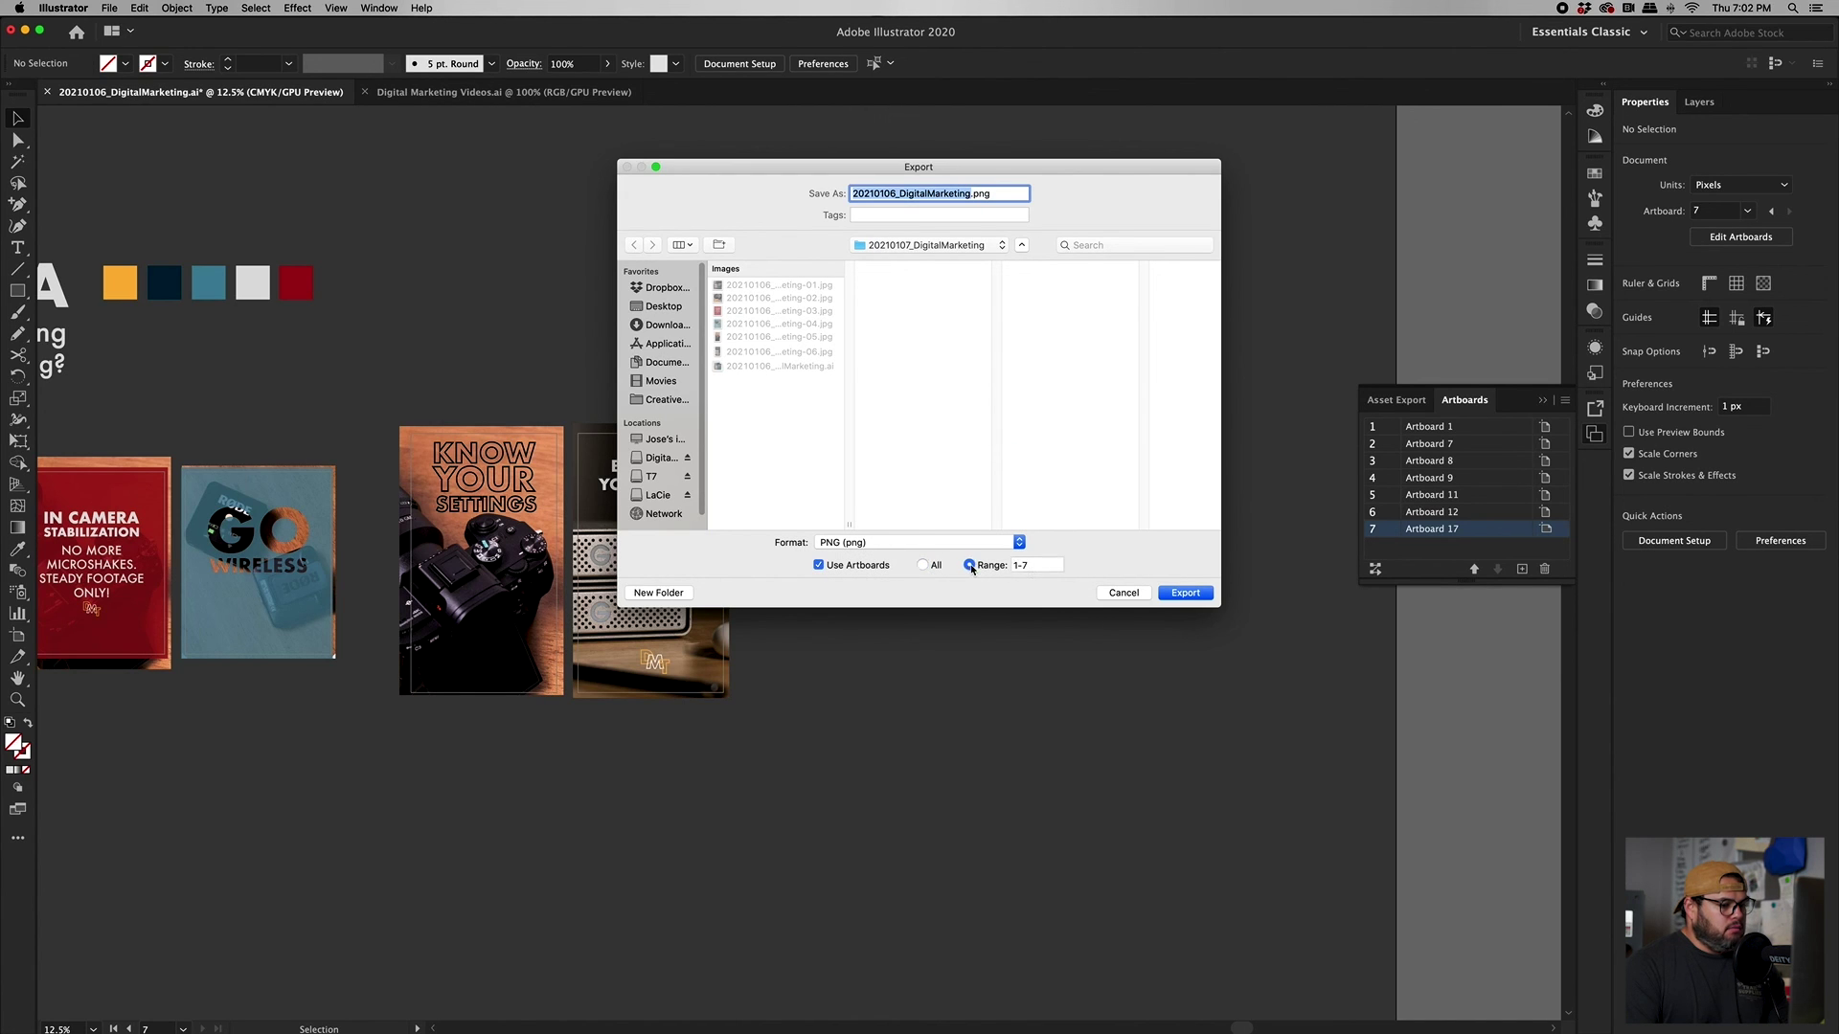
left_click(1039, 566)
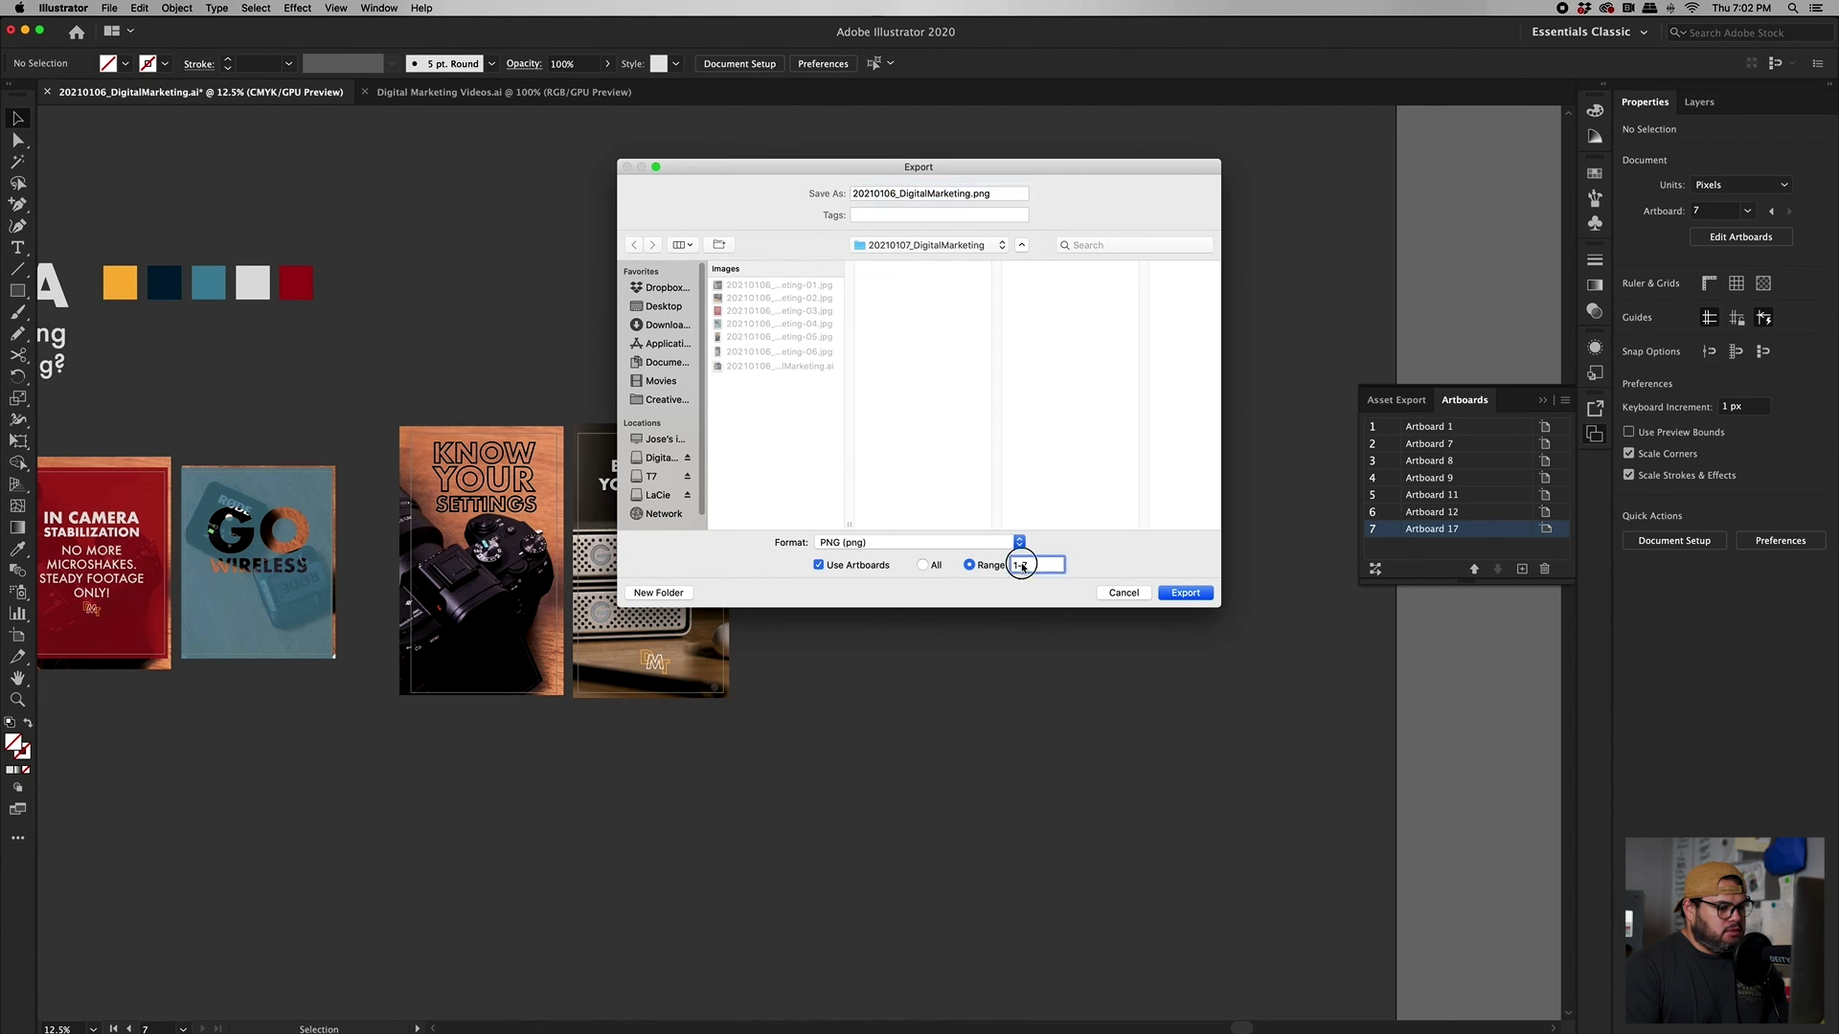
type("7-7")
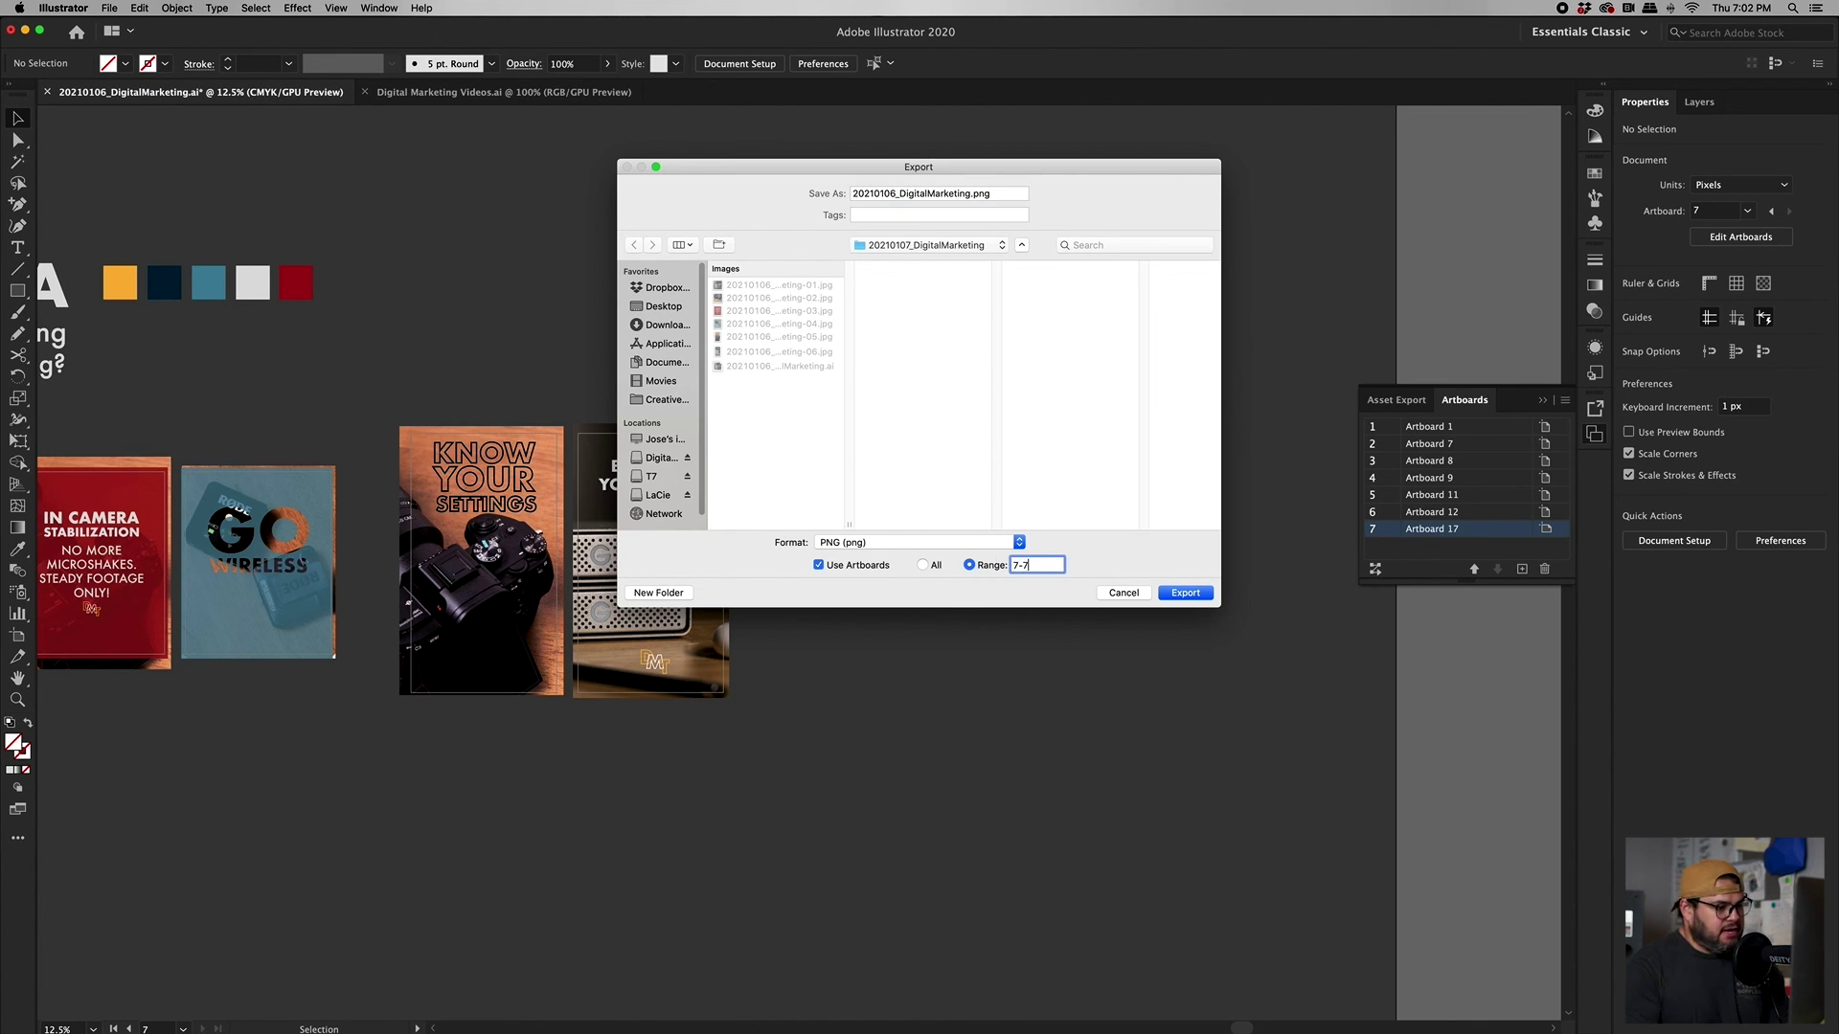
left_click(1188, 595)
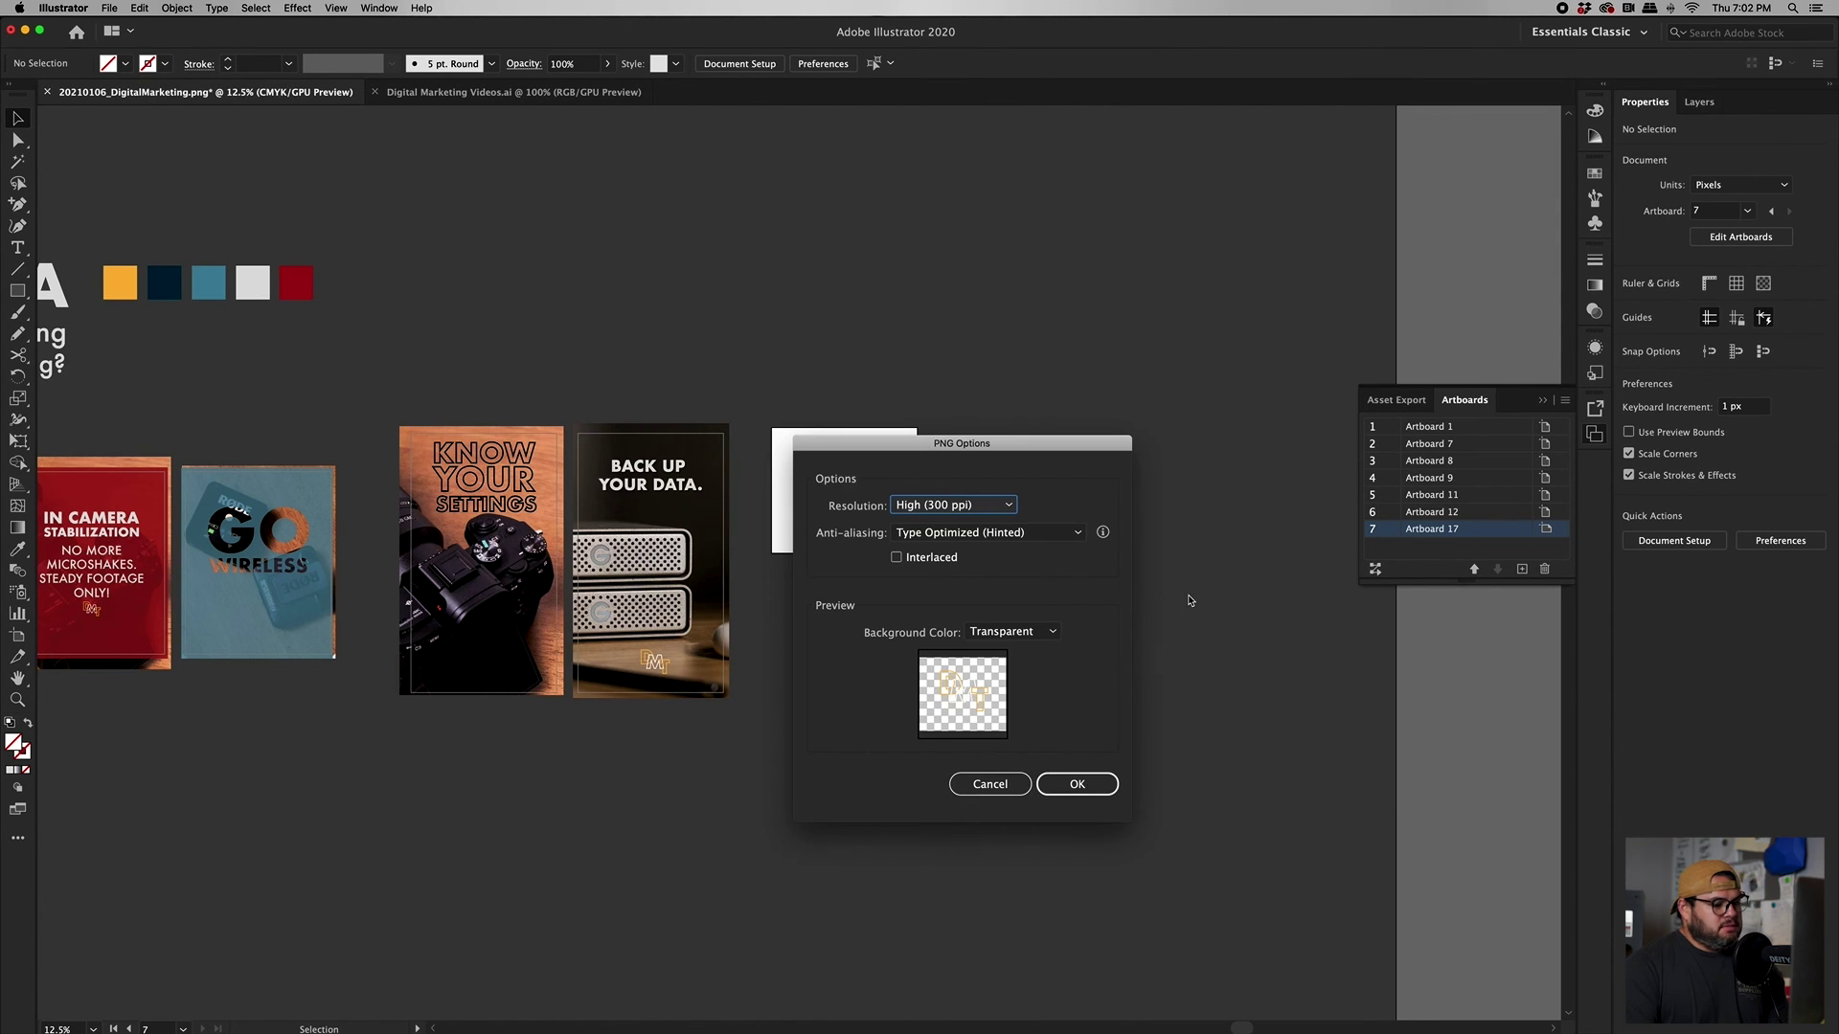
left_click(1078, 784)
- Switch to Finder, open the Digital Mar drive, close the Lightroom folder window and reposition the drive's window over the artboards
mouse_move(297, 1000)
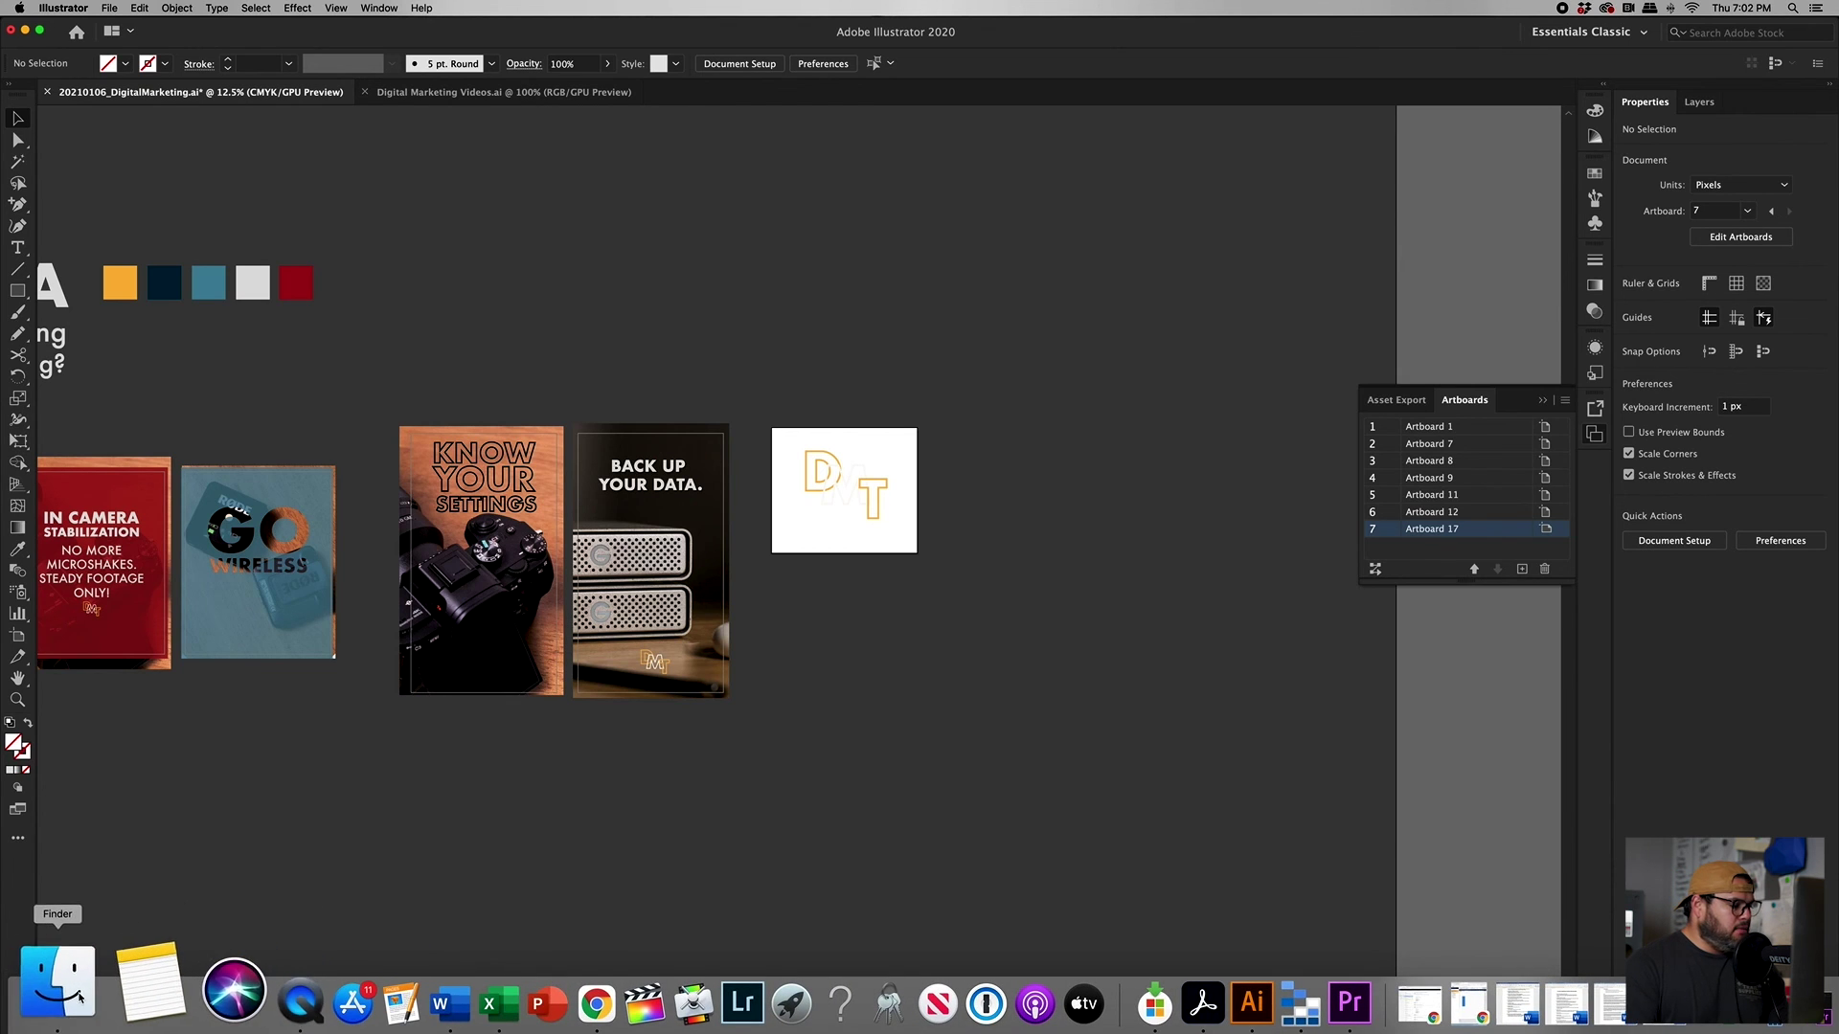
left_click(79, 997)
left_click(1253, 422)
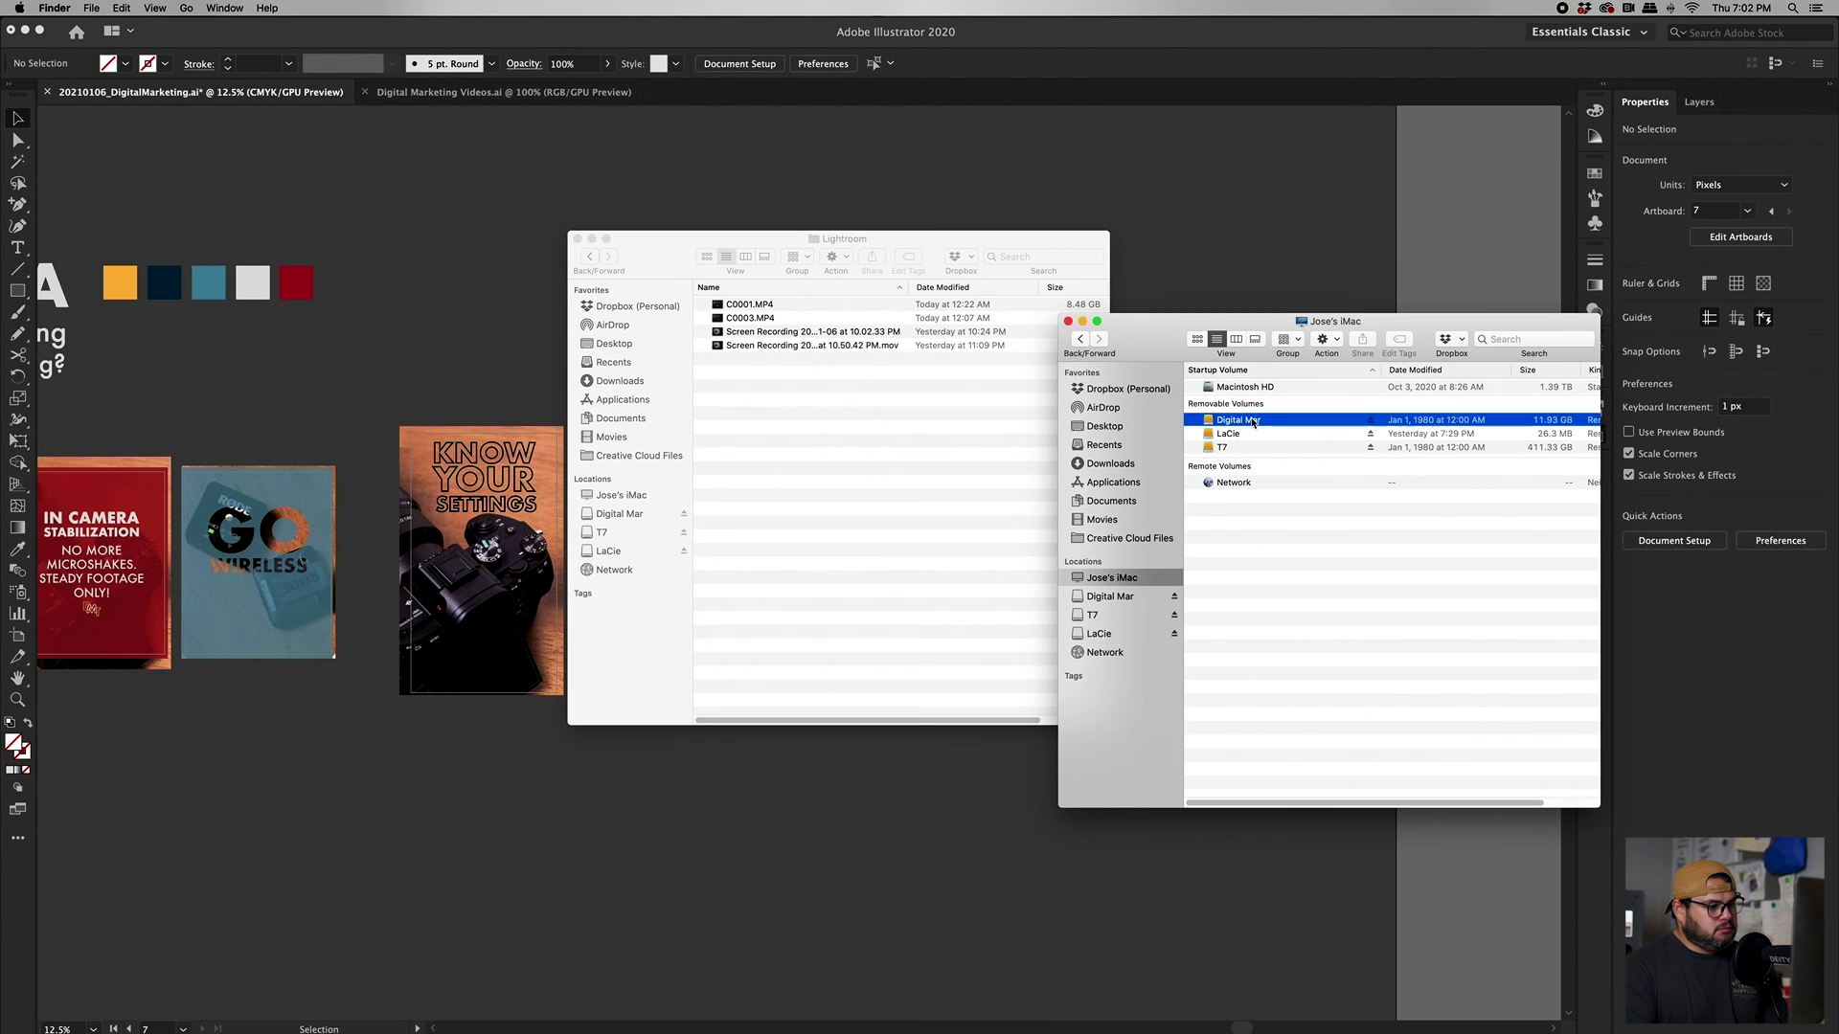
double_click(1254, 422)
left_click(1249, 417)
left_click(576, 239)
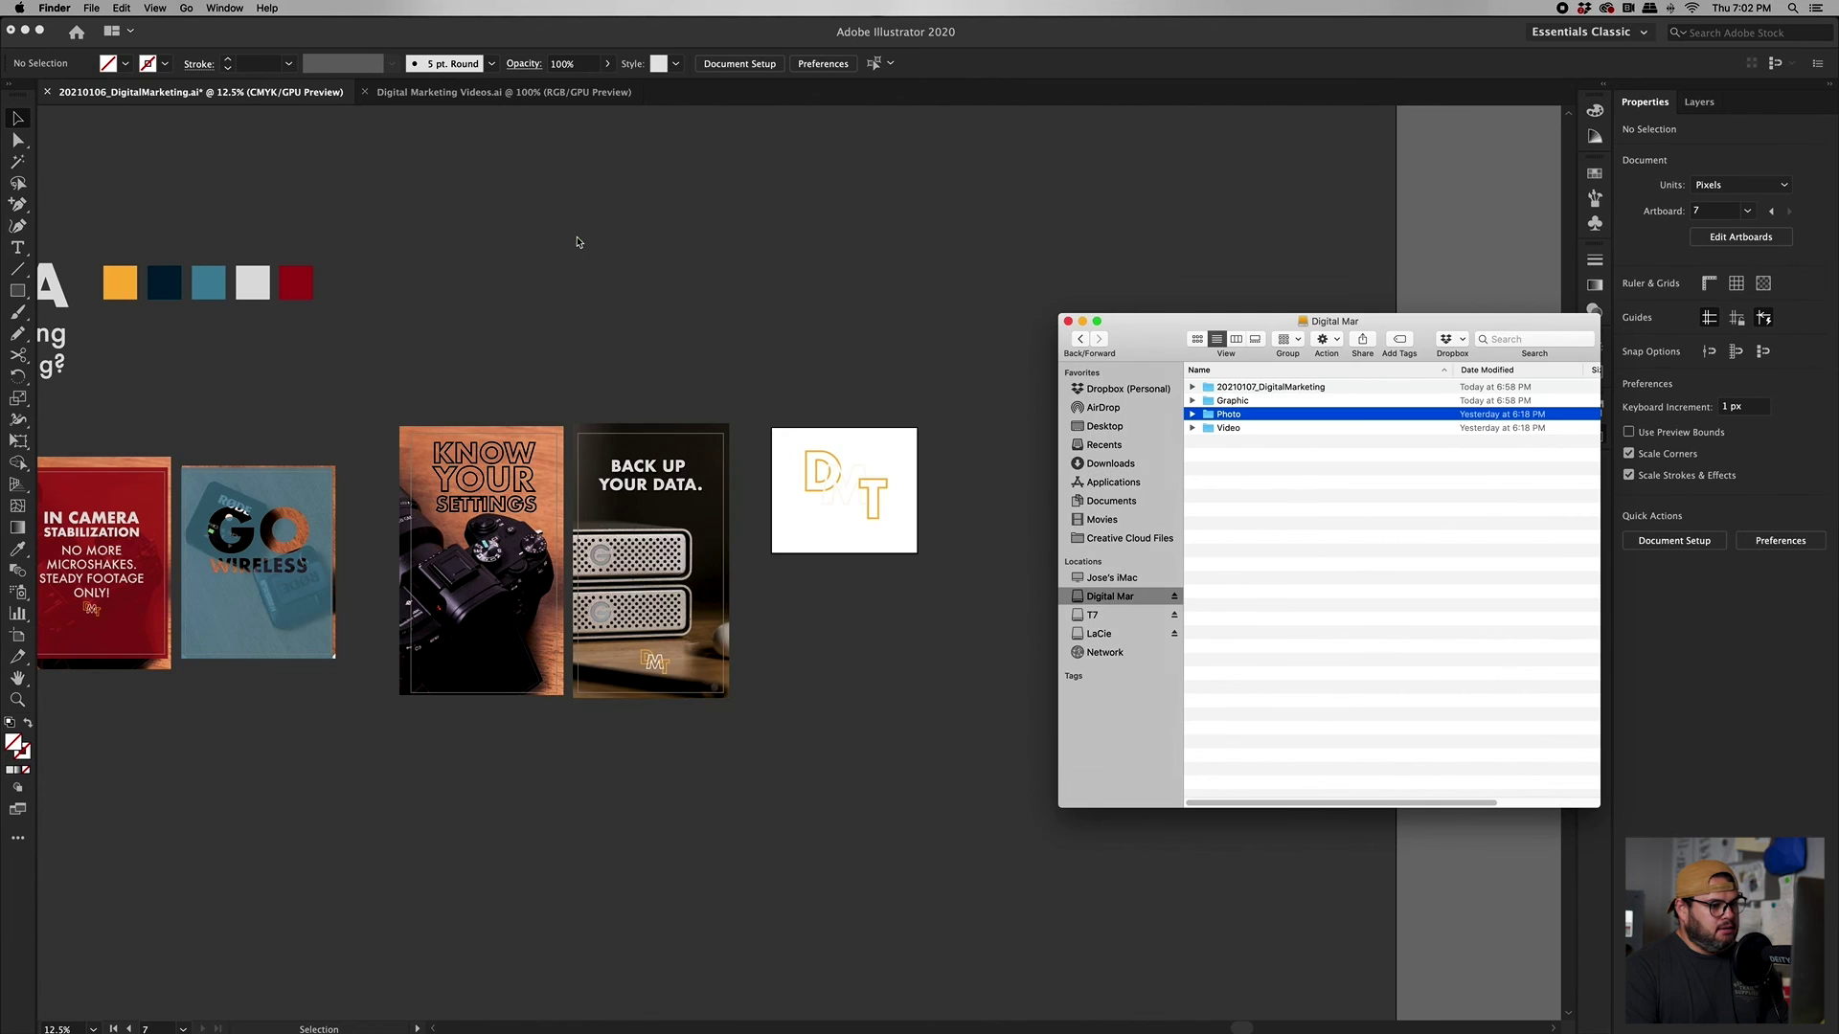
left_click_drag(1226, 332, 888, 325)
- Move the 20210107_DigitalMarketing folder from the Digital Mar drive into its Graphic folder and open it there
double_click(906, 396)
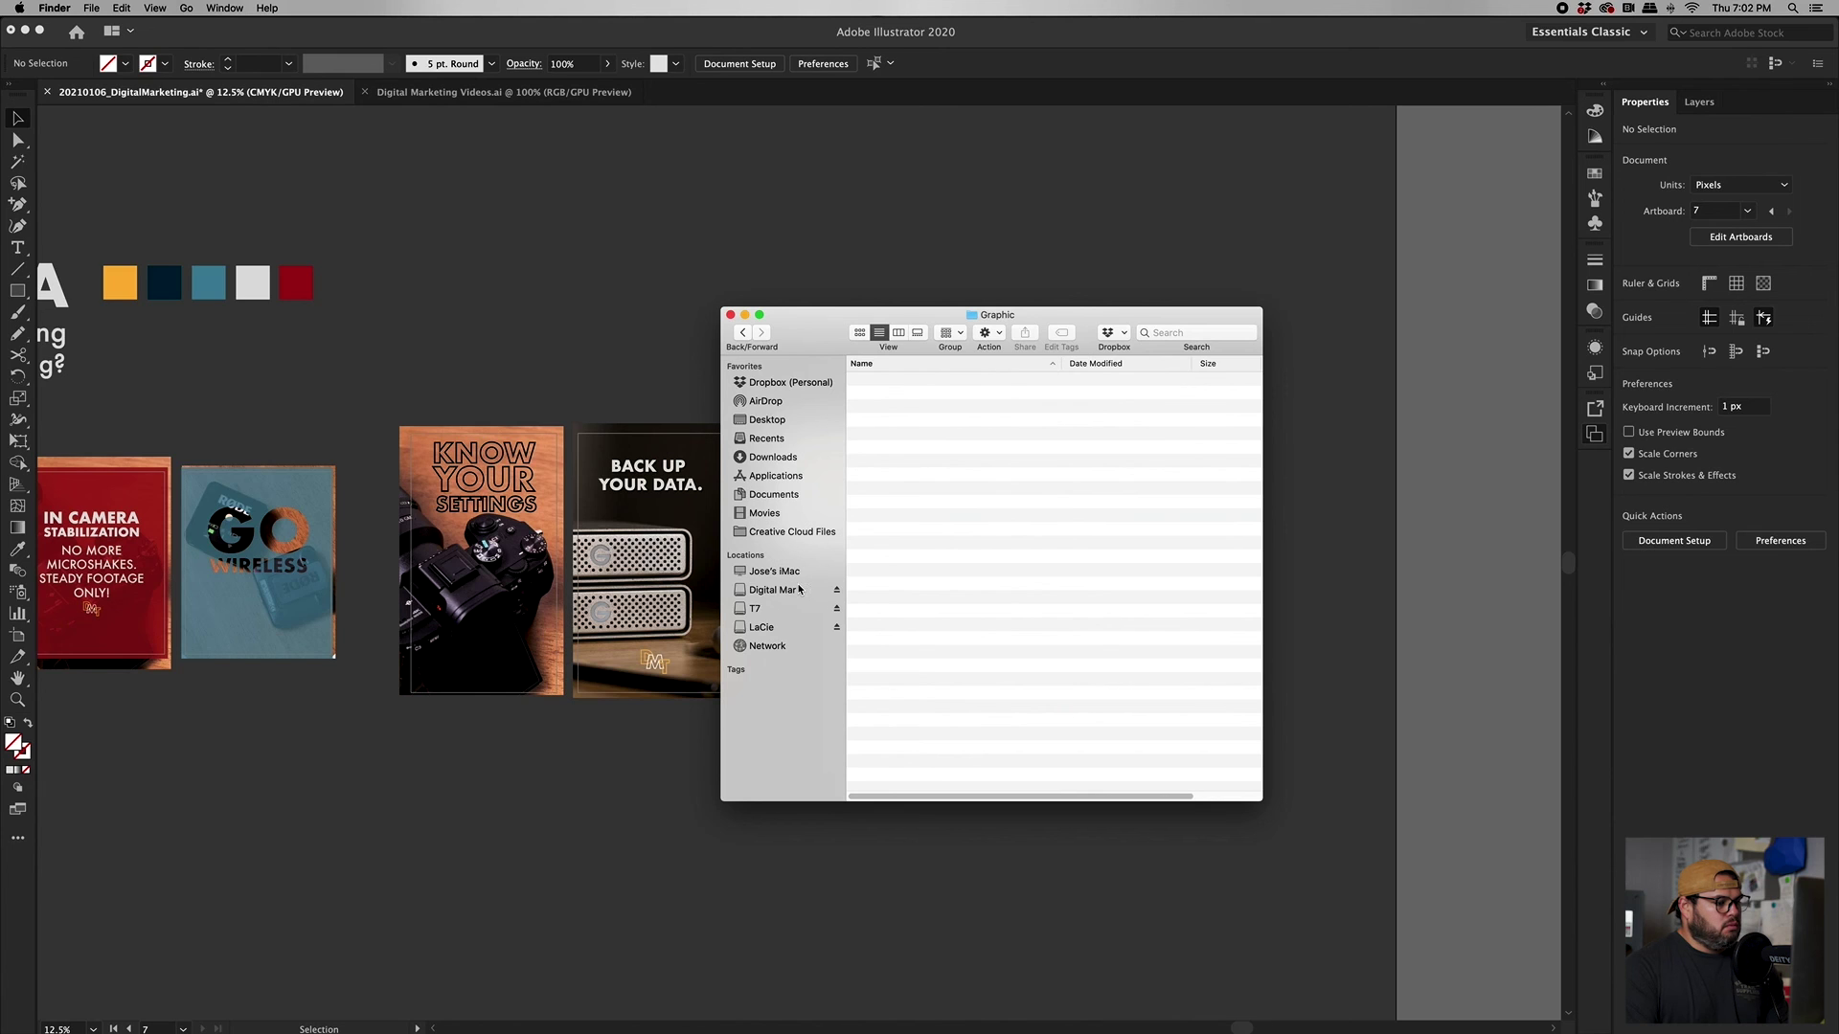
left_click(800, 589)
double_click(914, 382)
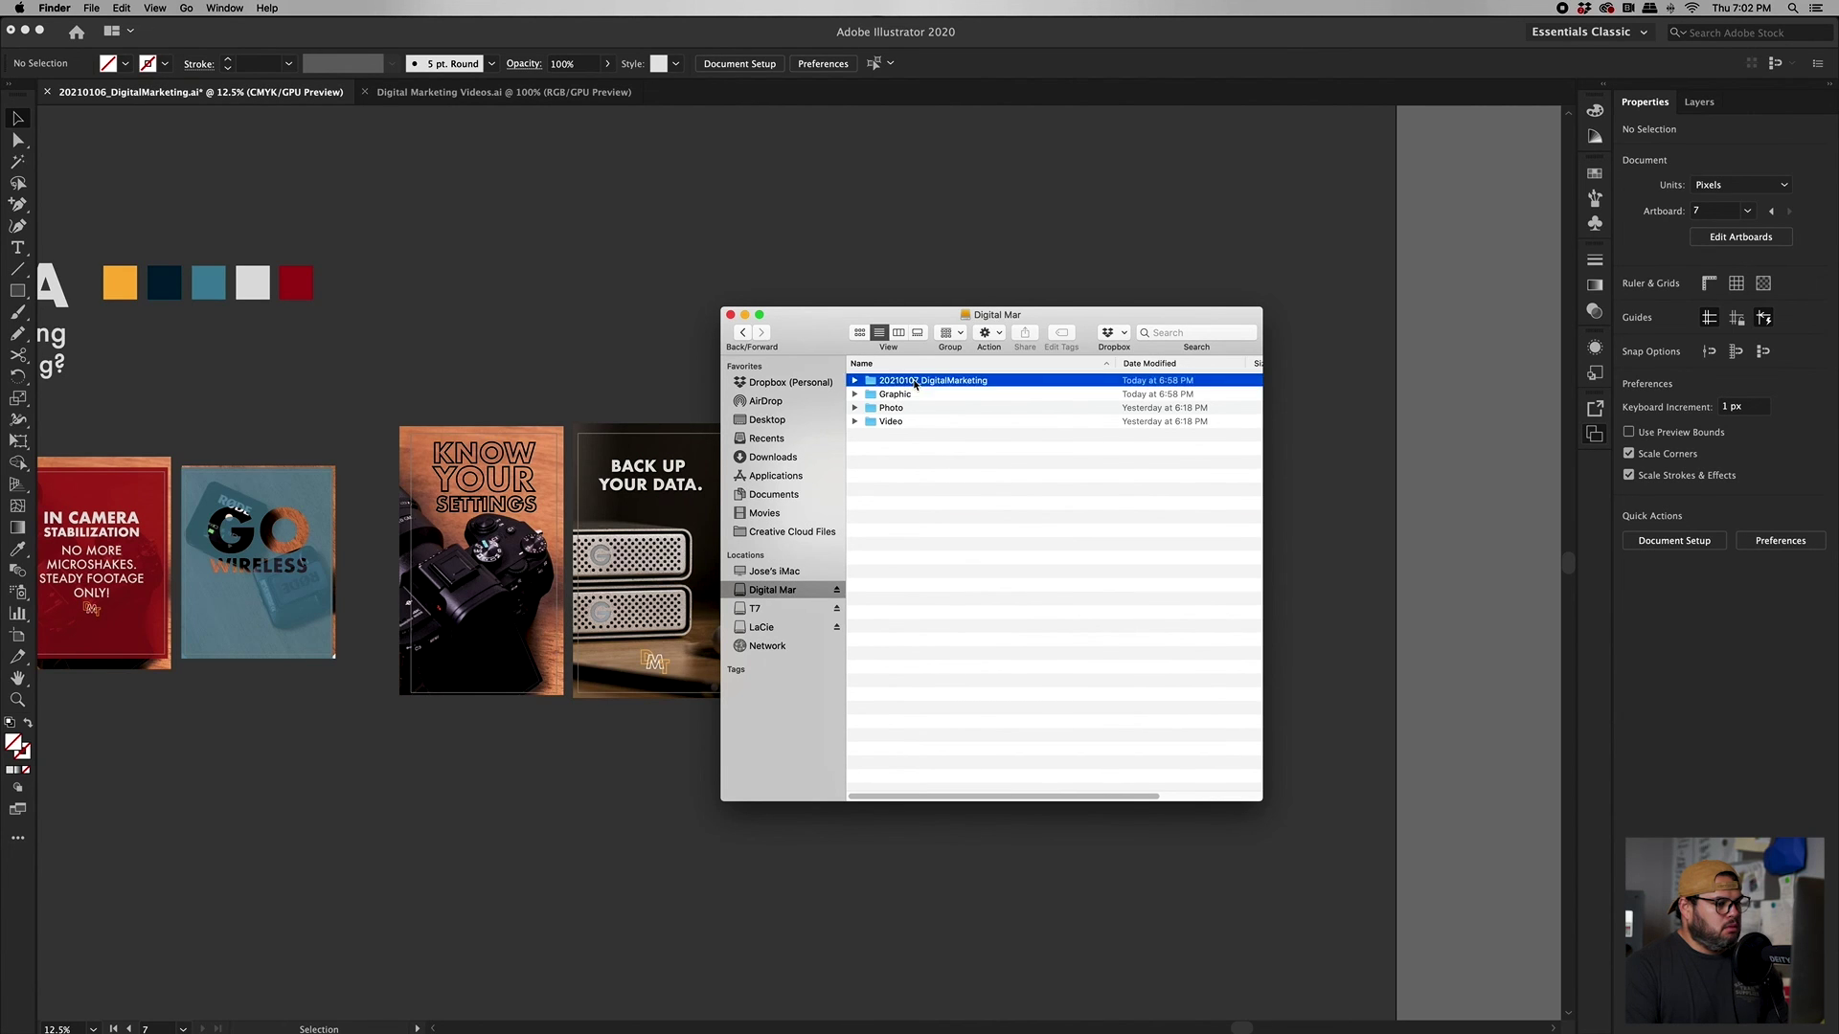
left_click(738, 333)
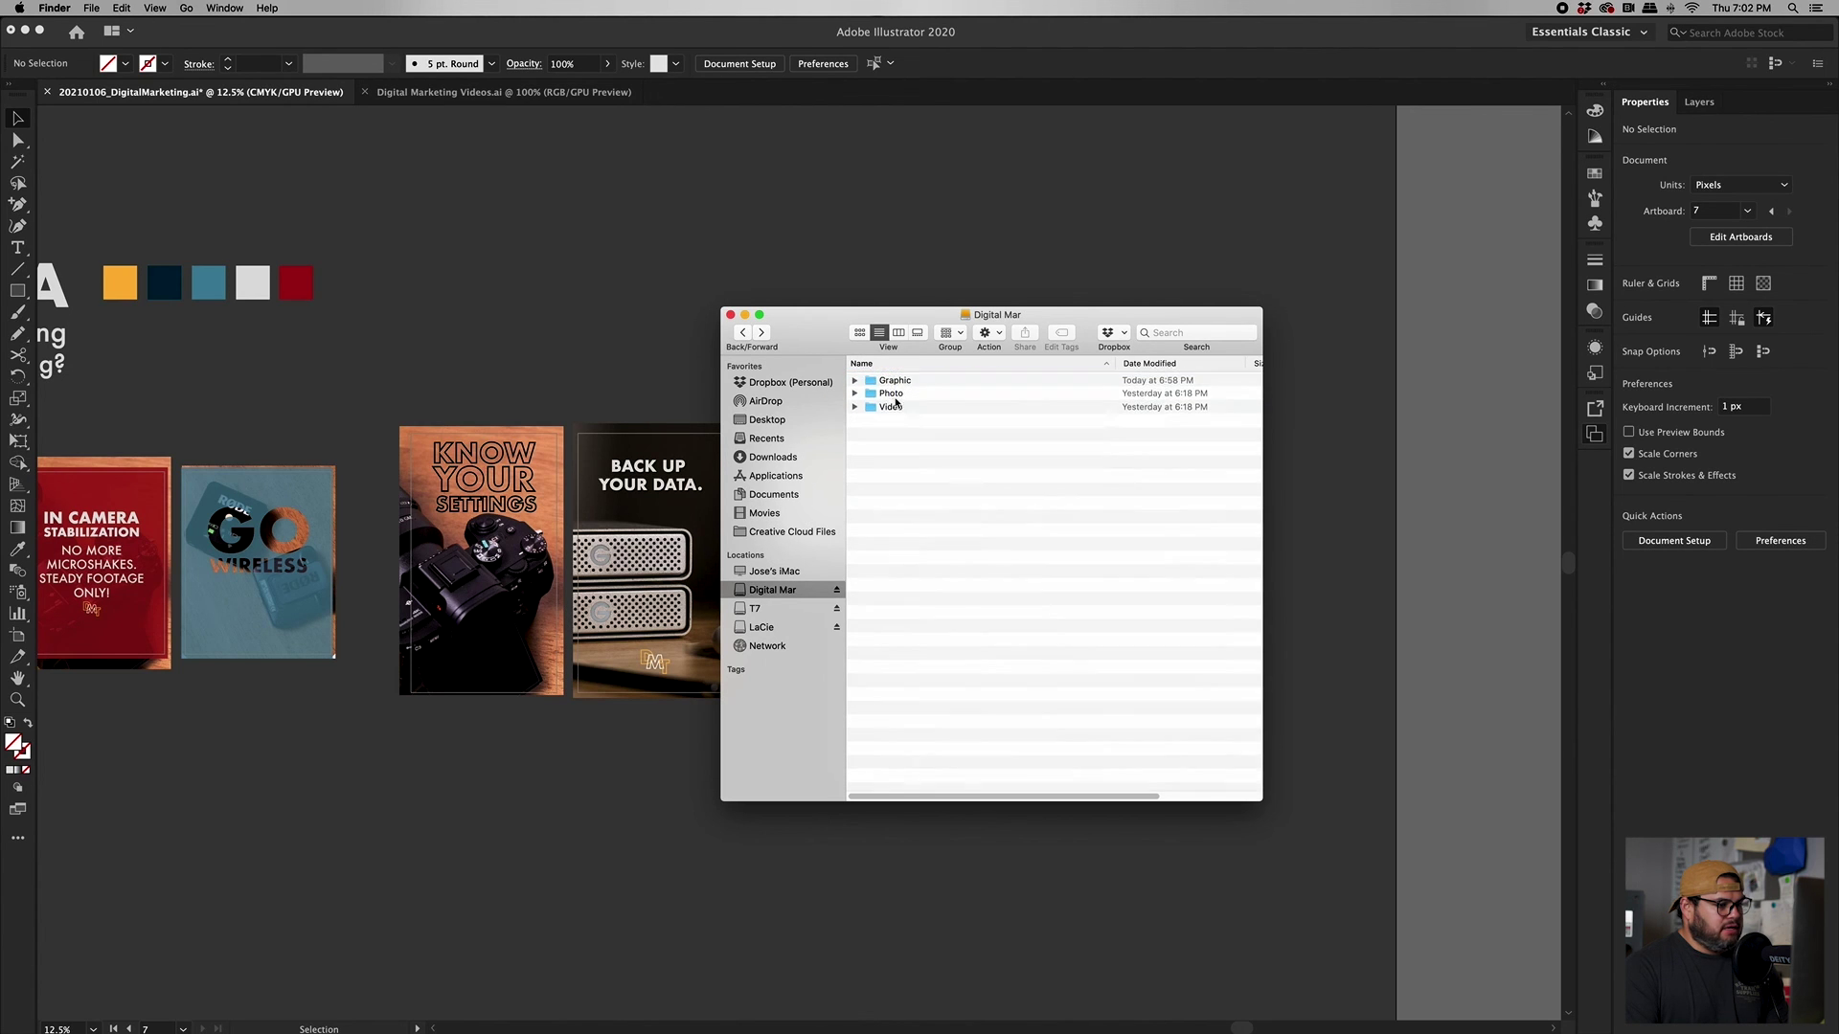
double_click(894, 383)
double_click(908, 382)
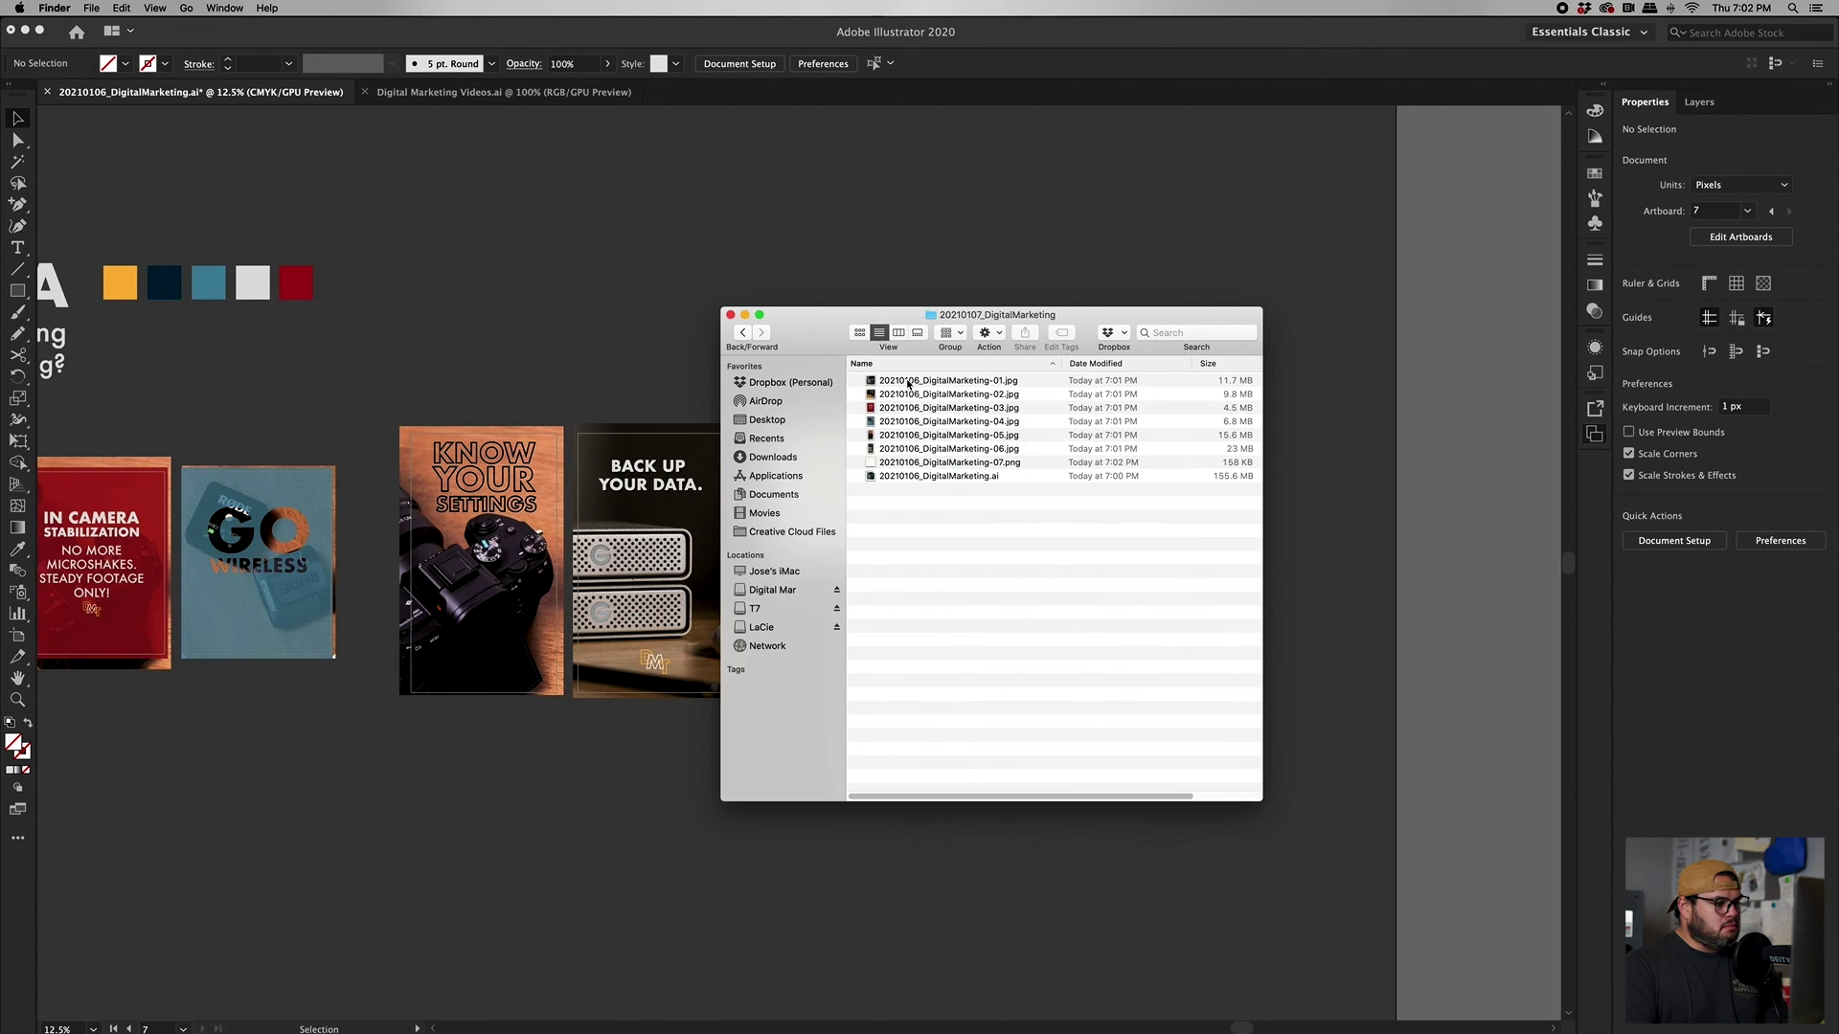
- Open the exported images 20210106_DigitalMarketing-01.jpg through 20210106_DigitalMarketing-07.png together in Preview
left_click_drag(972, 522, 942, 391)
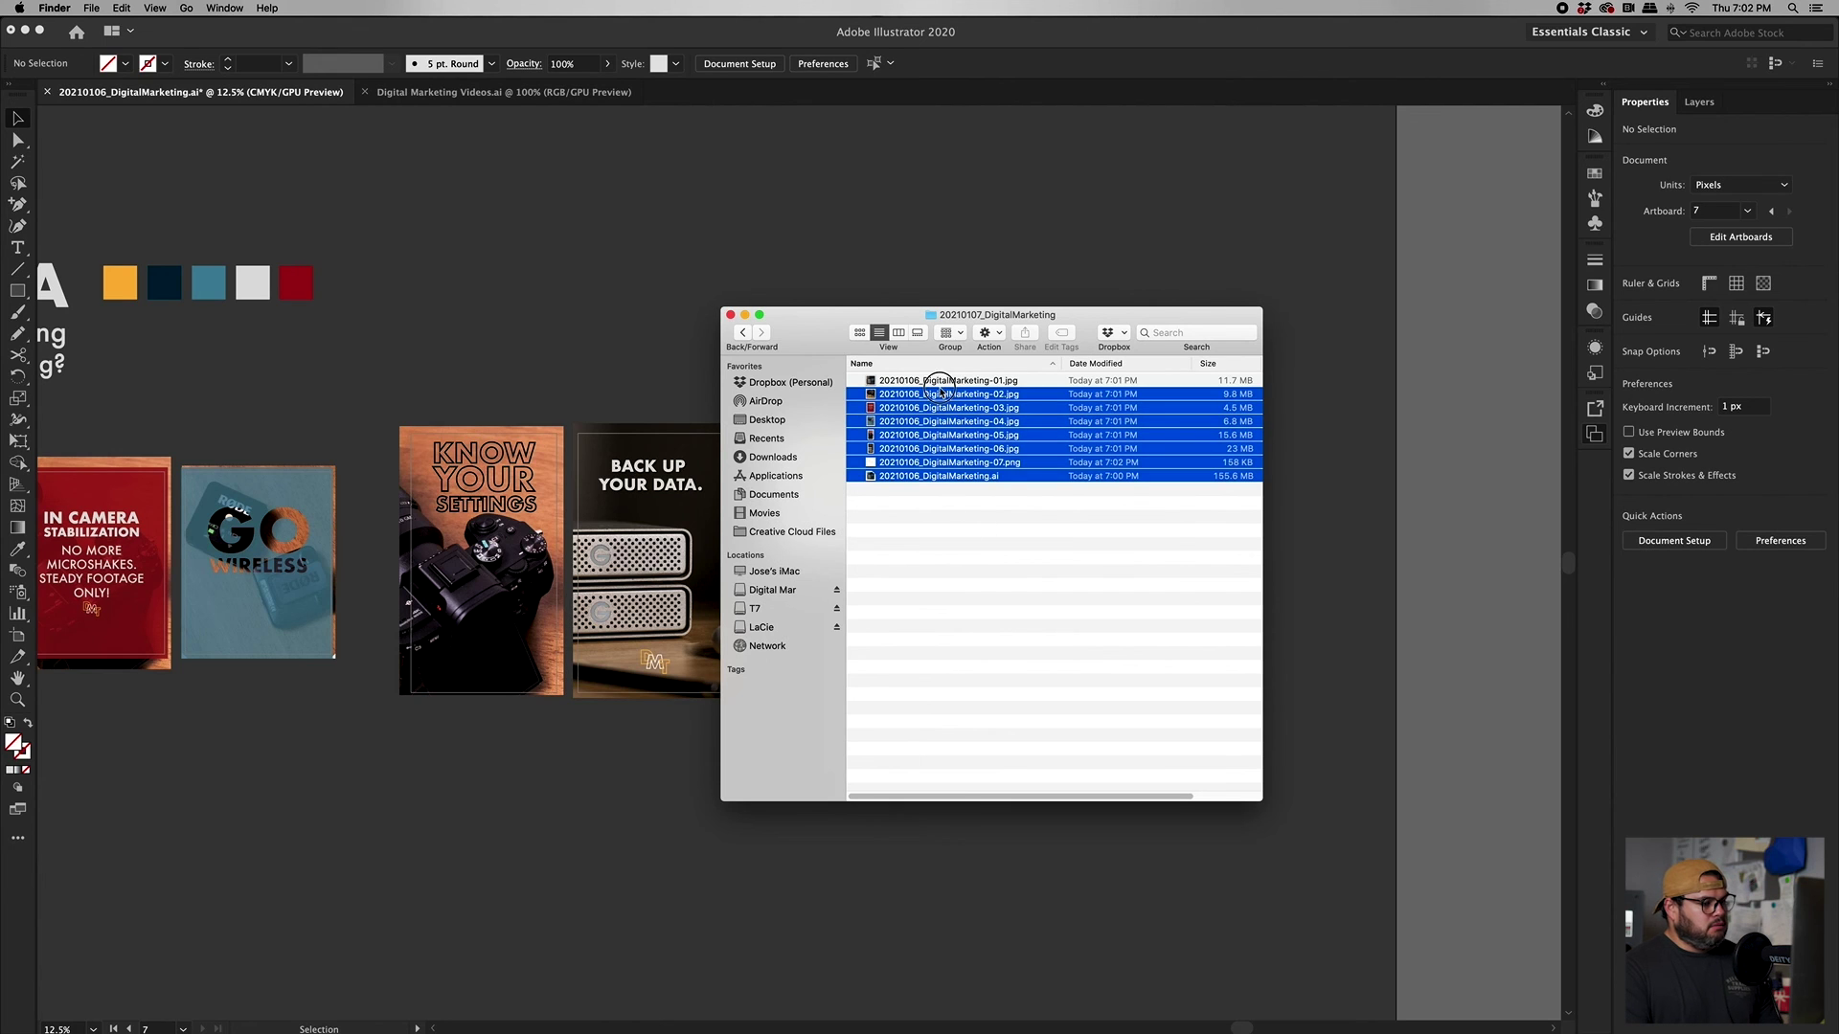
left_click(997, 562)
left_click(892, 478)
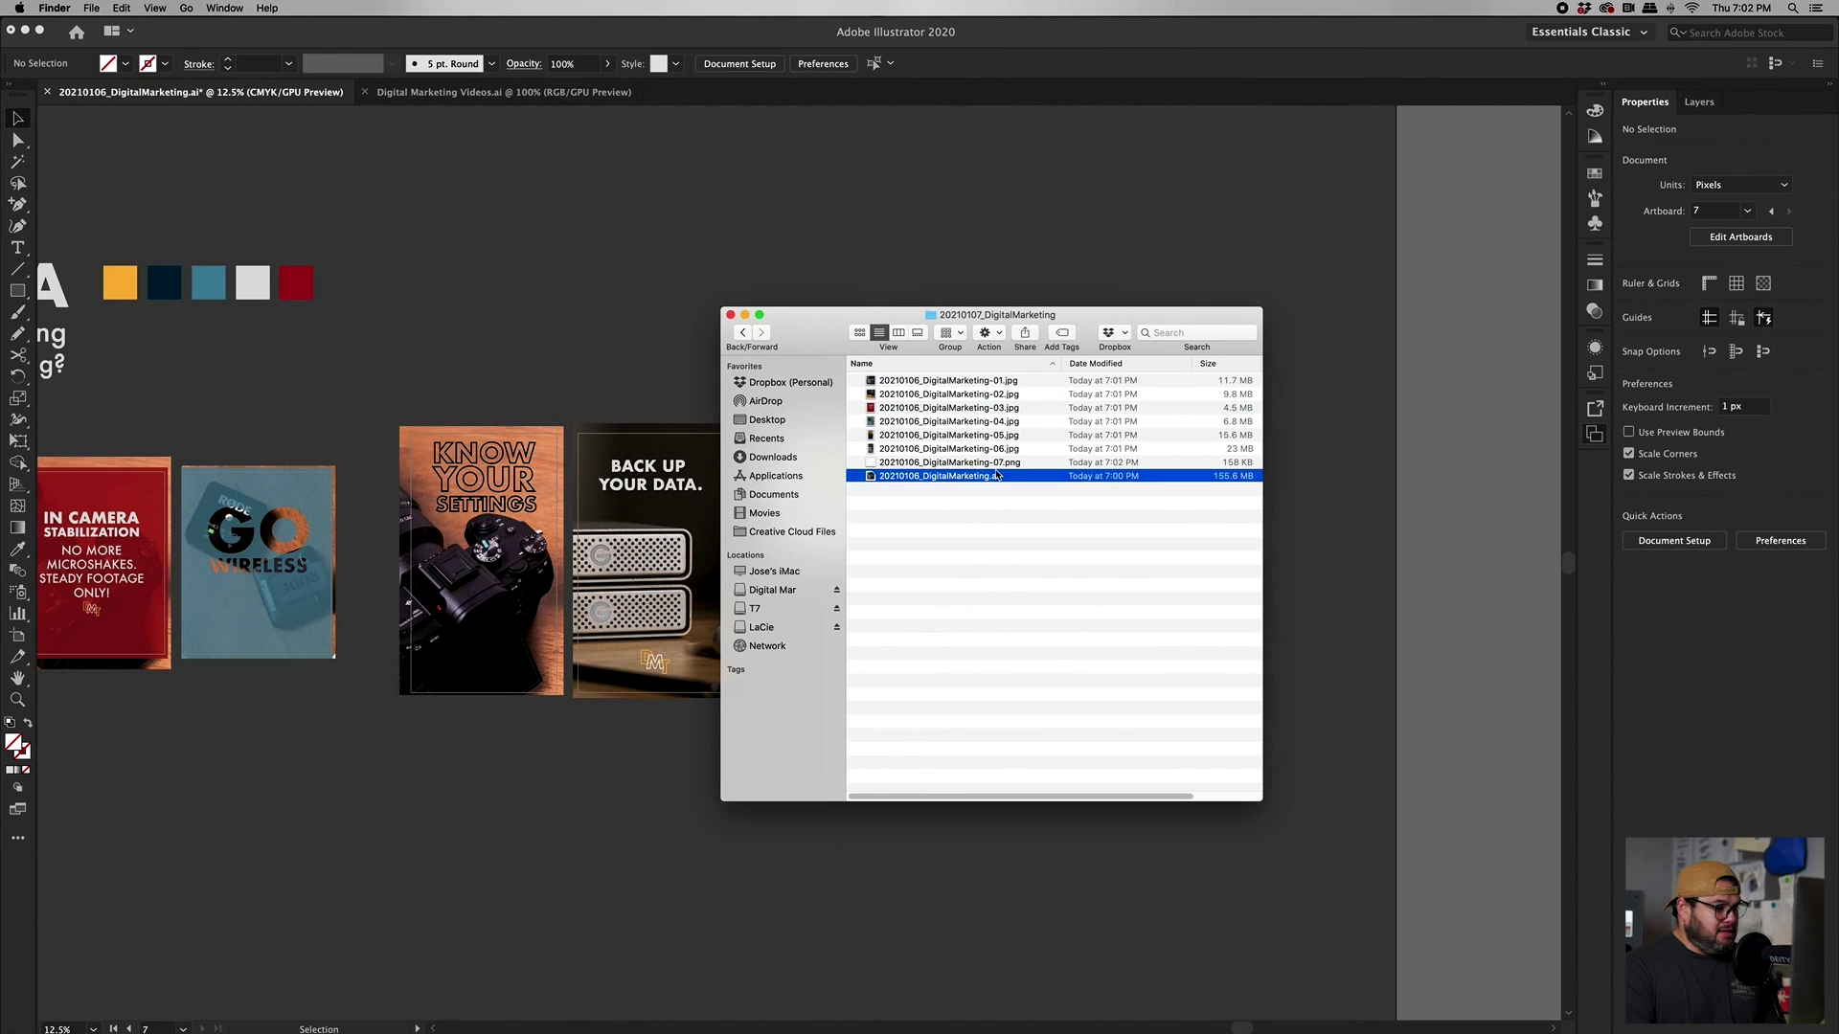
left_click(1013, 462)
left_click(1013, 382)
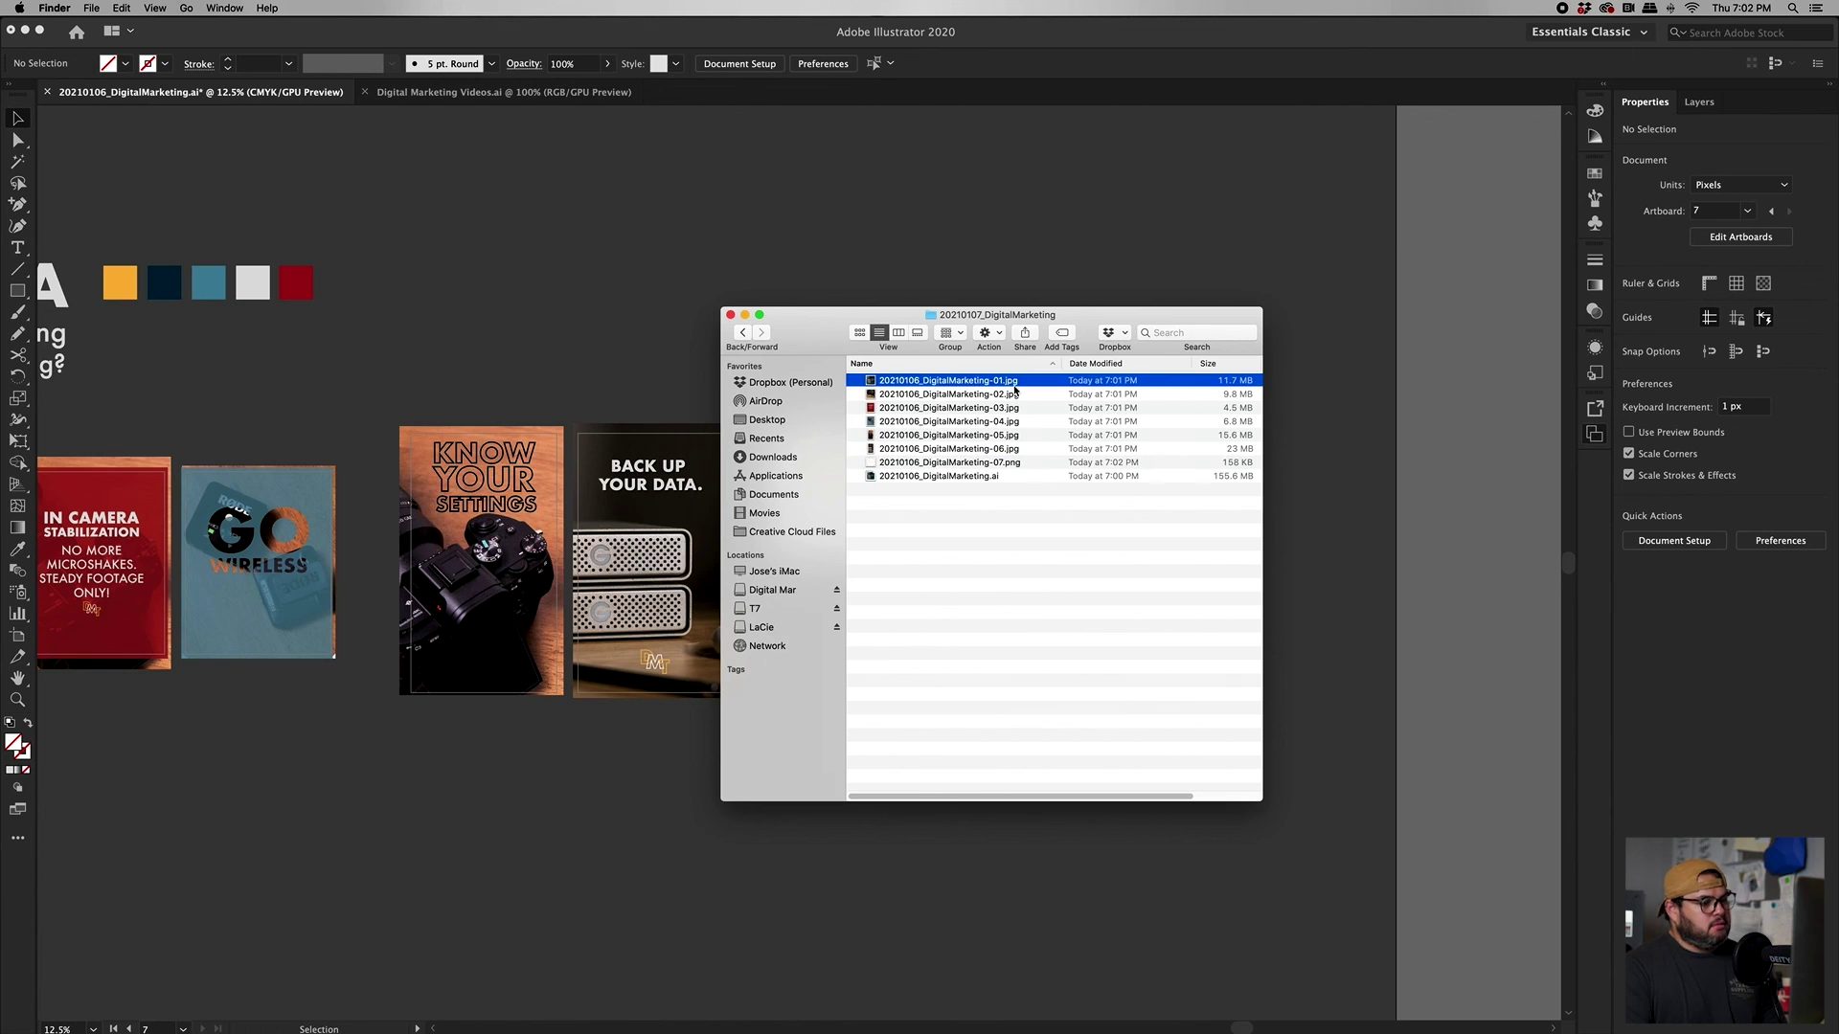
left_click(1016, 462, "shift")
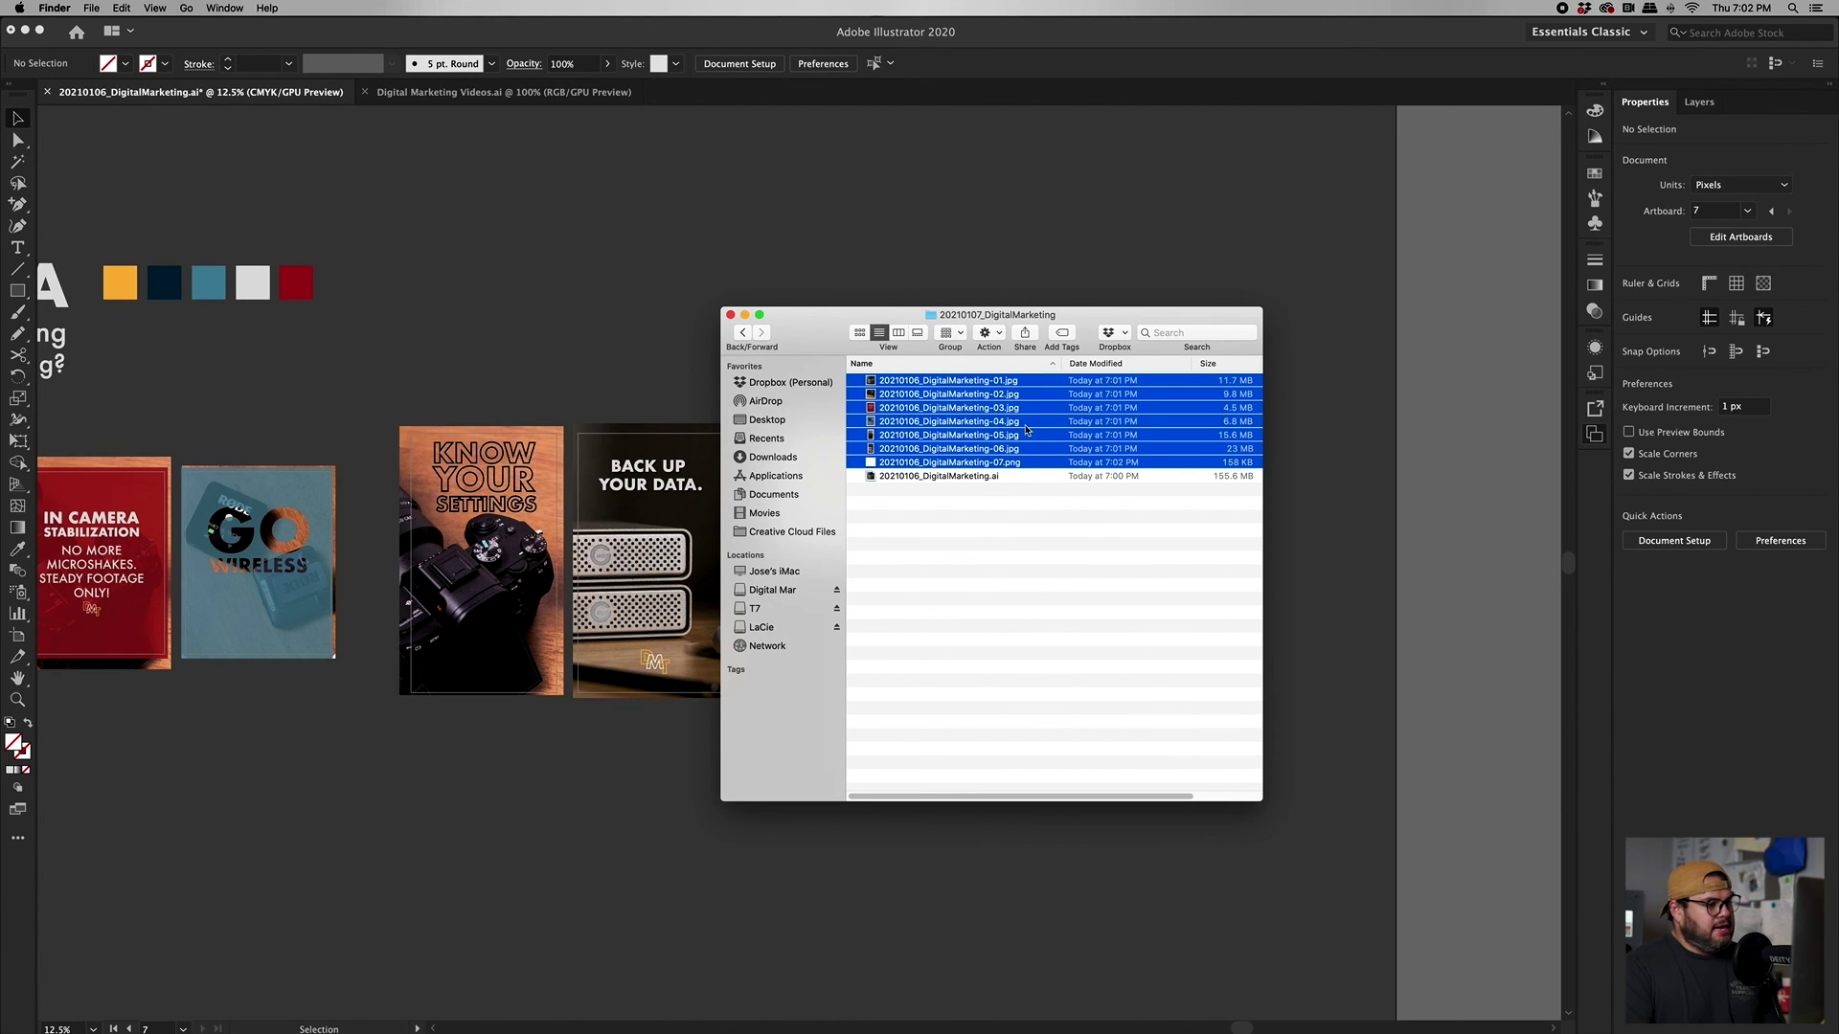
double_click(1026, 432)
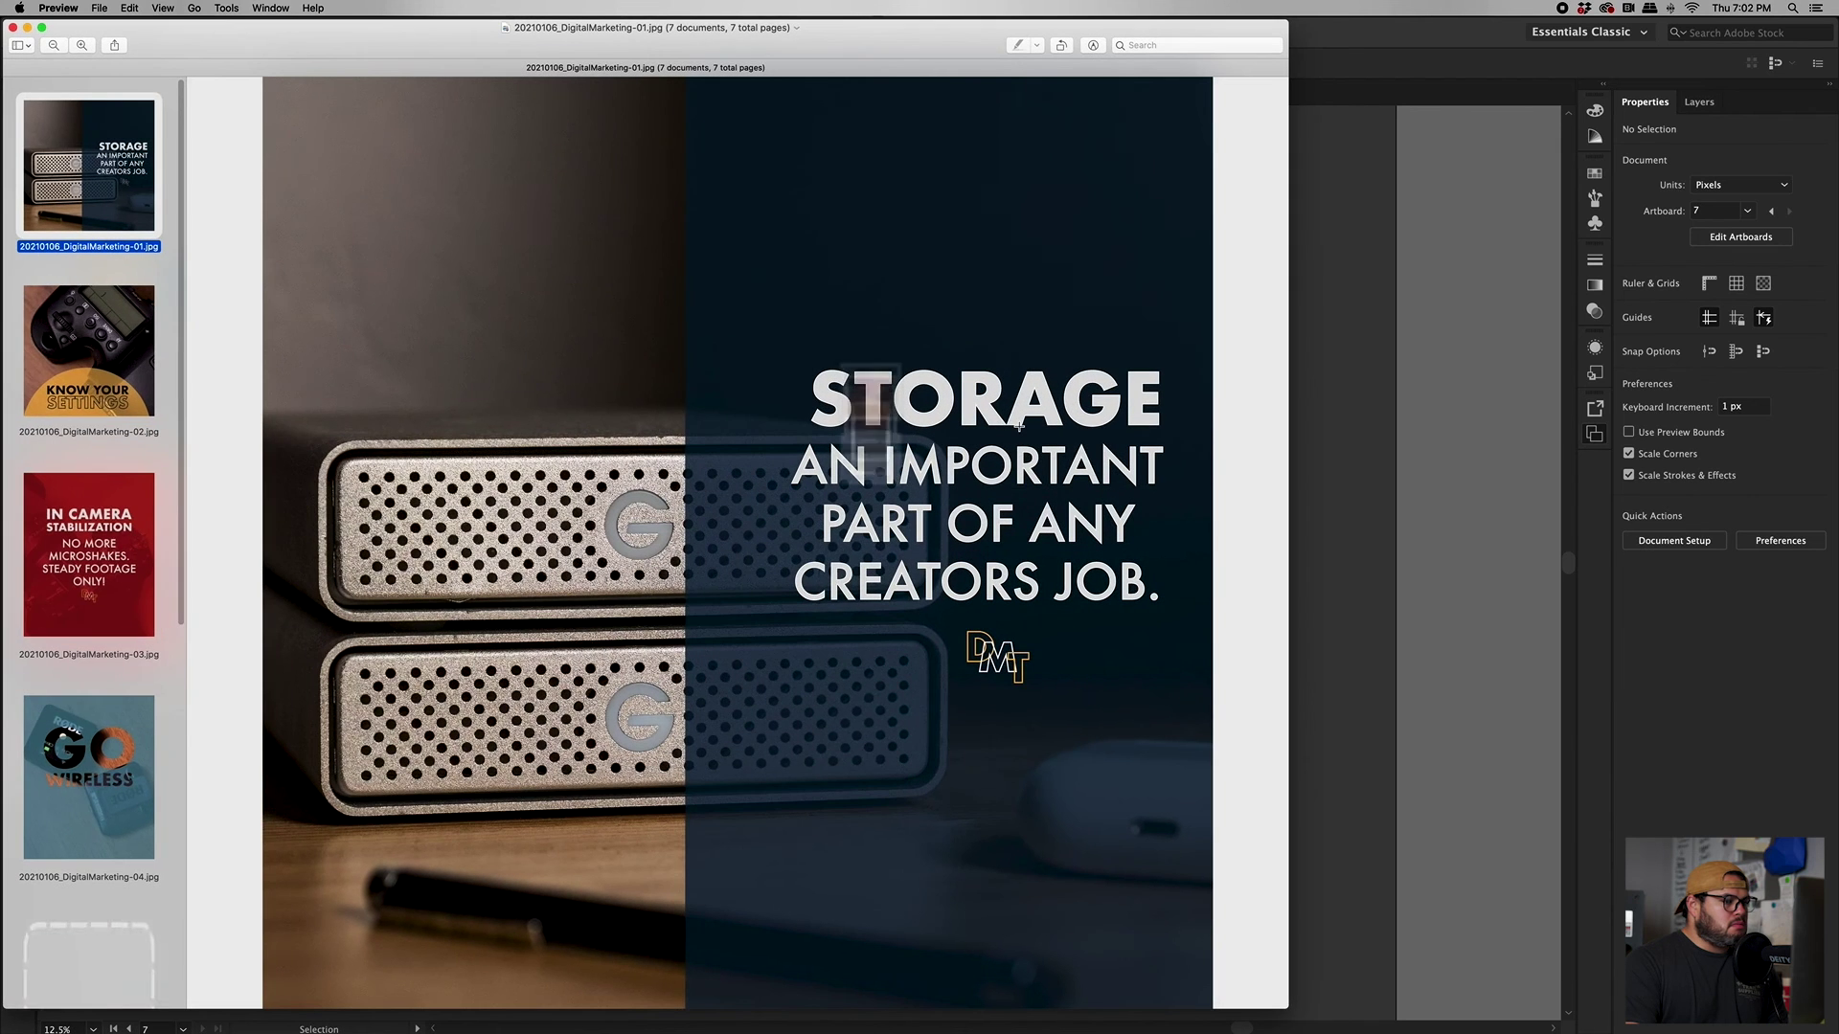
- Review each exported graphic in full screen, from the STORAGE design through the DMT logo, and close the image window
left_click(42, 29)
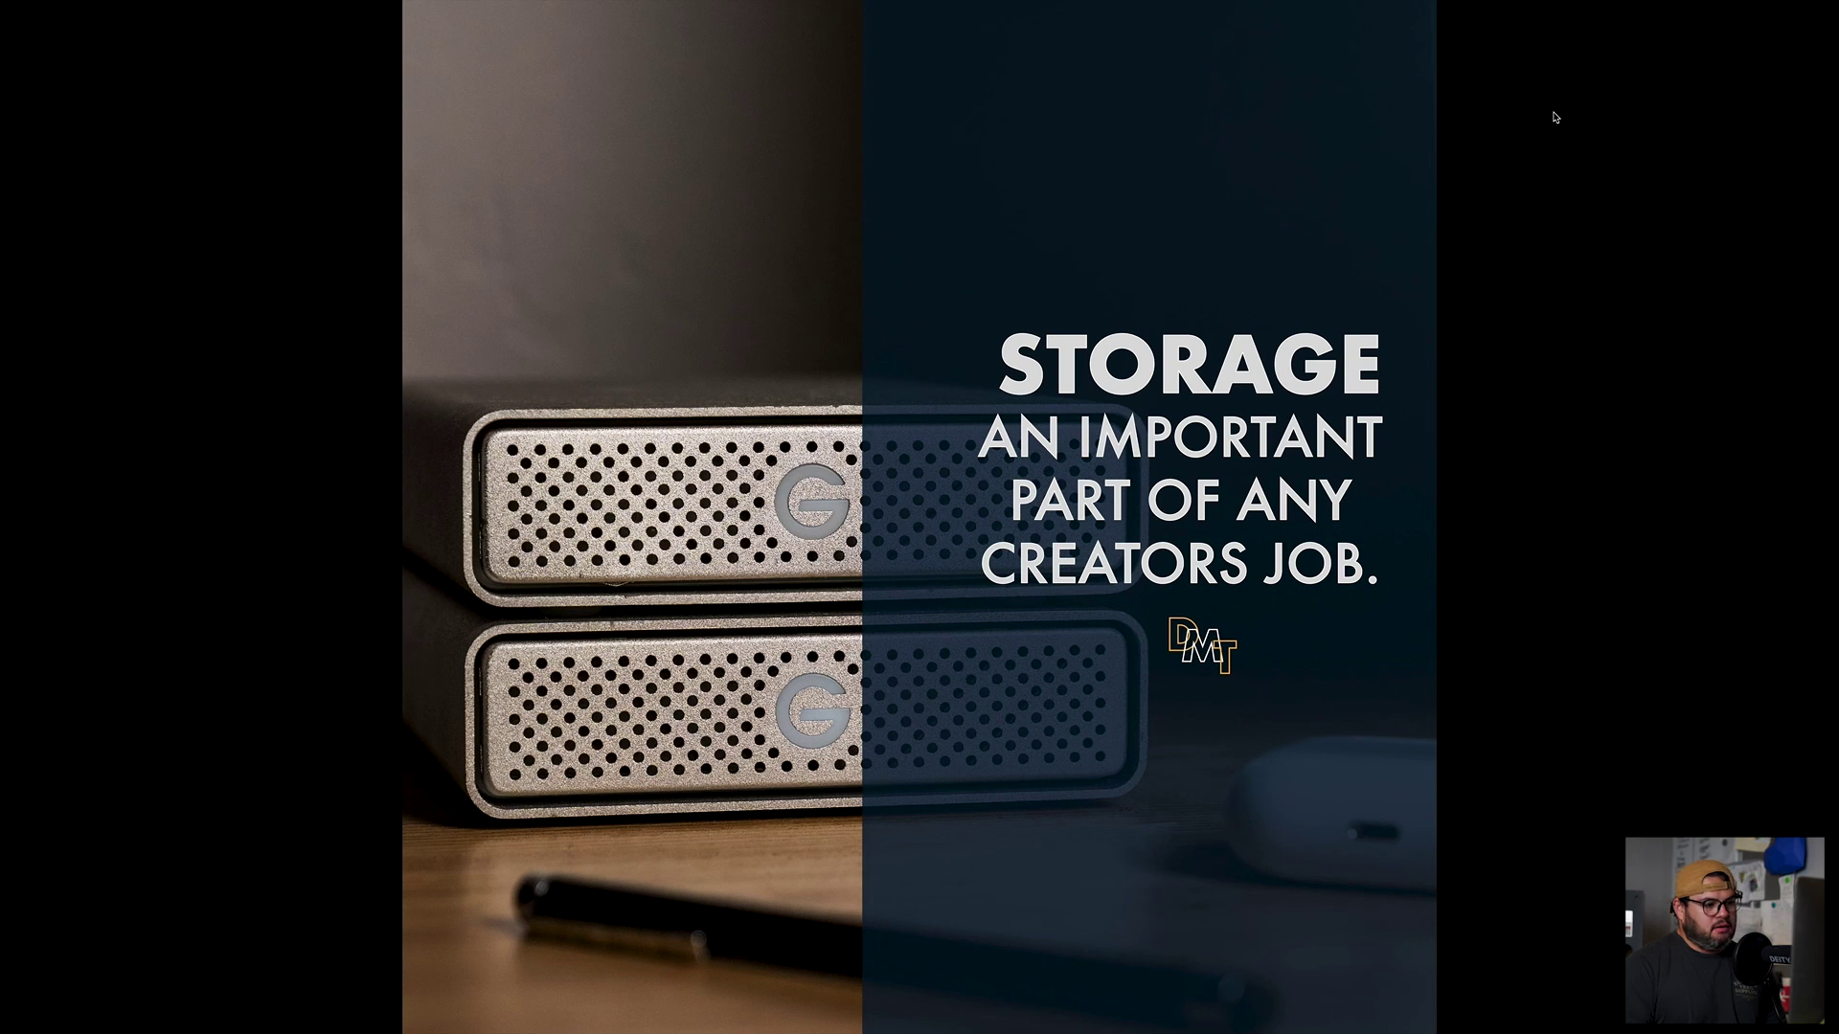
key("Right")
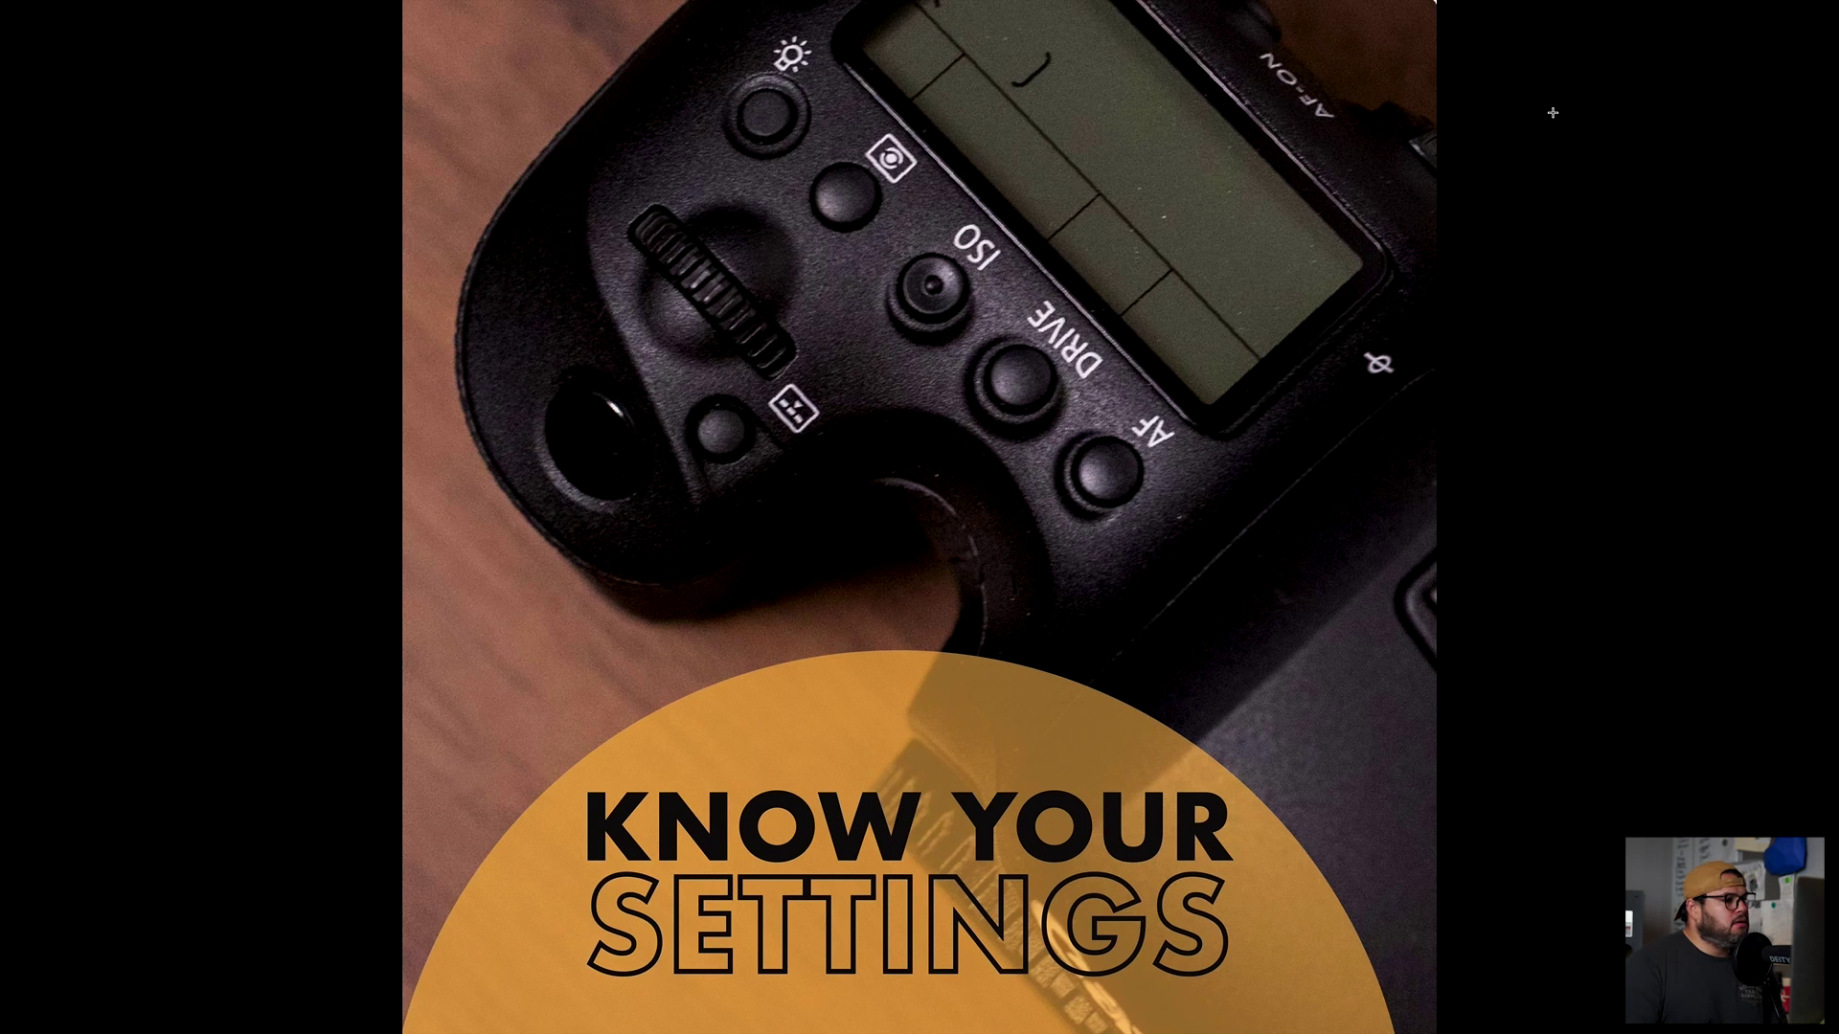
key("Right")
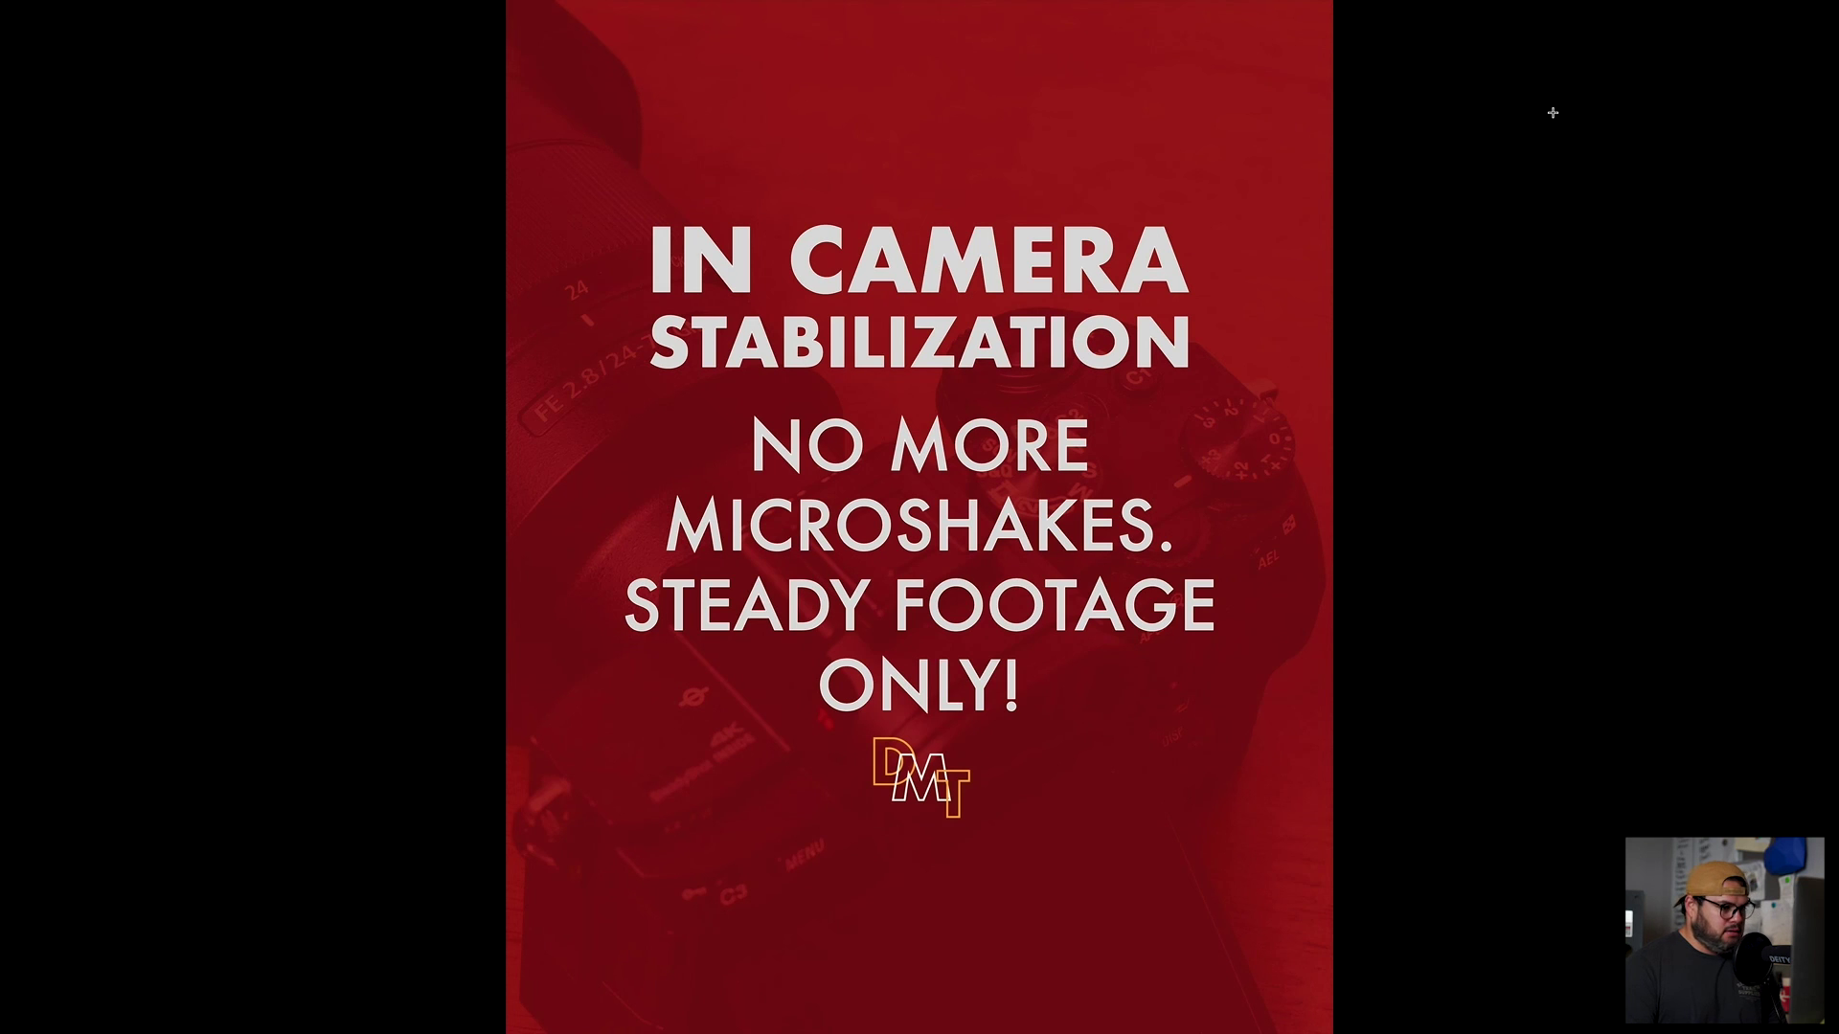
key("Right")
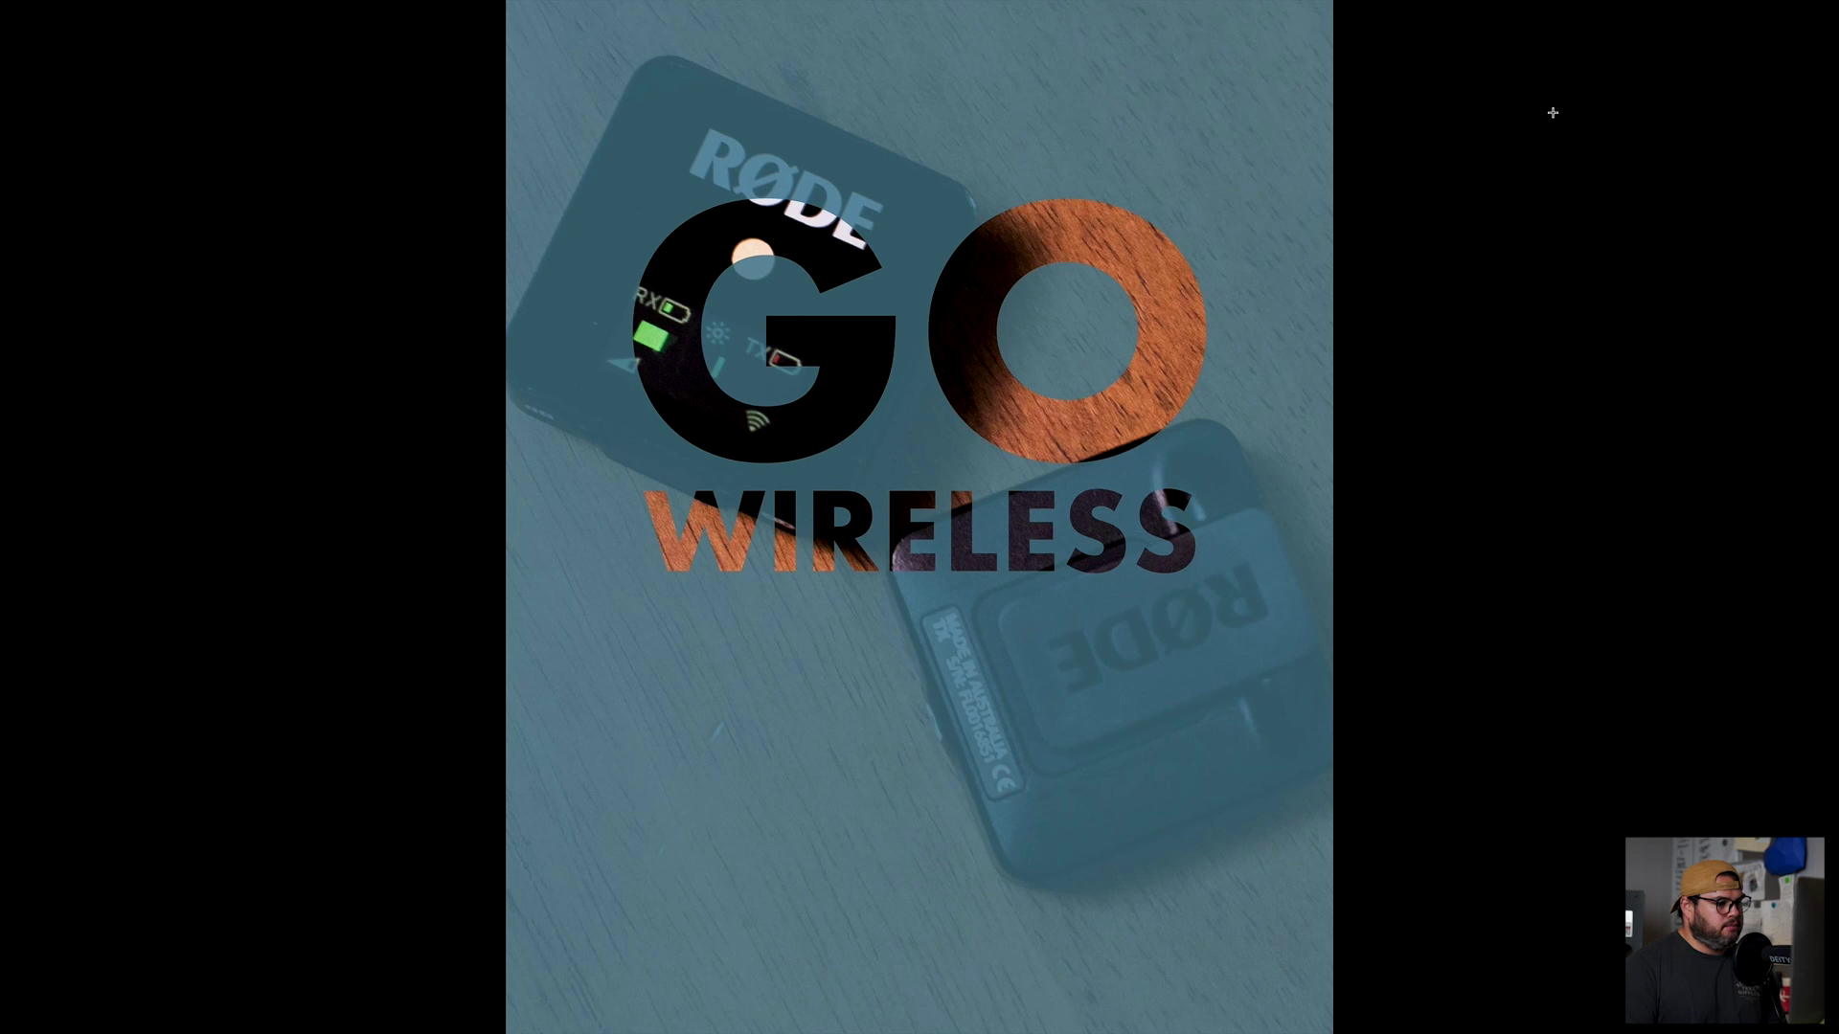
key("Right")
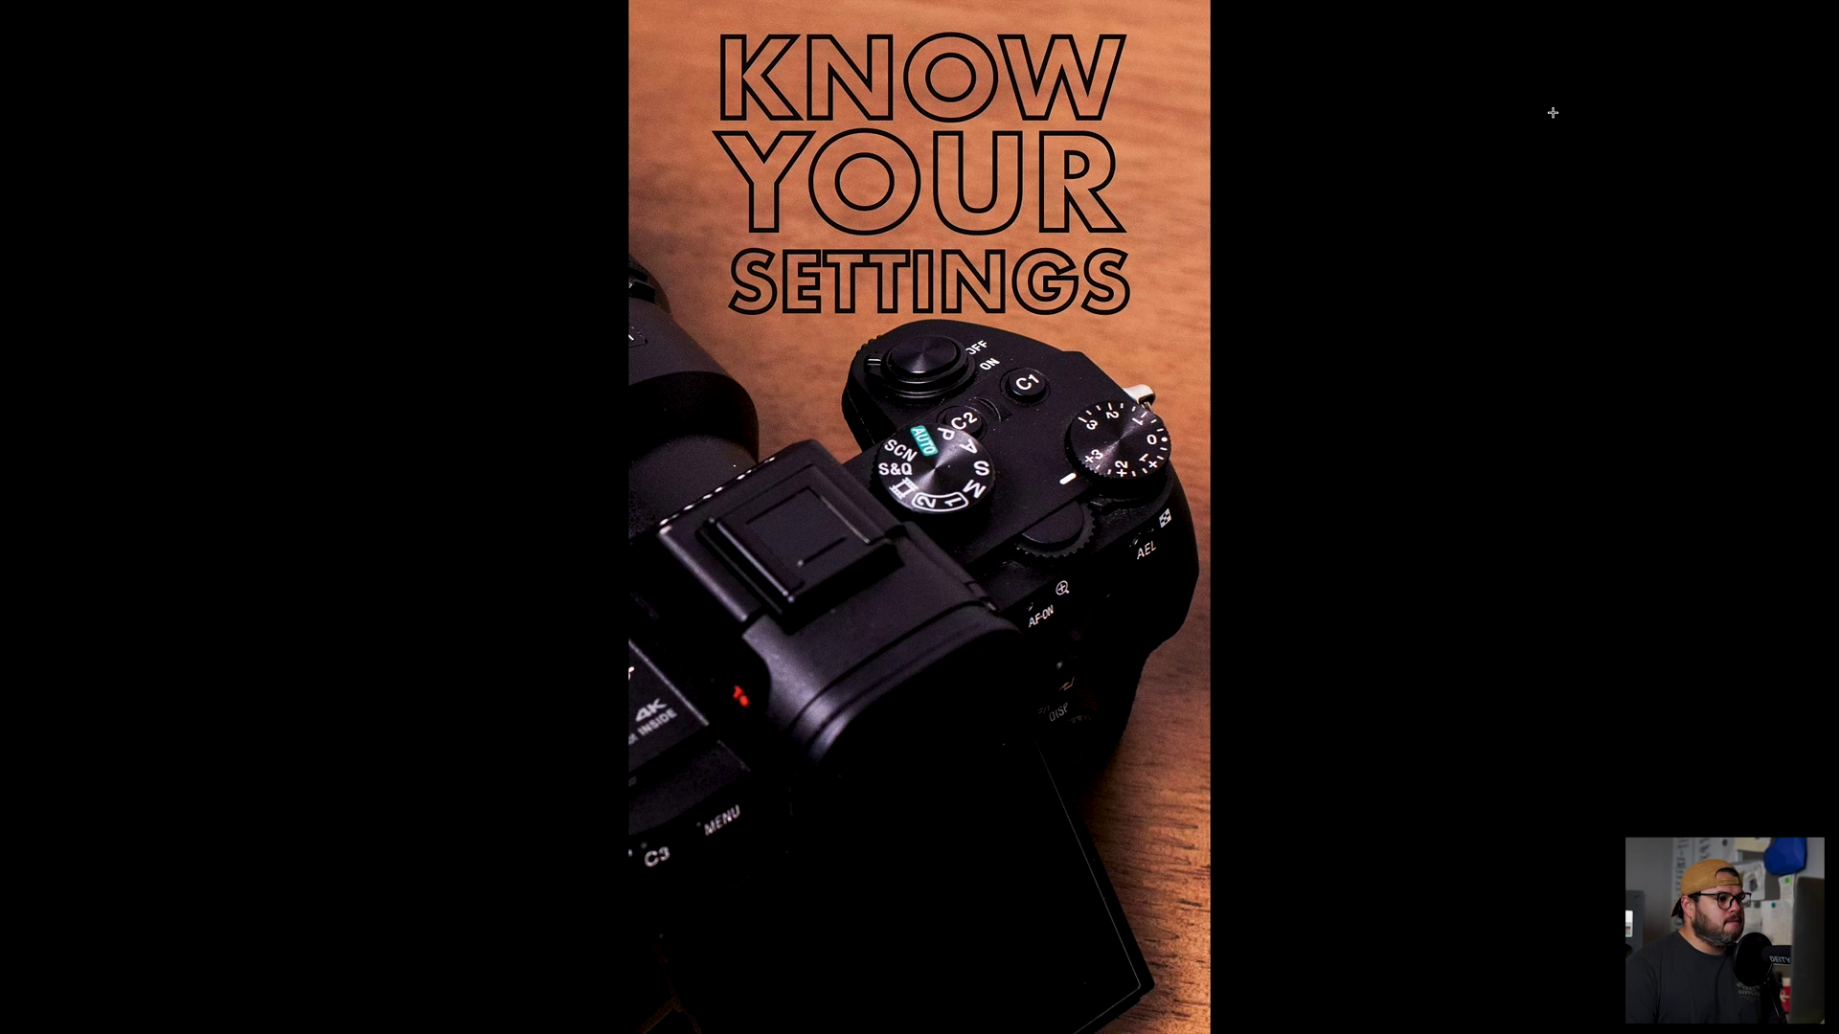
key("Right")
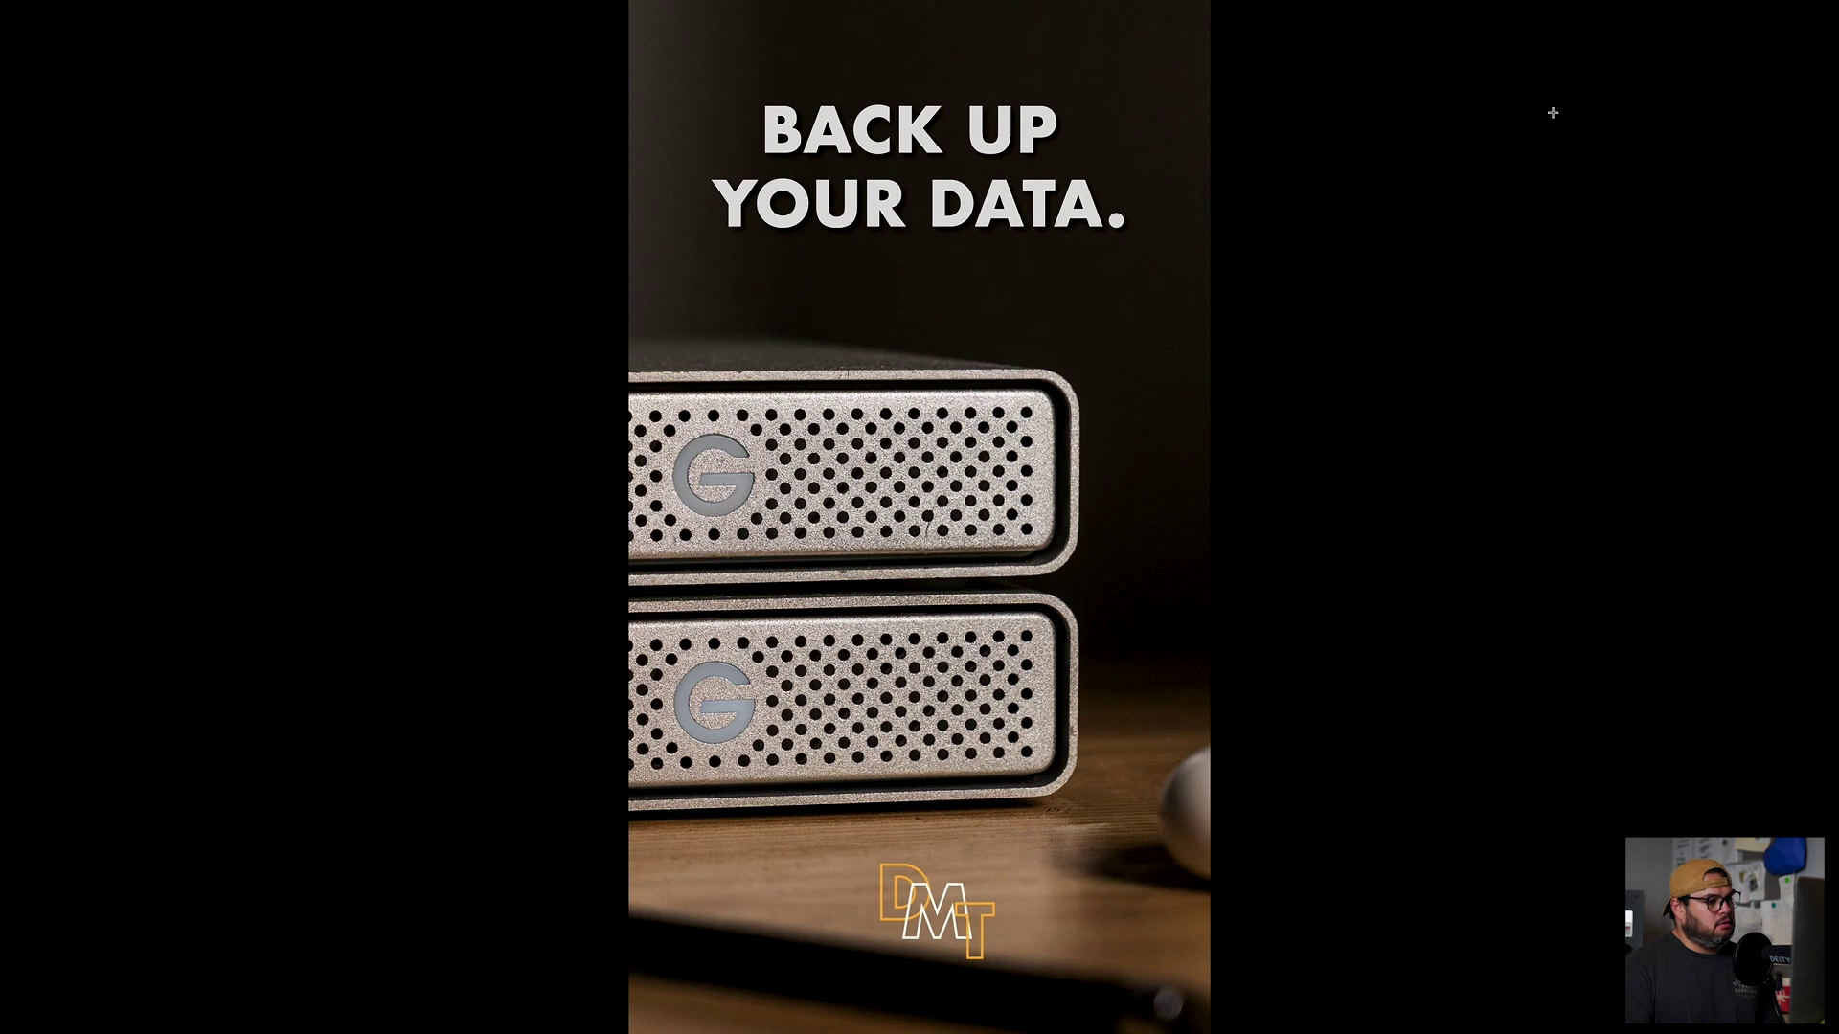
key("Right")
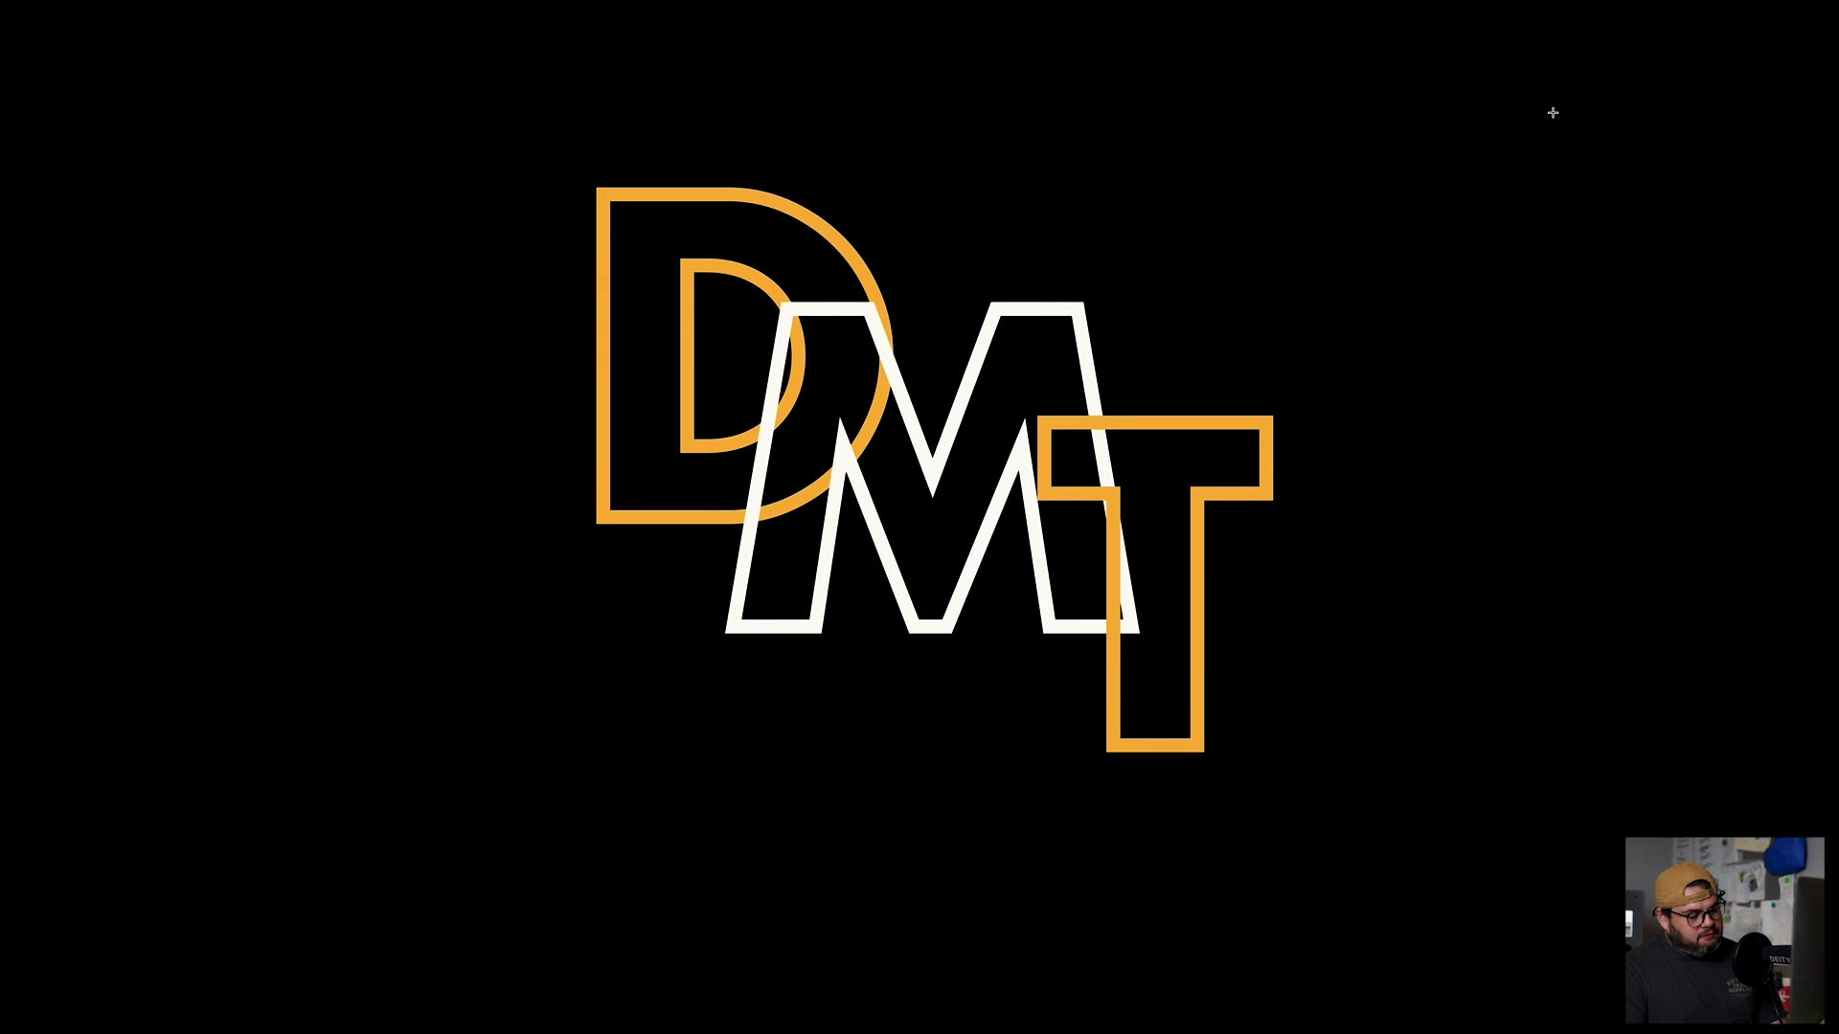
key("Escape")
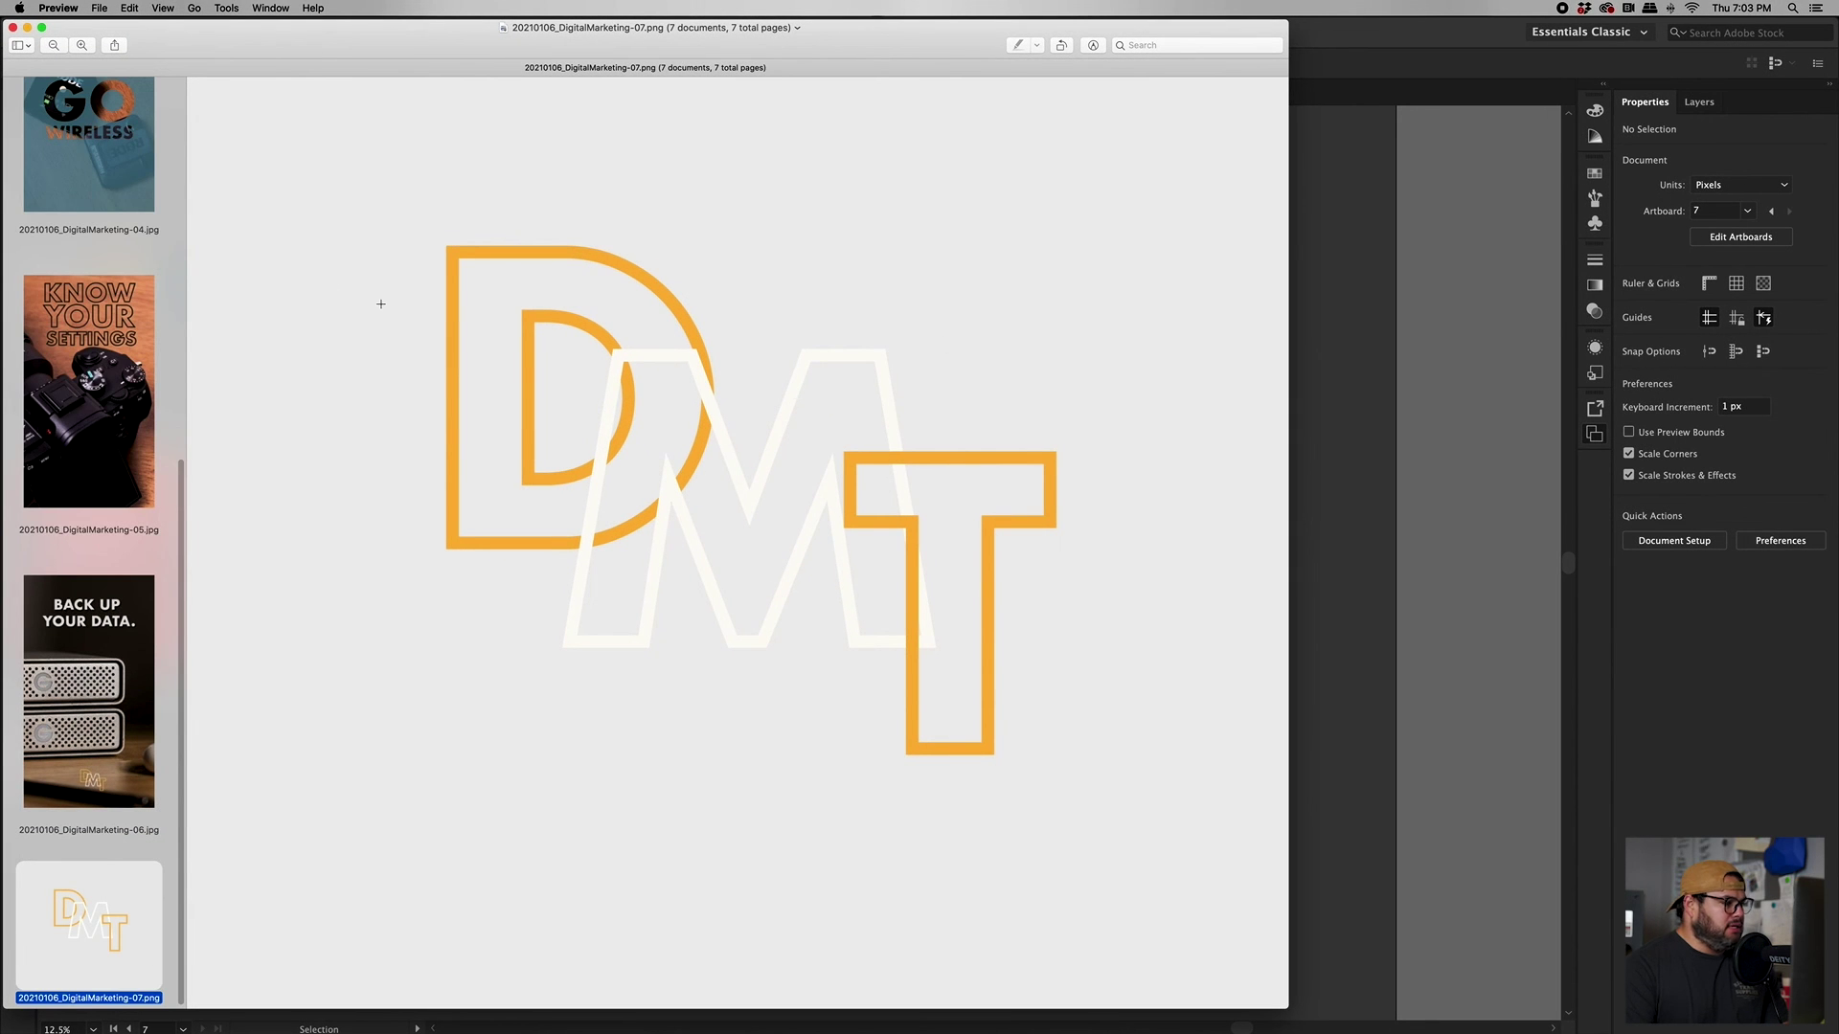
left_click(13, 29)
- Open 20210106_DigitalMarketing-07.png on its own to inspect the logo's transparent background, and close it
left_click(1029, 496)
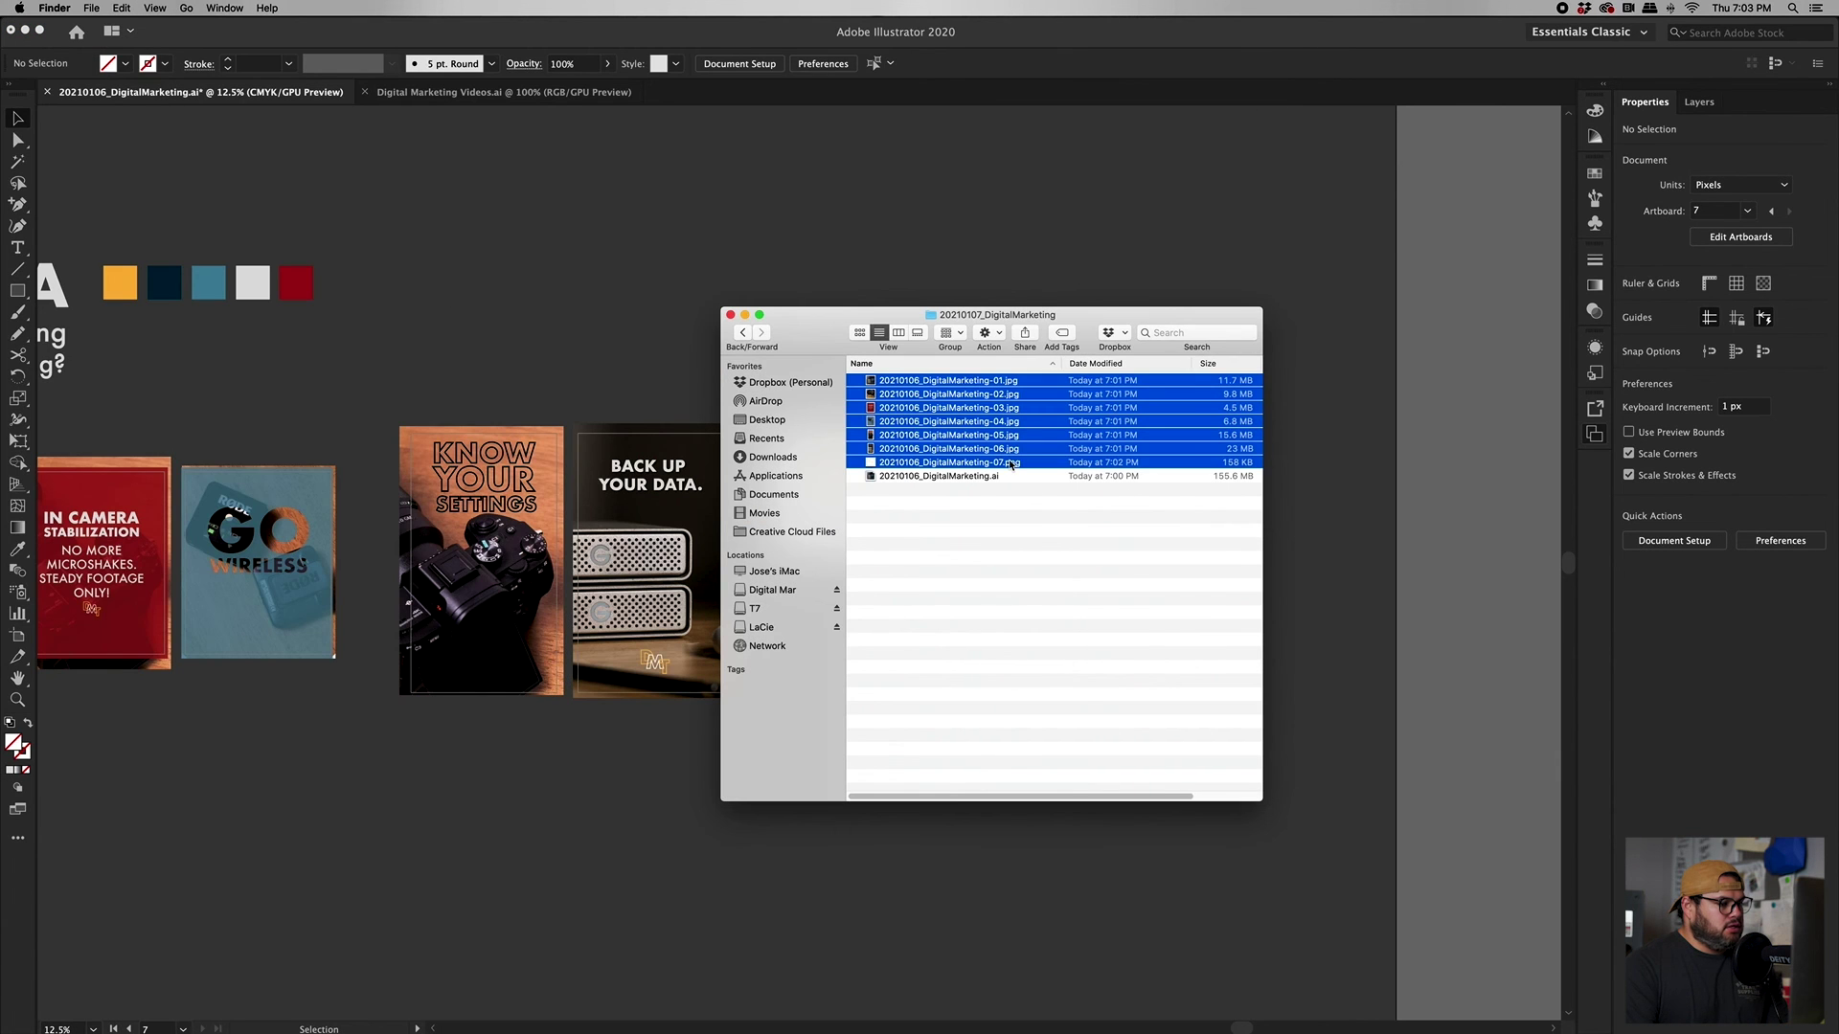
left_click(1010, 493)
double_click(1012, 463)
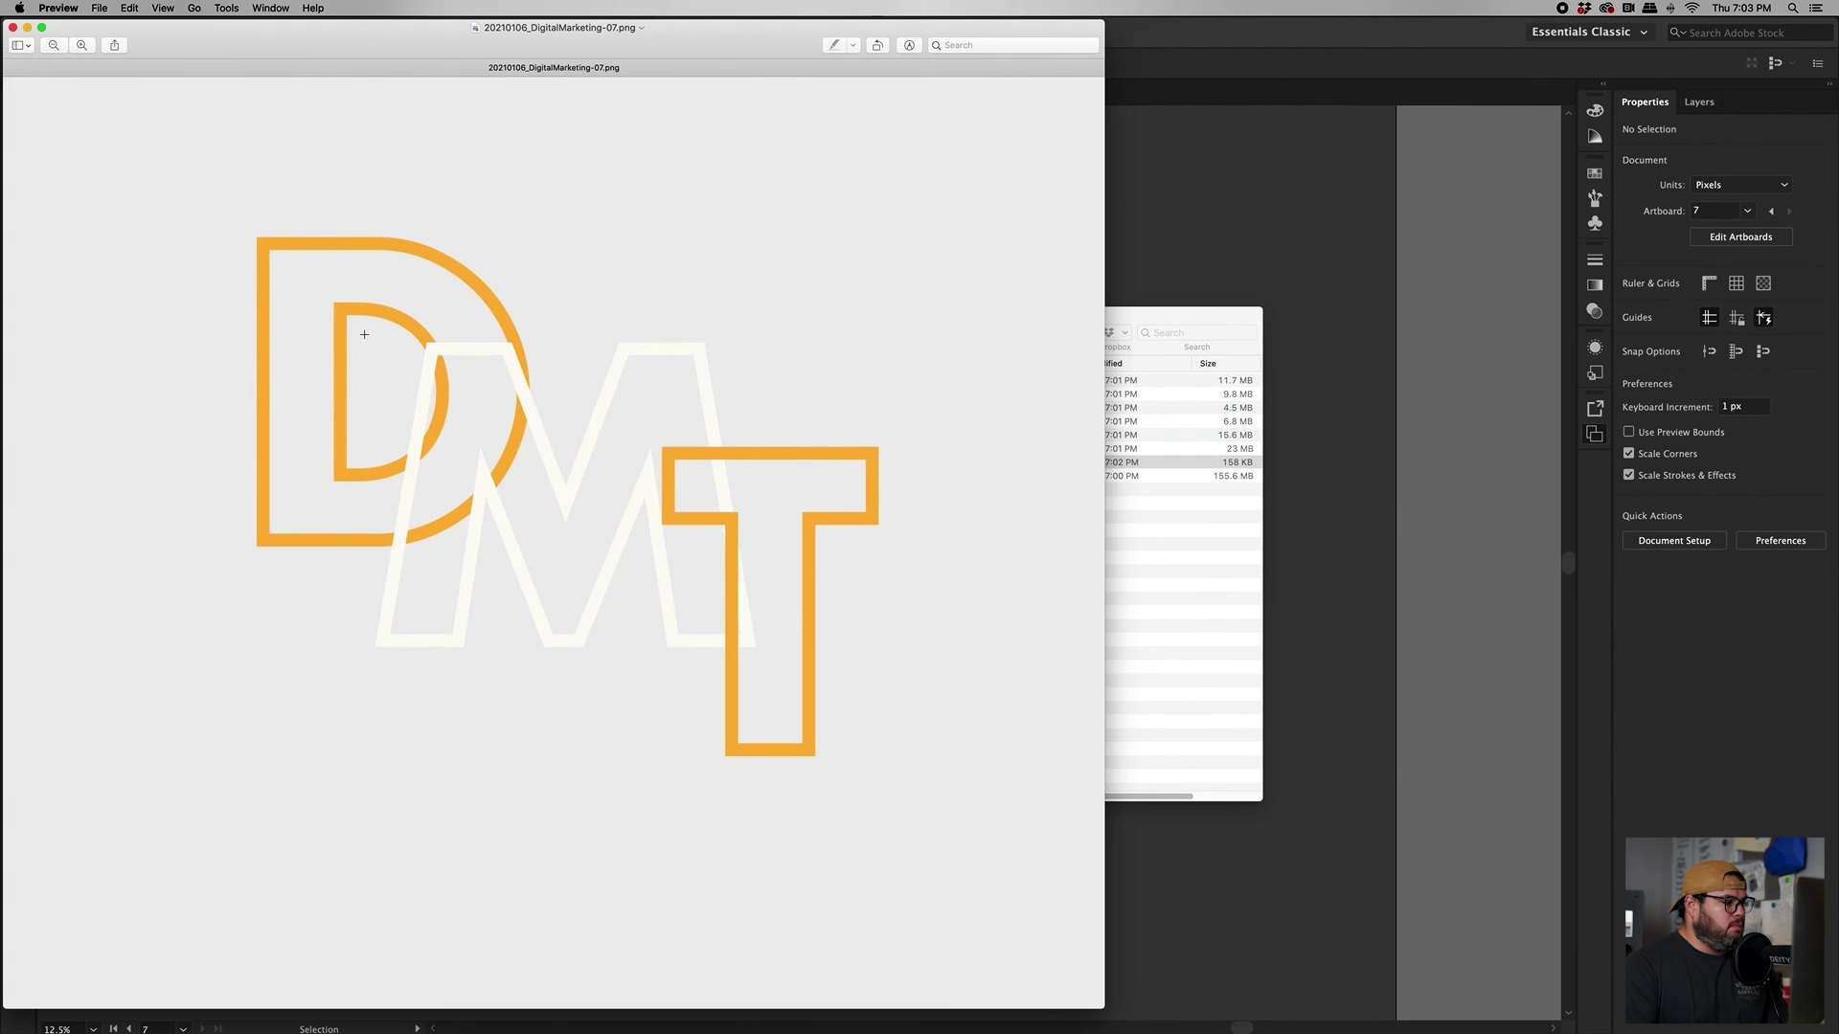
left_click(13, 28)
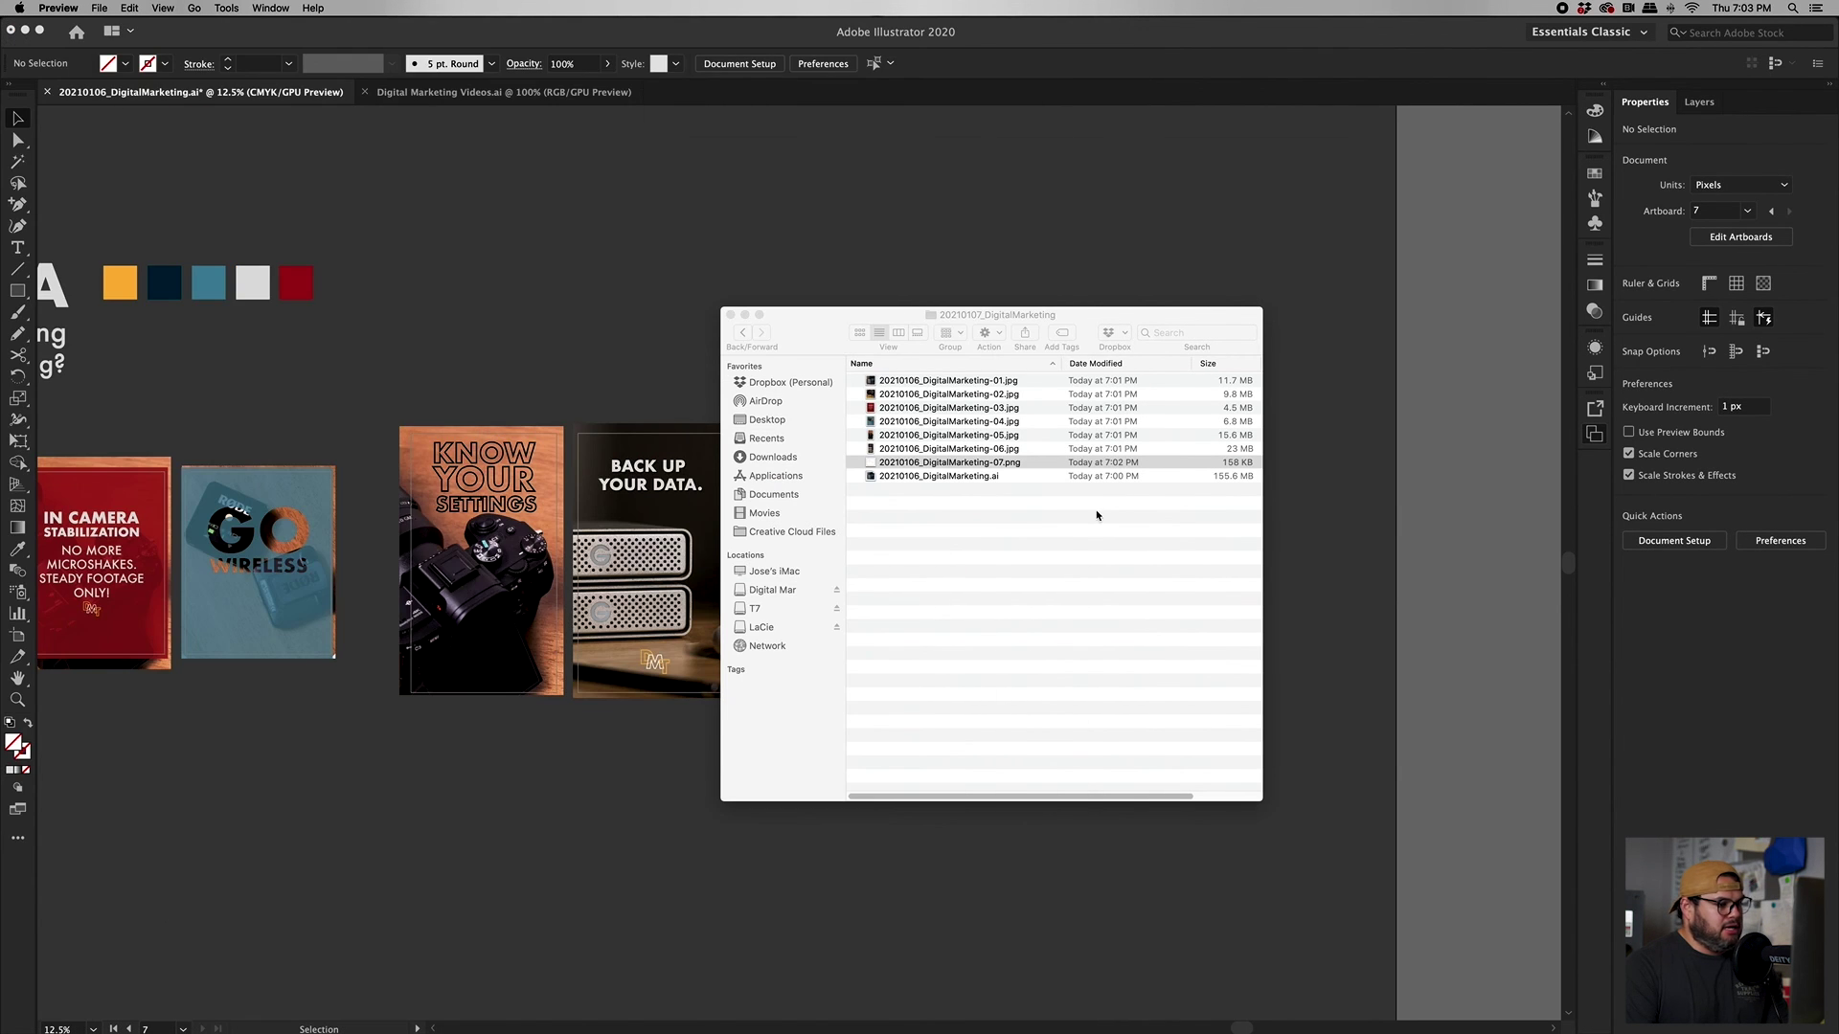
- Place 20210106_DigitalMarketing-07.png from Finder into the Illustrator document, above the BACK UP YOUR DATA and KNOW YOUR SETTINGS artboards
left_click_drag(949, 467, 584, 287)
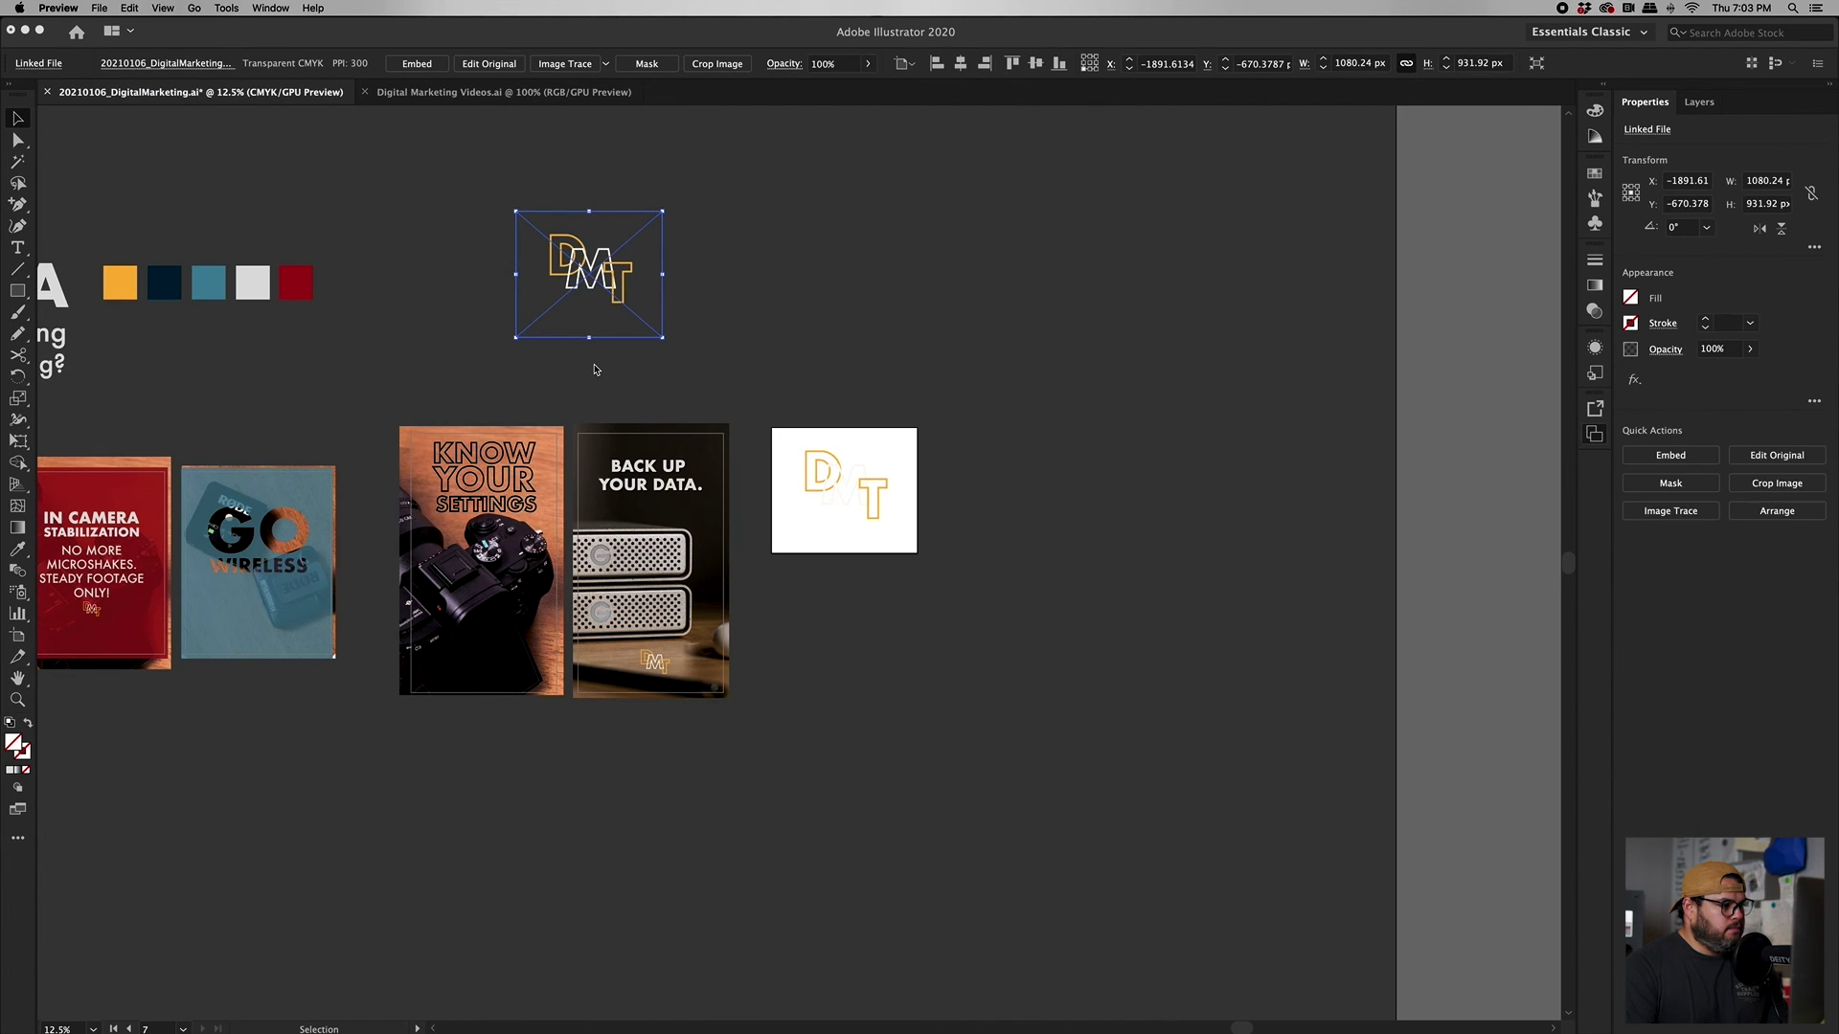
left_click(1006, 300)
left_click(944, 316)
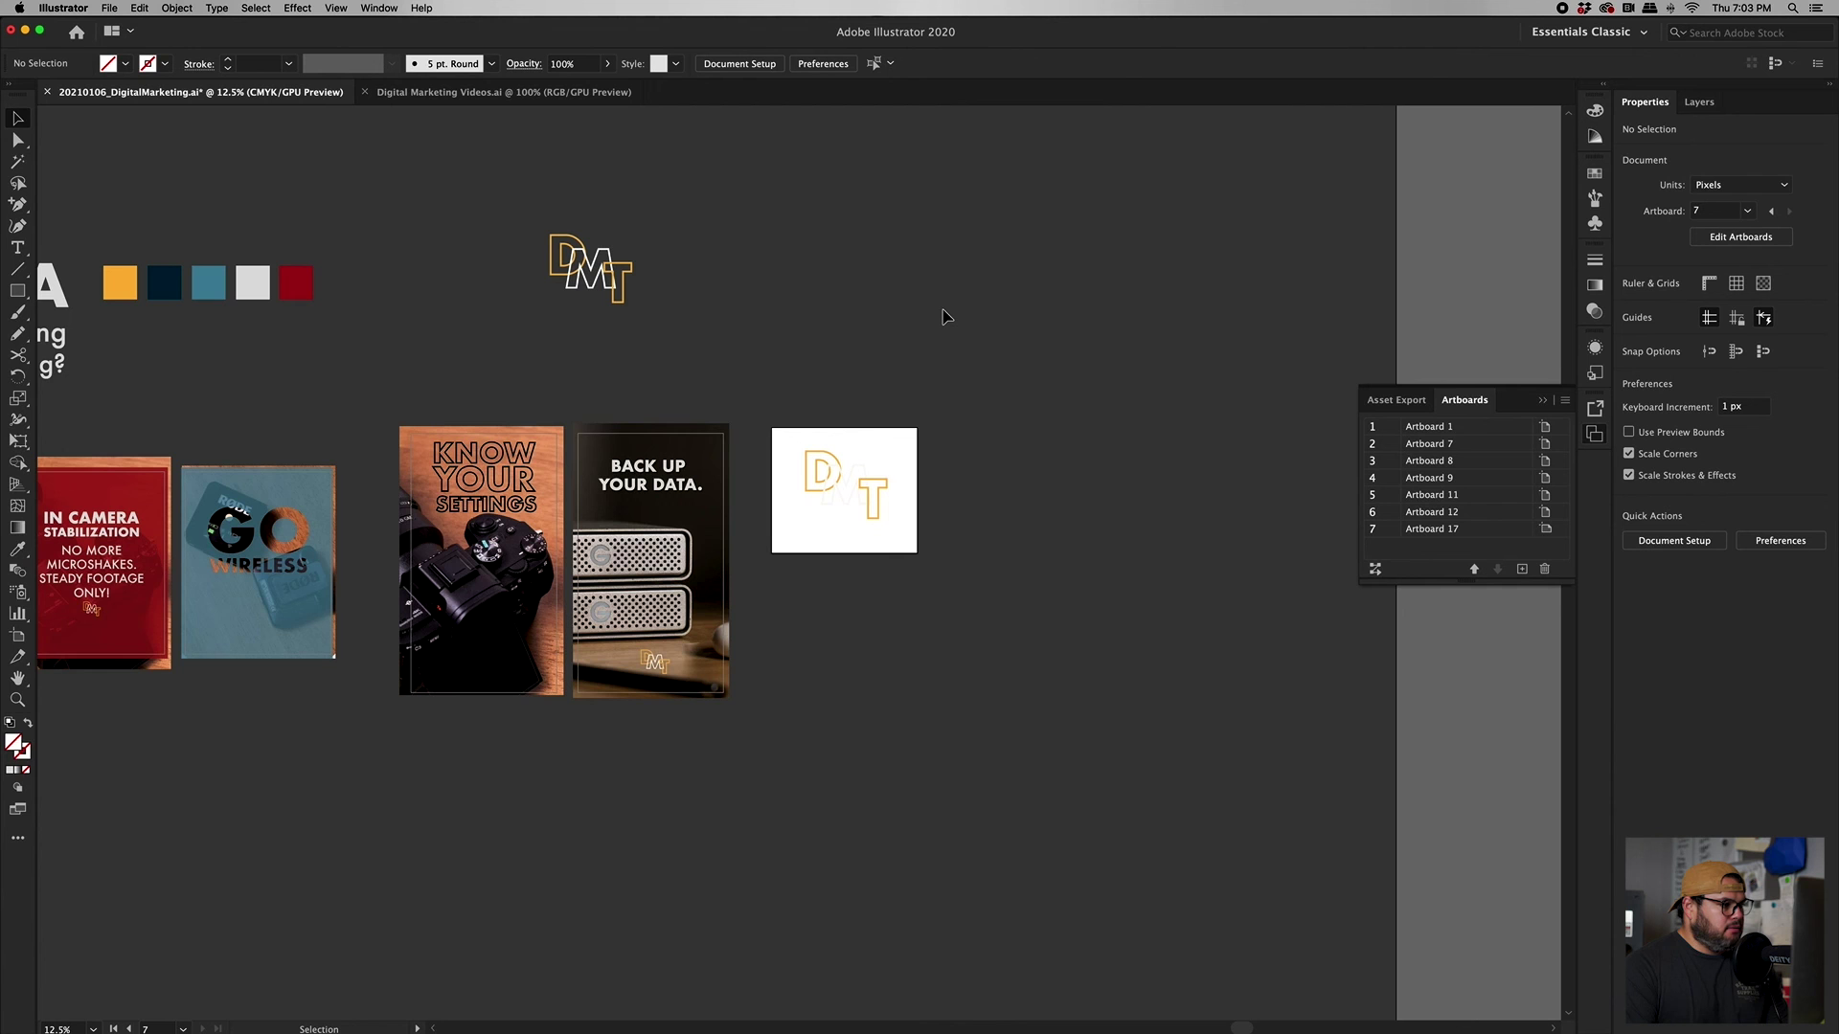